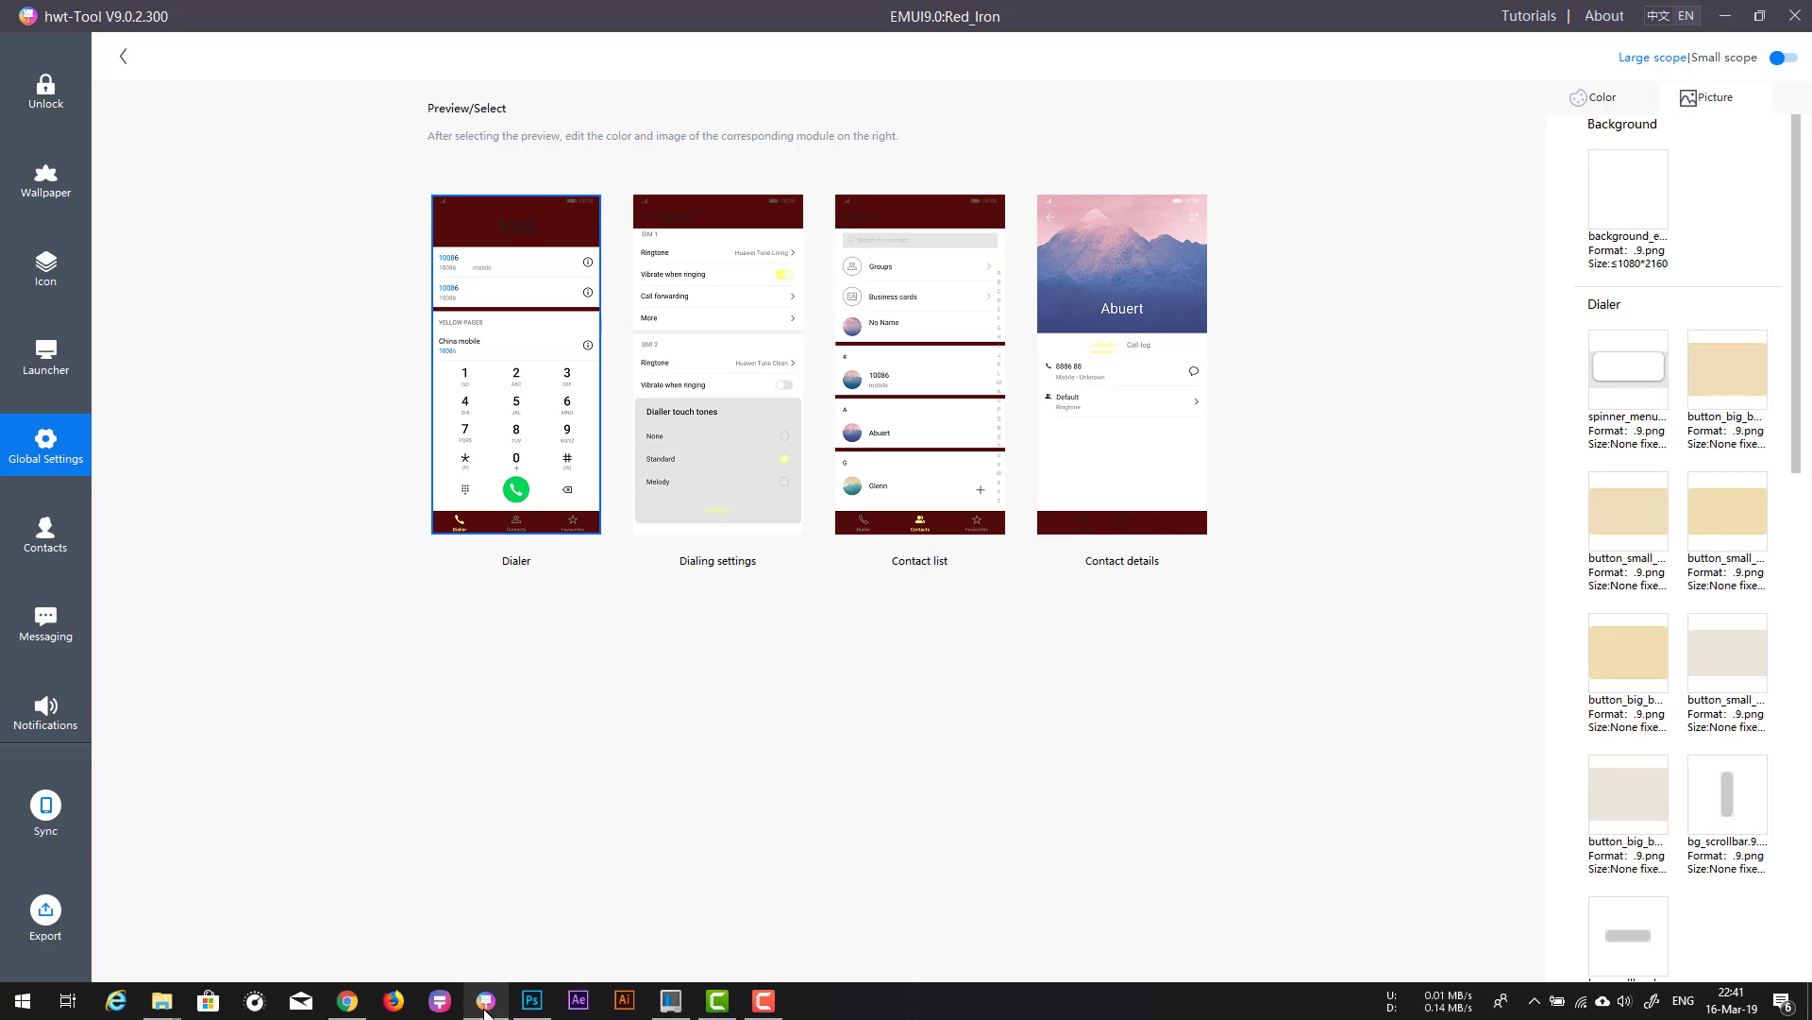
Step: Switch to File Explorer and open the Red_Iron_Theme folder that contains Lock Number
{"action": "mouse_move", "coordinate": [161, 1001]}
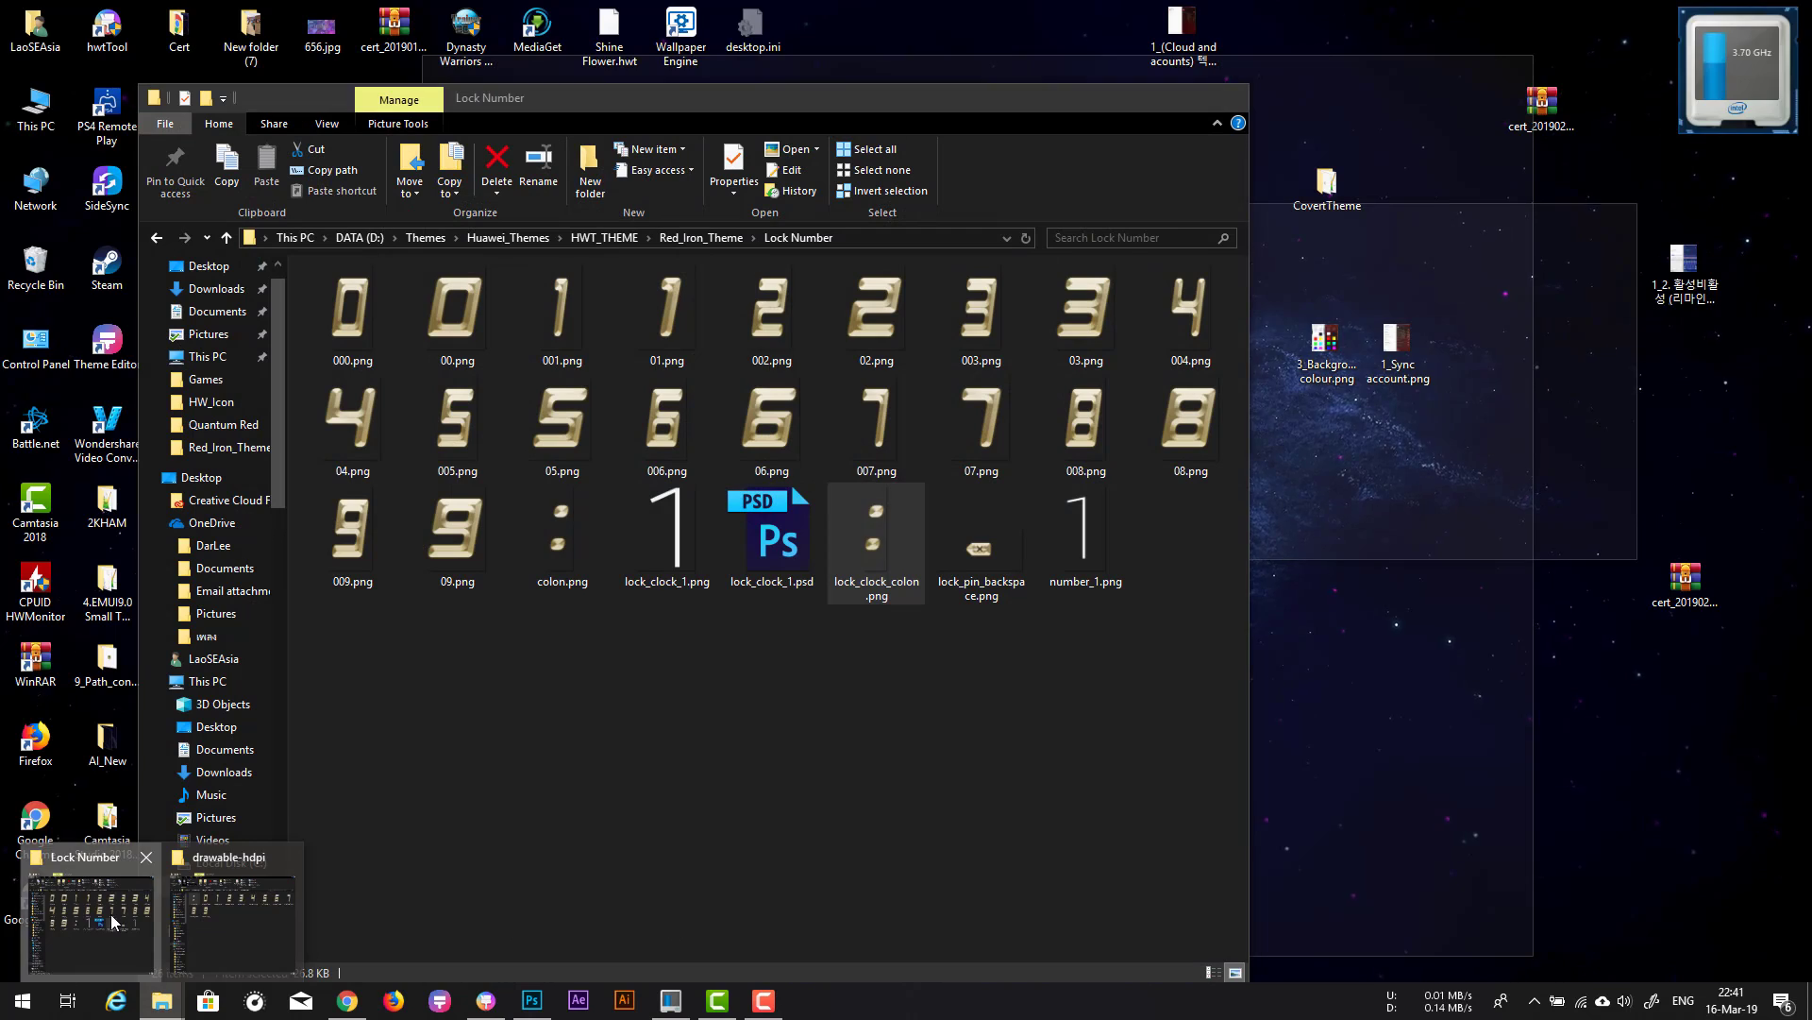
{"action": "left_click", "coordinate": [110, 914]}
{"action": "left_click", "coordinate": [693, 240]}
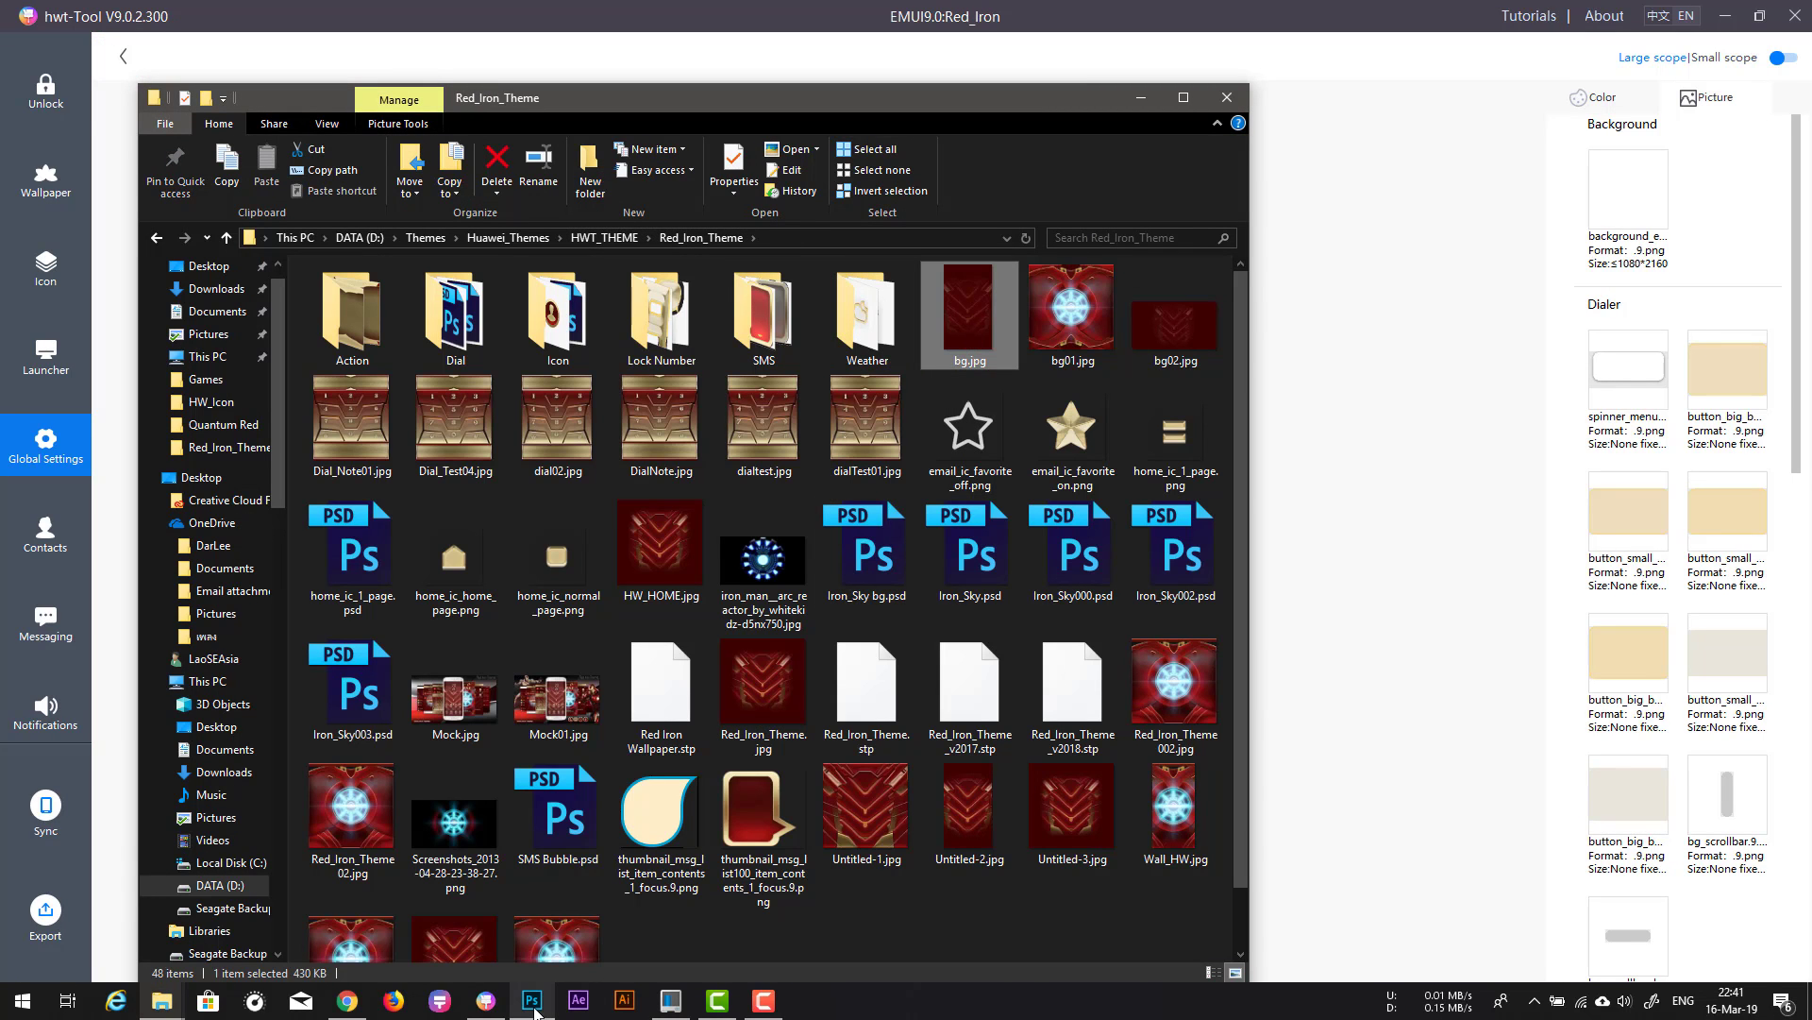
Step: Switch to Photoshop, dismiss the foreground colour picker and create a transparent document 1080 pixels wide and 1920 pixels high
{"action": "left_click", "coordinate": [531, 1000]}
{"action": "left_click", "coordinate": [52, 13]}
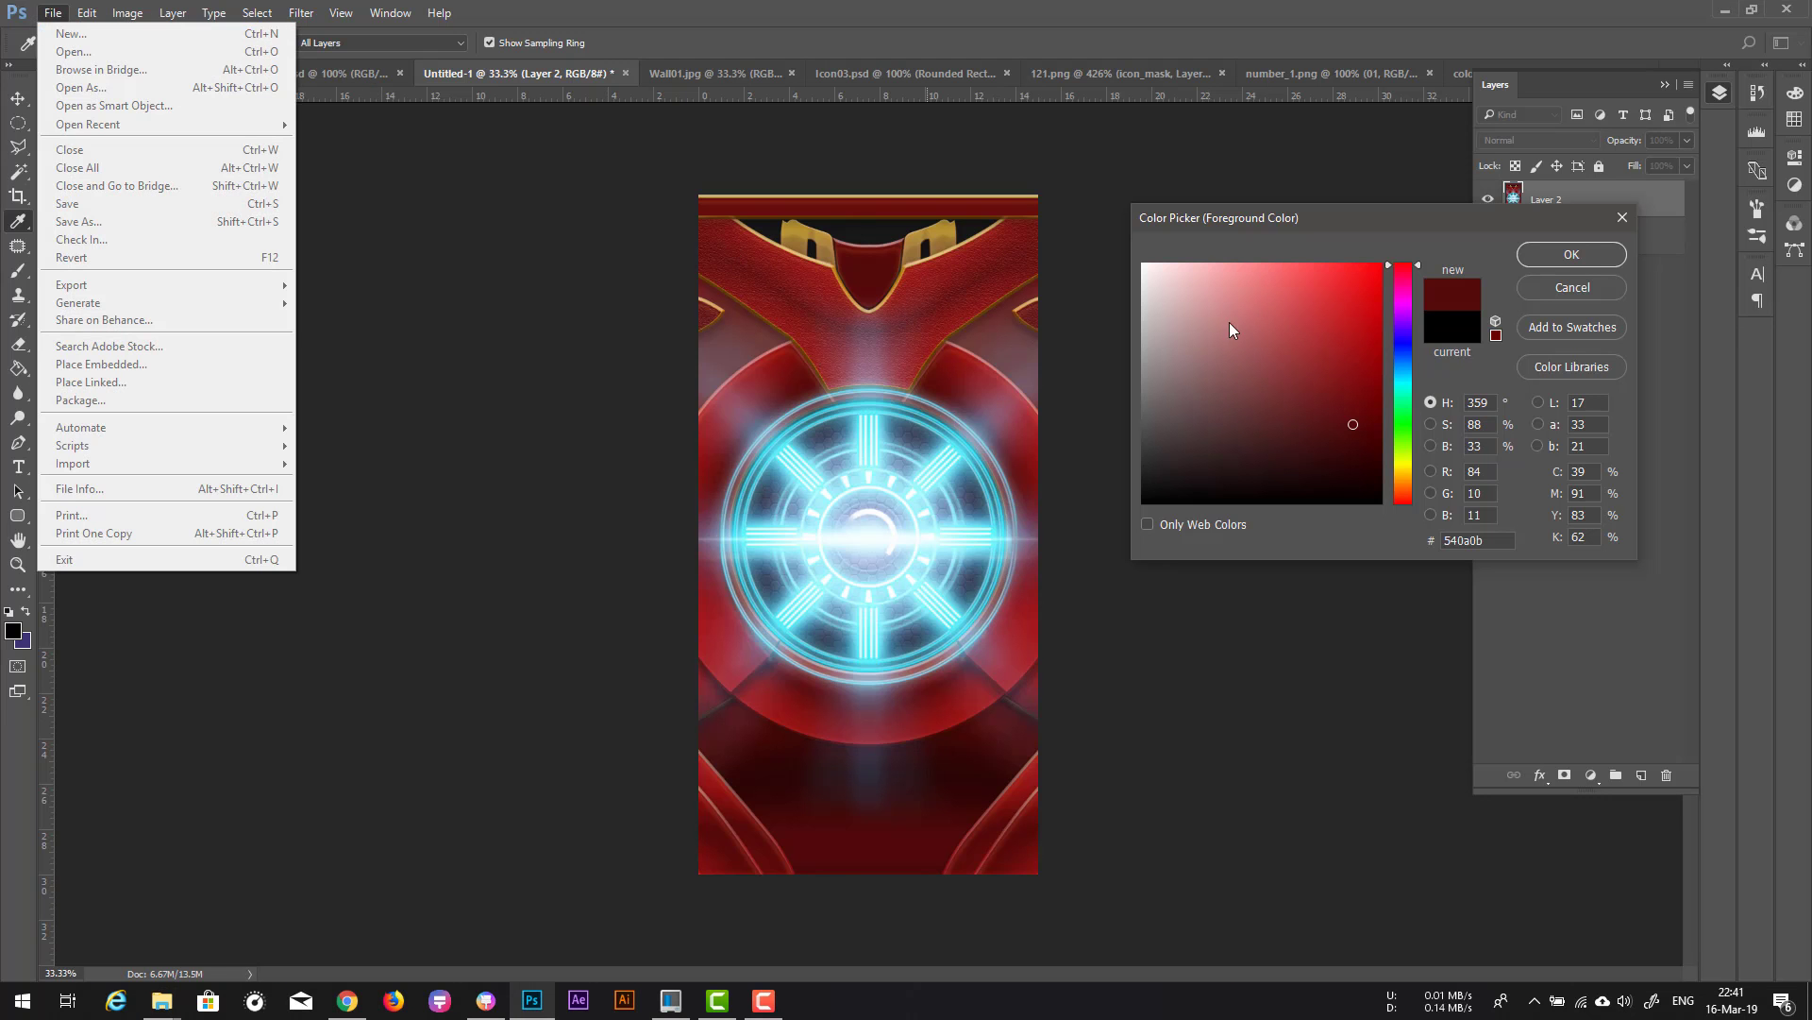
{"action": "key", "text": "Escape"}
{"action": "left_click", "coordinate": [53, 12]}
{"action": "left_click", "coordinate": [70, 33]}
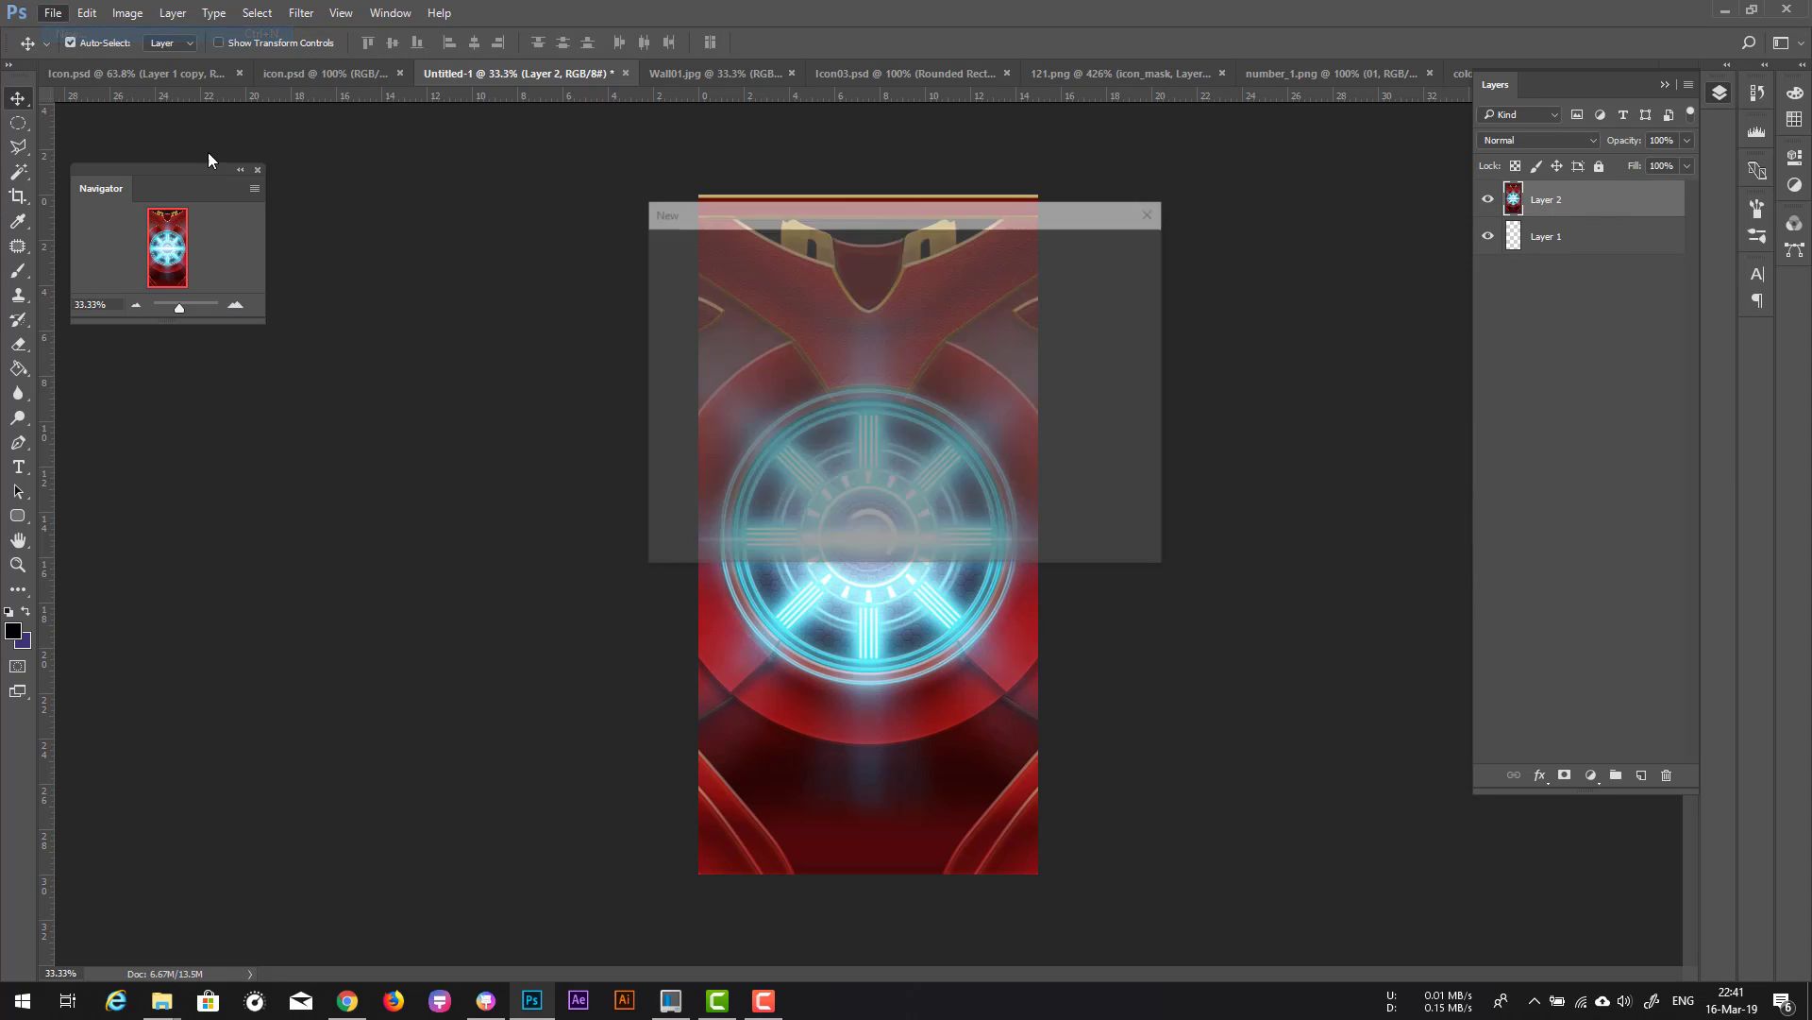
{"action": "double_click", "coordinate": [848, 352]}
{"action": "type", "text": "1920"}
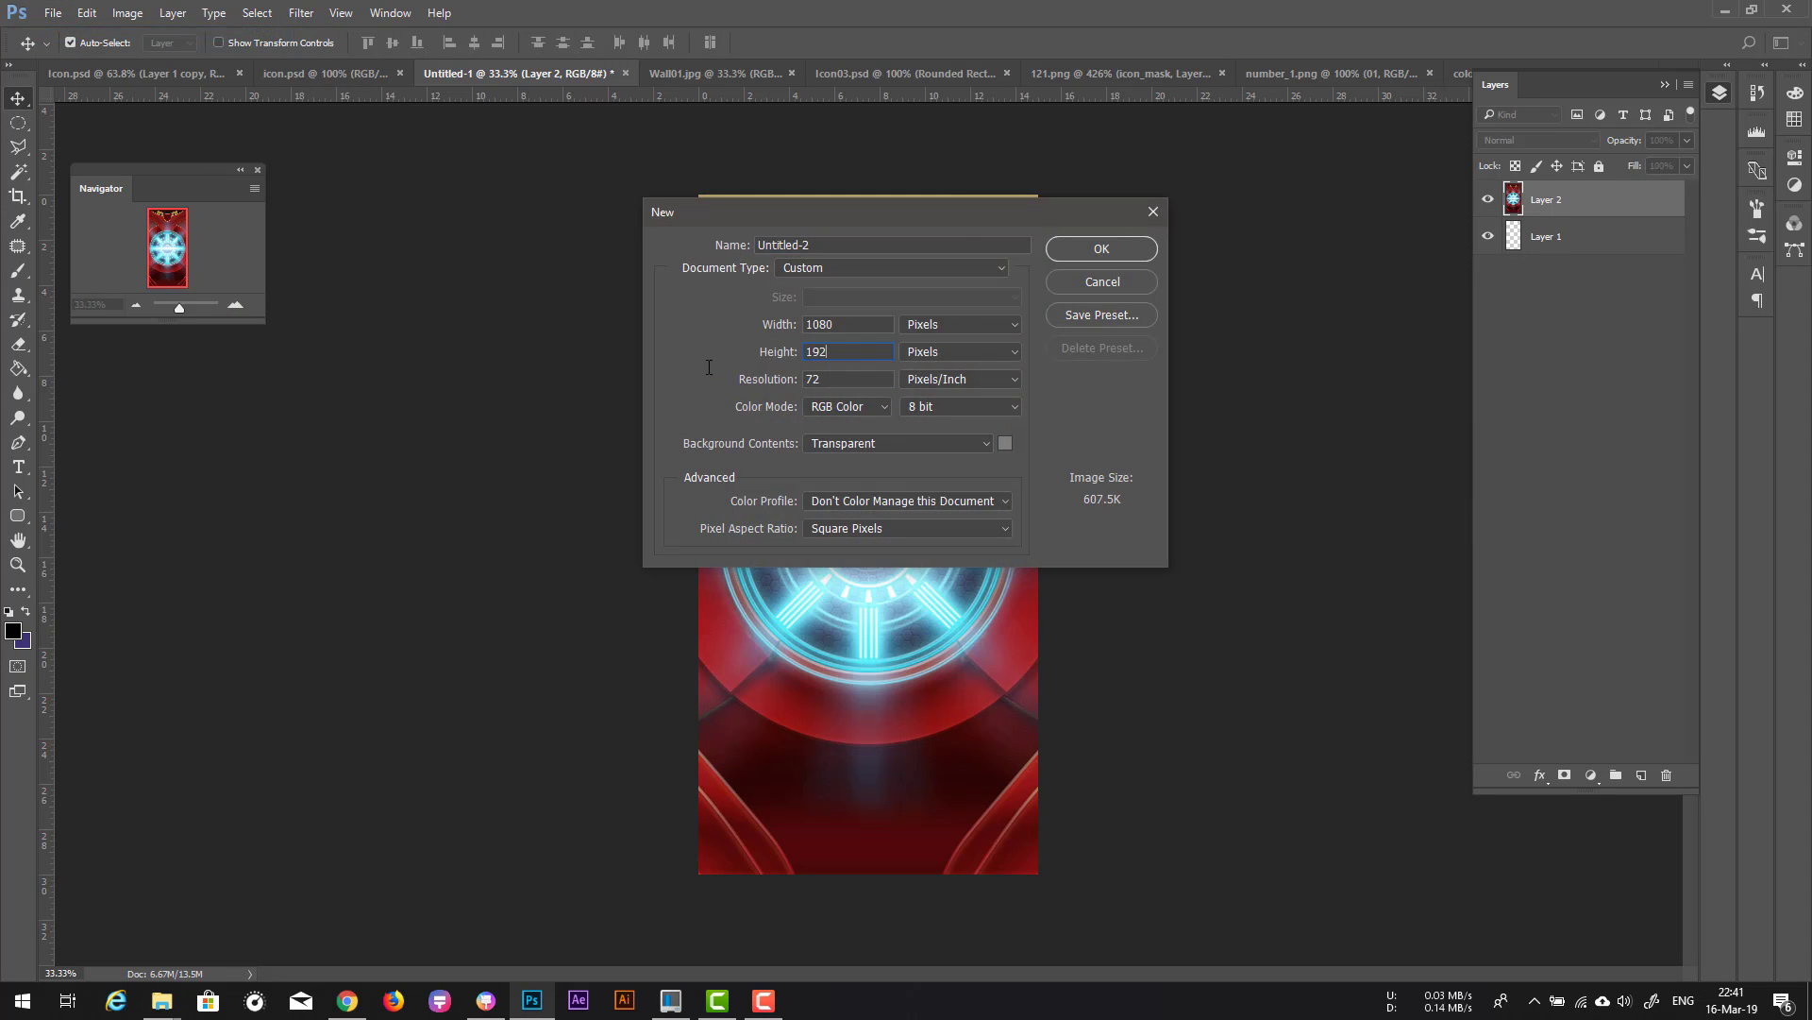
{"action": "key", "text": "Return"}
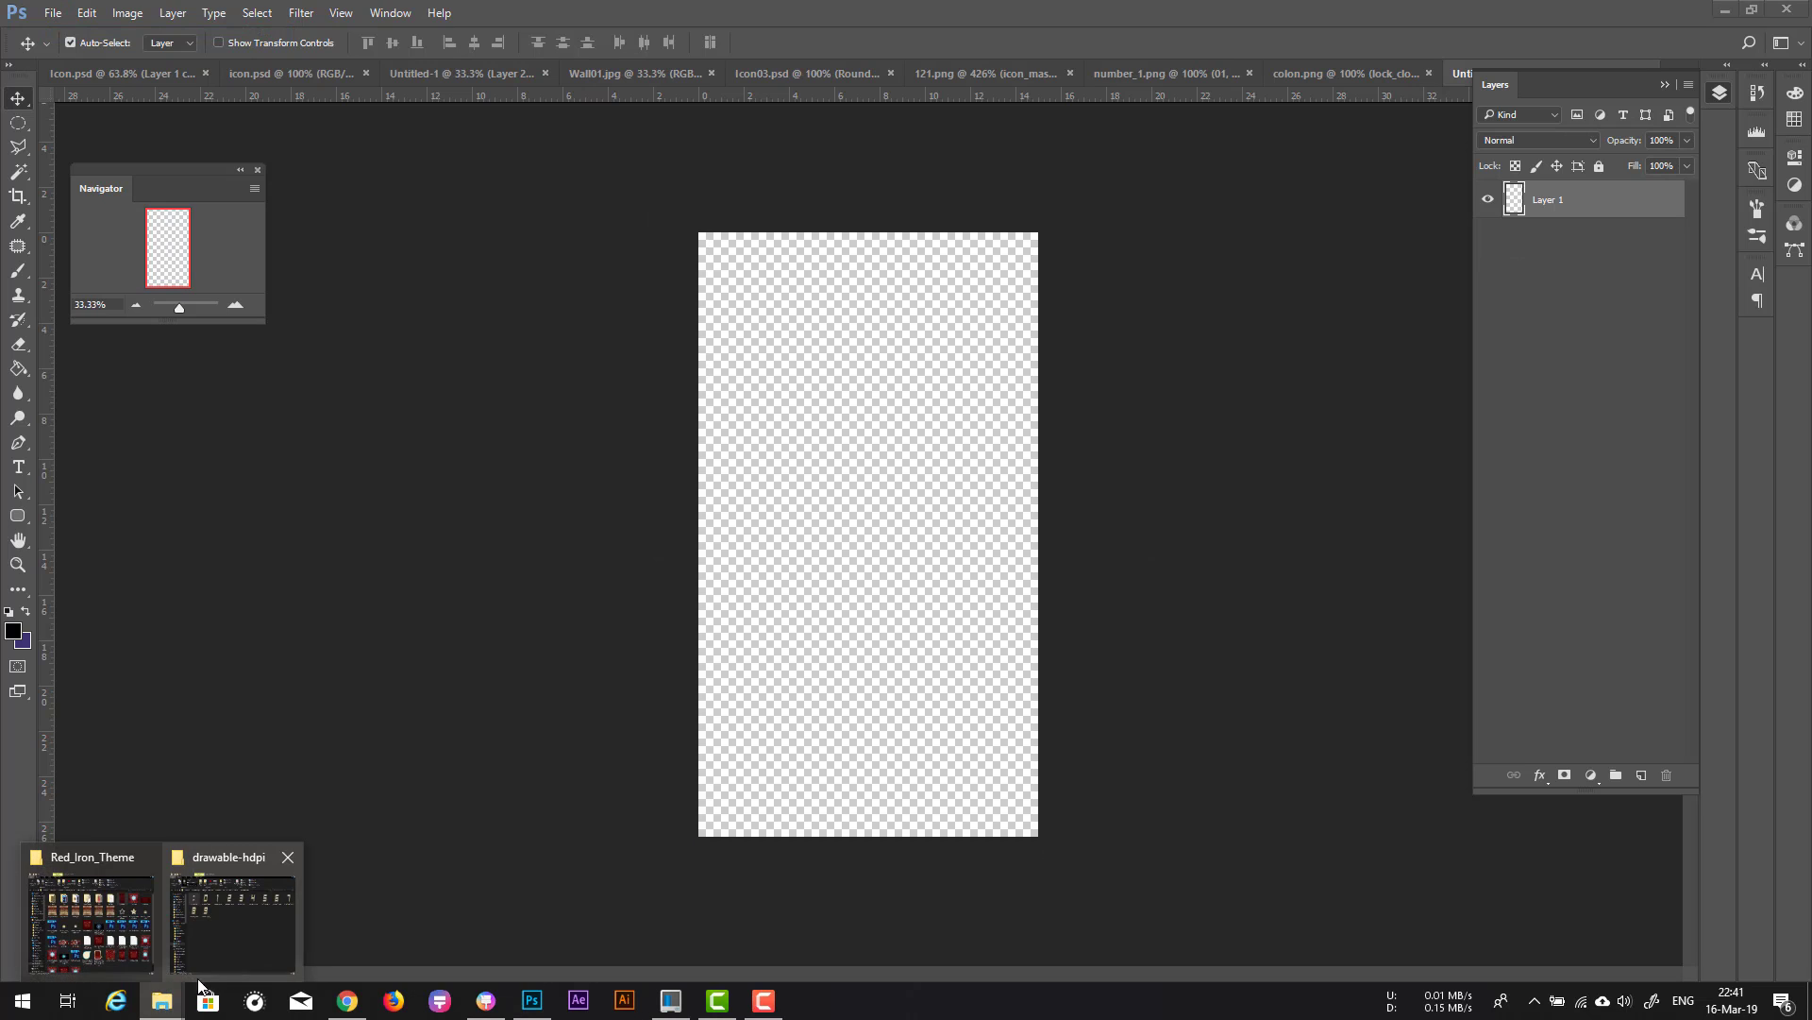
Step: Return to the Red_Iron_Theme folder and check the pixel dimensions of bg.jpg in its file properties
{"action": "left_click", "coordinate": [487, 1009]}
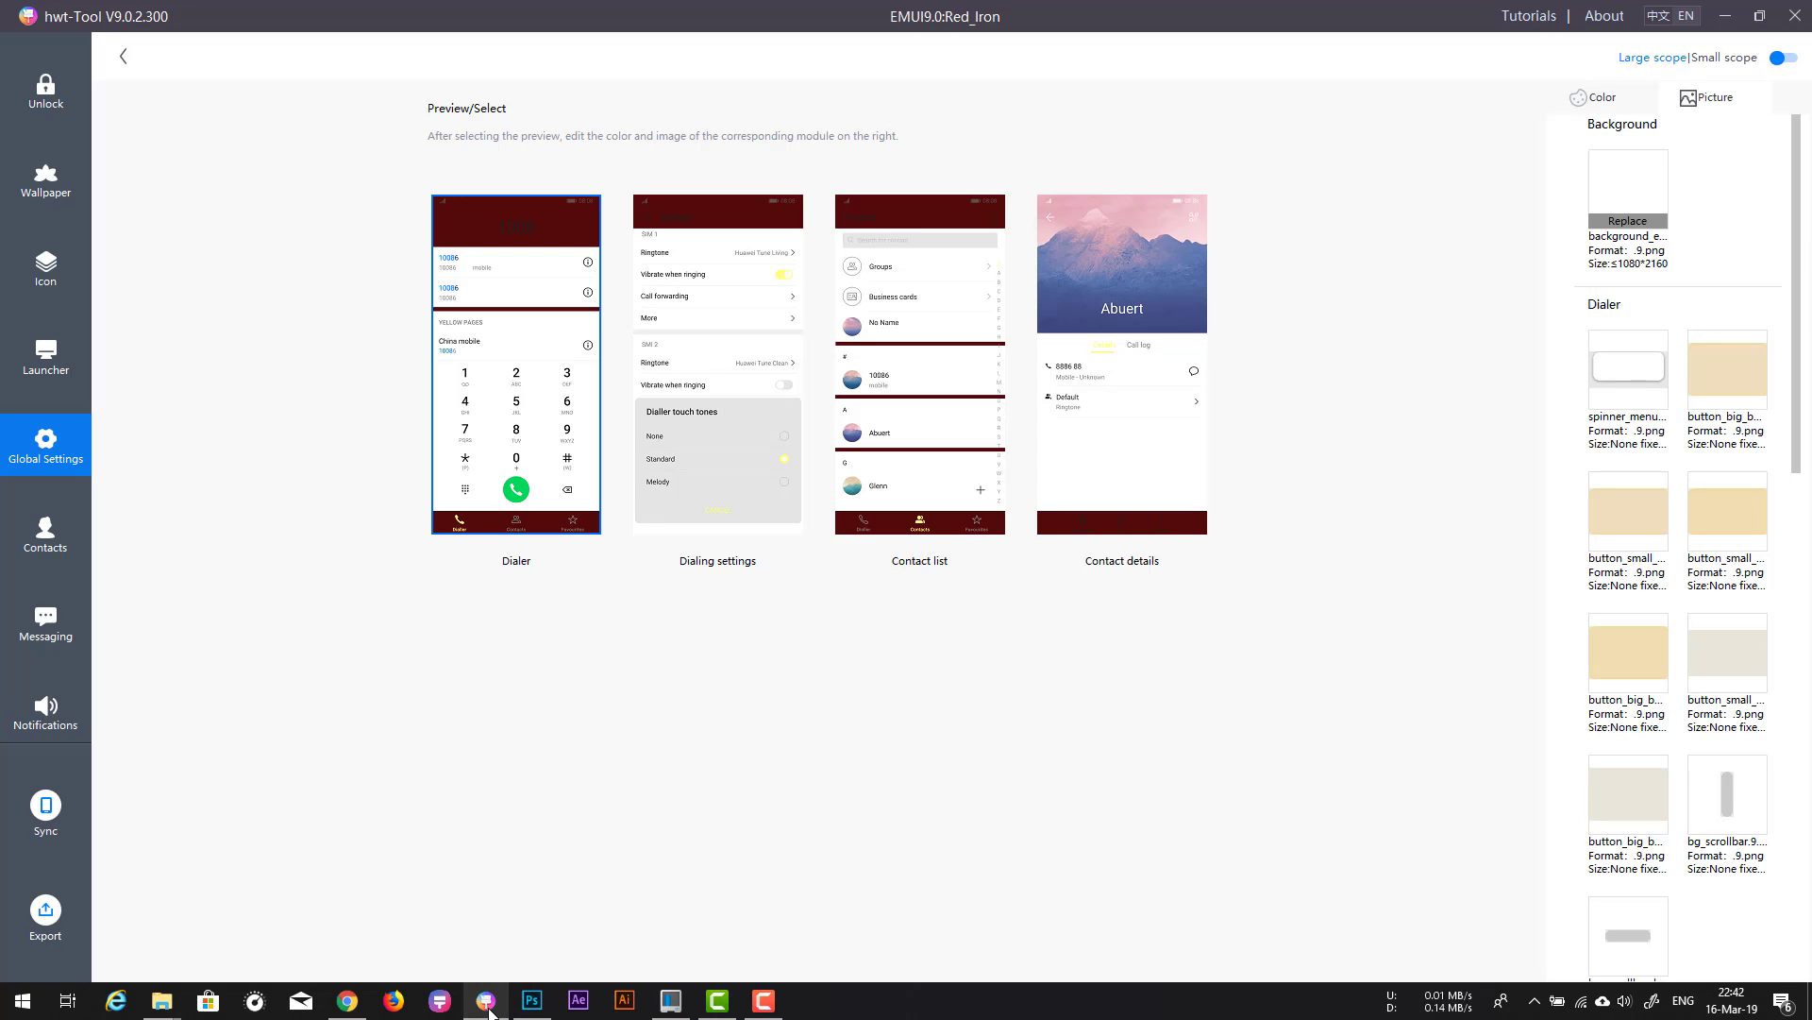
{"action": "left_click", "coordinate": [487, 1002]}
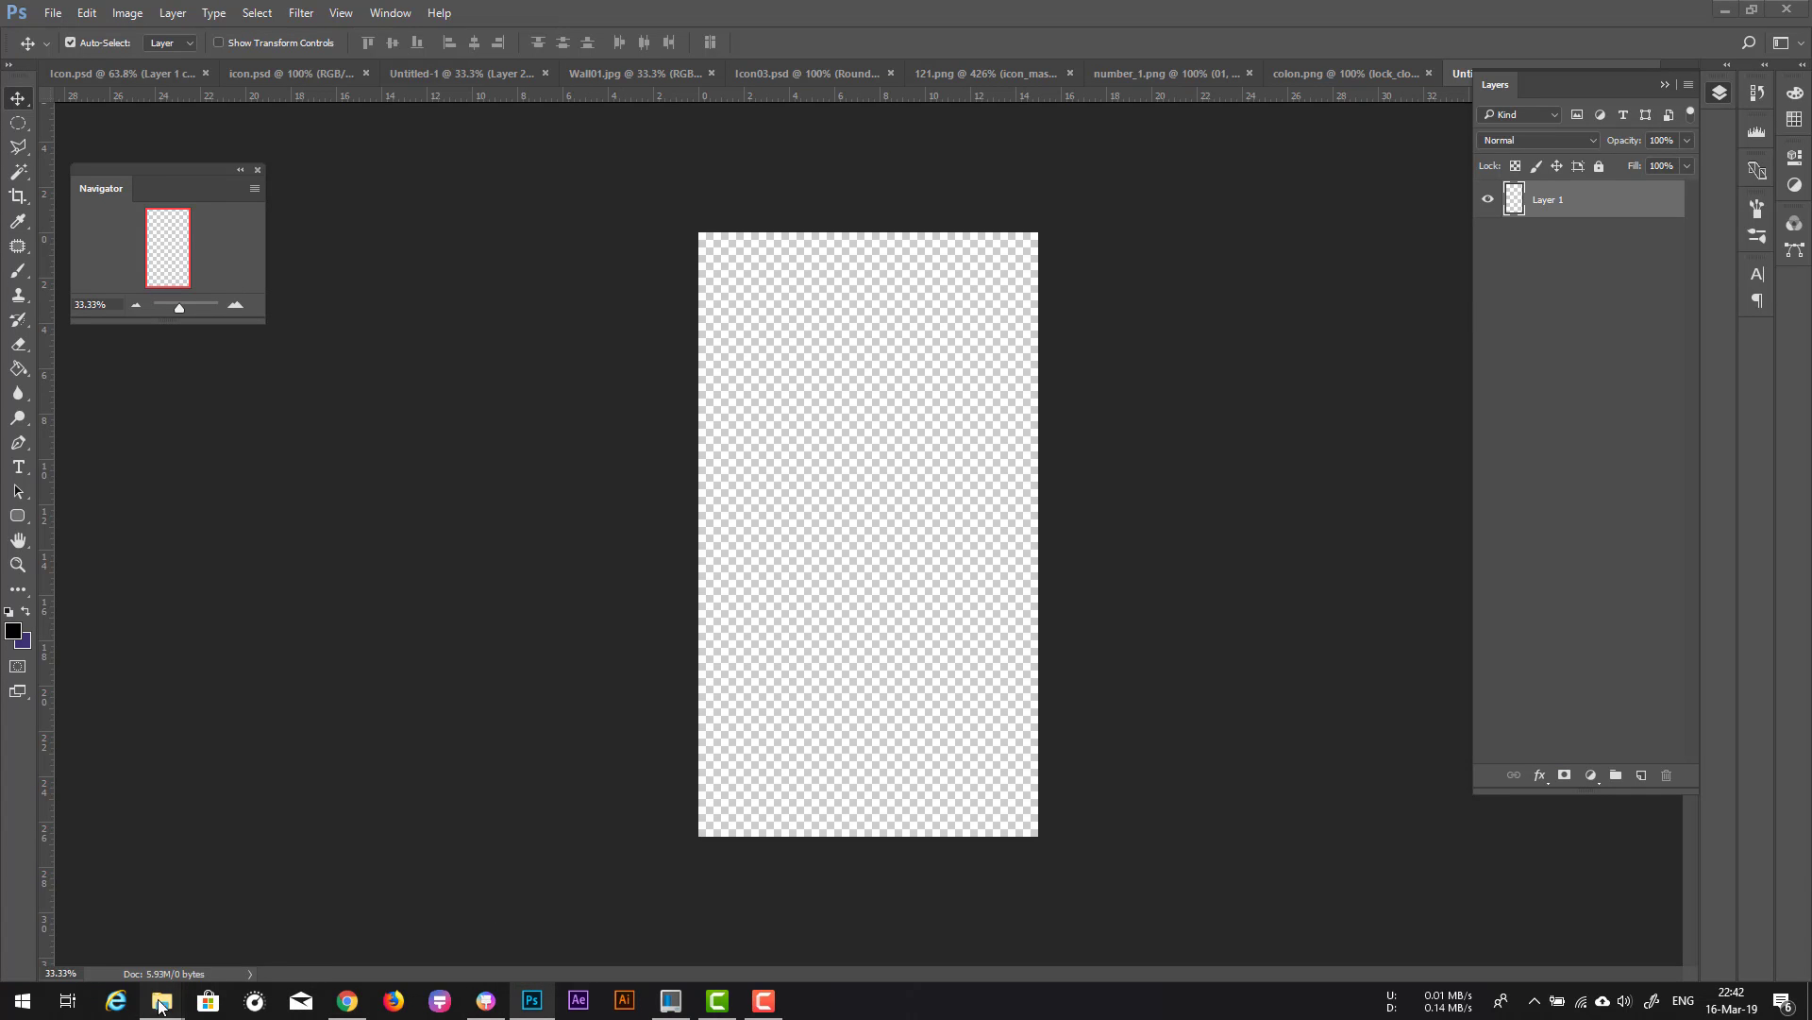
{"action": "mouse_move", "coordinate": [162, 1003]}
{"action": "left_click", "coordinate": [140, 934]}
{"action": "right_click", "coordinate": [953, 311]}
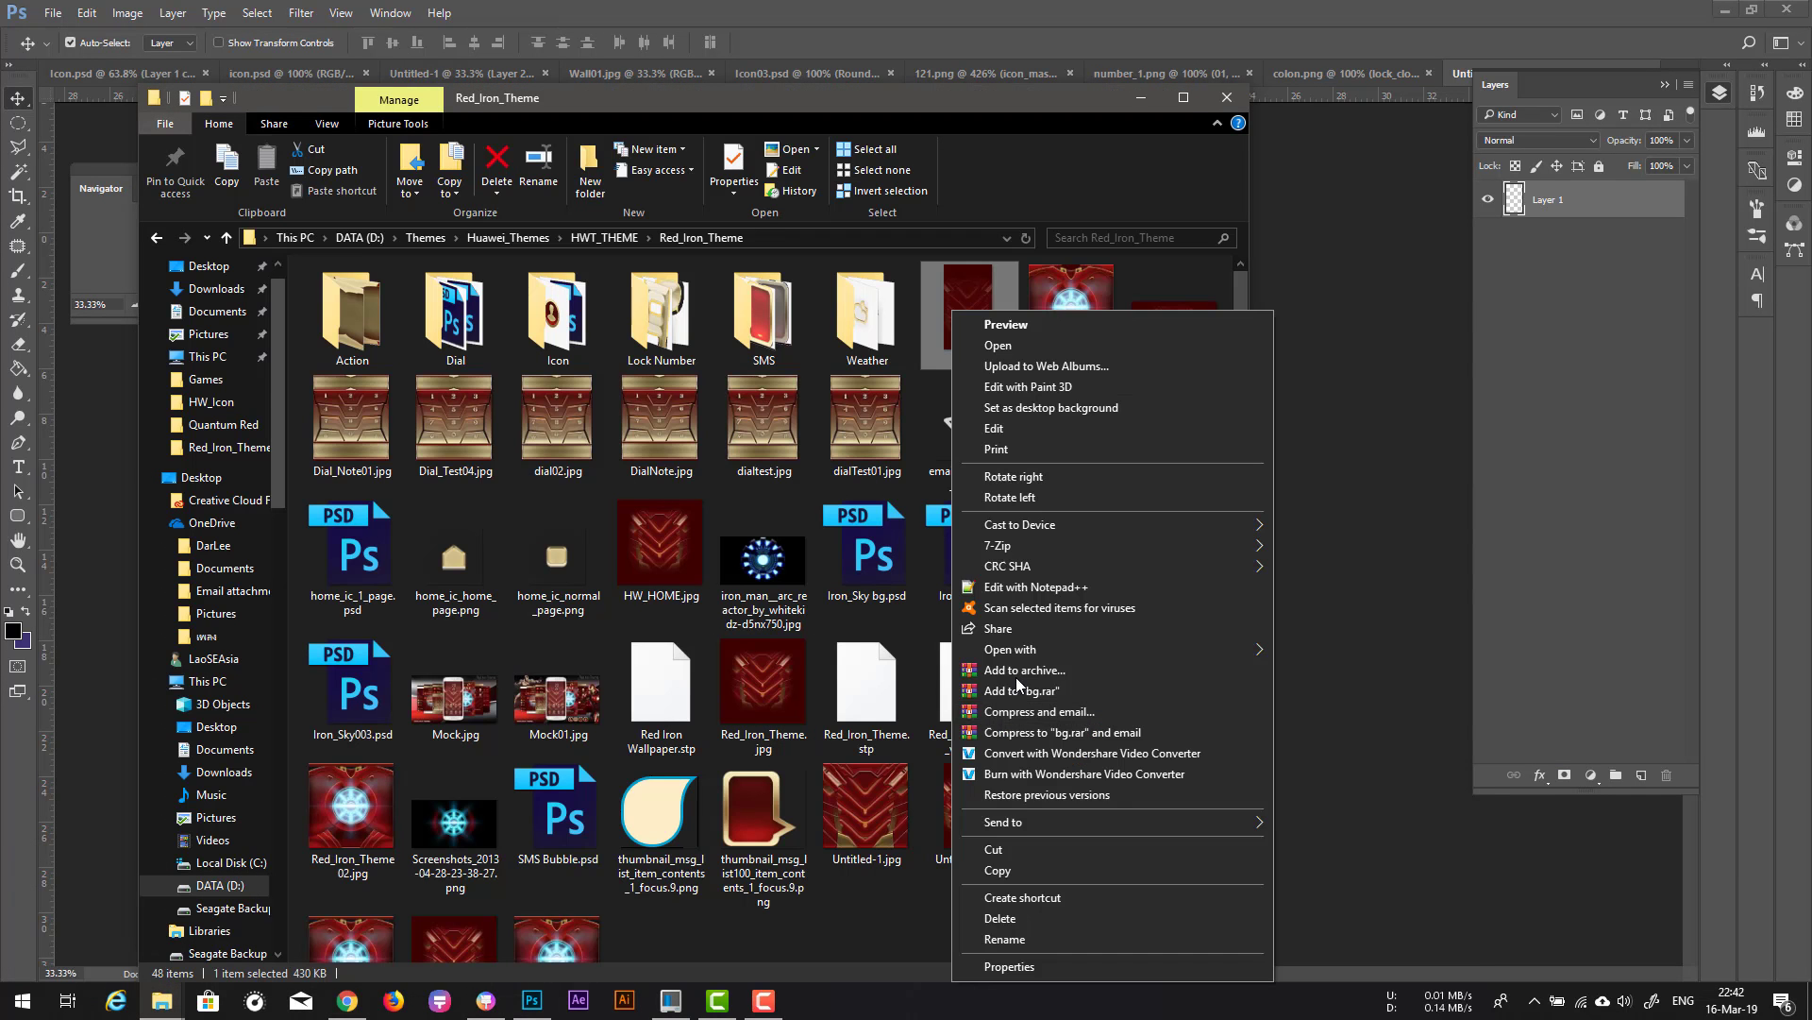
{"action": "left_click", "coordinate": [1033, 964]}
{"action": "left_click", "coordinate": [1081, 359]}
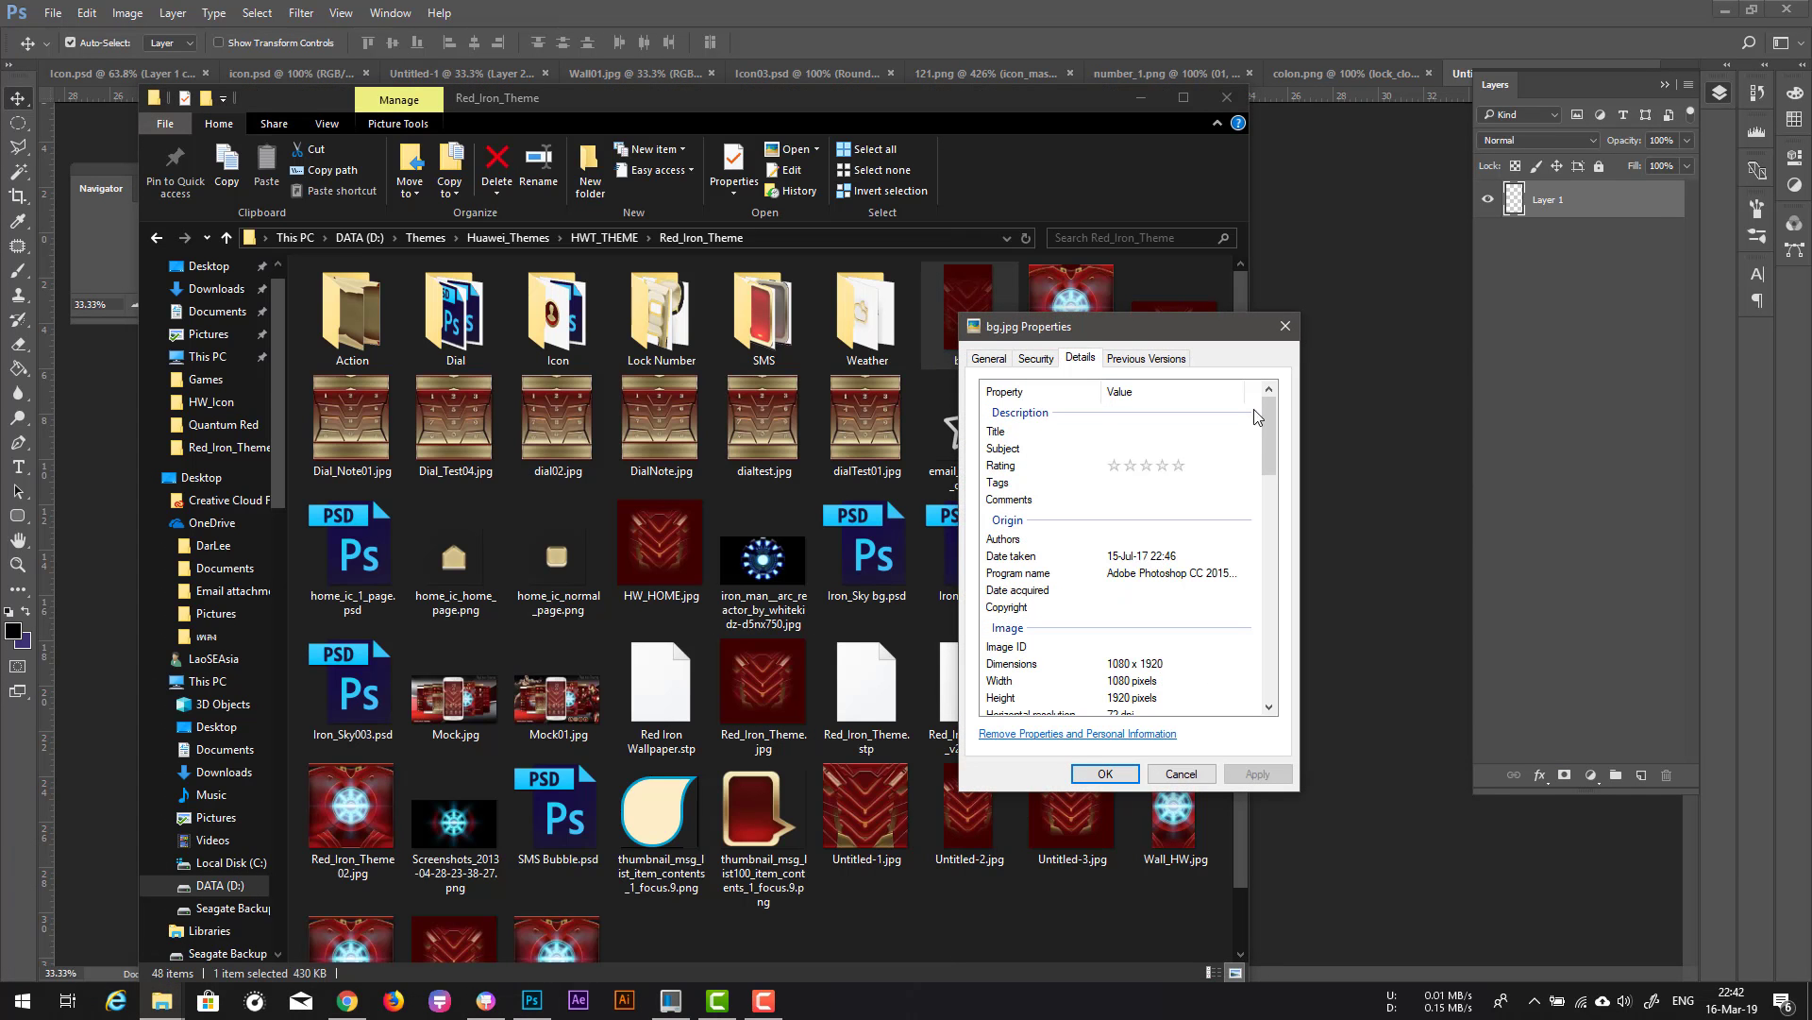
{"action": "left_click", "coordinate": [1286, 330]}
Step: Show the desktop, launch Draw 9-patch from its shortcut and move its window aside
{"action": "right_click", "coordinate": [1073, 1012]}
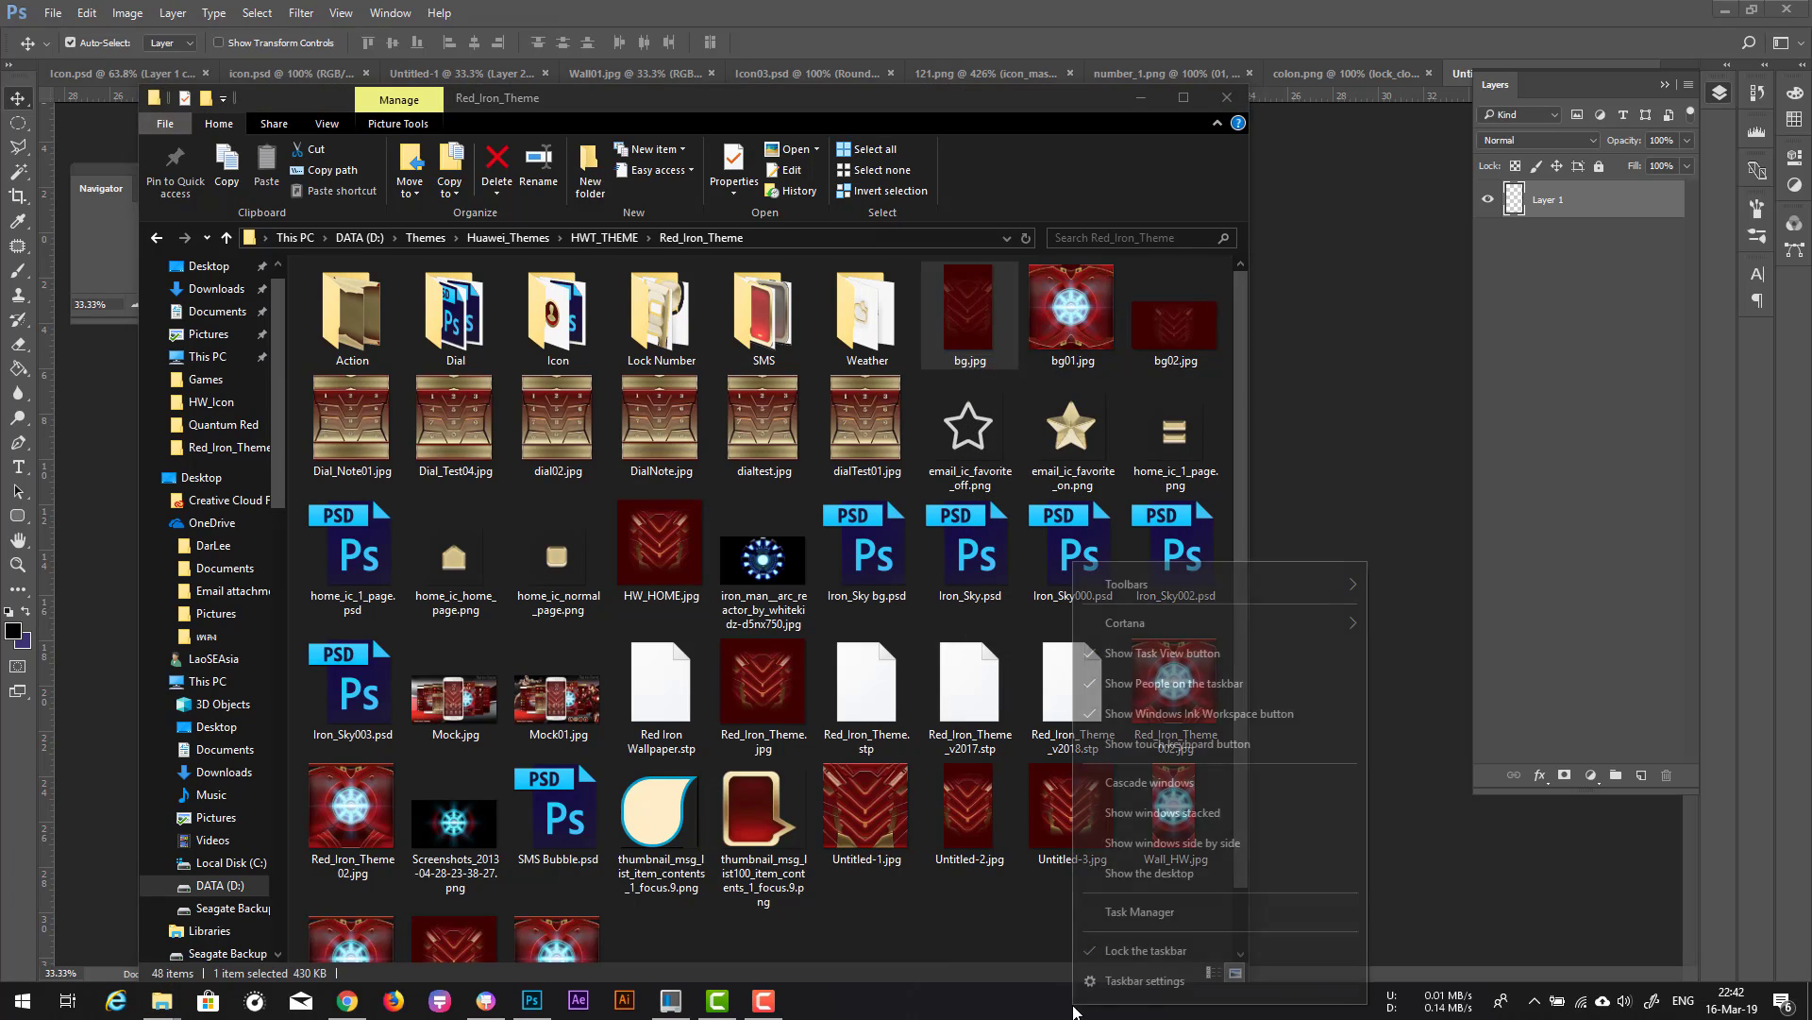
{"action": "left_click", "coordinate": [1135, 879]}
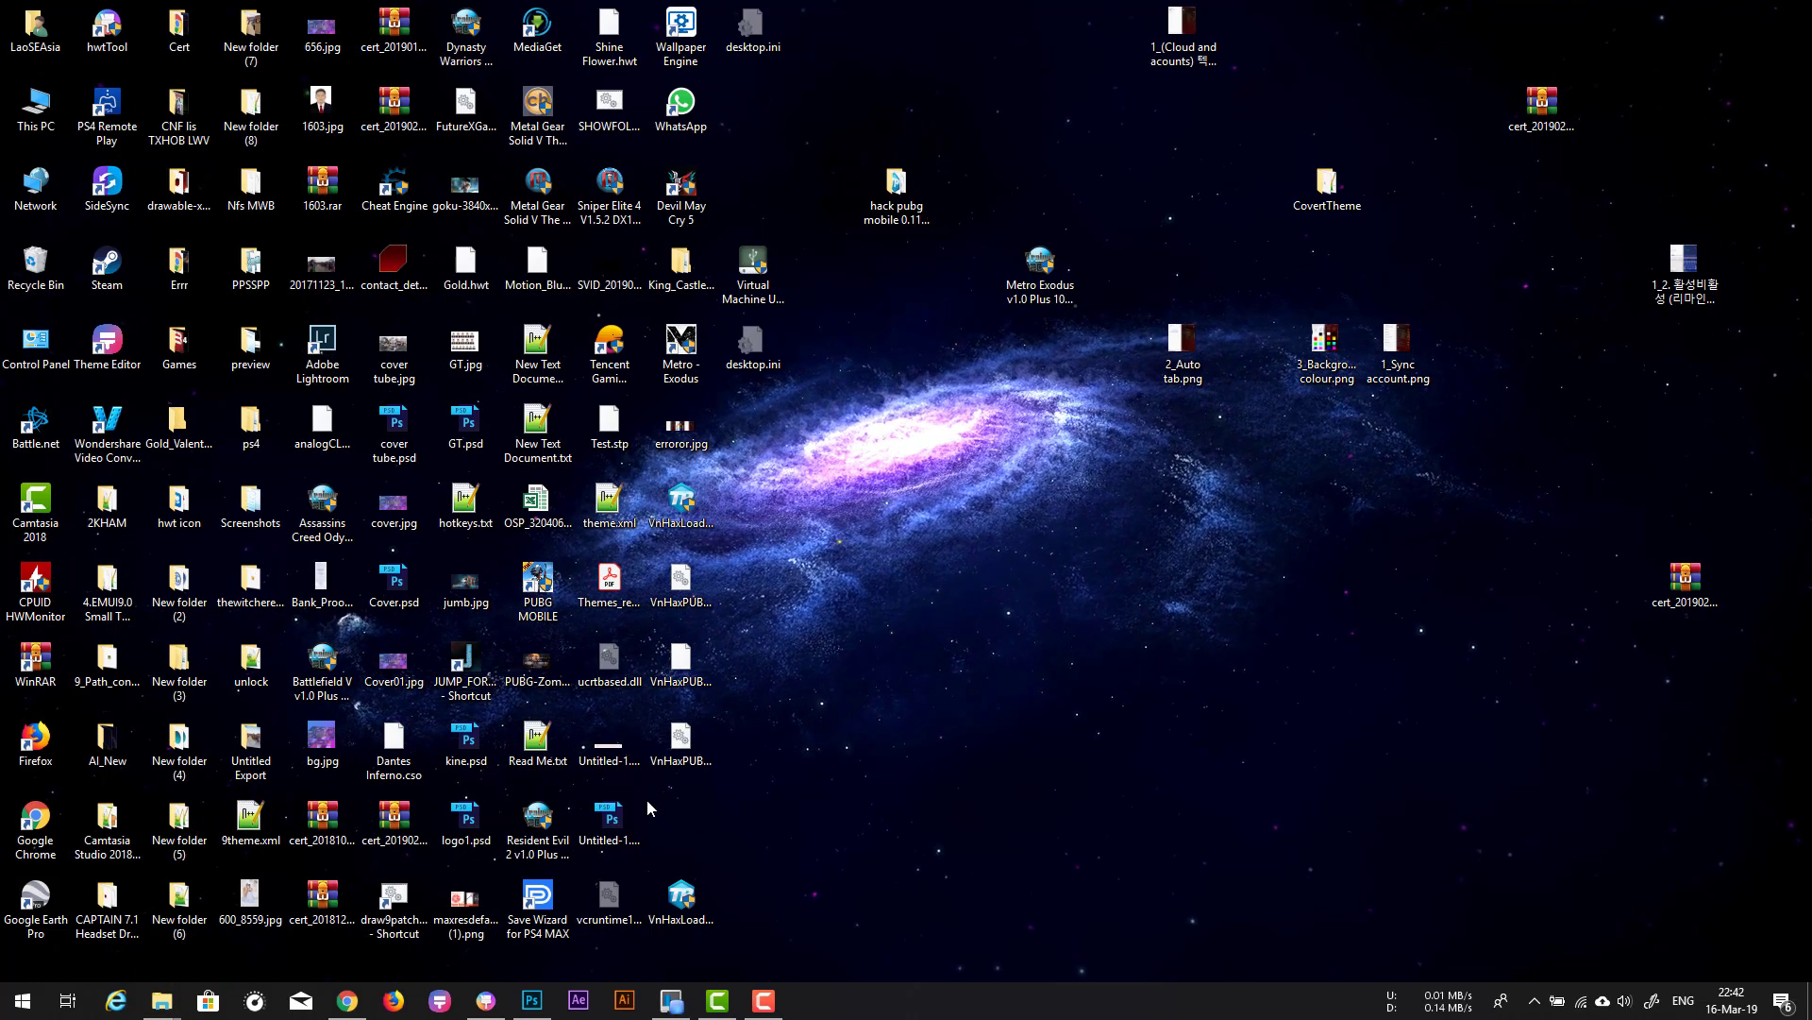
{"action": "mouse_move", "coordinate": [390, 756]}
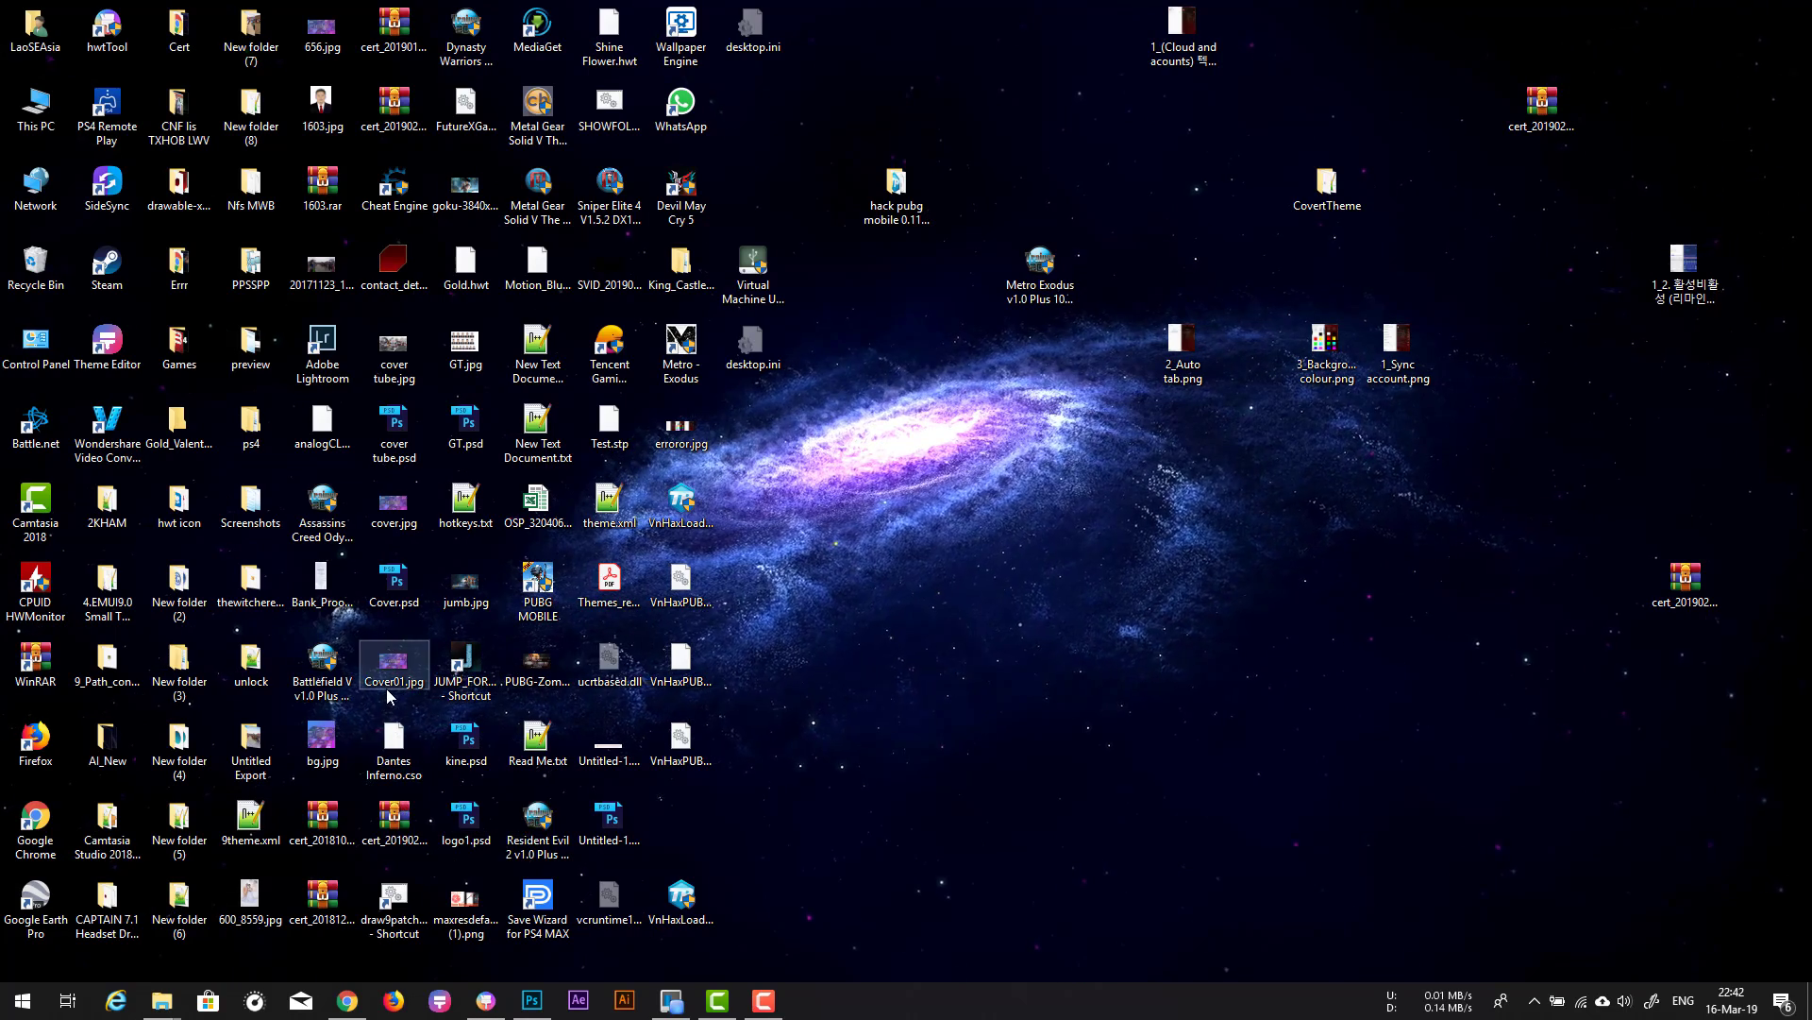
{"action": "double_click", "coordinate": [394, 897]}
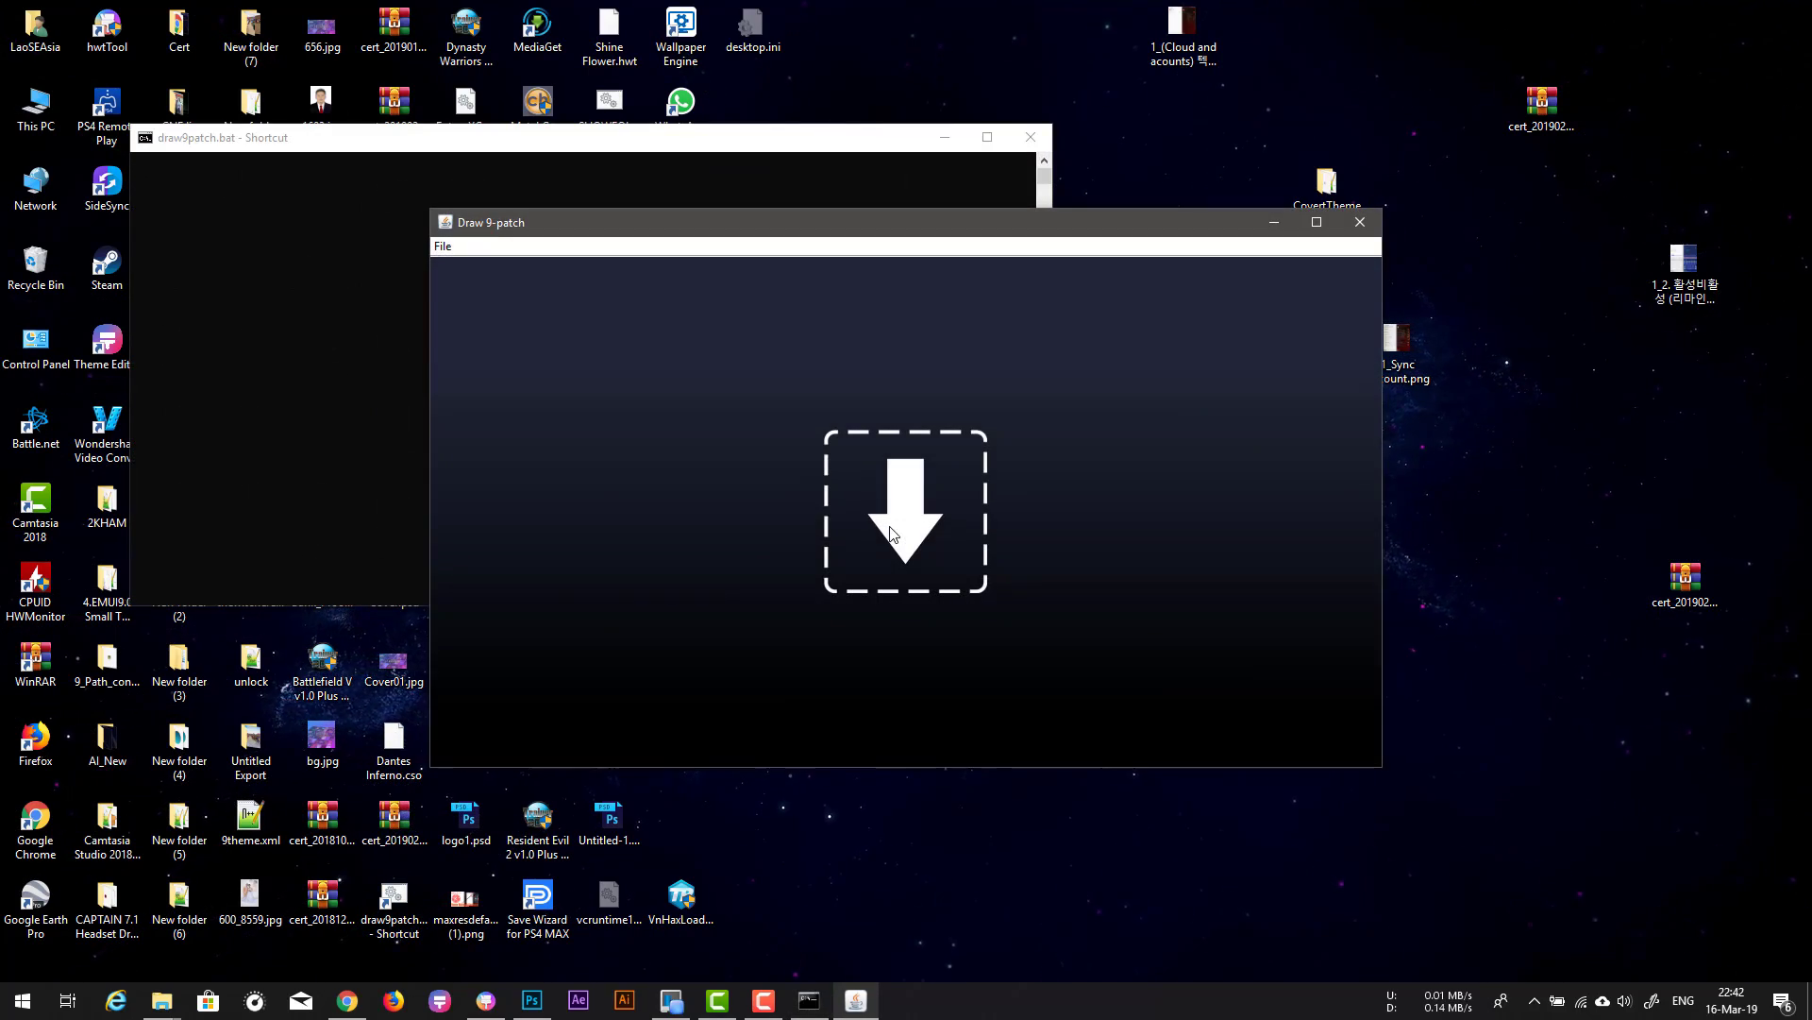
{"action": "left_click_drag", "start_coordinate": [950, 223], "coordinate": [842, 202]}
Step: Load bg.jpg from the Red_Iron_Theme folder into Draw 9-patch and maximize the Draw 9-patch window
{"action": "mouse_move", "coordinate": [162, 1000]}
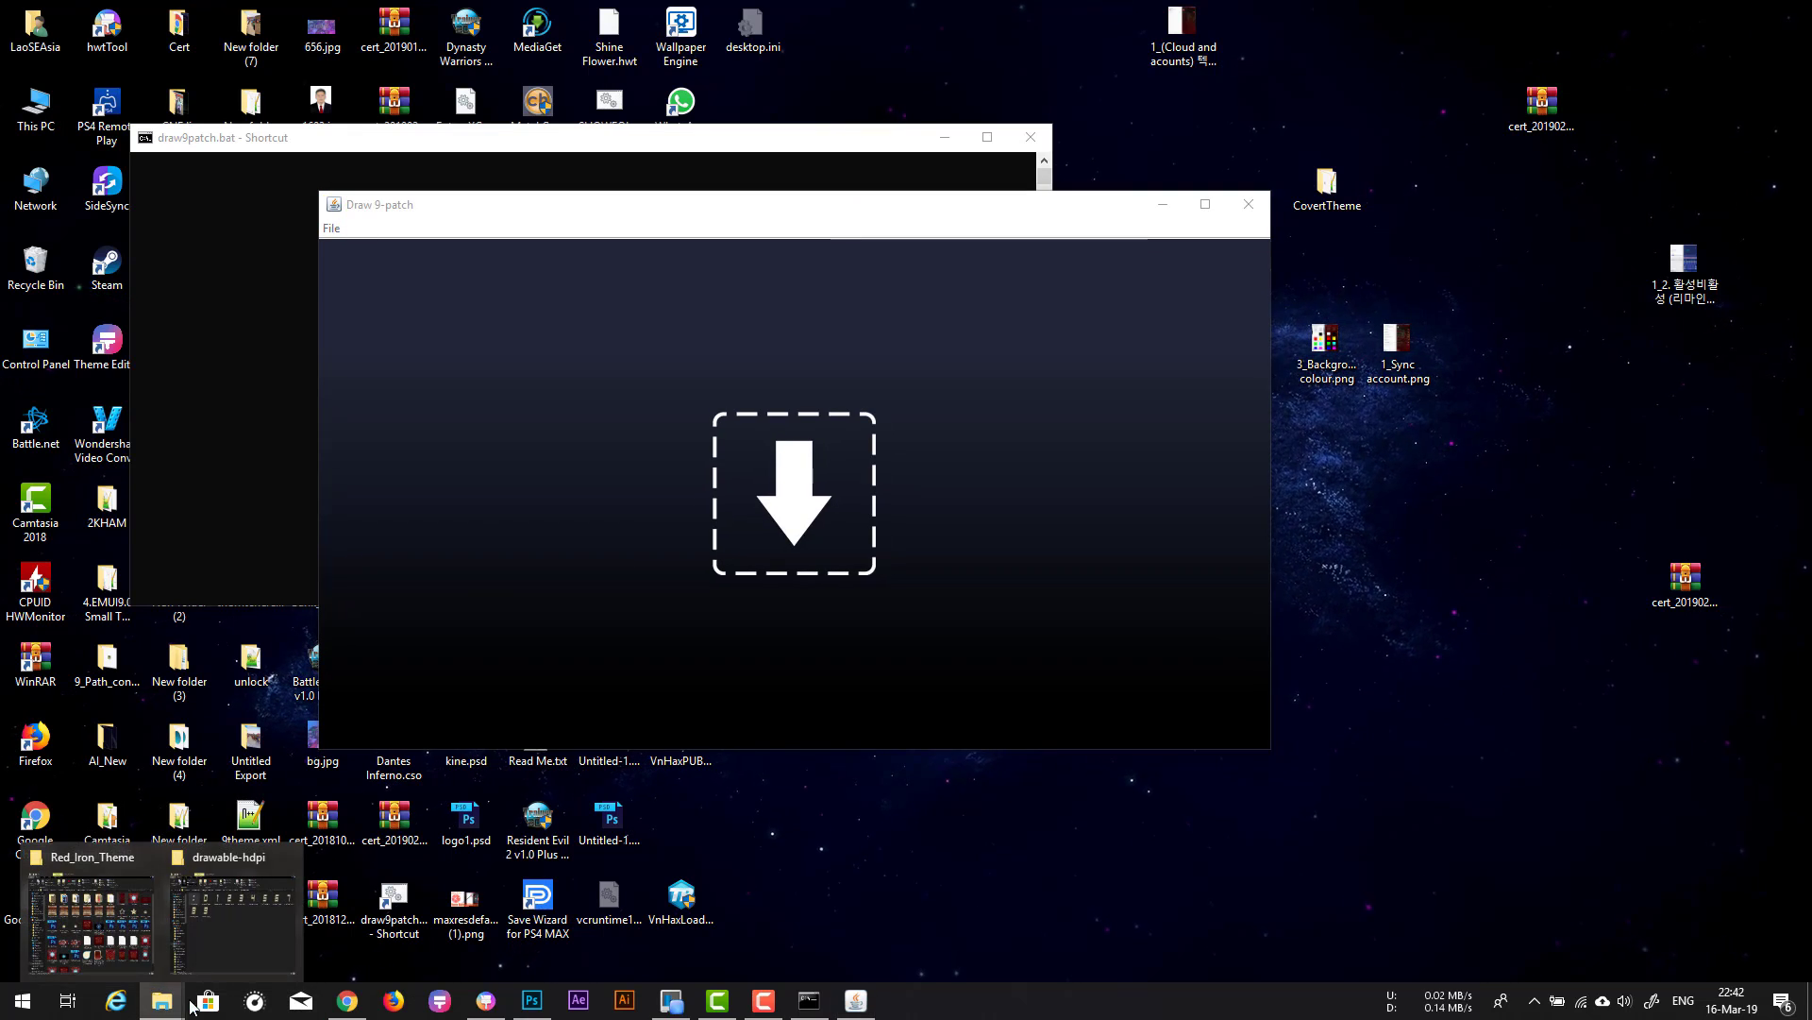
{"action": "left_click", "coordinate": [92, 911]}
{"action": "left_click_drag", "start_coordinate": [1001, 119], "coordinate": [1646, 133]}
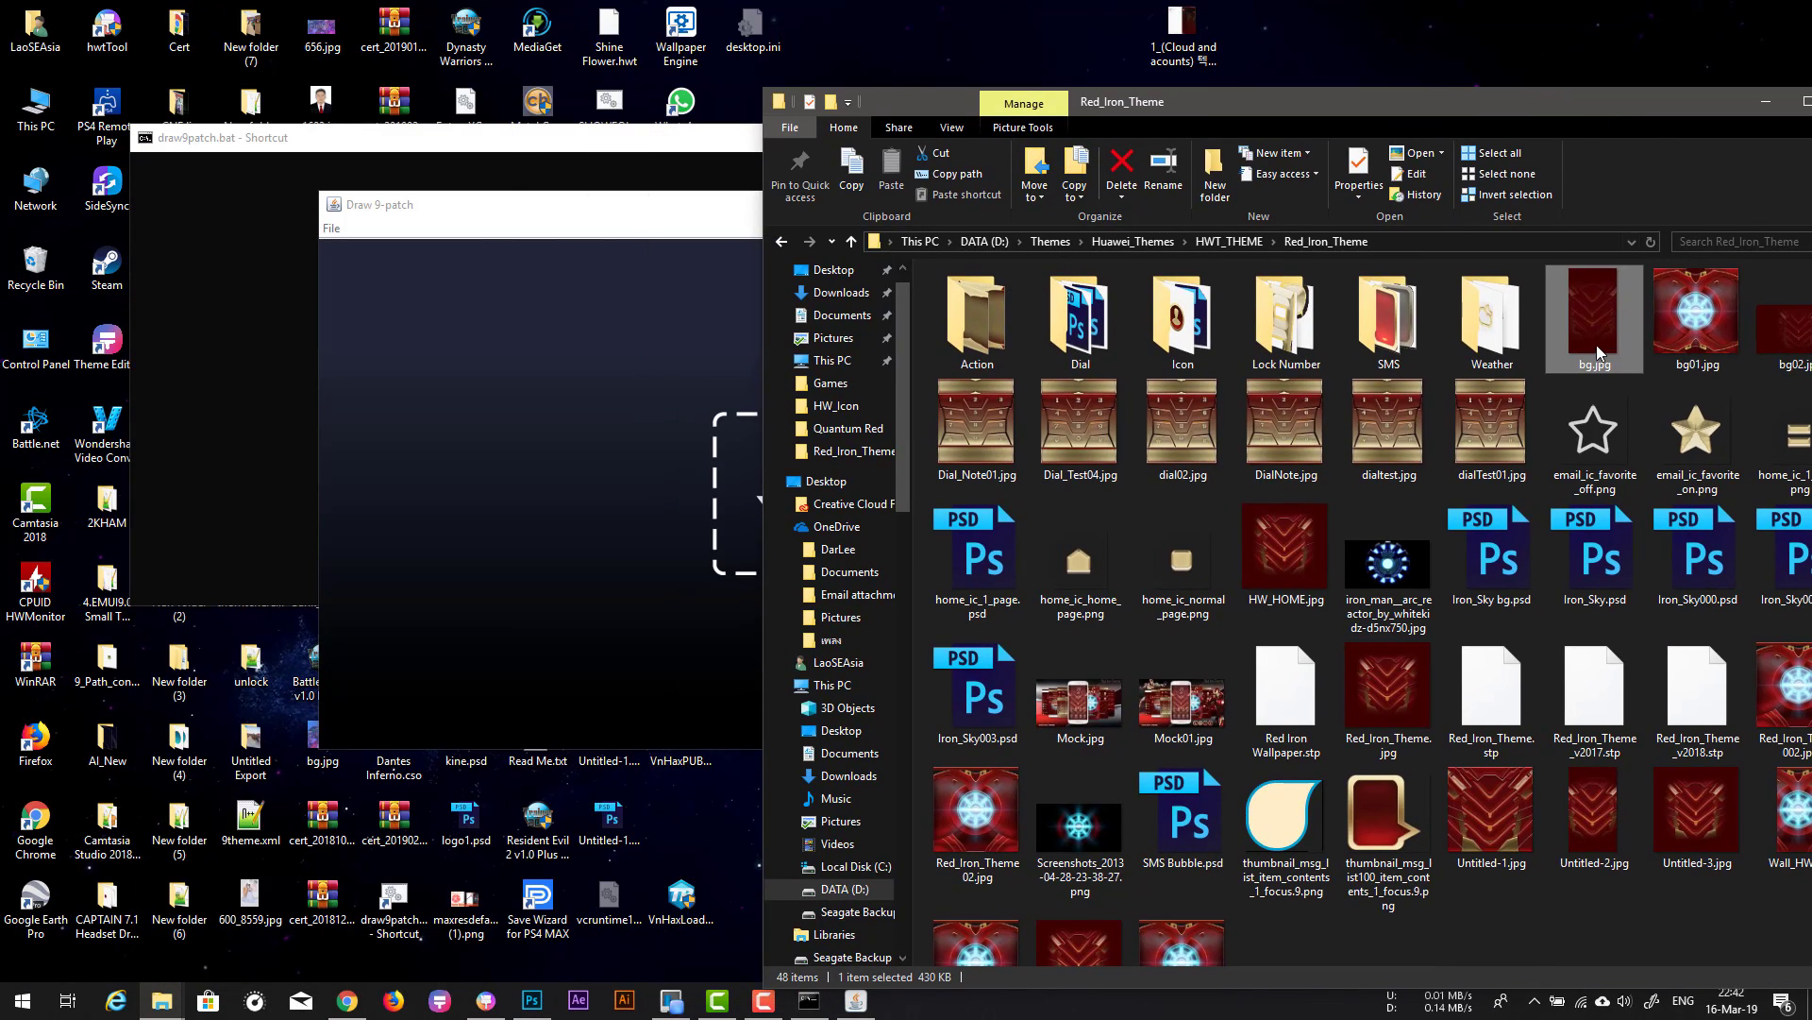
{"action": "left_click_drag", "start_coordinate": [1595, 344], "coordinate": [653, 492]}
{"action": "double_click", "coordinate": [687, 202]}
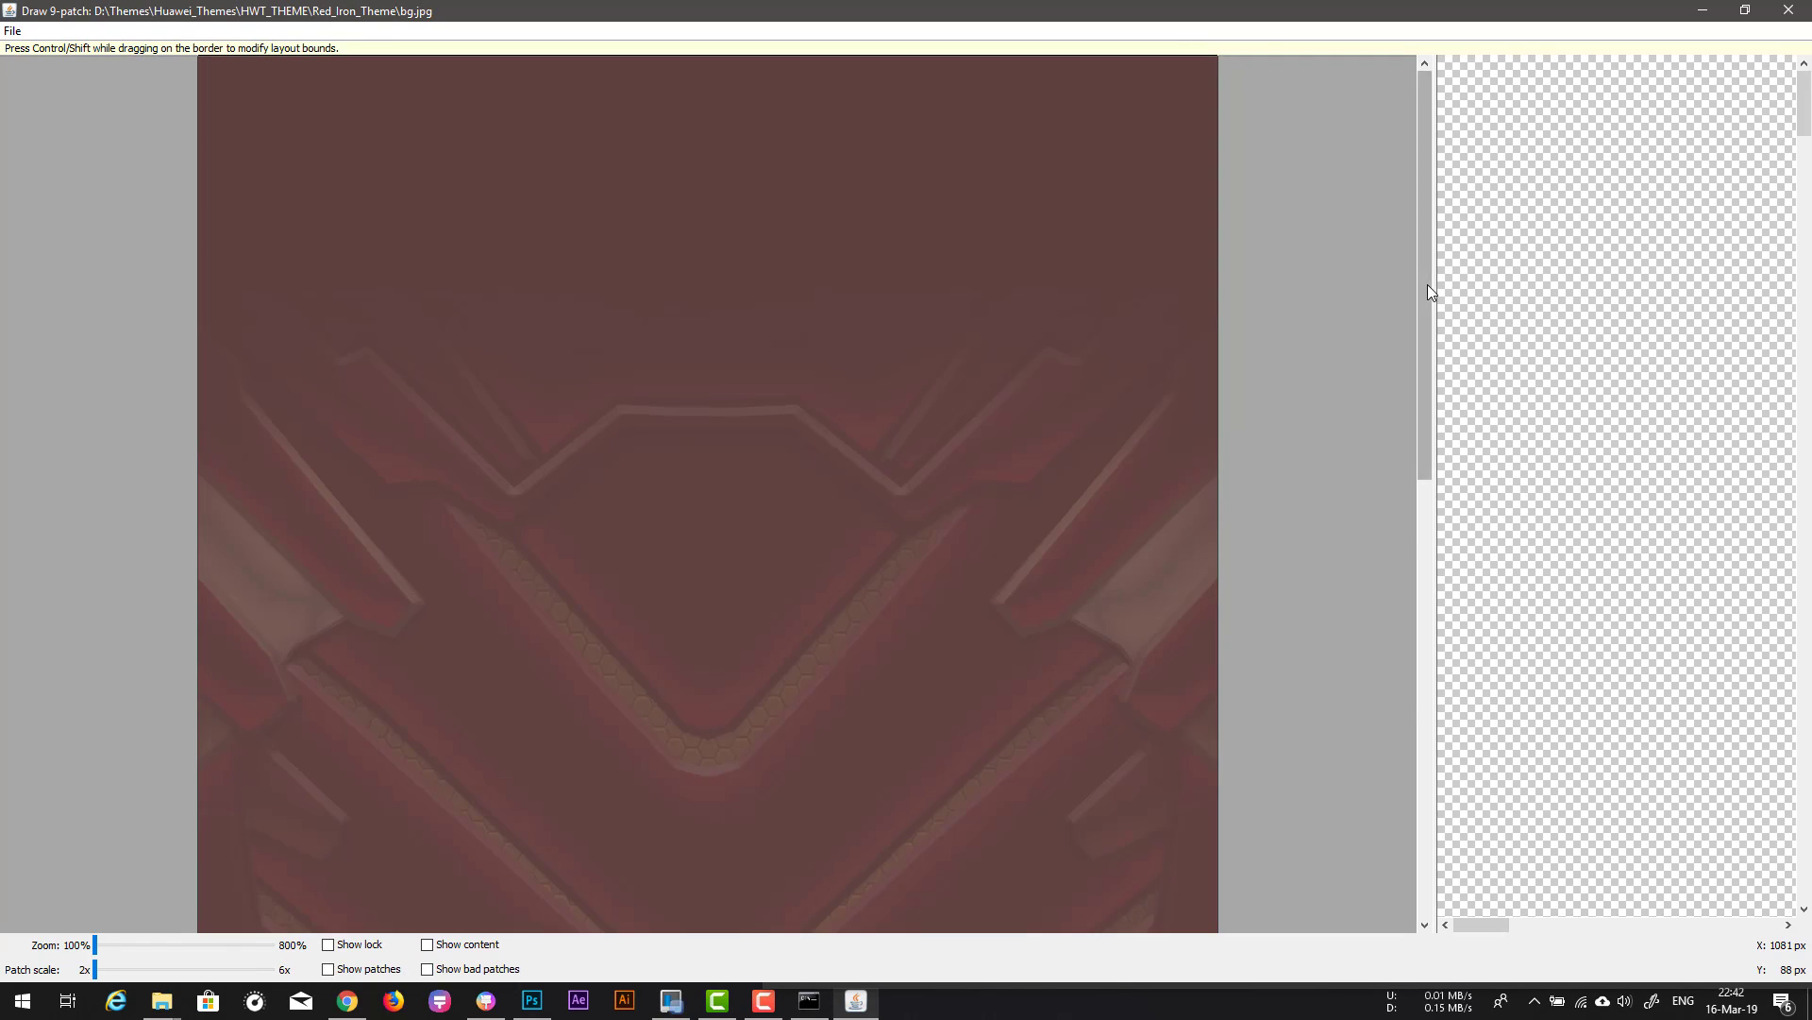
Step: Save the 9-patch image as bg.9.png in the Red_Iron_Theme folder and minimize Draw 9-patch
{"action": "left_click_drag", "start_coordinate": [1426, 285], "coordinate": [1448, 842]}
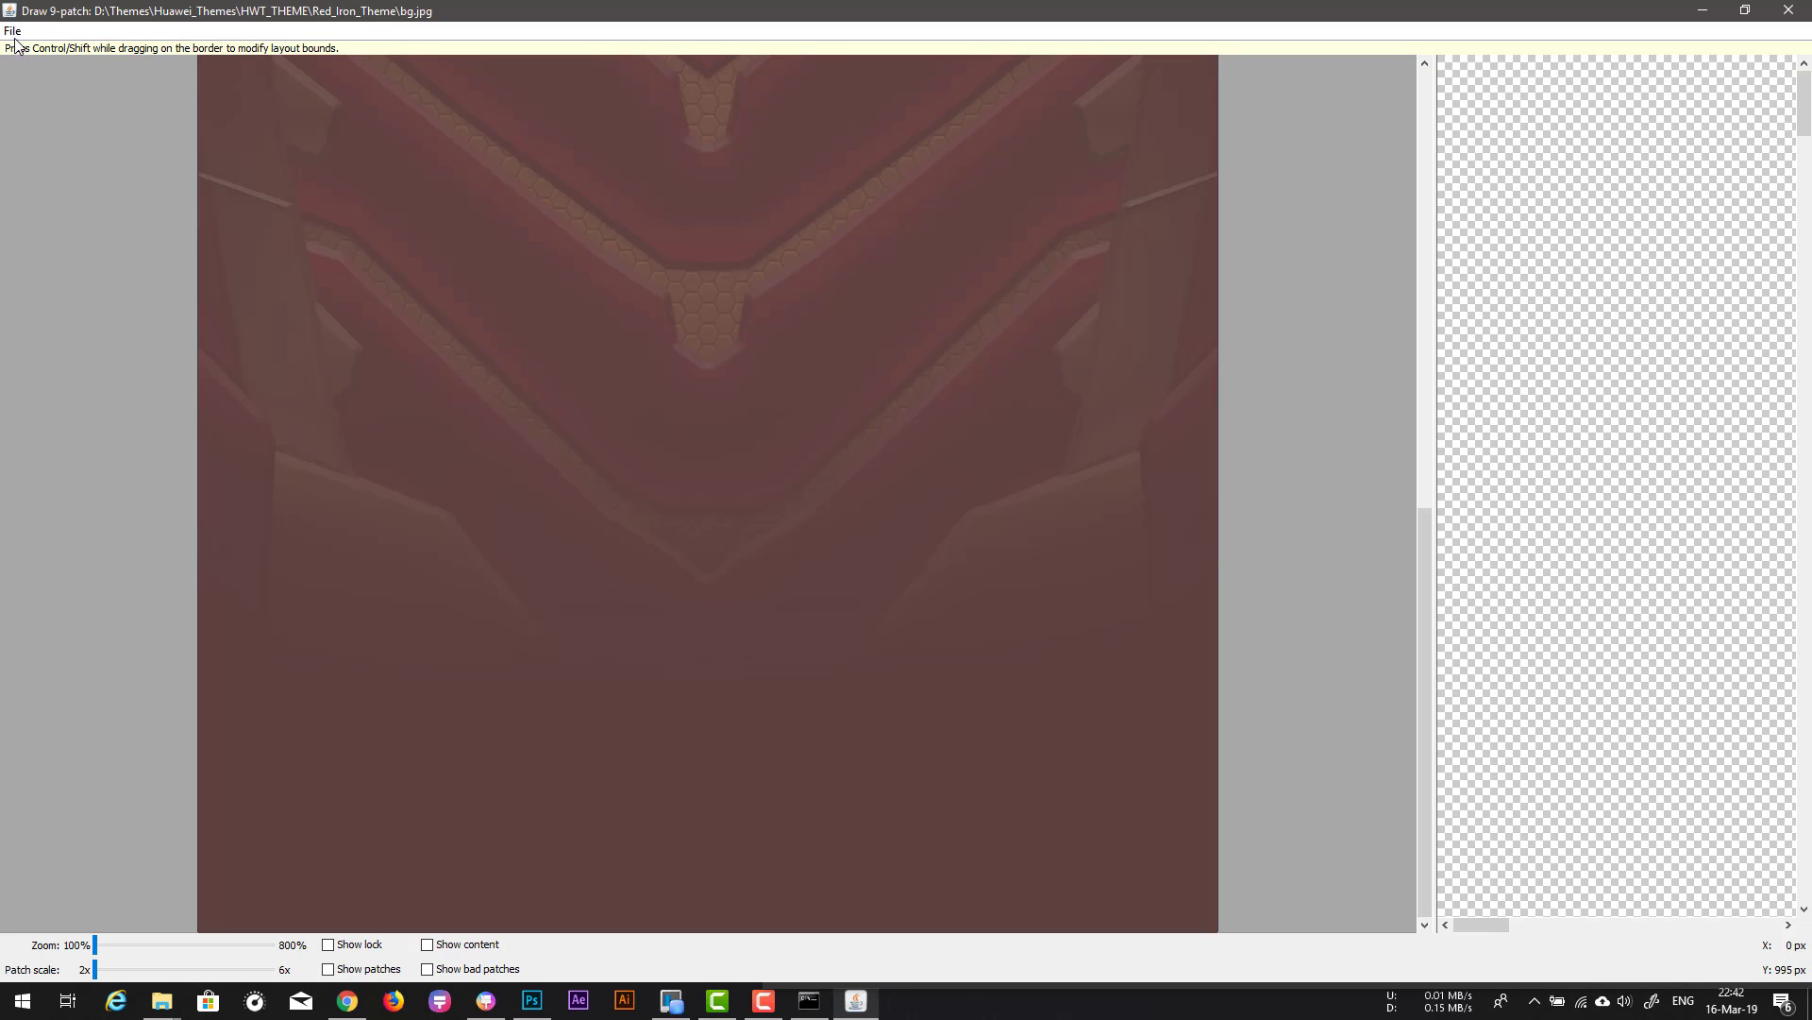
{"action": "left_click", "coordinate": [13, 32]}
{"action": "left_click", "coordinate": [27, 74]}
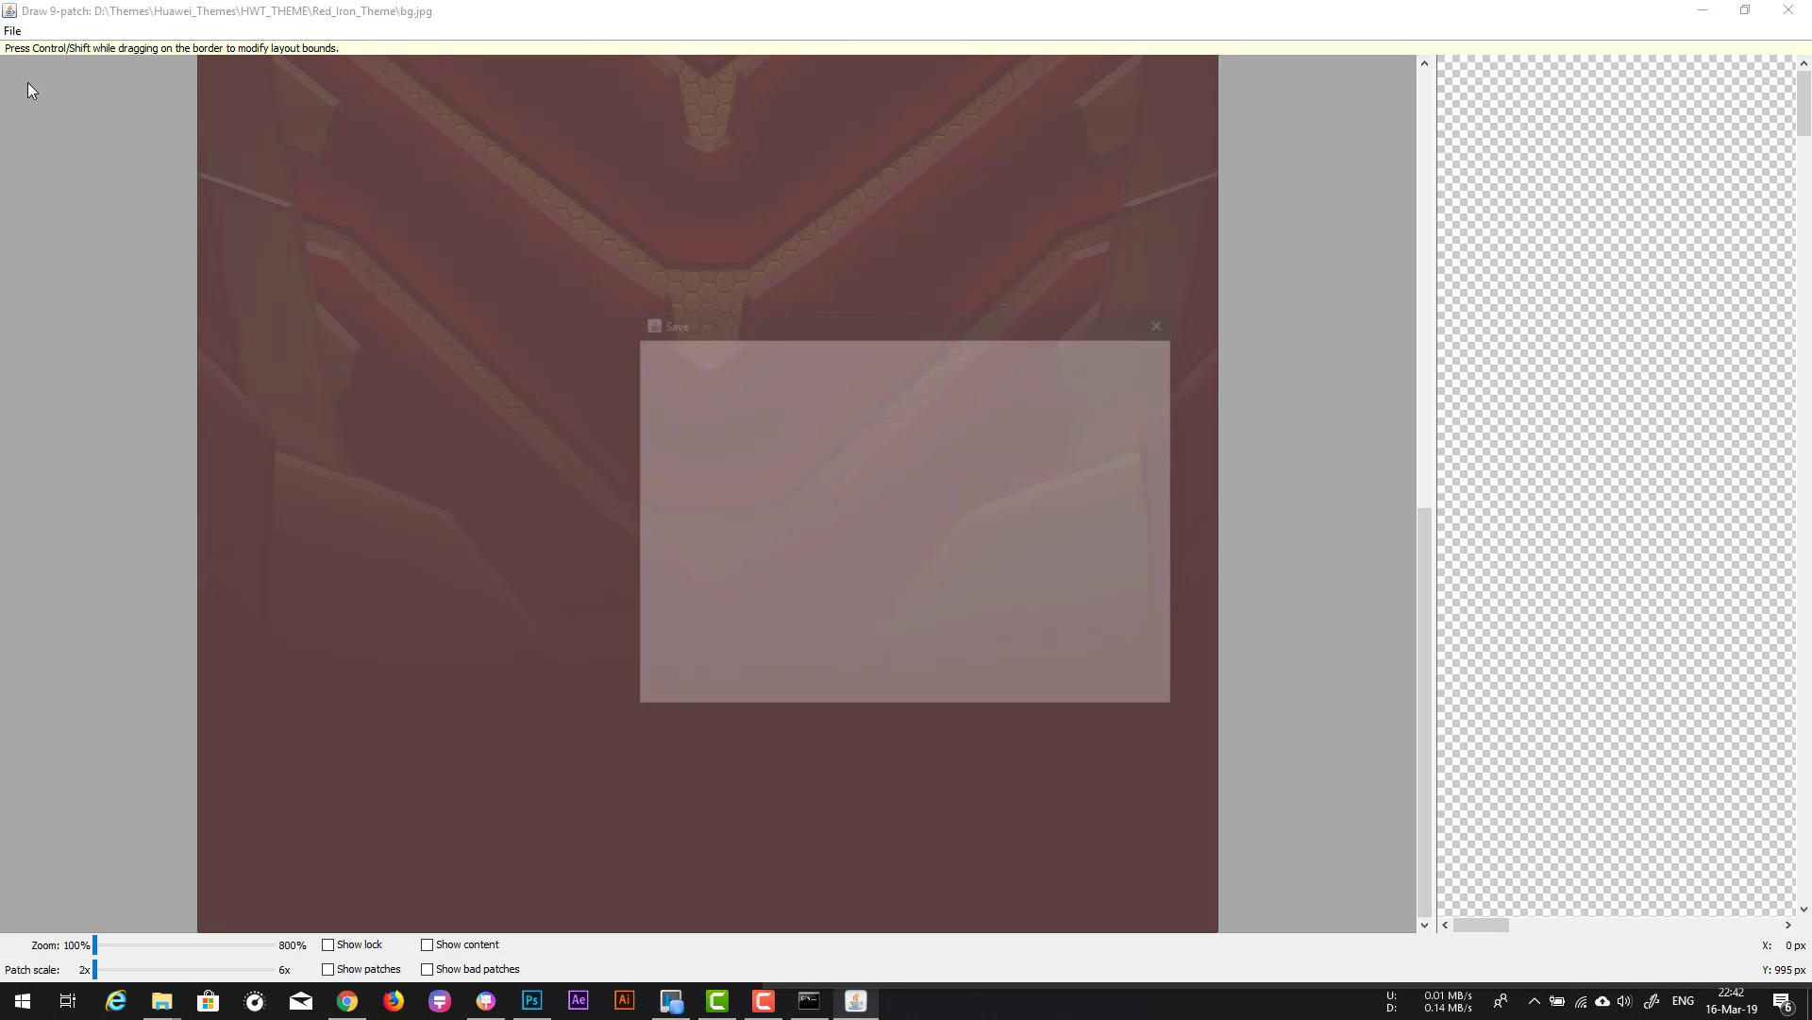
{"action": "type", "text": "b"}
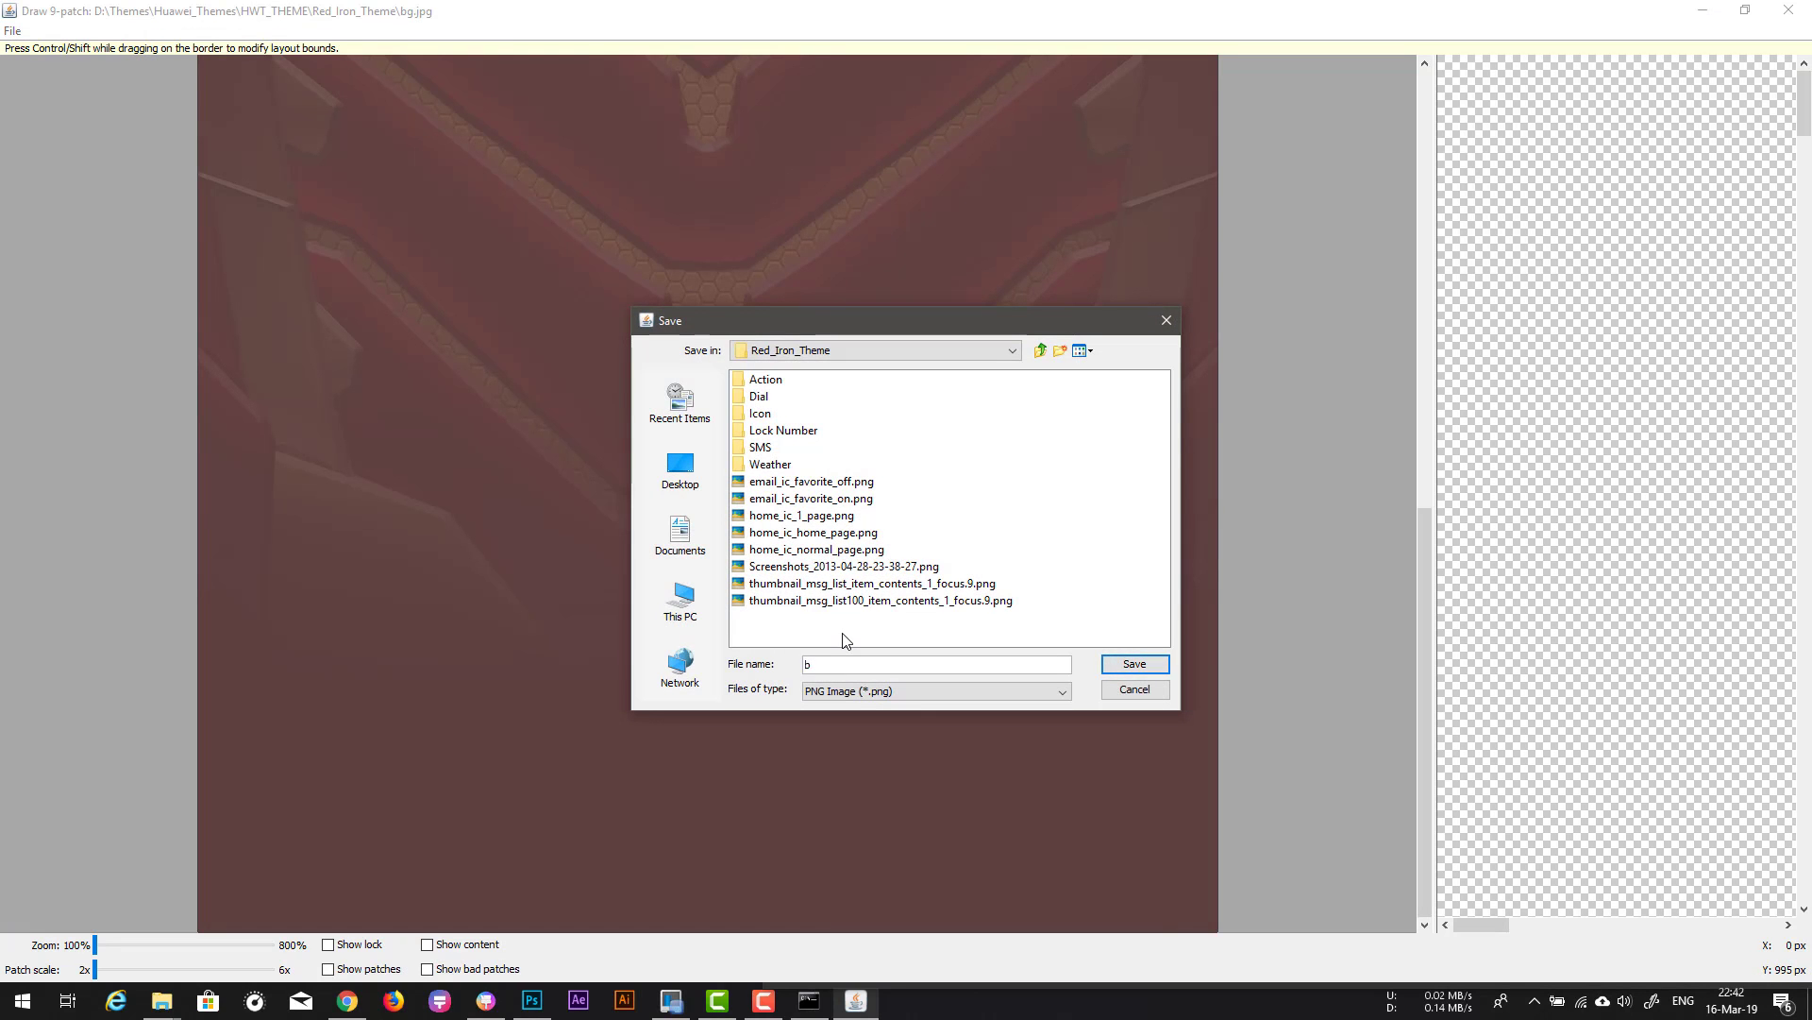
{"action": "type", "text": "g.9"}
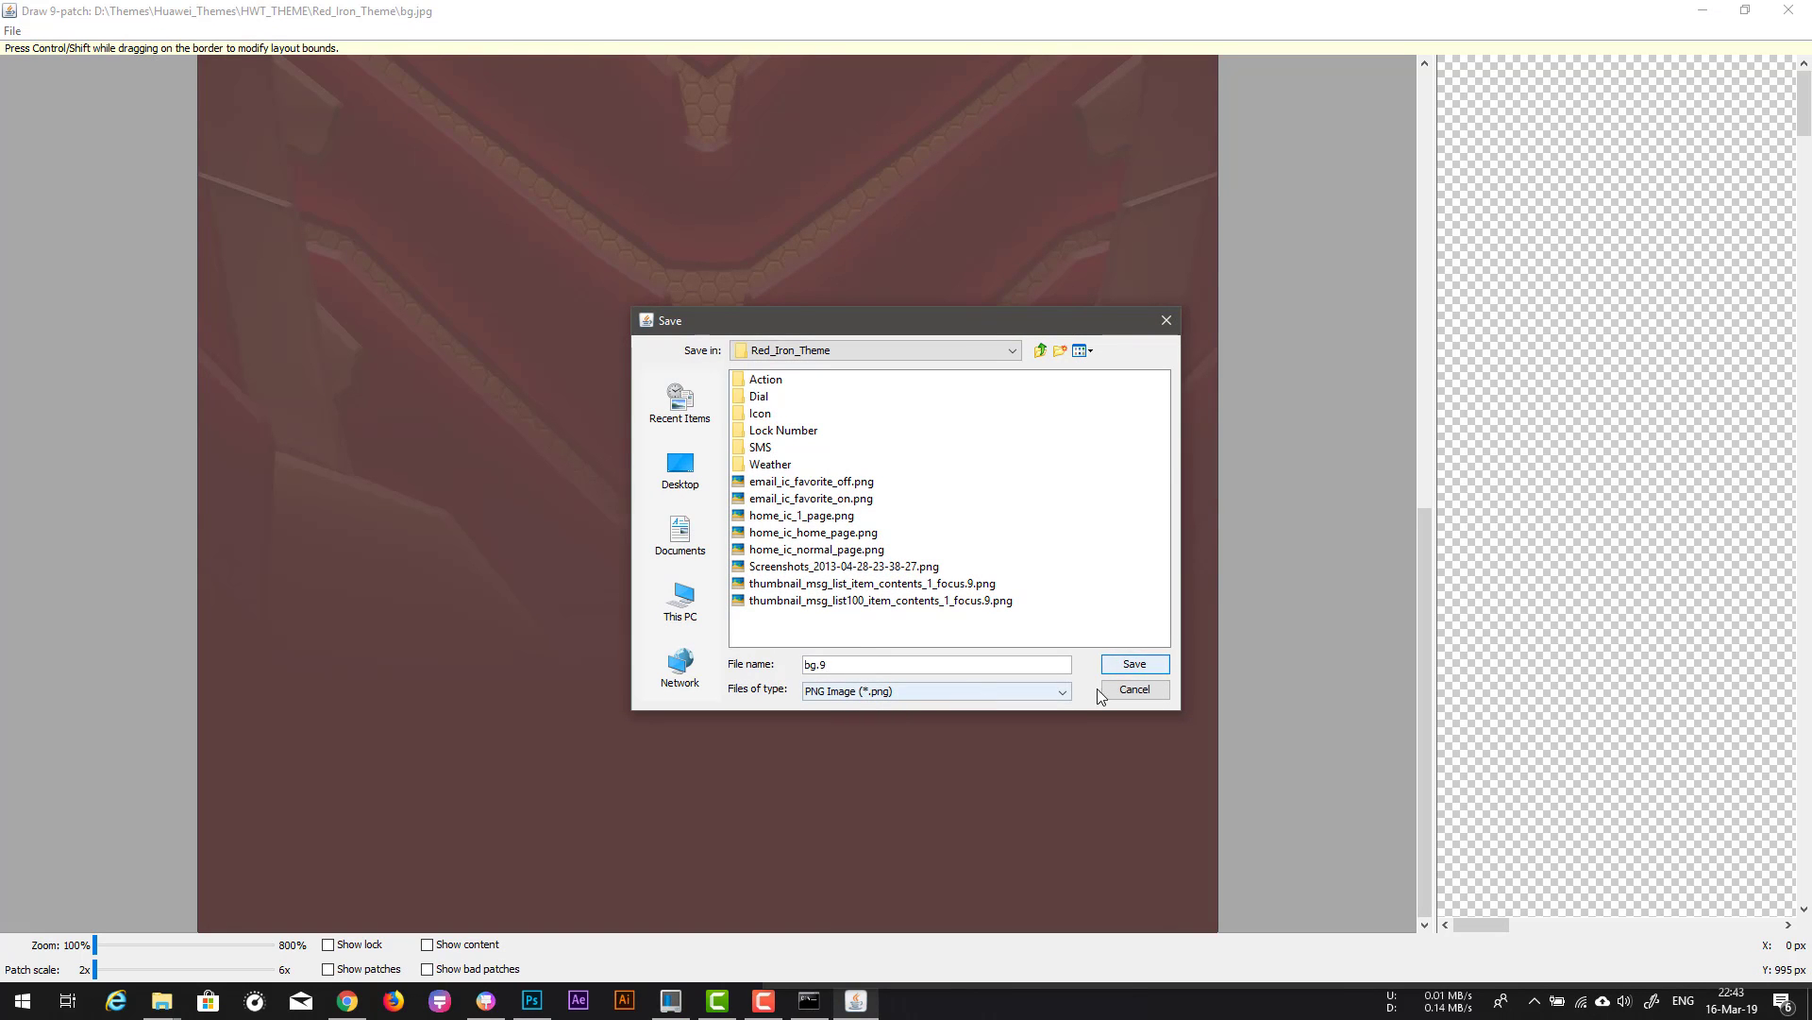
{"action": "type", "text": ".png"}
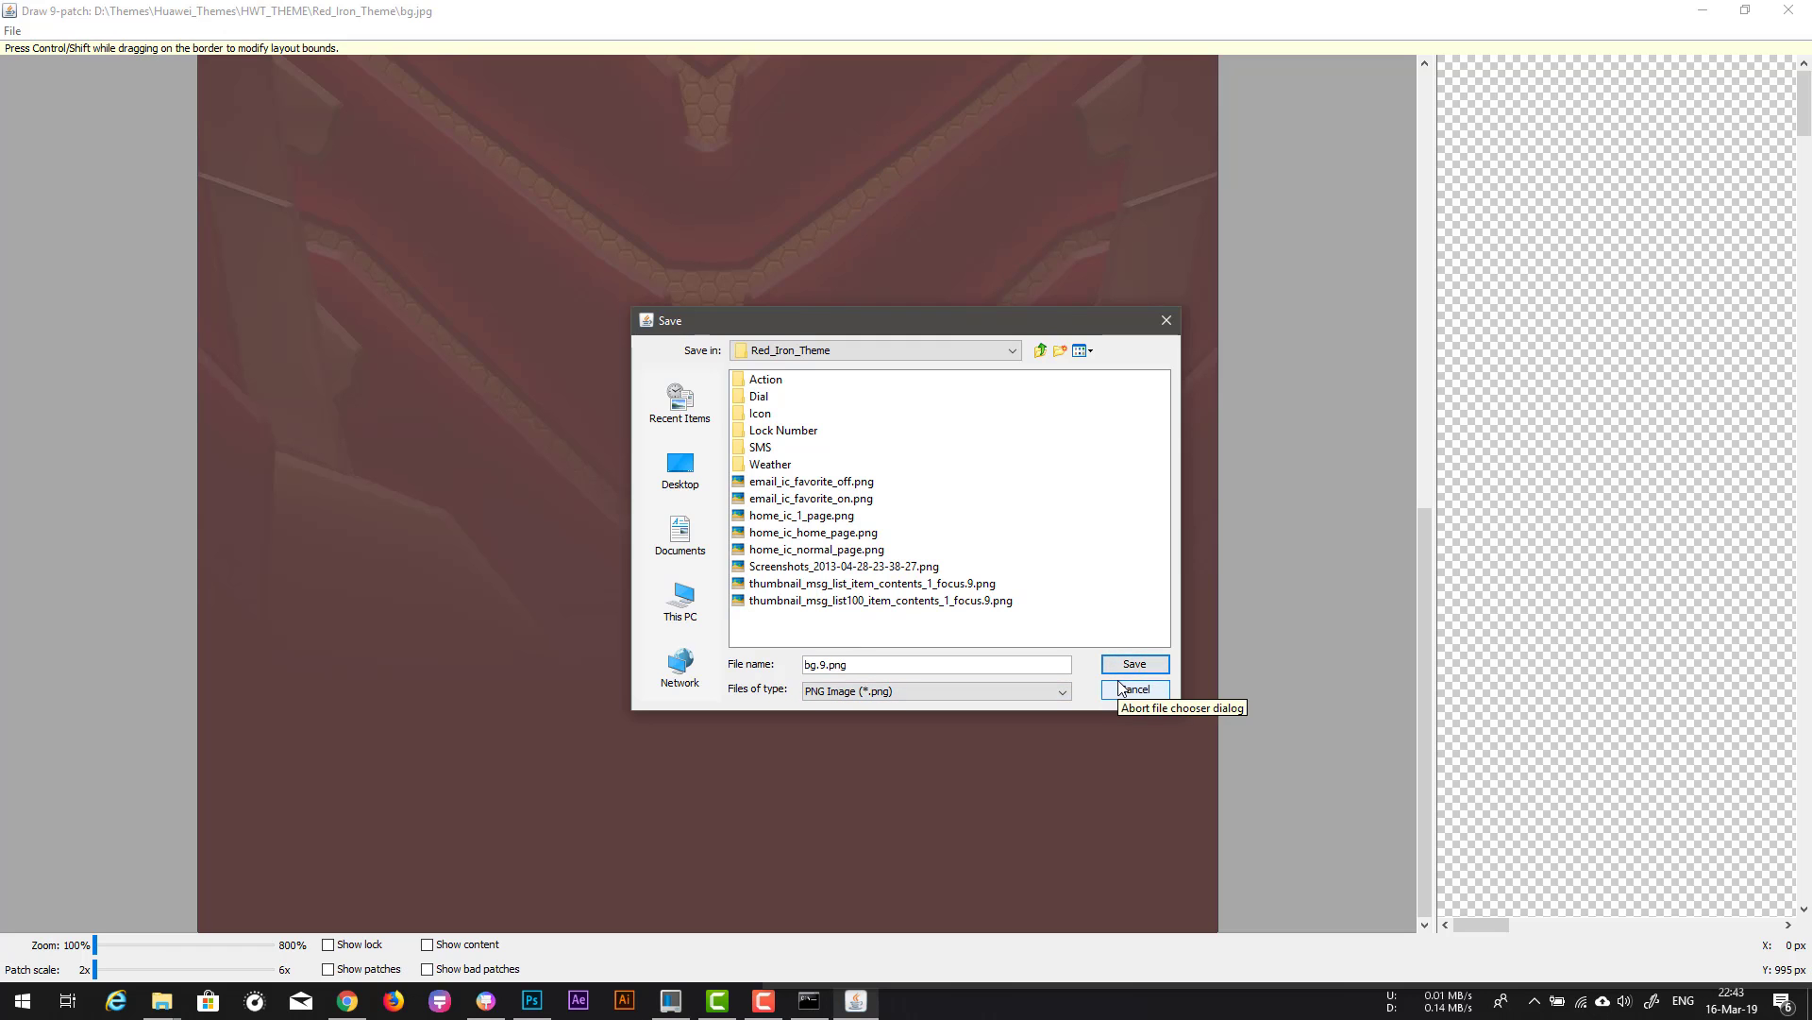
{"action": "left_click", "coordinate": [1135, 665]}
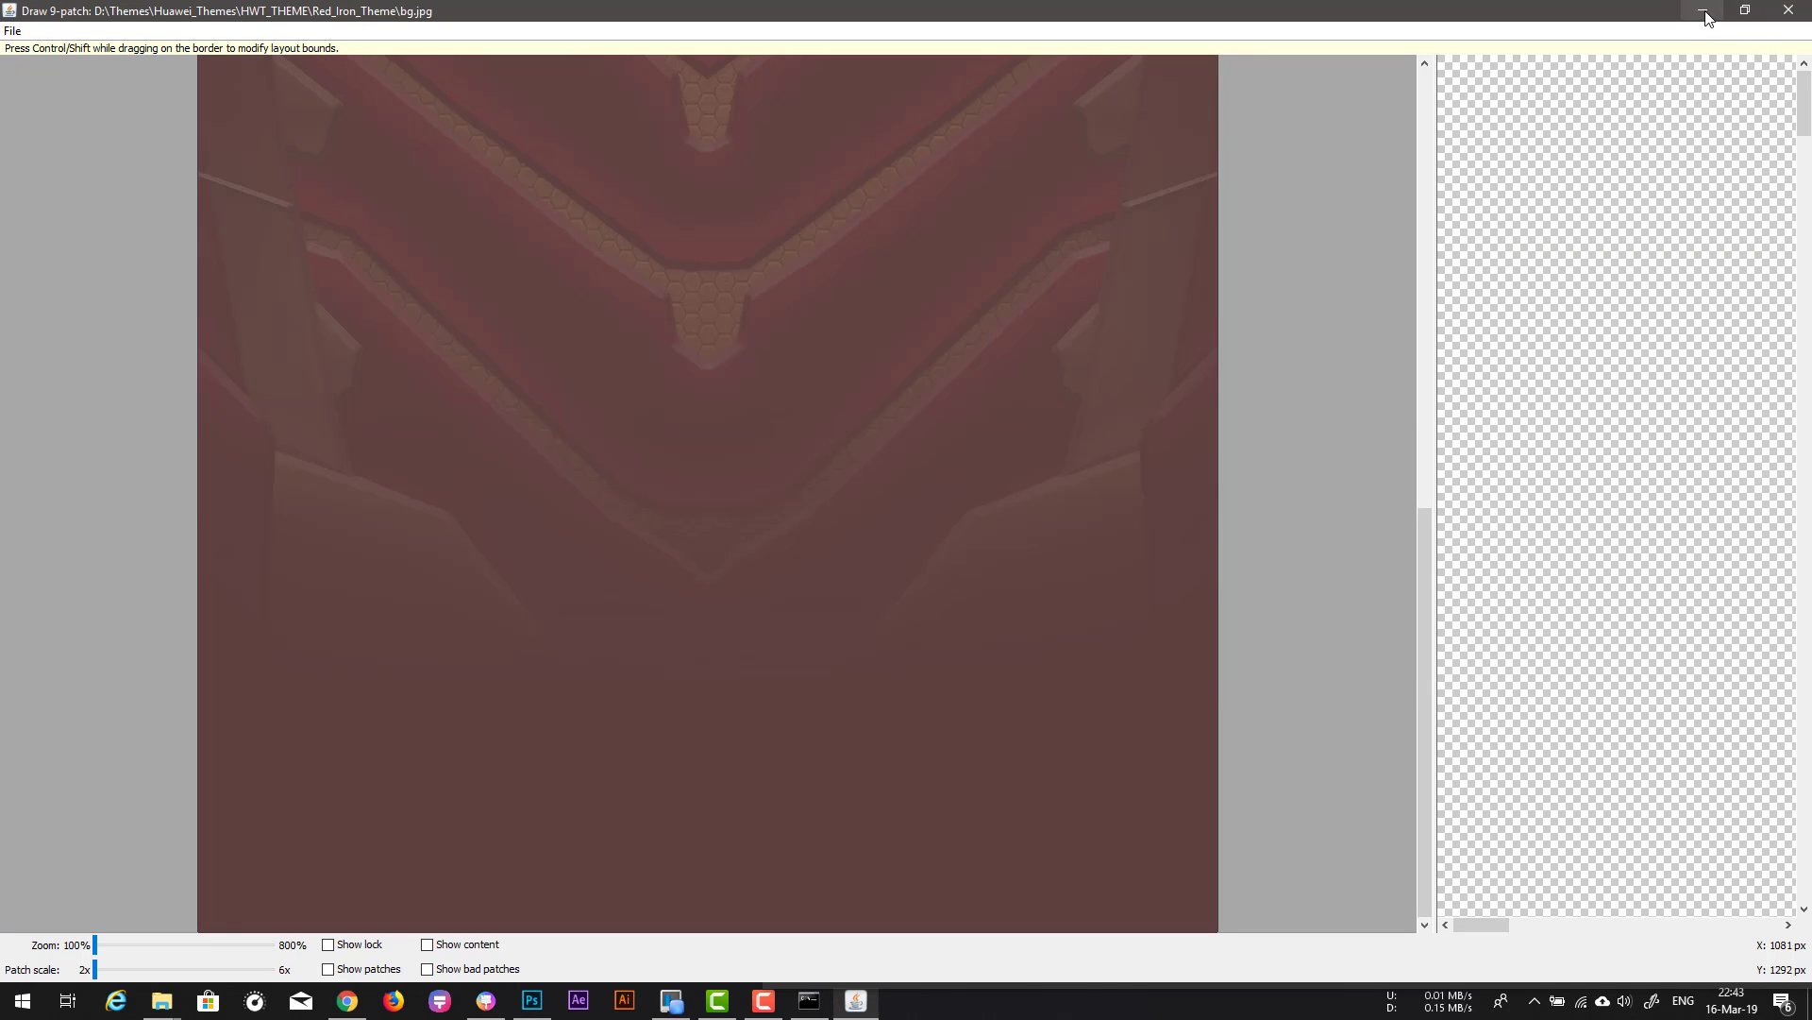
{"action": "left_click", "coordinate": [1704, 14]}
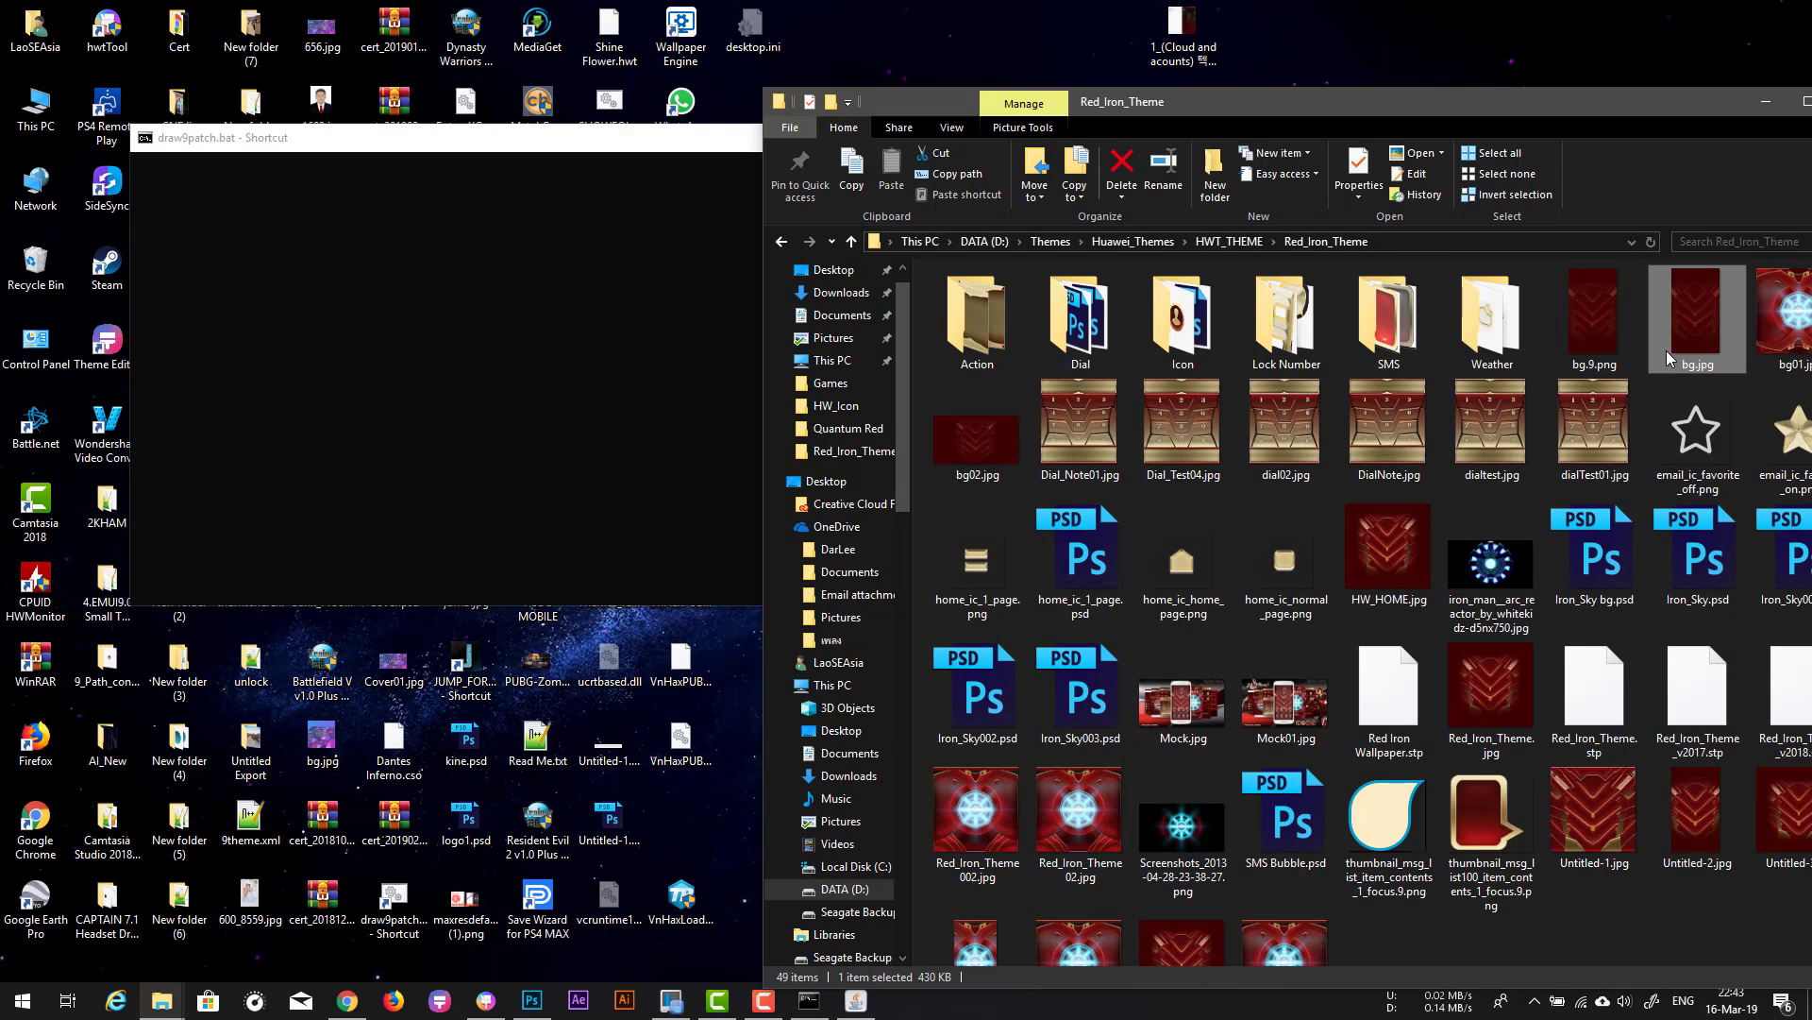
Step: Copy the bg.9.png file from the Red_Iron_Theme folder to the clipboard
{"action": "left_click", "coordinate": [1616, 336]}
{"action": "right_click", "coordinate": [1607, 328]}
{"action": "left_click", "coordinate": [1586, 873]}
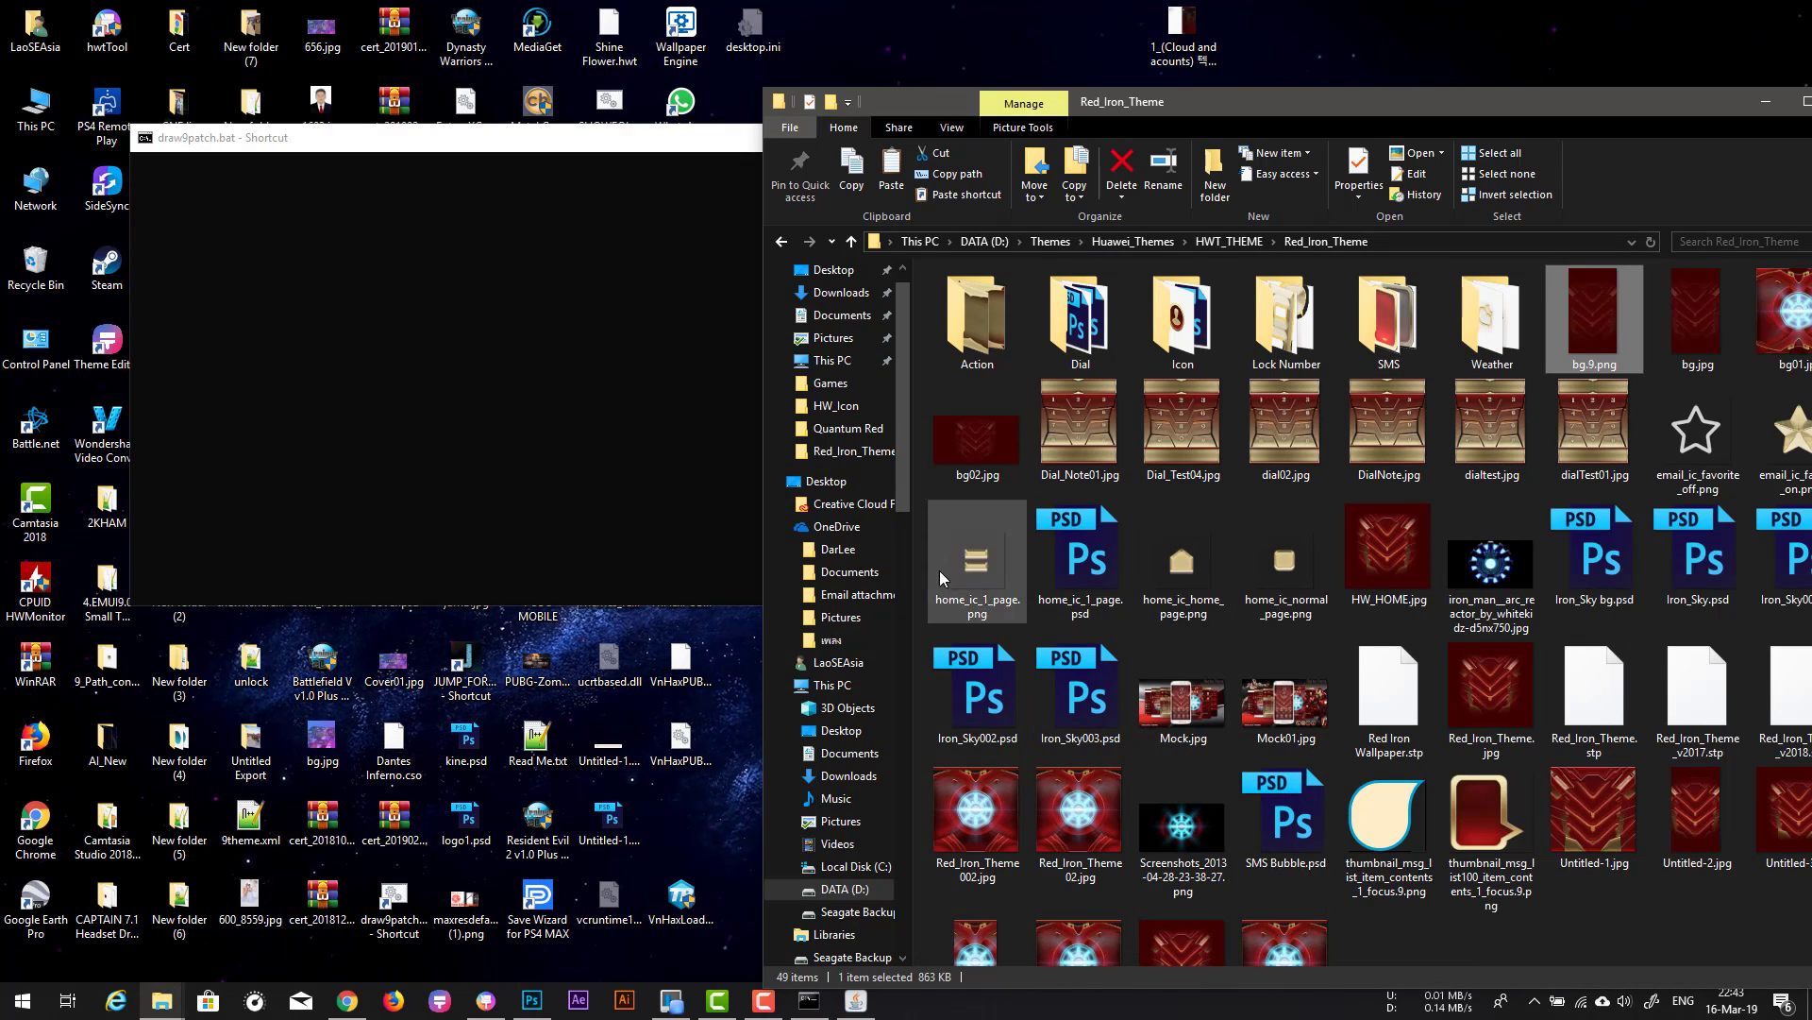
Step: Open the desktop folder 9_Path_convert and go to its Originals\res\drawable-hdpi subfolder
{"action": "double_click", "coordinate": [132, 681]}
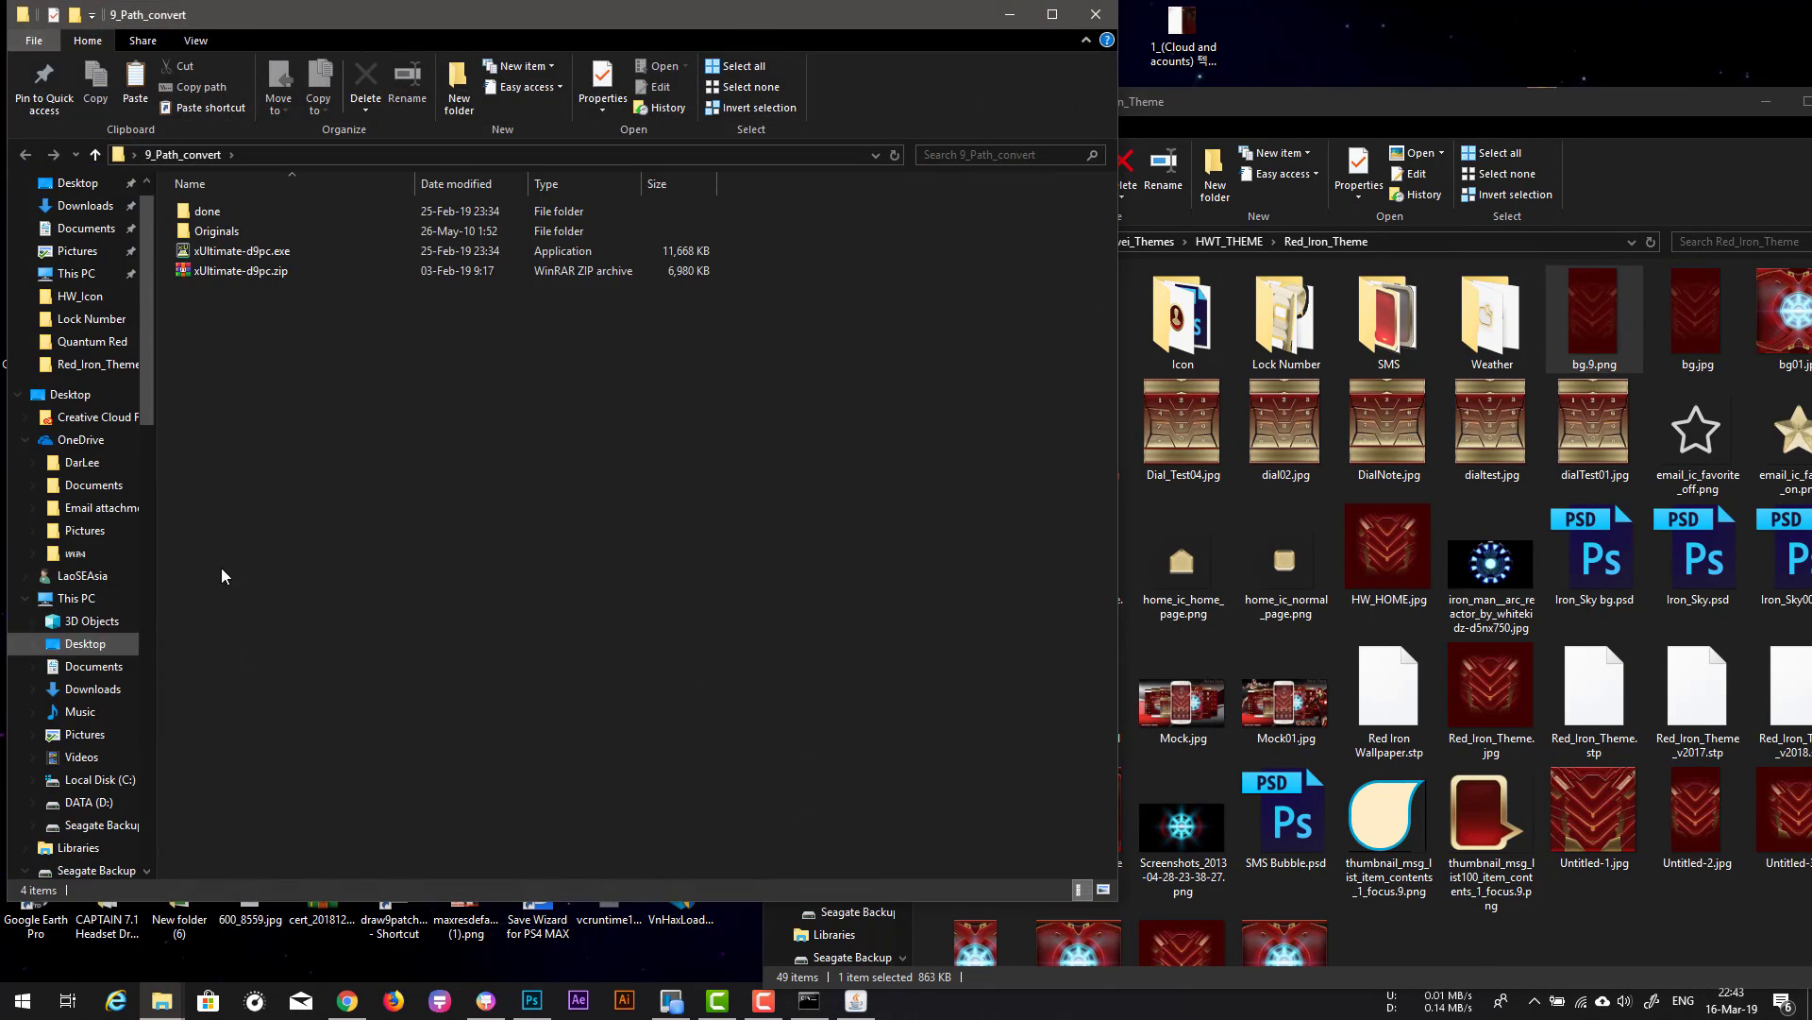
{"action": "double_click", "coordinate": [214, 232]}
{"action": "double_click", "coordinate": [211, 218]}
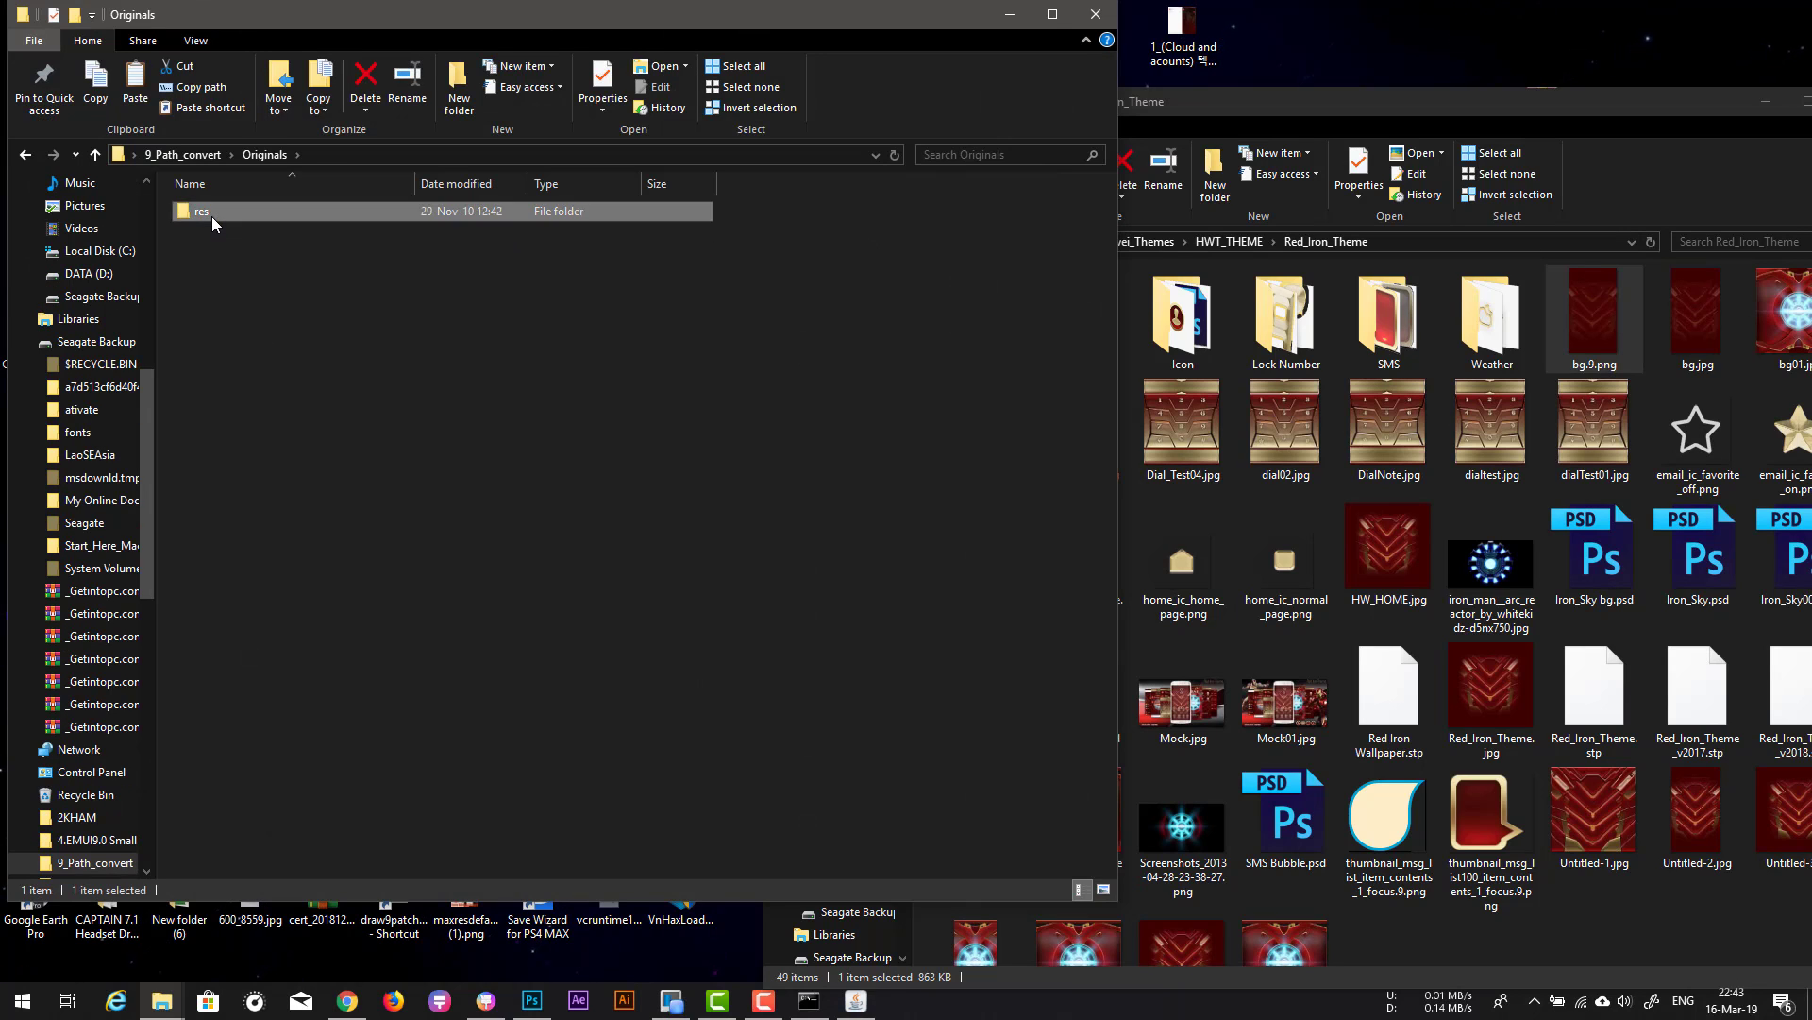
{"action": "double_click", "coordinate": [211, 217]}
Step: Try to paste bg.9.png into the drawable-hdpi folder
{"action": "right_click", "coordinate": [565, 675]}
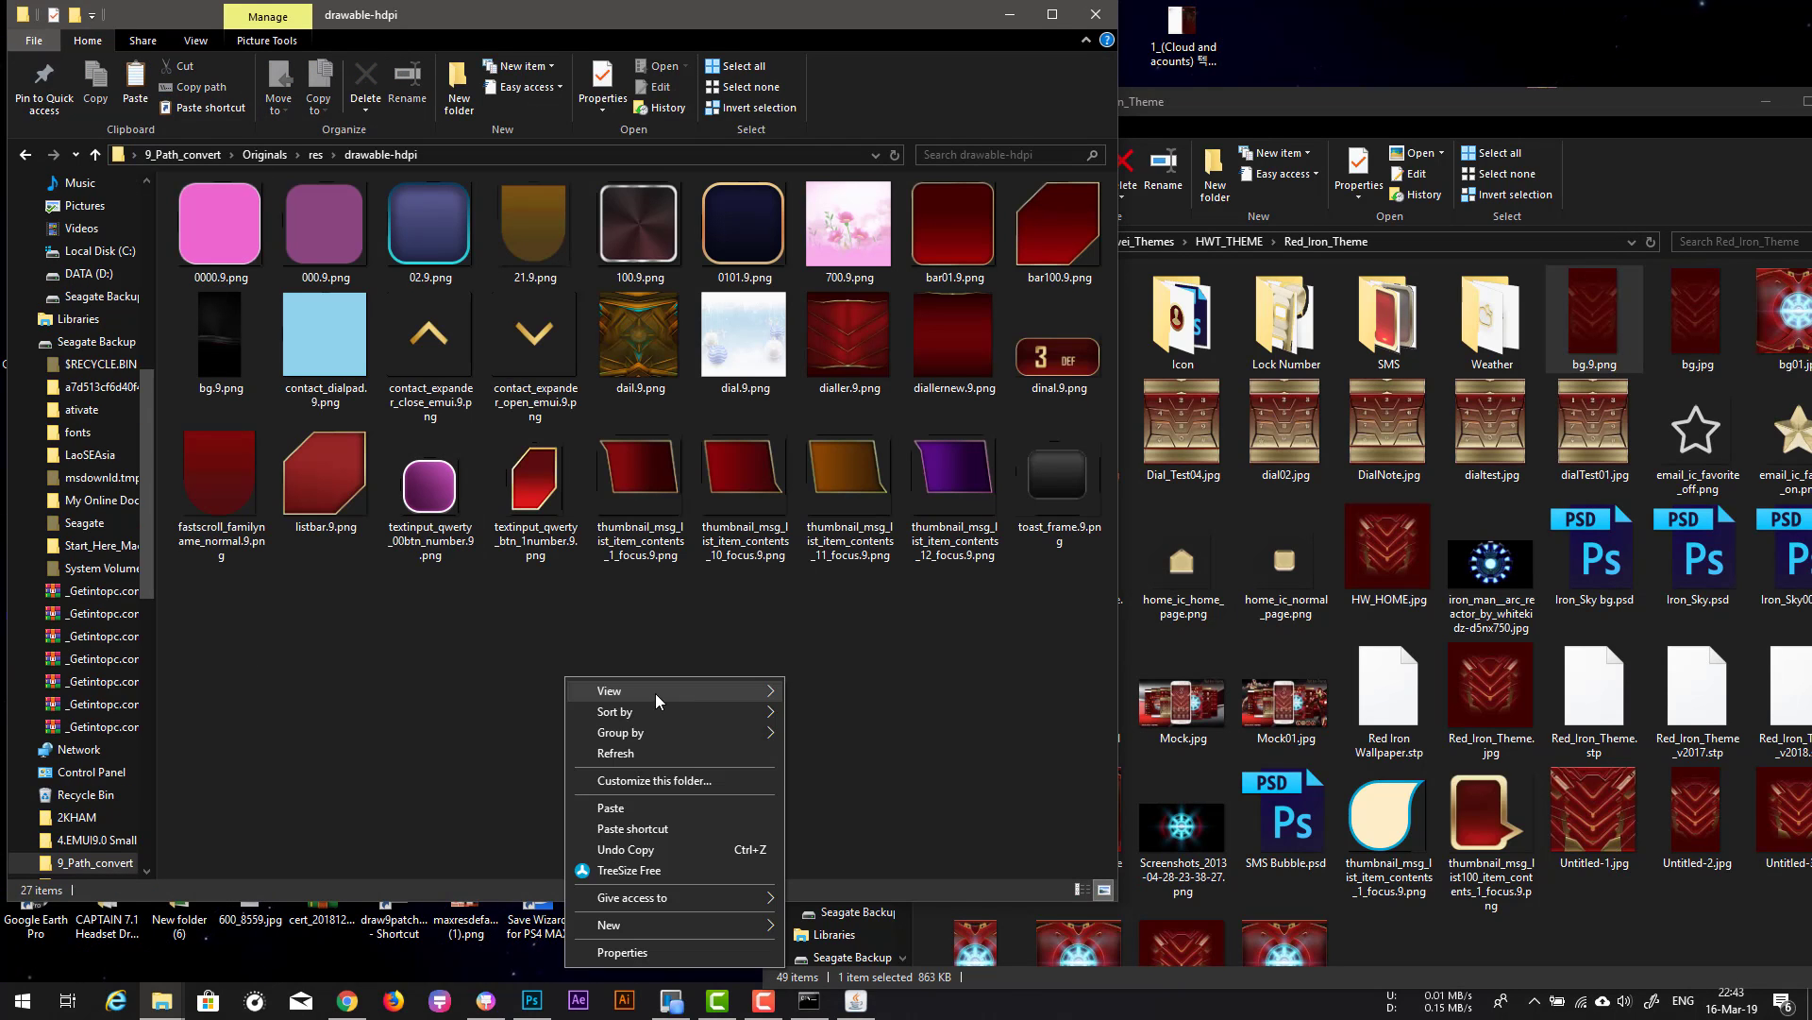
{"action": "left_click", "coordinate": [682, 803]}
{"action": "left_click_drag", "start_coordinate": [493, 257], "coordinate": [701, 363]}
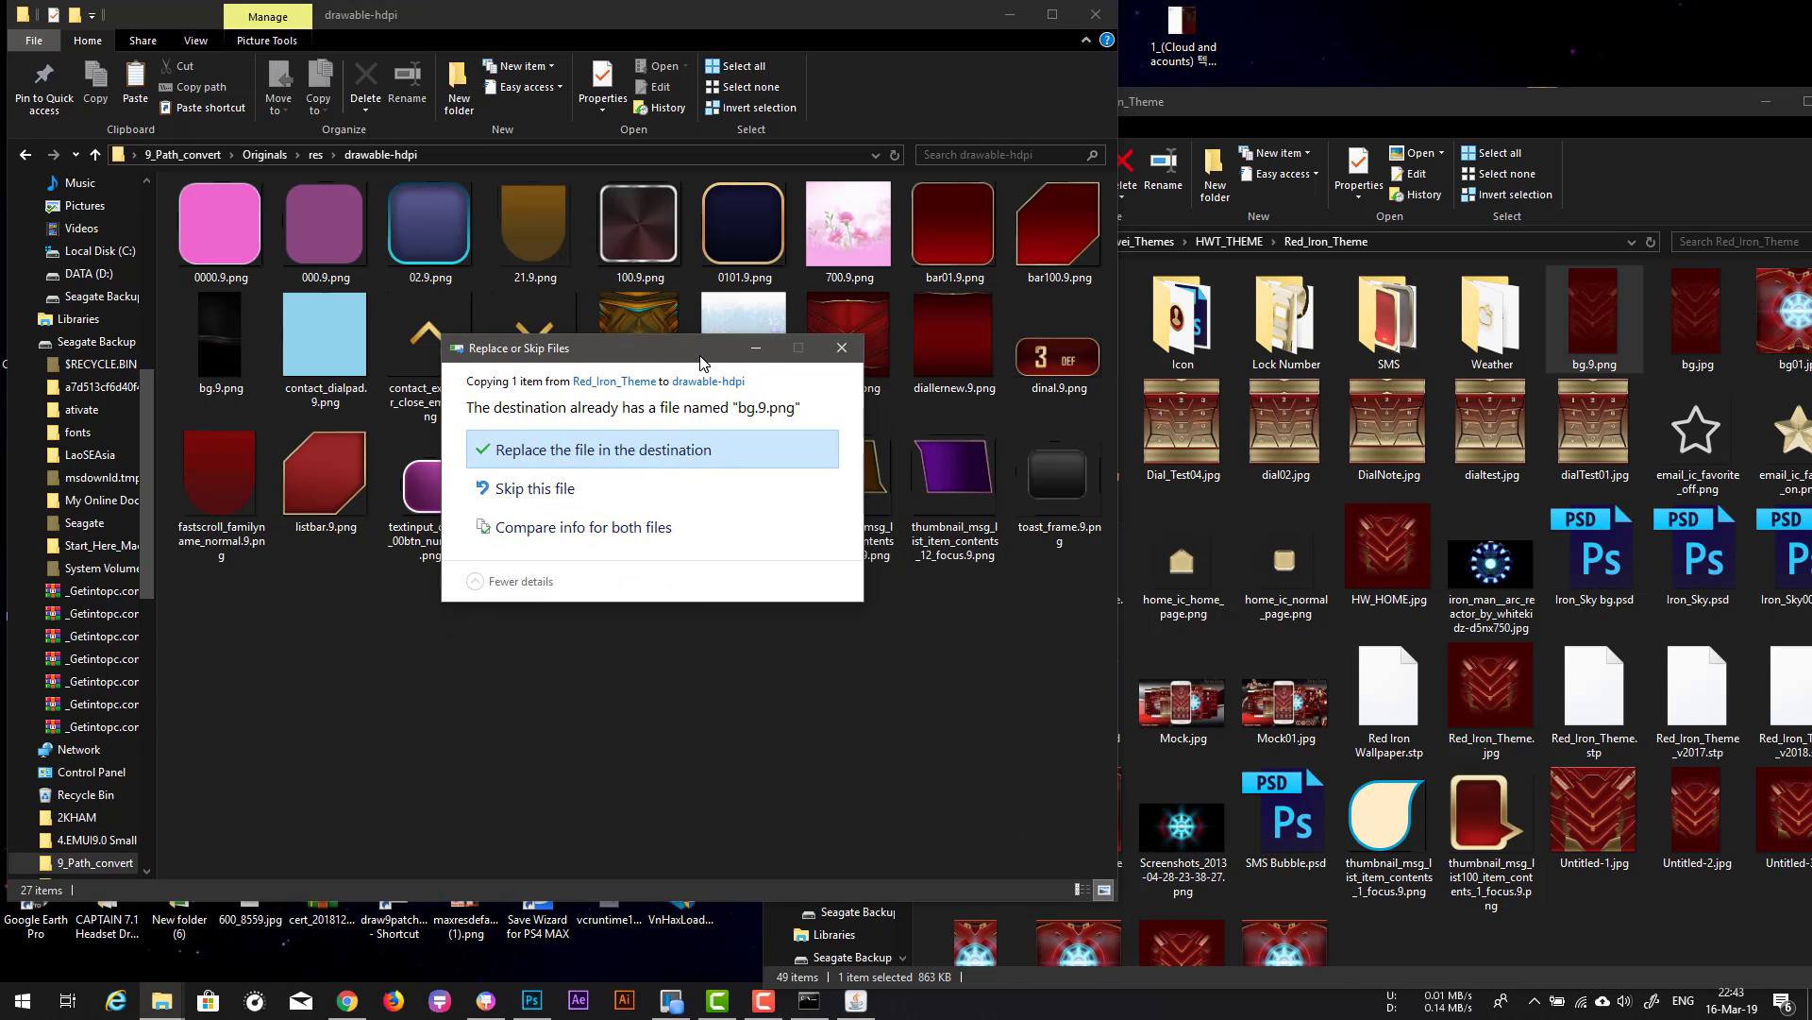
{"action": "left_click", "coordinate": [842, 349]}
Step: Rename bg.9.png in the Red_Iron_Theme folder to bgiron.9.png
{"action": "left_click", "coordinate": [1592, 364]}
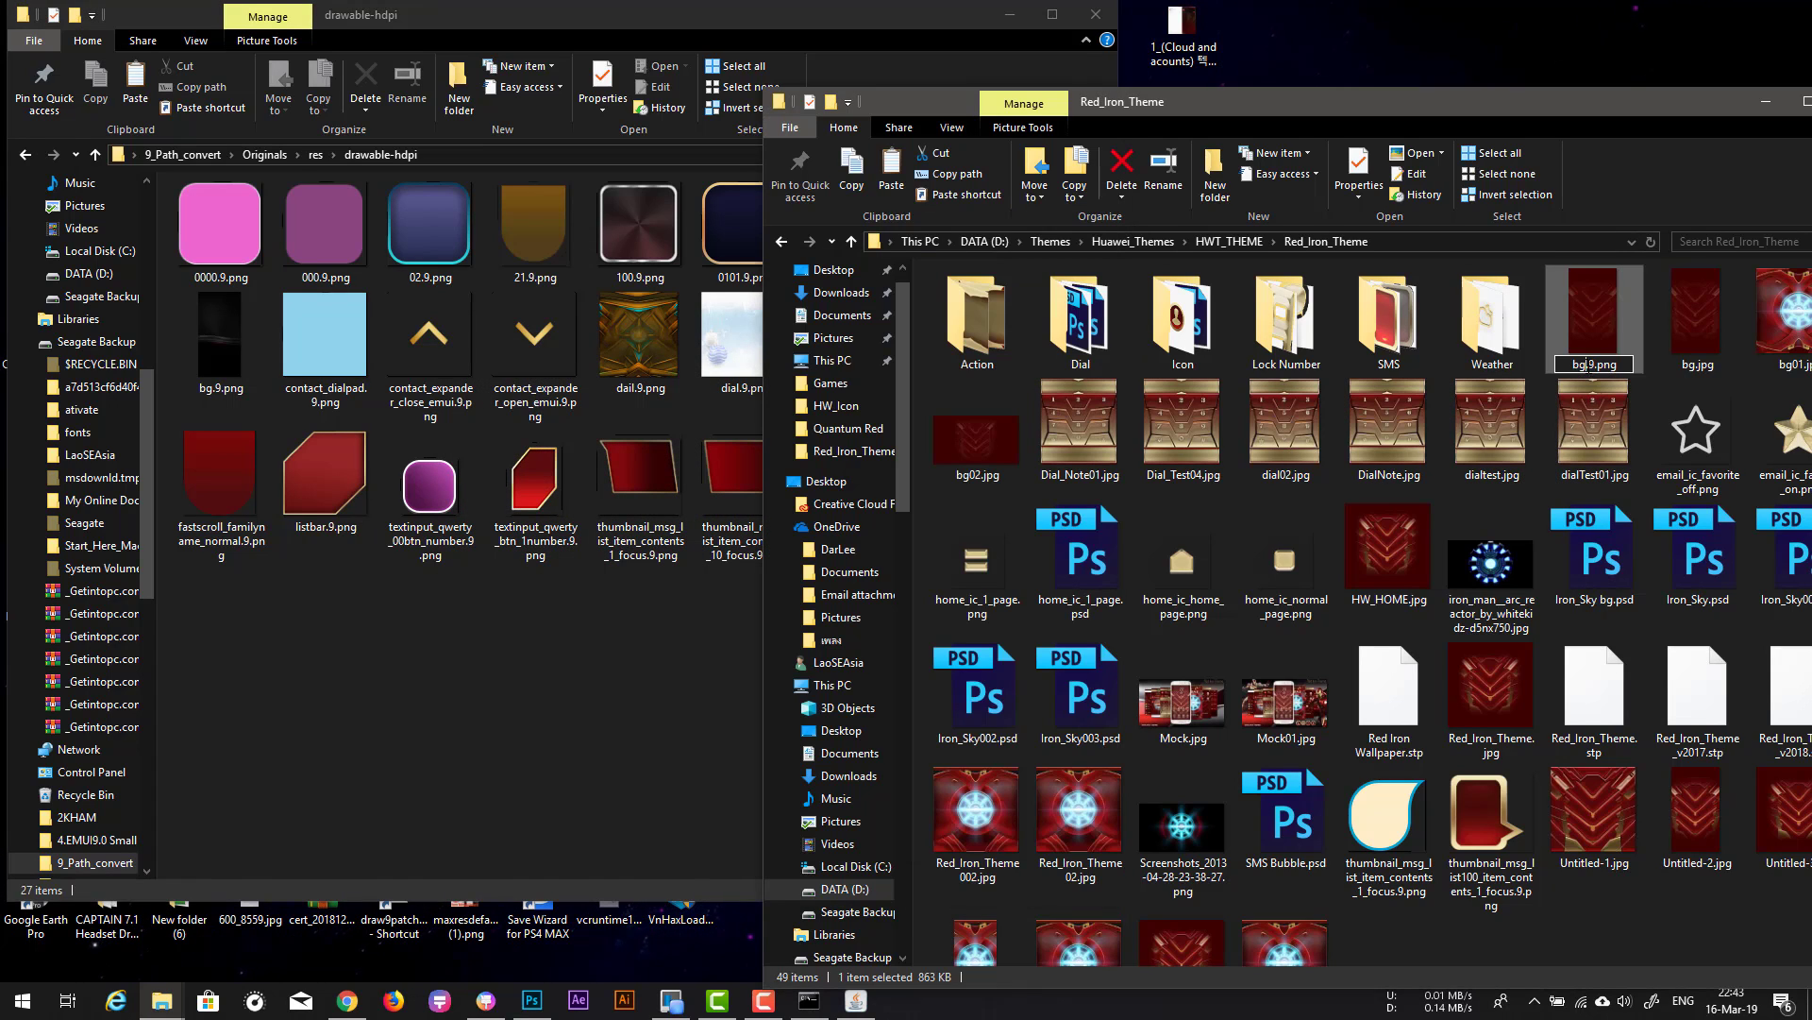
{"action": "type", "text": "iron"}
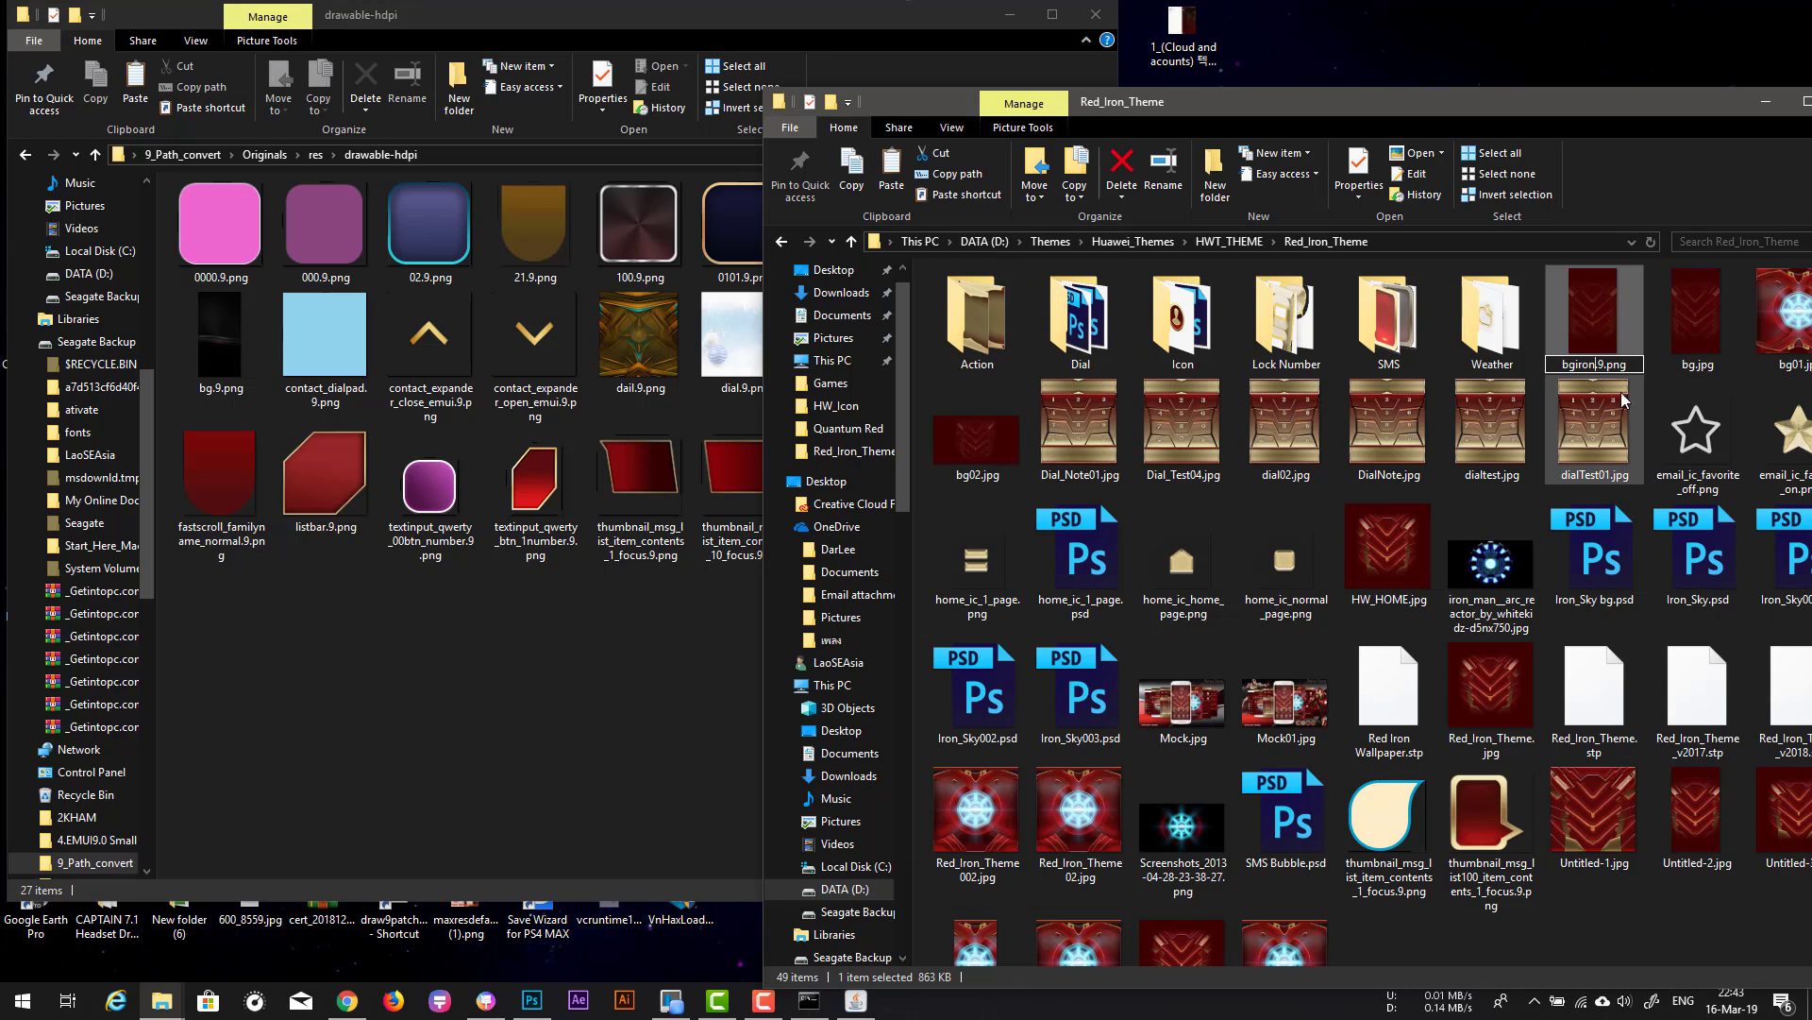
{"action": "key", "text": "Return"}
Step: Copy bgiron.9.png from the Red_Iron_Theme folder into the drawable-hdpi folder
{"action": "right_click", "coordinate": [1579, 315]}
{"action": "right_click", "coordinate": [1004, 440]}
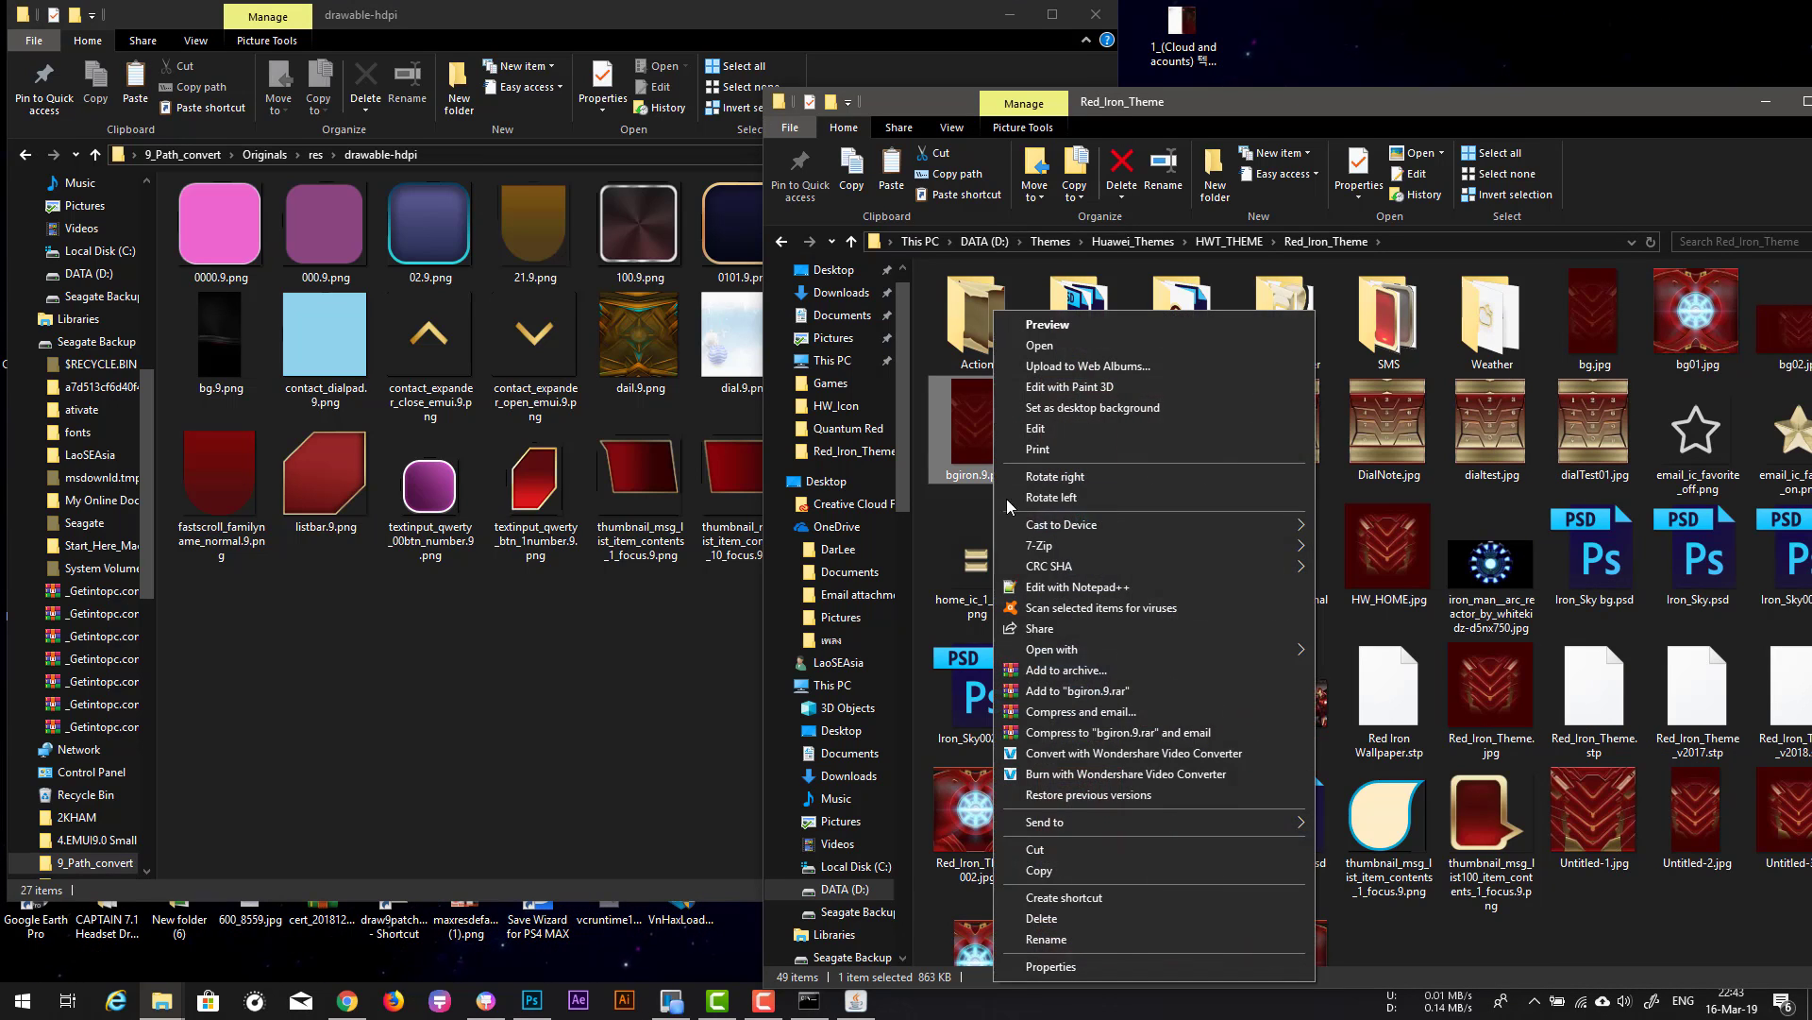
{"action": "left_click", "coordinate": [1067, 872]}
{"action": "right_click", "coordinate": [577, 462]}
{"action": "left_click", "coordinate": [650, 585]}
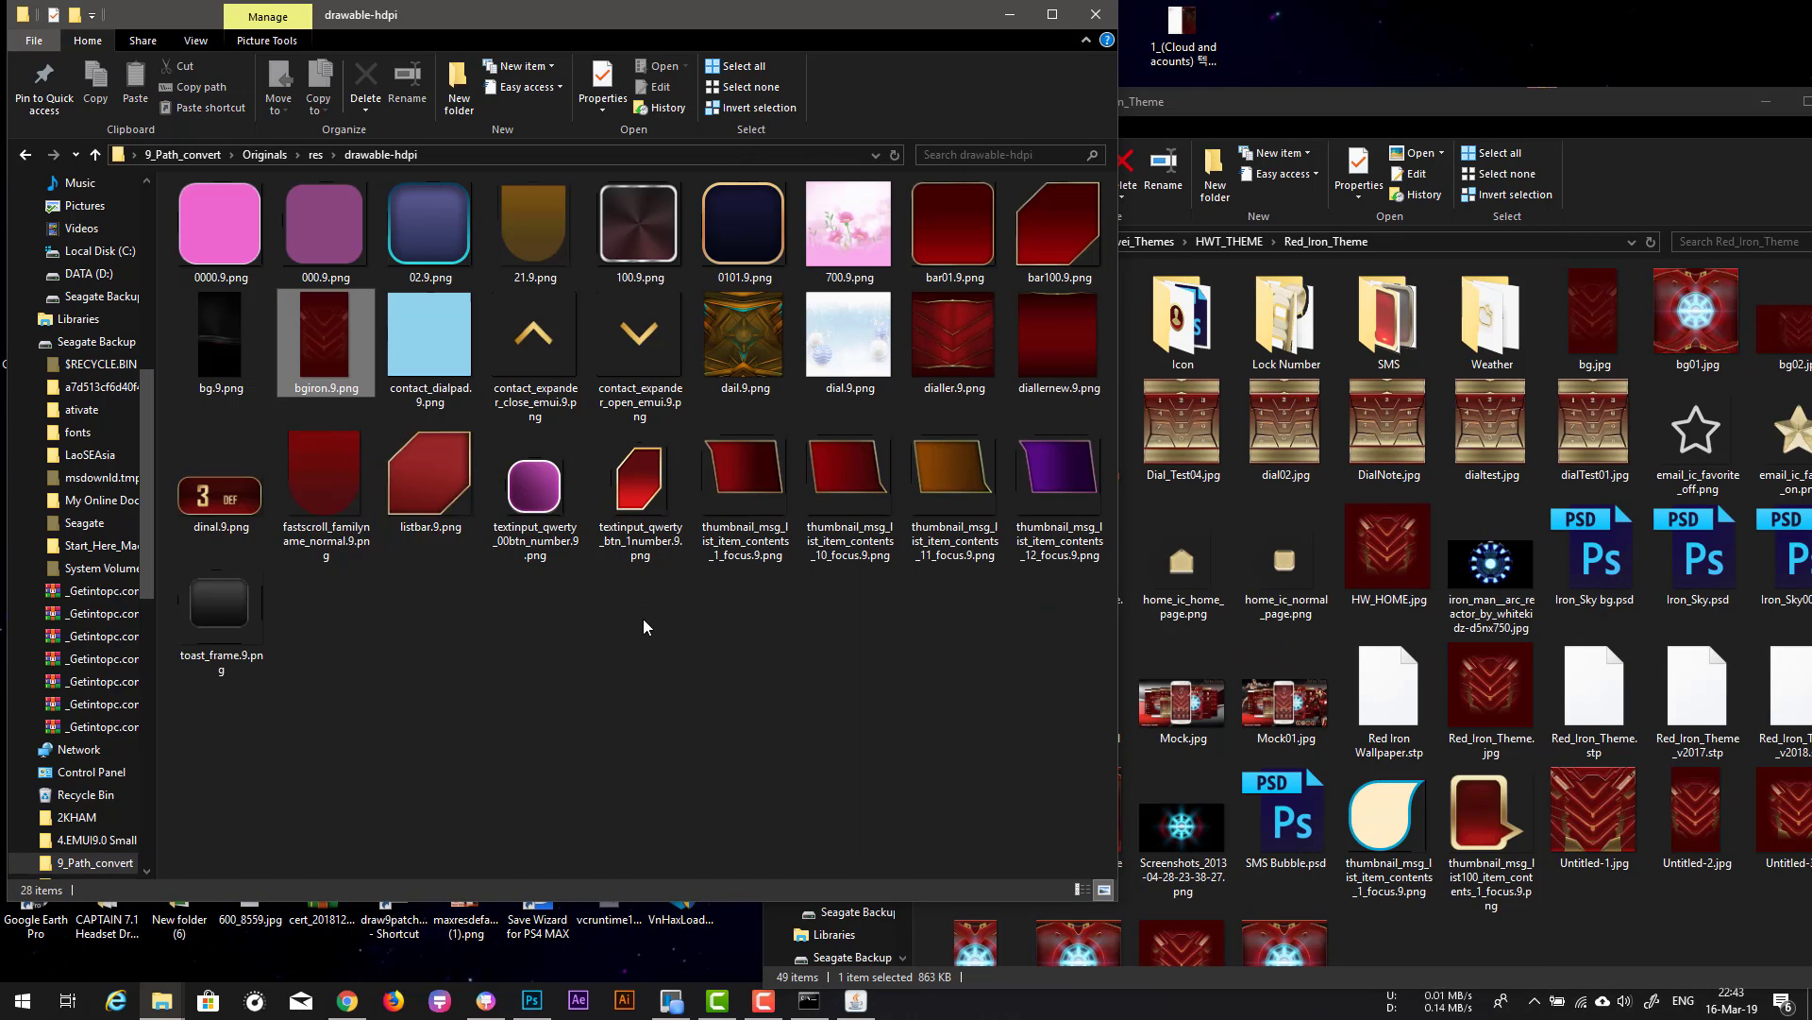
Step: Go back to the 9_Path_convert folder and run xUltimate-d9pc.exe
{"action": "left_click", "coordinate": [25, 154]}
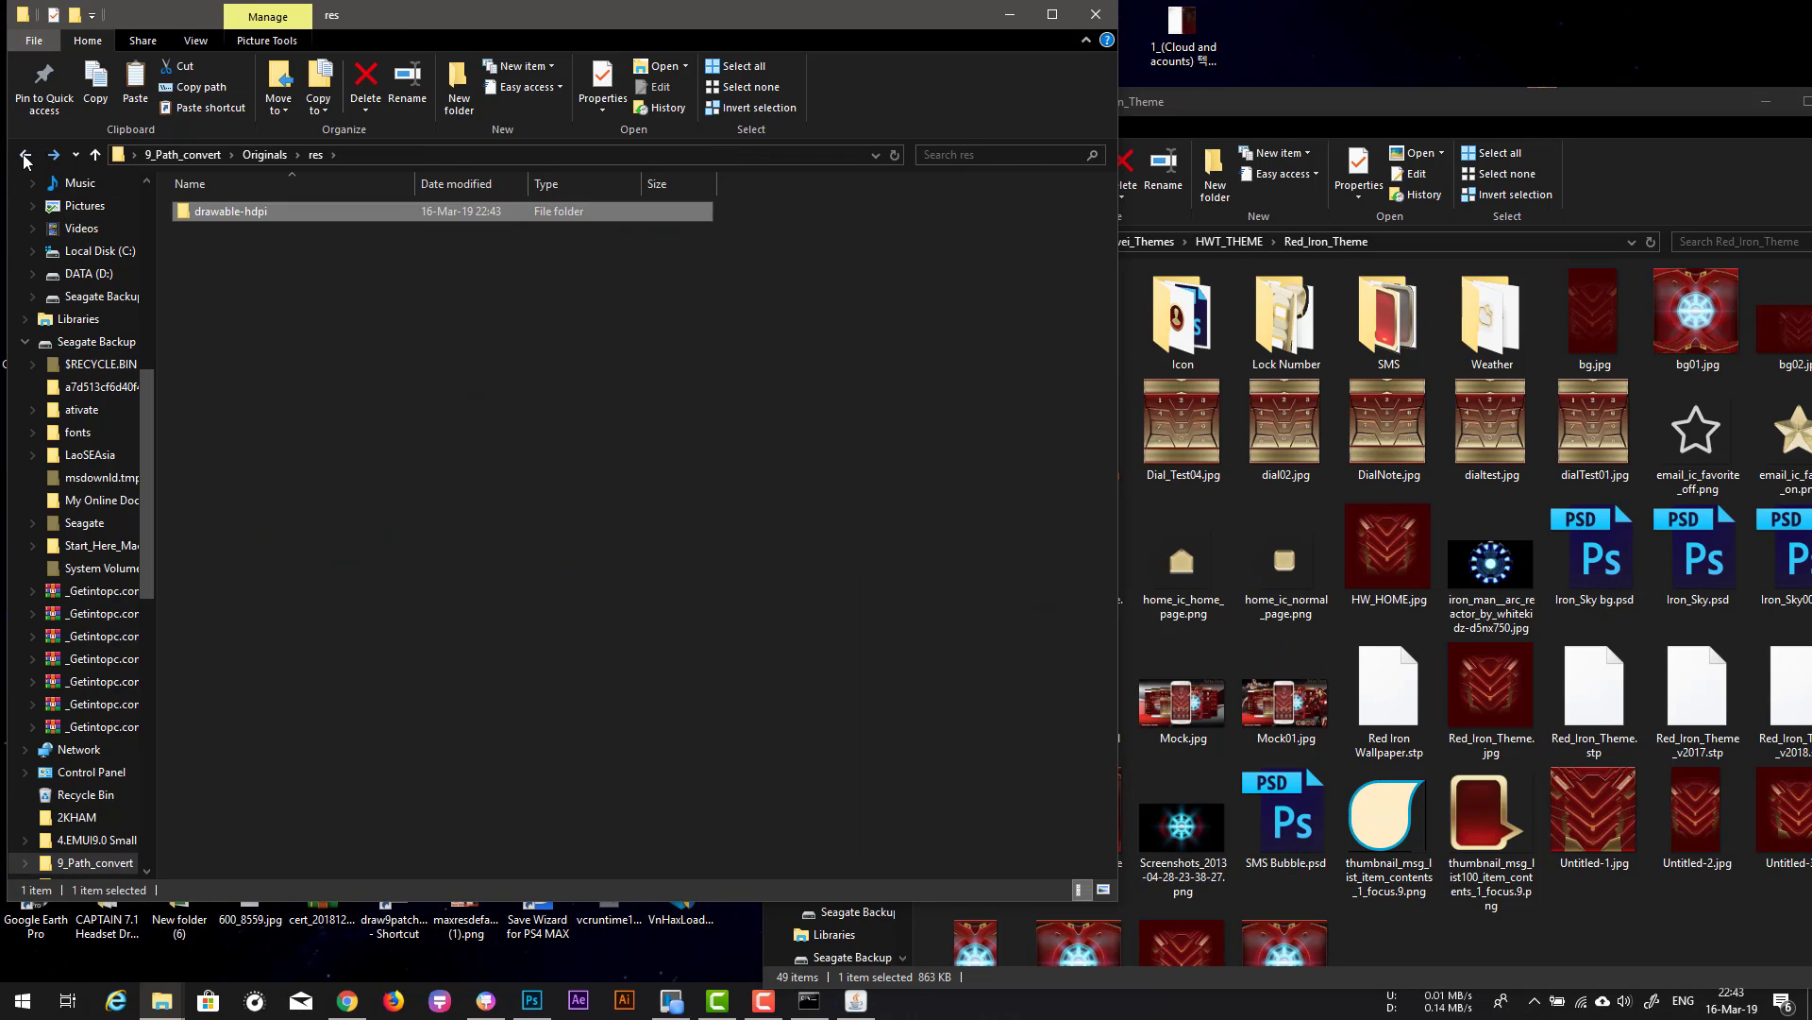
{"action": "key", "text": "alt+Left"}
{"action": "key", "text": "alt+Left"}
{"action": "double_click", "coordinate": [219, 251]}
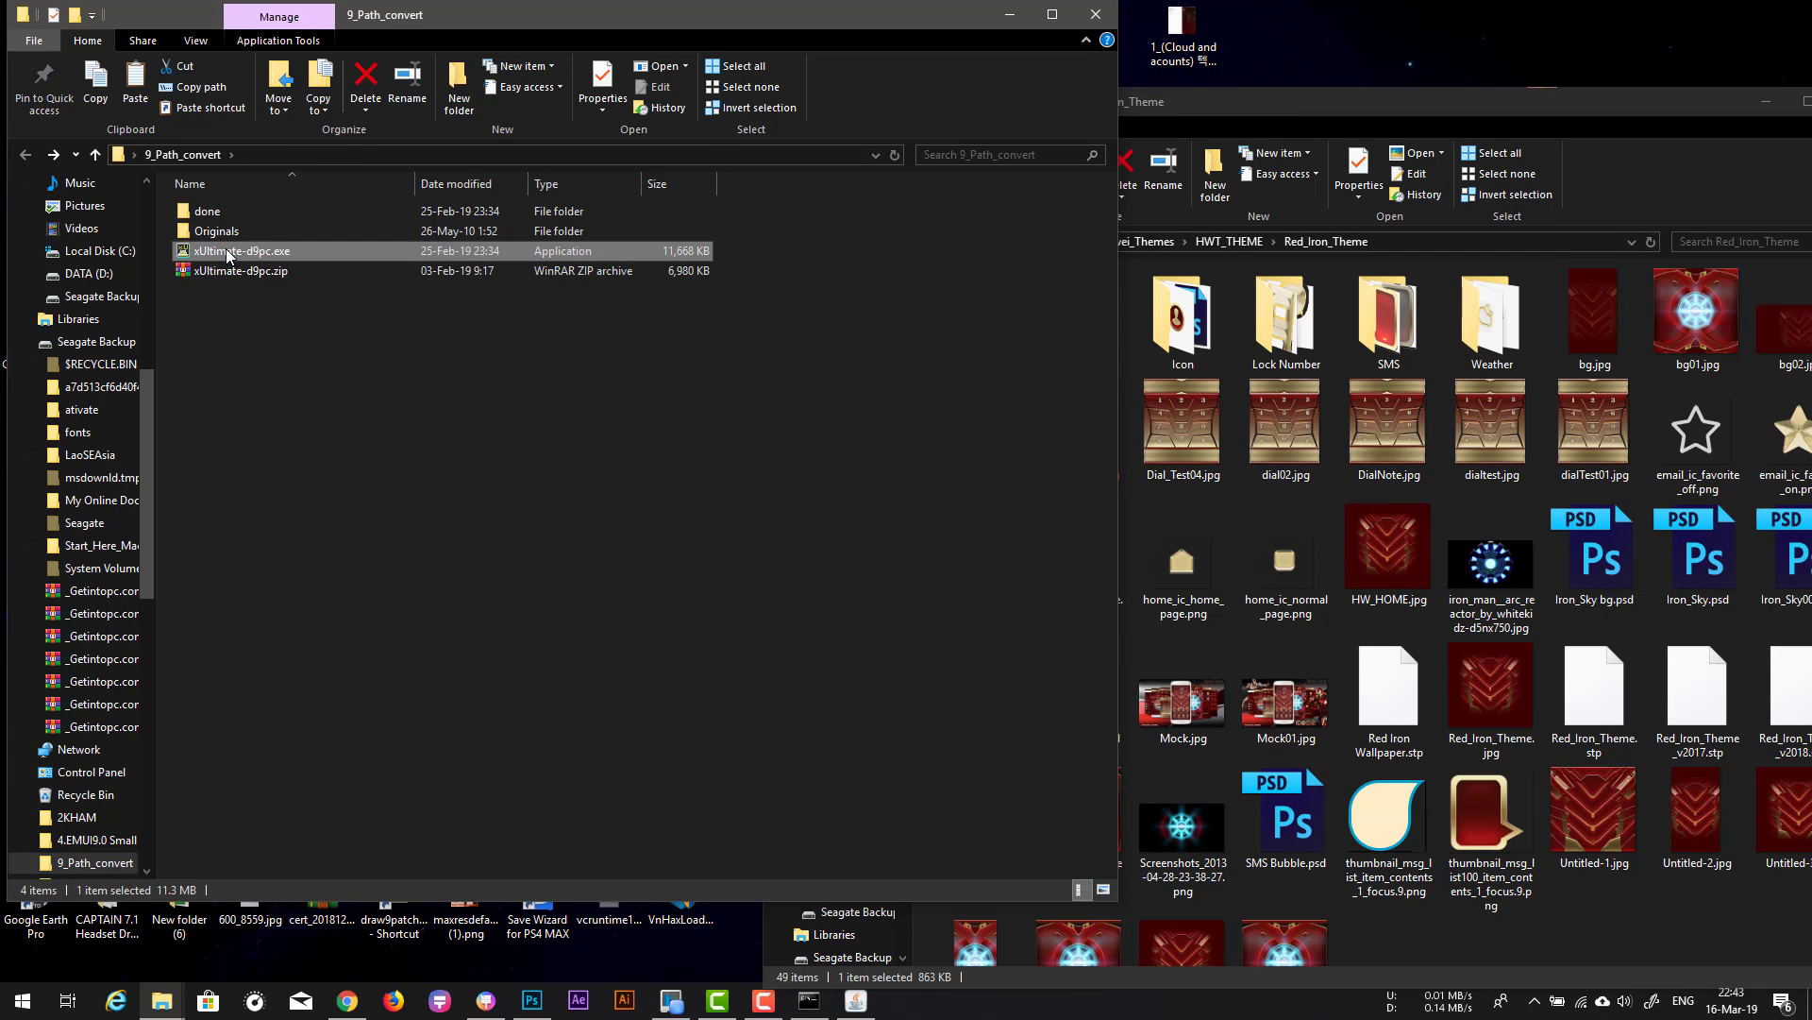
Step: Create a folder named convert in the Red_Iron_Theme folder and open it
{"action": "left_click", "coordinate": [1499, 938]}
{"action": "right_click", "coordinate": [1499, 939]}
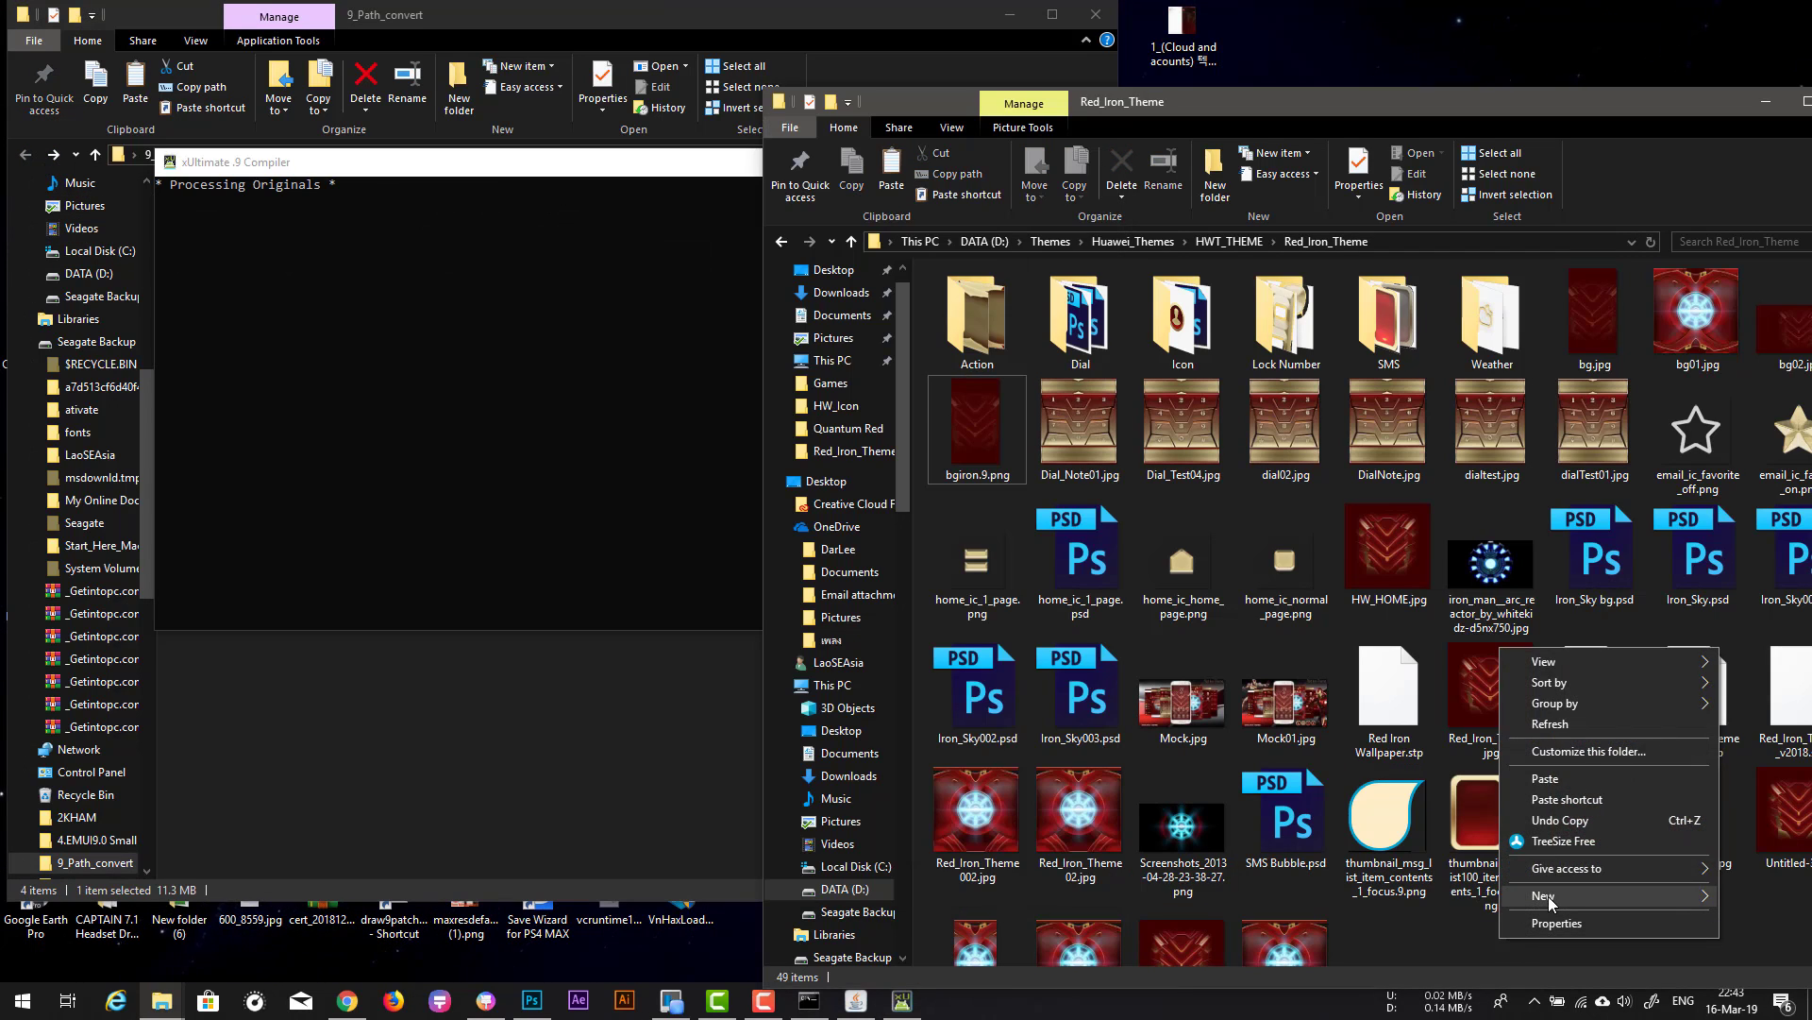
{"action": "mouse_move", "coordinate": [1496, 908]}
{"action": "left_click", "coordinate": [1293, 661]}
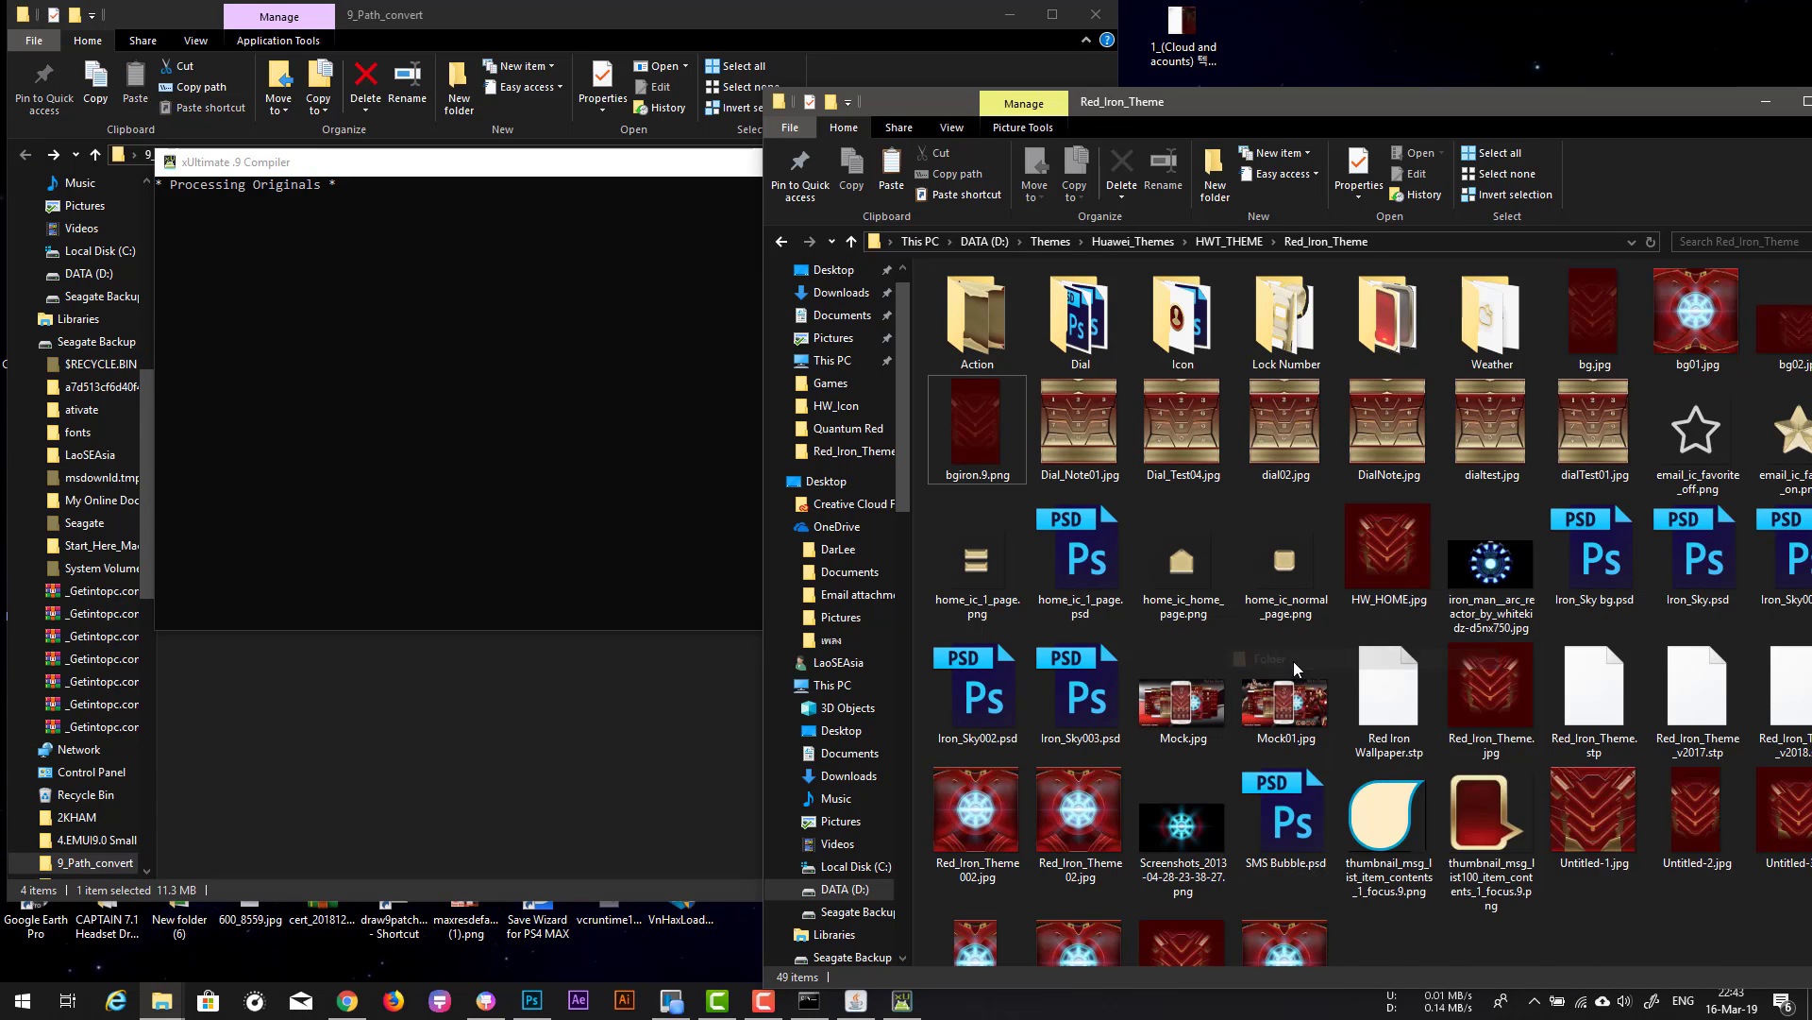
{"action": "type", "text": "convert"}
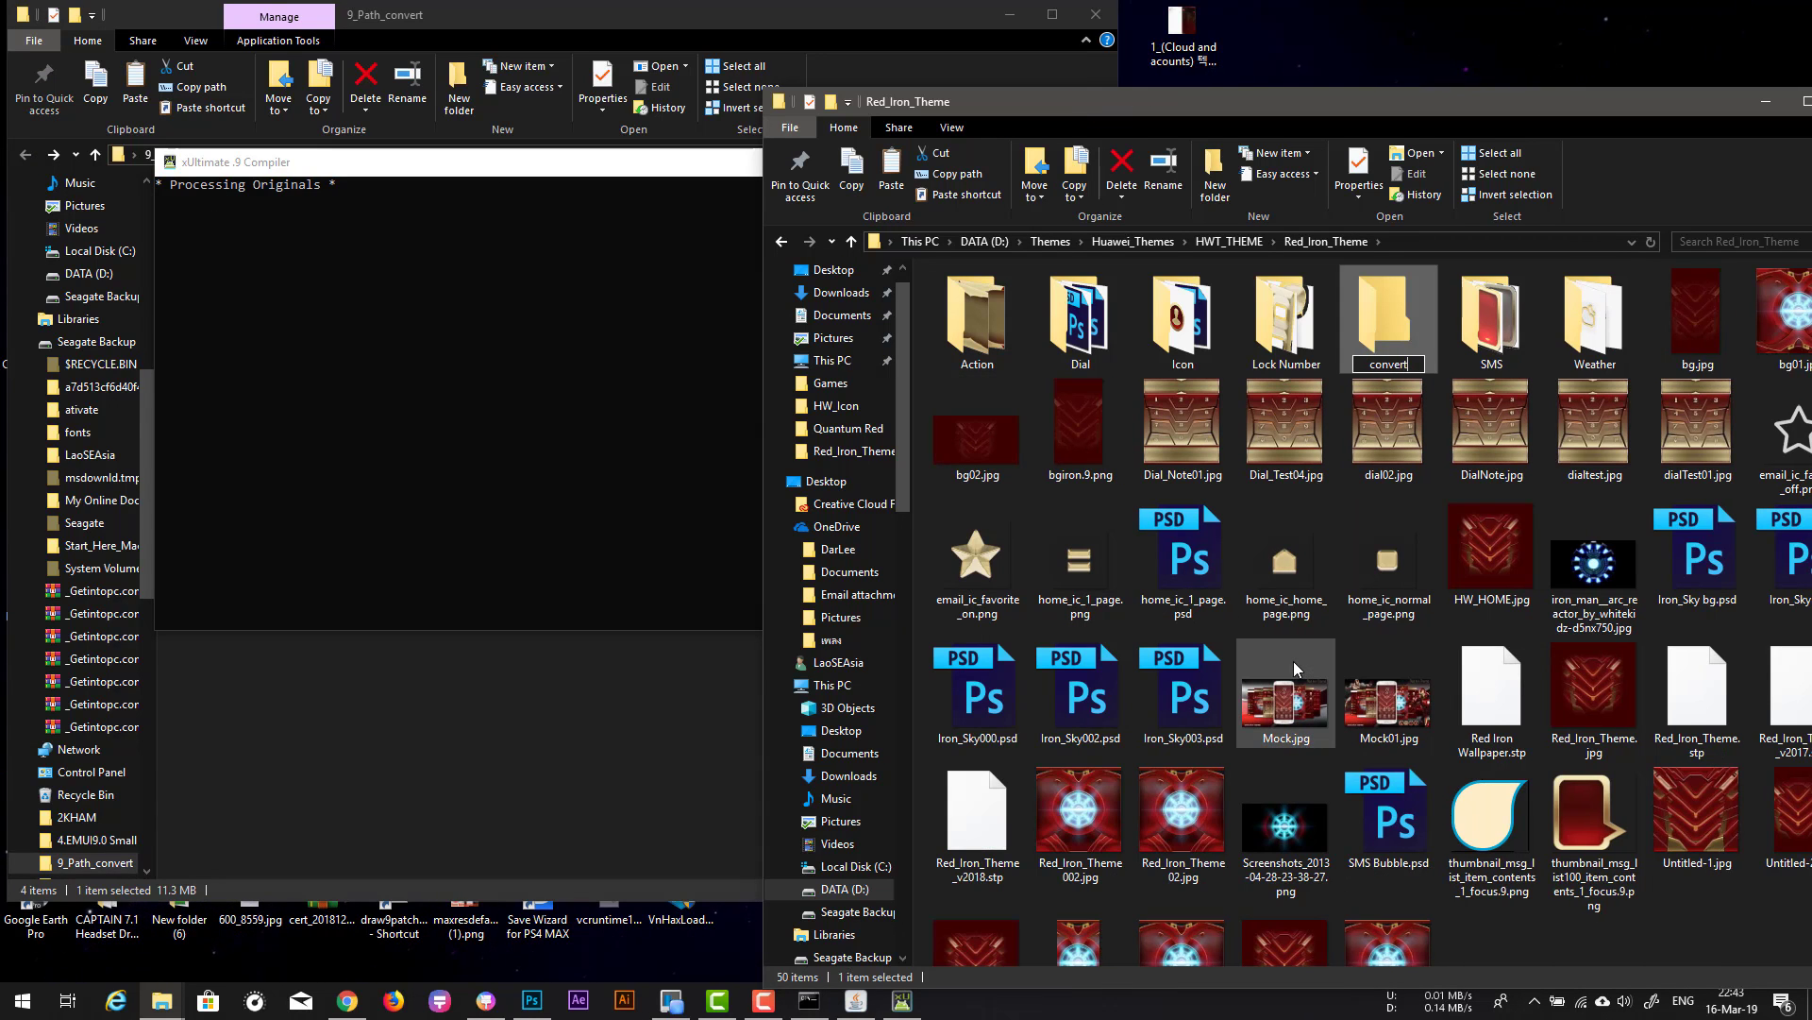
{"action": "key", "text": "Return"}
{"action": "double_click", "coordinate": [1066, 335]}
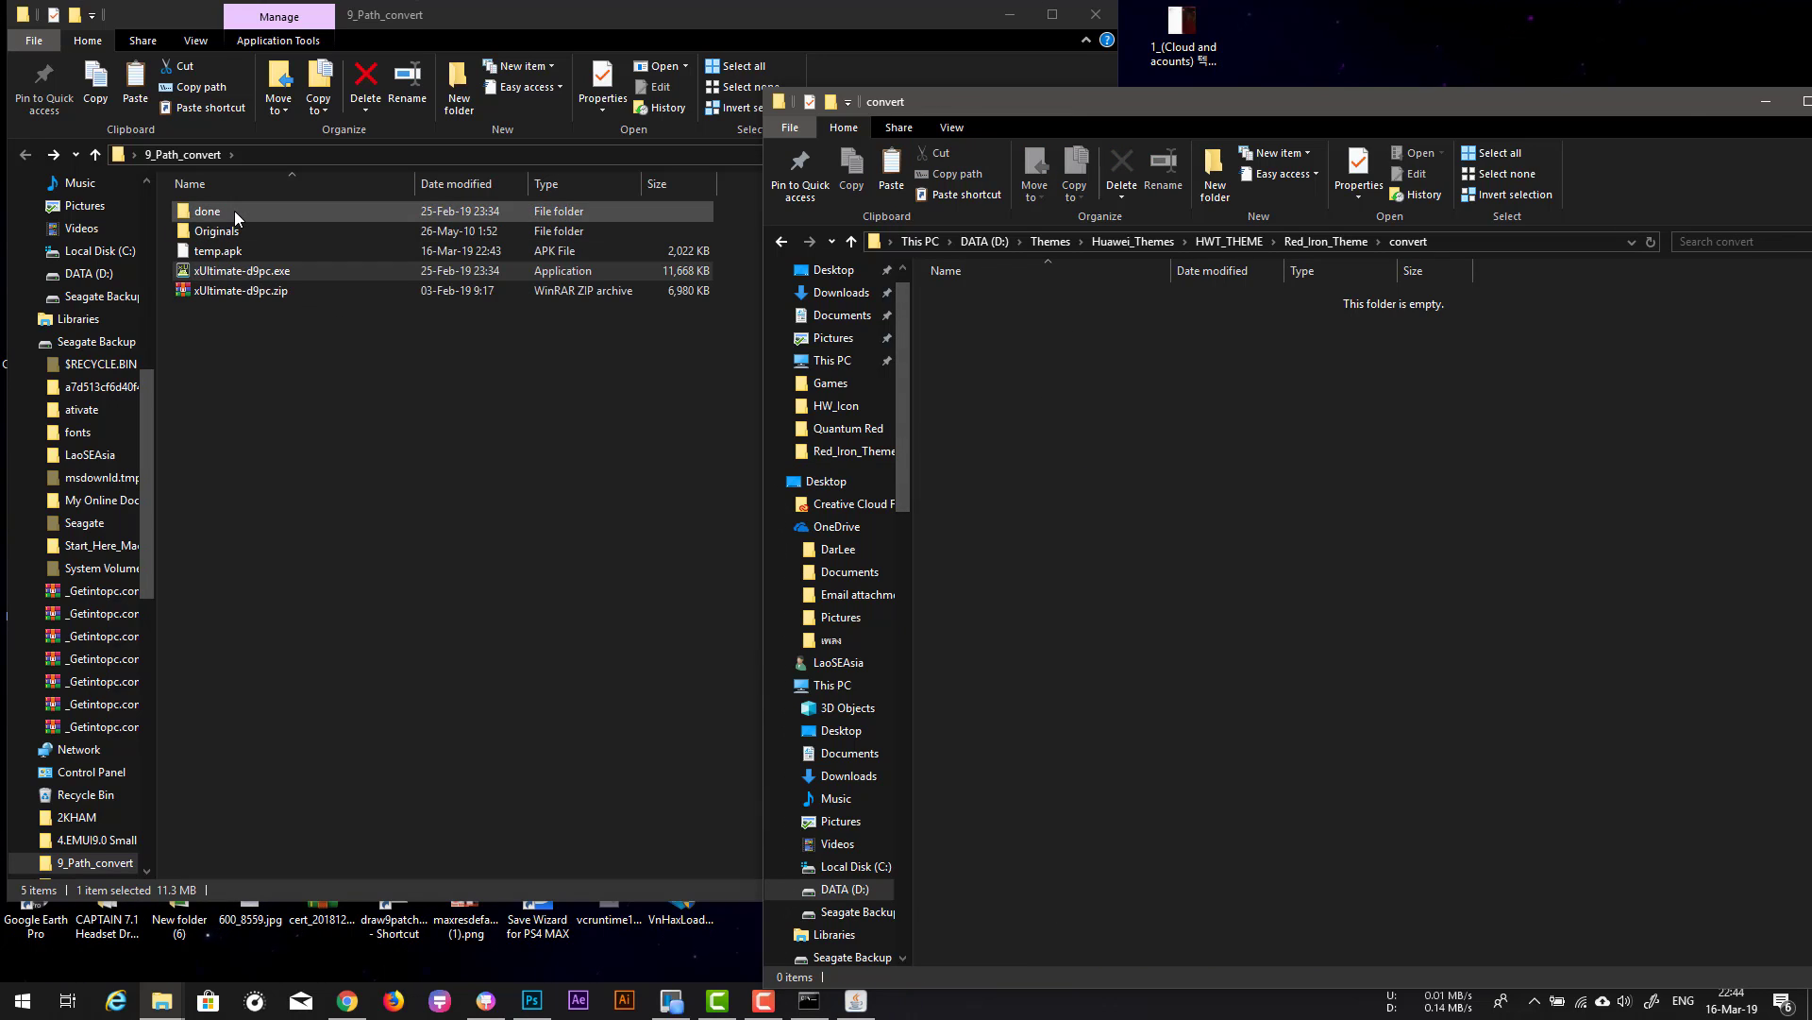
Step: Move the compiled bgiron.9.png from done\Originals\res\drawable-hdpi in 9_Path_convert into the convert folder
{"action": "left_click", "coordinate": [234, 212]}
{"action": "double_click", "coordinate": [240, 215]}
{"action": "double_click", "coordinate": [240, 216]}
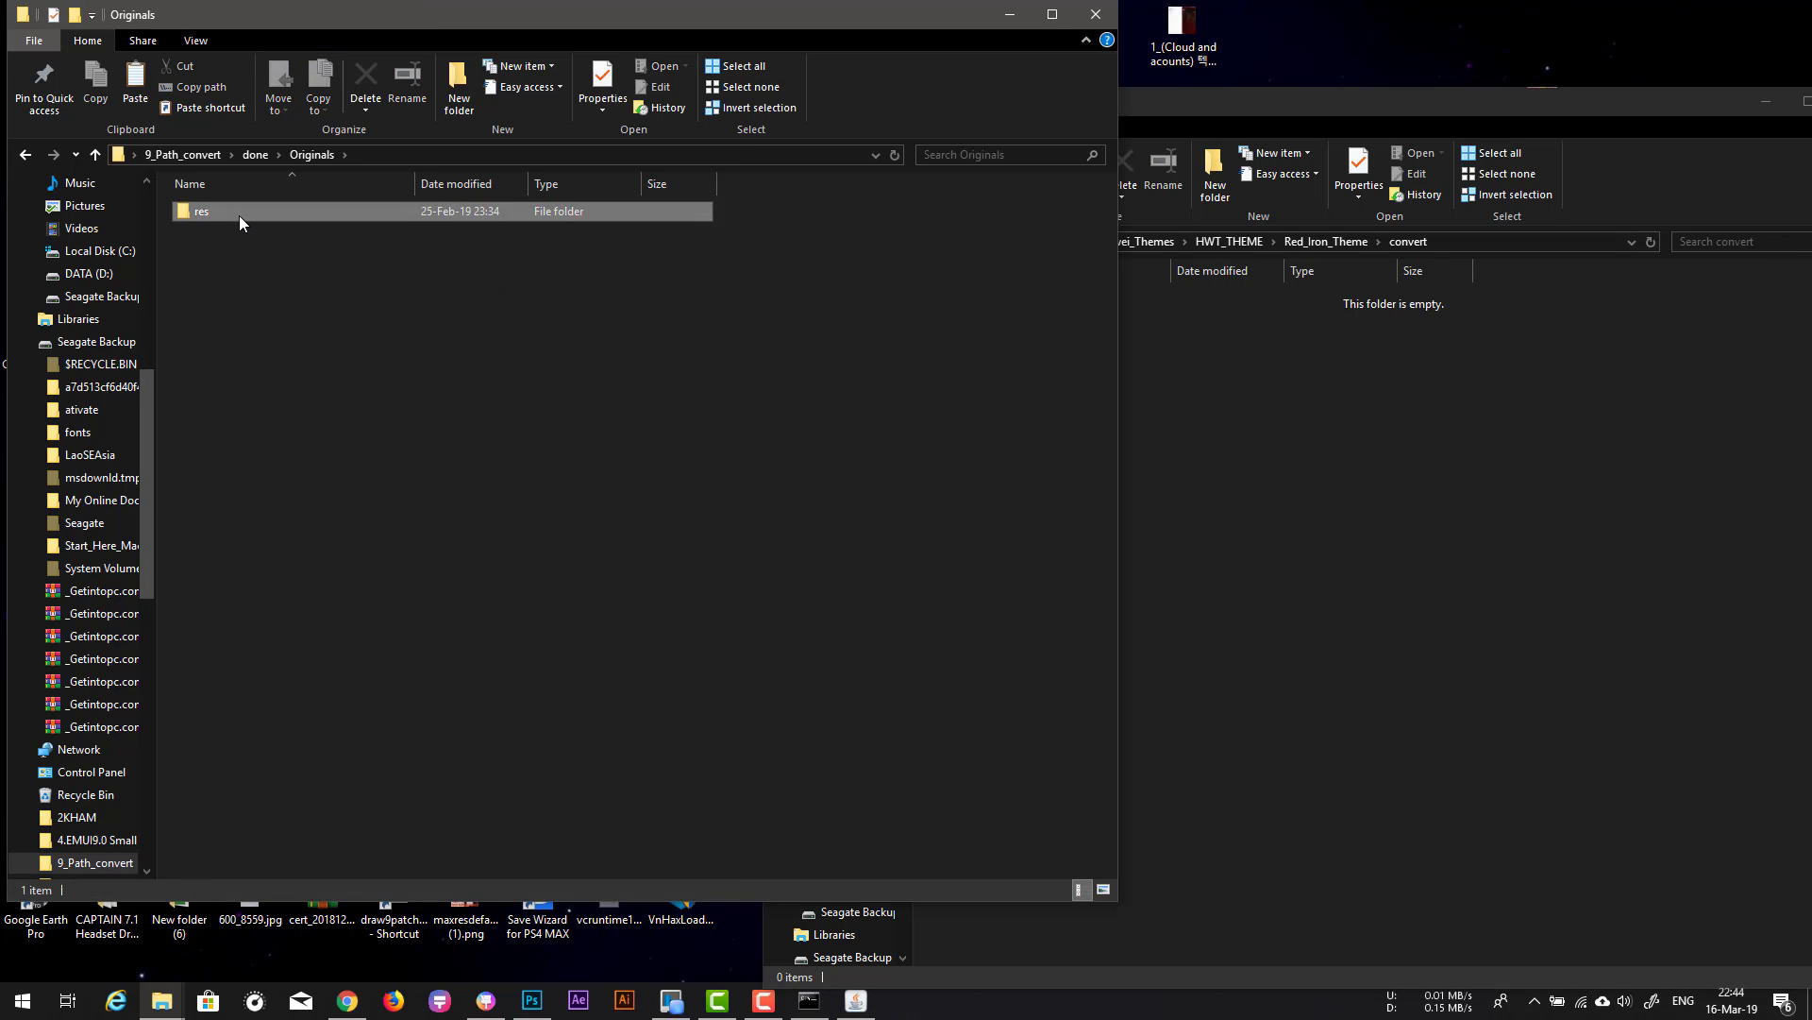
{"action": "double_click", "coordinate": [240, 215]}
{"action": "double_click", "coordinate": [239, 215]}
{"action": "right_click", "coordinate": [315, 355]}
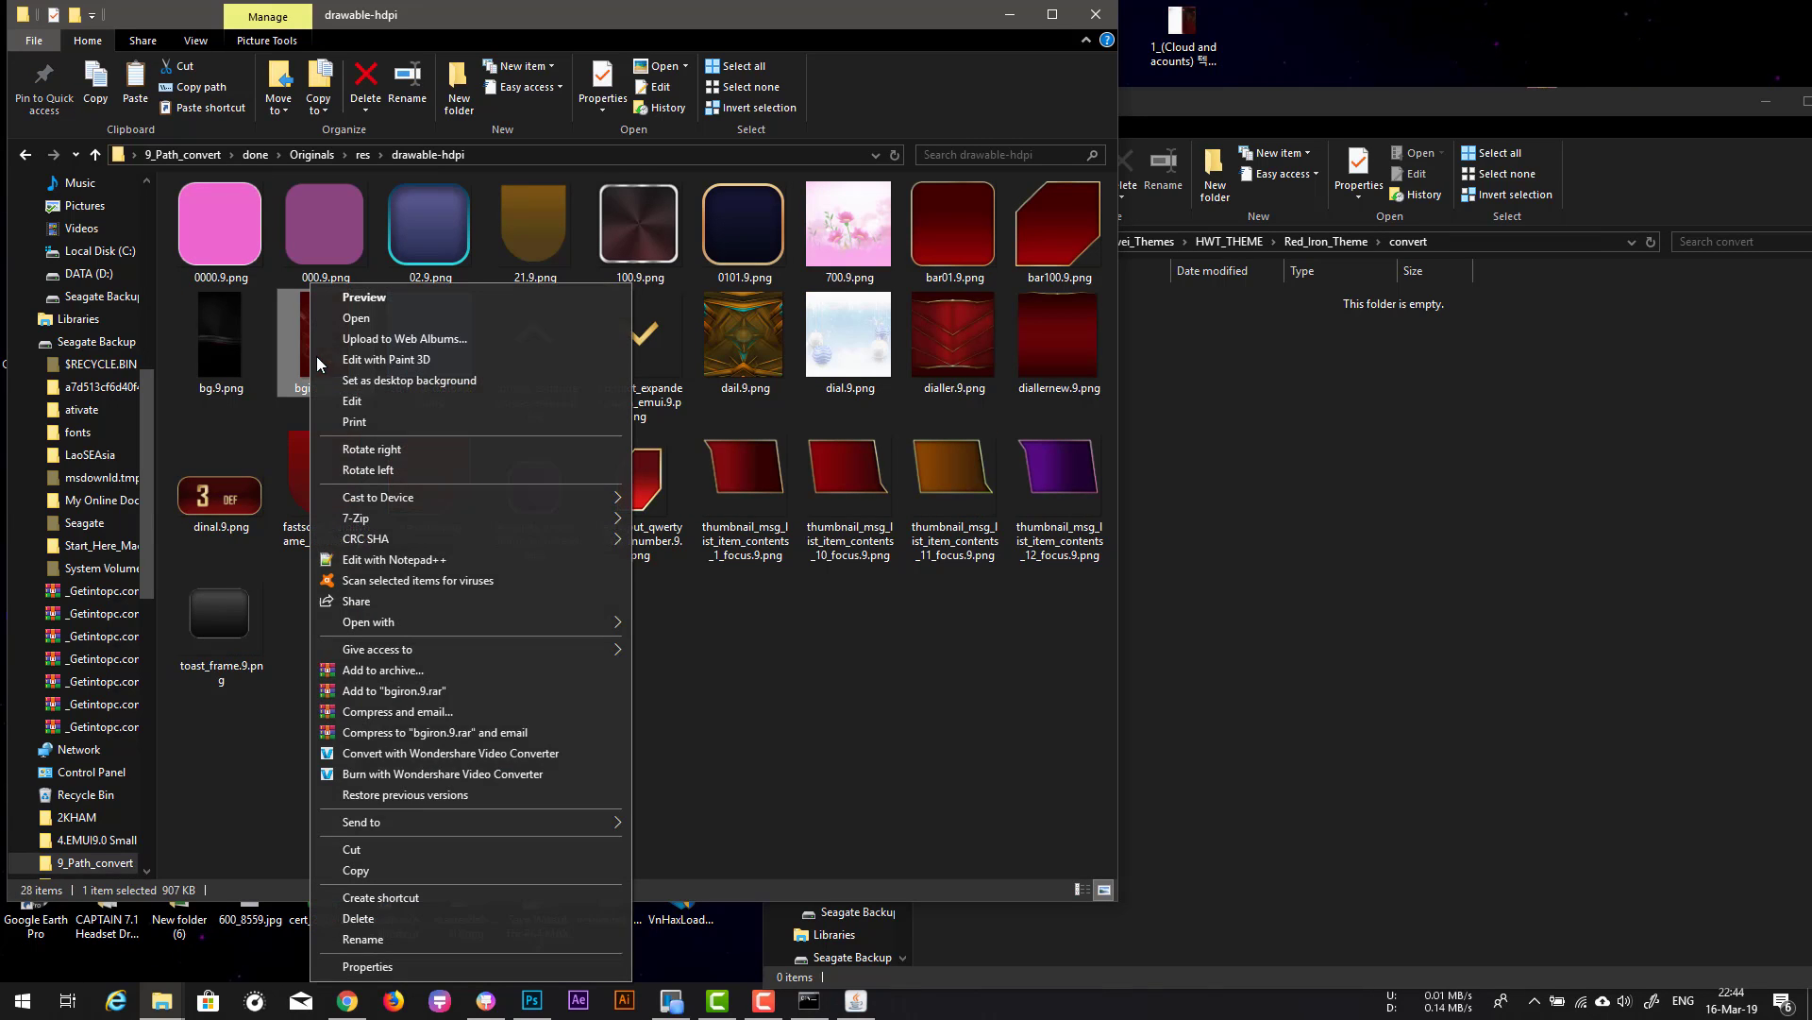
{"action": "left_click", "coordinate": [414, 848]}
{"action": "right_click", "coordinate": [1390, 391]}
{"action": "left_click", "coordinate": [1450, 522]}
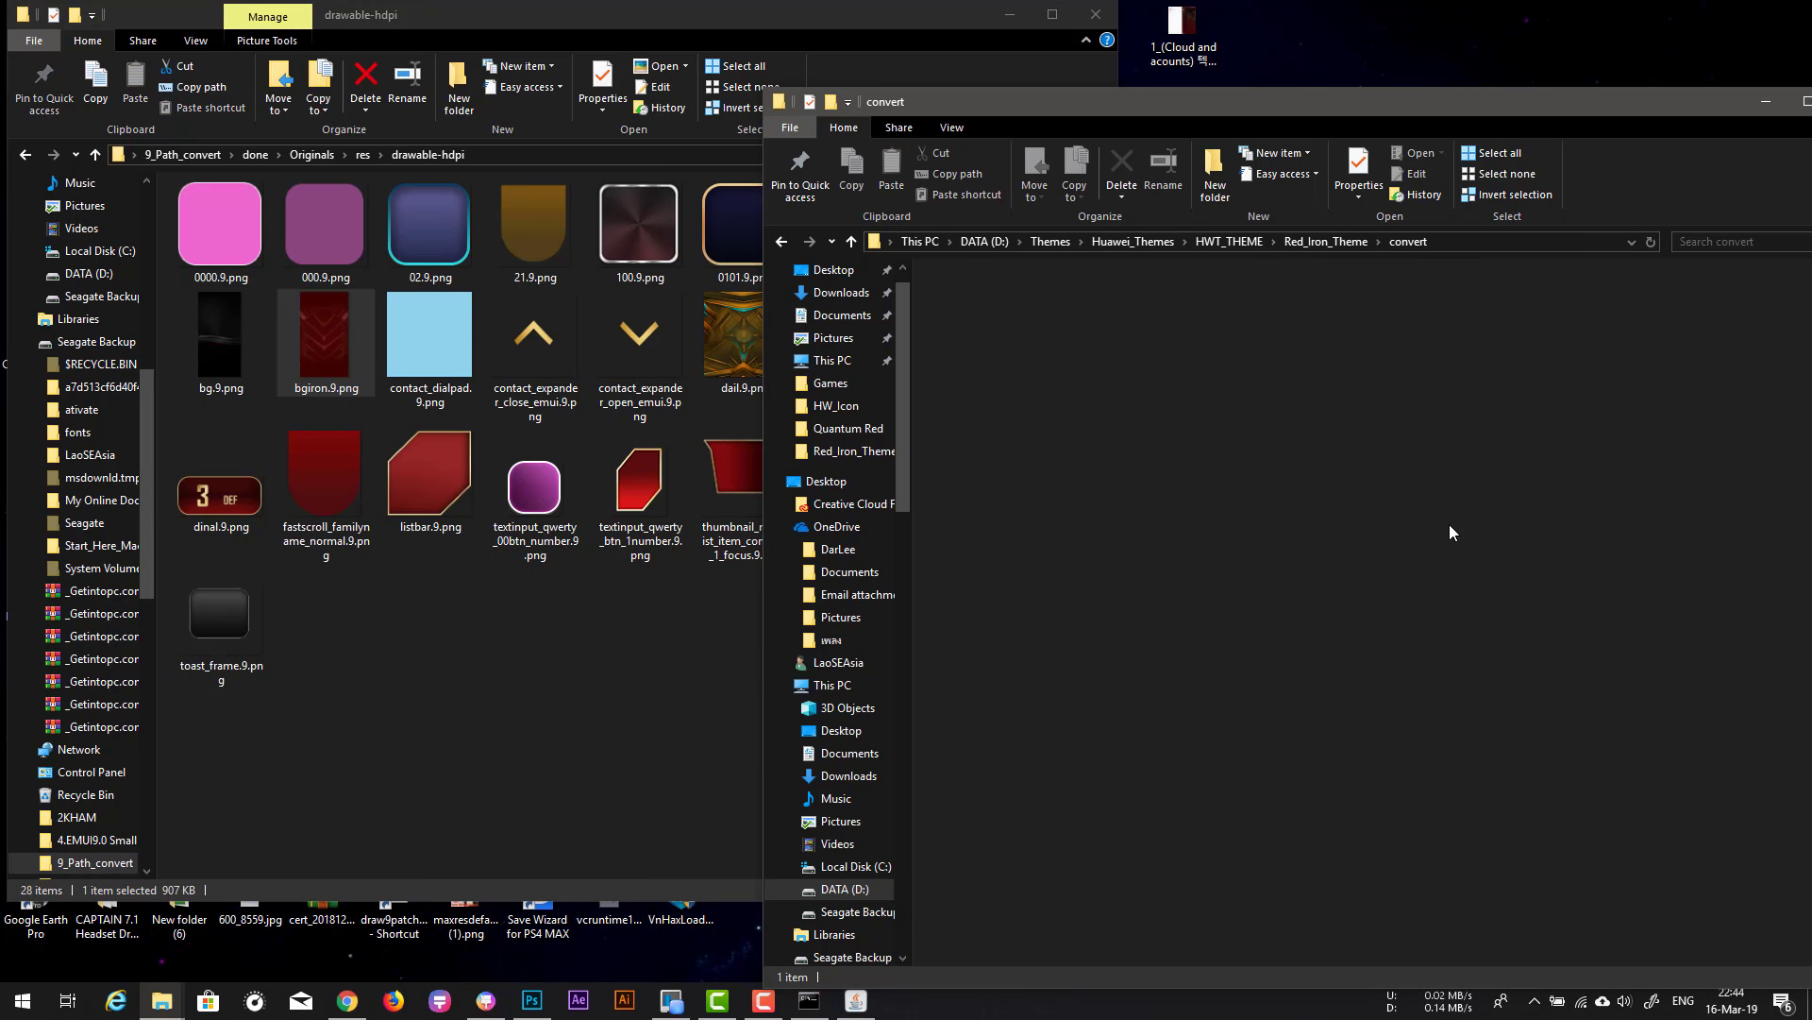
Step: Switch to hwt-Tool and replace the Dialer's background picture with bgiron.9.png from the Red_Iron_Theme convert folder
{"action": "left_click", "coordinate": [488, 1014]}
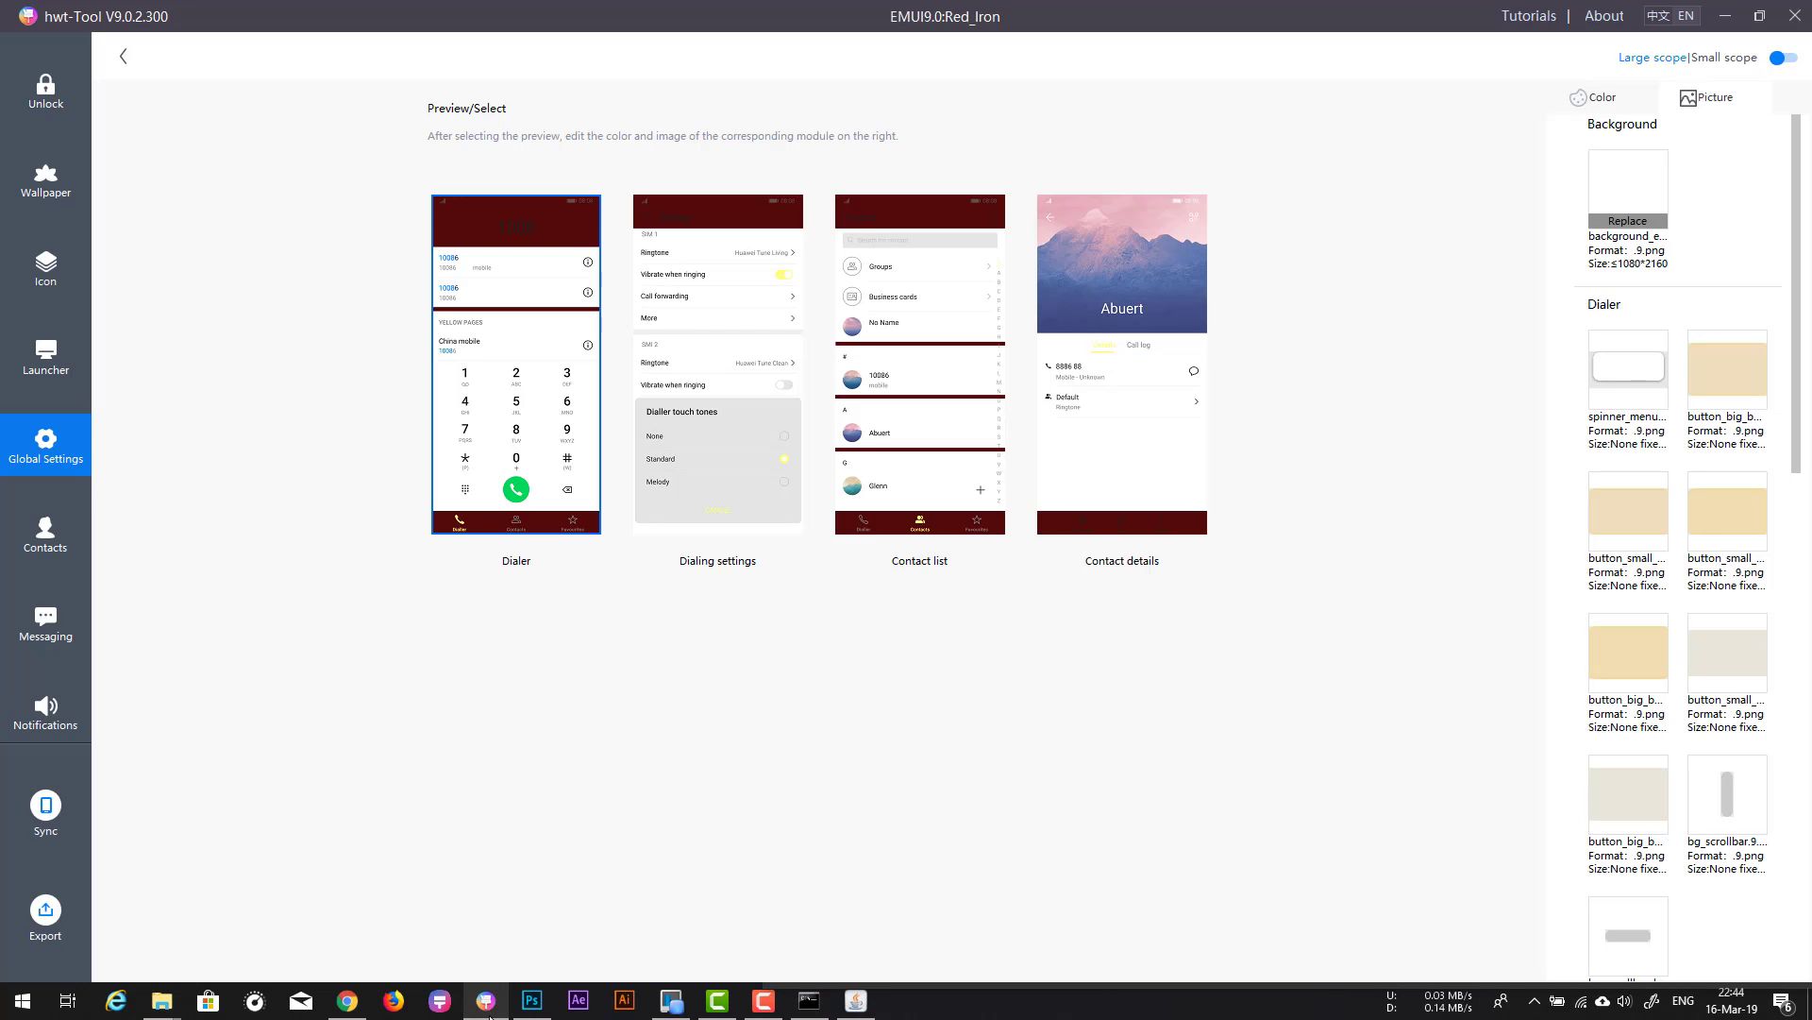
{"action": "left_click", "coordinate": [1629, 221]}
{"action": "left_click", "coordinate": [570, 45]}
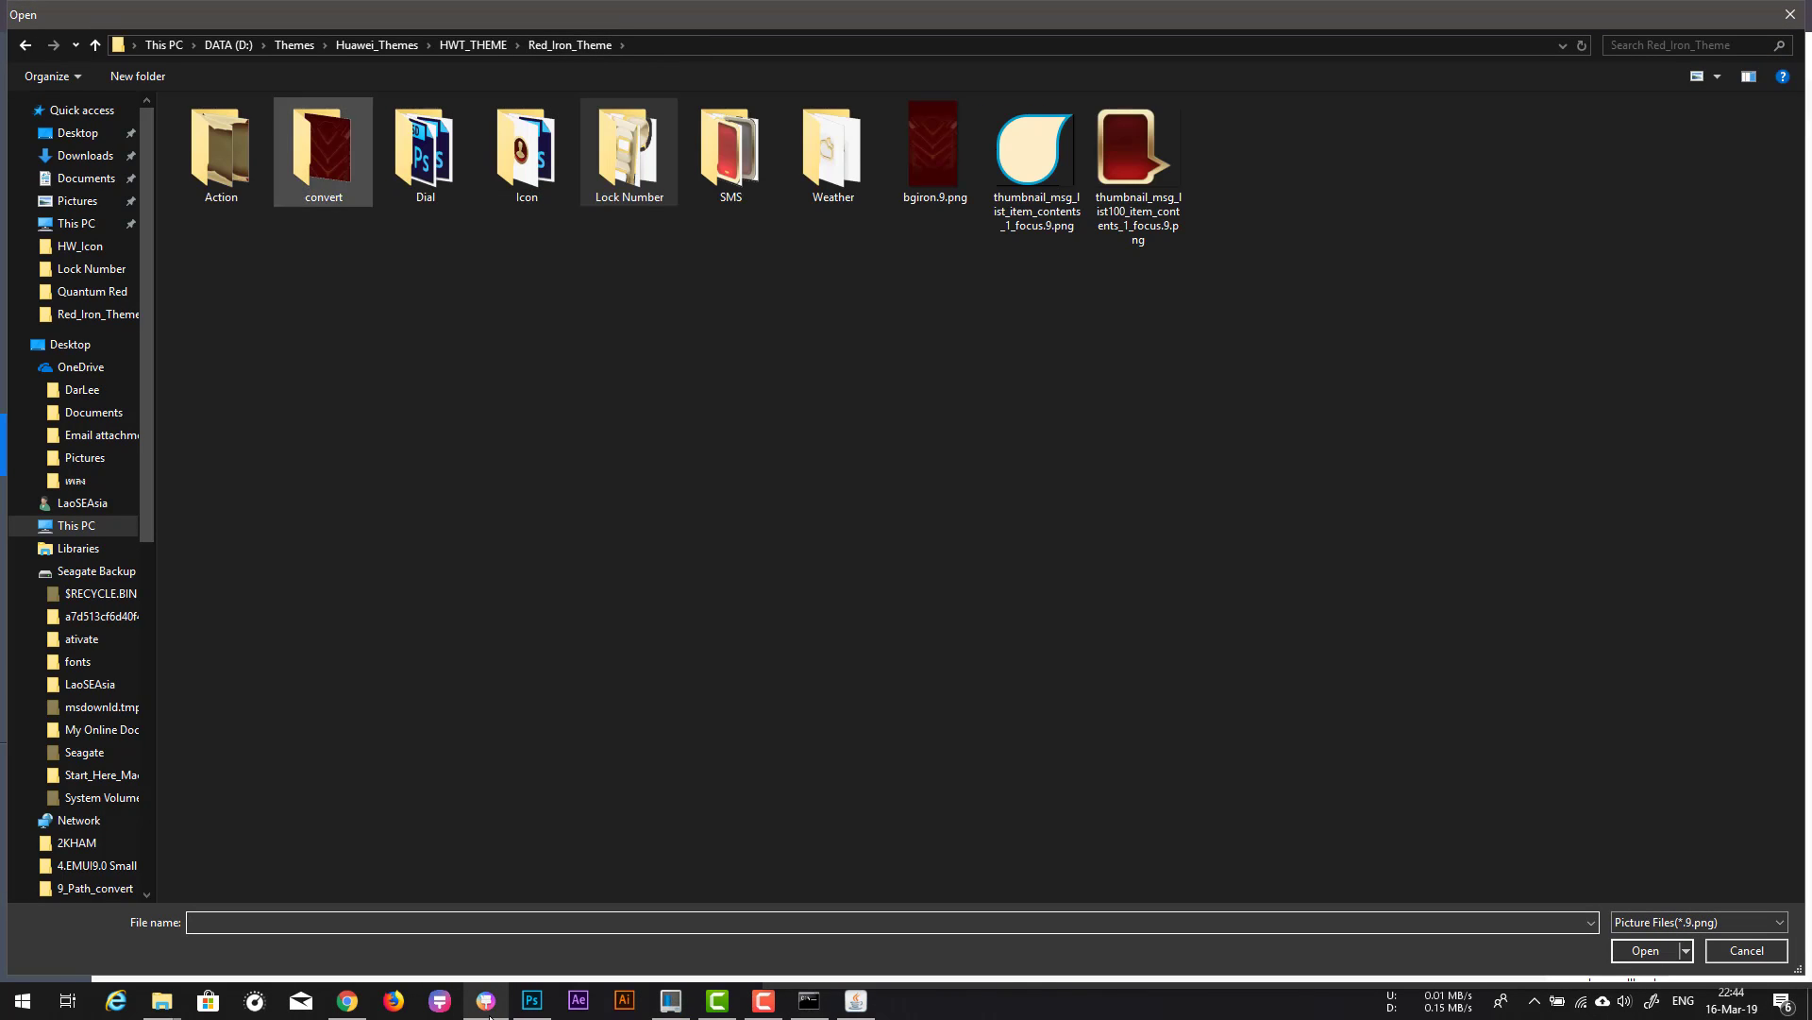
{"action": "double_click", "coordinate": [323, 151]}
{"action": "key", "text": "Down"}
{"action": "key", "text": "Return"}
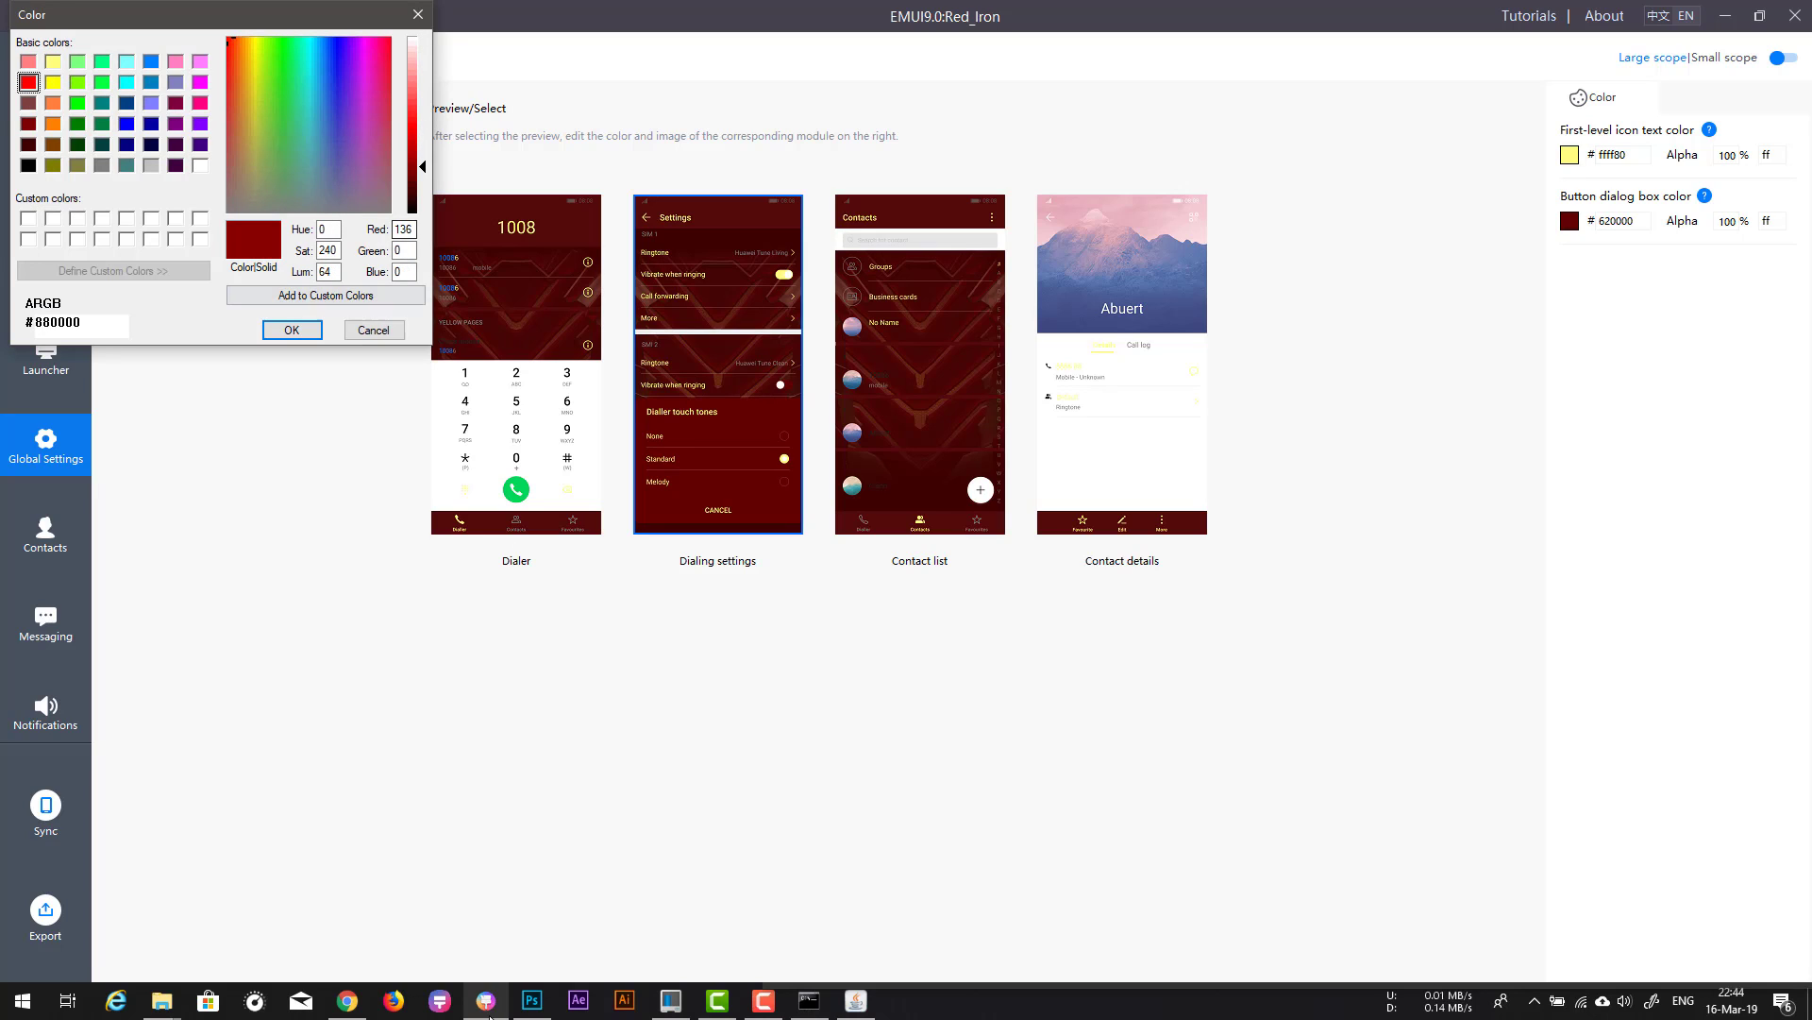
Step: Set the Dialing settings' button dialog box color to #880000 and the Contact list's divider color to #ffff80
{"action": "key", "text": "Return"}
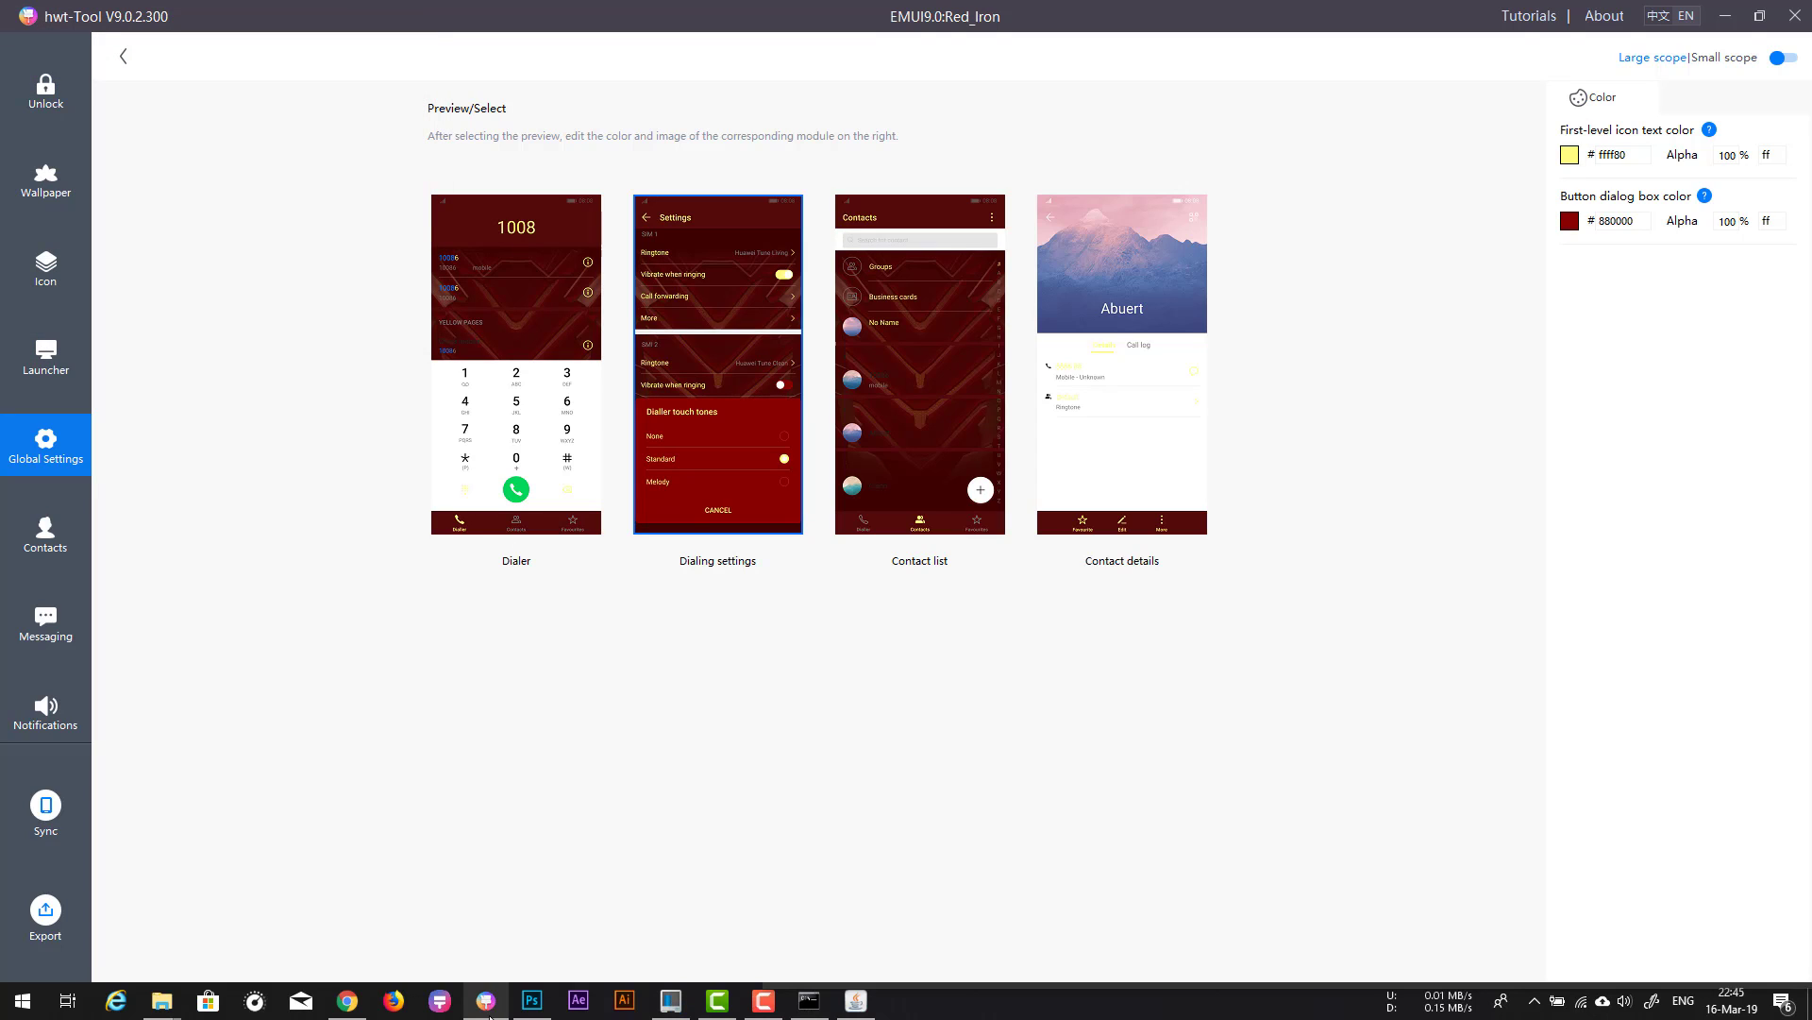
{"action": "left_click", "coordinate": [516, 364]}
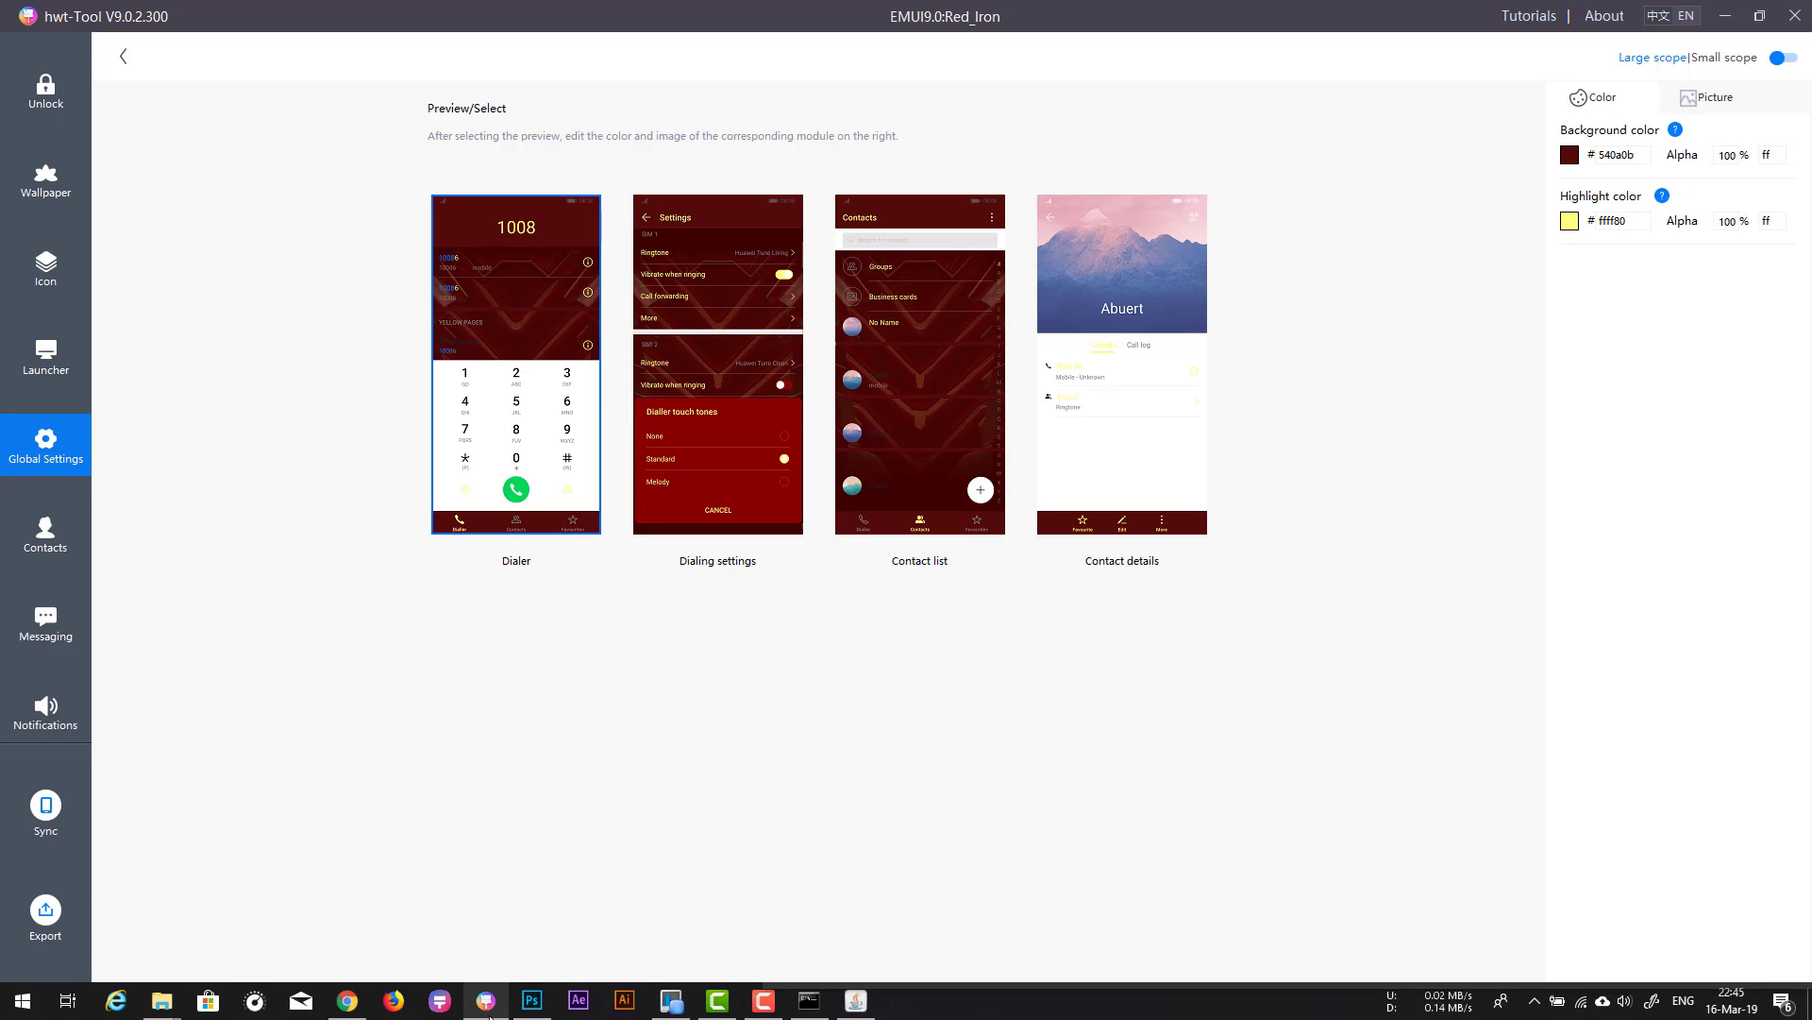
{"action": "left_click", "coordinate": [920, 364]}
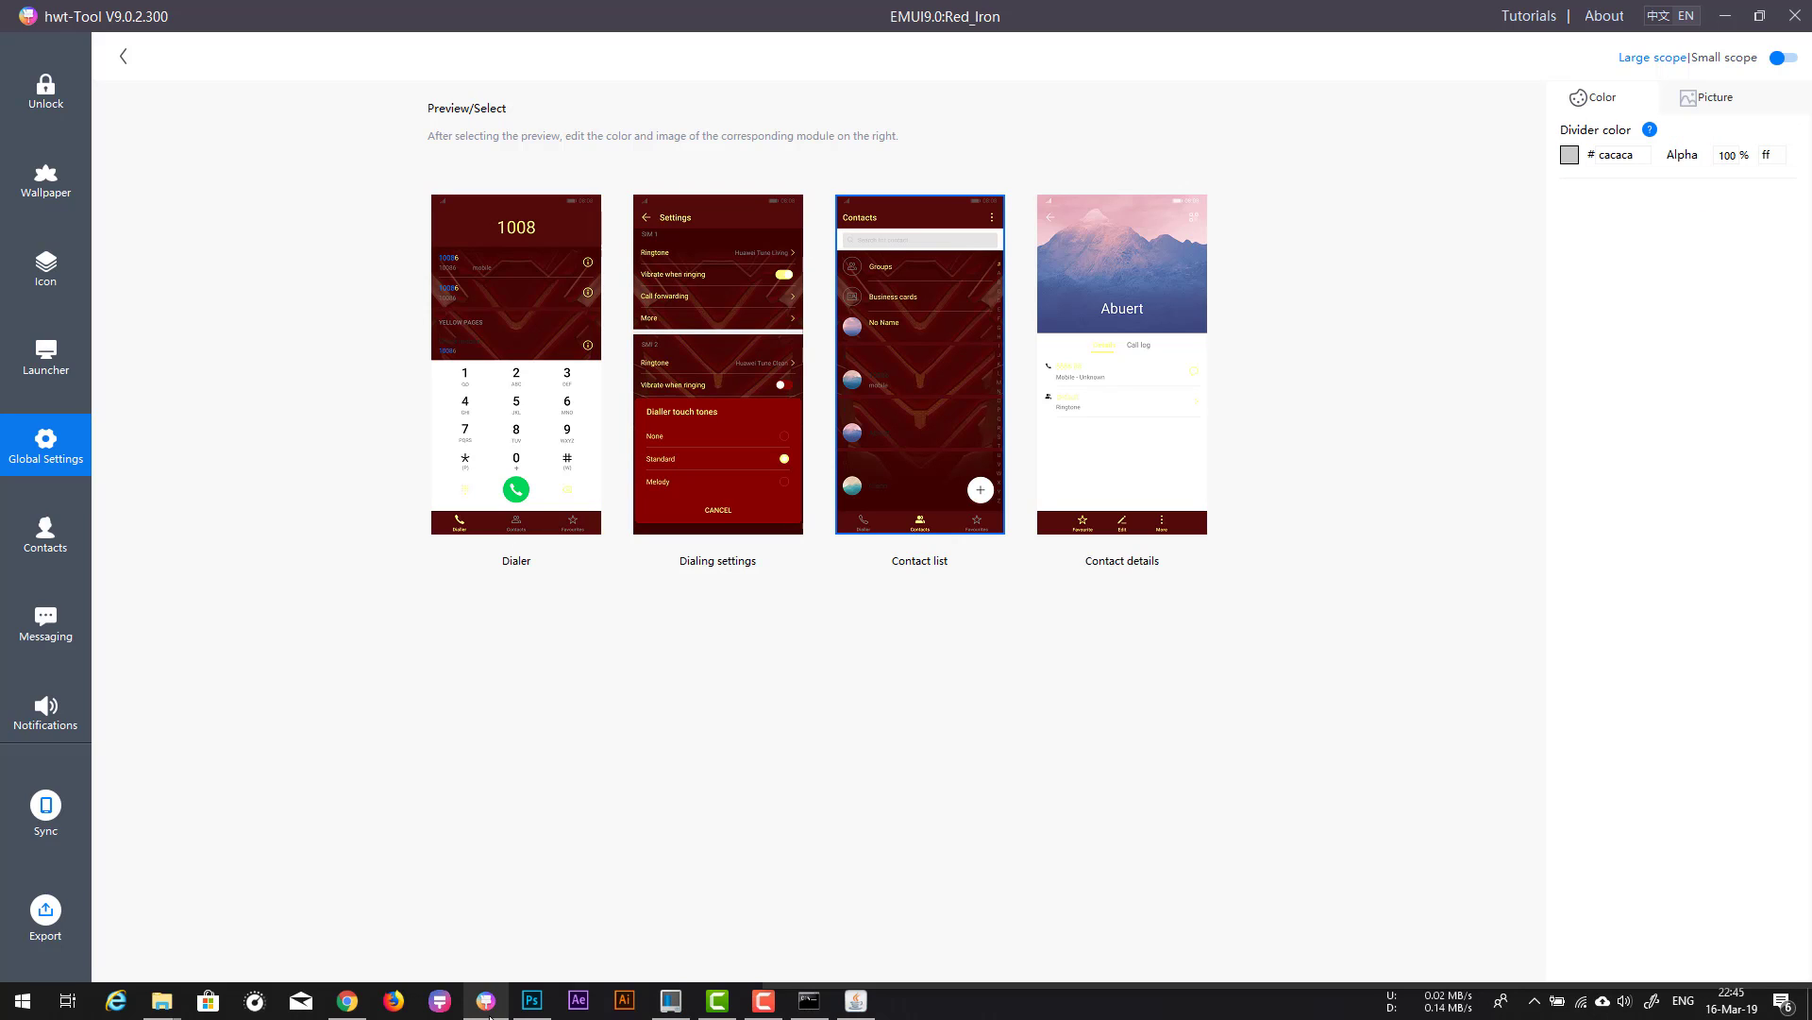
{"action": "left_click", "coordinate": [1570, 155]}
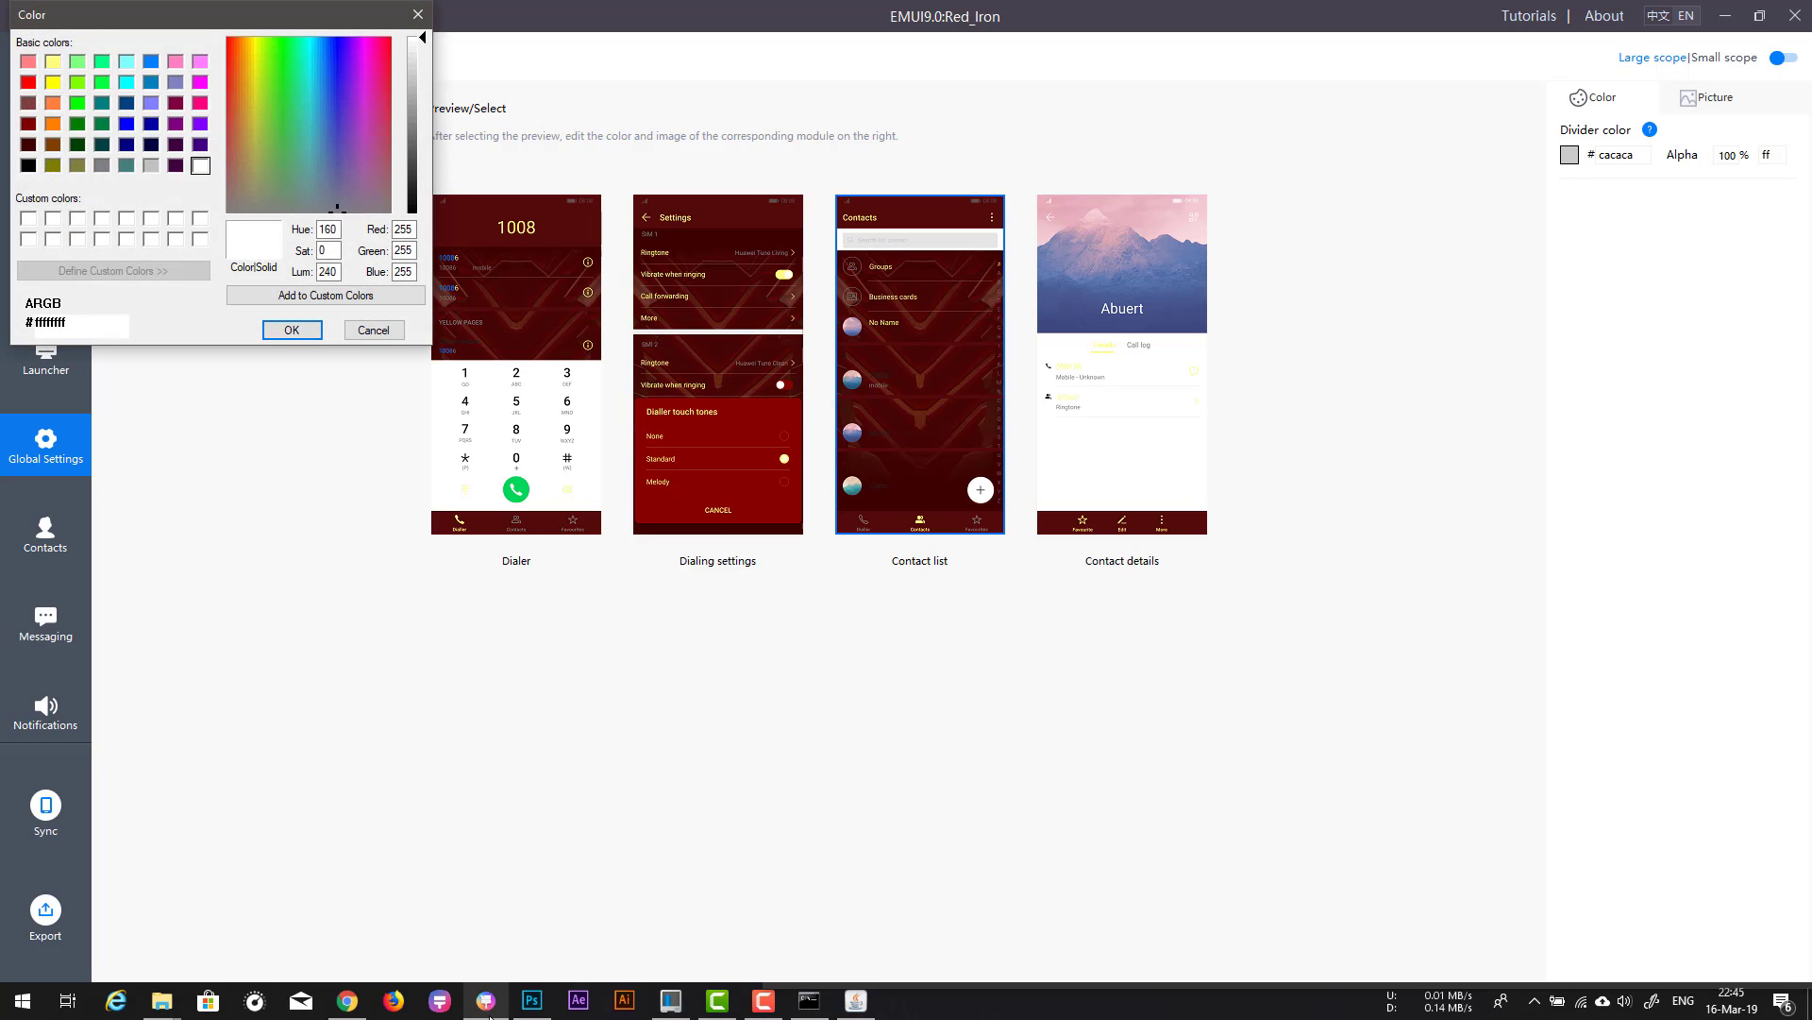
{"action": "left_click", "coordinate": [53, 60]}
{"action": "left_click", "coordinate": [291, 329]}
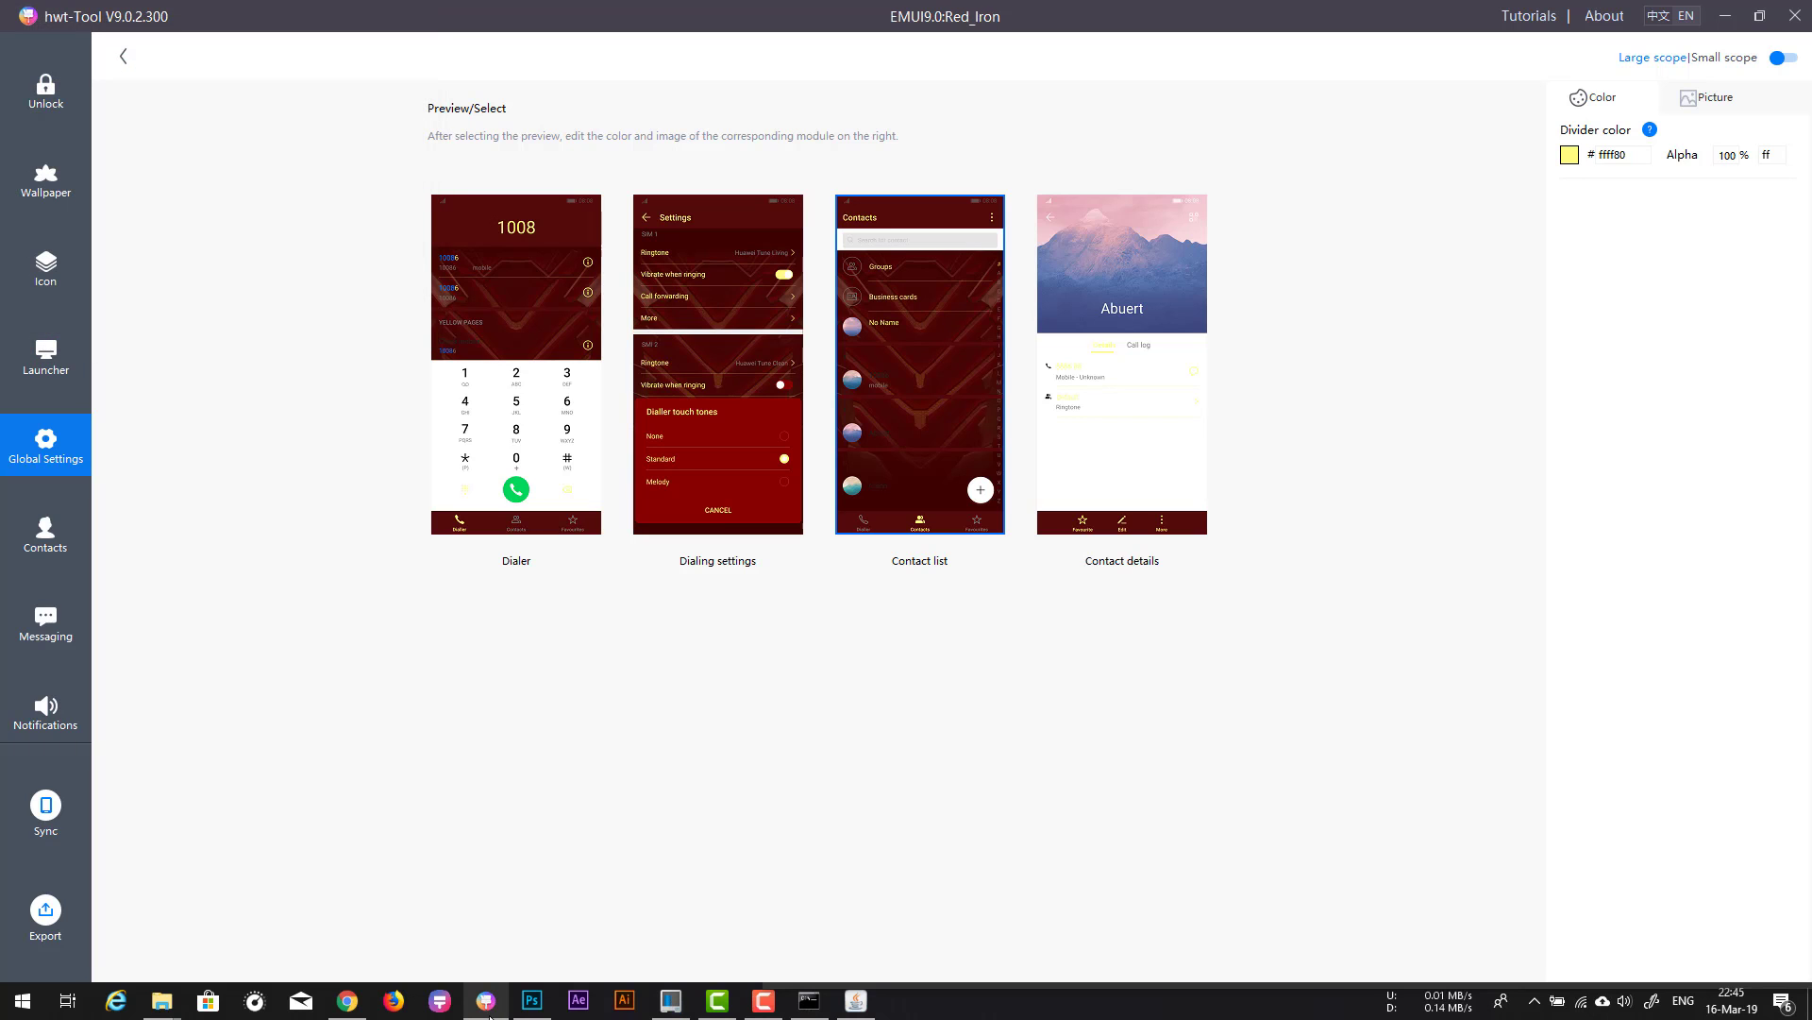
Step: Set the alpha of the Contact list's divider color to 80%
{"action": "left_click", "coordinate": [1570, 155]}
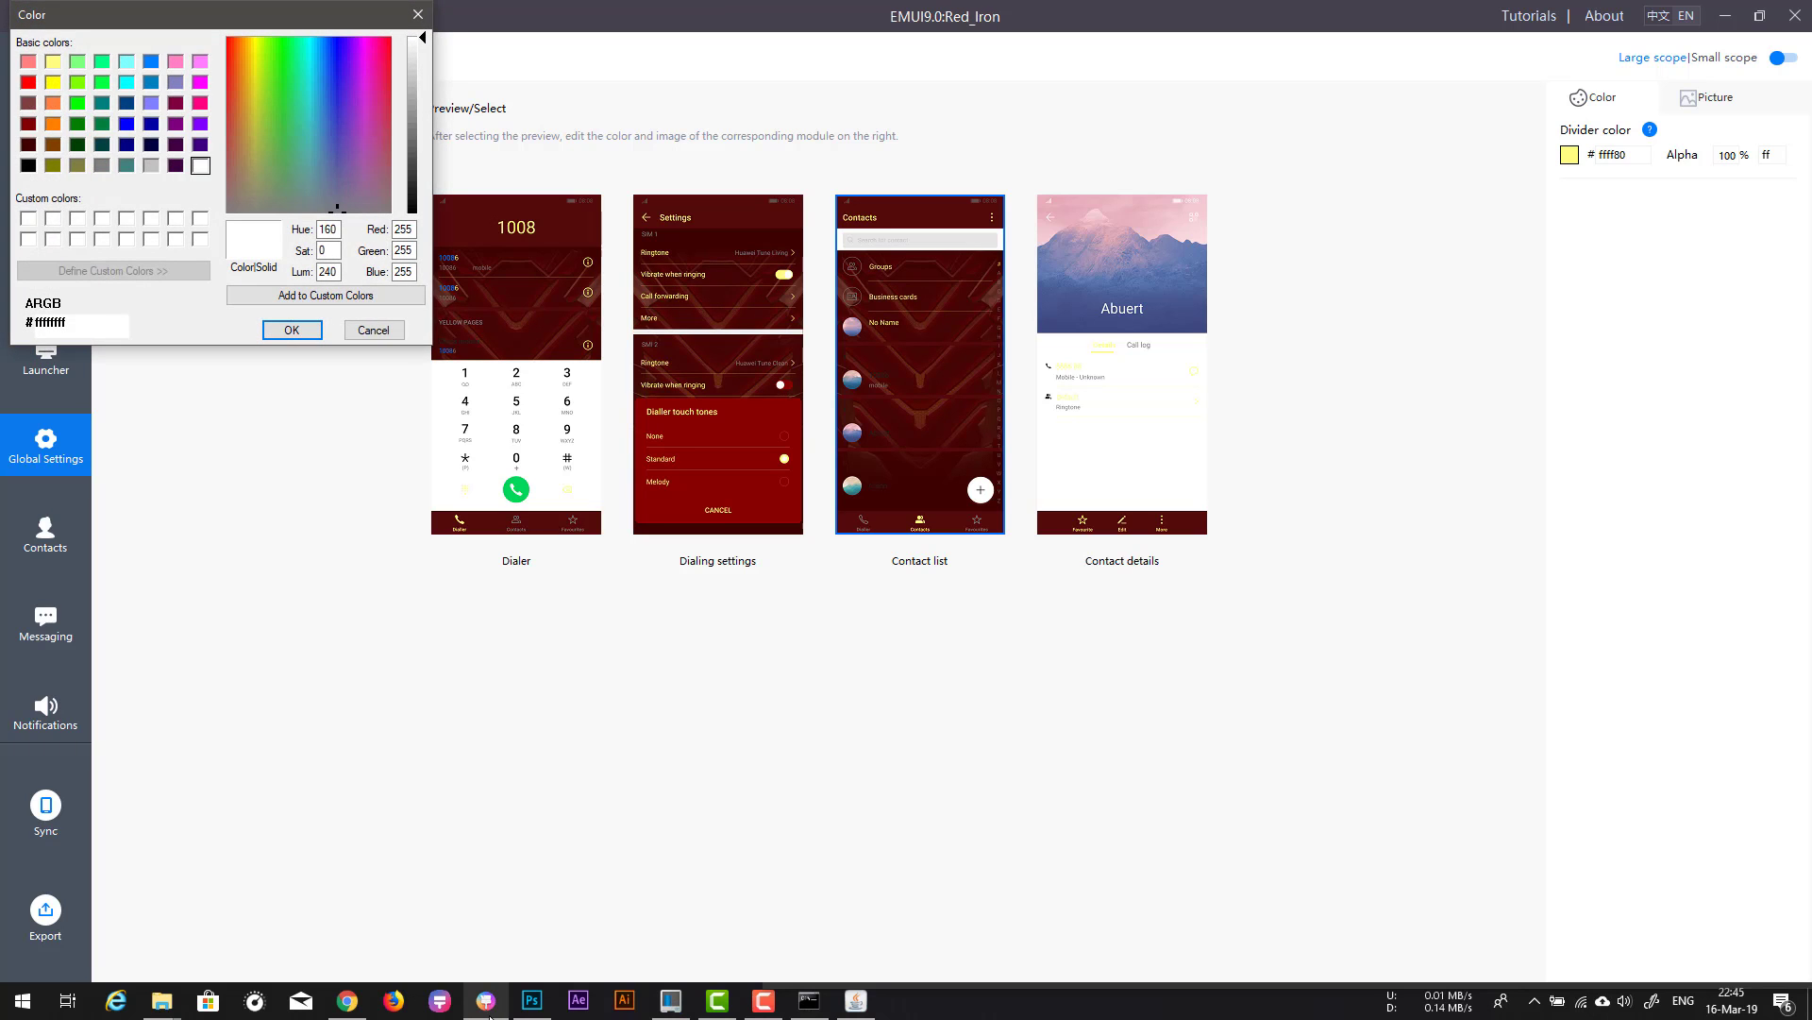
{"action": "left_click", "coordinate": [374, 330]}
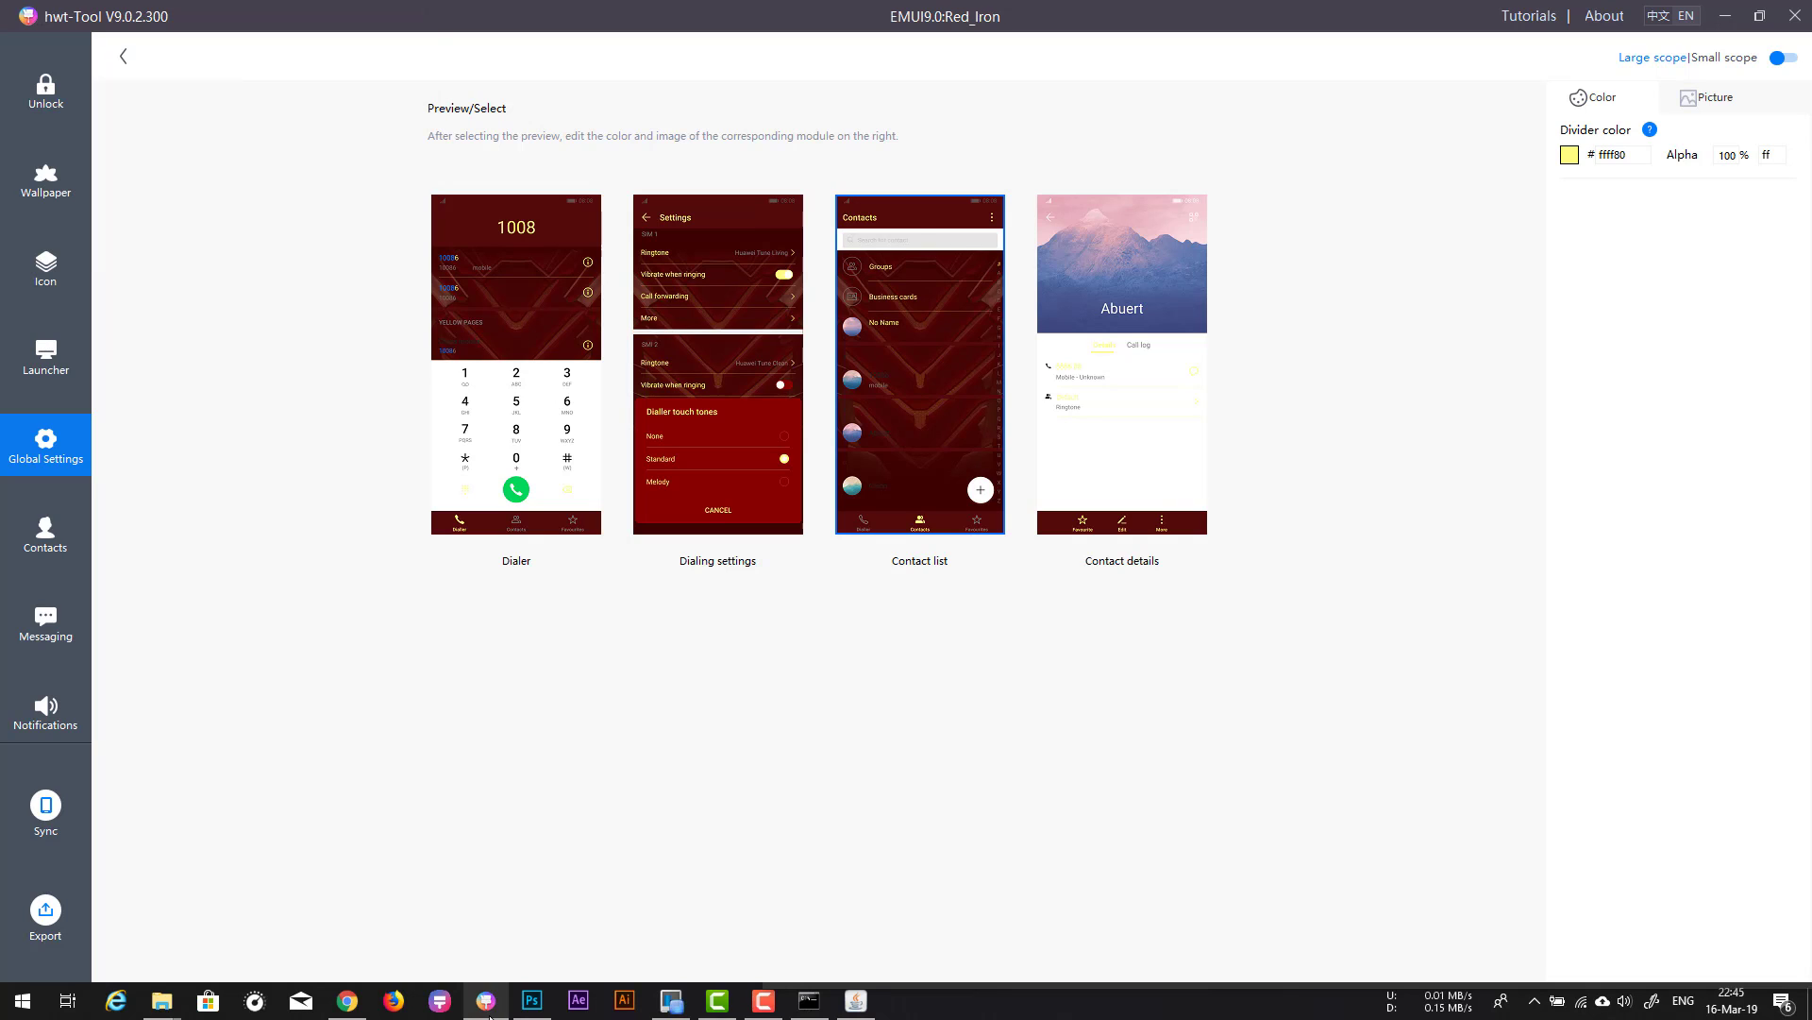
{"action": "type", "text": "8"}
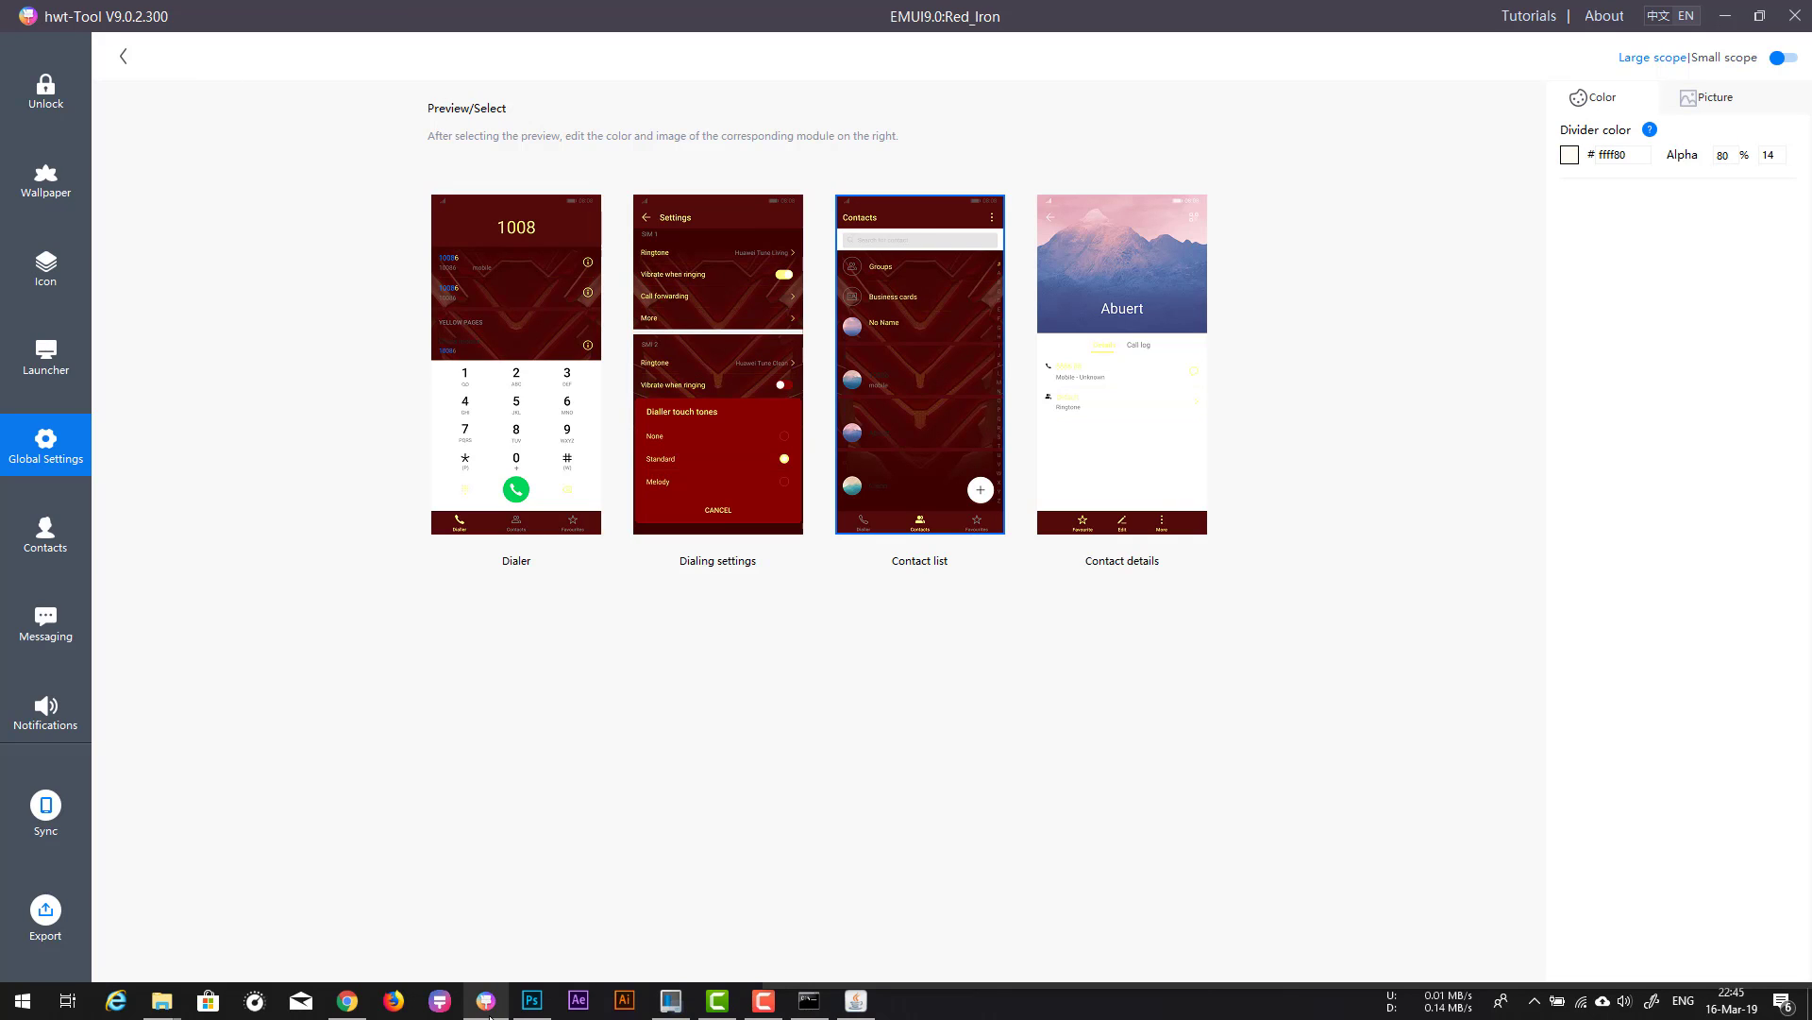
{"action": "type", "text": "0"}
{"action": "left_click", "coordinate": [1122, 365]}
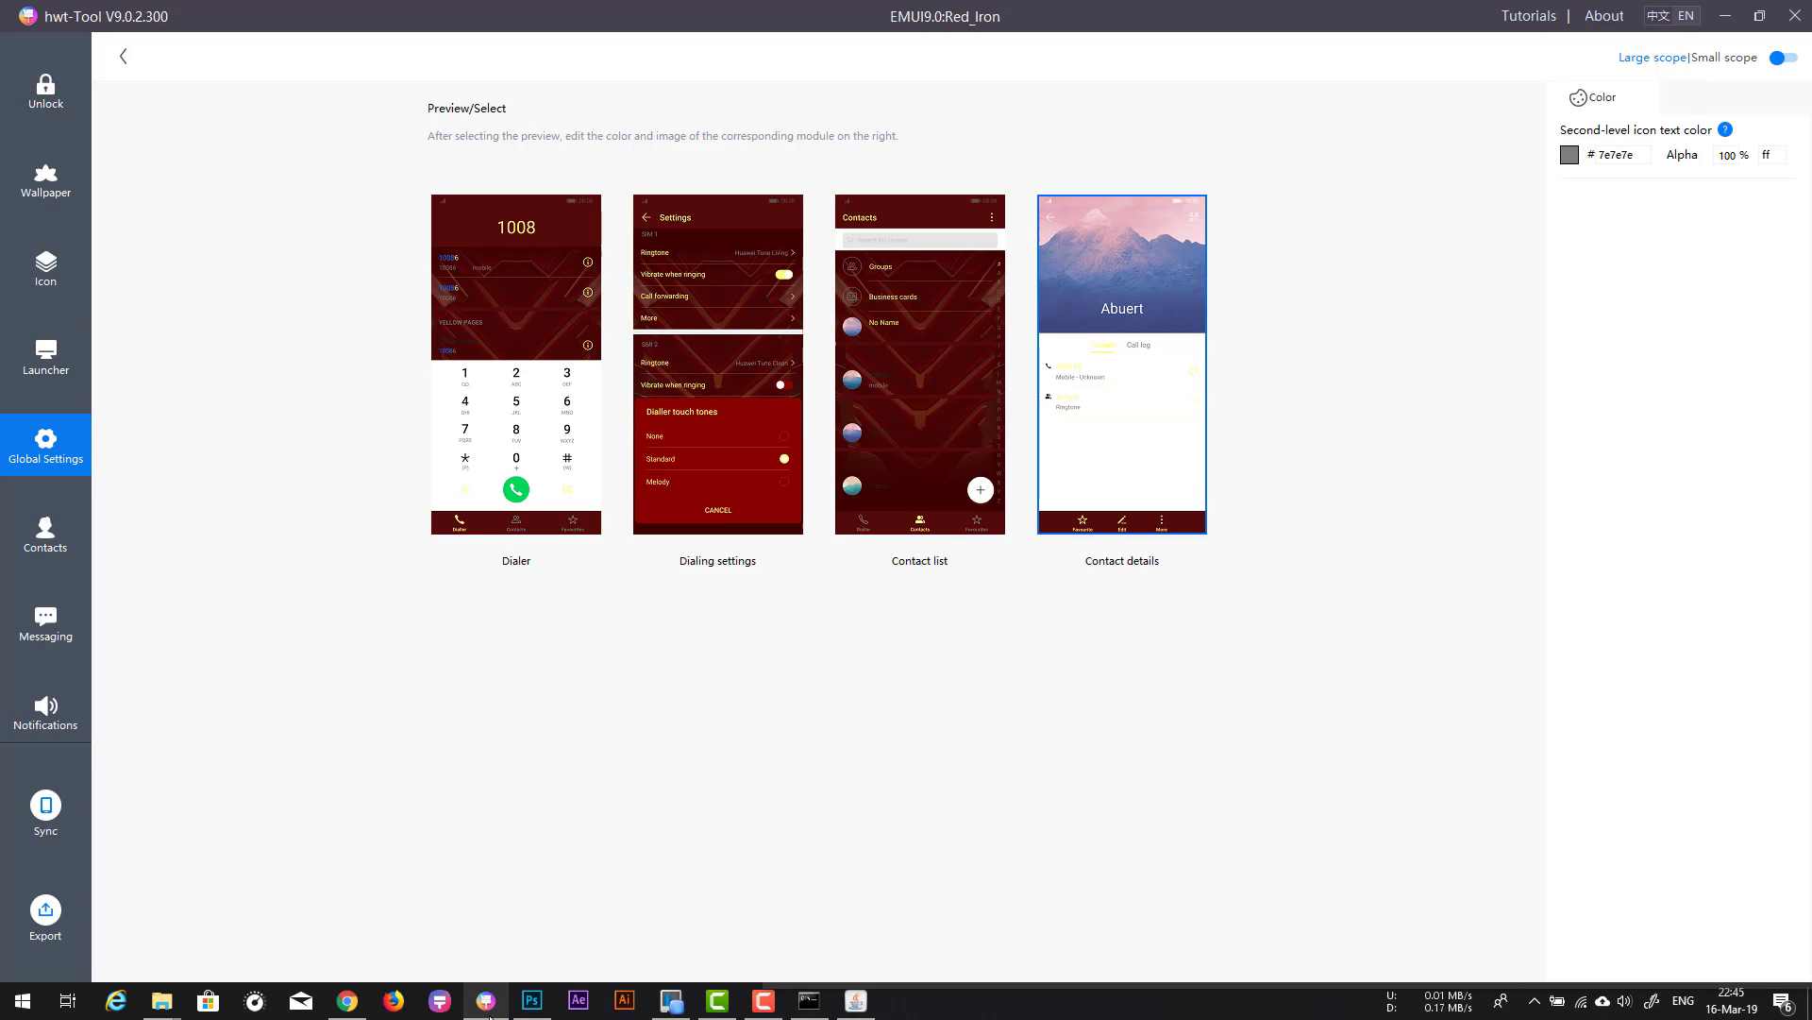
{"action": "key", "text": "Tab"}
{"action": "key", "text": "Tab"}
{"action": "key", "text": "Tab"}
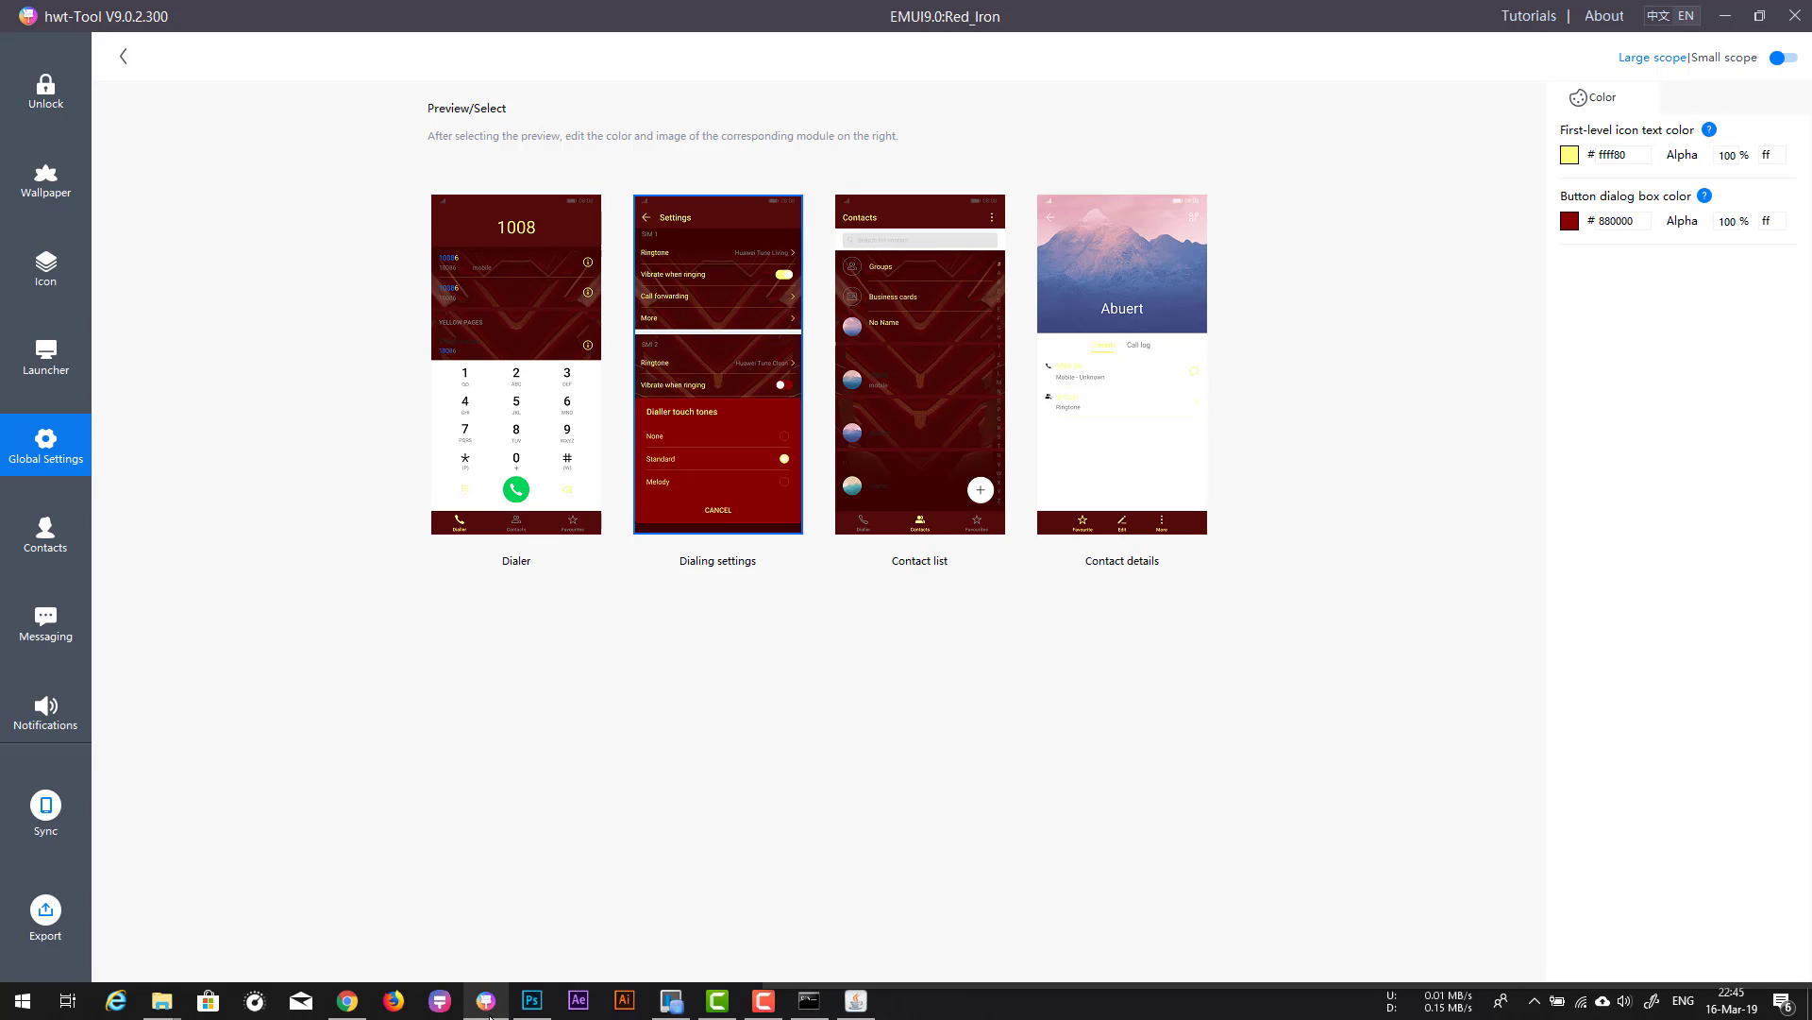
{"action": "key", "text": "Tab"}
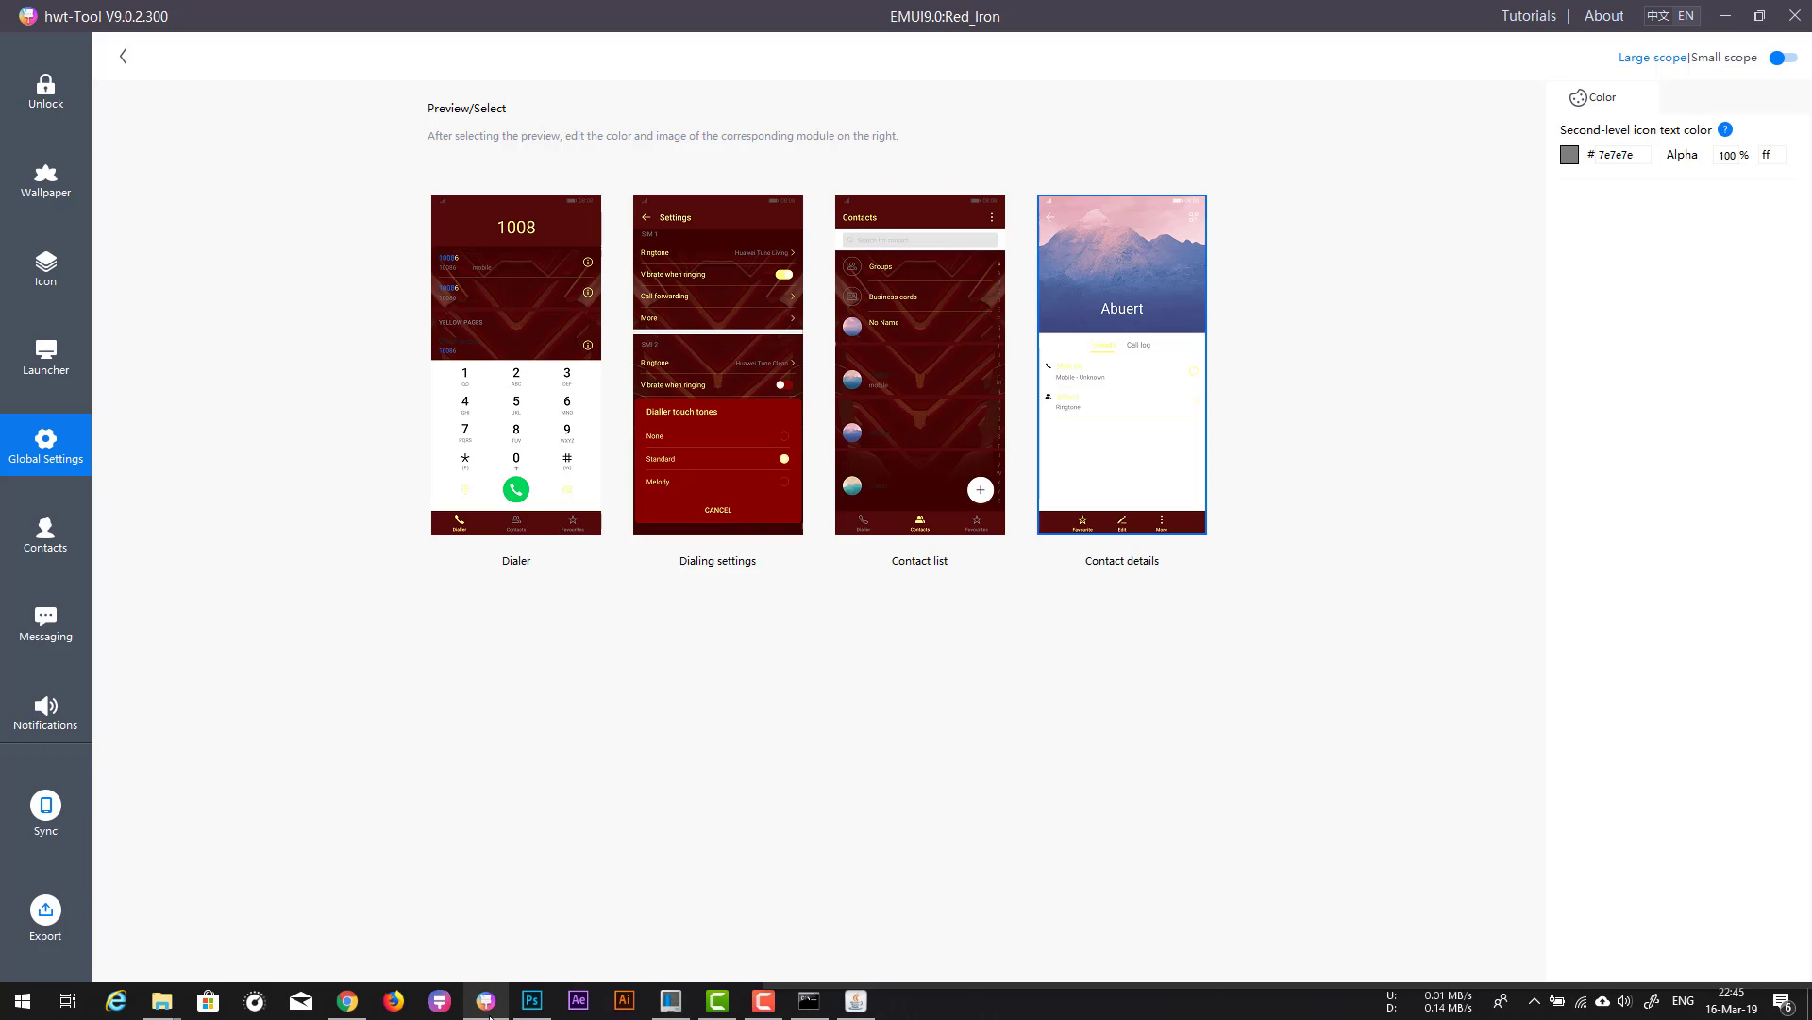
{"action": "key", "text": "Tab"}
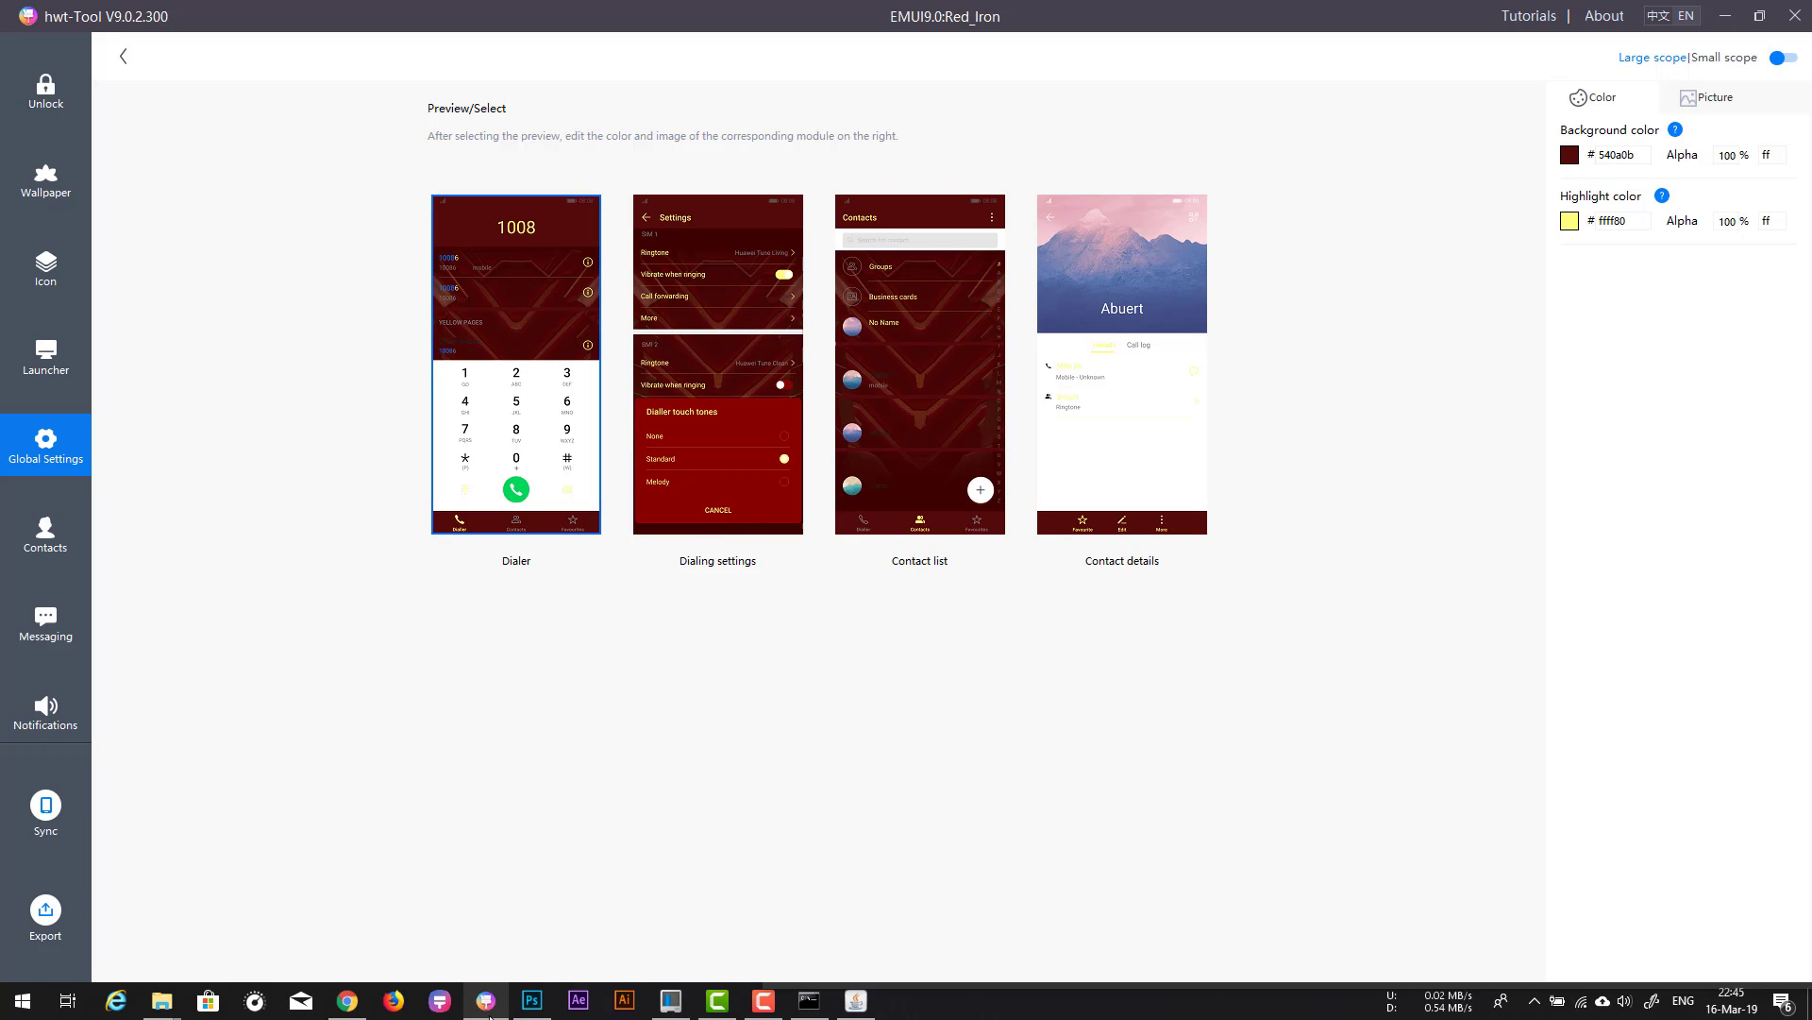
Step: Go to the Contacts module and set the Dialer's highlight color to red #ff0000
{"action": "key", "text": "Down"}
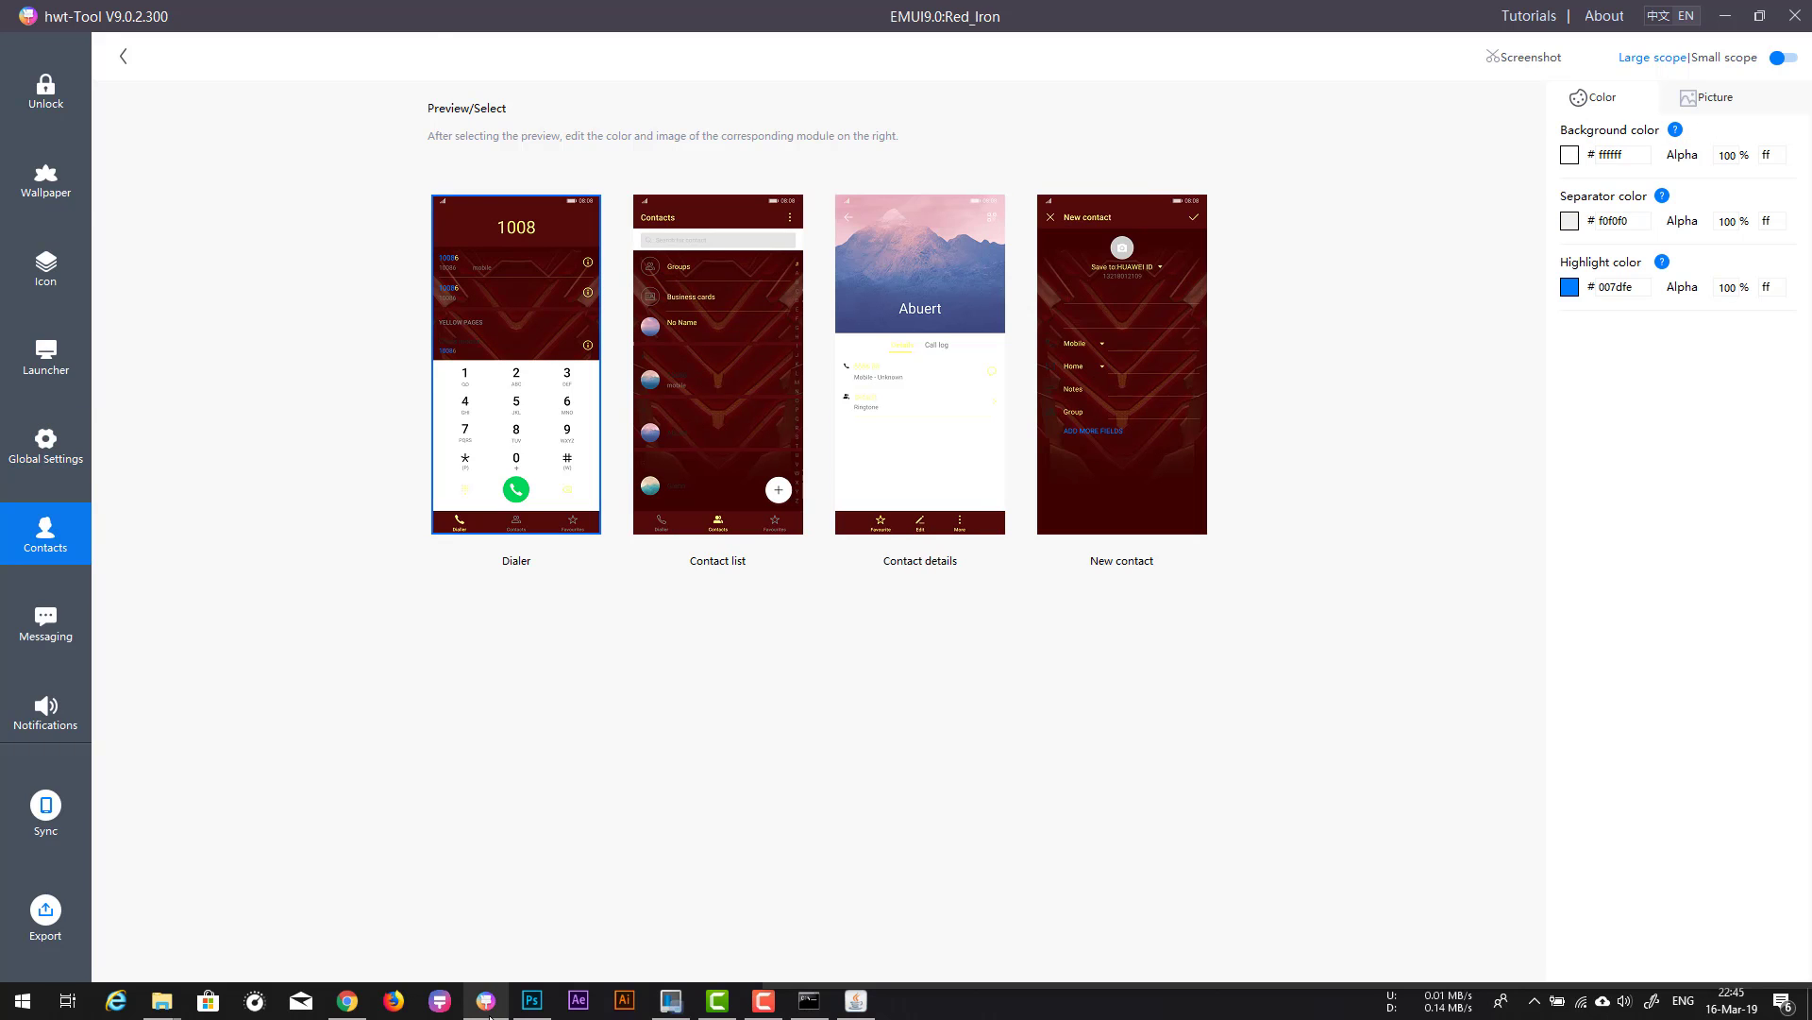
{"action": "key", "text": "Return"}
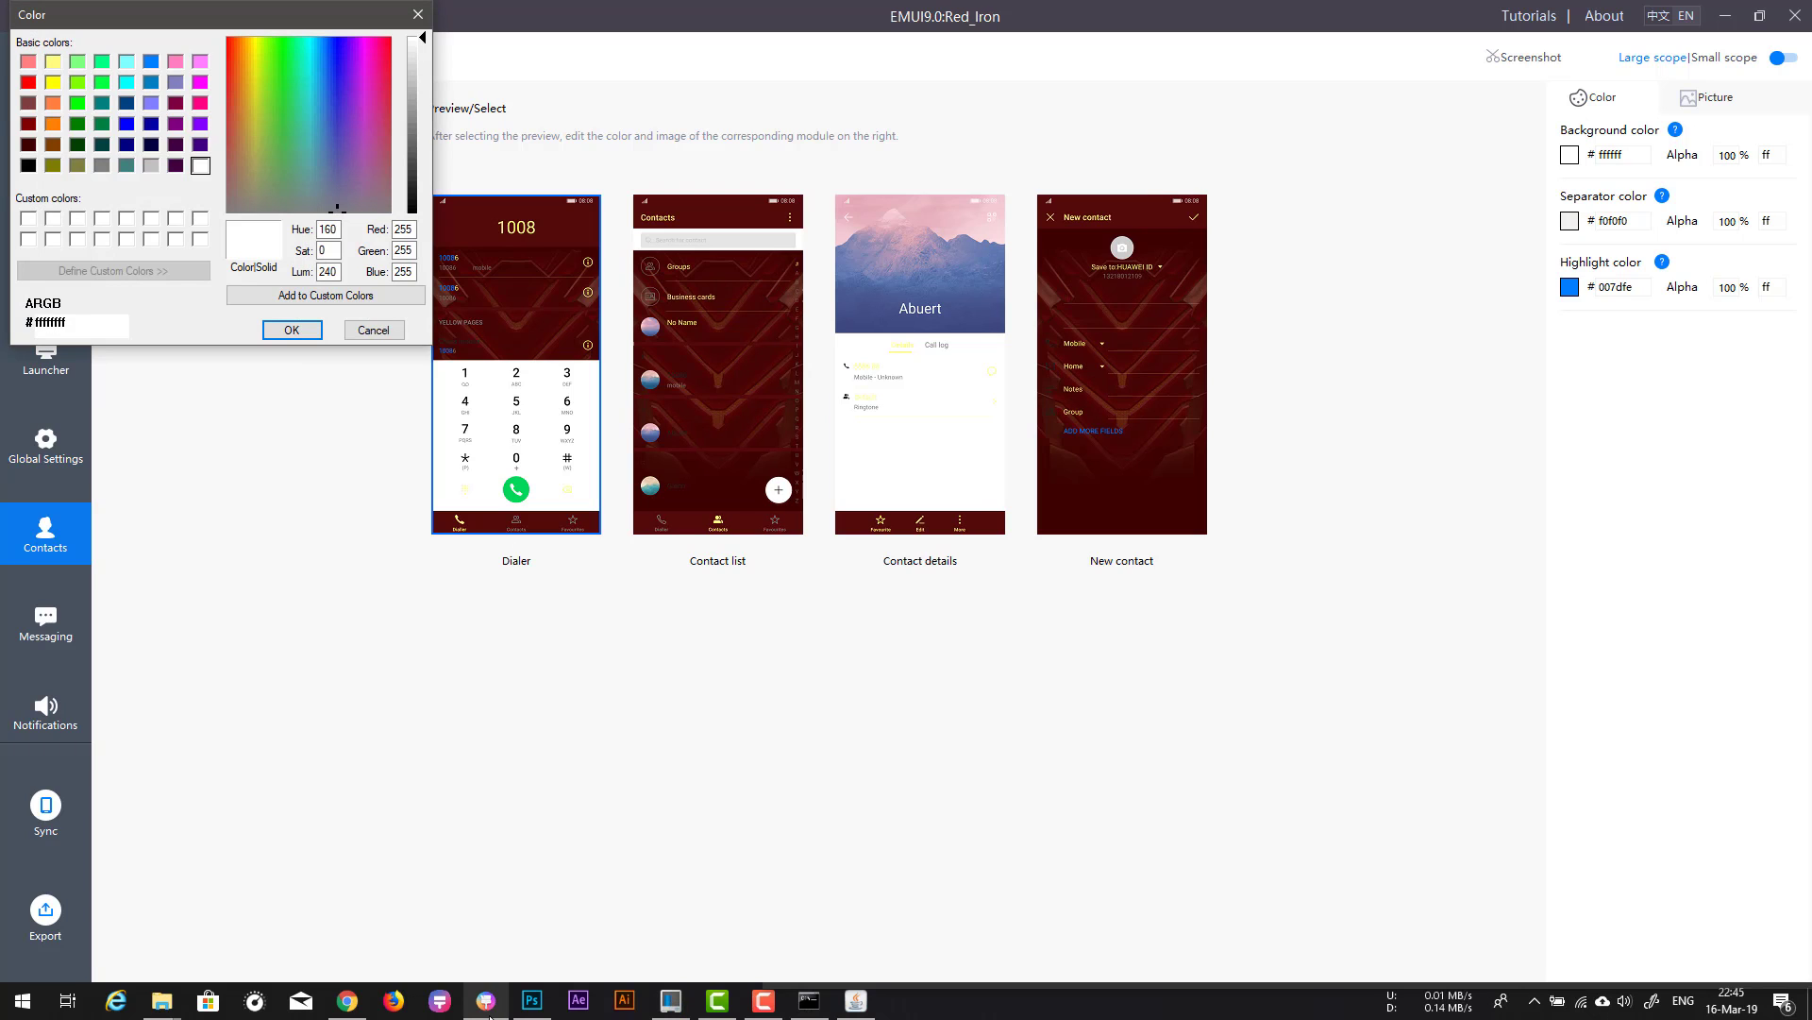
{"action": "key", "text": "Up"}
{"action": "key", "text": "Up"}
{"action": "key", "text": "Up"}
{"action": "key", "text": "Up"}
{"action": "key", "text": "Left"}
{"action": "key", "text": "Left"}
{"action": "key", "text": "Left"}
{"action": "key", "text": "Left"}
{"action": "key", "text": "Left"}
{"action": "key", "text": "Left"}
{"action": "key", "text": "Left"}
{"action": "key", "text": "Return"}
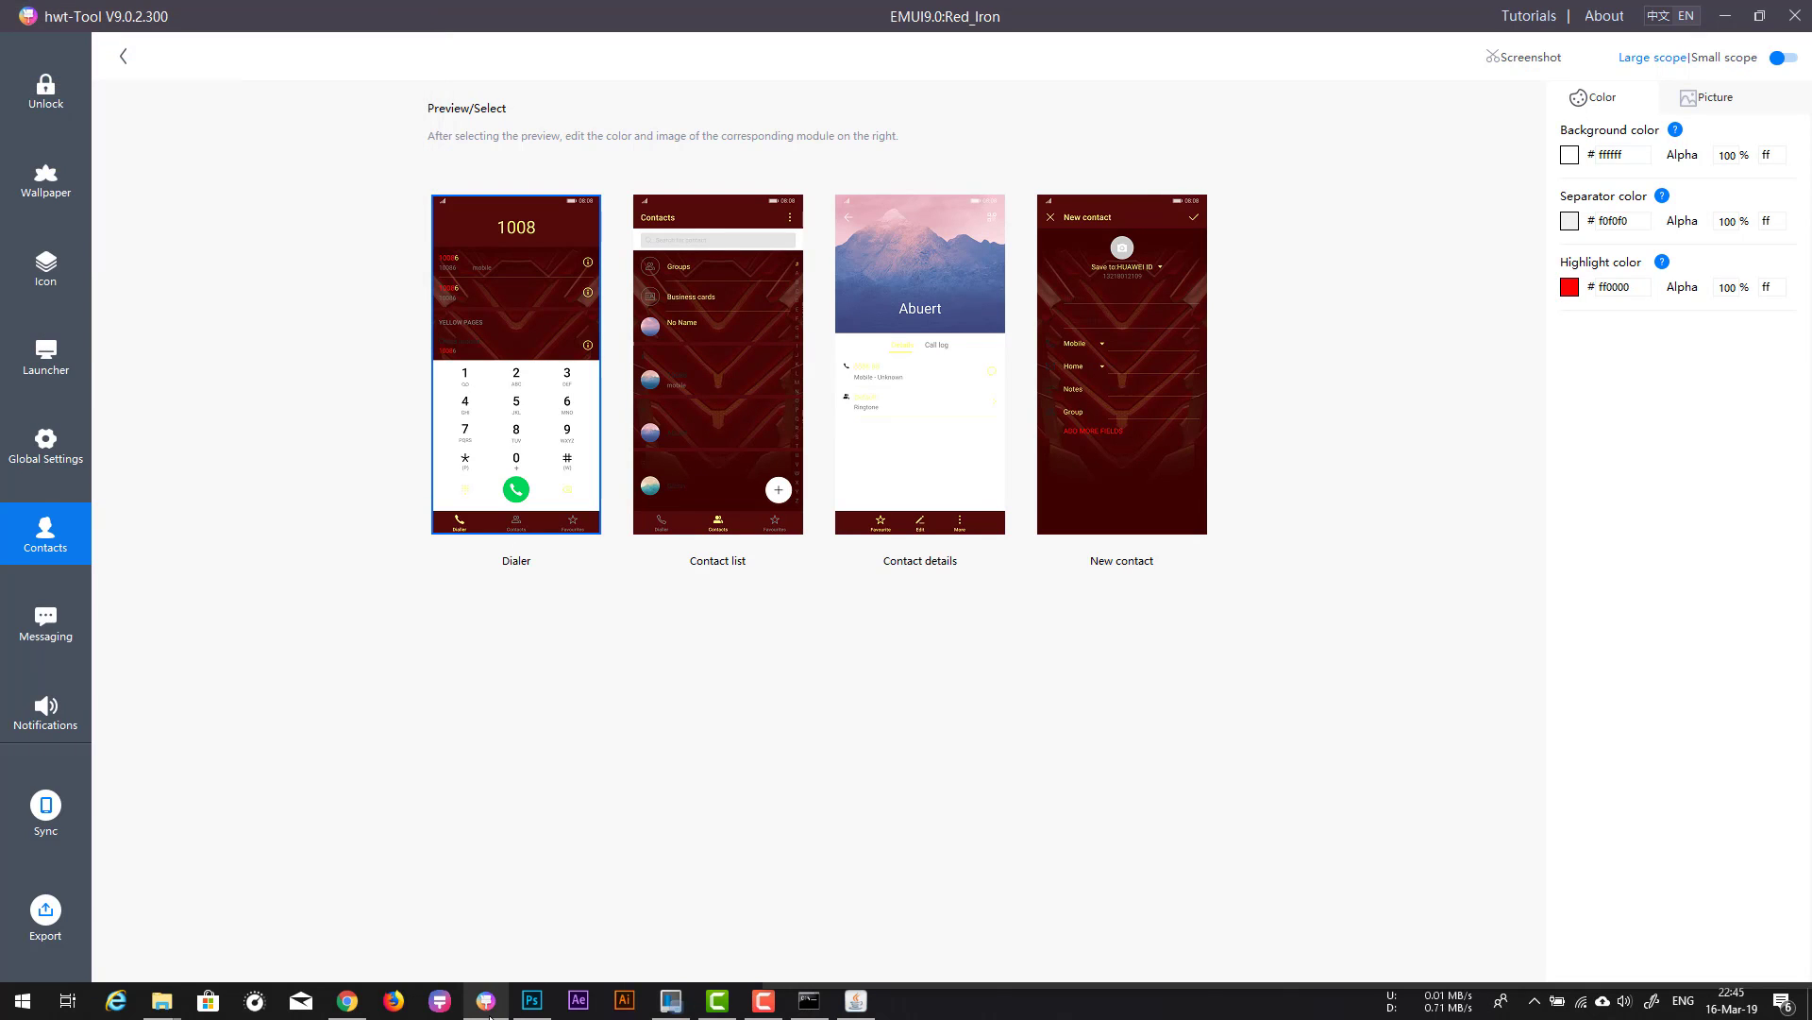
Step: Set the Dialer's separator color in the Contacts module to light yellow #ffff80
{"action": "key", "text": "Return"}
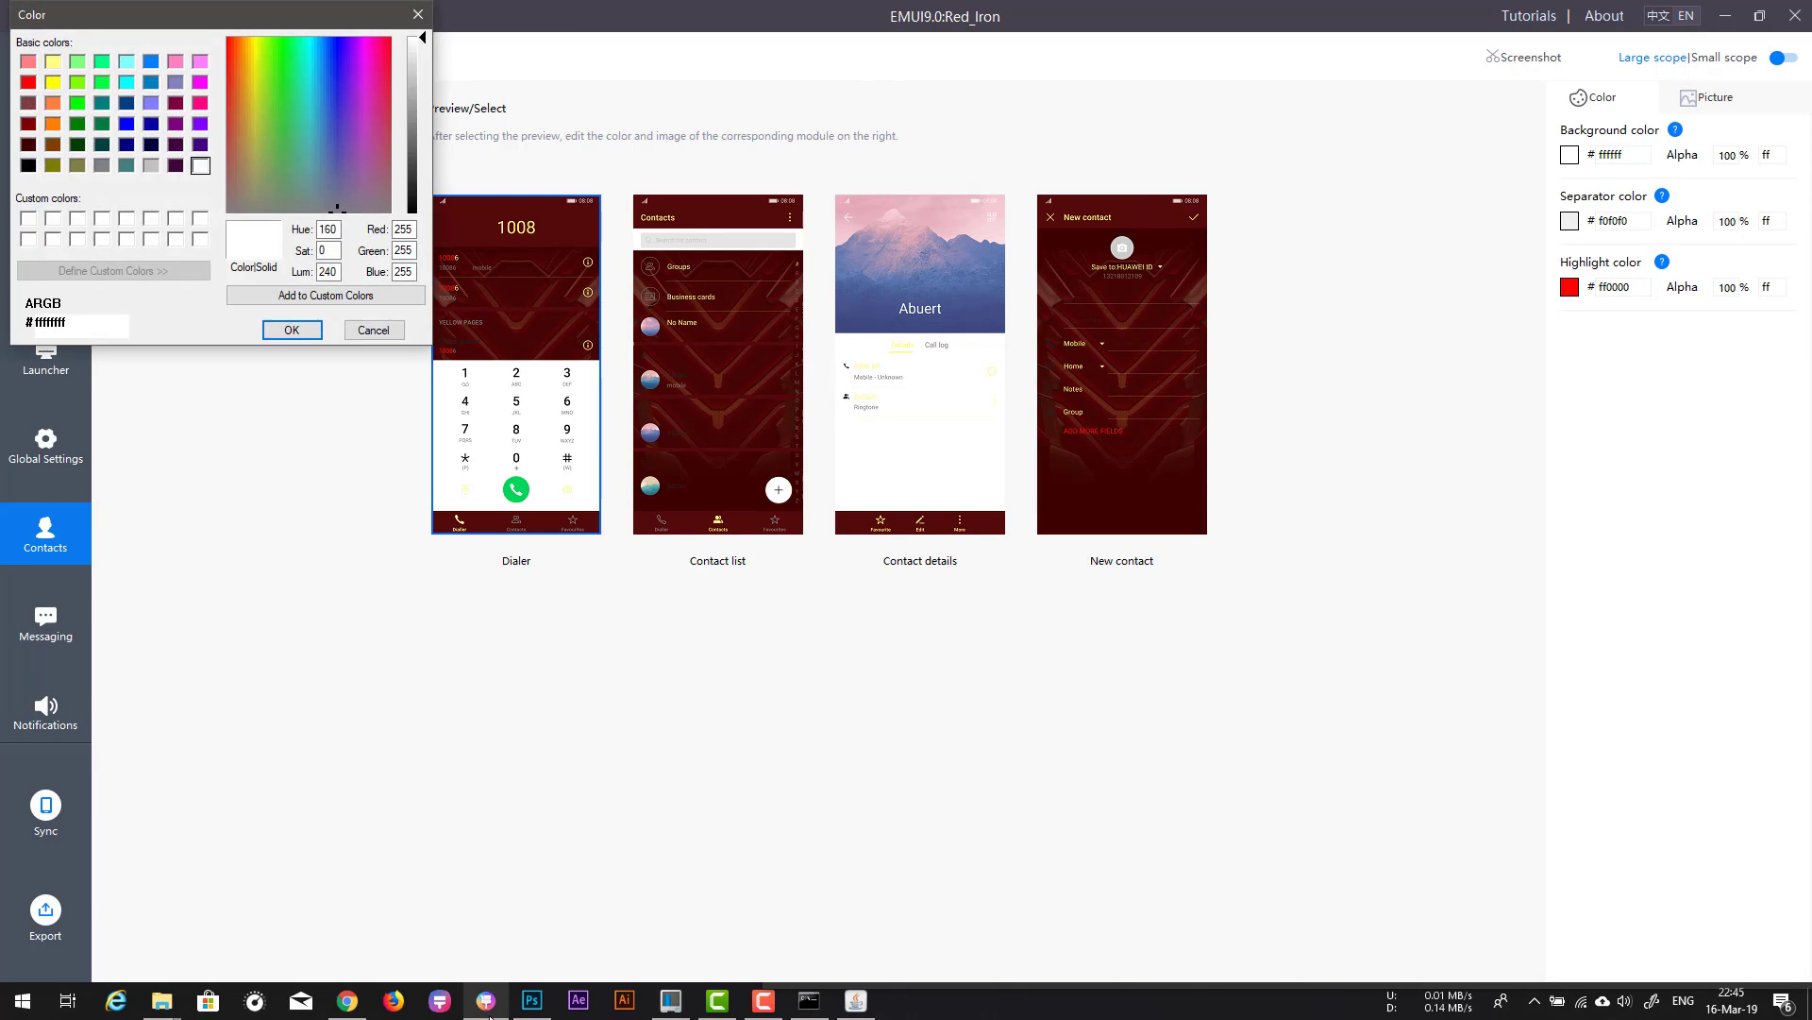
{"action": "key", "text": "Up"}
{"action": "key", "text": "Up"}
{"action": "key", "text": "Up"}
{"action": "key", "text": "Up"}
{"action": "key", "text": "Up"}
{"action": "key", "text": "Left"}
{"action": "key", "text": "Left"}
{"action": "key", "text": "Left"}
{"action": "key", "text": "Left"}
{"action": "key", "text": "Left"}
{"action": "key", "text": "Left"}
{"action": "key", "text": "Return"}
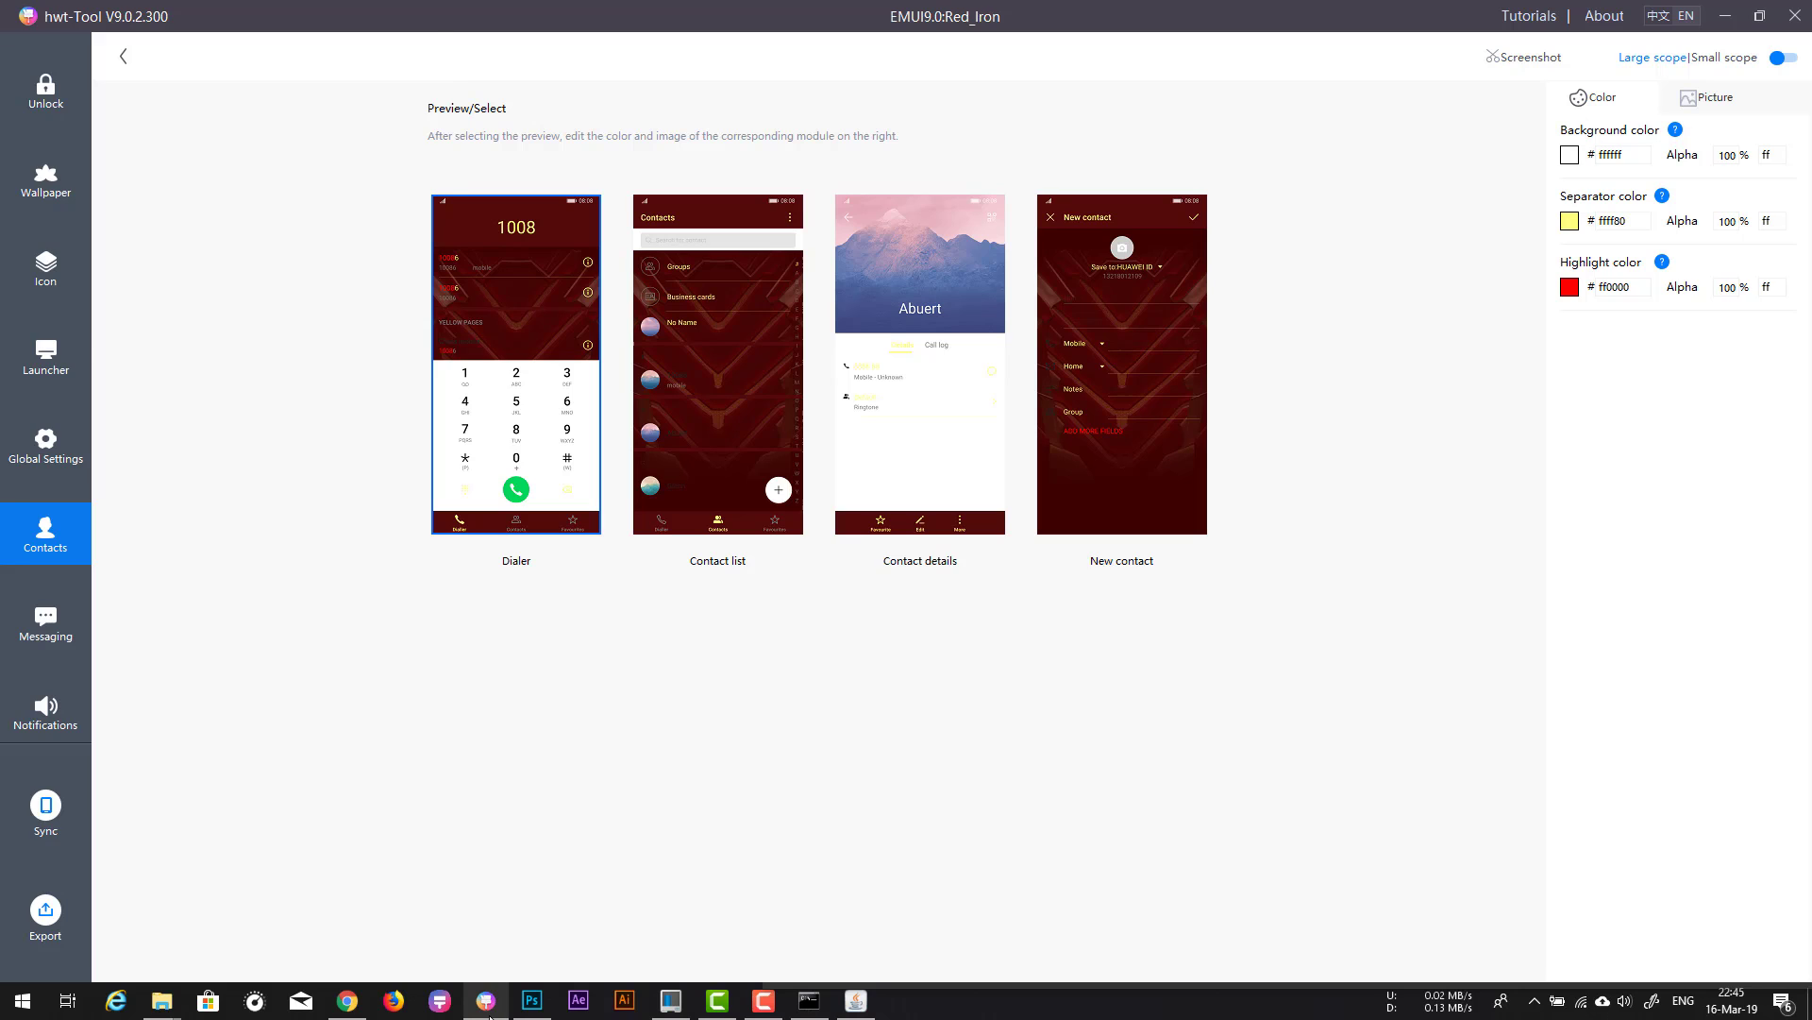
Step: Set the Dialer's background color in the Contacts module to dark red #820000
{"action": "key", "text": "Return"}
{"action": "key", "text": "Down"}
{"action": "key", "text": "Up"}
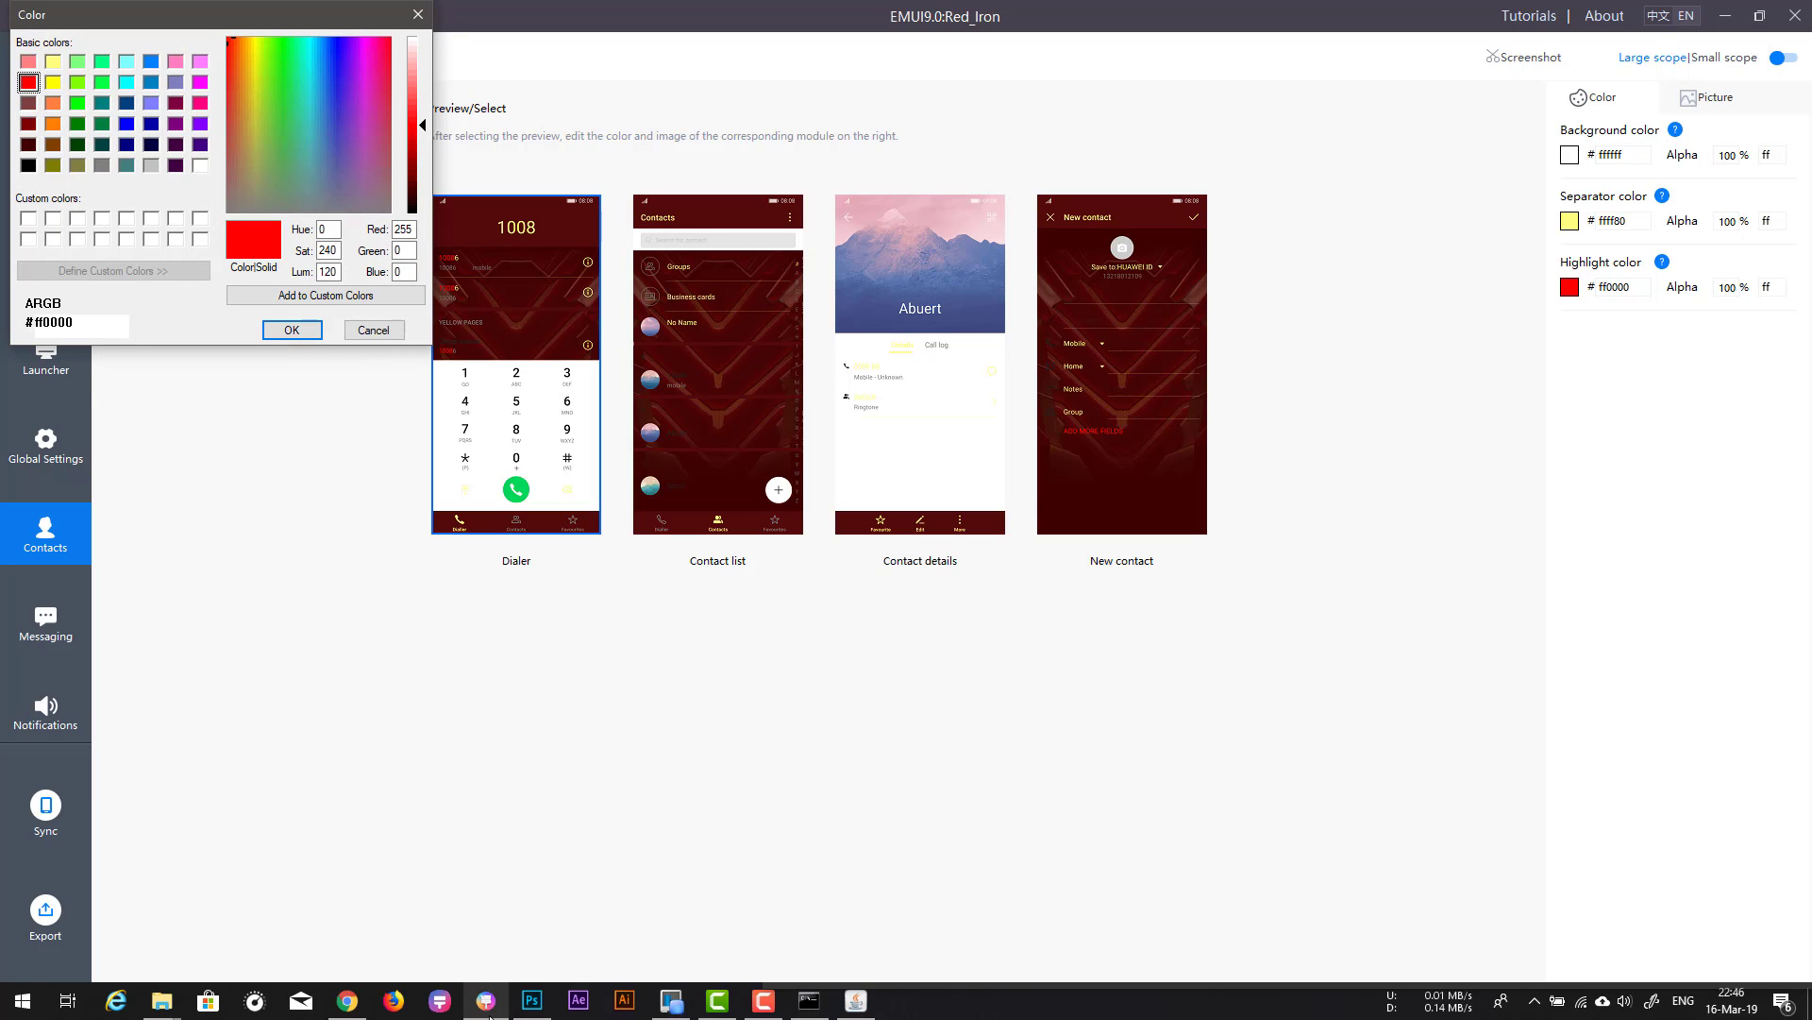
{"action": "key", "text": "Down"}
{"action": "key", "text": "Down"}
{"action": "key", "text": "Return"}
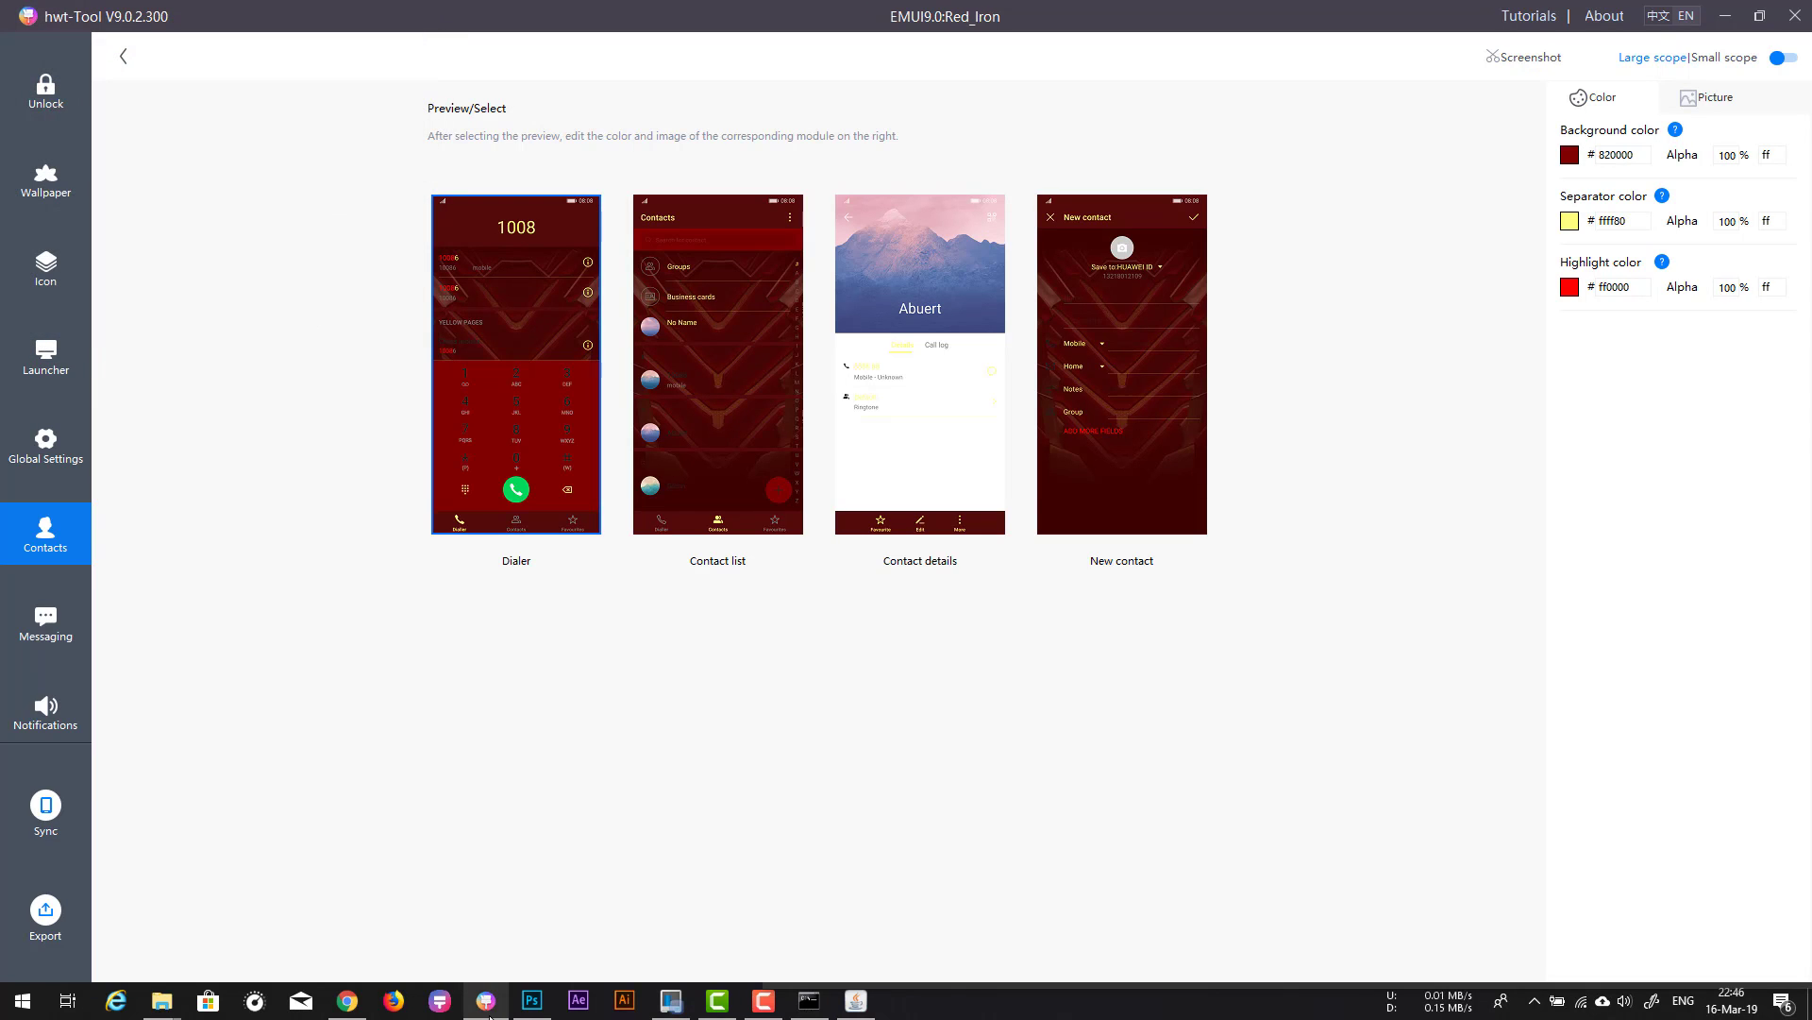
Step: Set the Dialer's background color in the Contacts module to a darker red, #620000
{"action": "key", "text": "Return"}
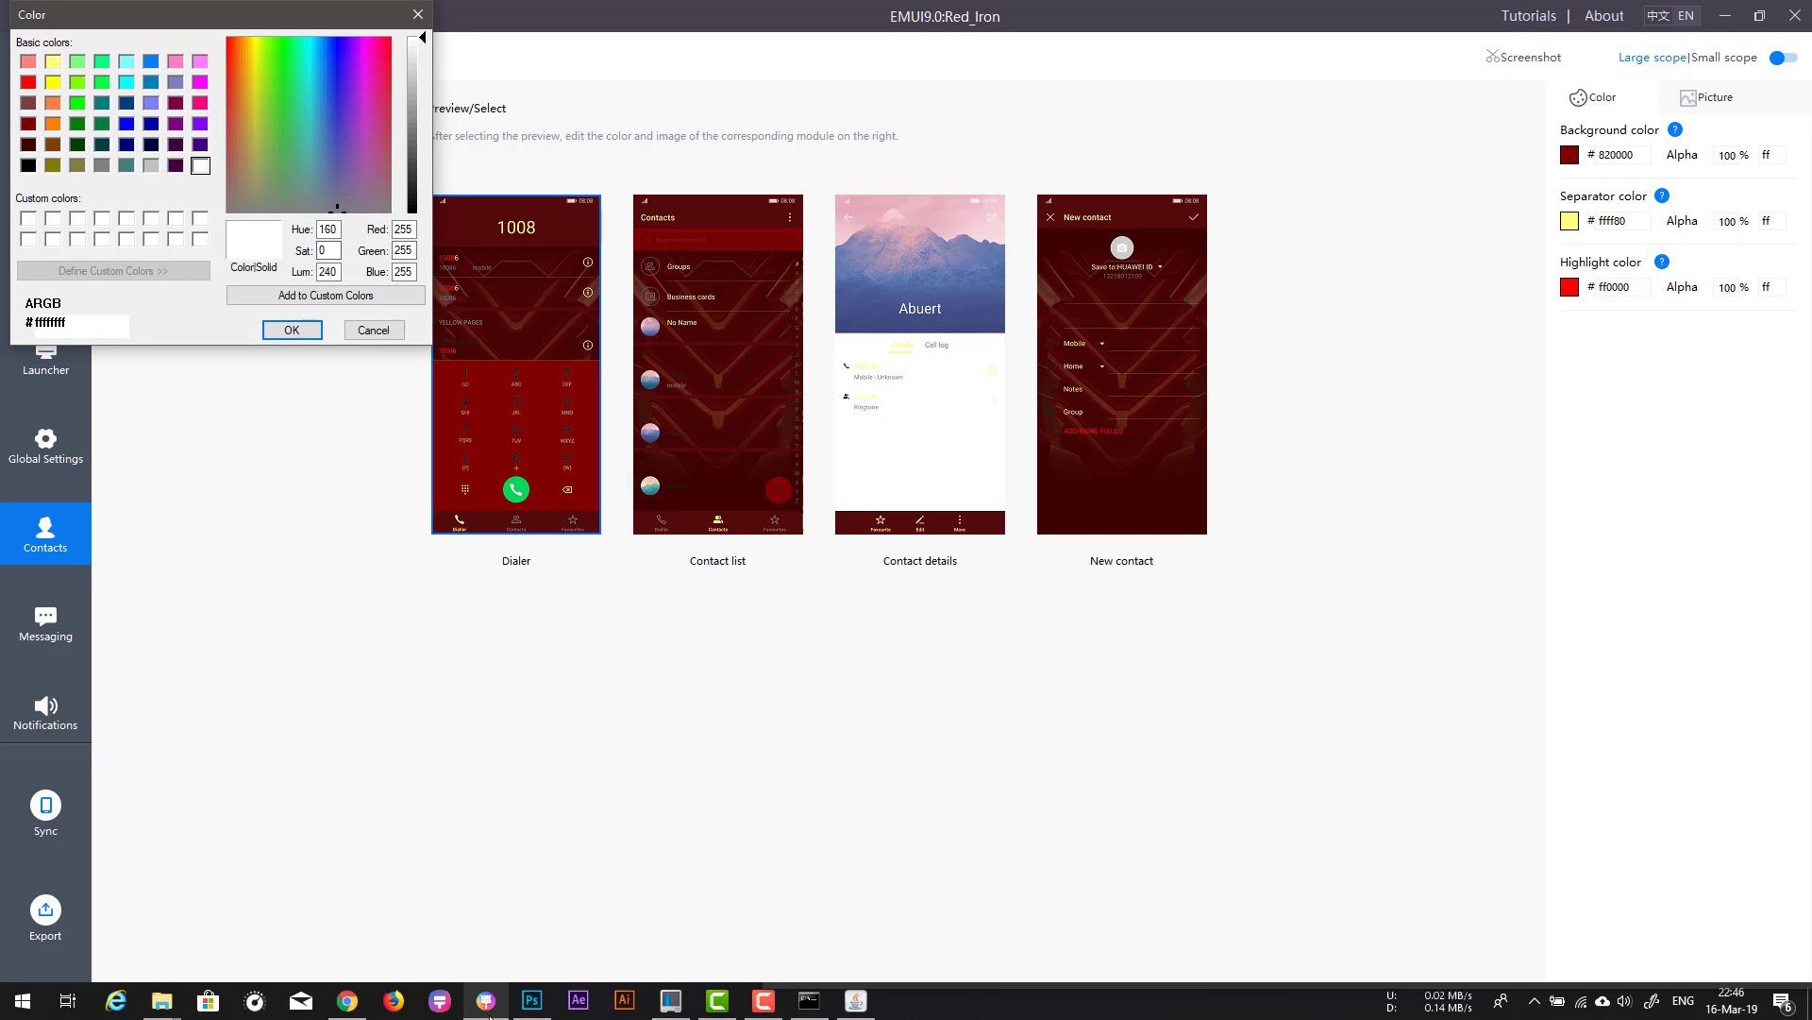
{"action": "left_click", "coordinate": [29, 82]}
{"action": "left_click", "coordinate": [414, 179]}
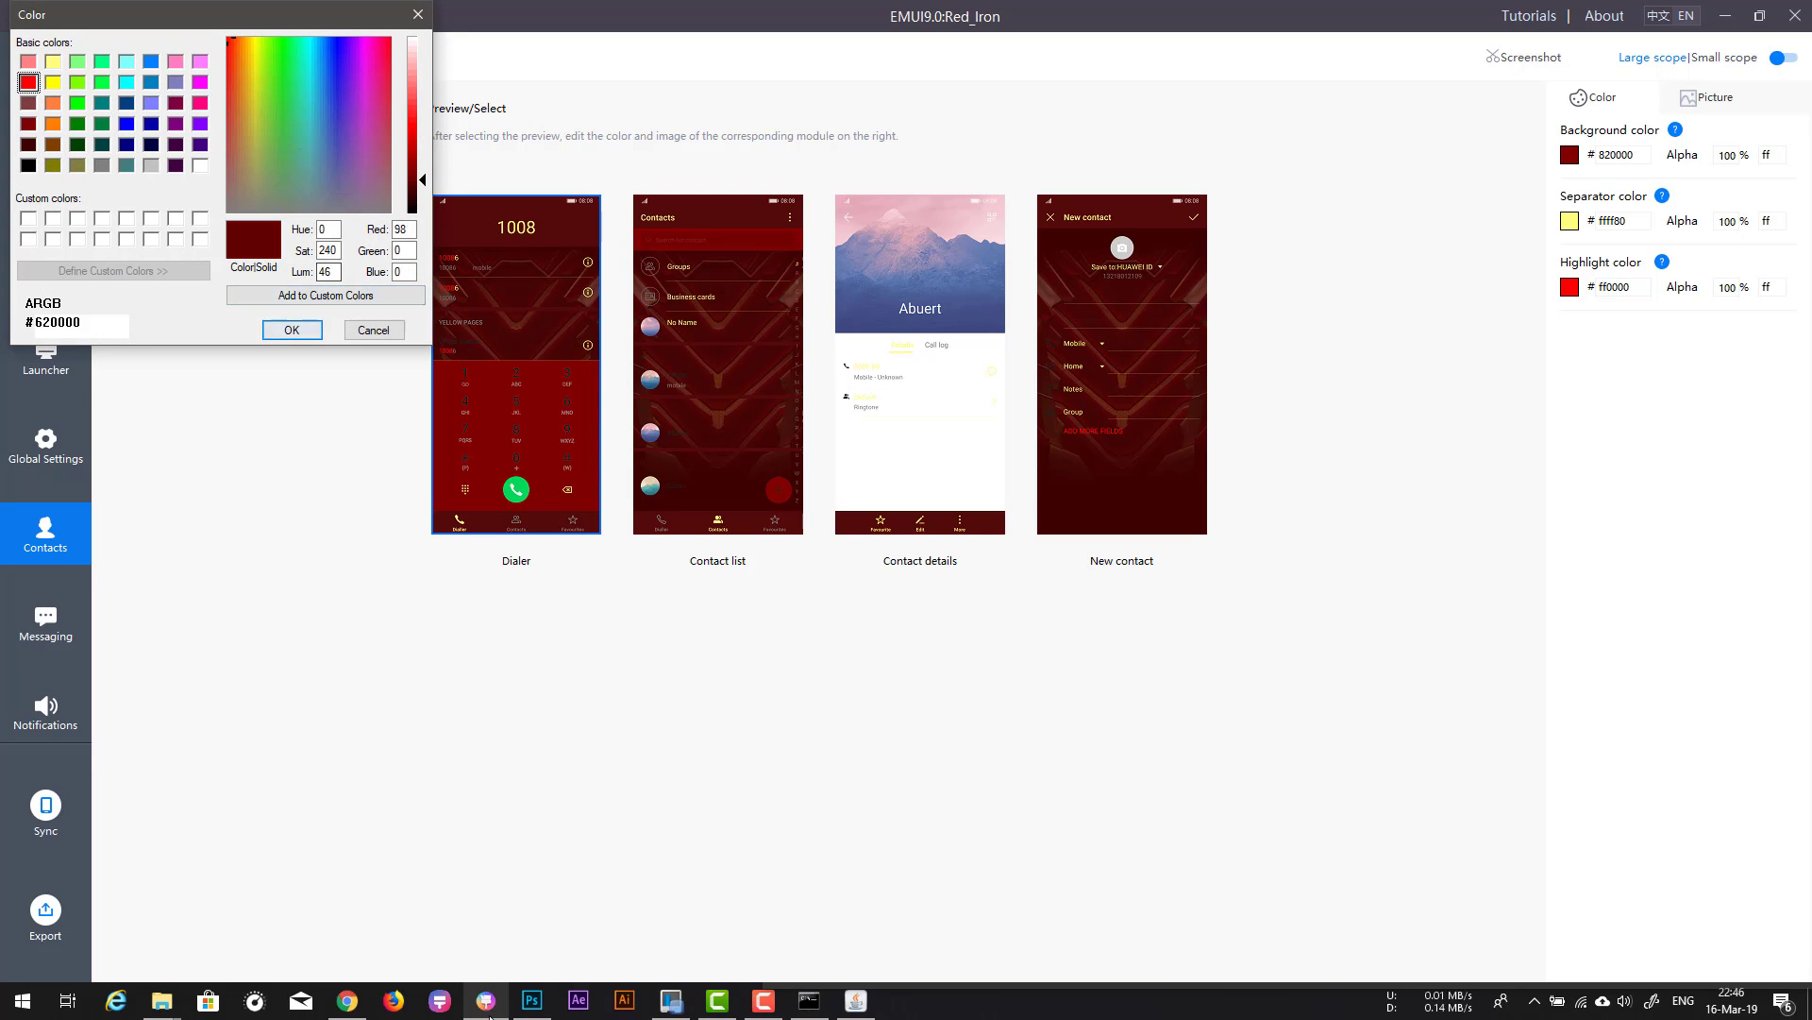
{"action": "left_click", "coordinate": [292, 330]}
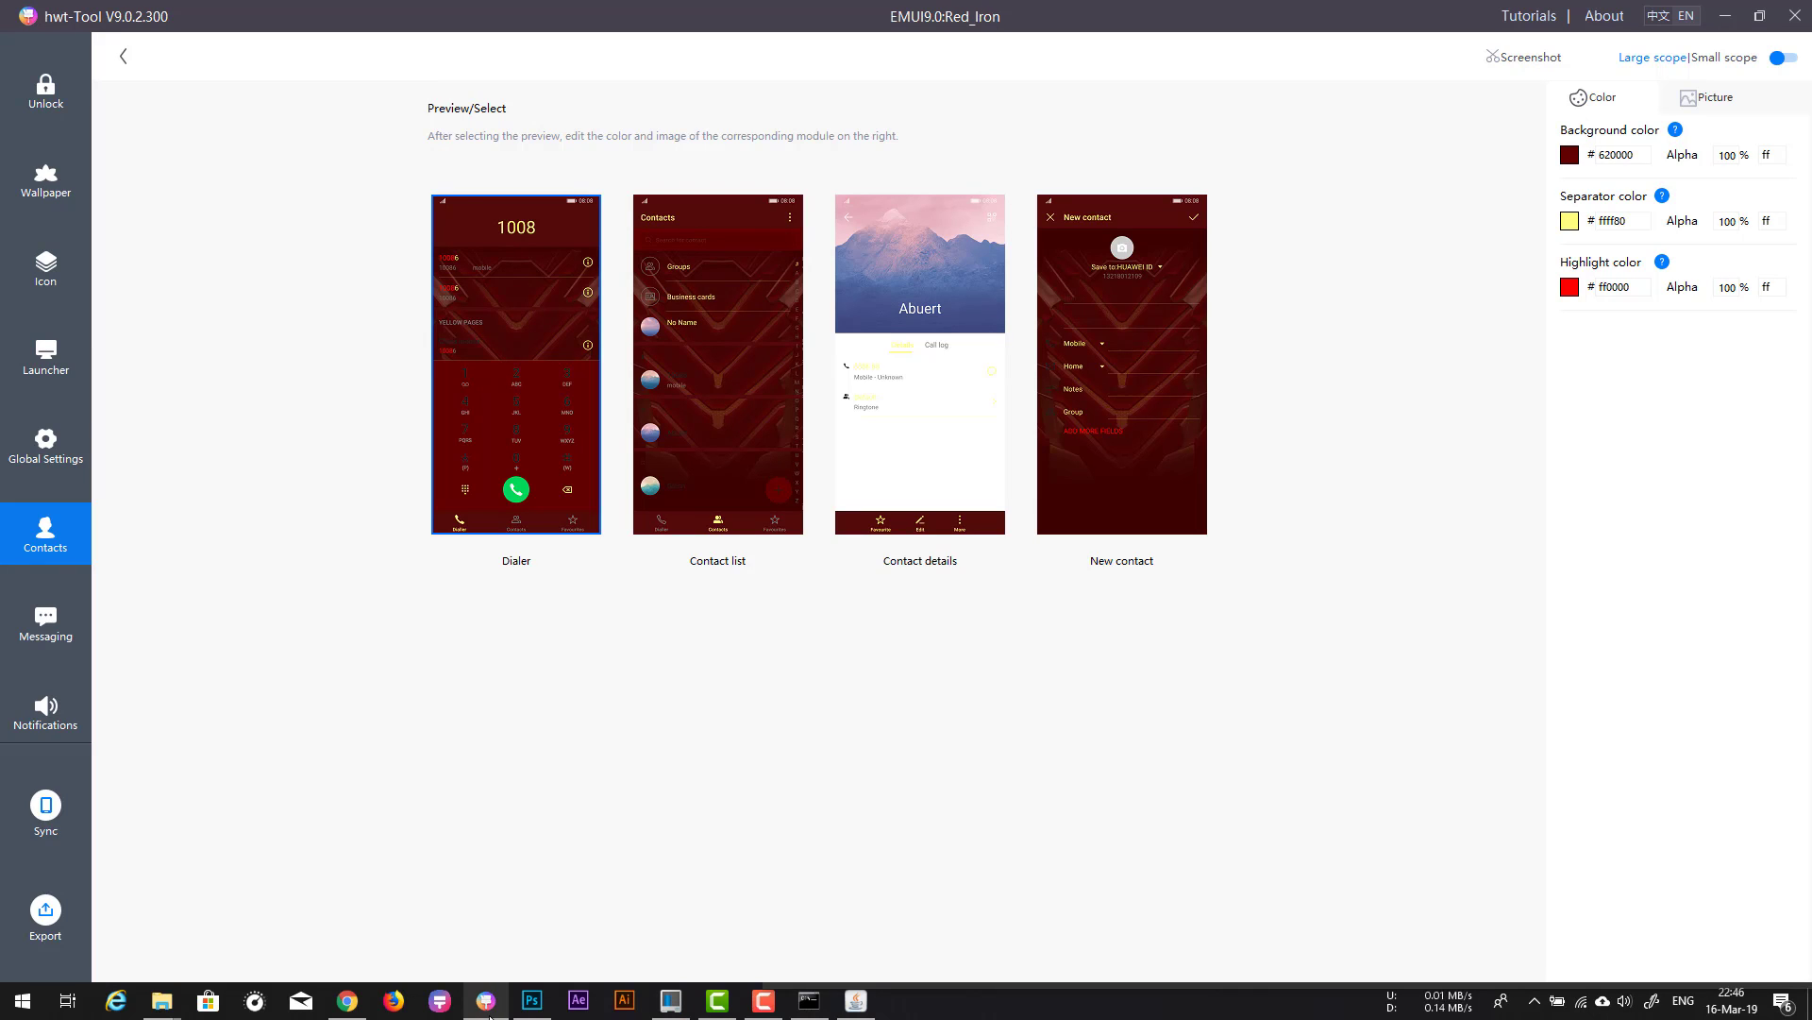
Step: Set the Contact list's first-level icon text color in the Contacts module to #ffff80
{"action": "key", "text": "Right"}
{"action": "key", "text": "Return"}
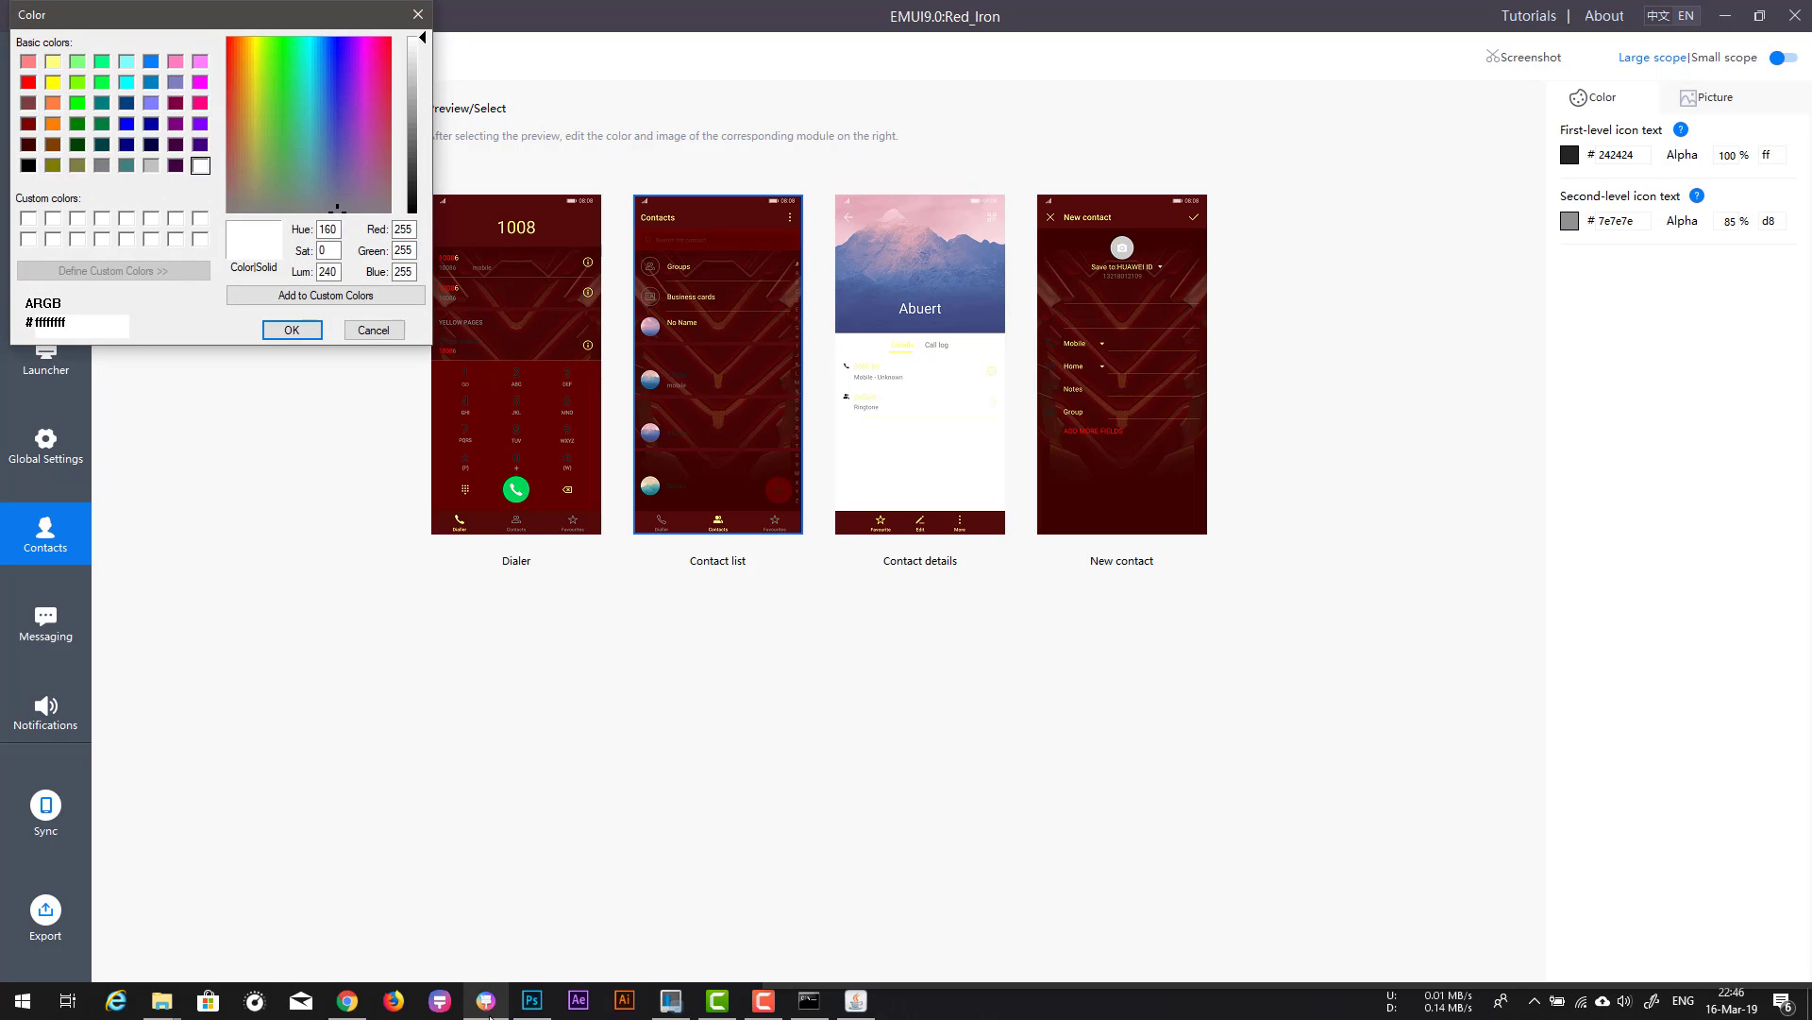
{"action": "key", "text": "Return"}
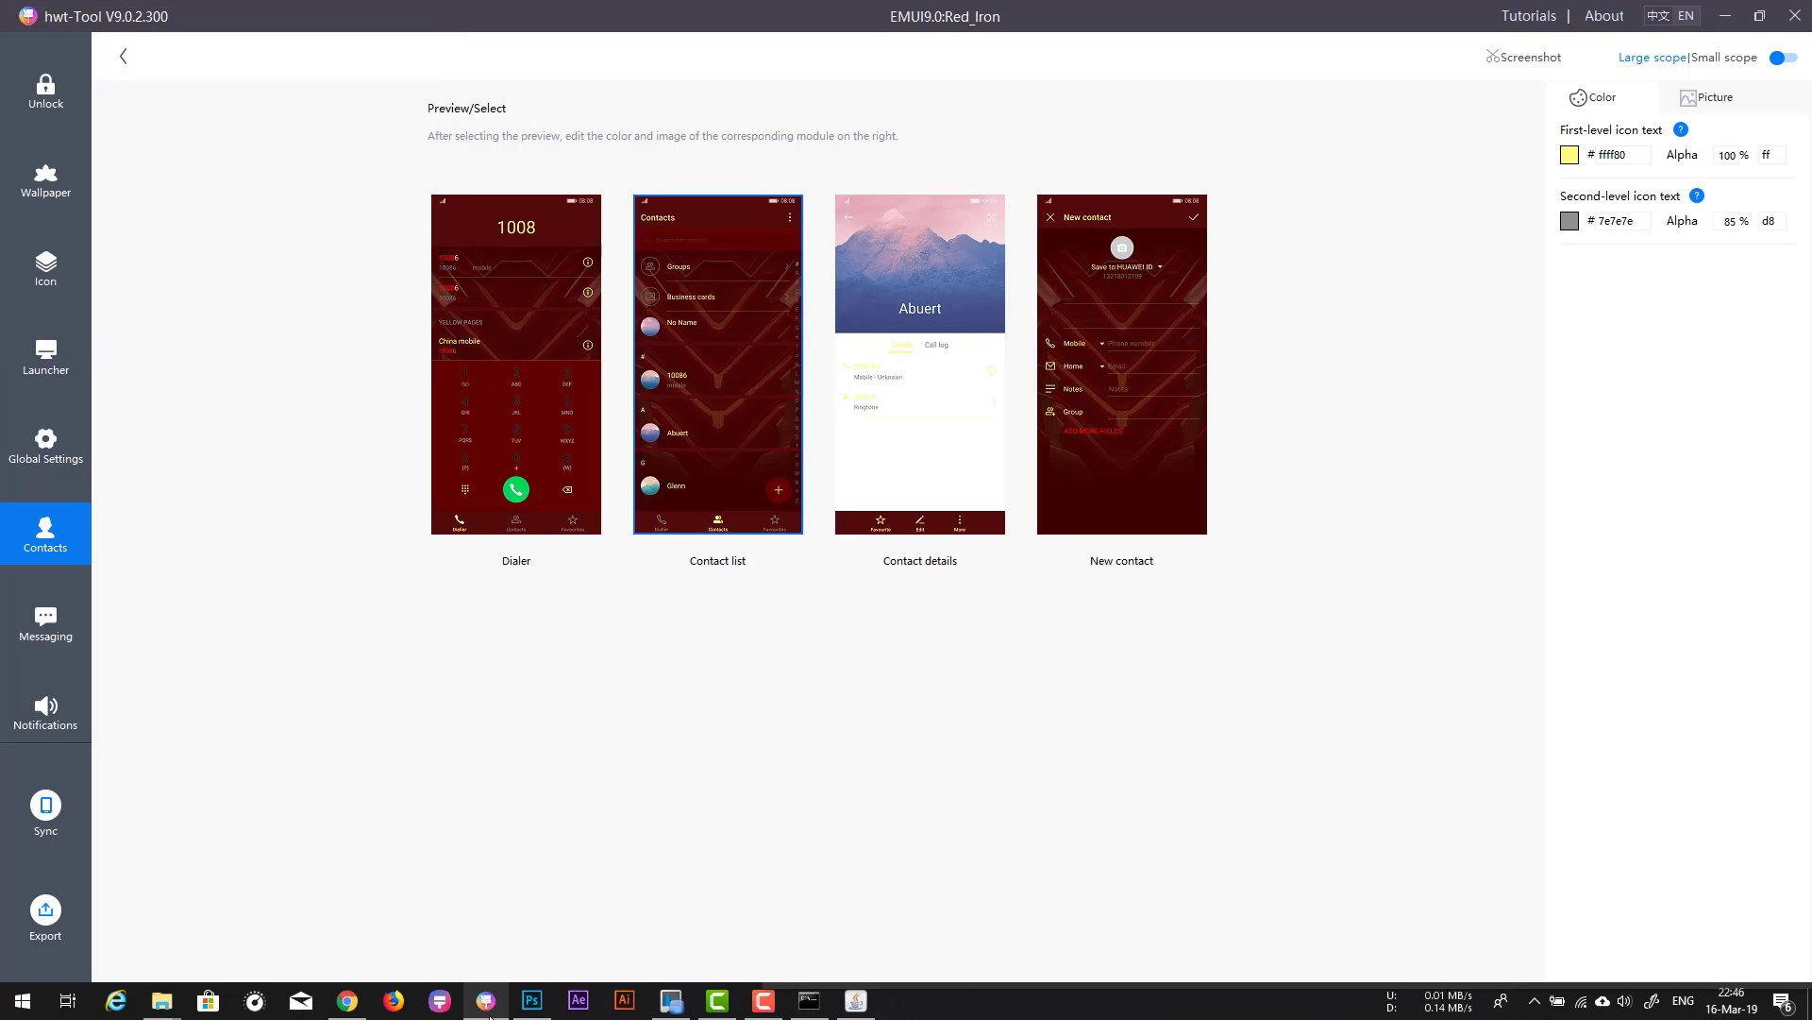
Step: Set the Contact list's second-level icon text color to #ff0000 and apply the dark red 9-patch image as the Contact details background
{"action": "key", "text": "Return"}
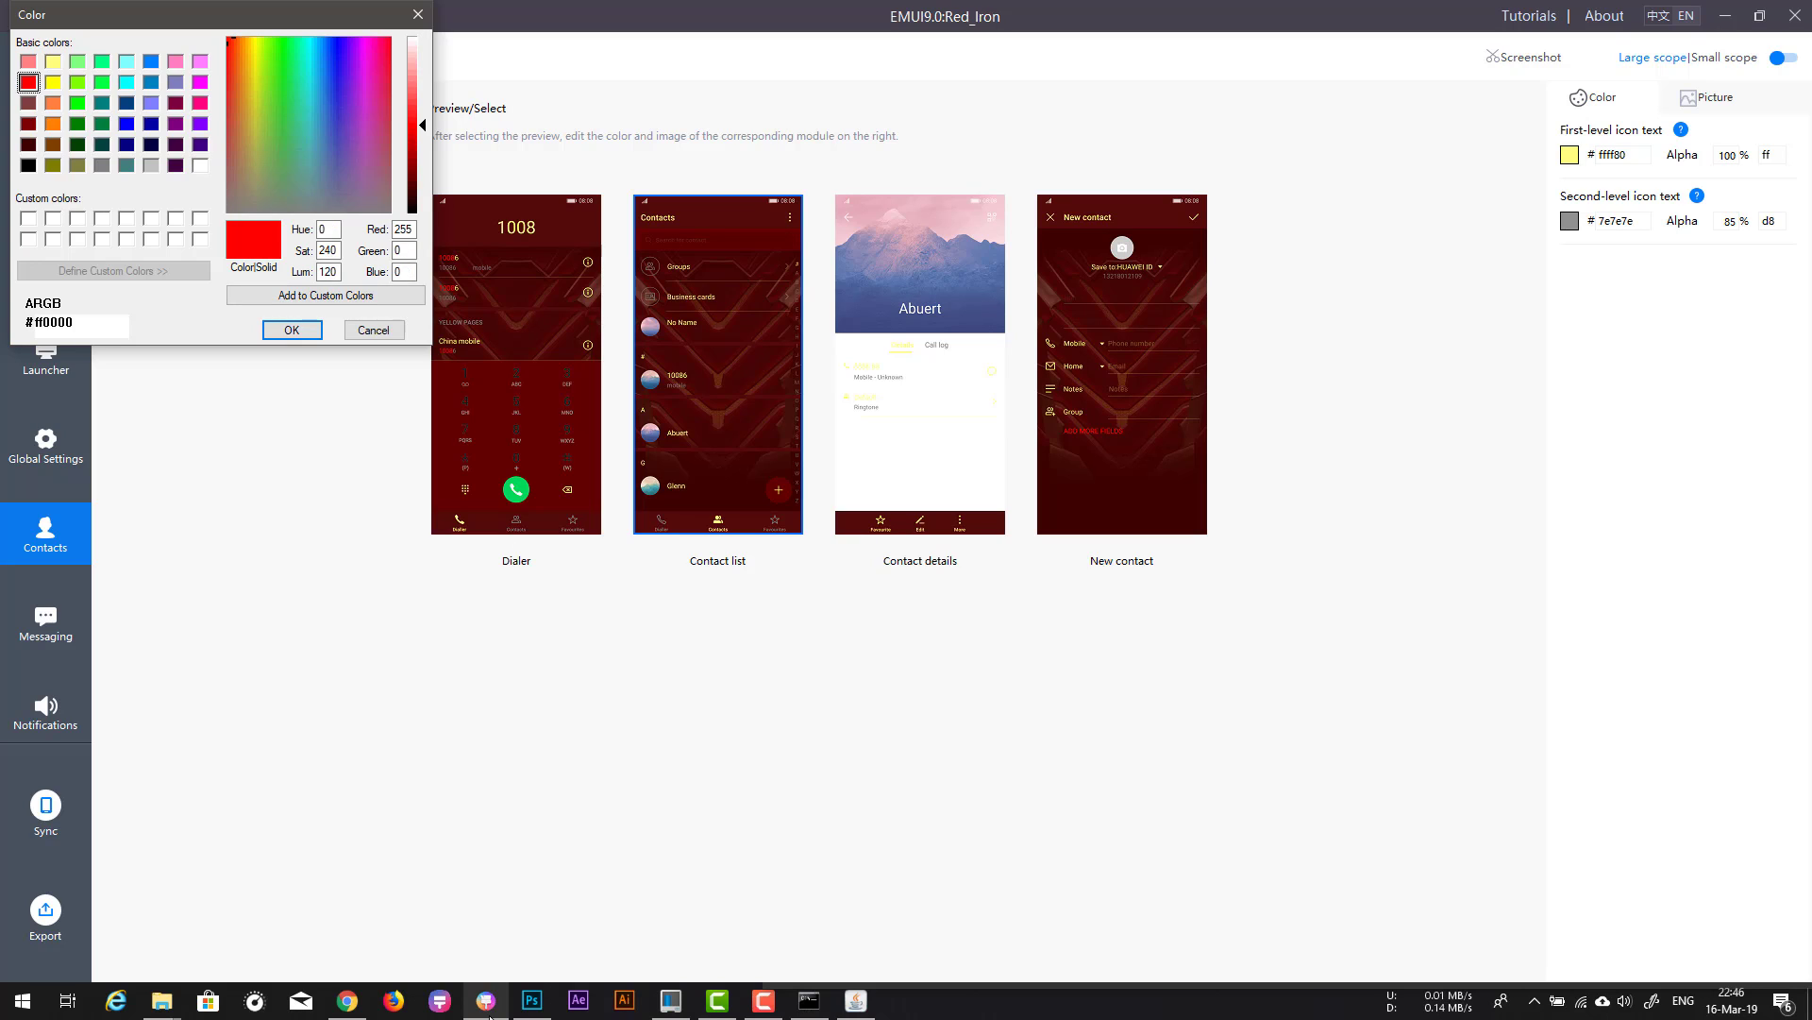
{"action": "key", "text": "Return"}
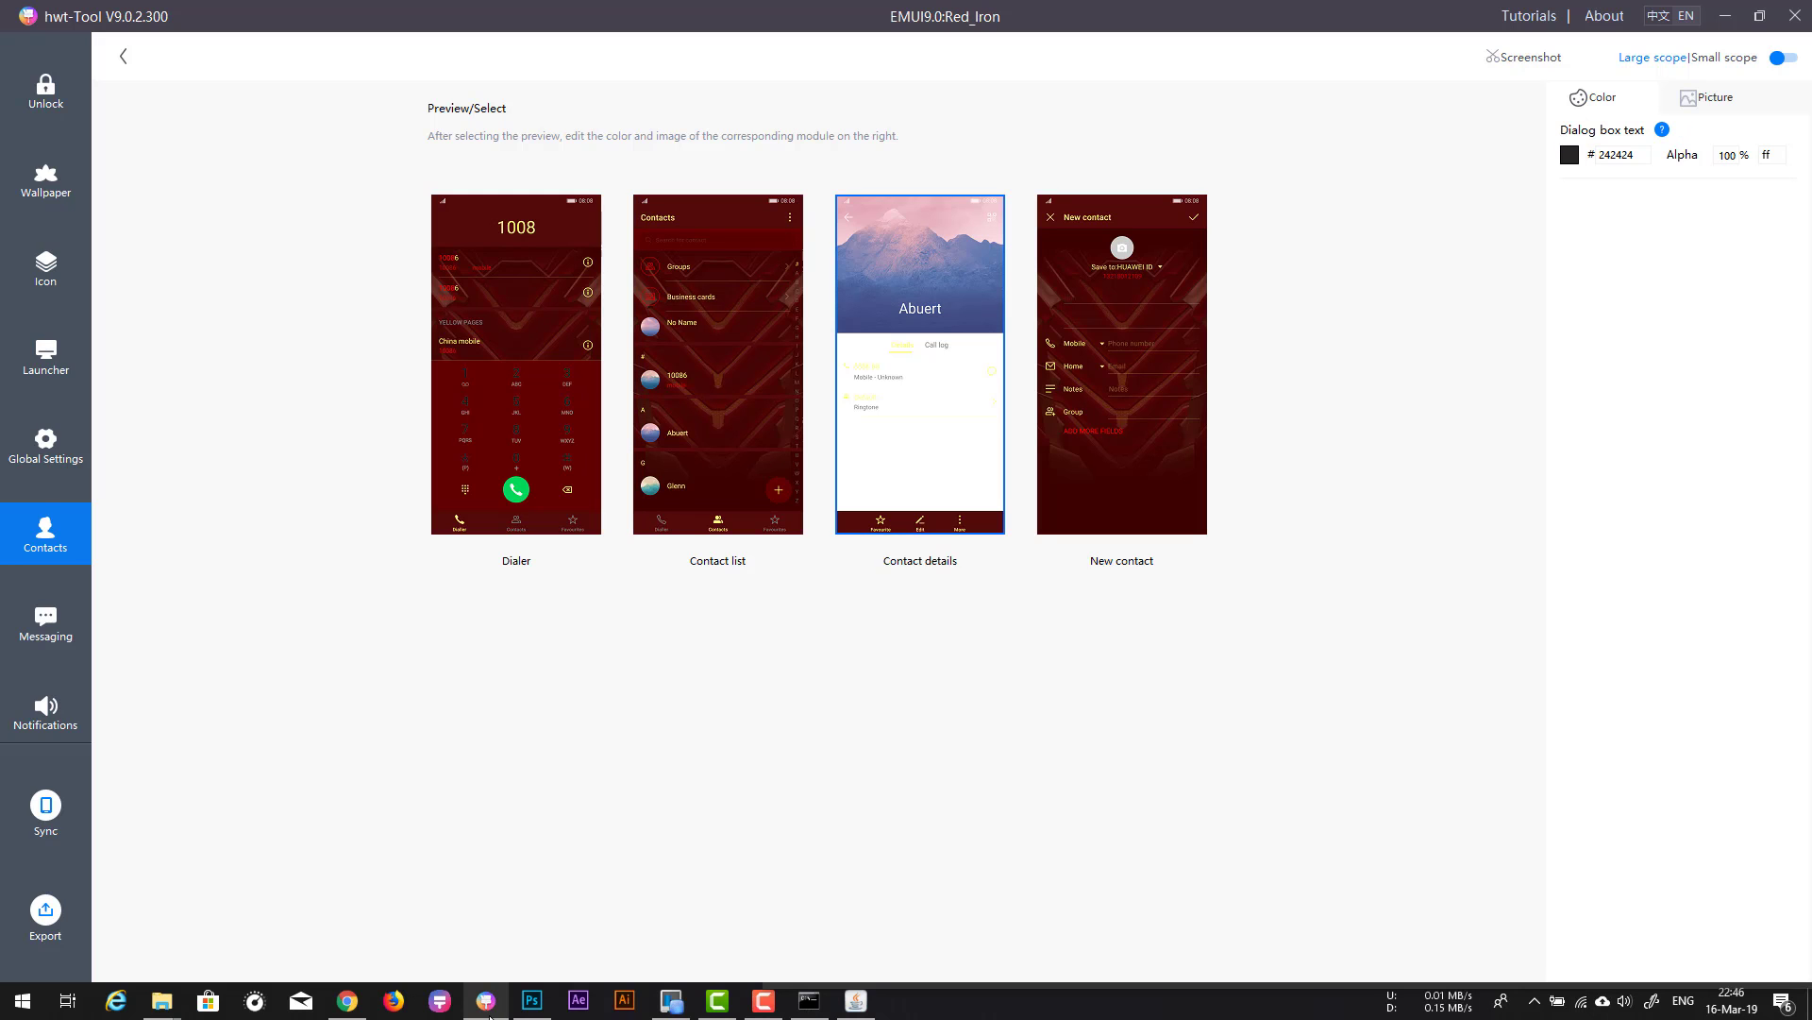
{"action": "key", "text": "Escape"}
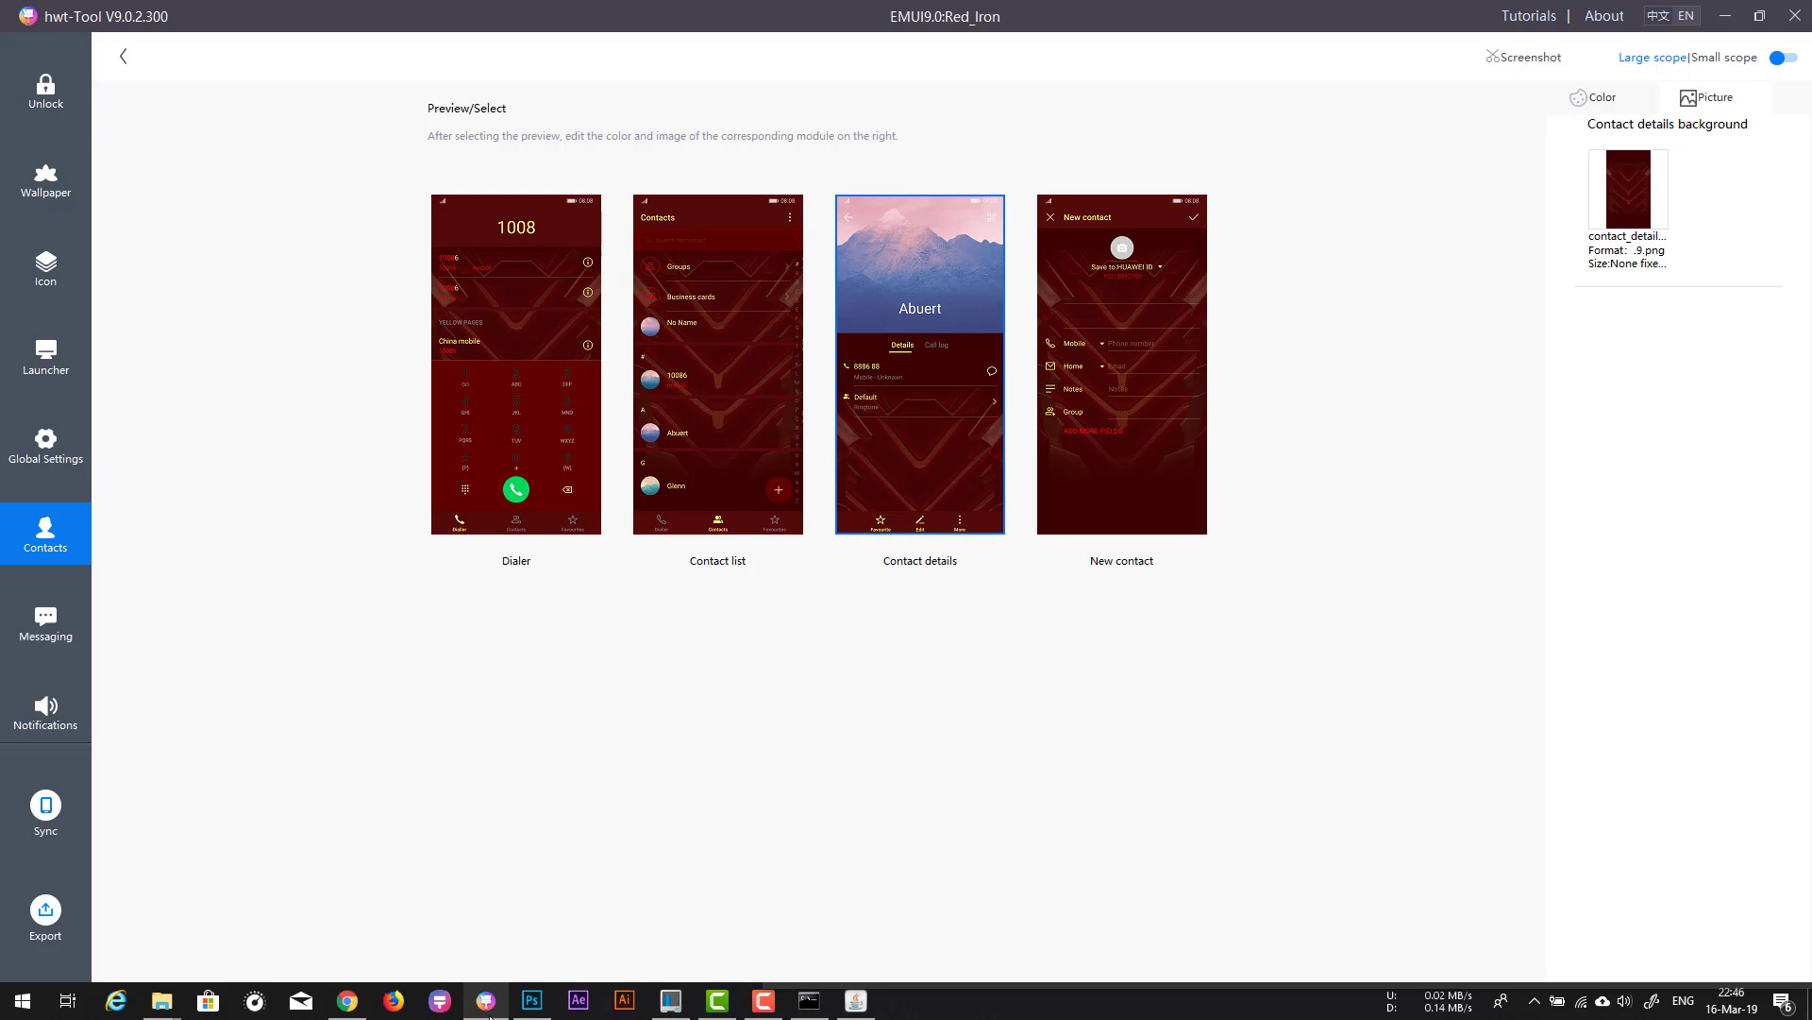
Step: Review the color settings of the New contact and Dialer screens in the Contacts module
{"action": "key", "text": "Right"}
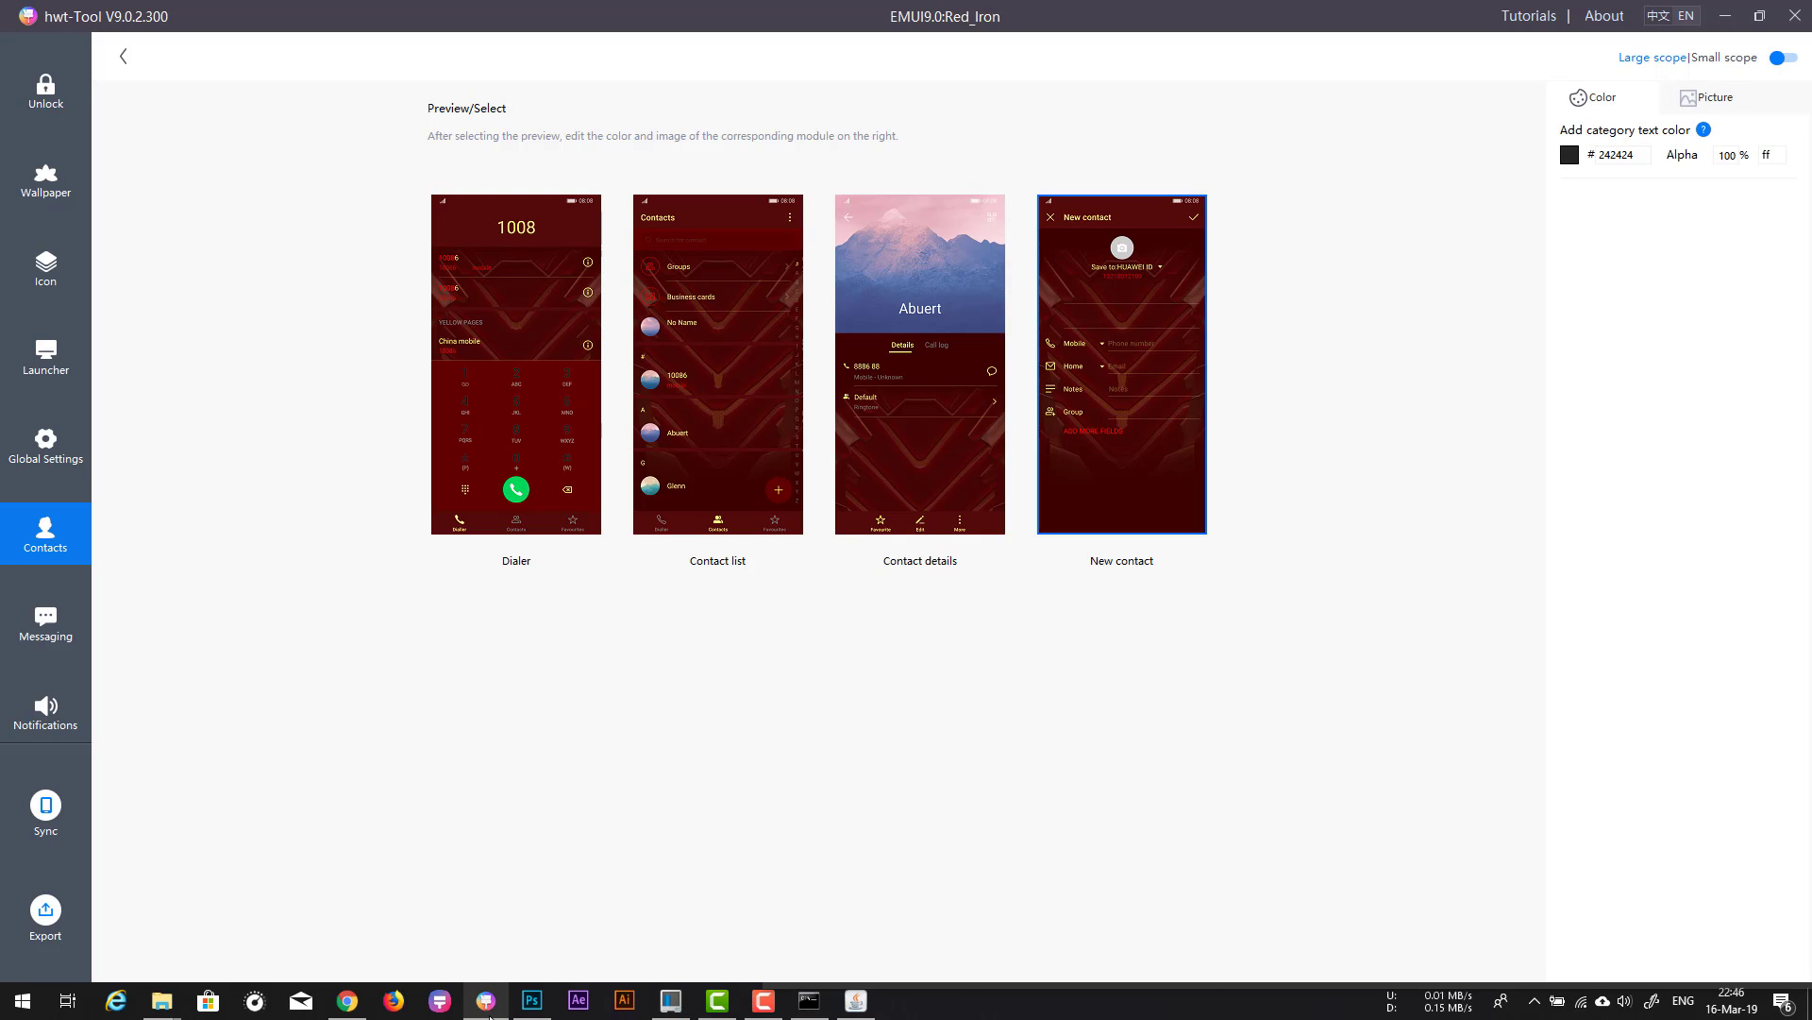
{"action": "key", "text": "Left"}
{"action": "key", "text": "Left"}
{"action": "key", "text": "Left"}
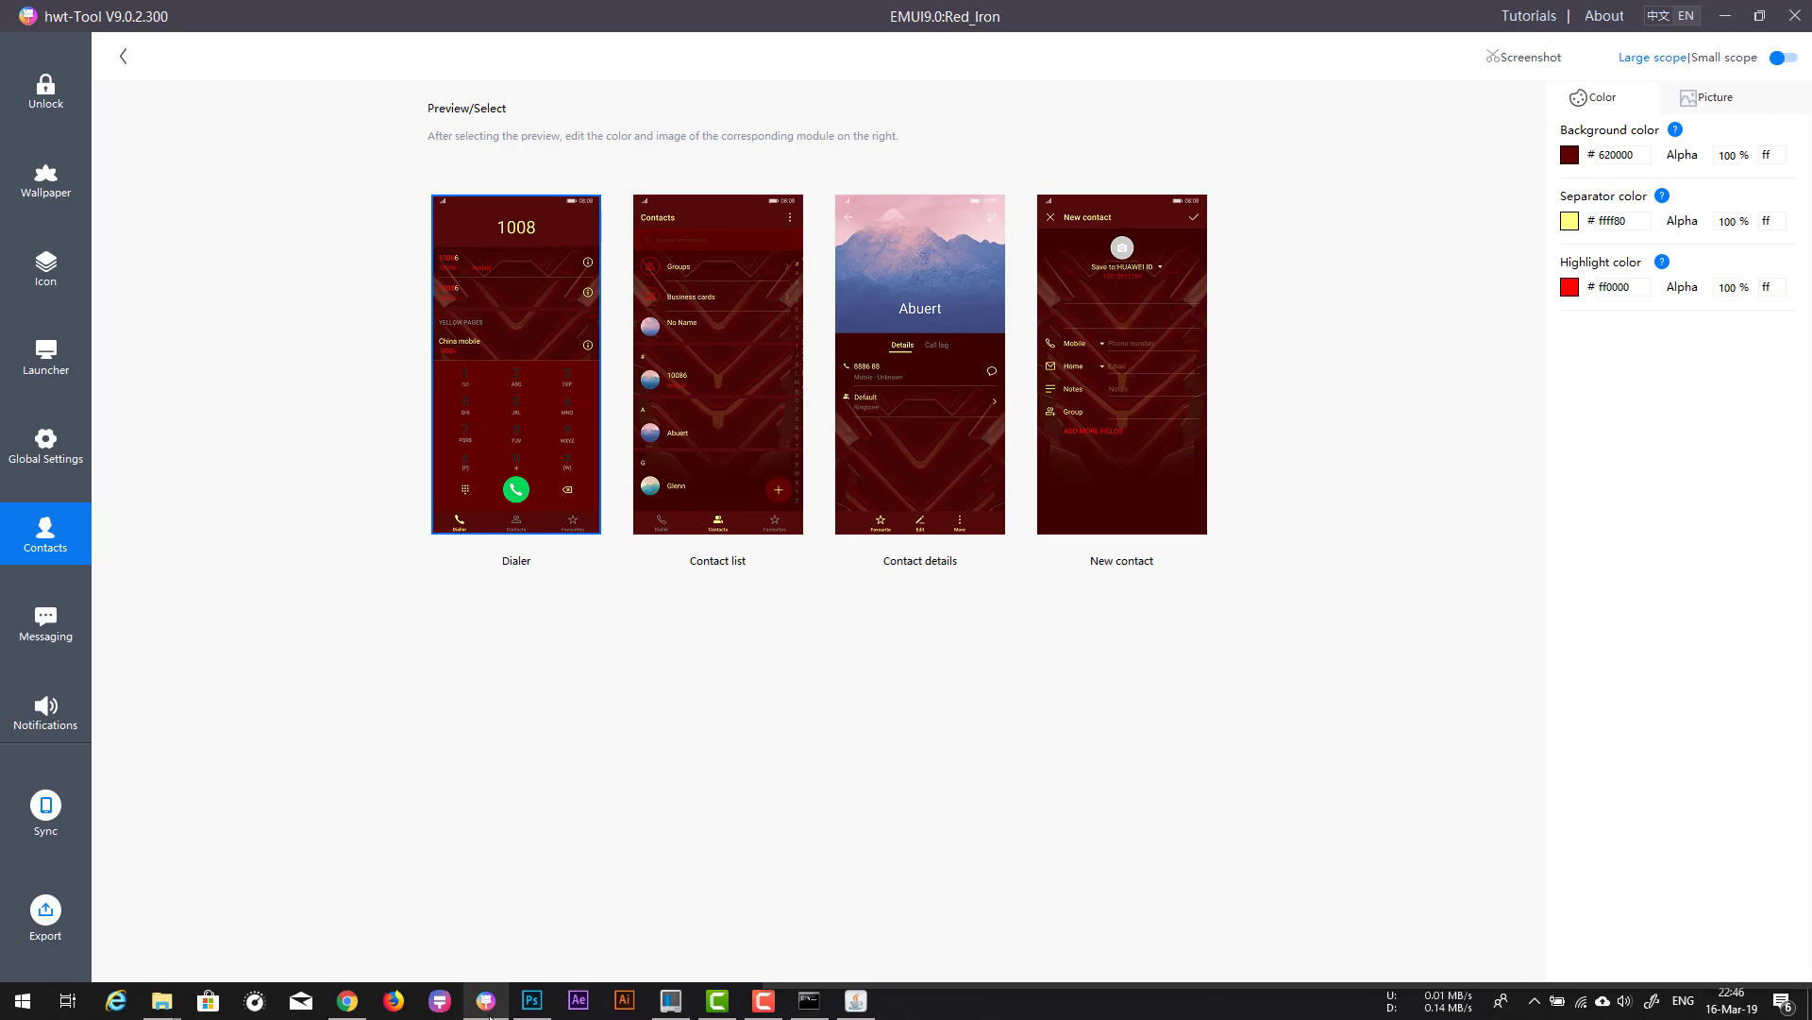
Step: Set the MMS list's background color in the Messaging module to dark red #840000
{"action": "key", "text": "Down"}
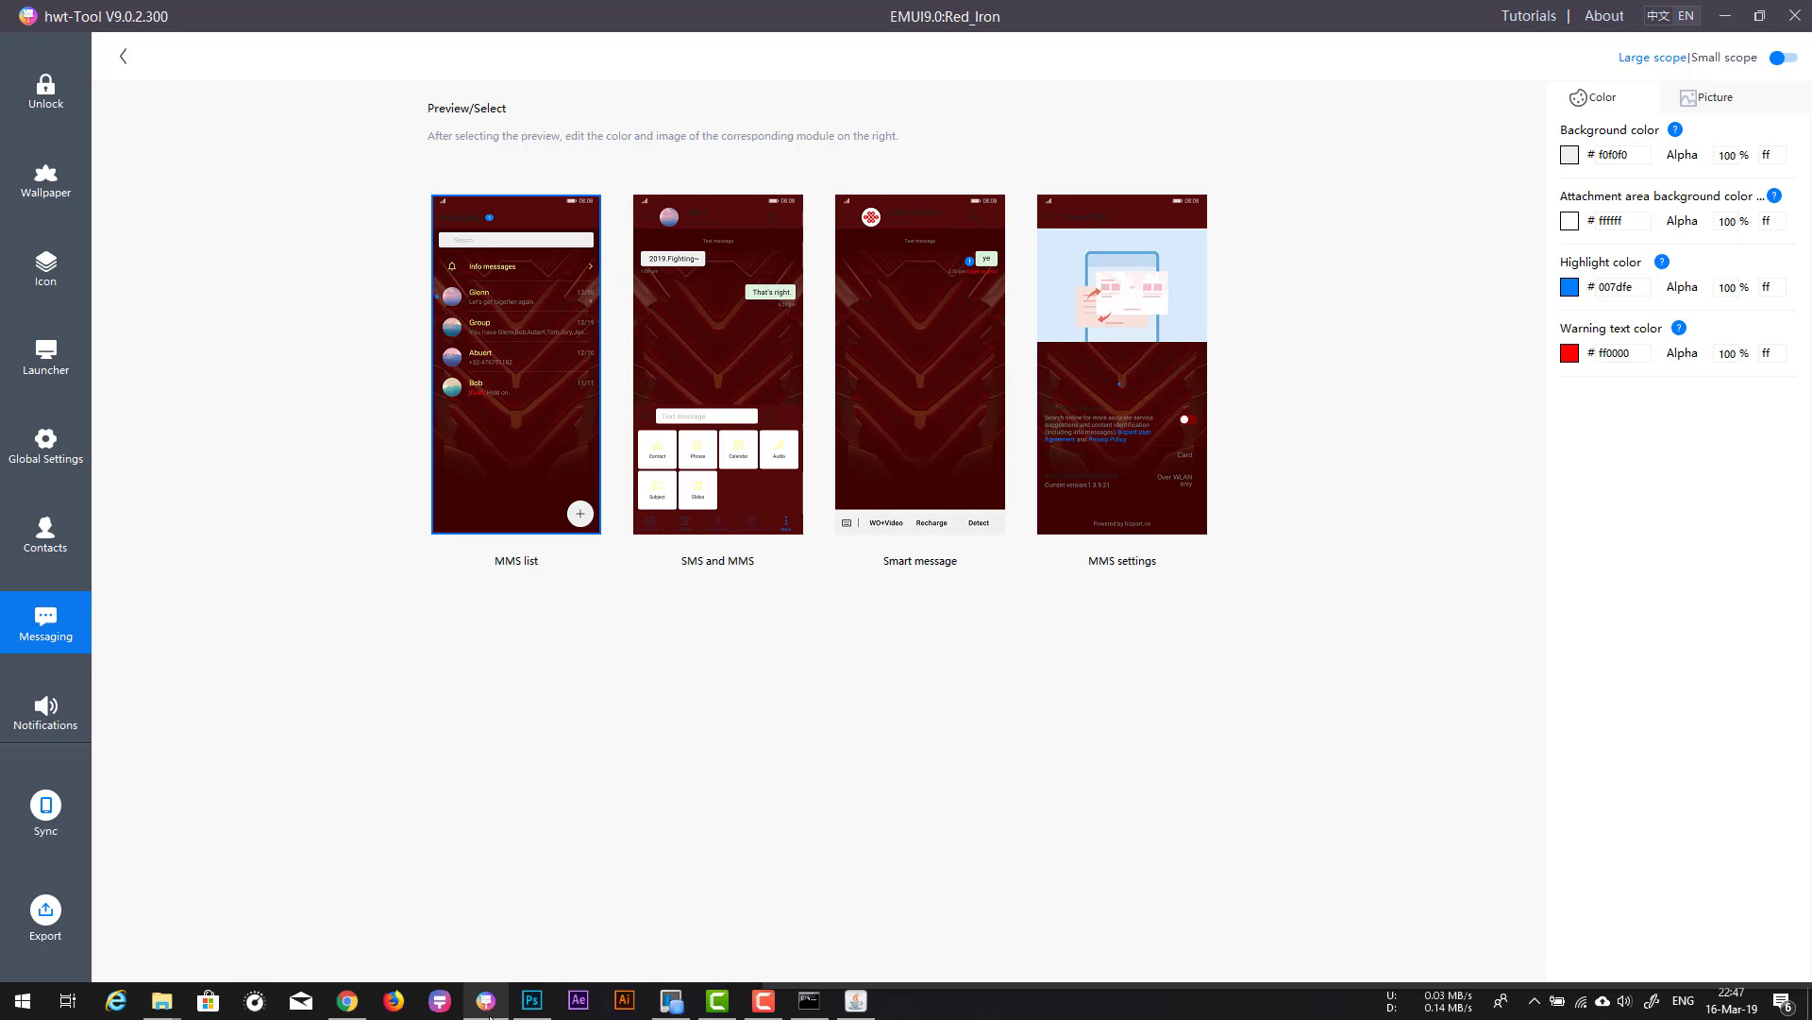
{"action": "key", "text": "Return"}
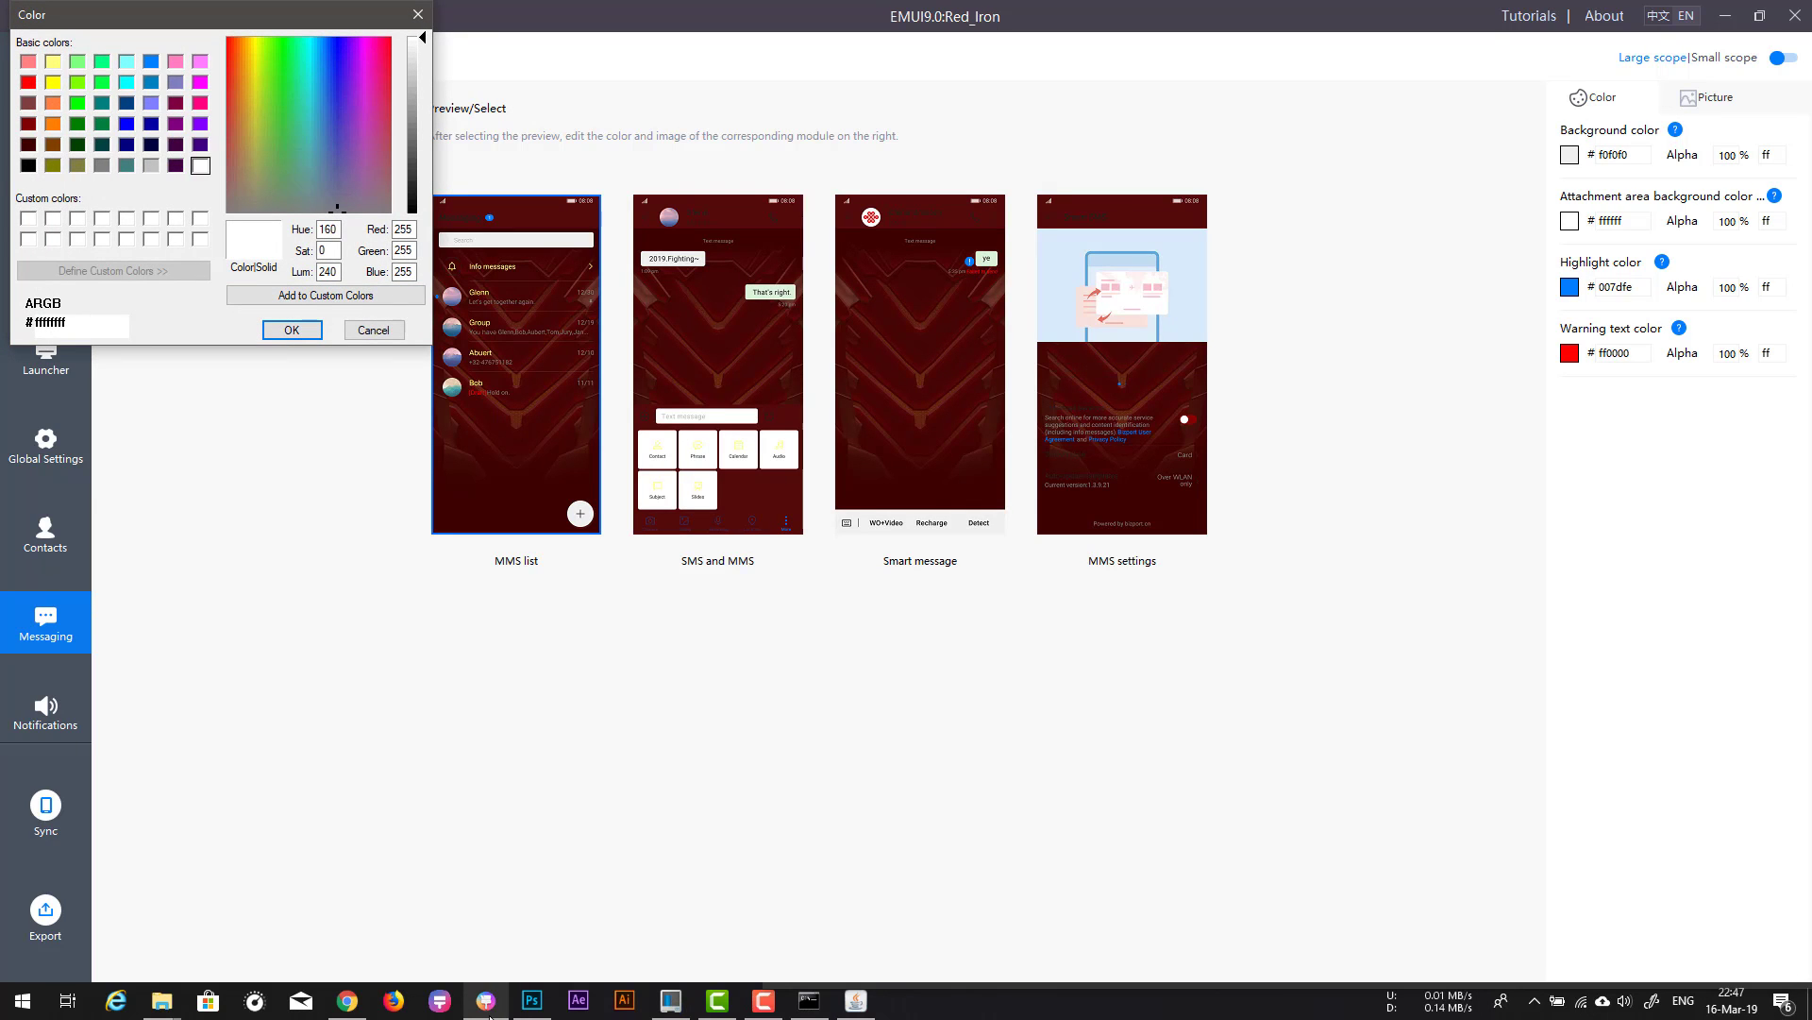
{"action": "type", "text": "840000"}
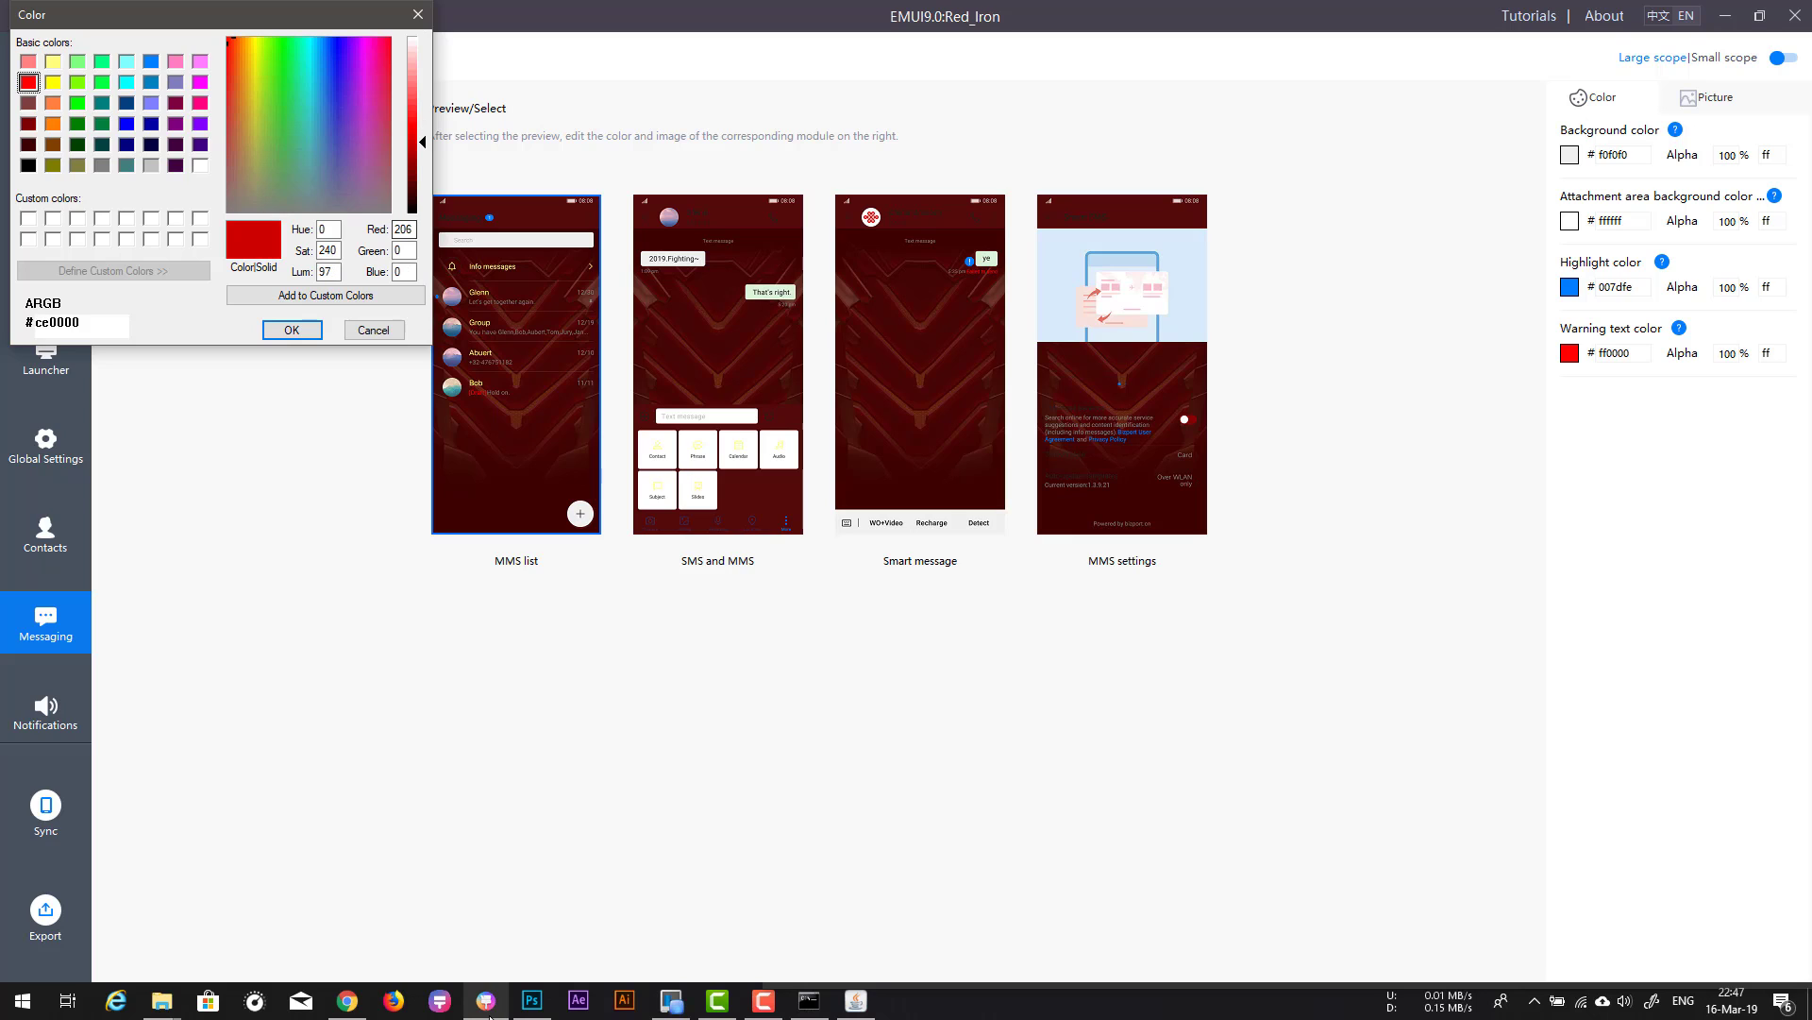
{"action": "key", "text": "Return"}
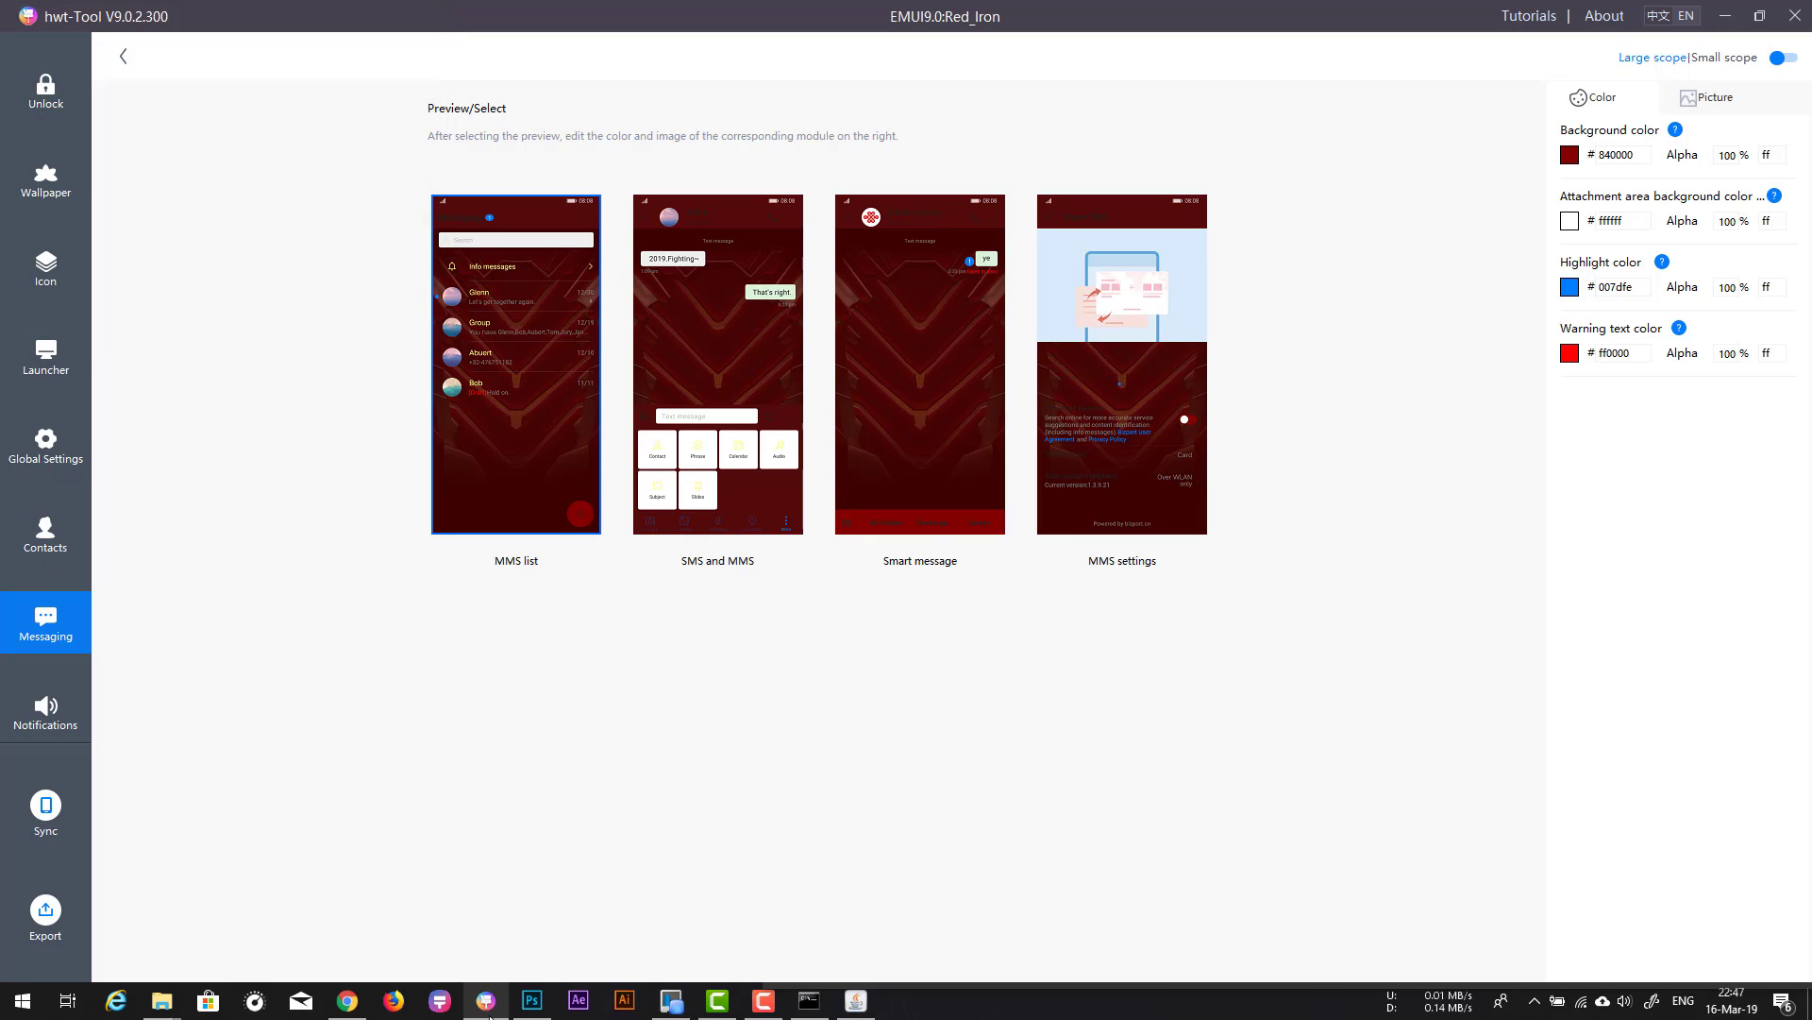
Step: Try #d50000 as the MMS list's background color and restore it to #840000
{"action": "key", "text": "Return"}
{"action": "type", "text": "d50000"}
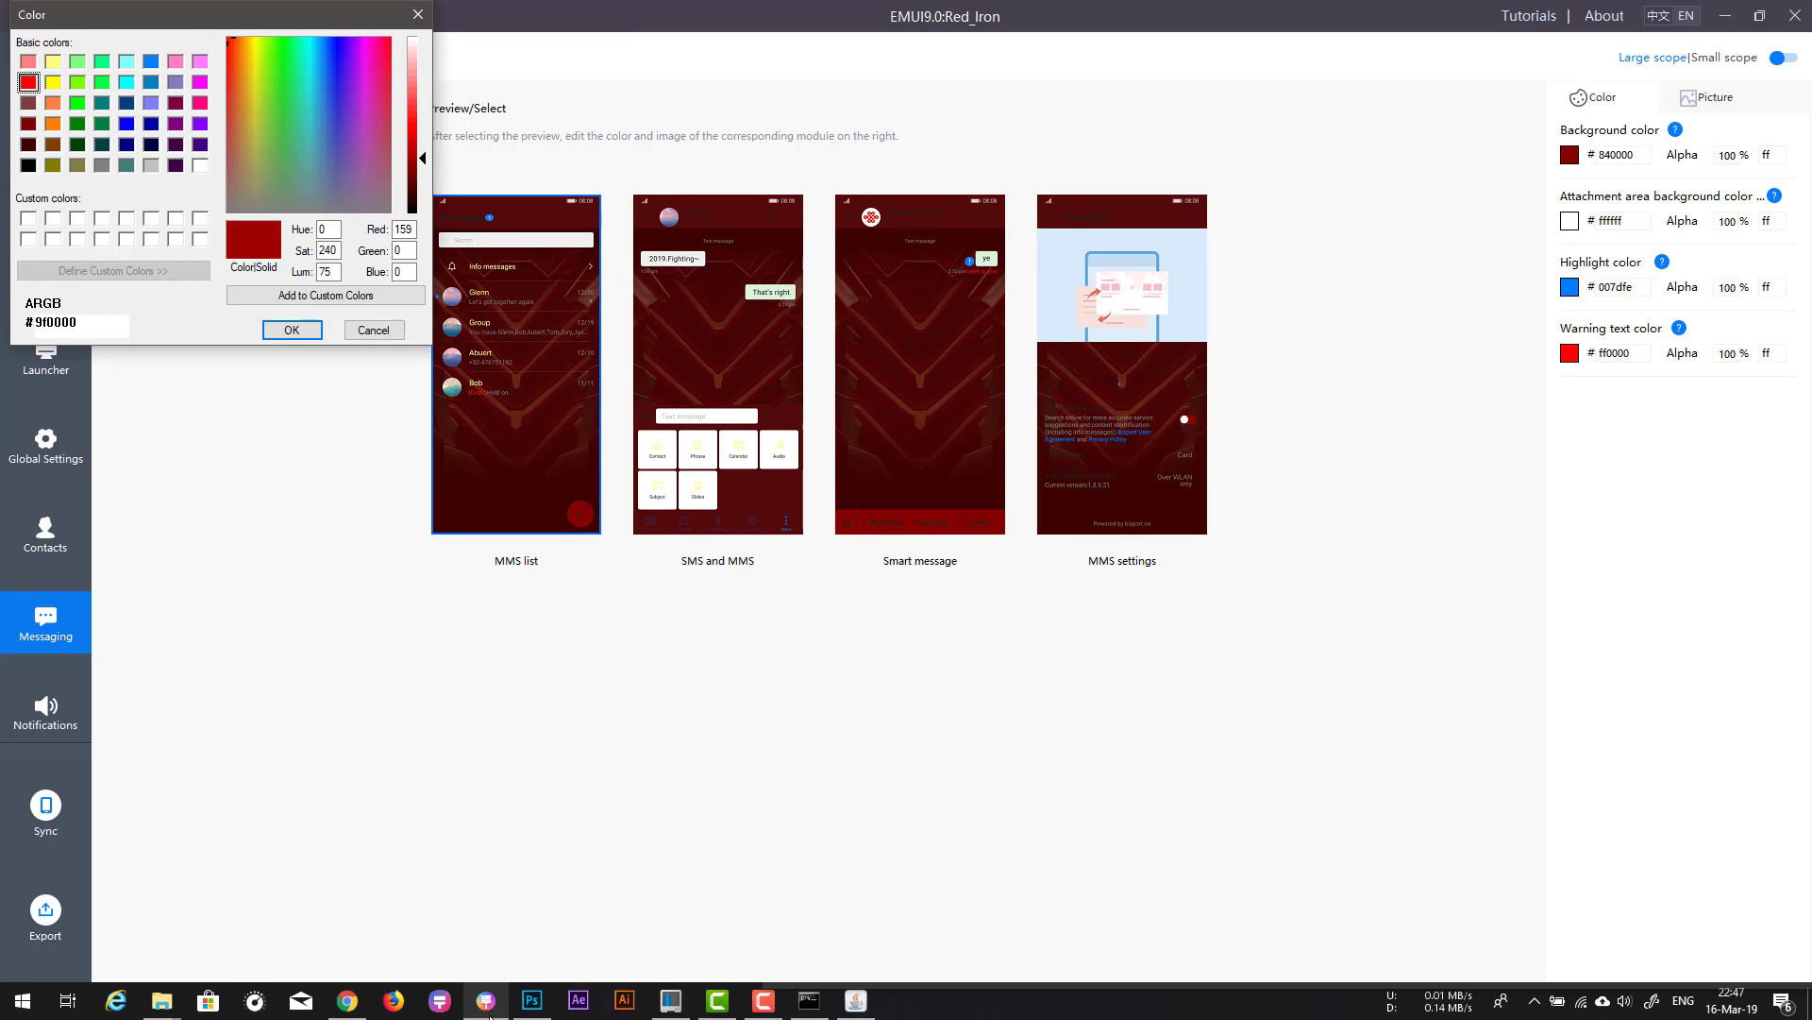
{"action": "key", "text": "Return"}
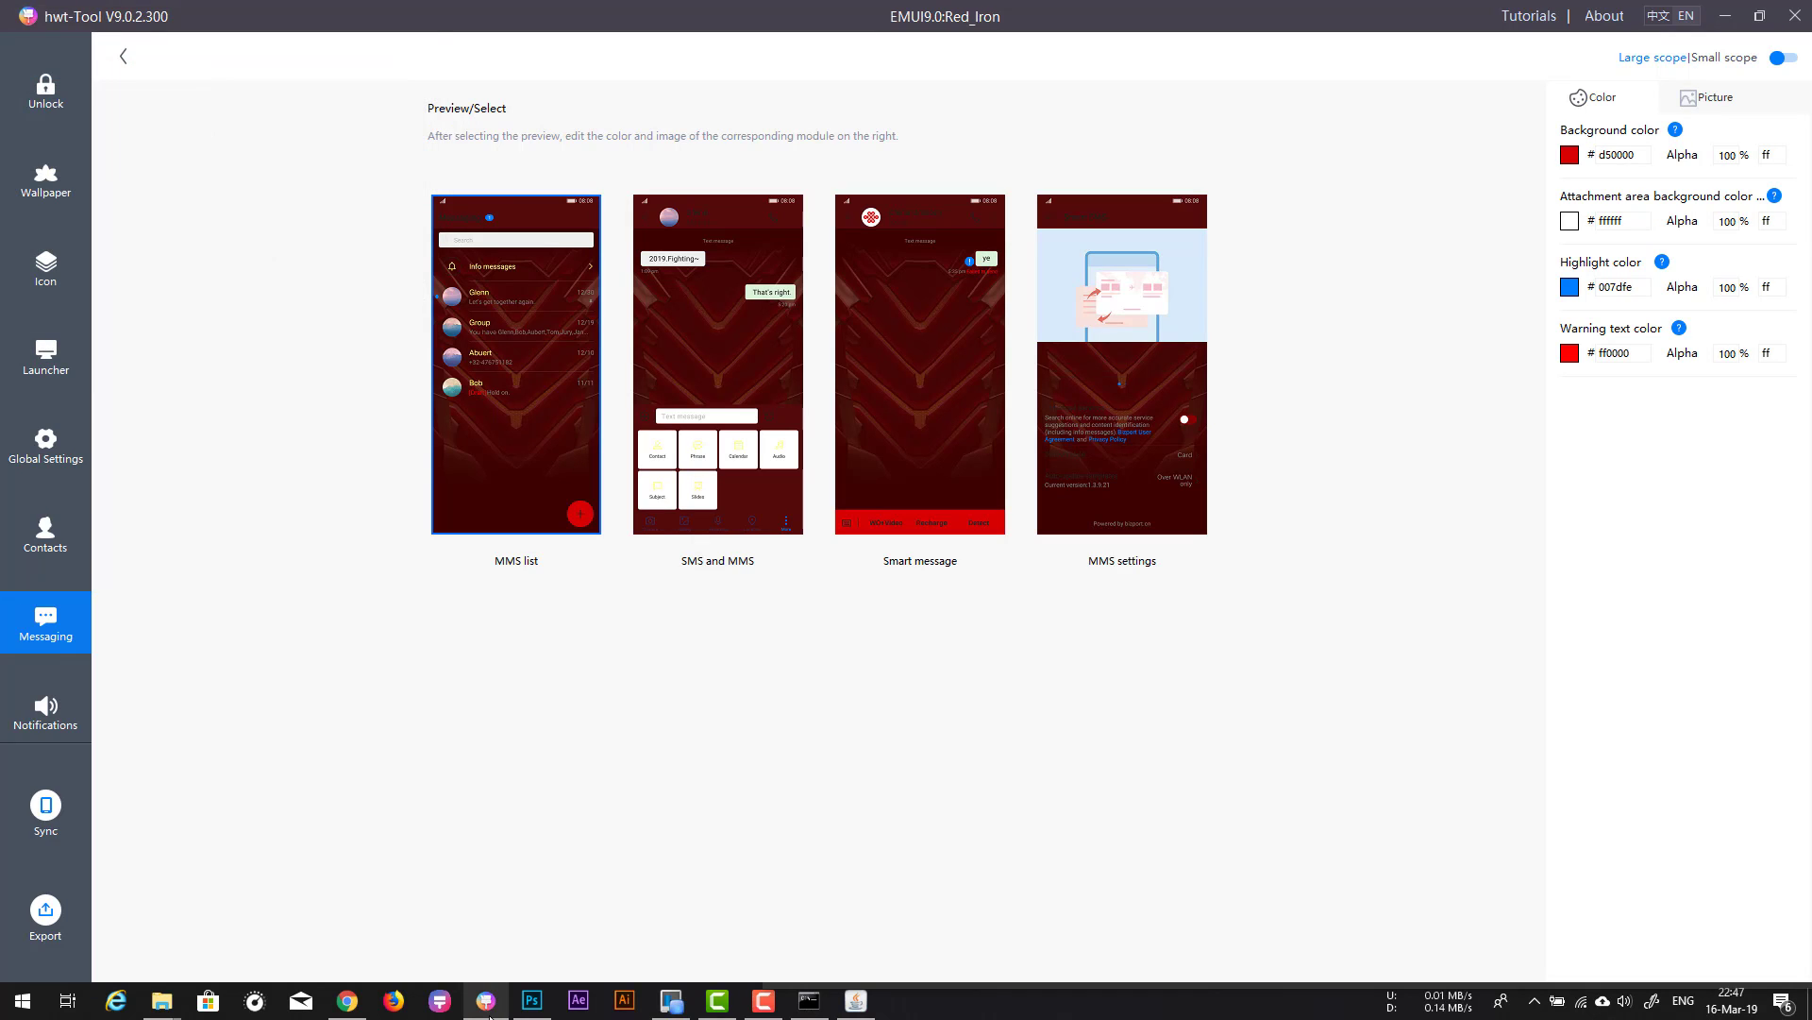
{"action": "key", "text": "Return"}
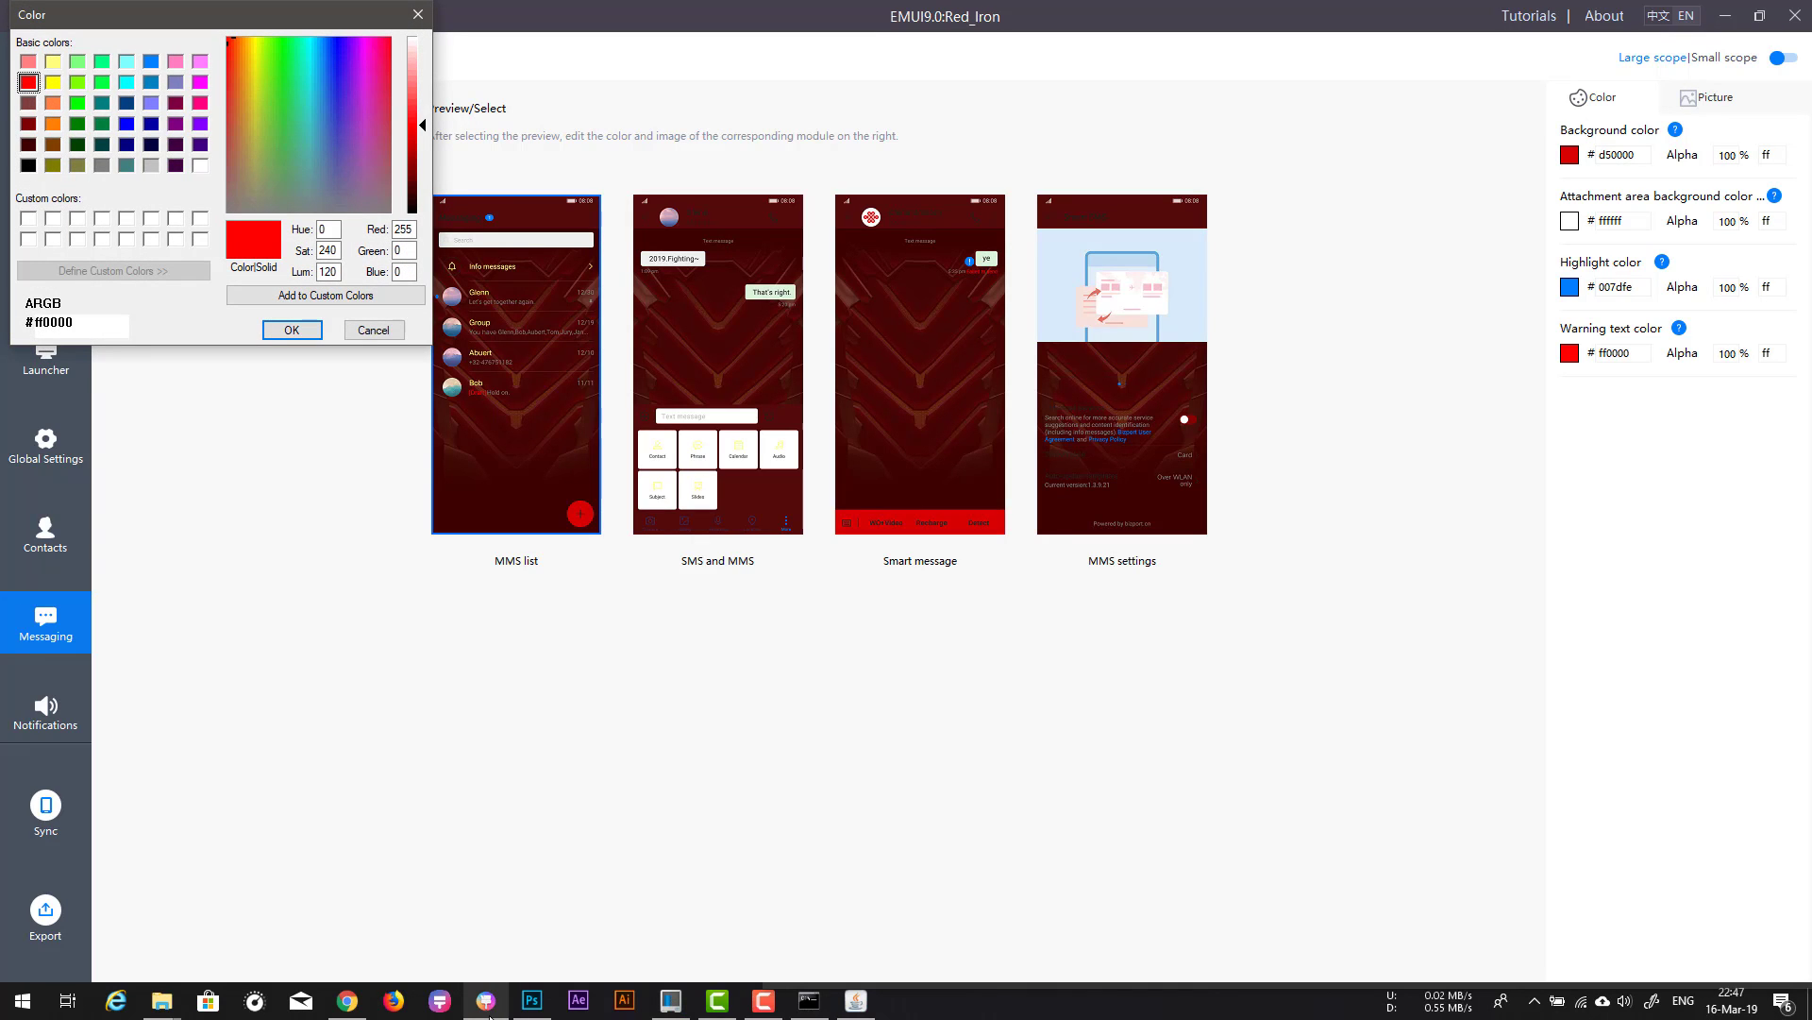
{"action": "type", "text": "840000"}
{"action": "key", "text": "Return"}
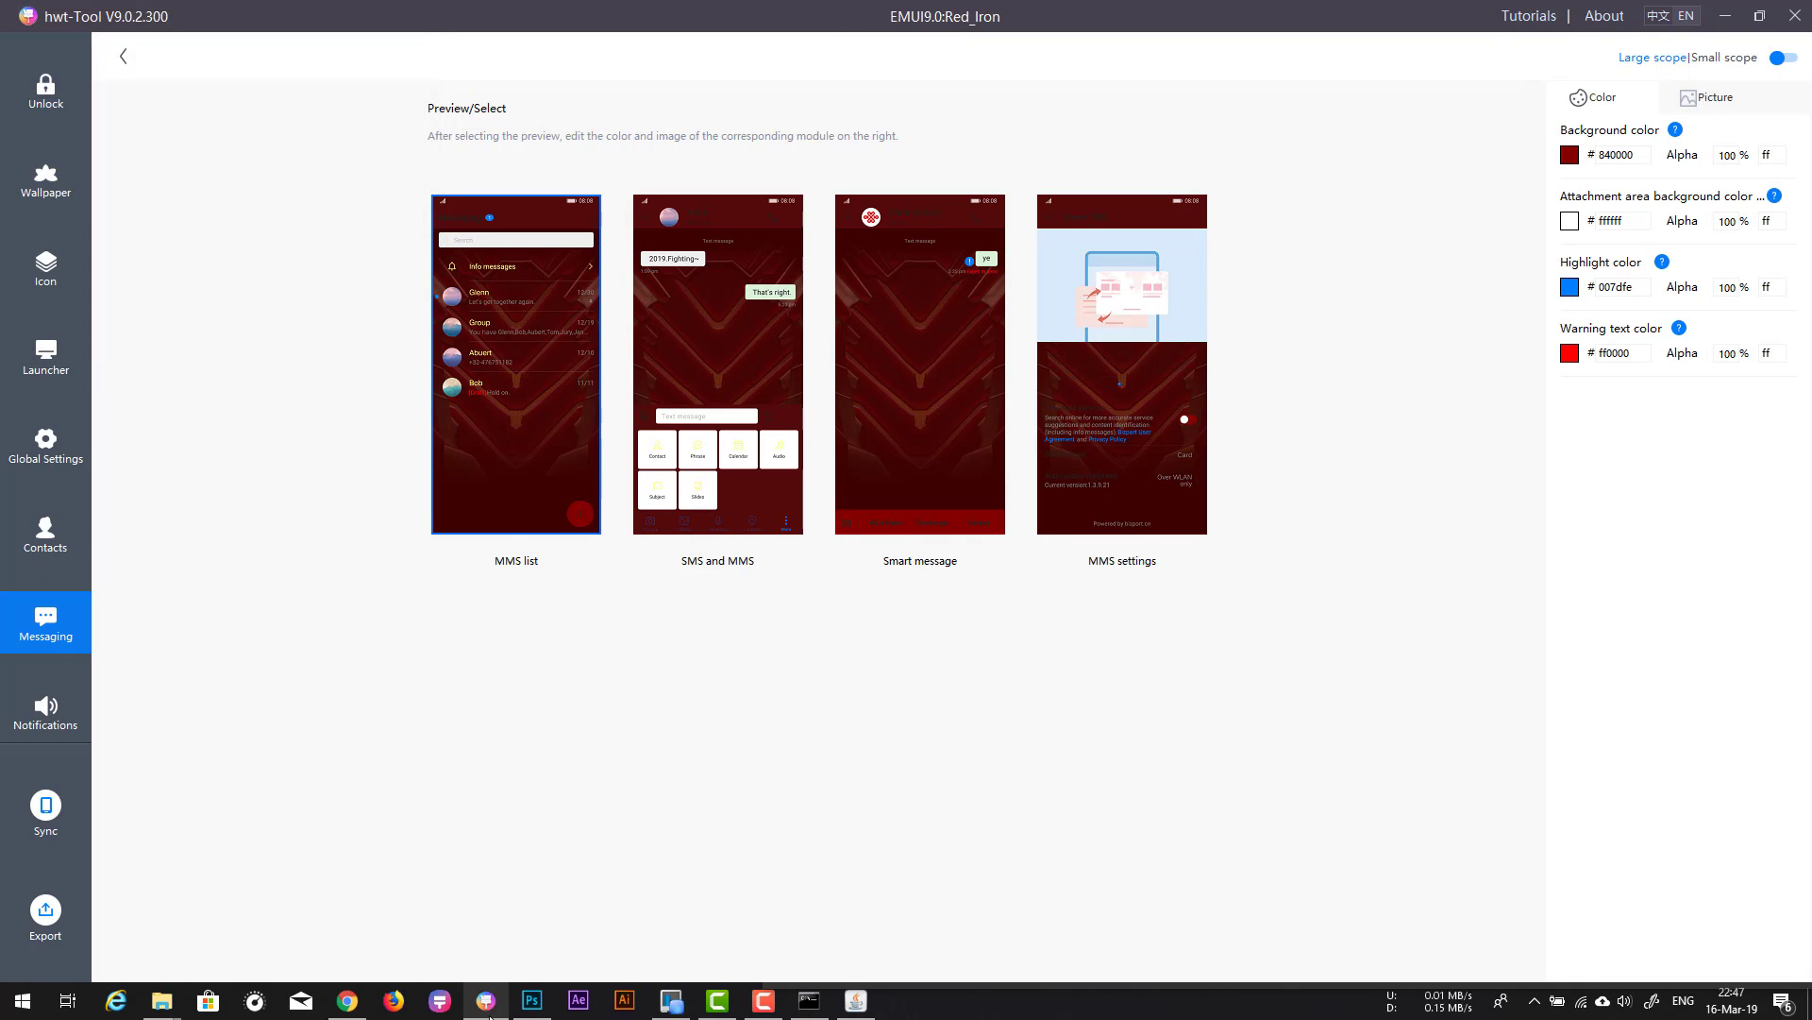
Step: Set the MMS list's highlight color in the Messaging module to light yellow #ffff80
{"action": "key", "text": "Tab"}
{"action": "key", "text": "Return"}
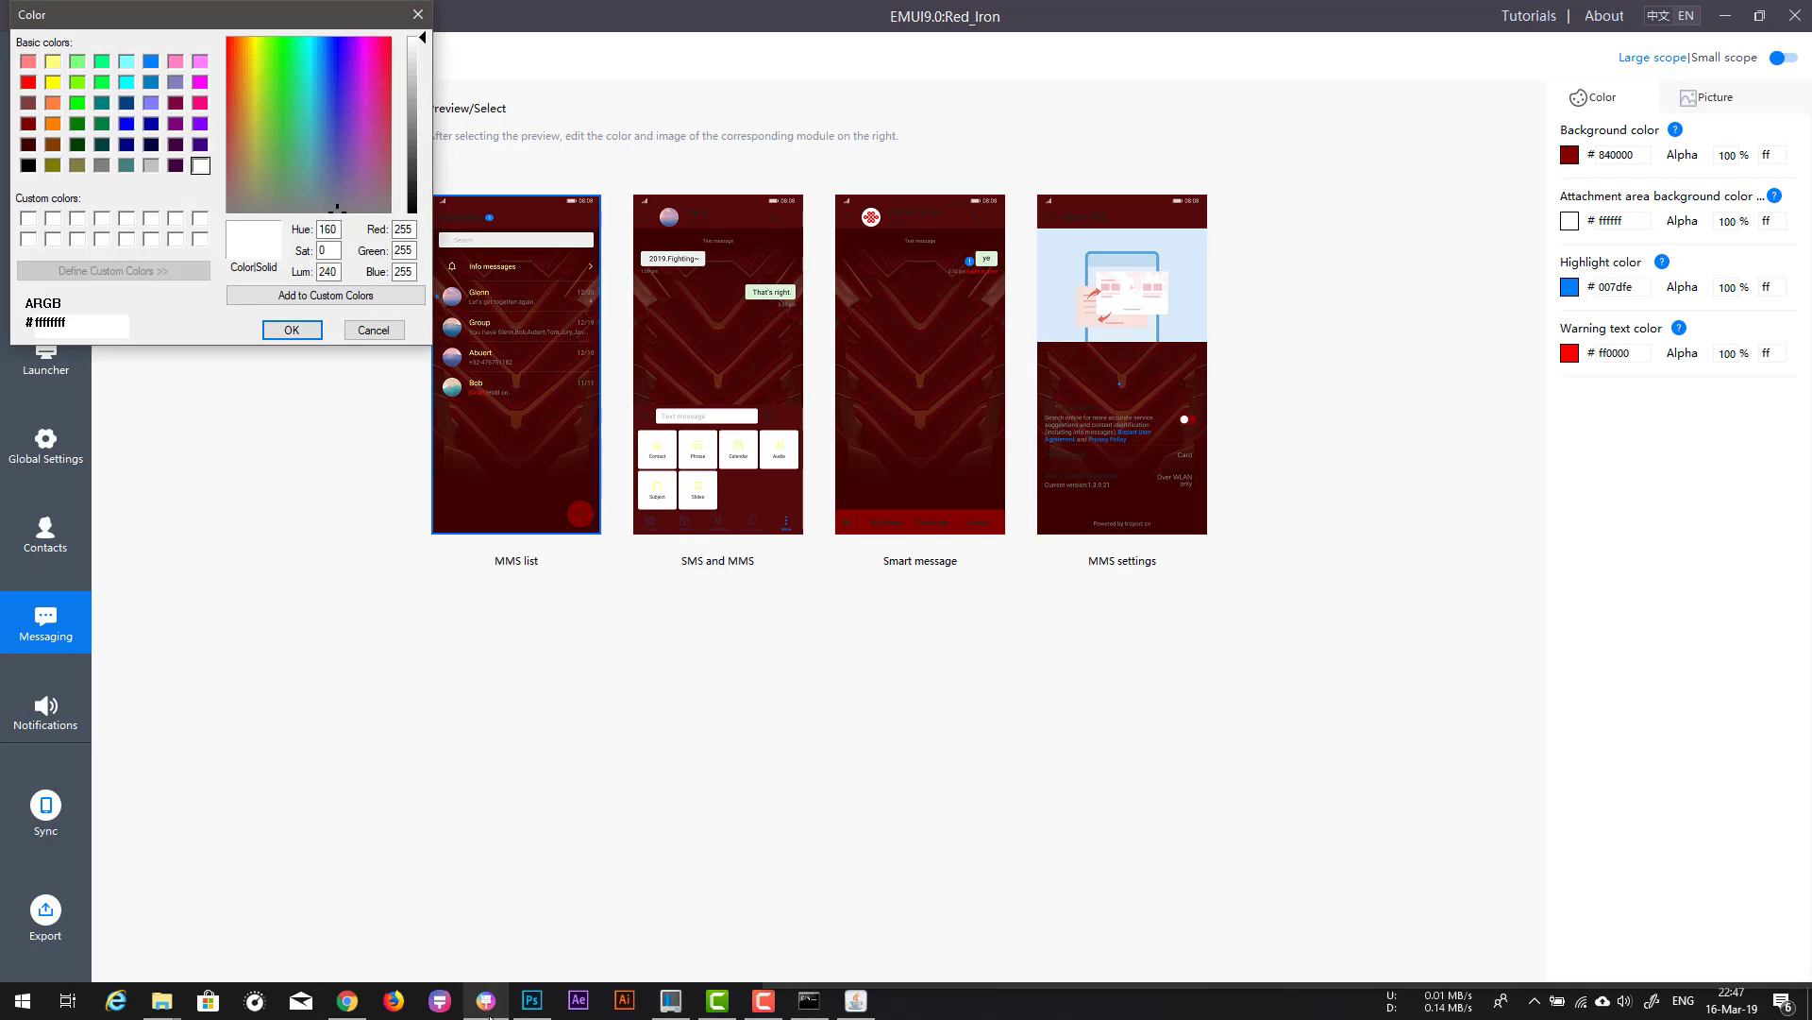
{"action": "type", "text": "ffff80"}
{"action": "key", "text": "Return"}
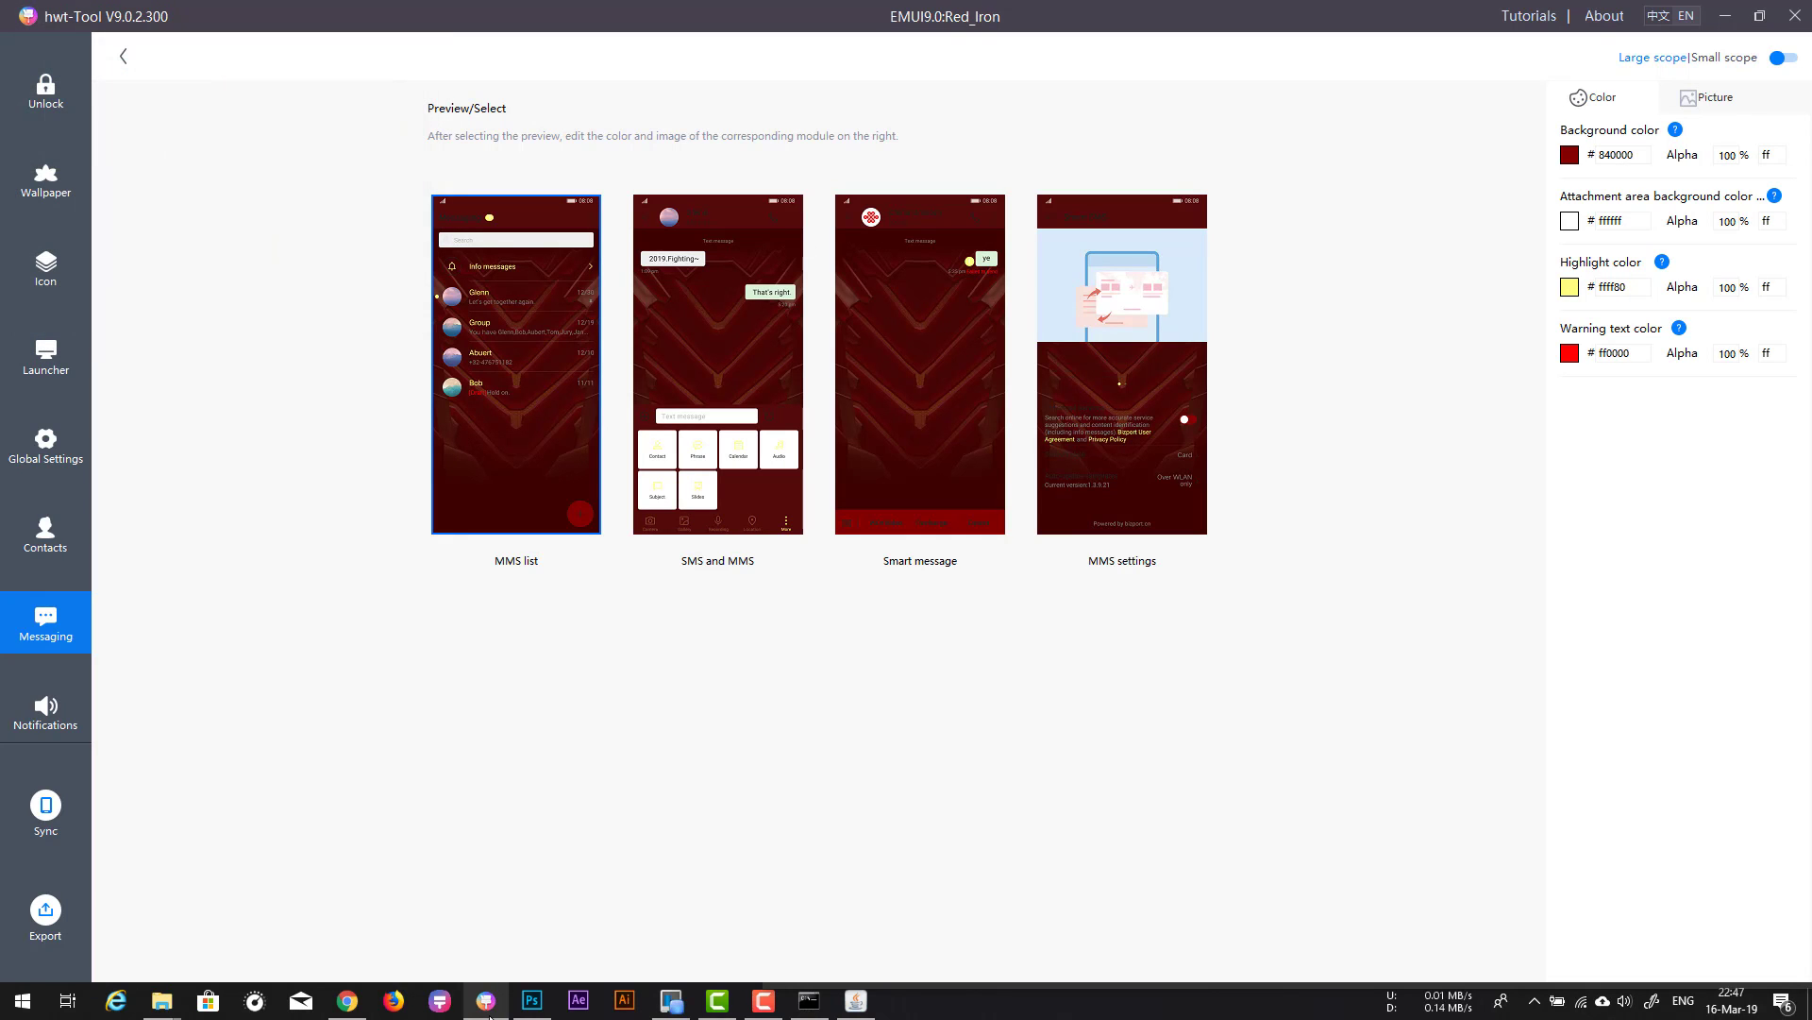
Step: Set the MMS list's attachment area background color in the Messaging module to #800000
{"action": "key", "text": "Return"}
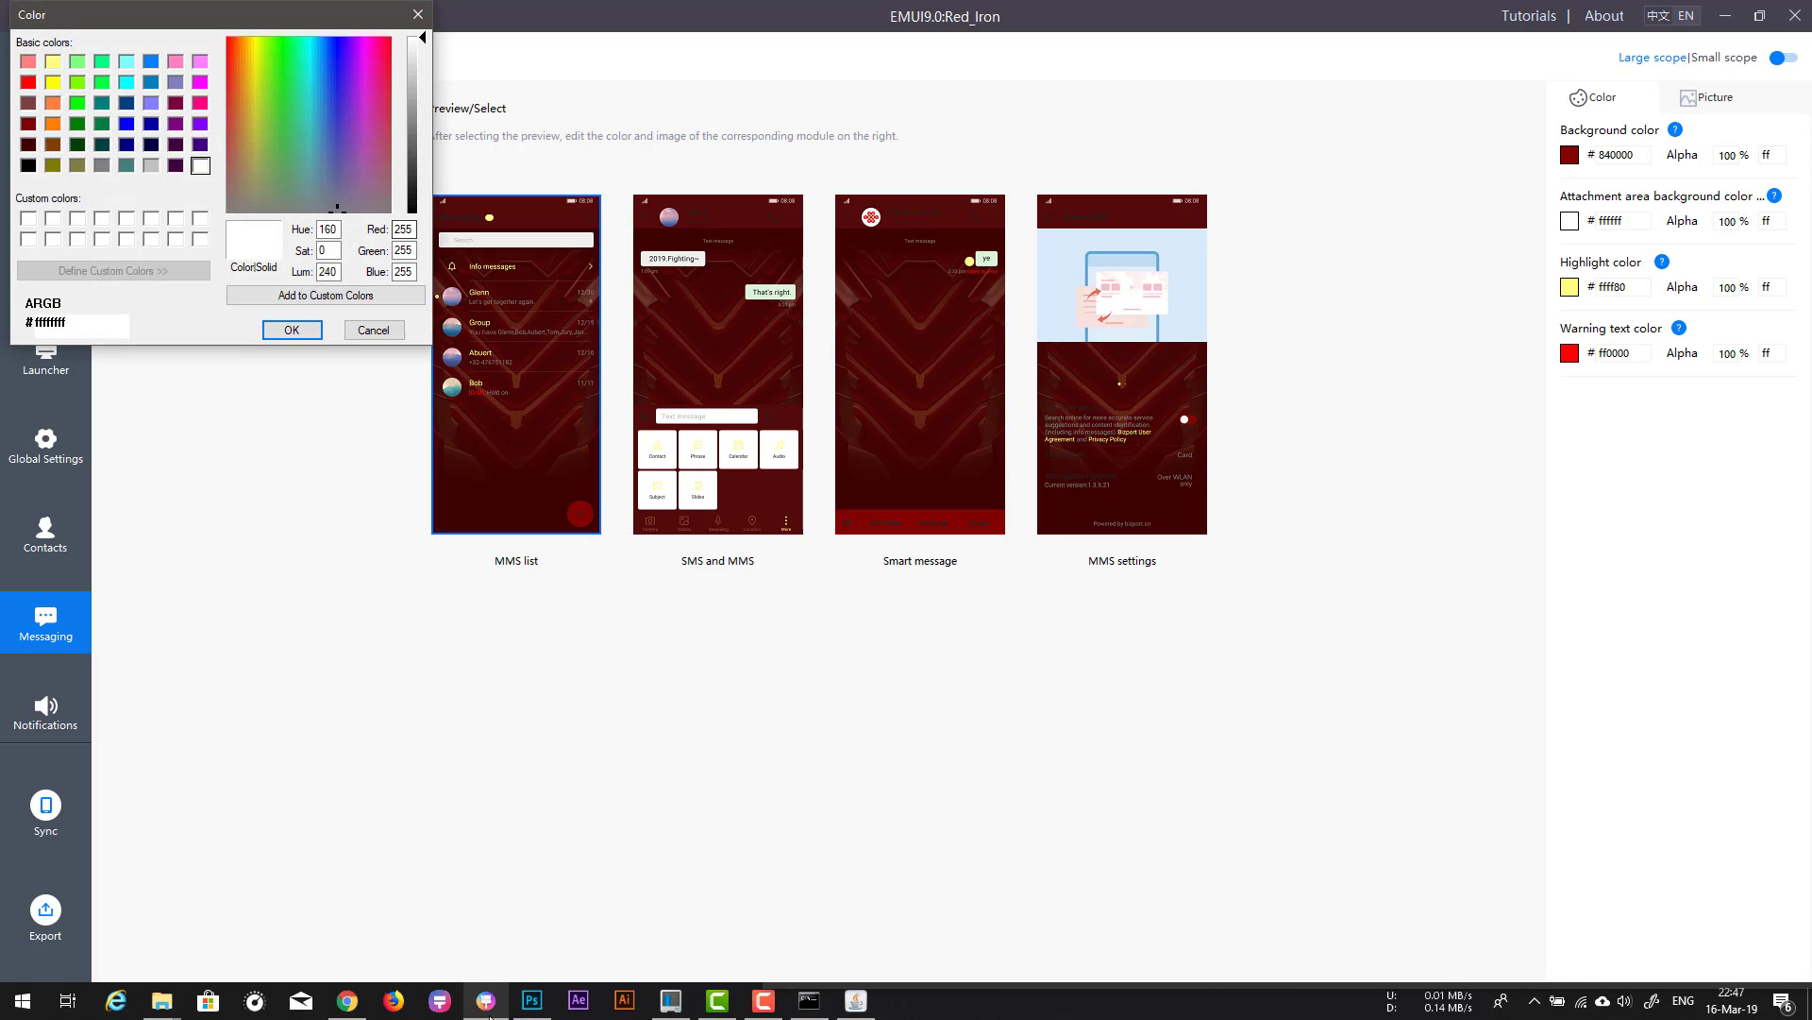
{"action": "type", "text": "800000"}
{"action": "key", "text": "Return"}
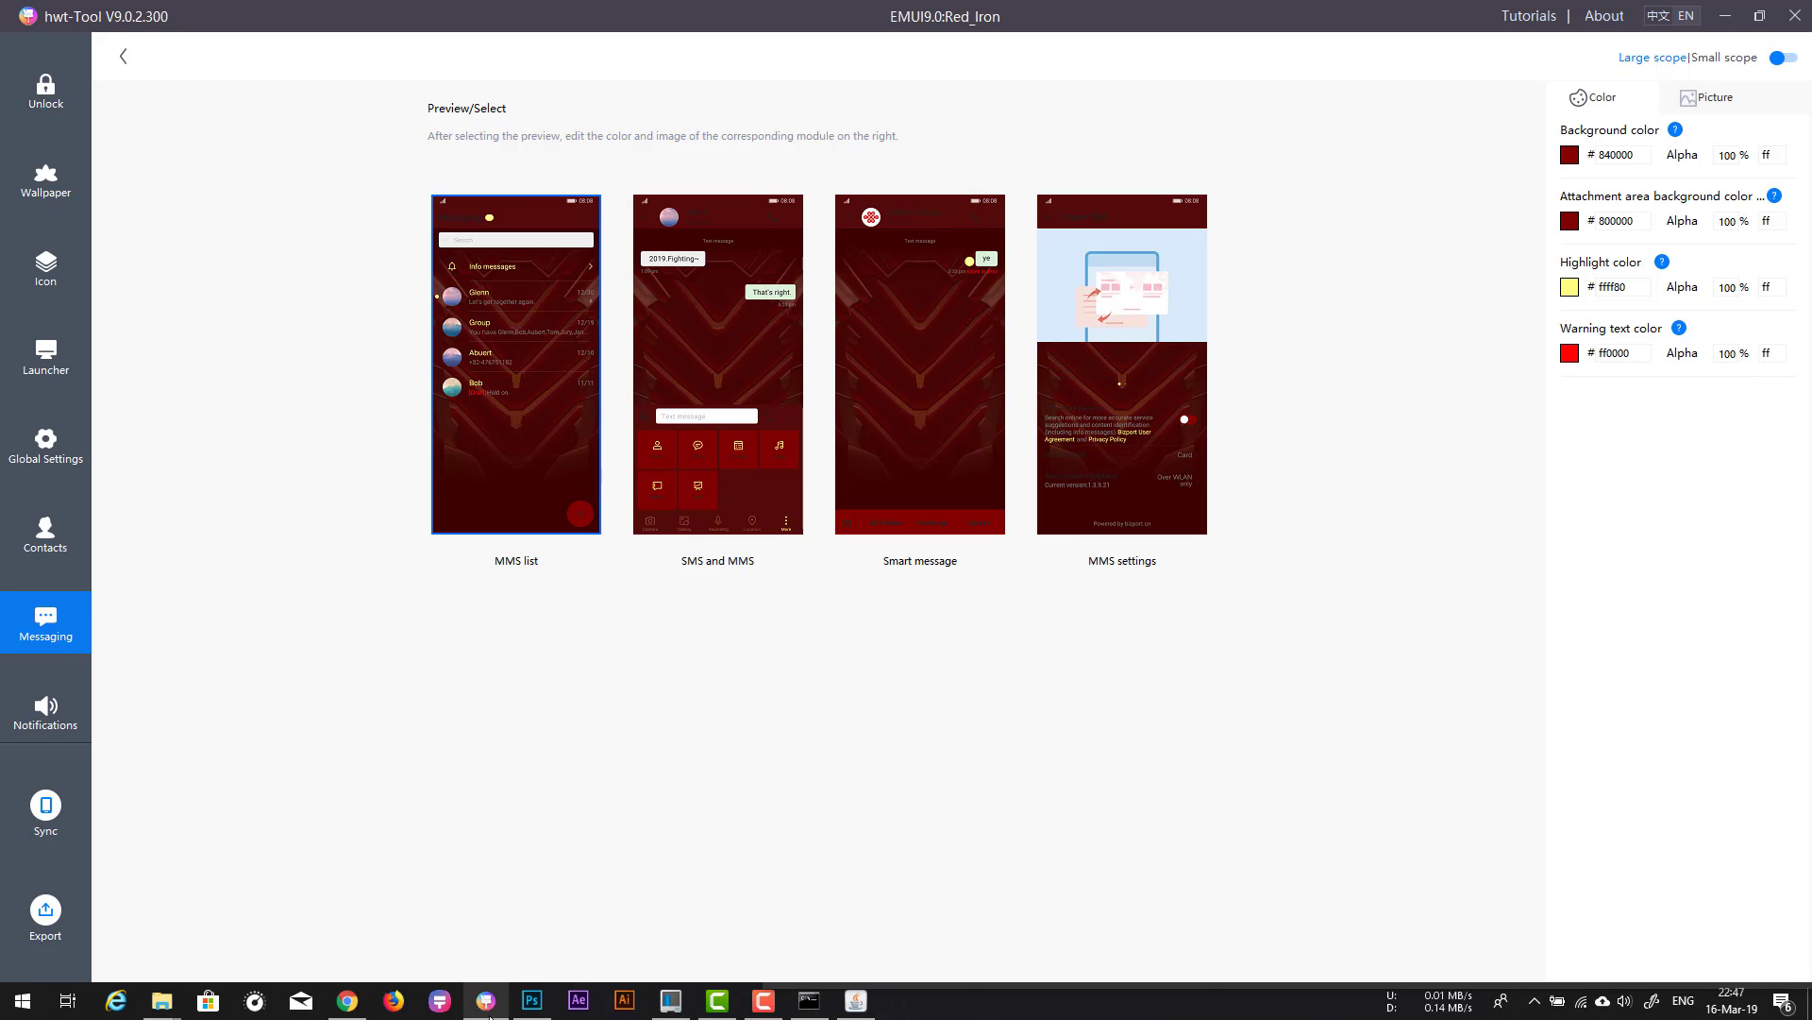
Step: For the SMS and MMS screen, set the first-level icon text color to #ffff80 and the second-level icon text color to #ffffff
{"action": "key", "text": "Right"}
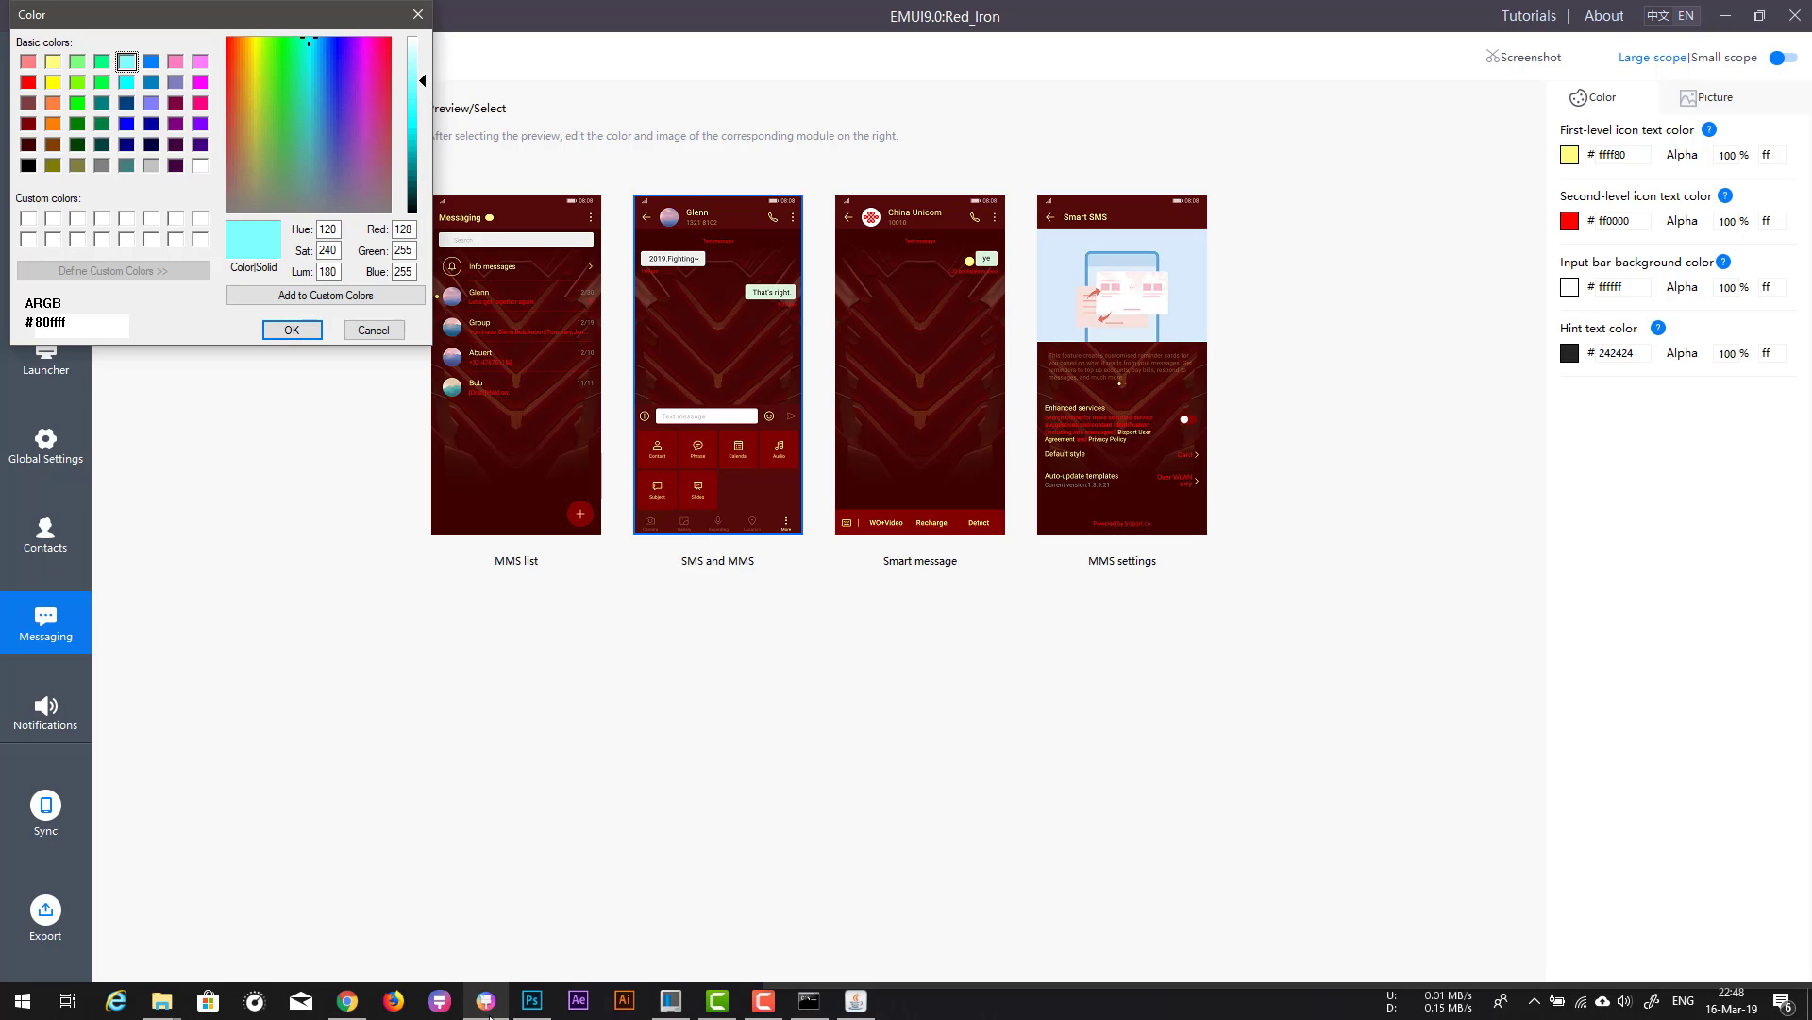
{"action": "key", "text": "Return"}
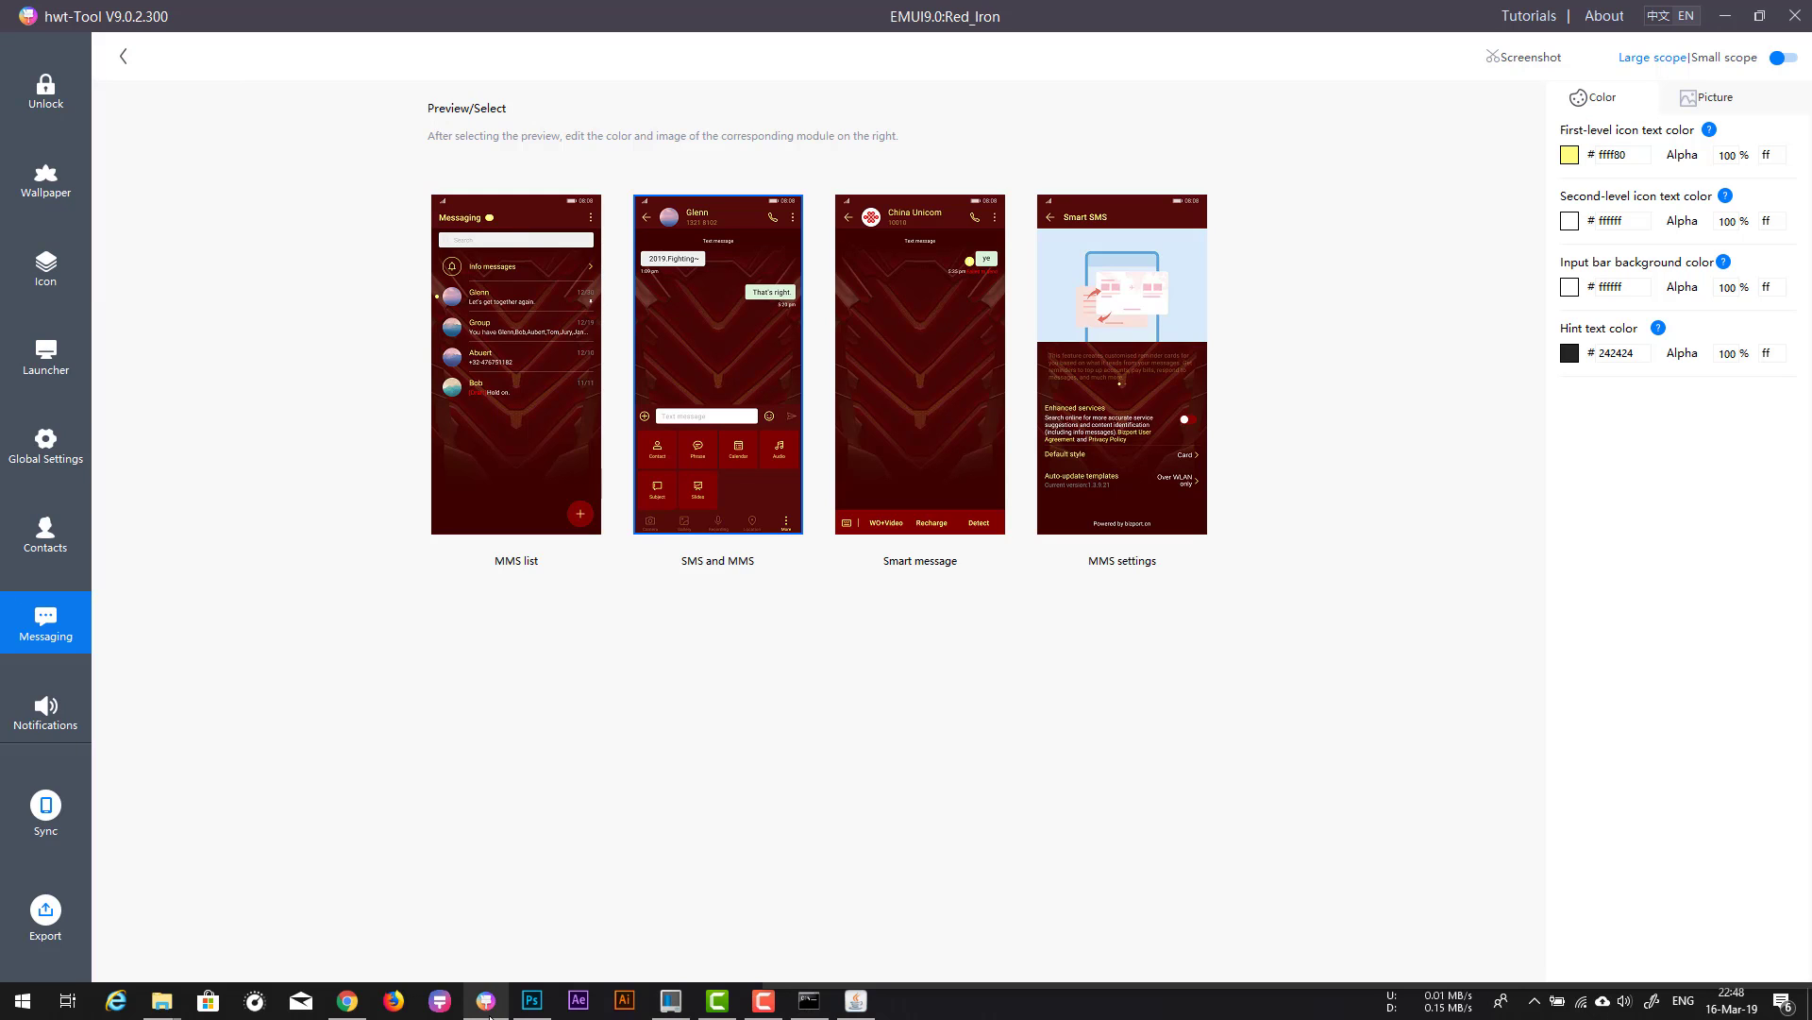
Step: Try #6c0000 and #3c0000 as the input bar background color of the SMS and MMS screen
{"action": "key", "text": "Return"}
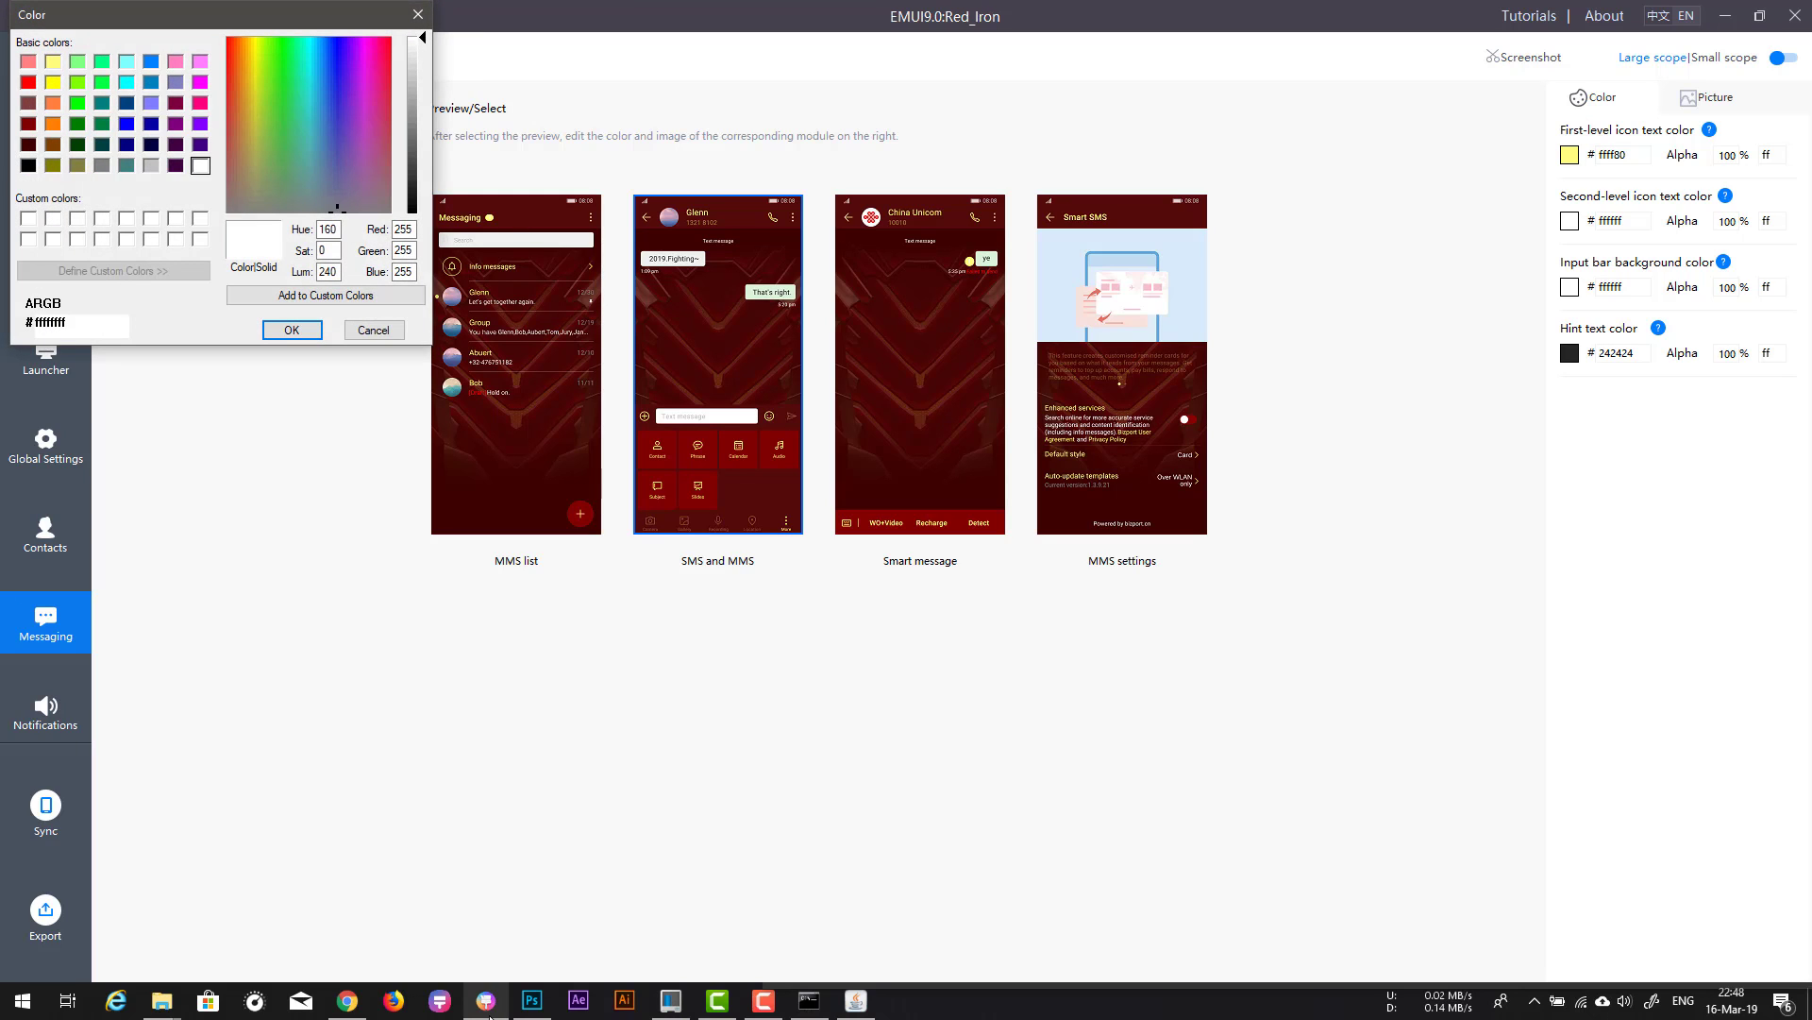
{"action": "type", "text": "ff6c0000"}
{"action": "key", "text": "Return"}
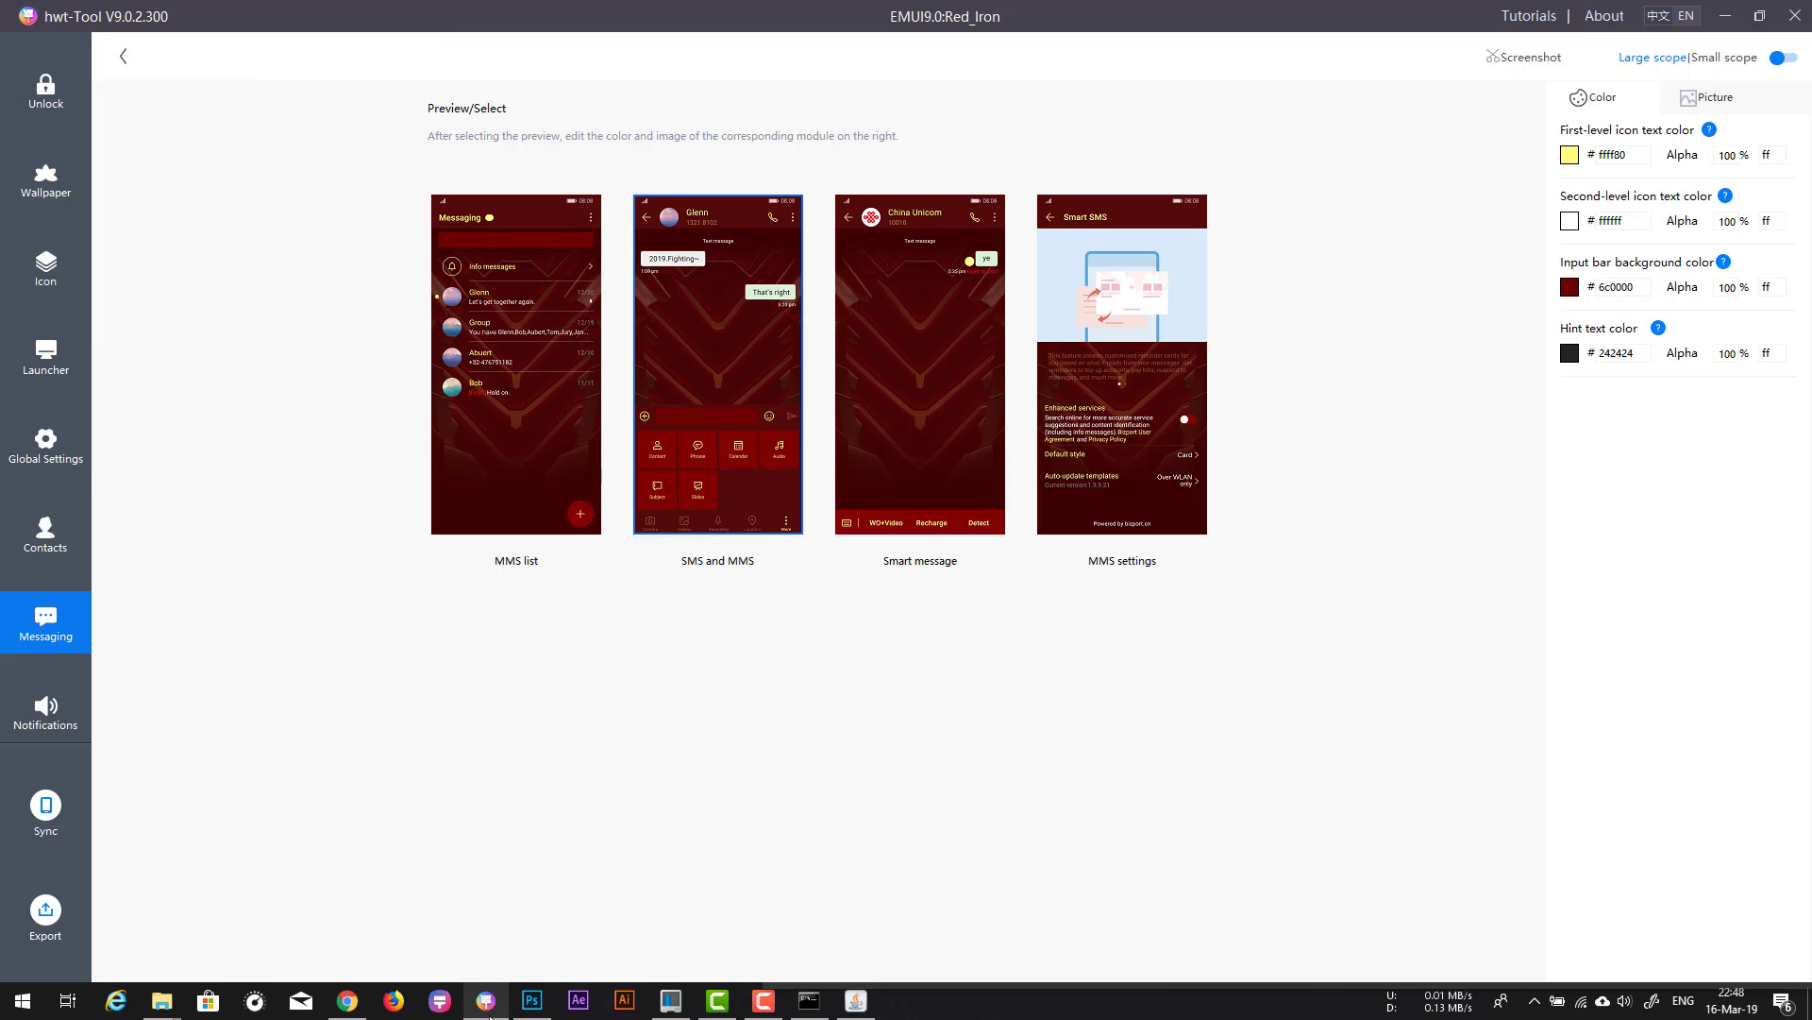
{"action": "key", "text": "Return"}
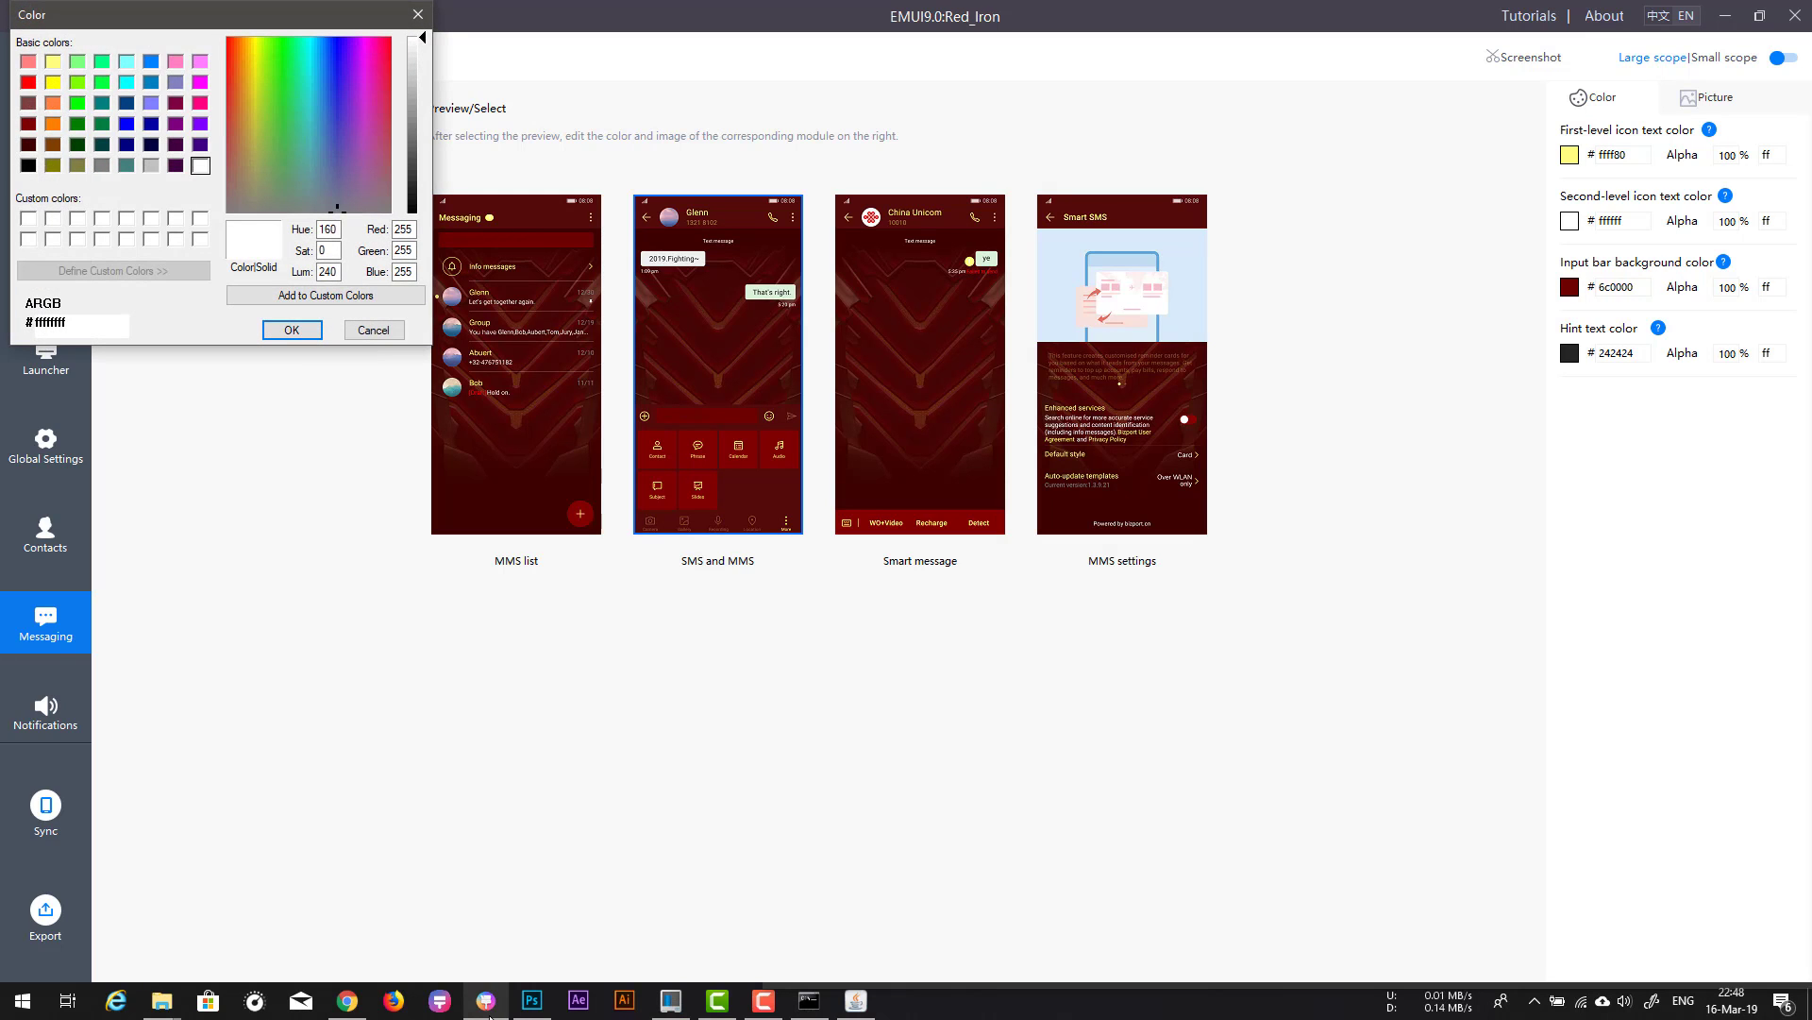
{"action": "type", "text": "ff3c0000"}
{"action": "key", "text": "Return"}
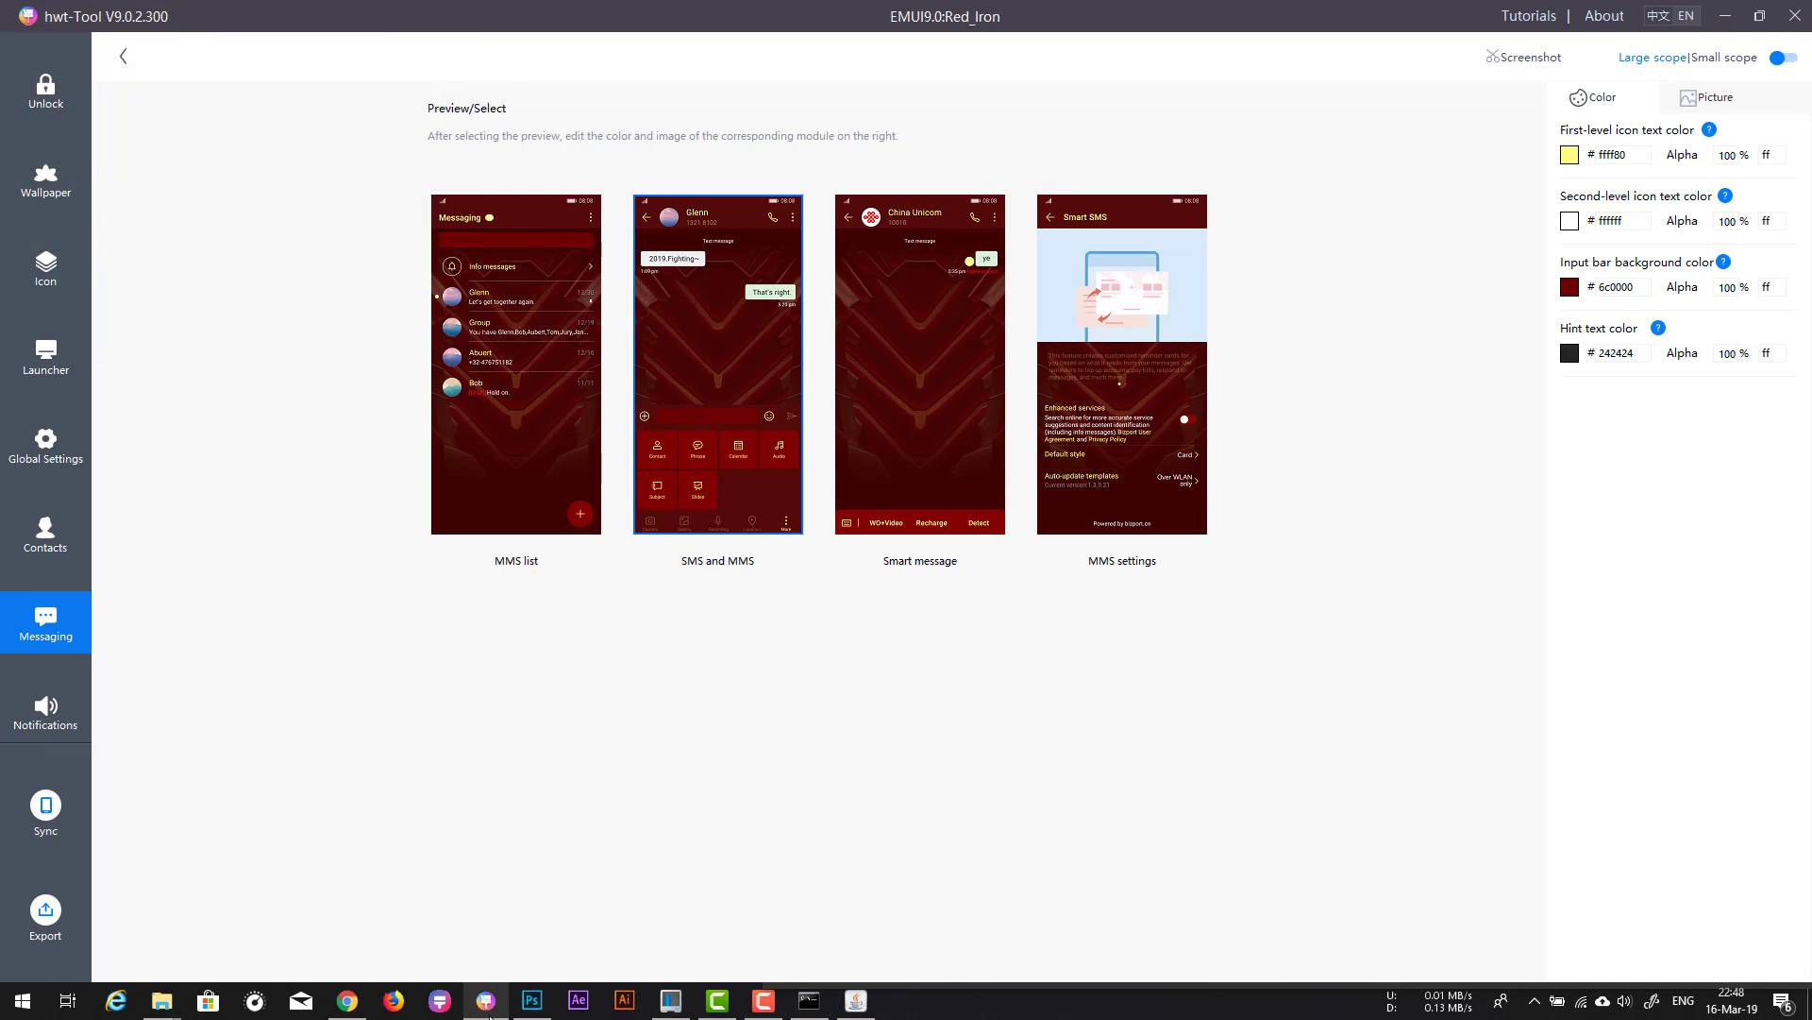
Step: Try the brighter reds #bf0000 and #9d0000 as the SMS and MMS screen's input bar background color
{"action": "key", "text": "Return"}
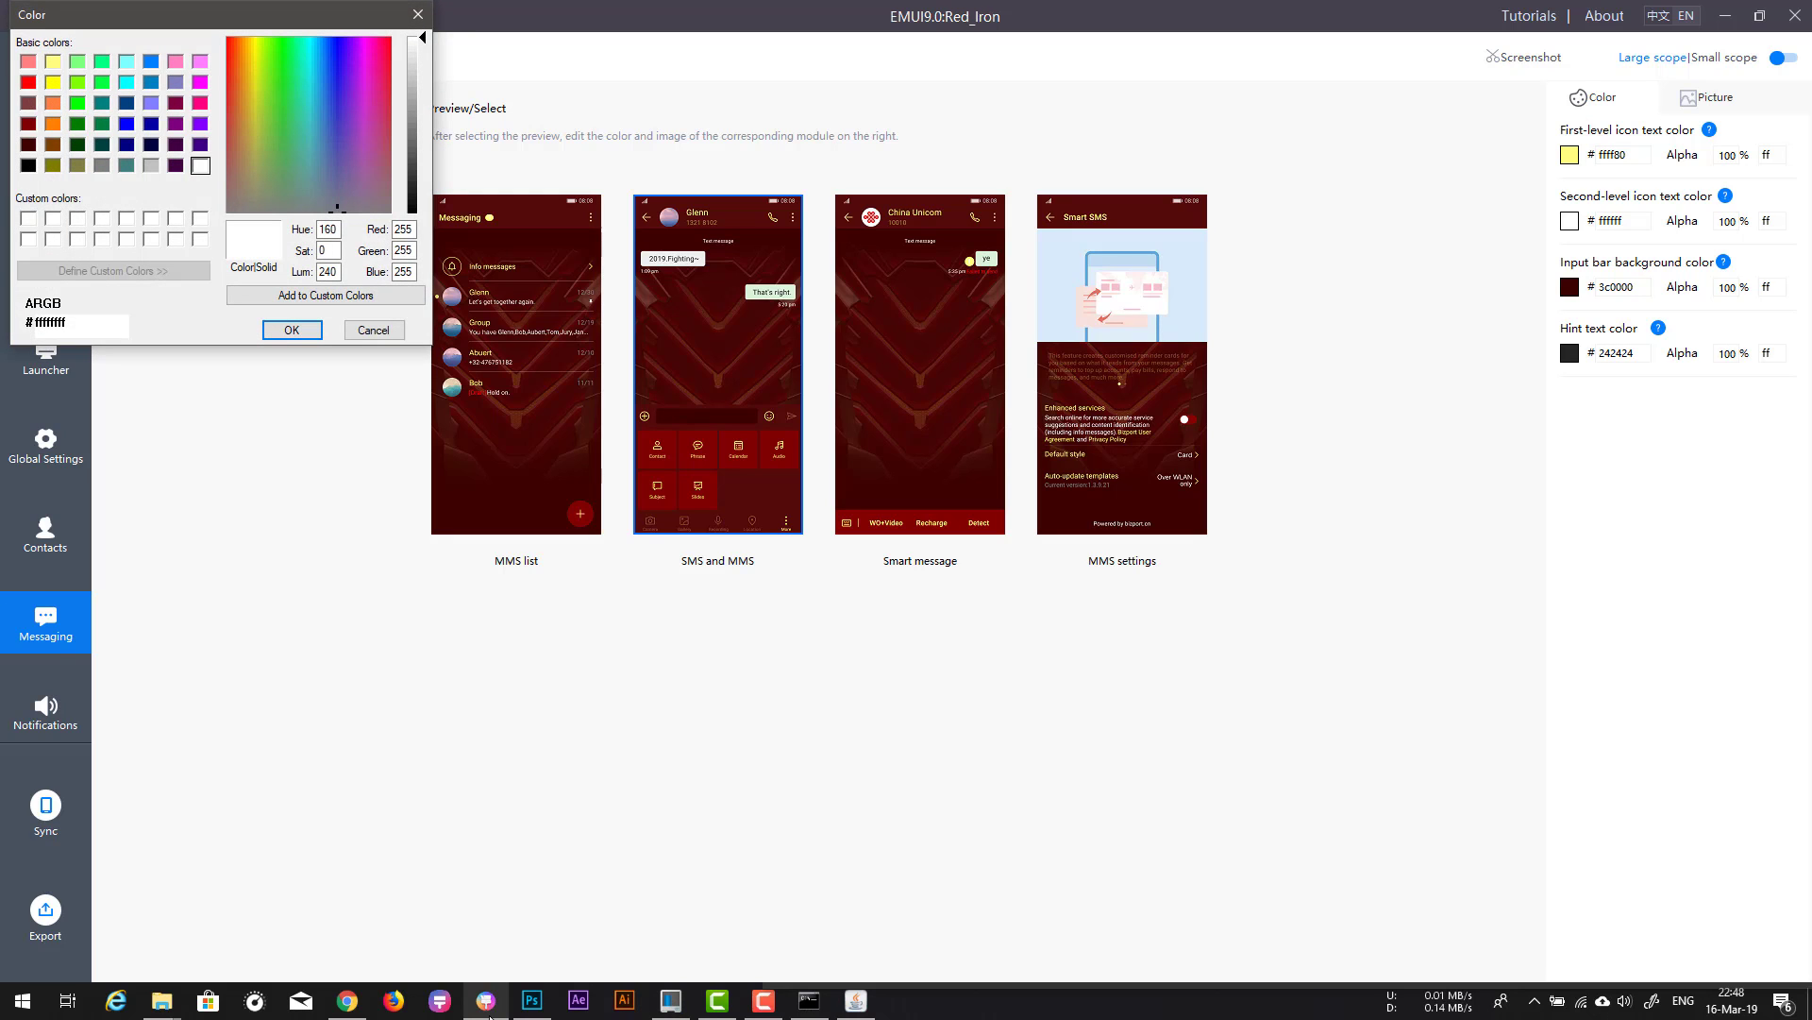
{"action": "type", "text": "804040"}
{"action": "type", "text": "ff0000"}
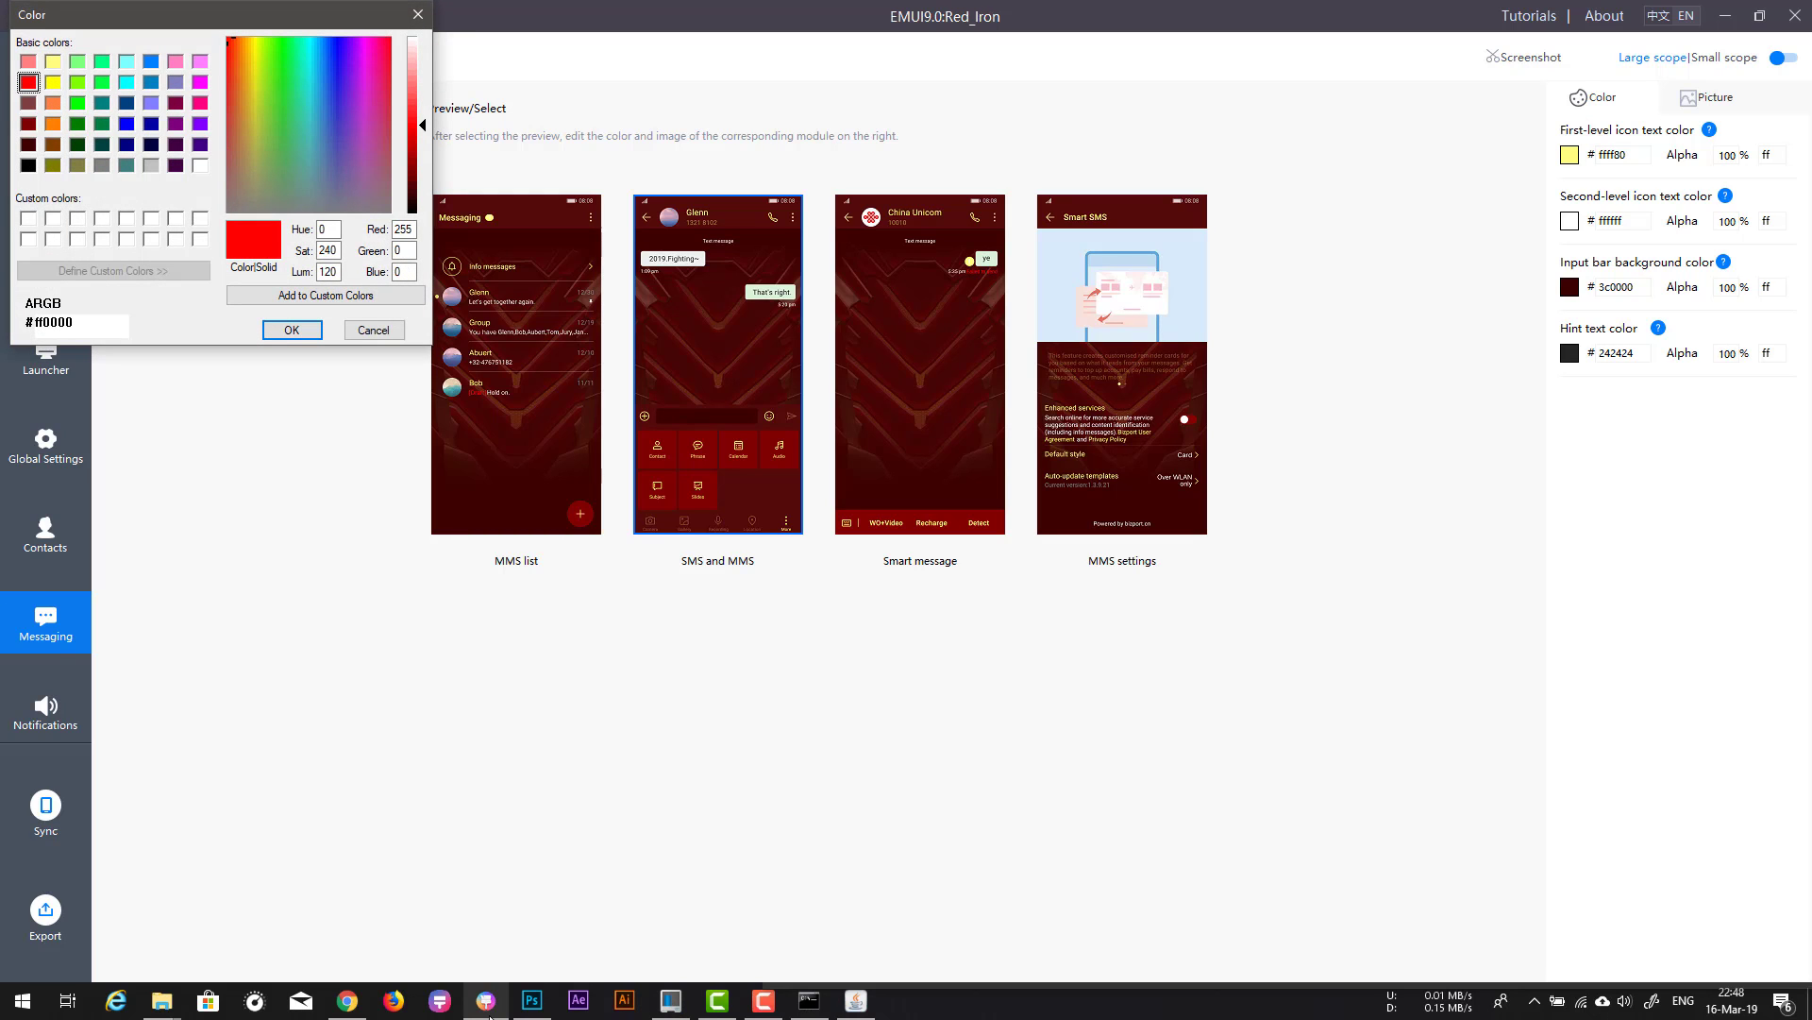
{"action": "type", "text": "bf0000"}
{"action": "key", "text": "Return"}
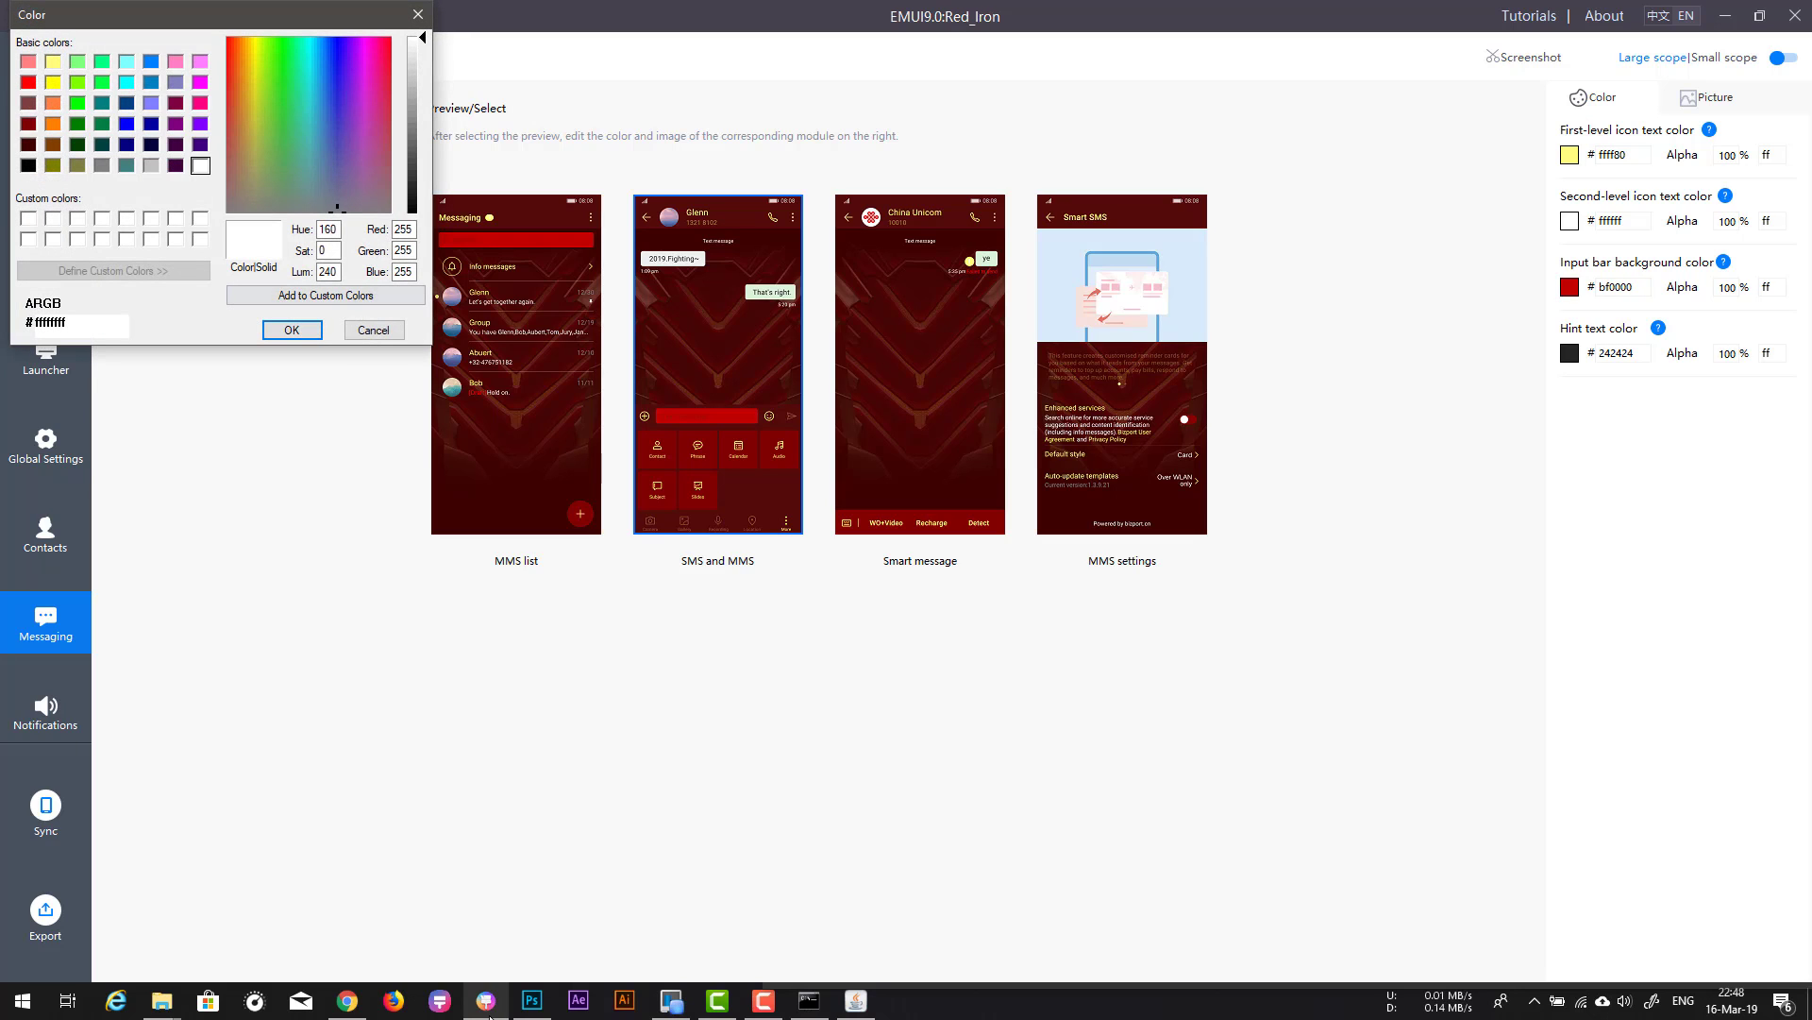
{"action": "type", "text": "9d0000"}
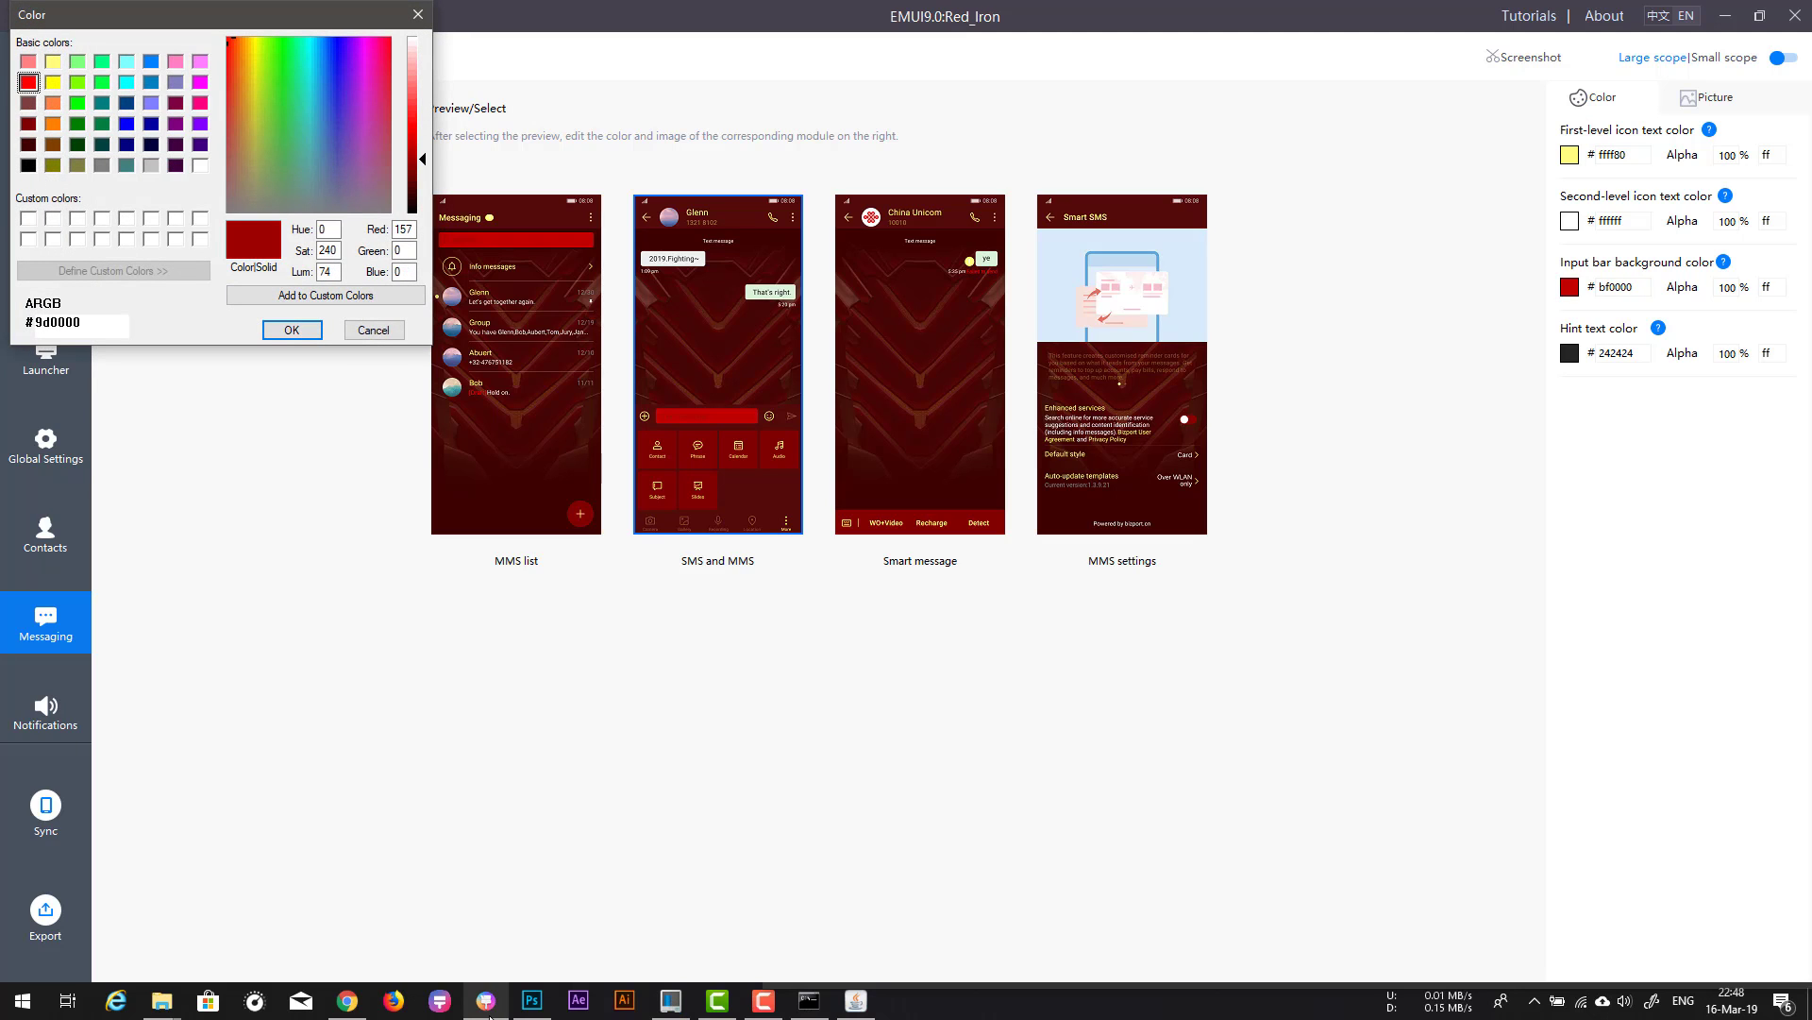
{"action": "key", "text": "Return"}
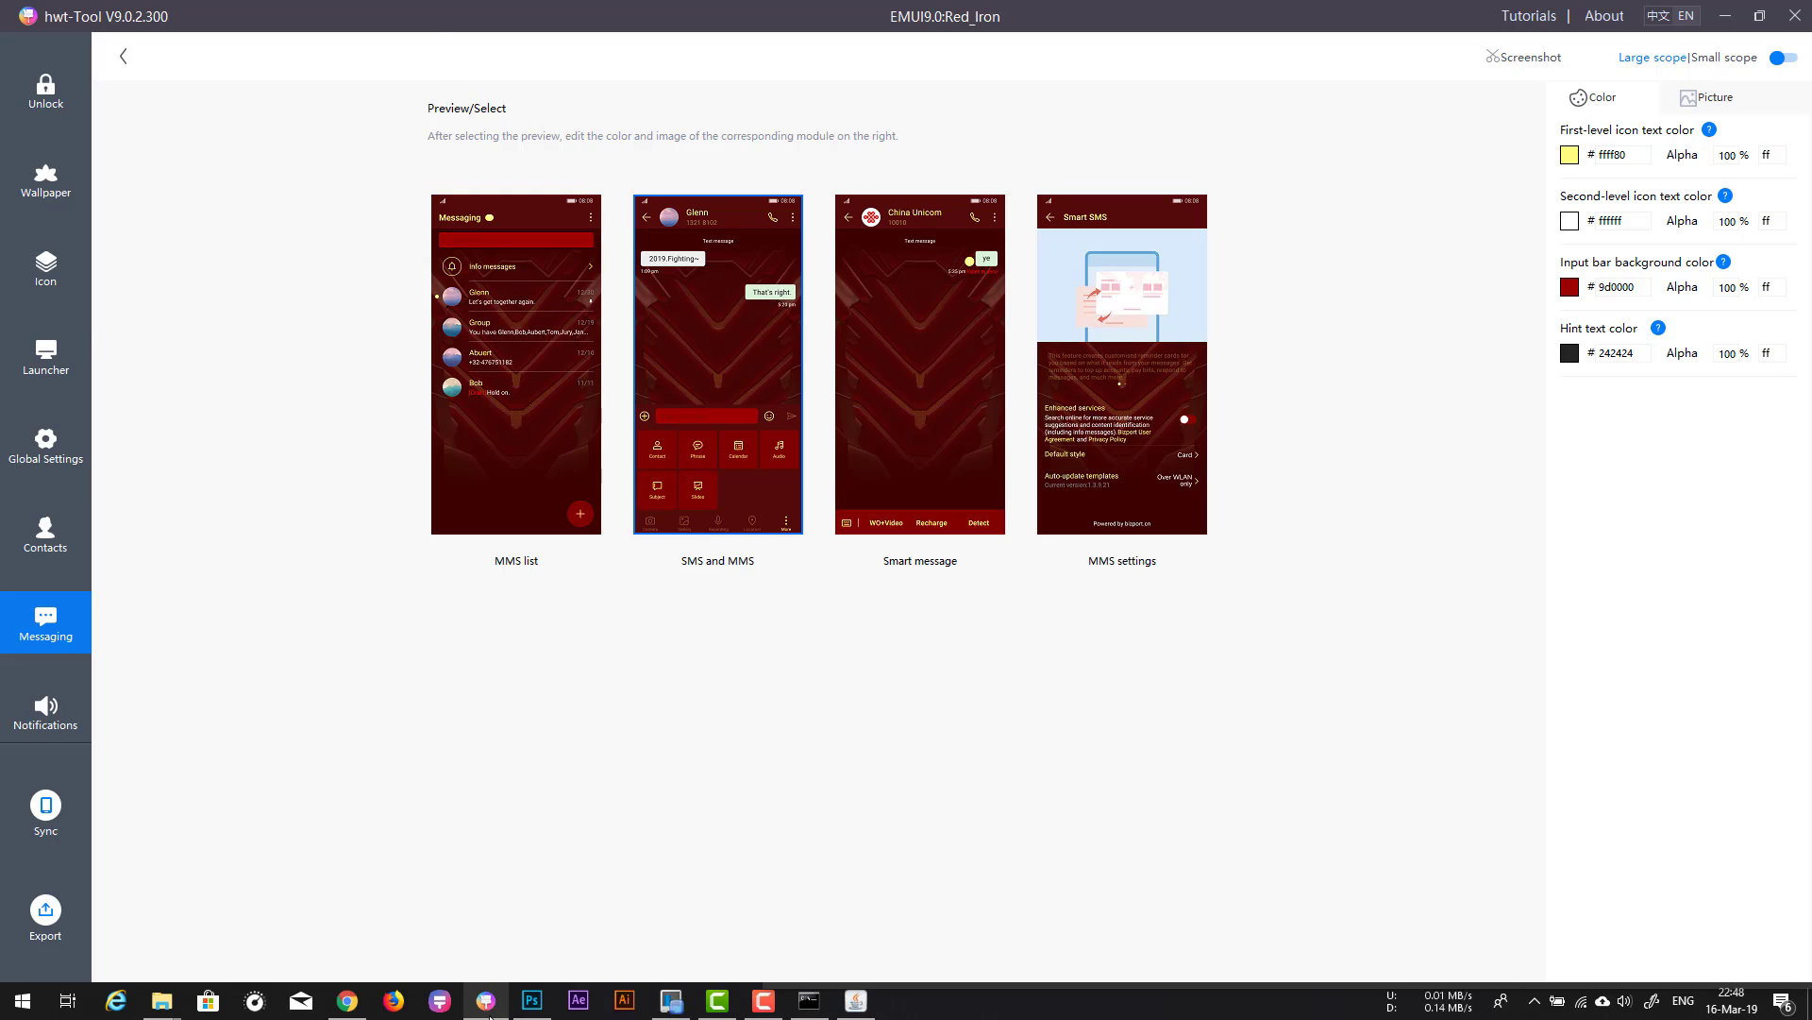
Step: Set the SMS and MMS screen's hint text color to white #ffffff
{"action": "type", "text": "ffff80"}
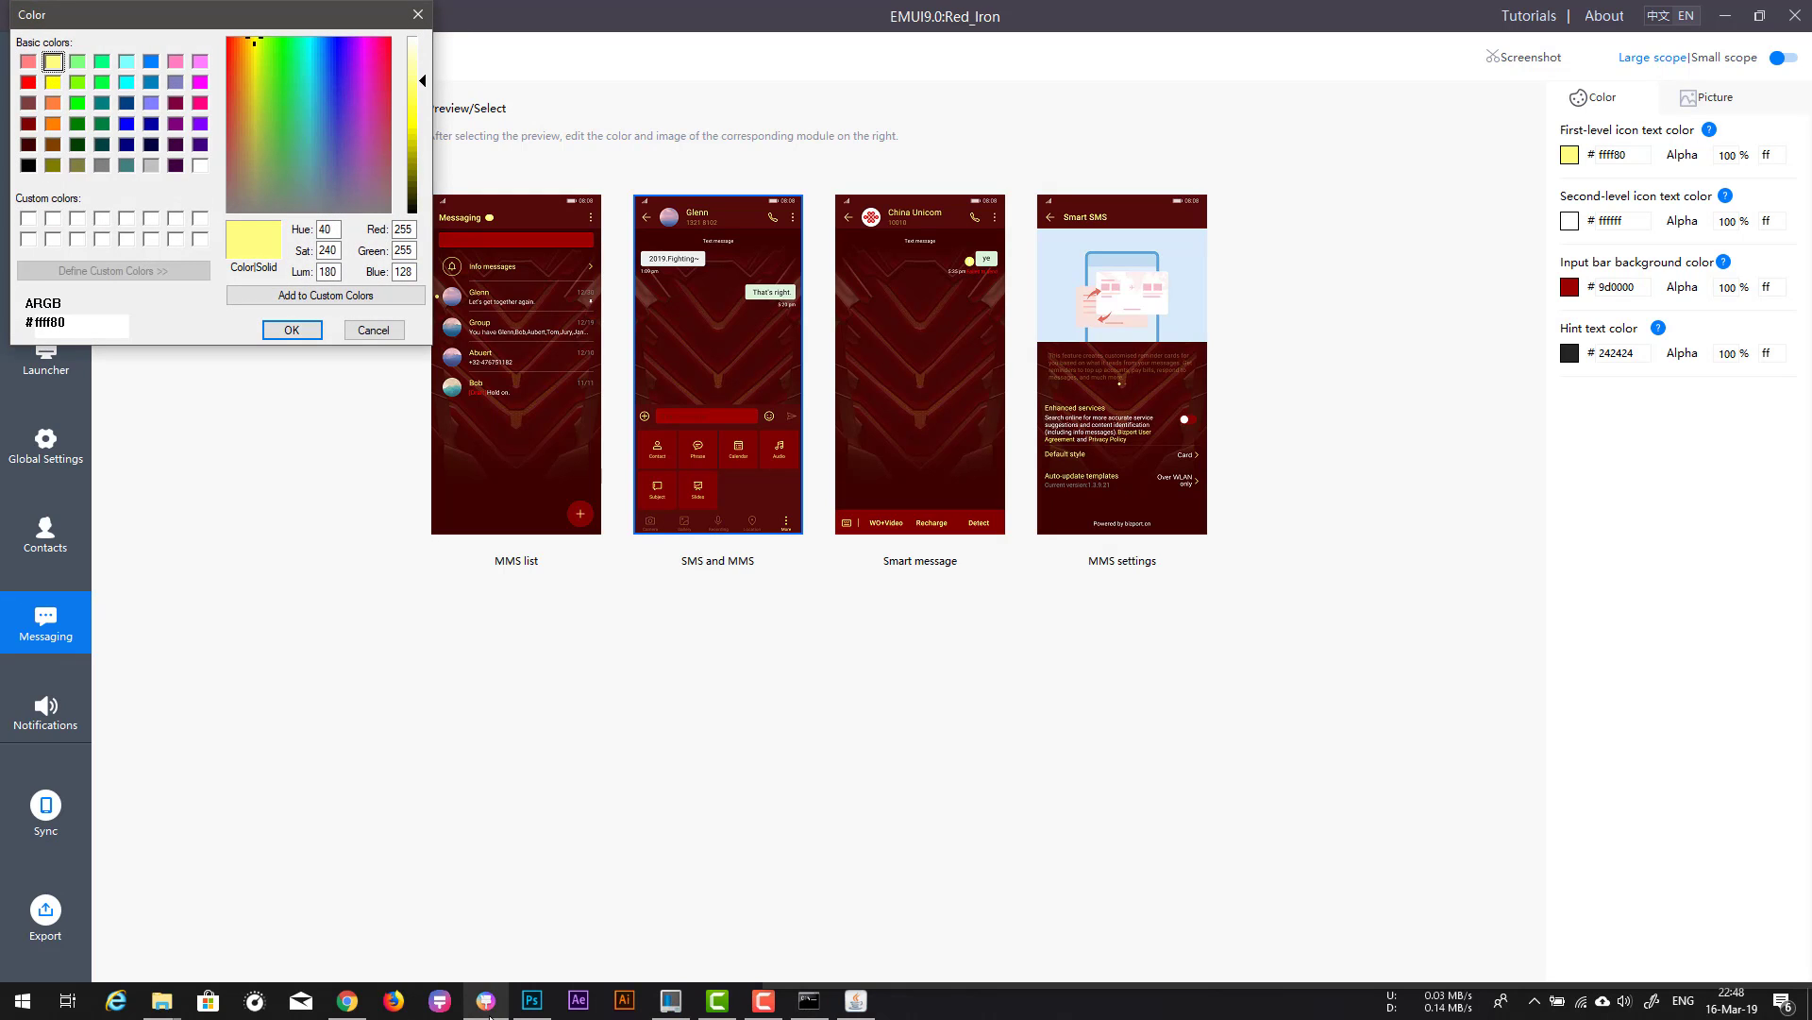
{"action": "key", "text": "BackSpace"}
{"action": "key", "text": "BackSpace"}
{"action": "type", "text": "ff"}
{"action": "key", "text": "Return"}
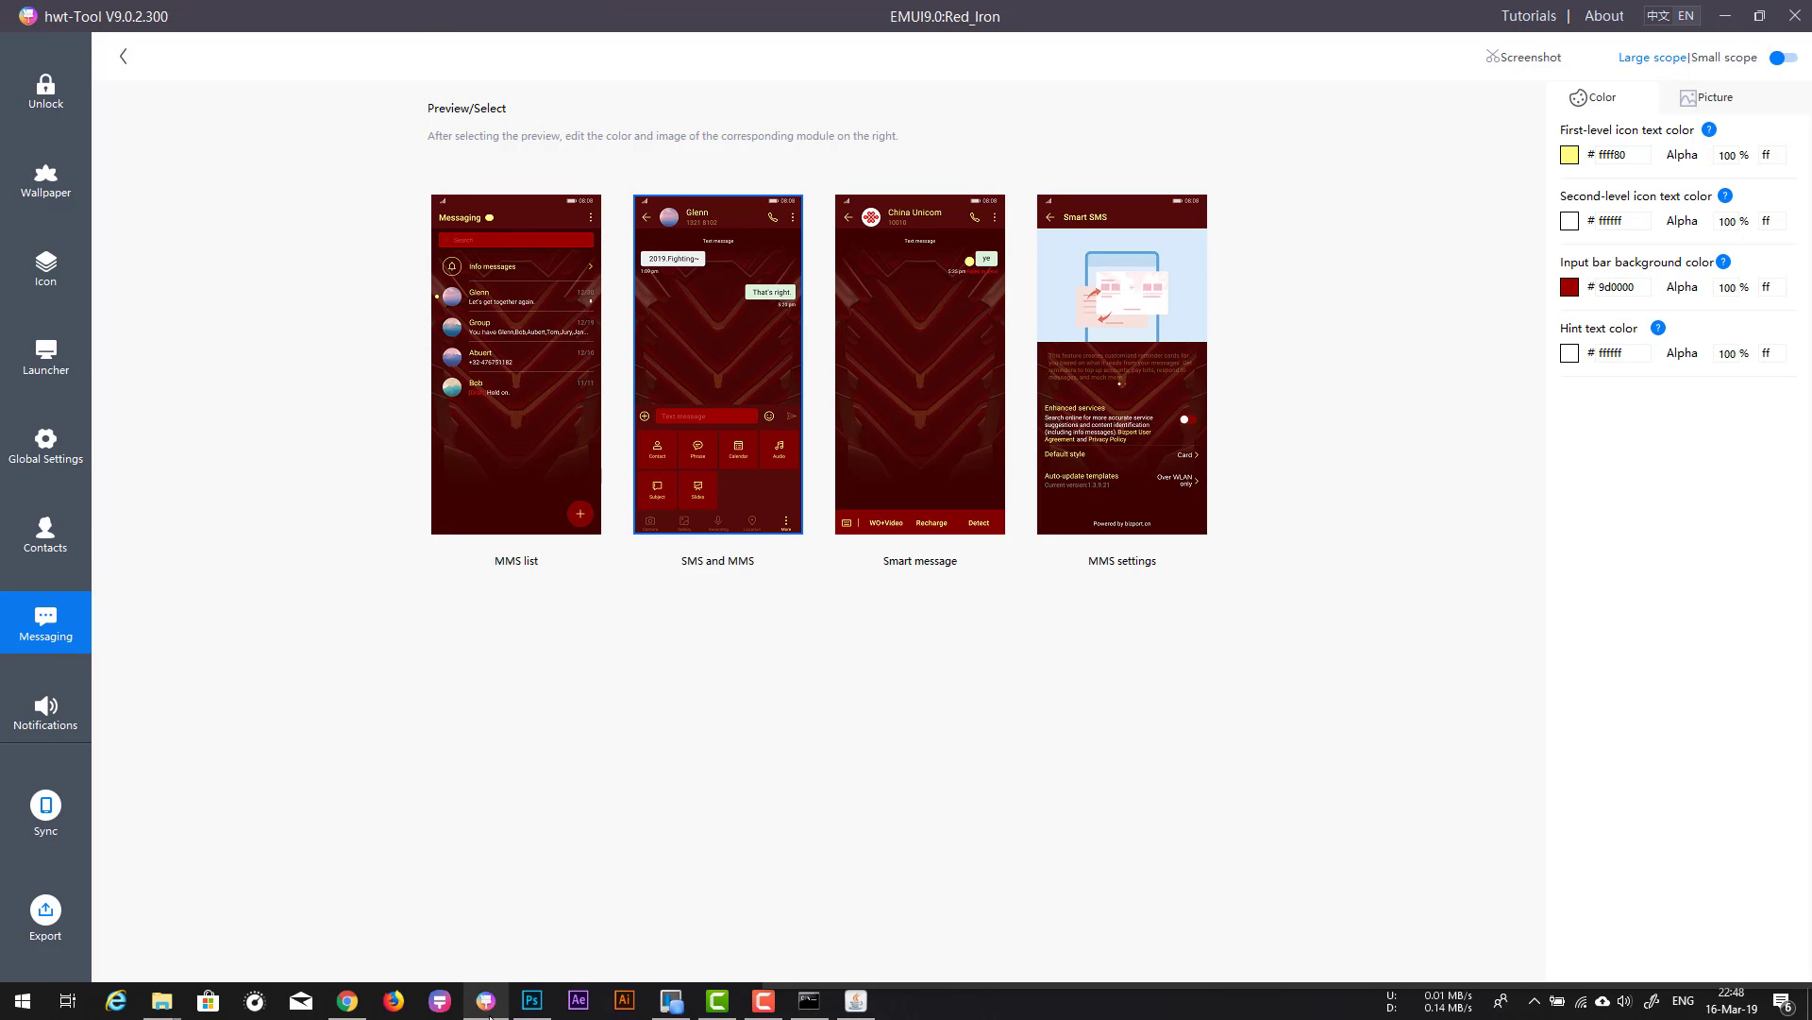
Step: Try #ffff80 as the SMS and MMS screen's hint text color and restore it to #ffffff
{"action": "left_click", "coordinate": [1570, 353]}
{"action": "left_click", "coordinate": [53, 62]}
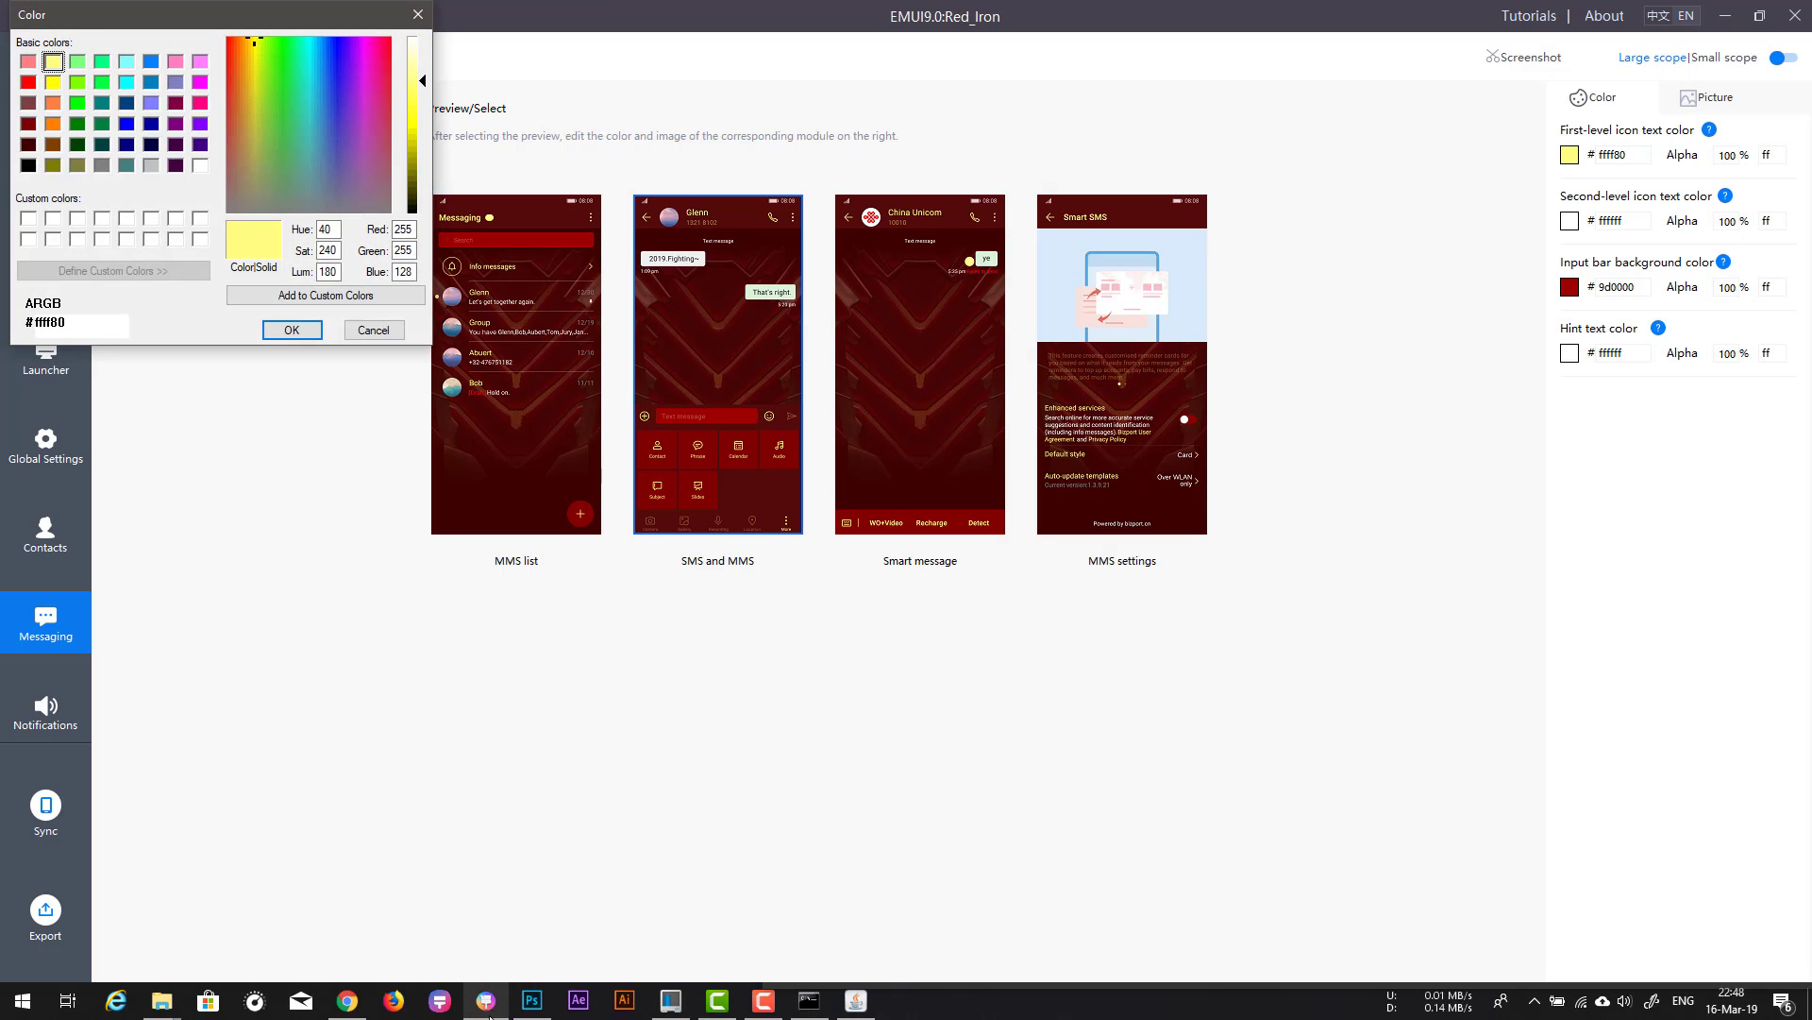
{"action": "left_click", "coordinate": [292, 329]}
{"action": "key", "text": "space"}
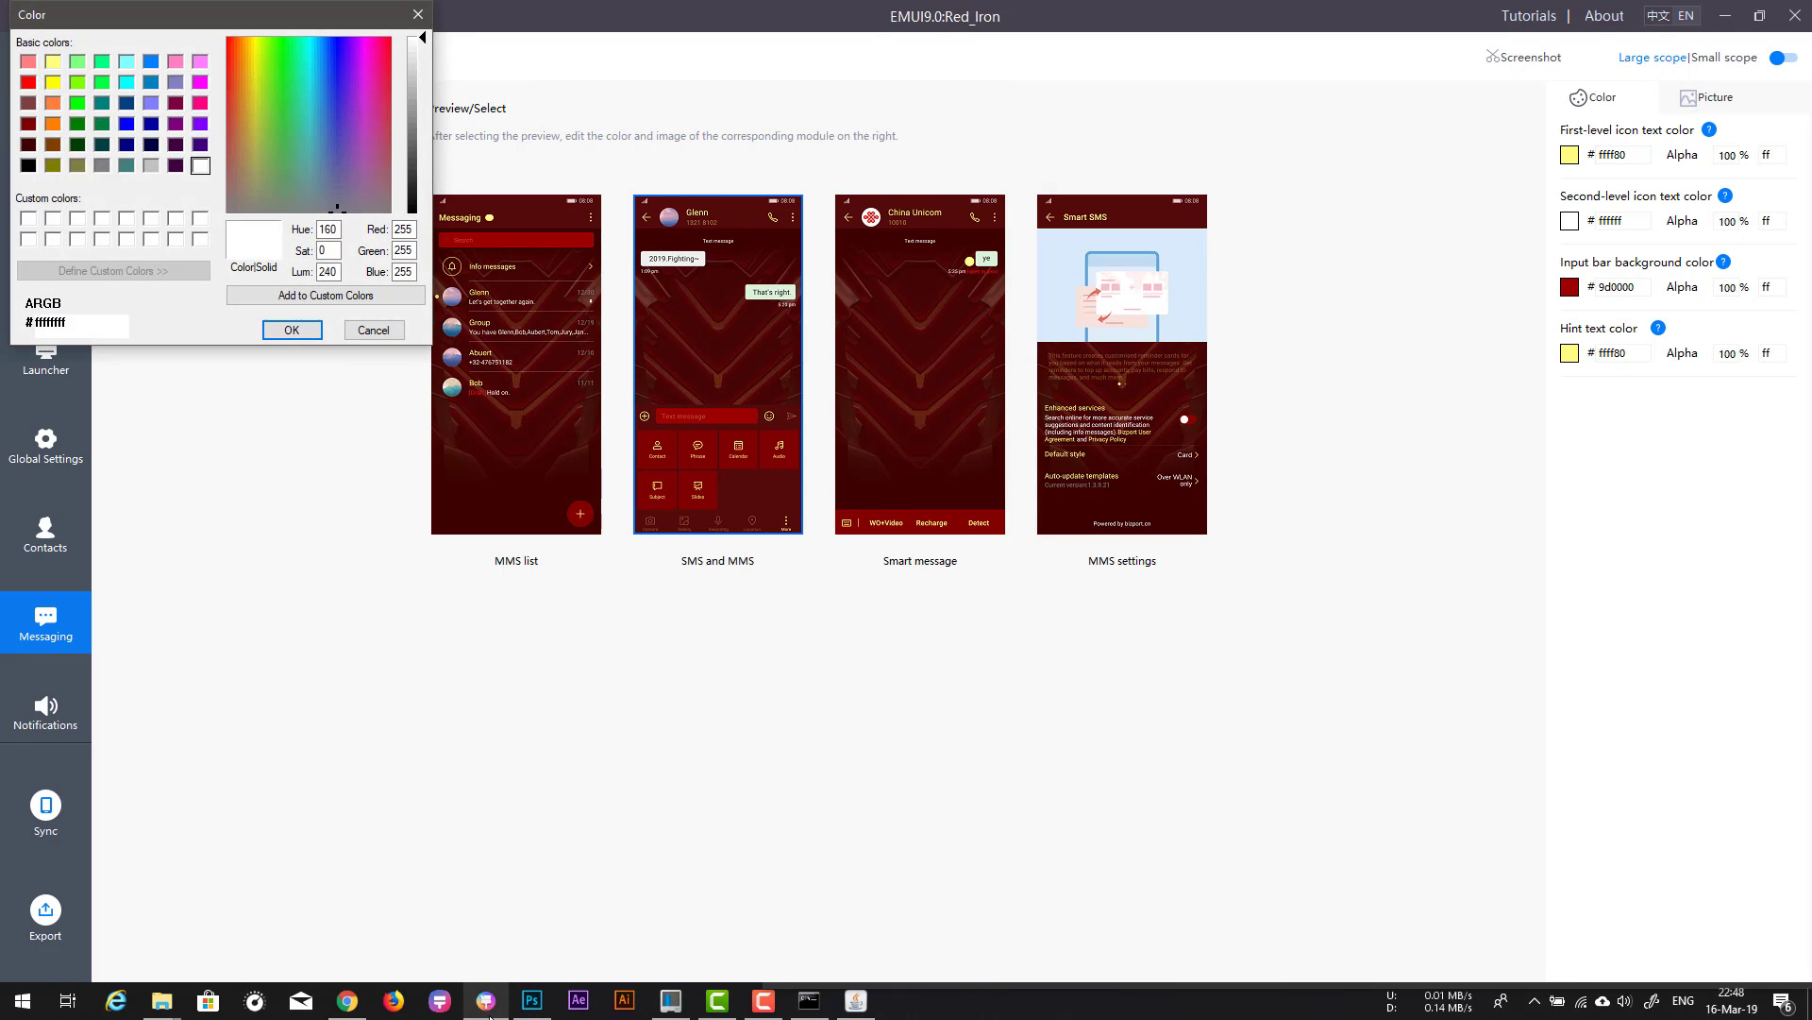
{"action": "key", "text": "Return"}
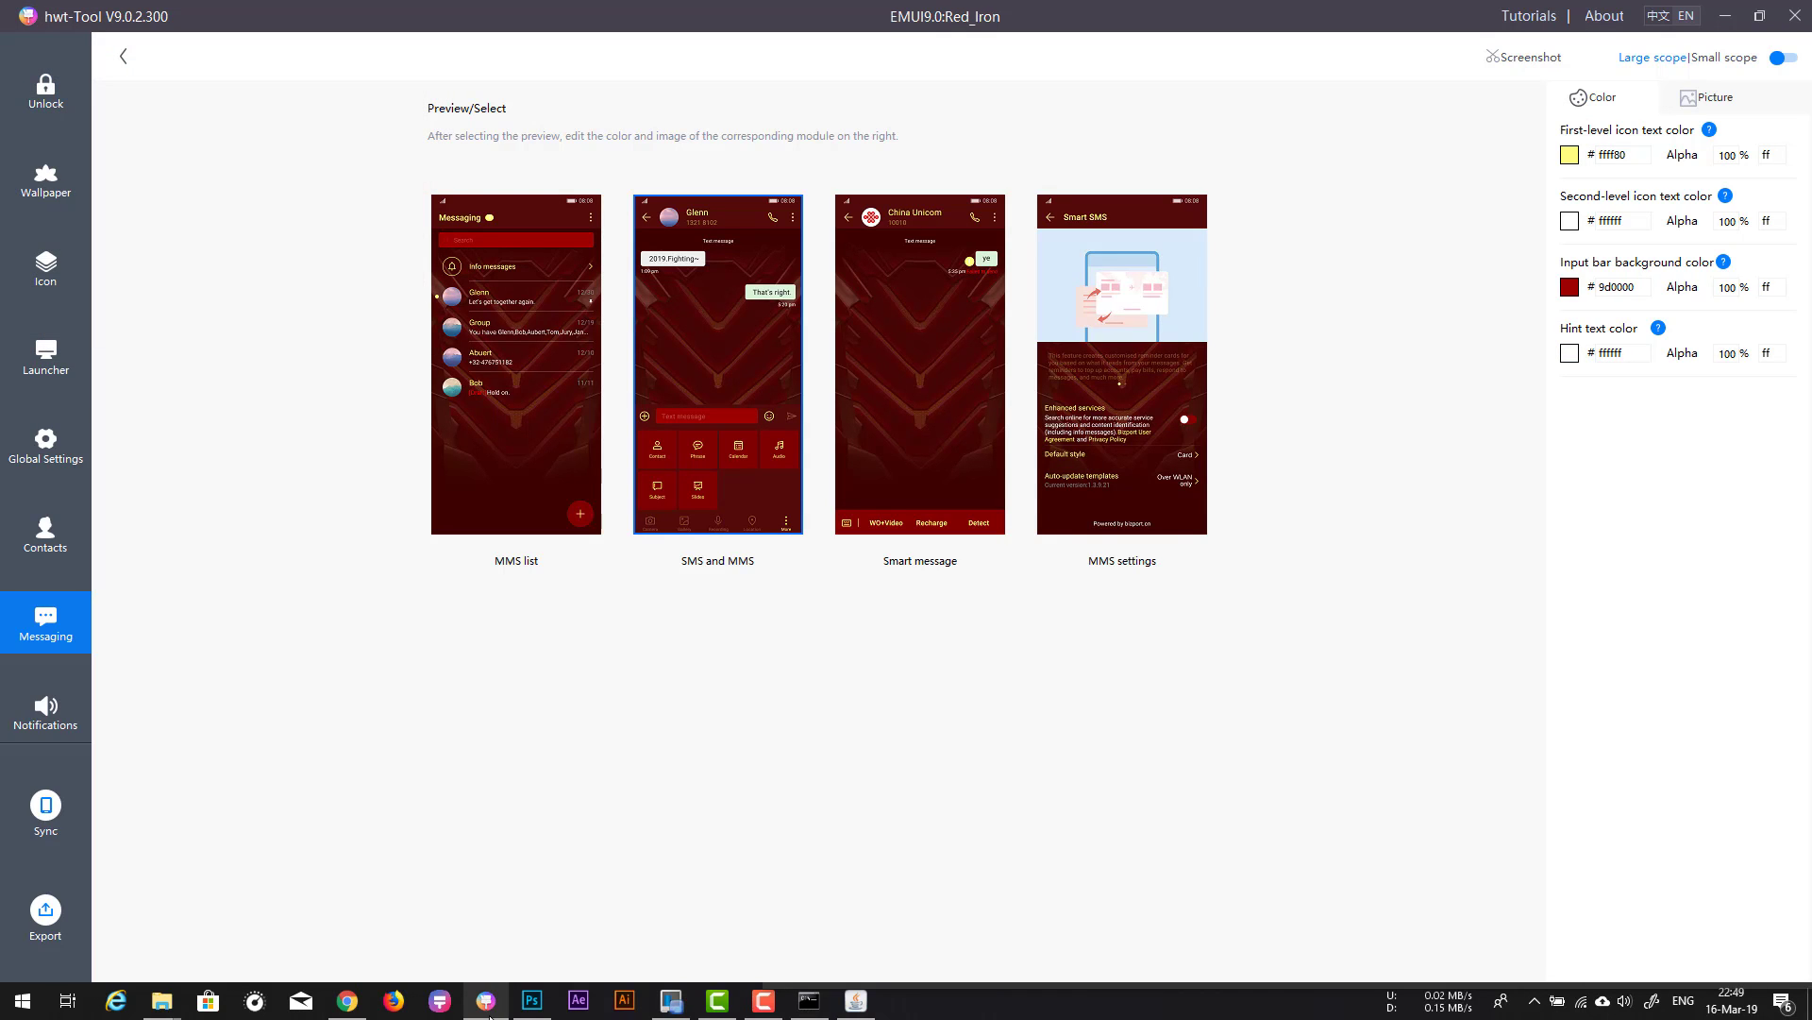
Step: Set the SMS and MMS screen's input bar background color to #9b0000
{"action": "key", "text": "space"}
{"action": "key", "text": "Down"}
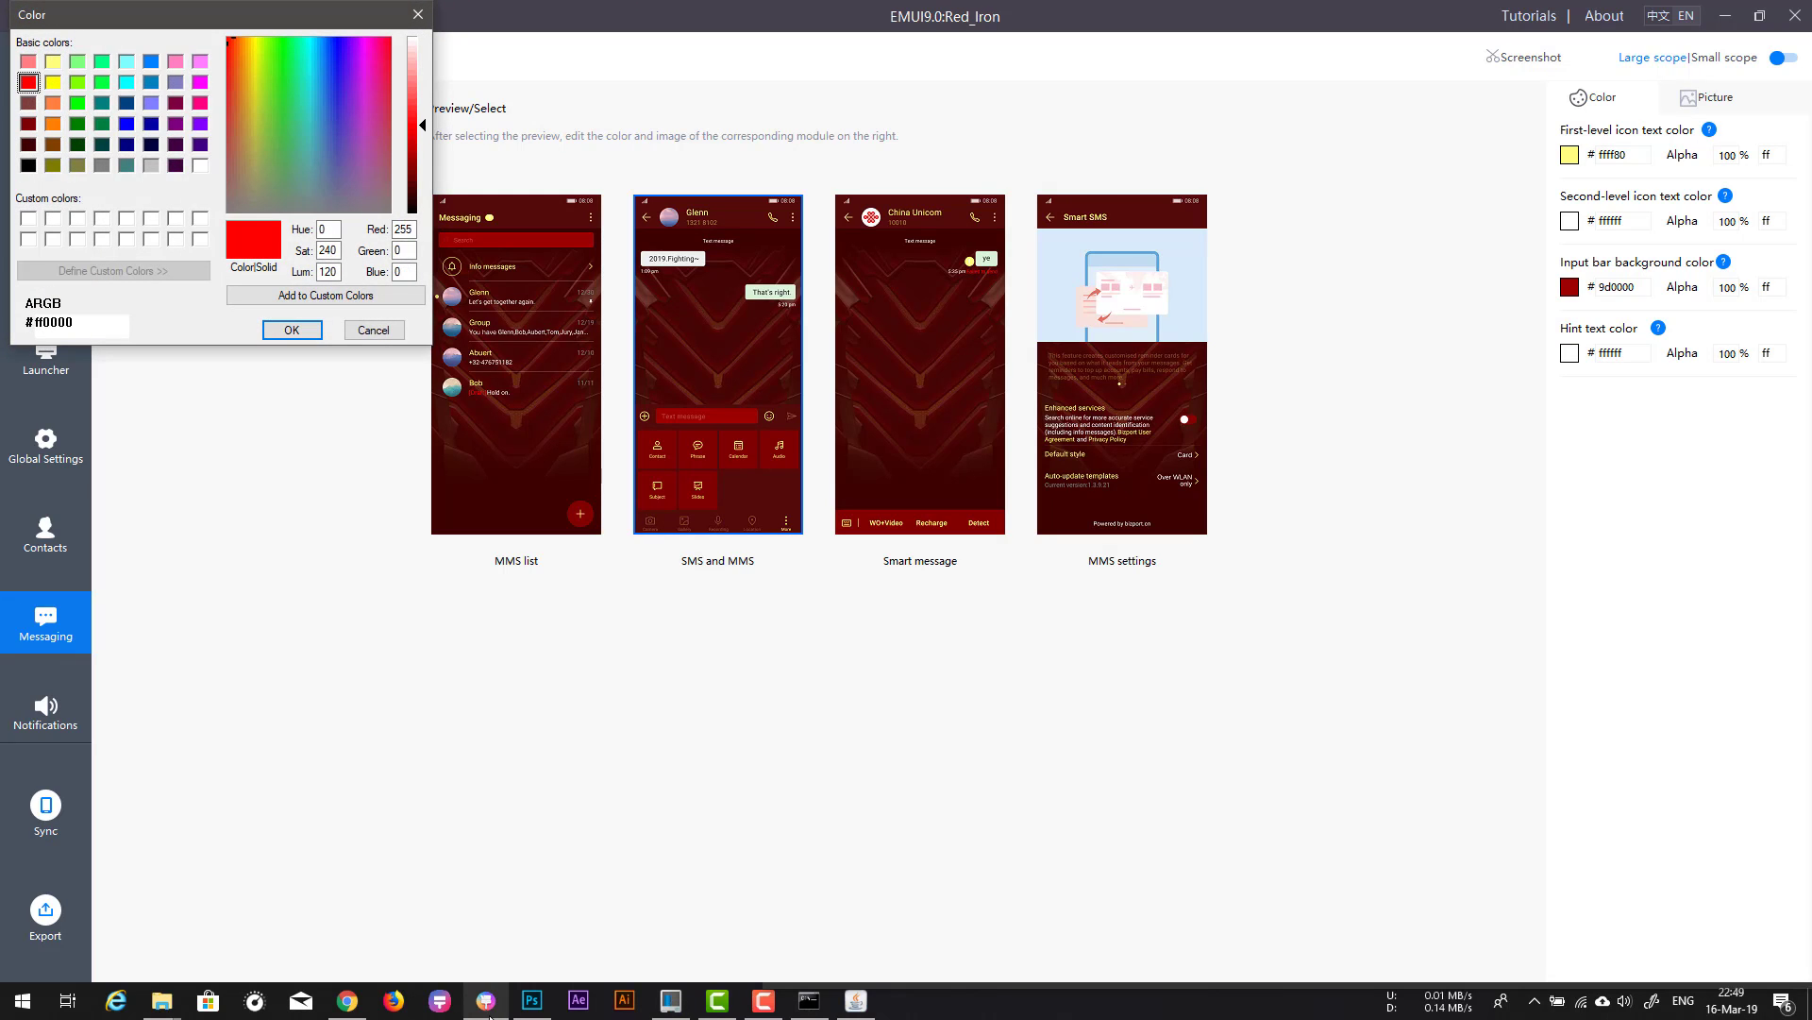
{"action": "key", "text": "Down"}
{"action": "key", "text": "Return"}
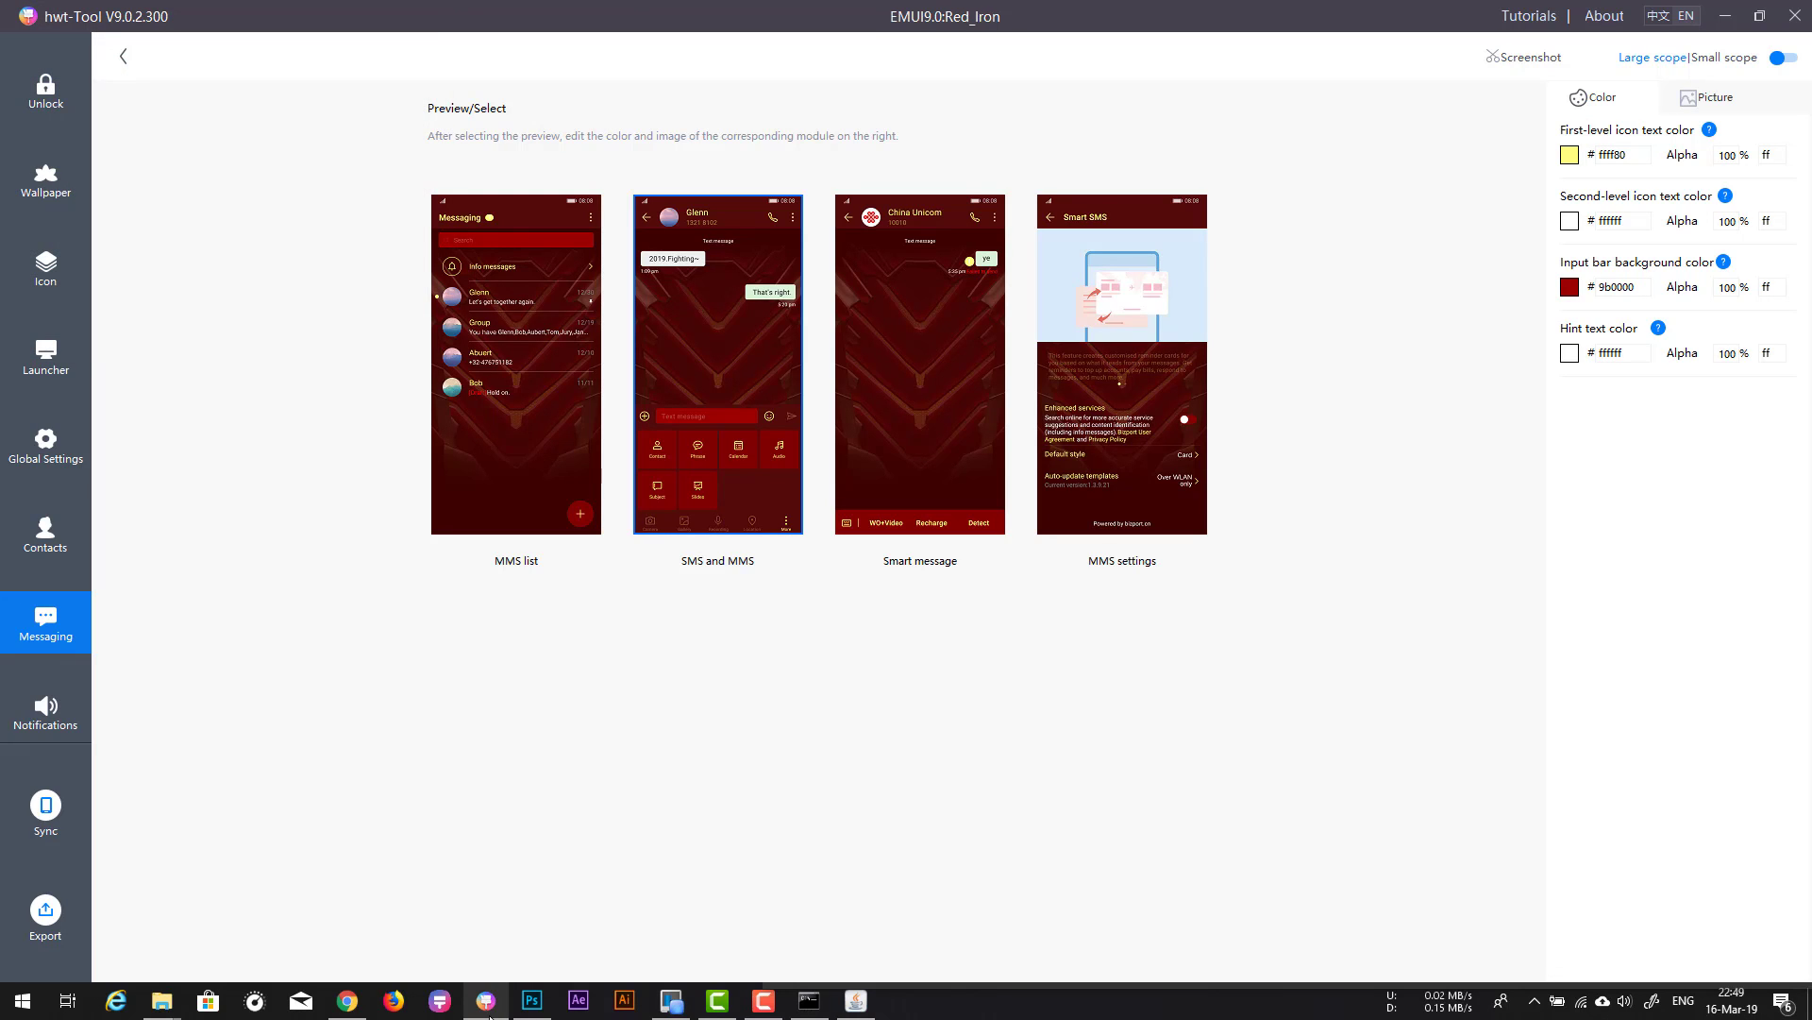
Step: Set the SMS and MMS screen's input bar background color to the darker red #4f0000
{"action": "key", "text": "space"}
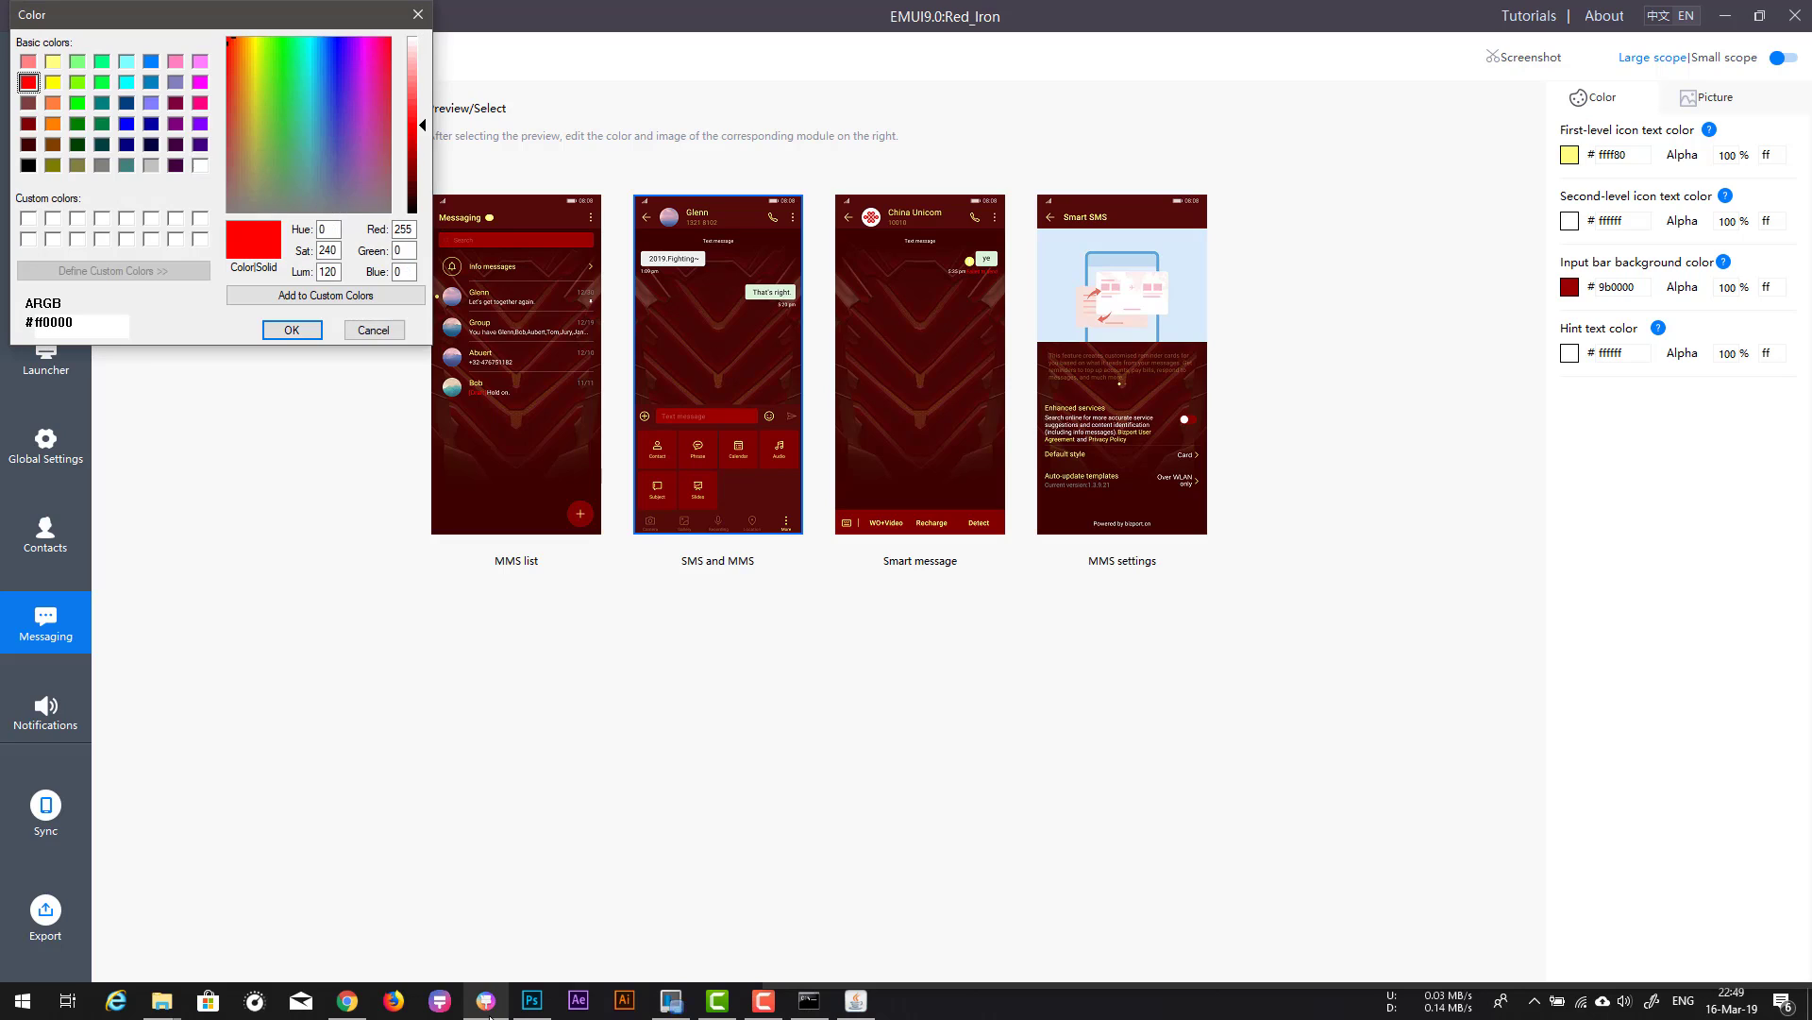
{"action": "key", "text": "Down"}
{"action": "key", "text": "Down"}
{"action": "key", "text": "Down"}
{"action": "key", "text": "Return"}
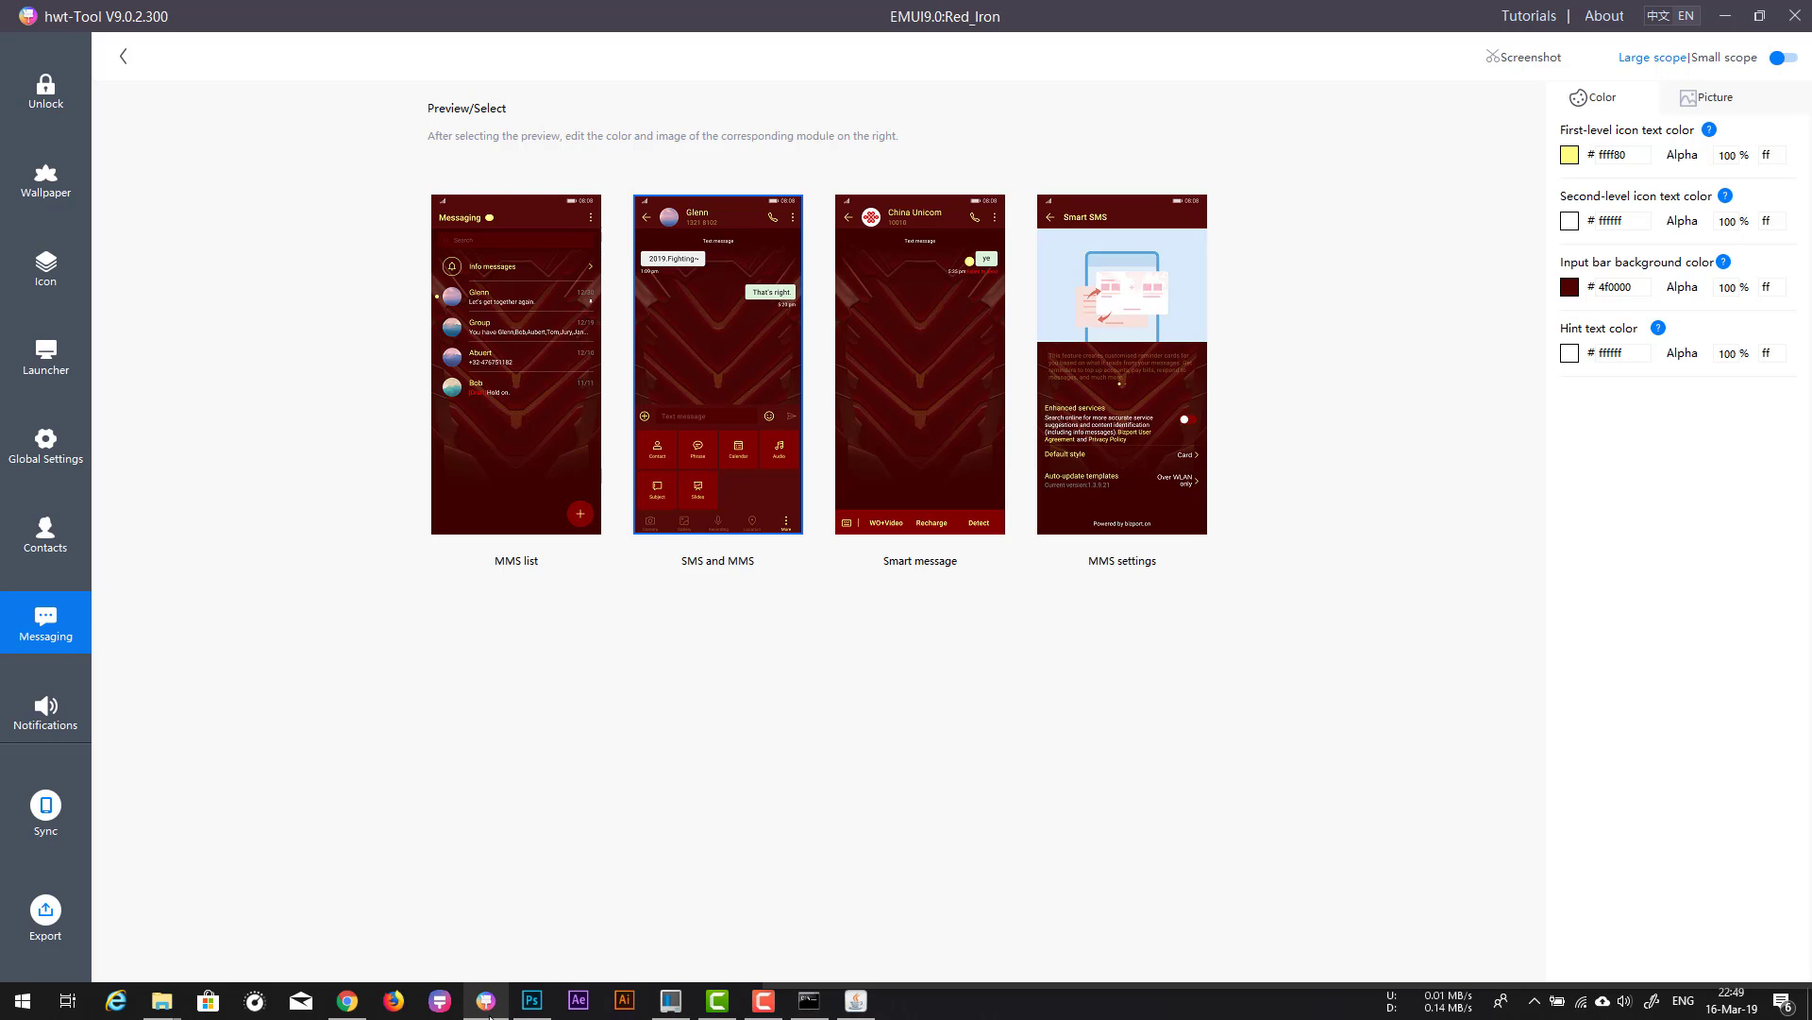
Step: Try #bb0000 as the SMS and MMS screen's second-level icon text color and restore it to #ffffff
{"action": "key", "text": "Return"}
{"action": "key", "text": "Down"}
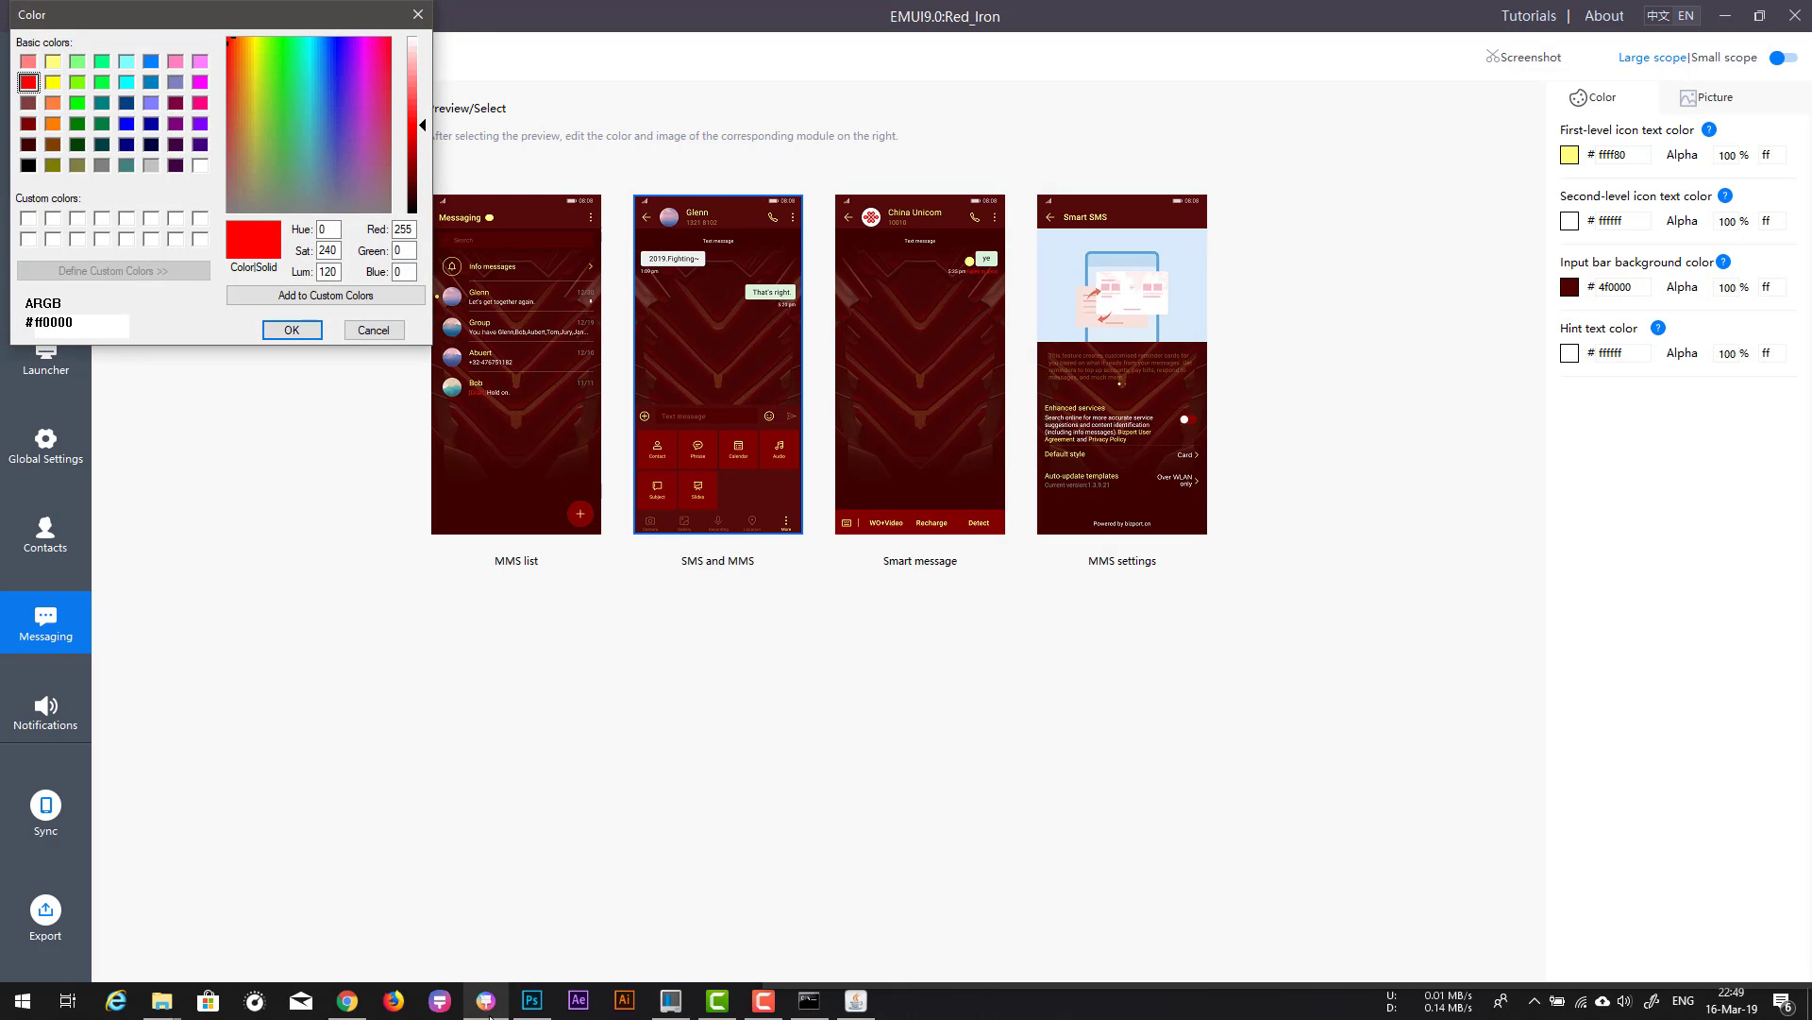
{"action": "key", "text": "Down"}
{"action": "key", "text": "Return"}
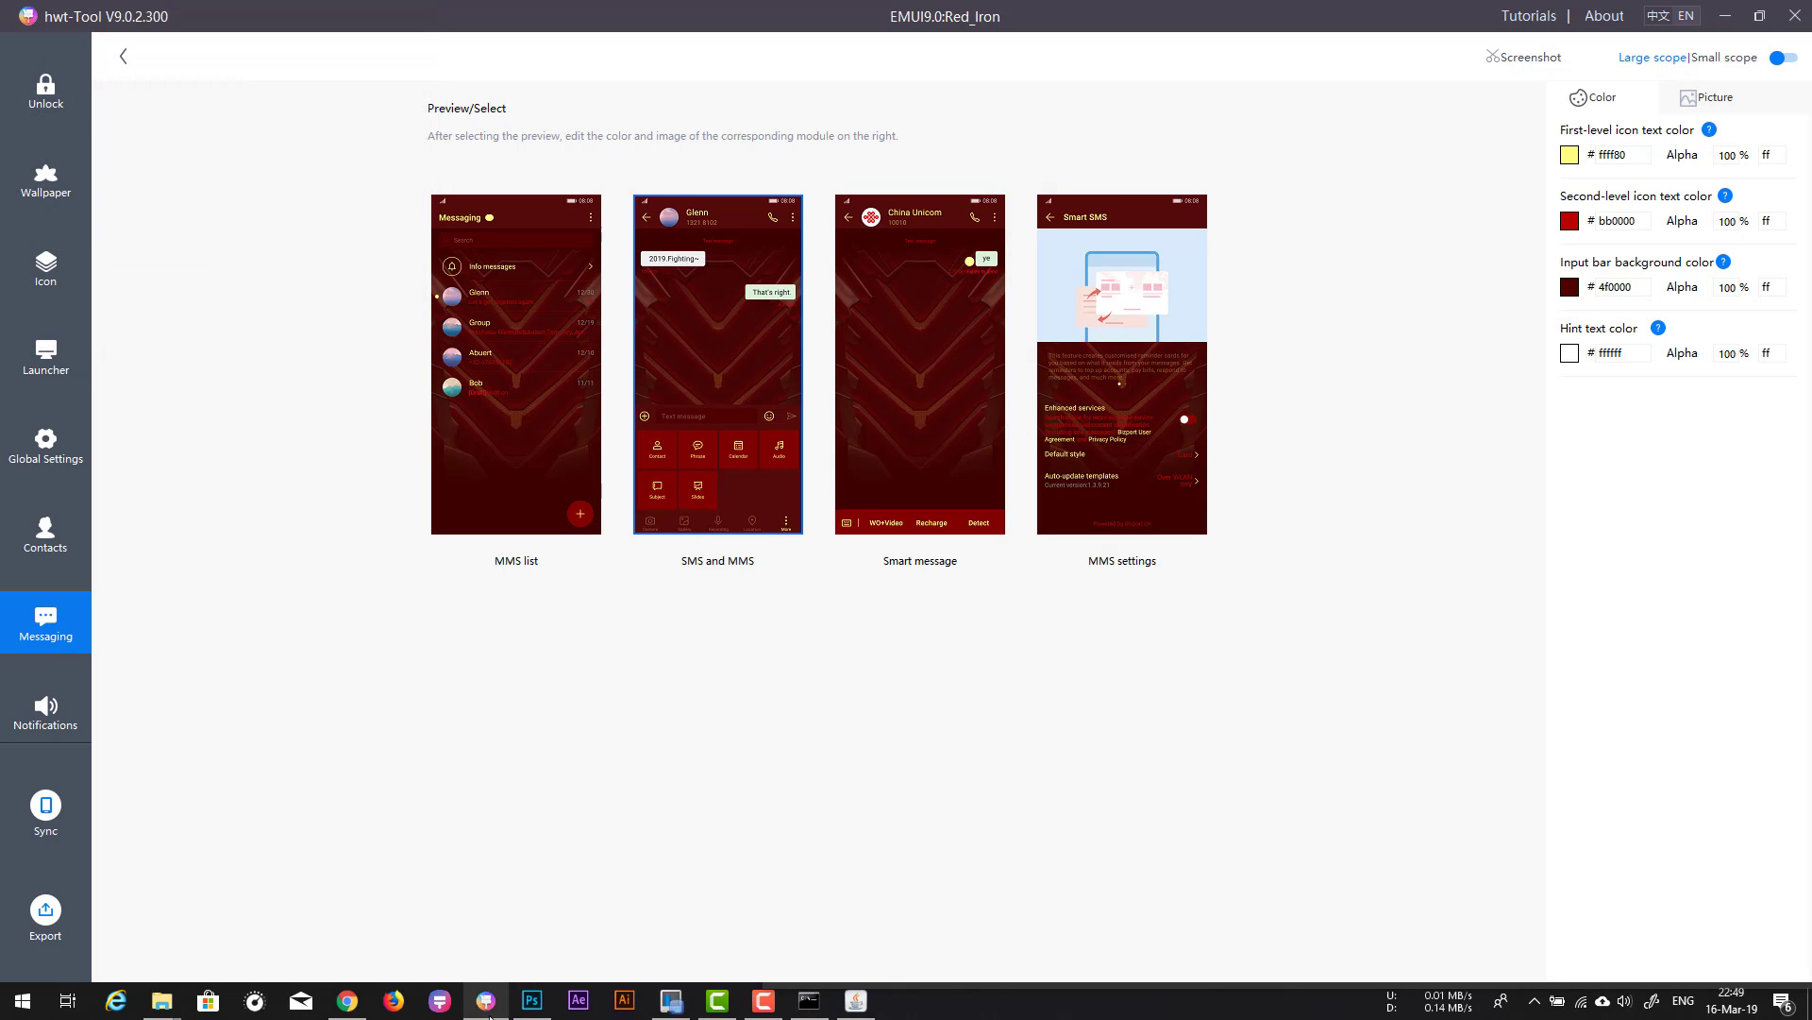
{"action": "key", "text": "Return"}
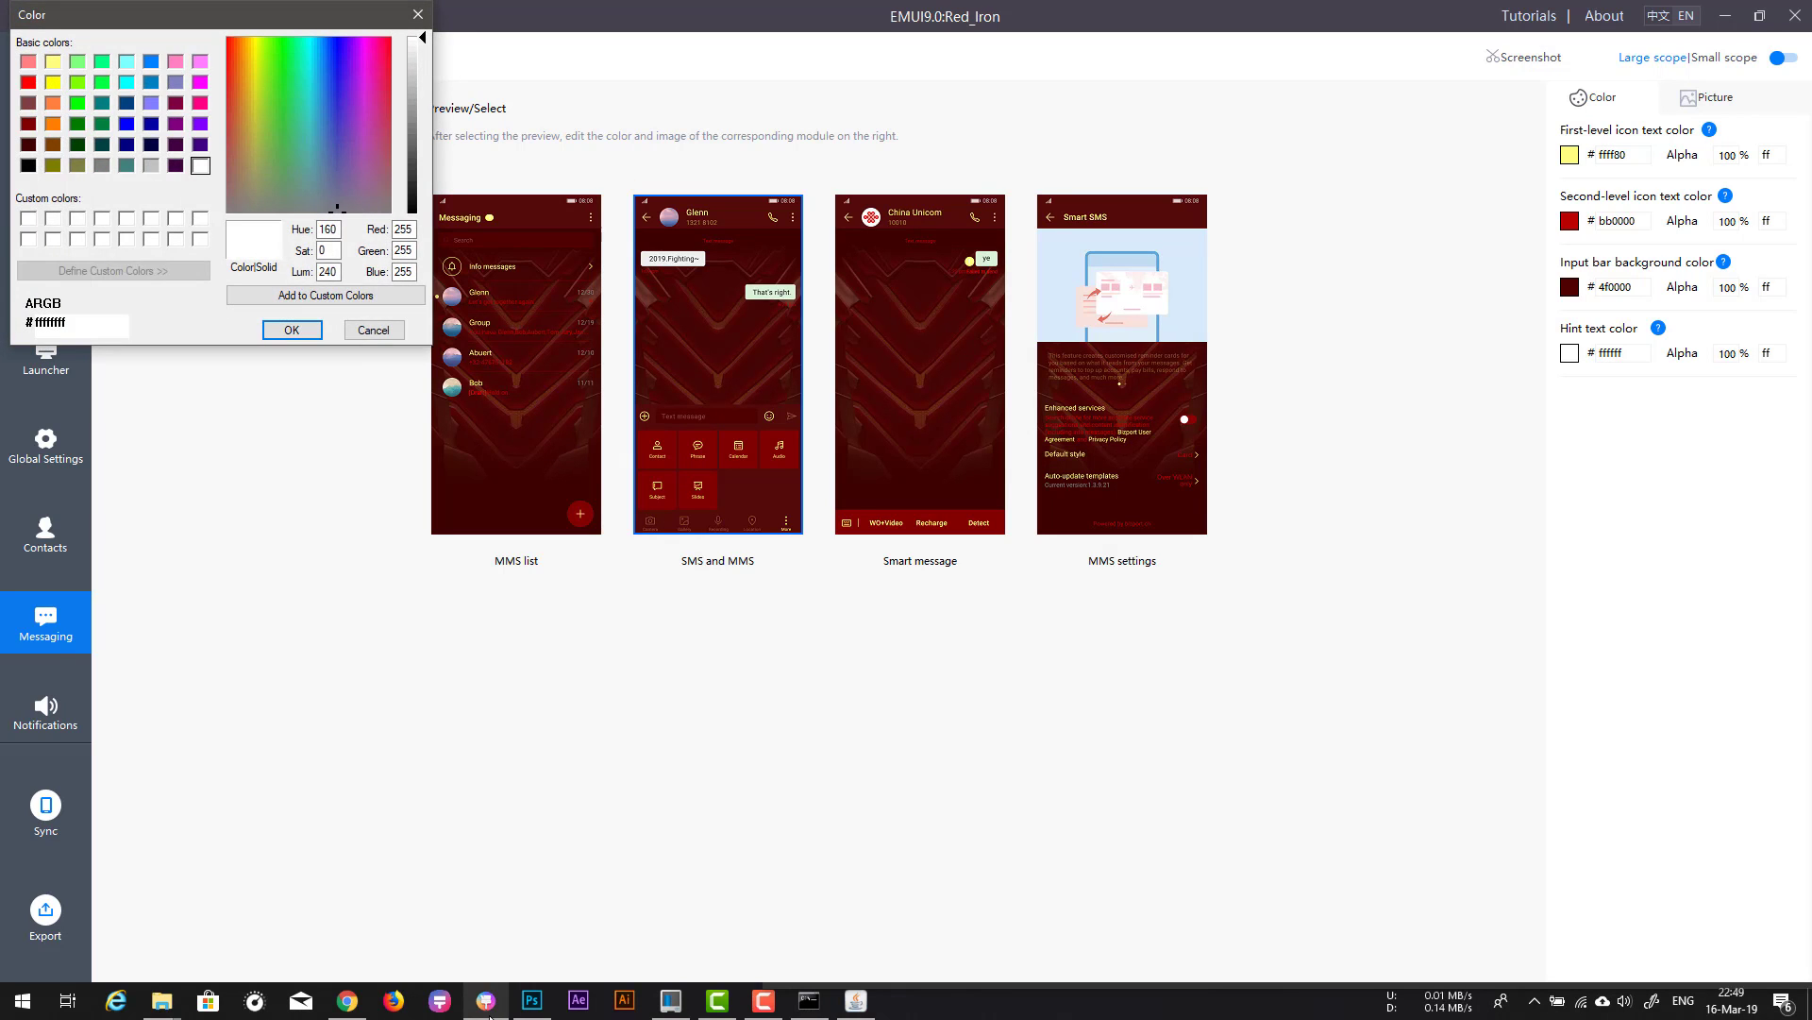
{"action": "key", "text": "Return"}
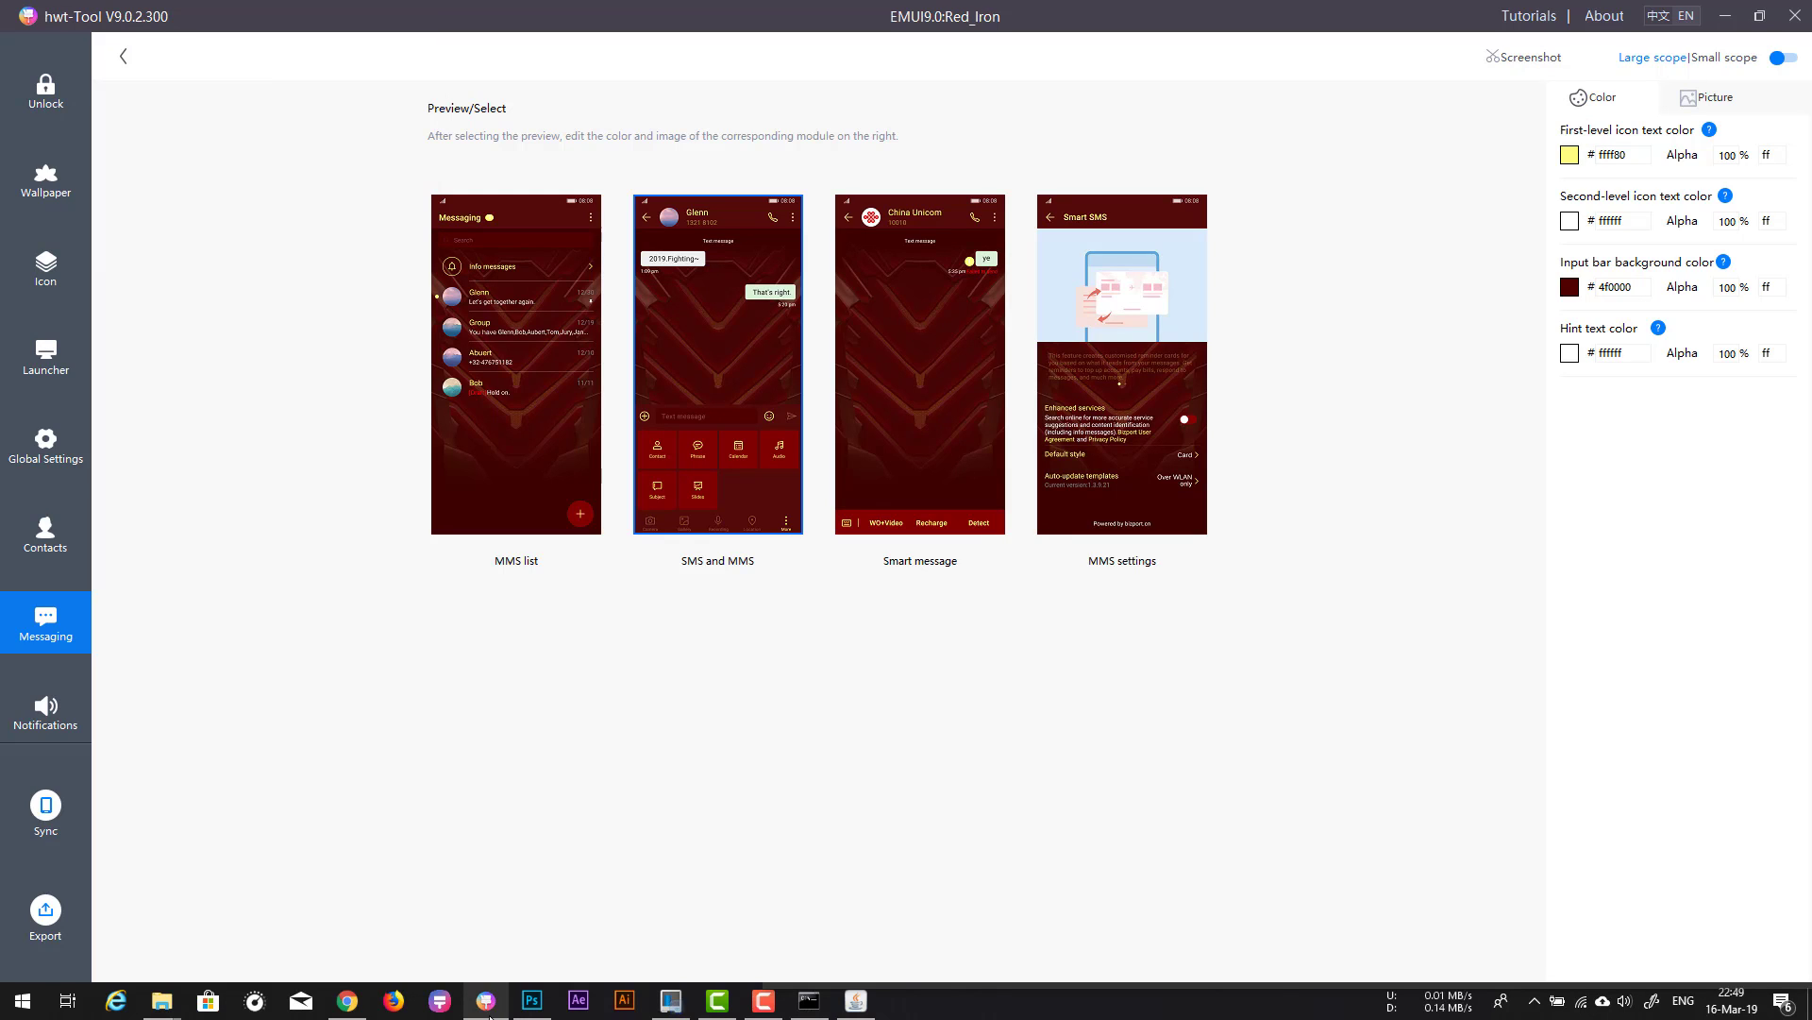
Step: Try #bb0000 and #5b0000 as the Smart message screen's received message bubble background color
{"action": "key", "text": "Right"}
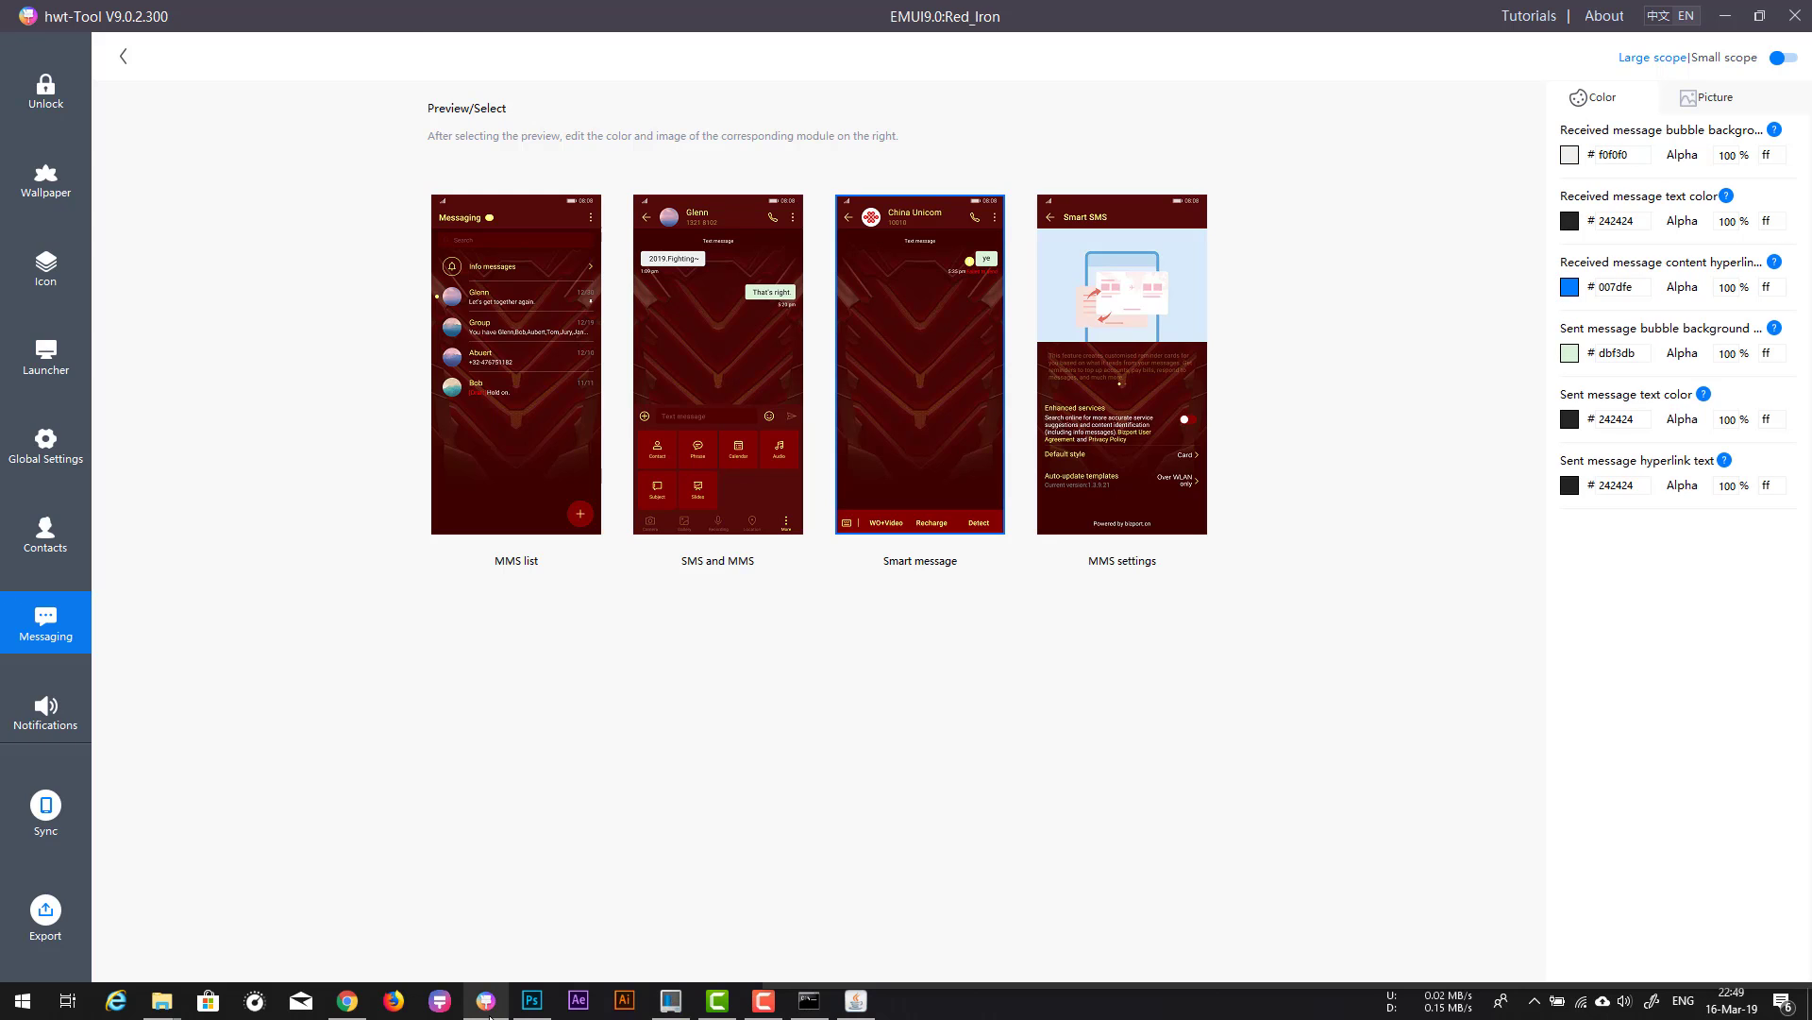
{"action": "left_click", "coordinate": [1570, 155]}
{"action": "left_click", "coordinate": [28, 82]}
{"action": "left_click", "coordinate": [413, 148]}
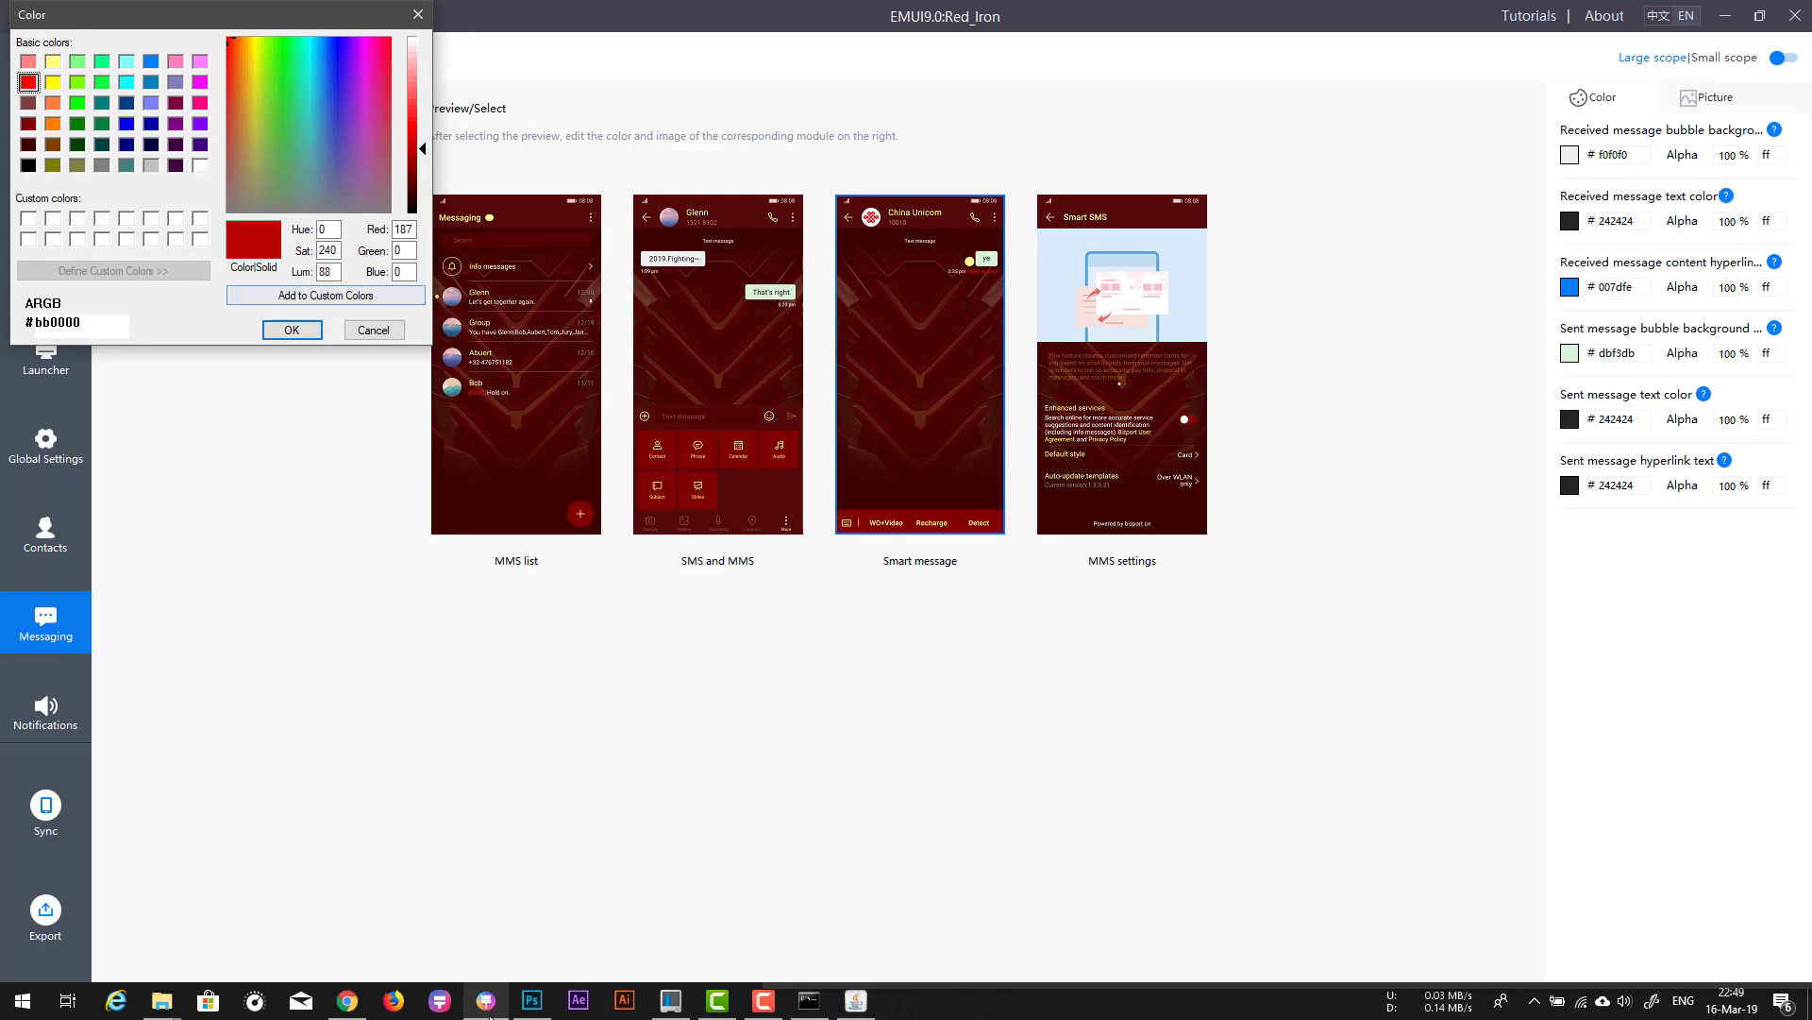
{"action": "left_click", "coordinate": [292, 330]}
{"action": "left_click", "coordinate": [1569, 221]}
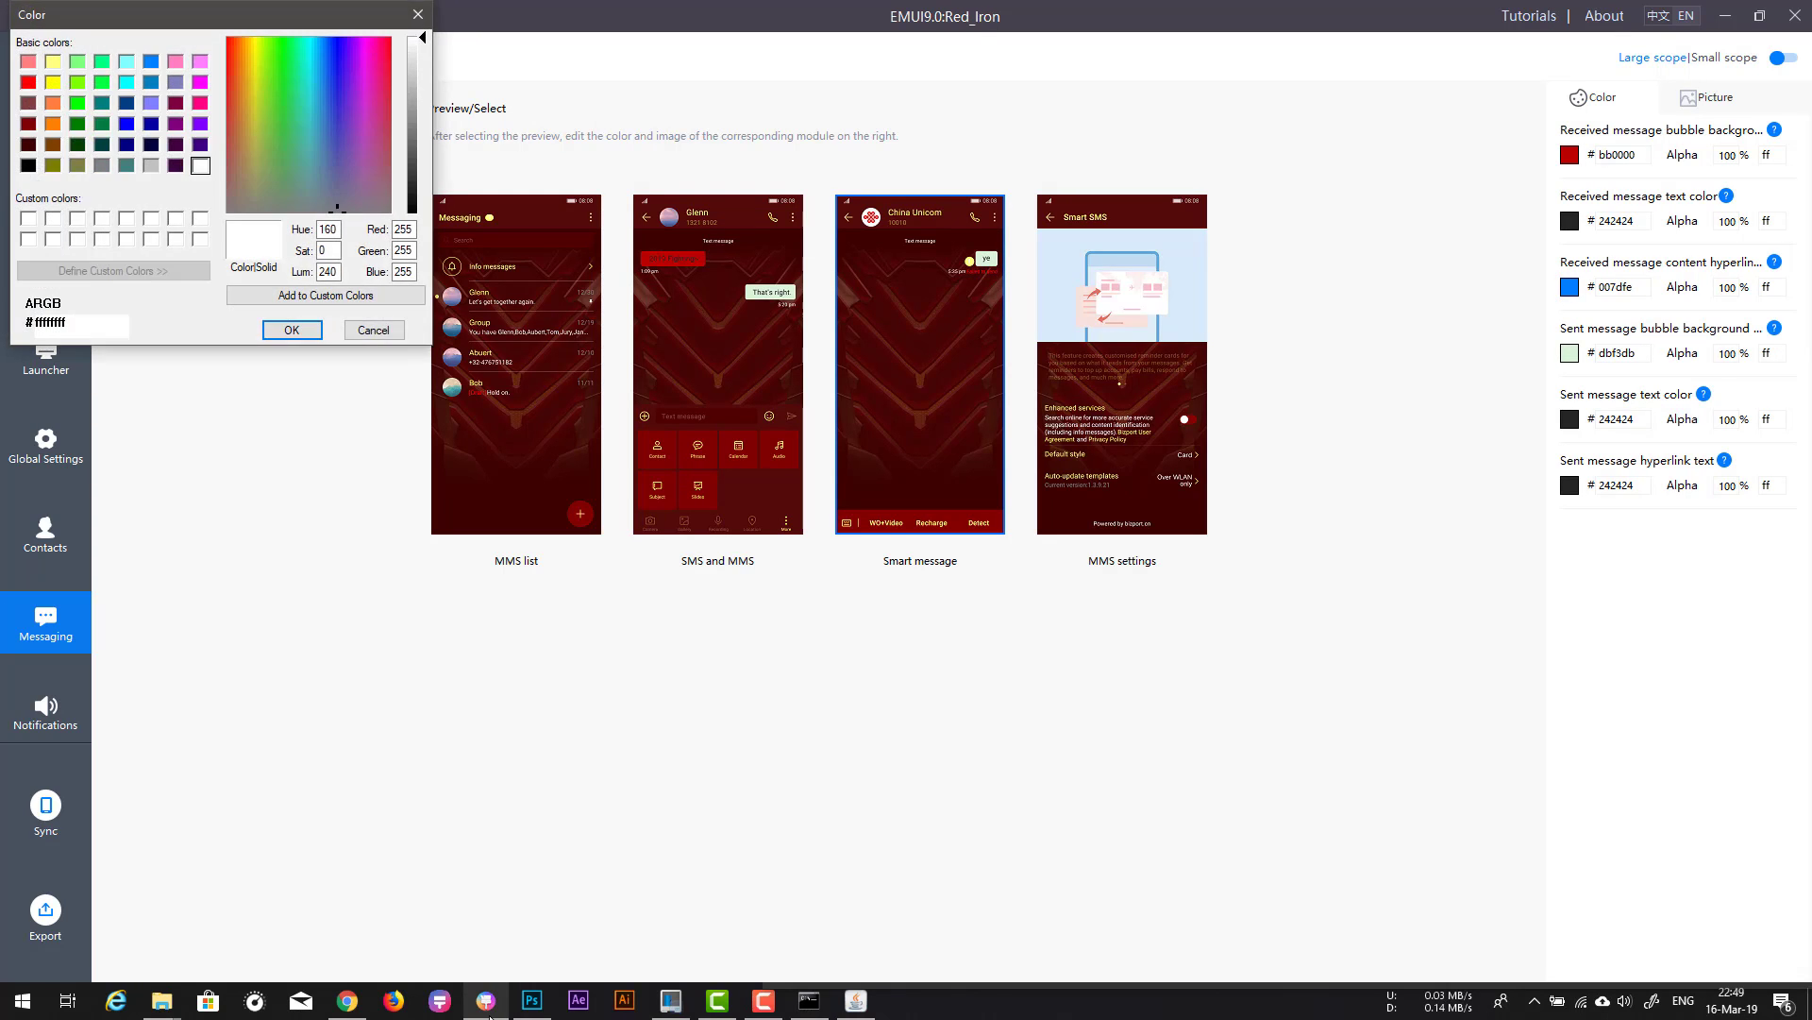
{"action": "left_click", "coordinate": [29, 82]}
{"action": "left_click", "coordinate": [412, 179]}
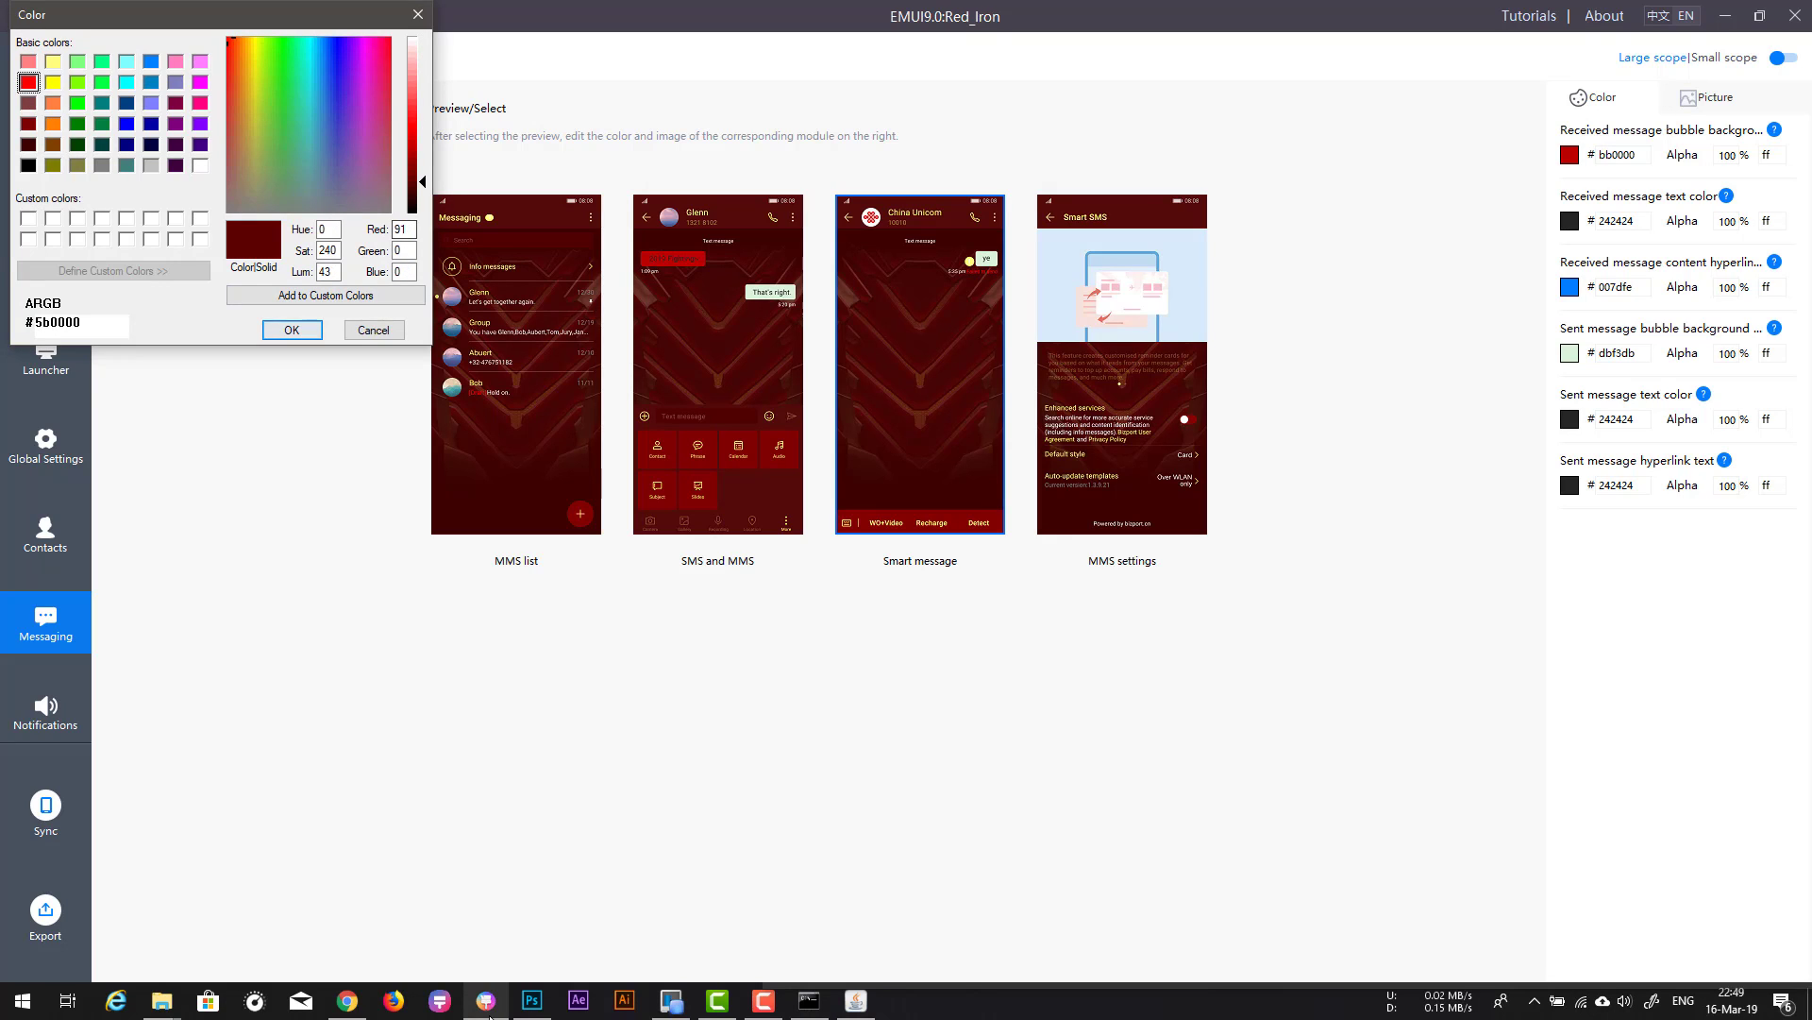
{"action": "left_click", "coordinate": [291, 330]}
Step: Set the Smart message screen's received message bubble background color to #910000
{"action": "left_click", "coordinate": [1569, 221]}
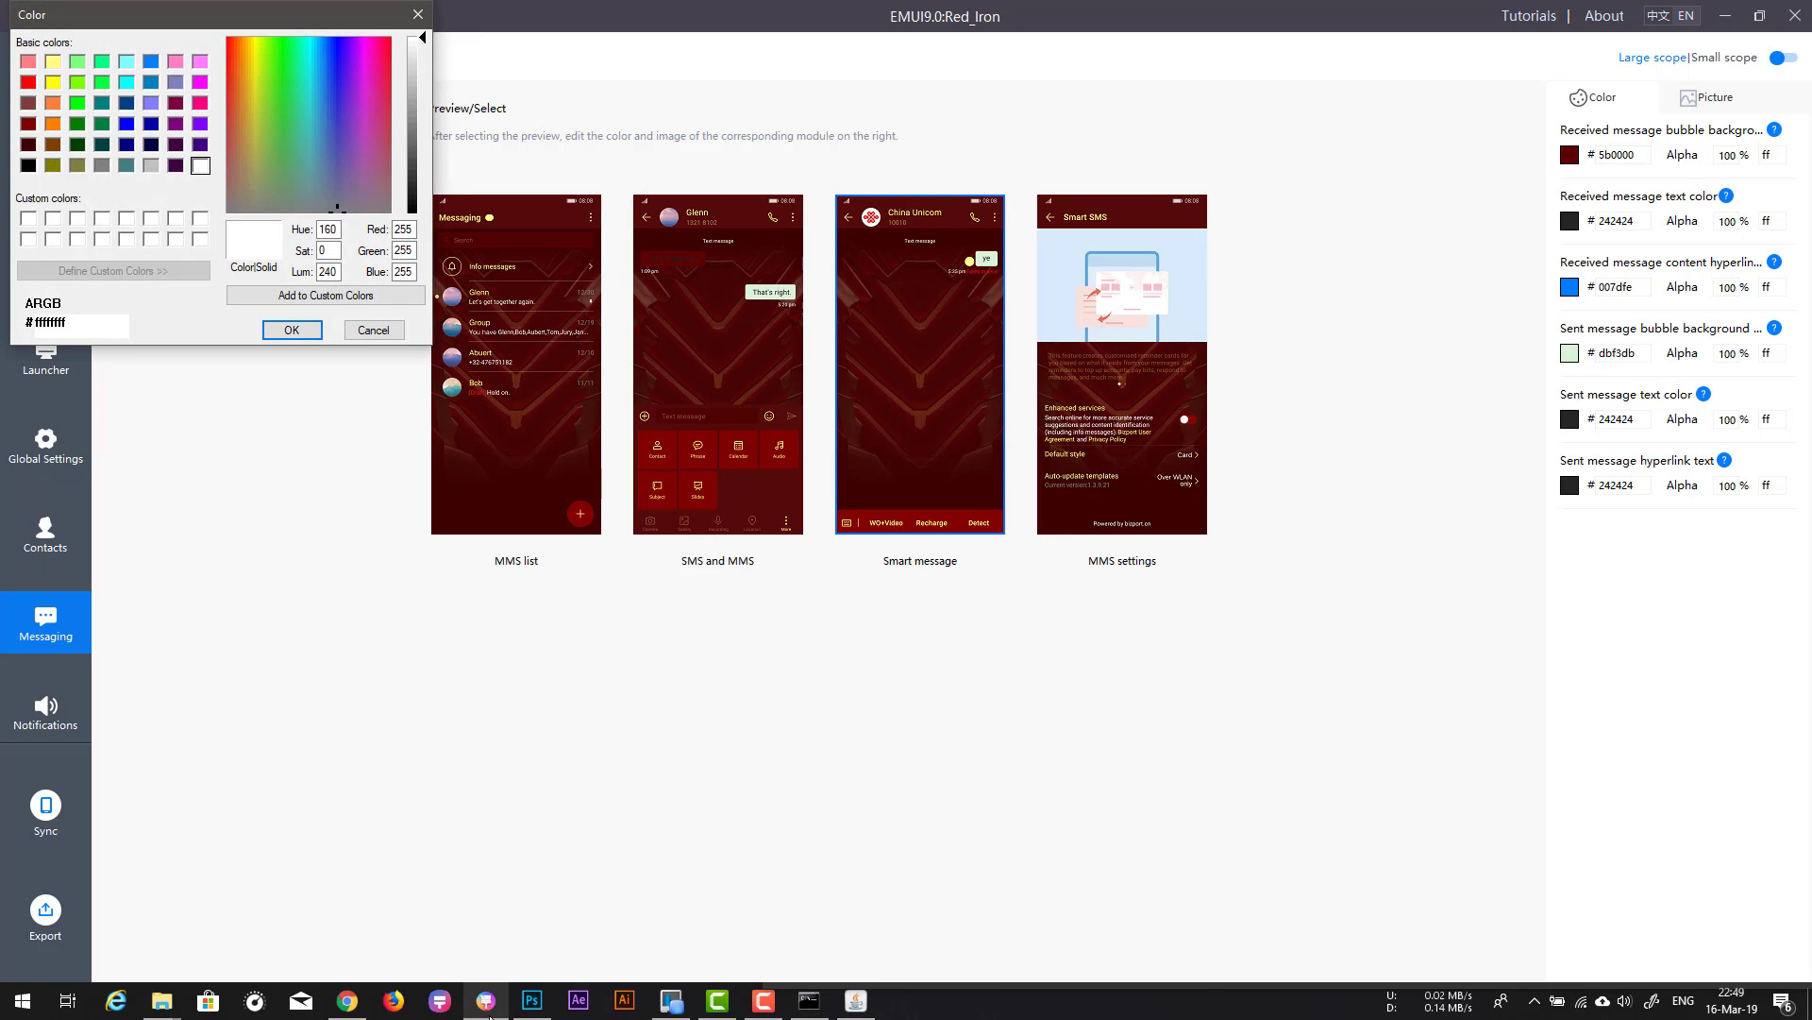
{"action": "left_click", "coordinate": [28, 82]}
{"action": "left_click_drag", "start_coordinate": [412, 113], "coordinate": [412, 164]}
{"action": "key", "text": "Return"}
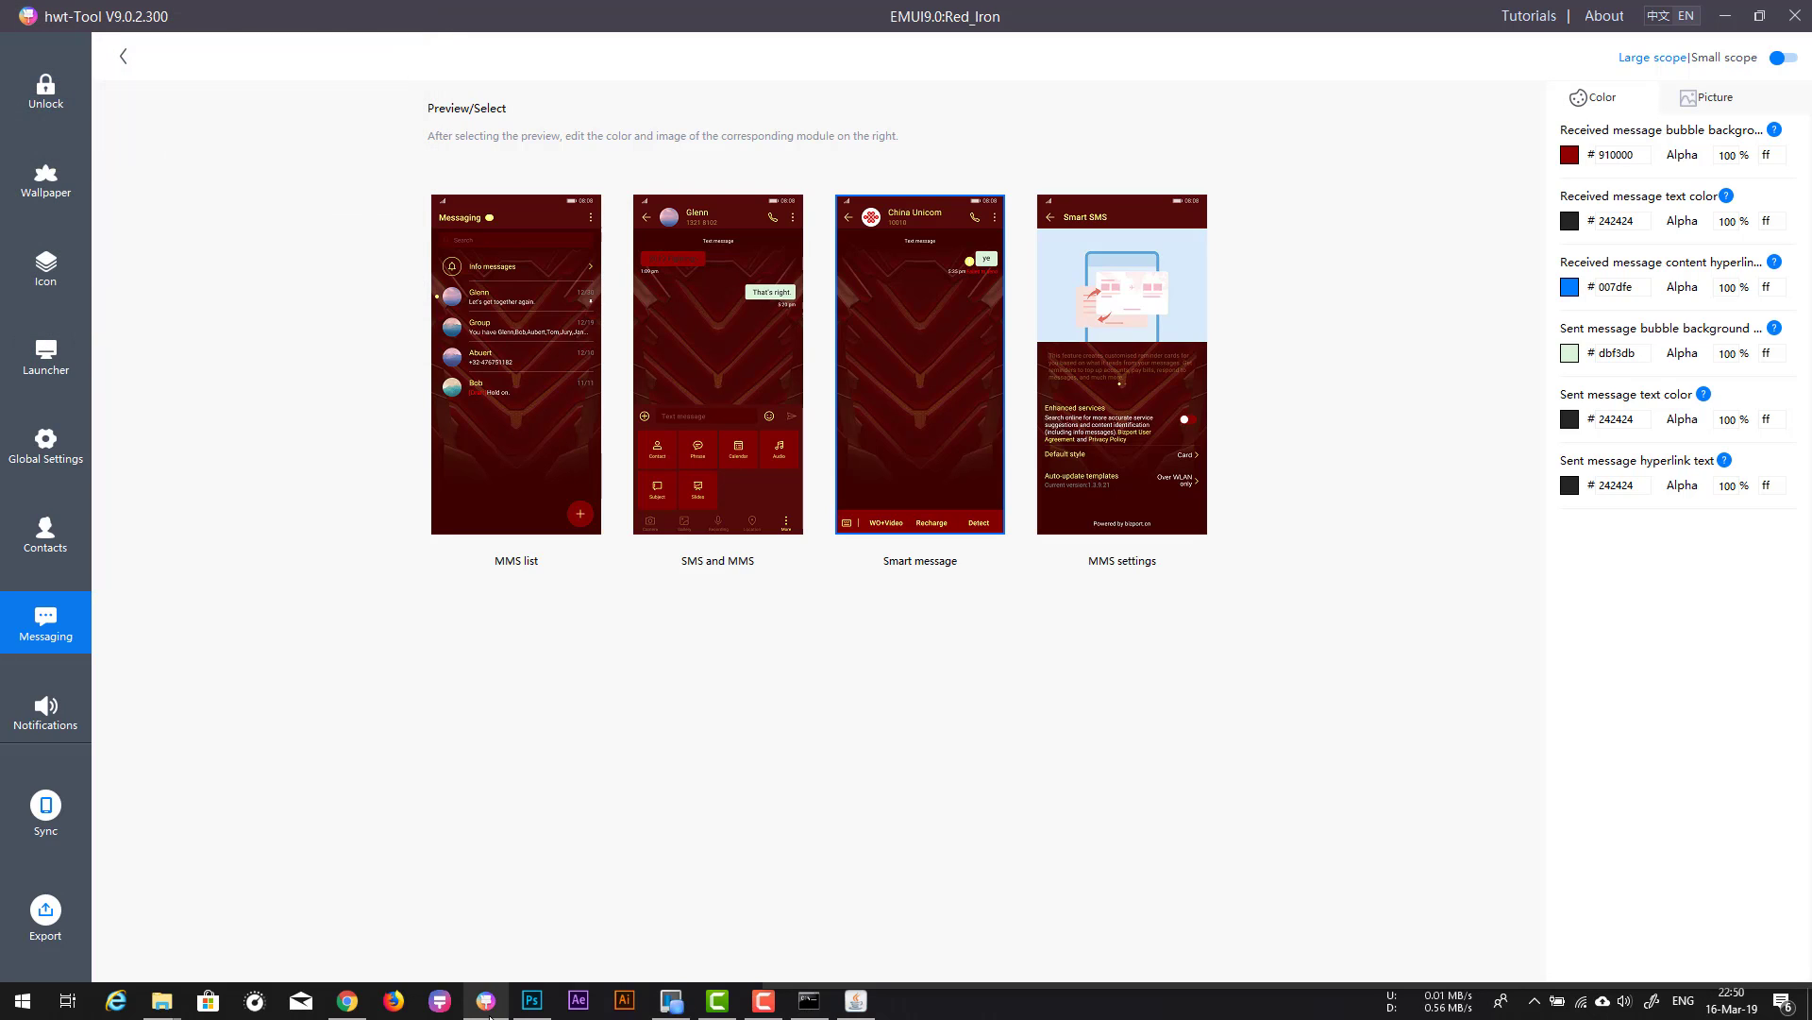
Step: Set the Smart message screen's received message text color to #ffff80 and its content hyperlink color to #80ffff
{"action": "left_click", "coordinate": [1570, 220]}
{"action": "left_click", "coordinate": [53, 63]}
{"action": "left_click", "coordinate": [292, 329]}
{"action": "left_click", "coordinate": [1570, 287]}
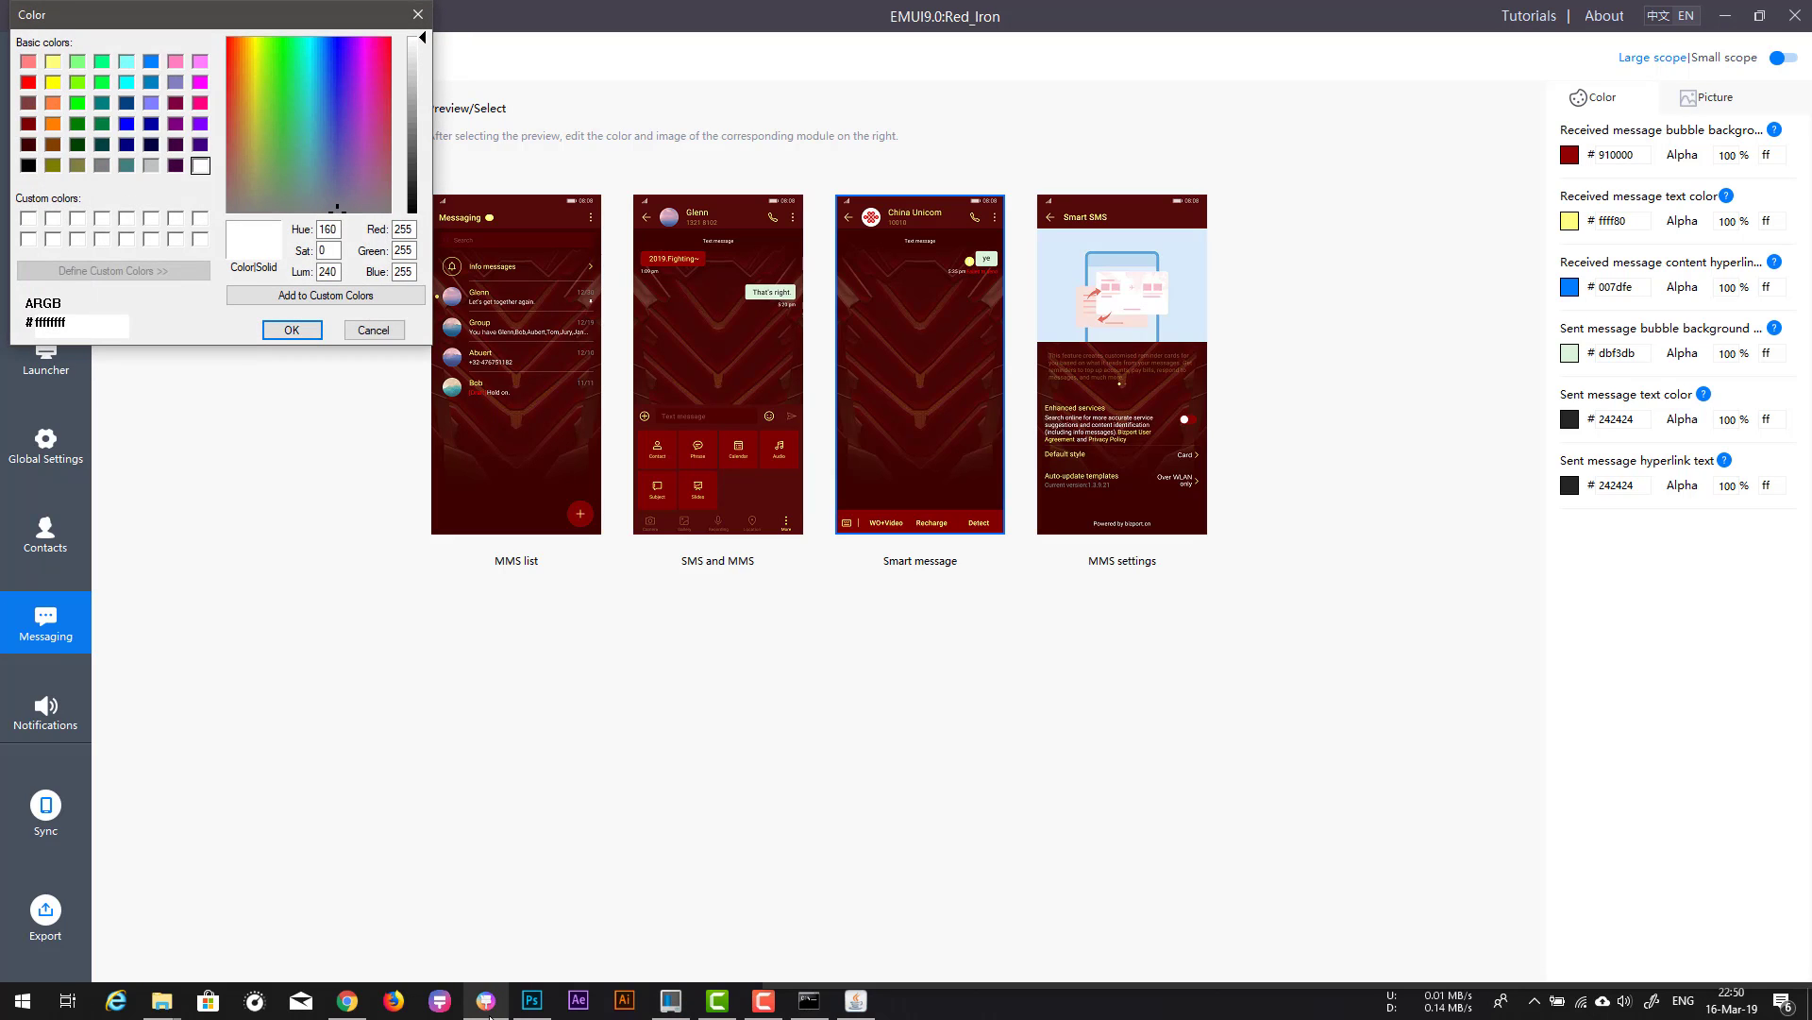
{"action": "left_click", "coordinate": [127, 63]}
{"action": "left_click", "coordinate": [292, 329]}
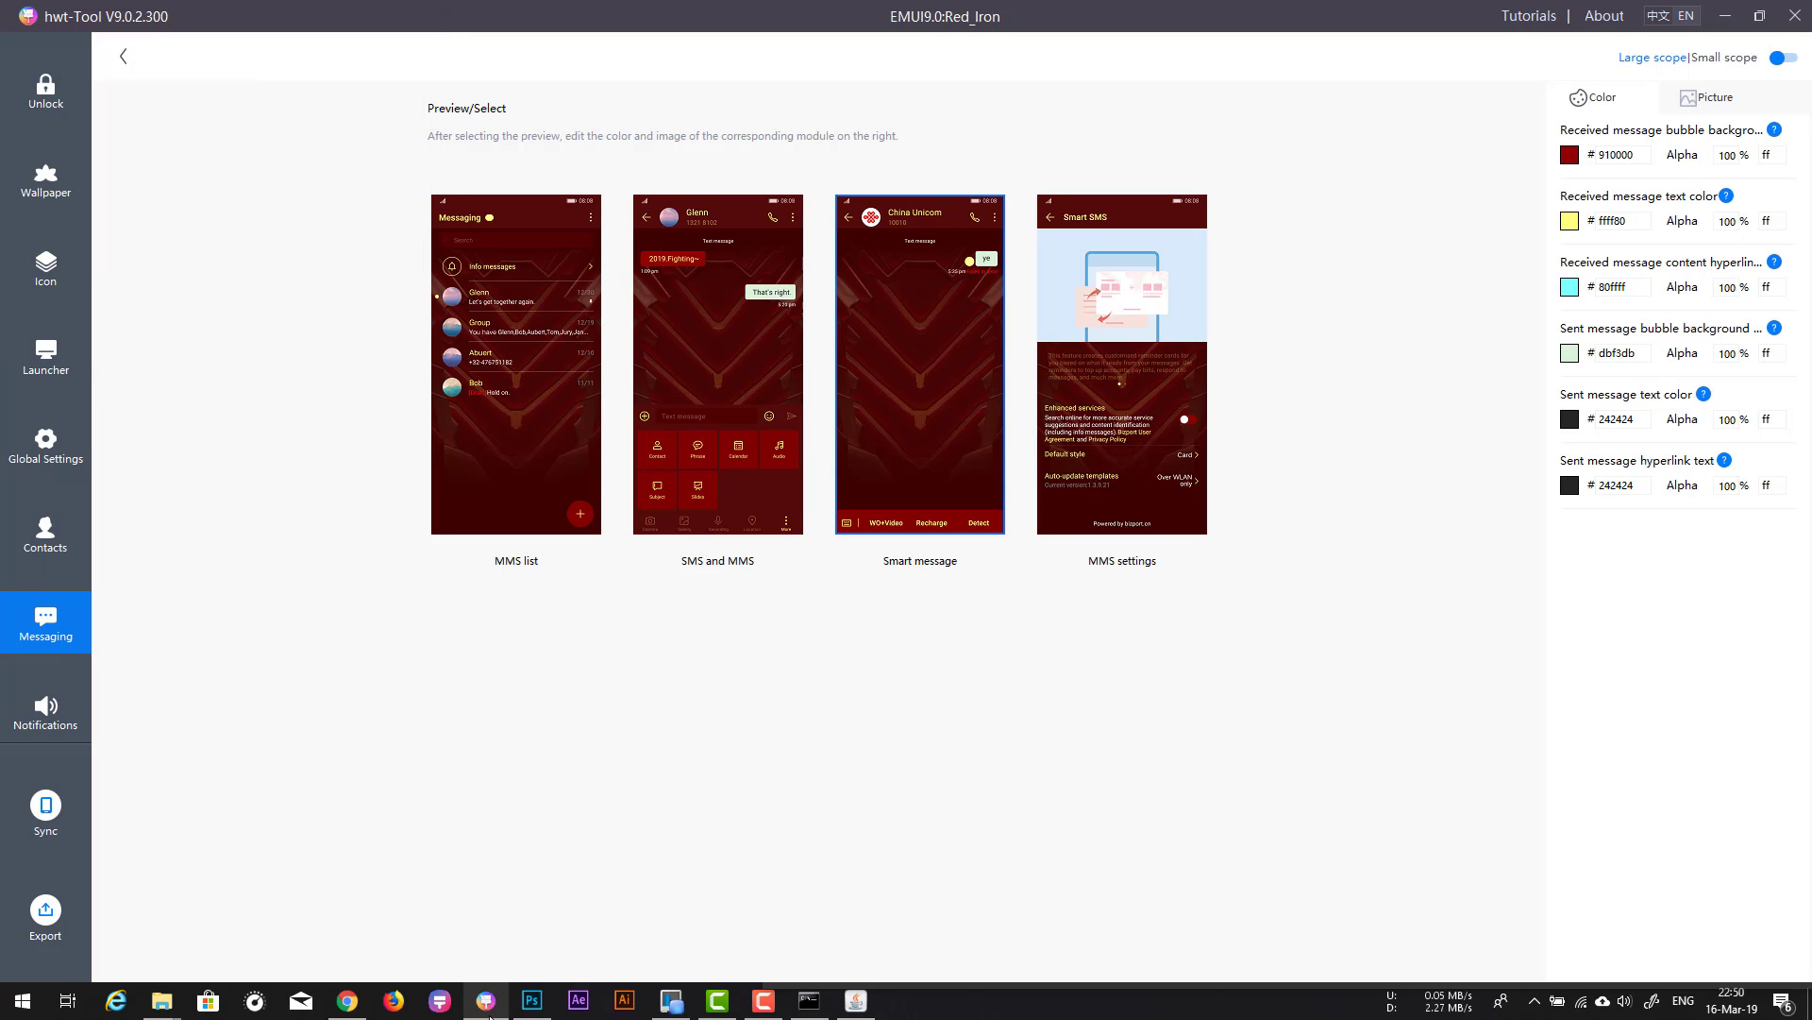
Step: Try the dark red #590000 as the Smart message screen's sent message bubble background color
{"action": "left_click", "coordinate": [1570, 353]}
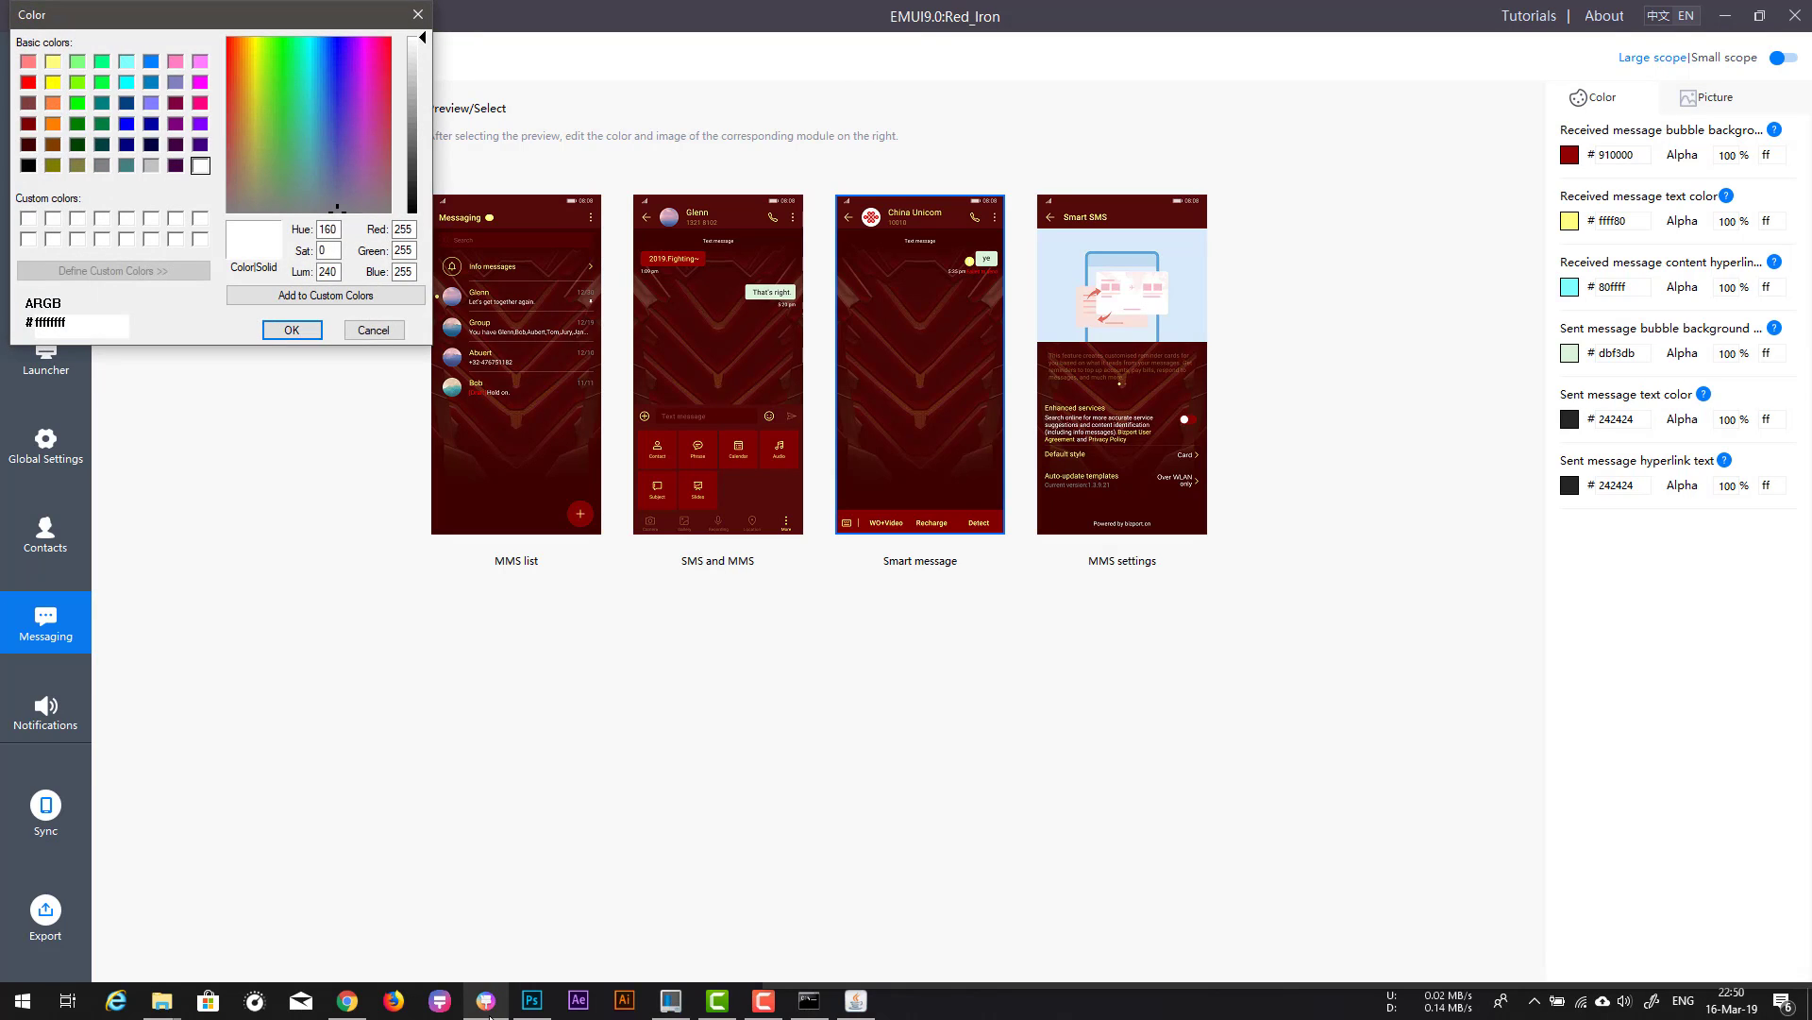
{"action": "left_click", "coordinate": [28, 82]}
{"action": "left_click", "coordinate": [413, 169]}
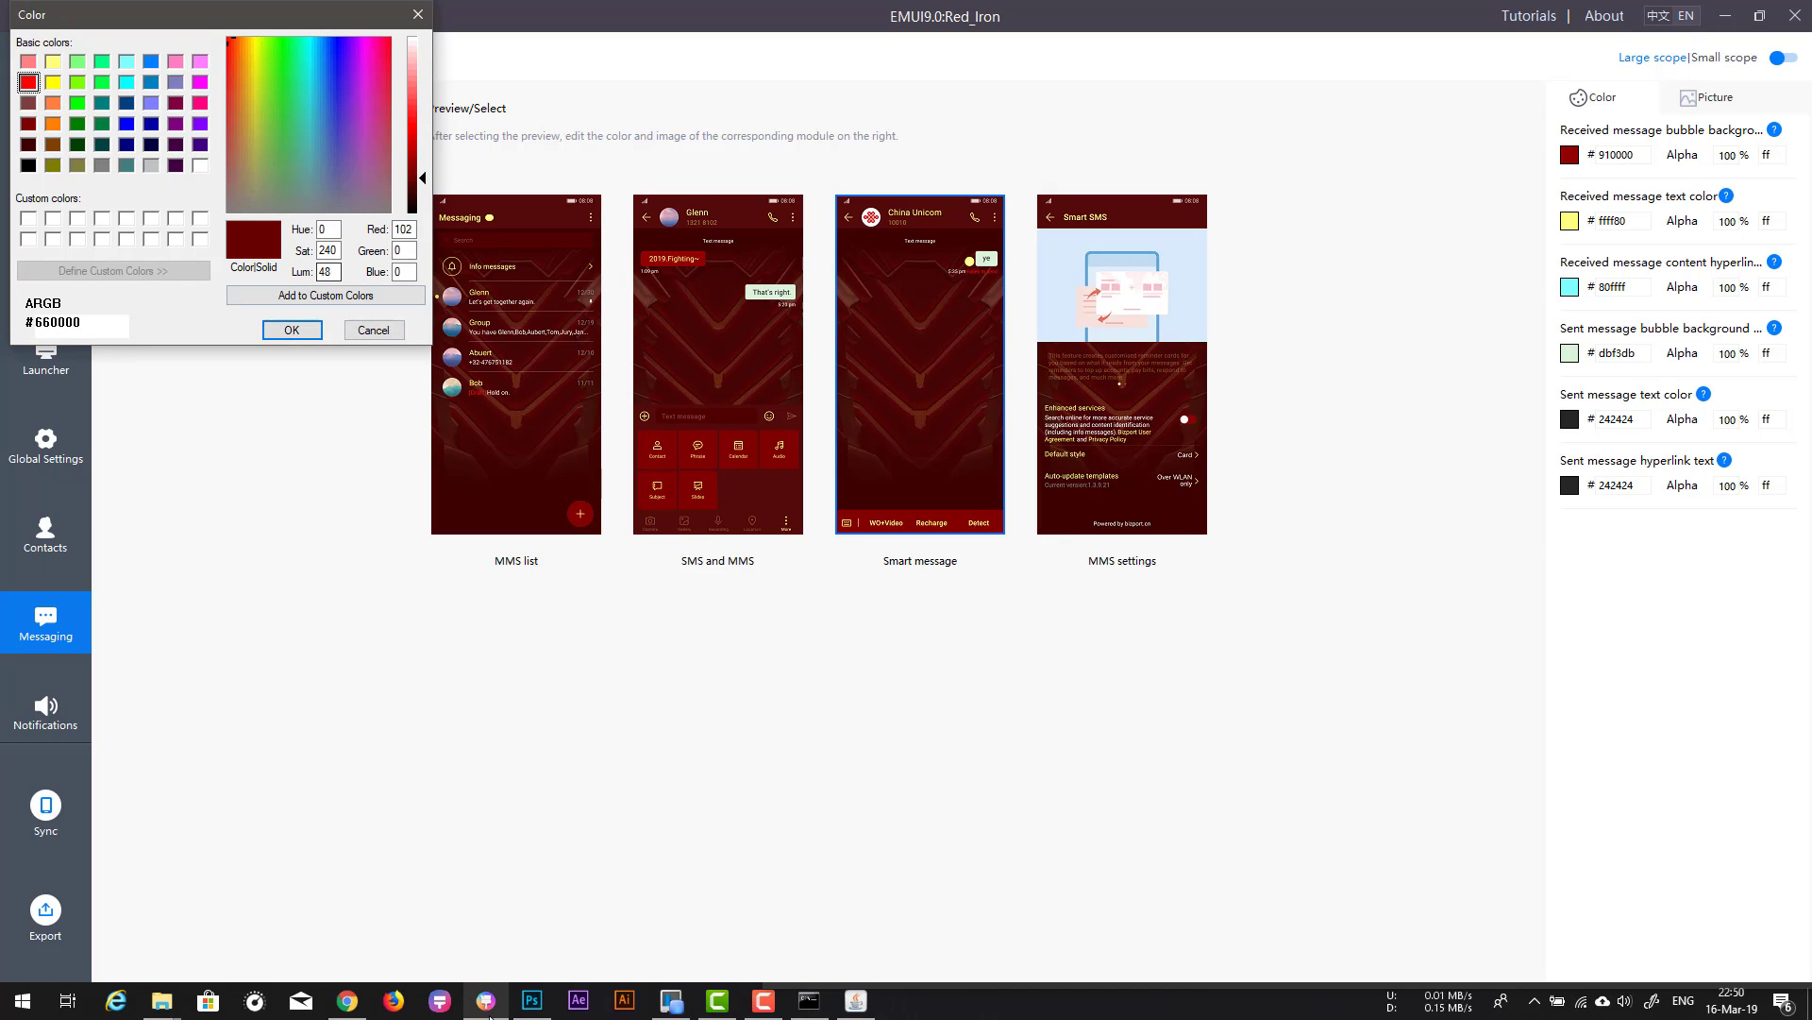
{"action": "mouse_move", "coordinate": [421, 169]}
{"action": "left_mouse_down"}
{"action": "mouse_move", "coordinate": [421, 154]}
{"action": "mouse_move", "coordinate": [421, 183]}
{"action": "left_mouse_up"}
{"action": "left_click", "coordinate": [292, 329]}
Step: Set the Smart message screen's sent message bubble background color to #880000
{"action": "left_click", "coordinate": [1570, 353]}
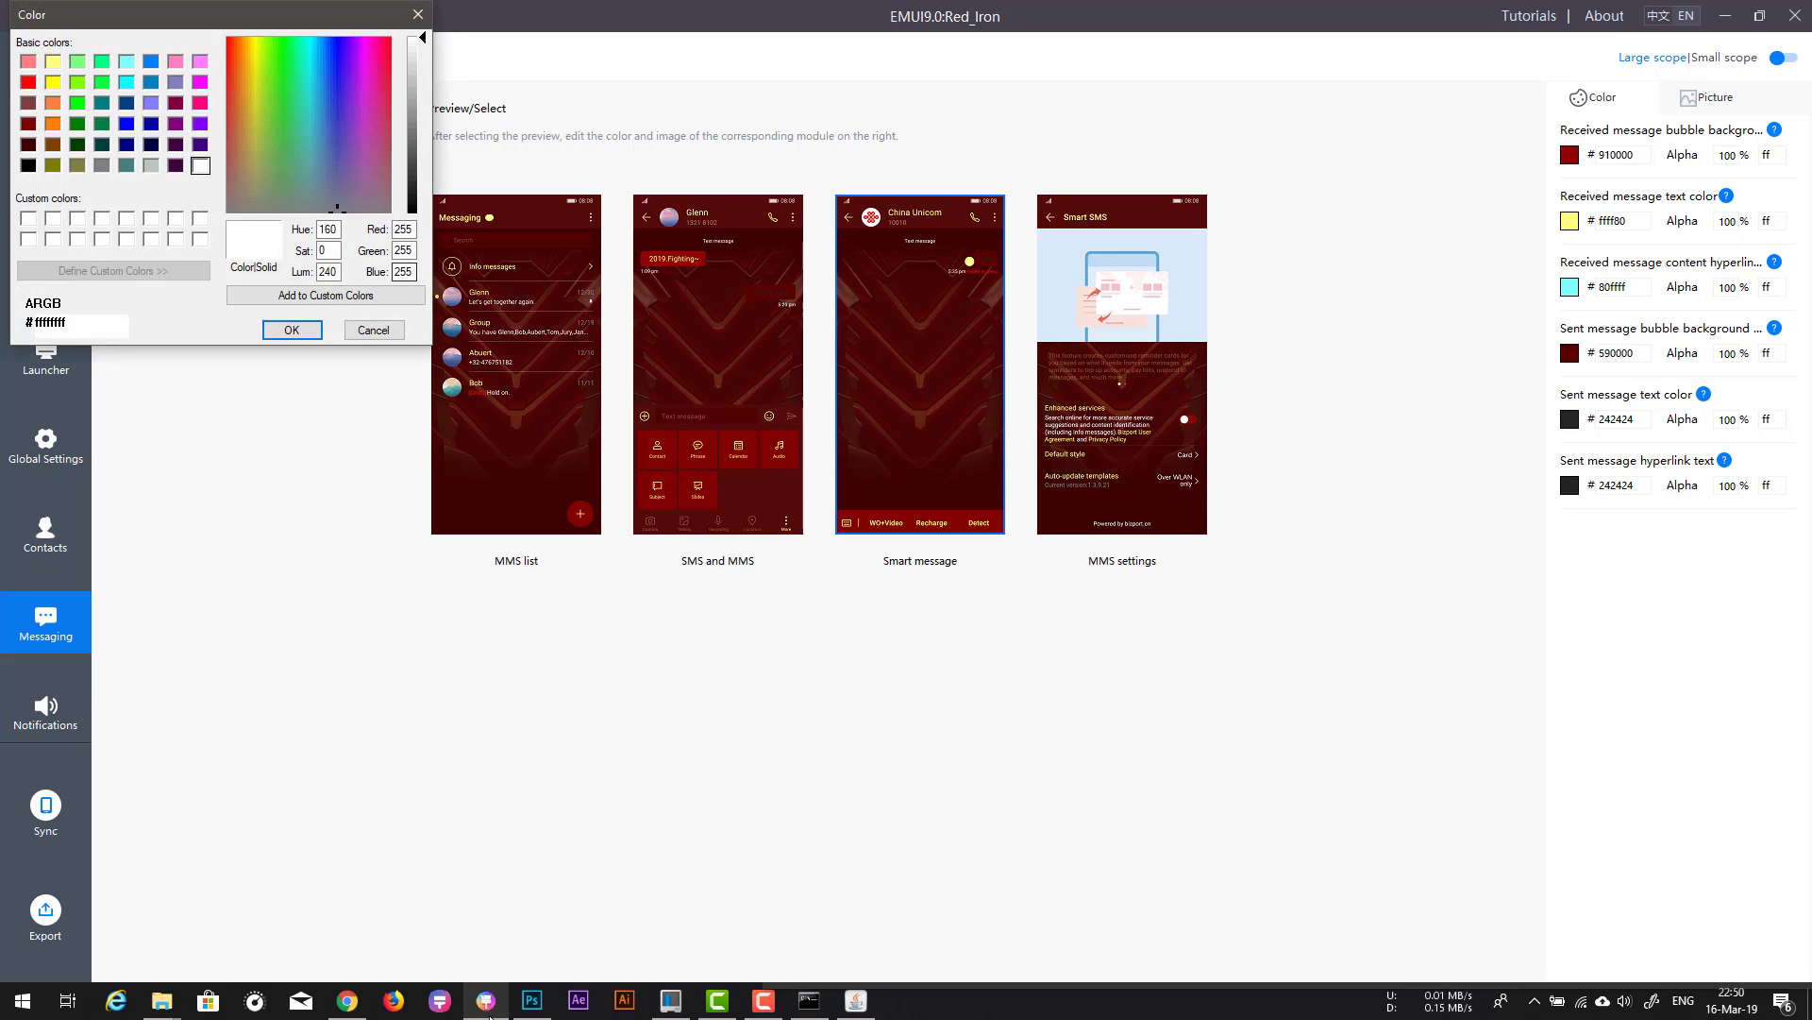
{"action": "left_click", "coordinate": [28, 82]}
{"action": "left_click", "coordinate": [414, 167]}
{"action": "key", "text": "Return"}
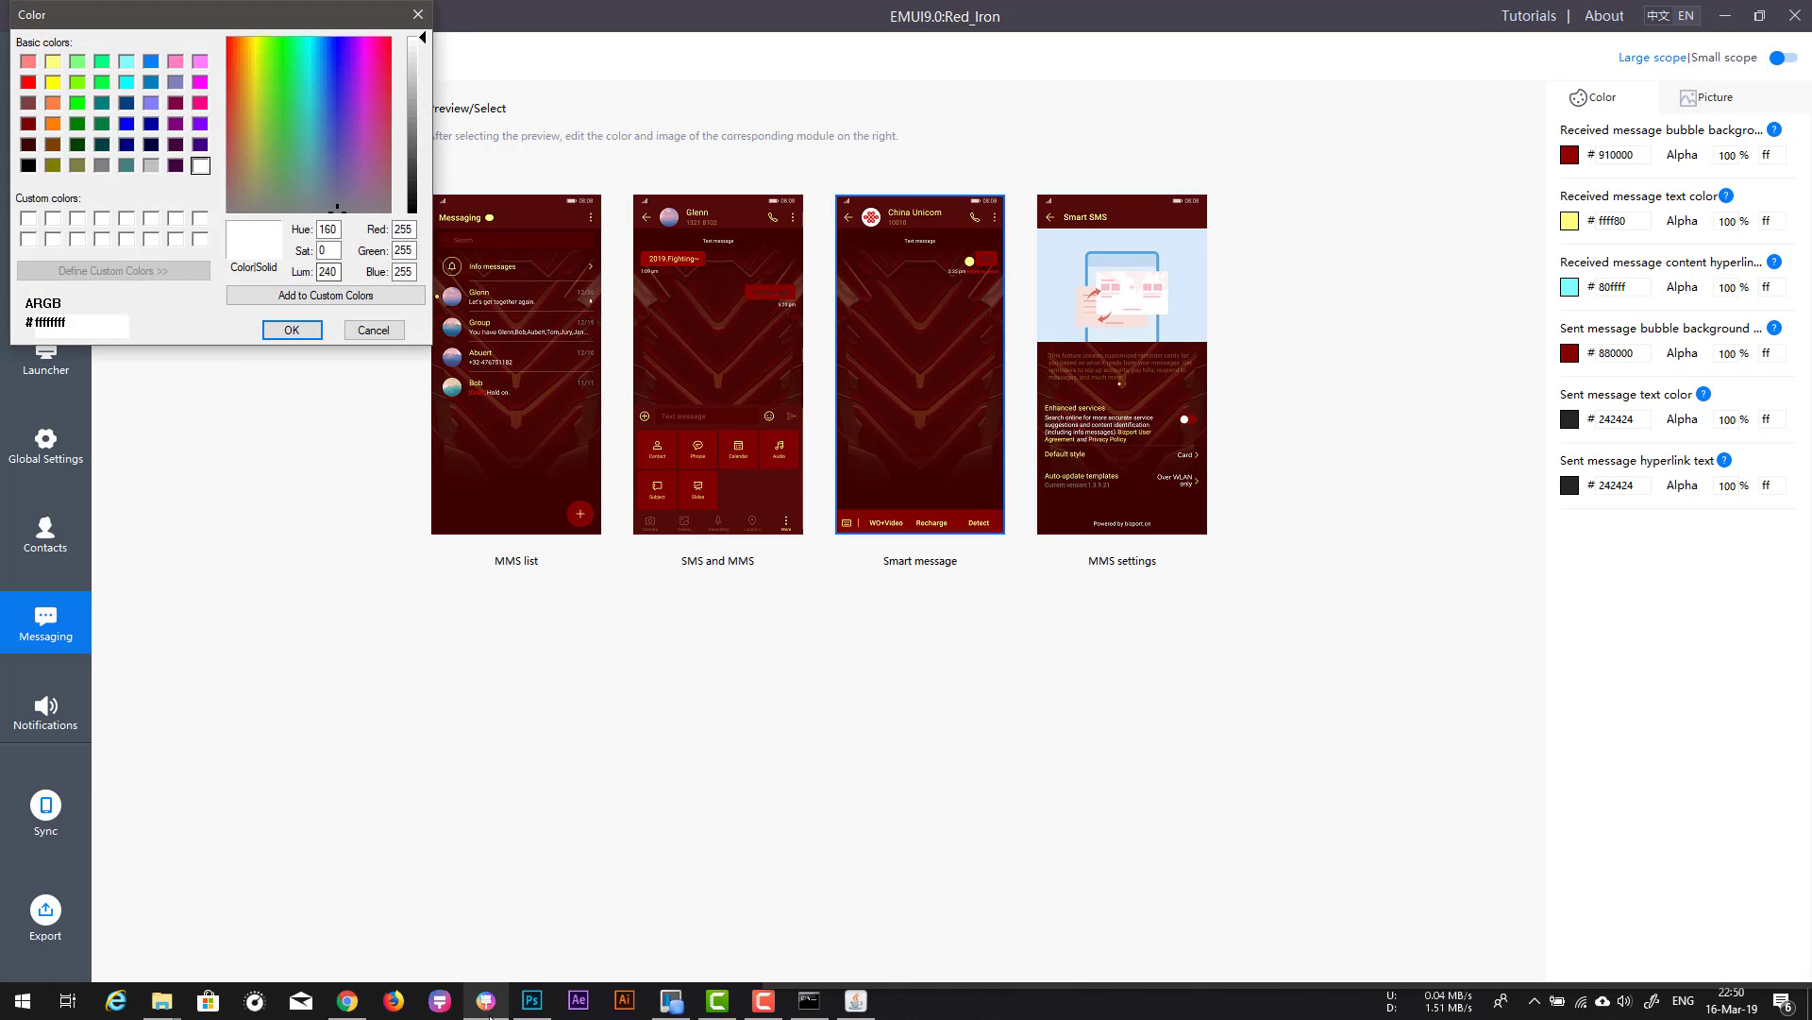
Step: Set the Smart message screen's sent message text color to #ffff00 and its hyperlink text color to #00ff80
{"action": "left_click", "coordinate": [53, 82]}
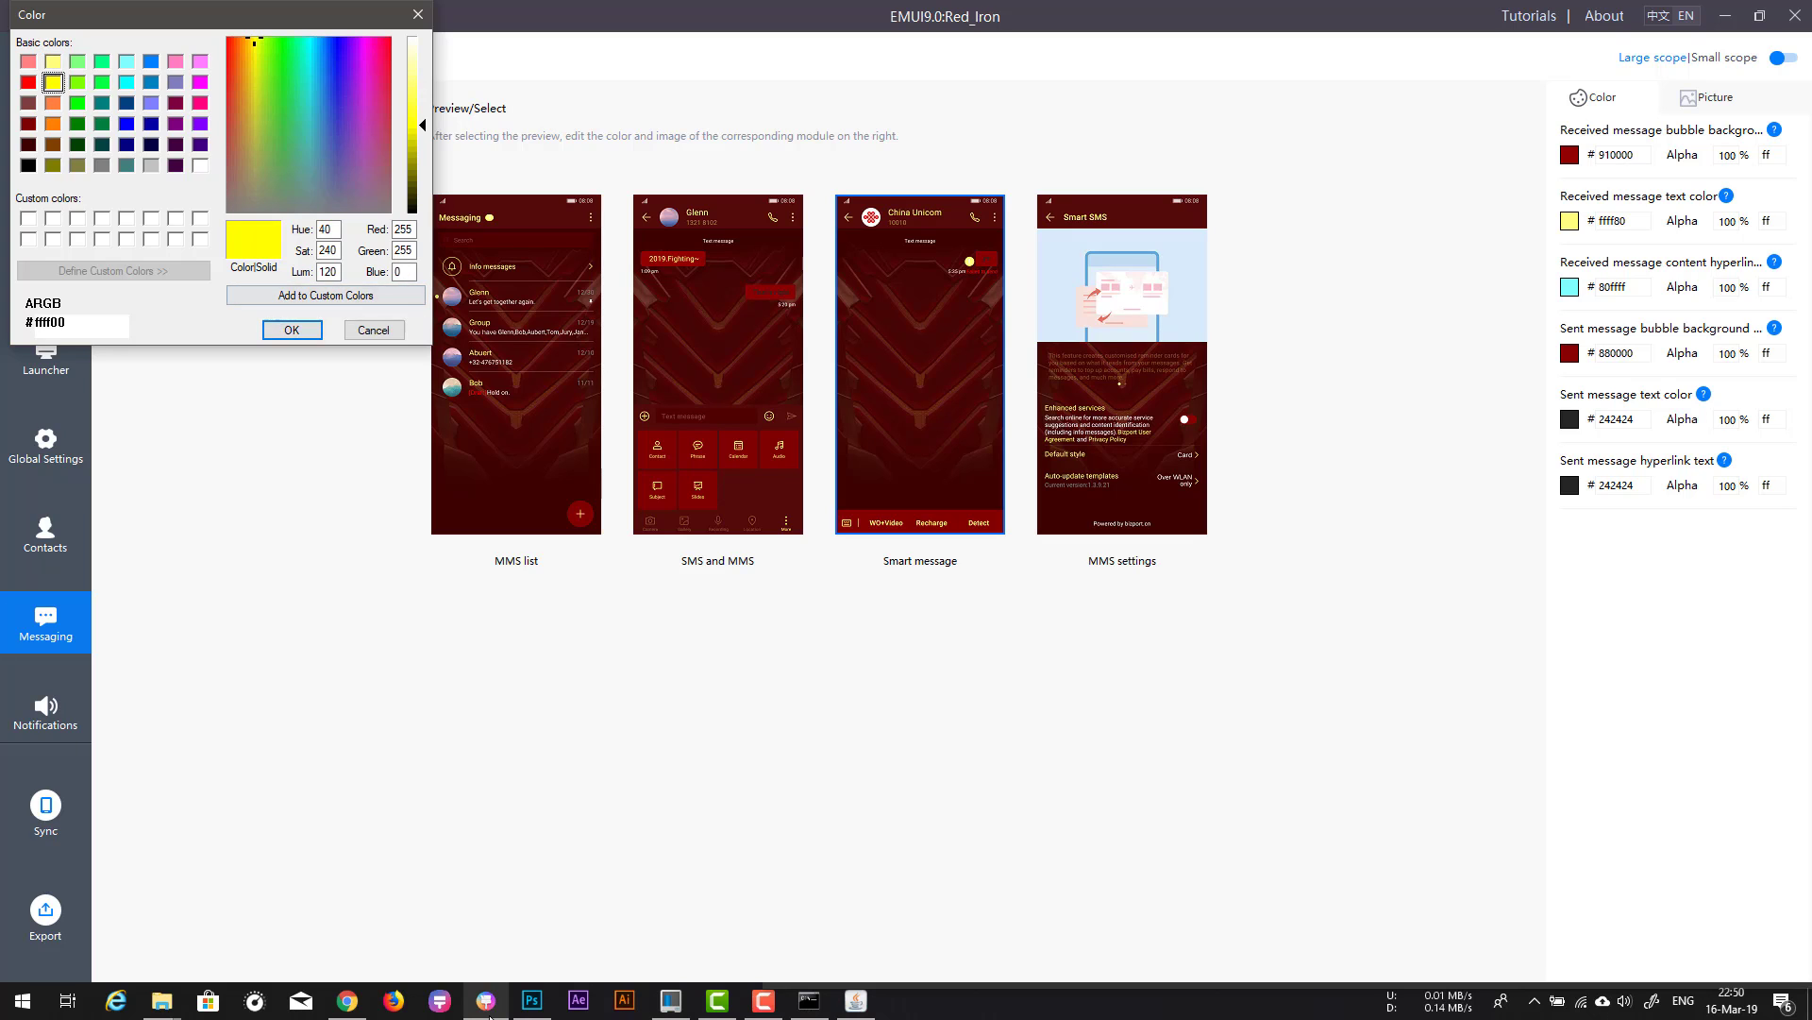
{"action": "left_click", "coordinate": [292, 330]}
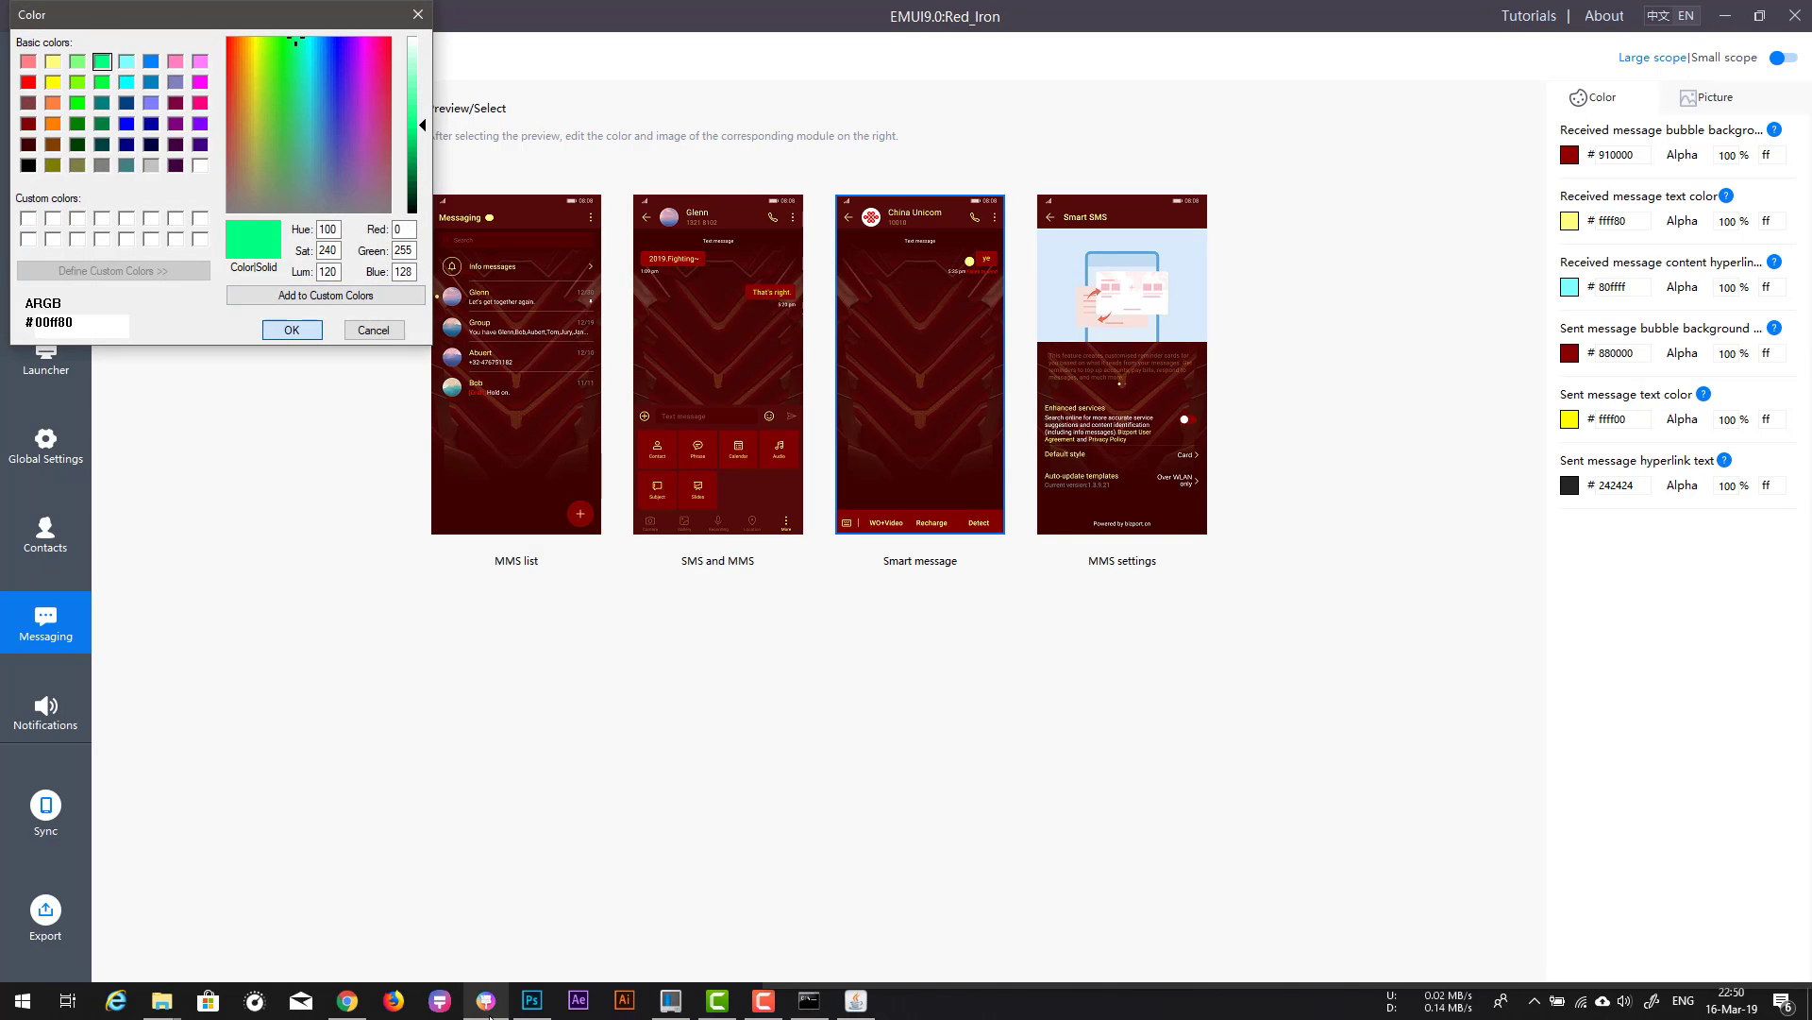
{"action": "left_click", "coordinate": [291, 329]}
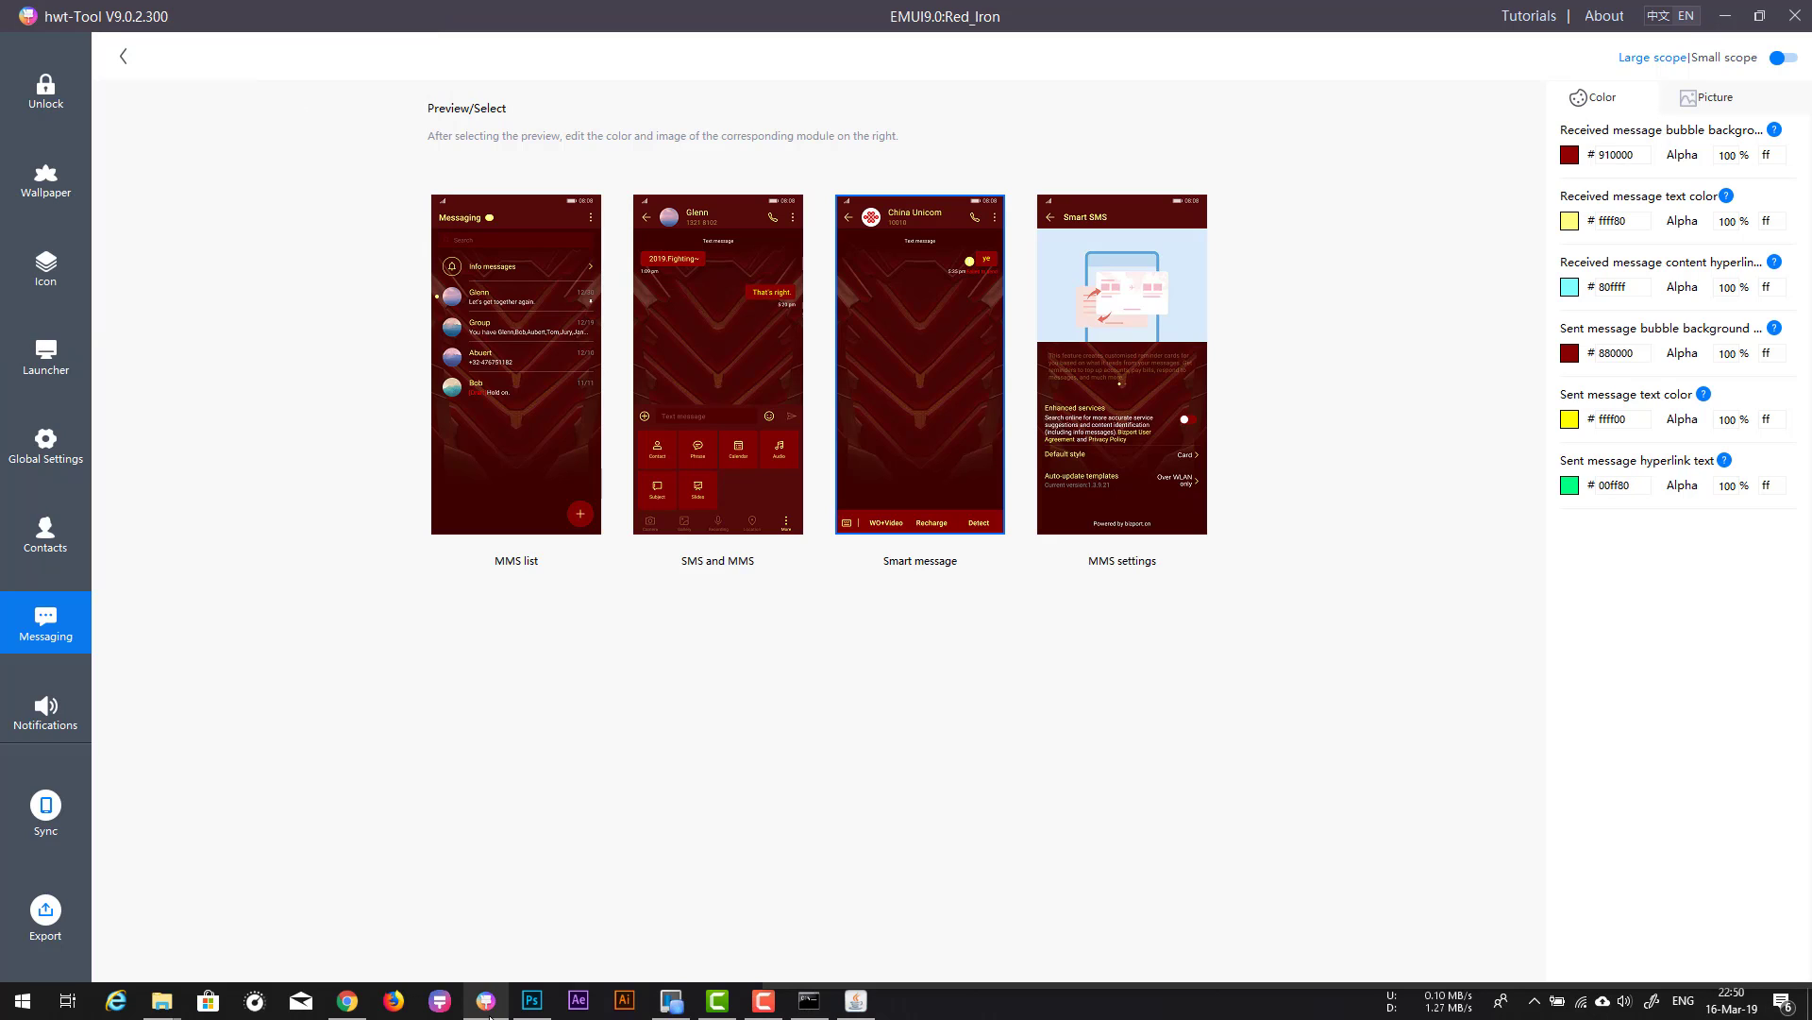
Step: Review the recolored messaging screens and try #640000 as the background color of the Notifications module's drop down notification screen
{"action": "left_click", "coordinate": [719, 365]}
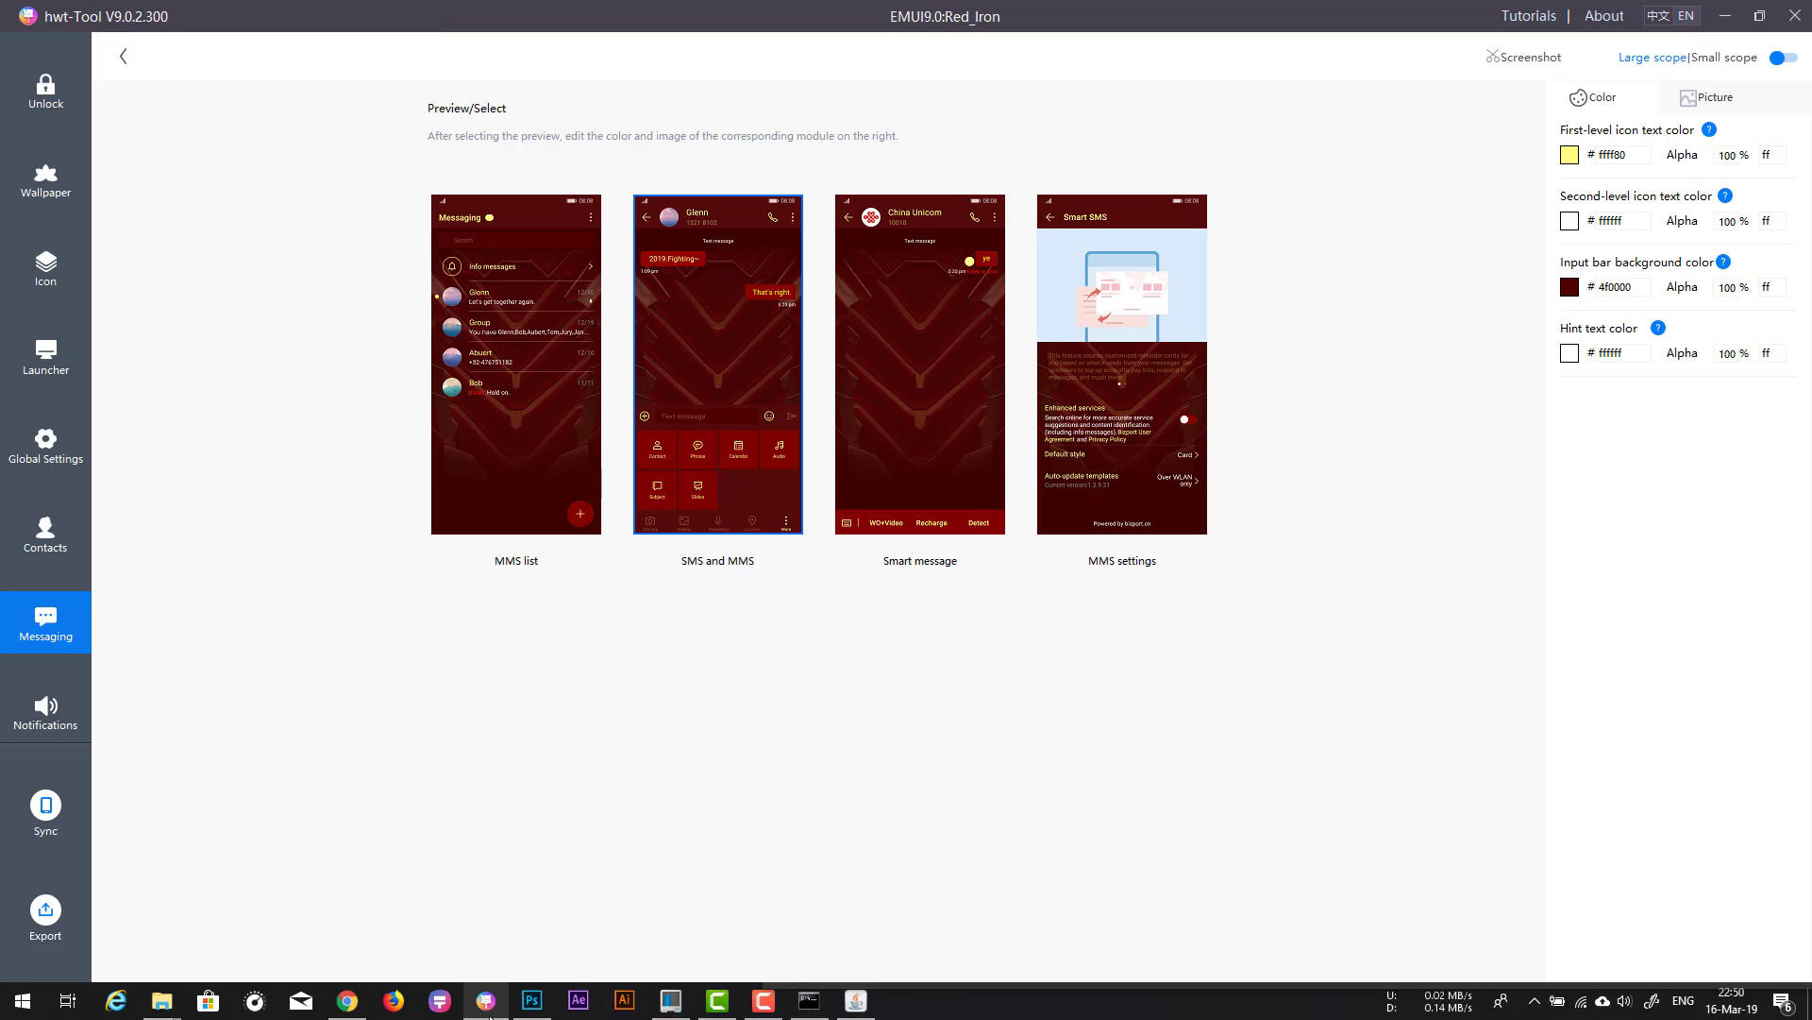
{"action": "key", "text": "Right"}
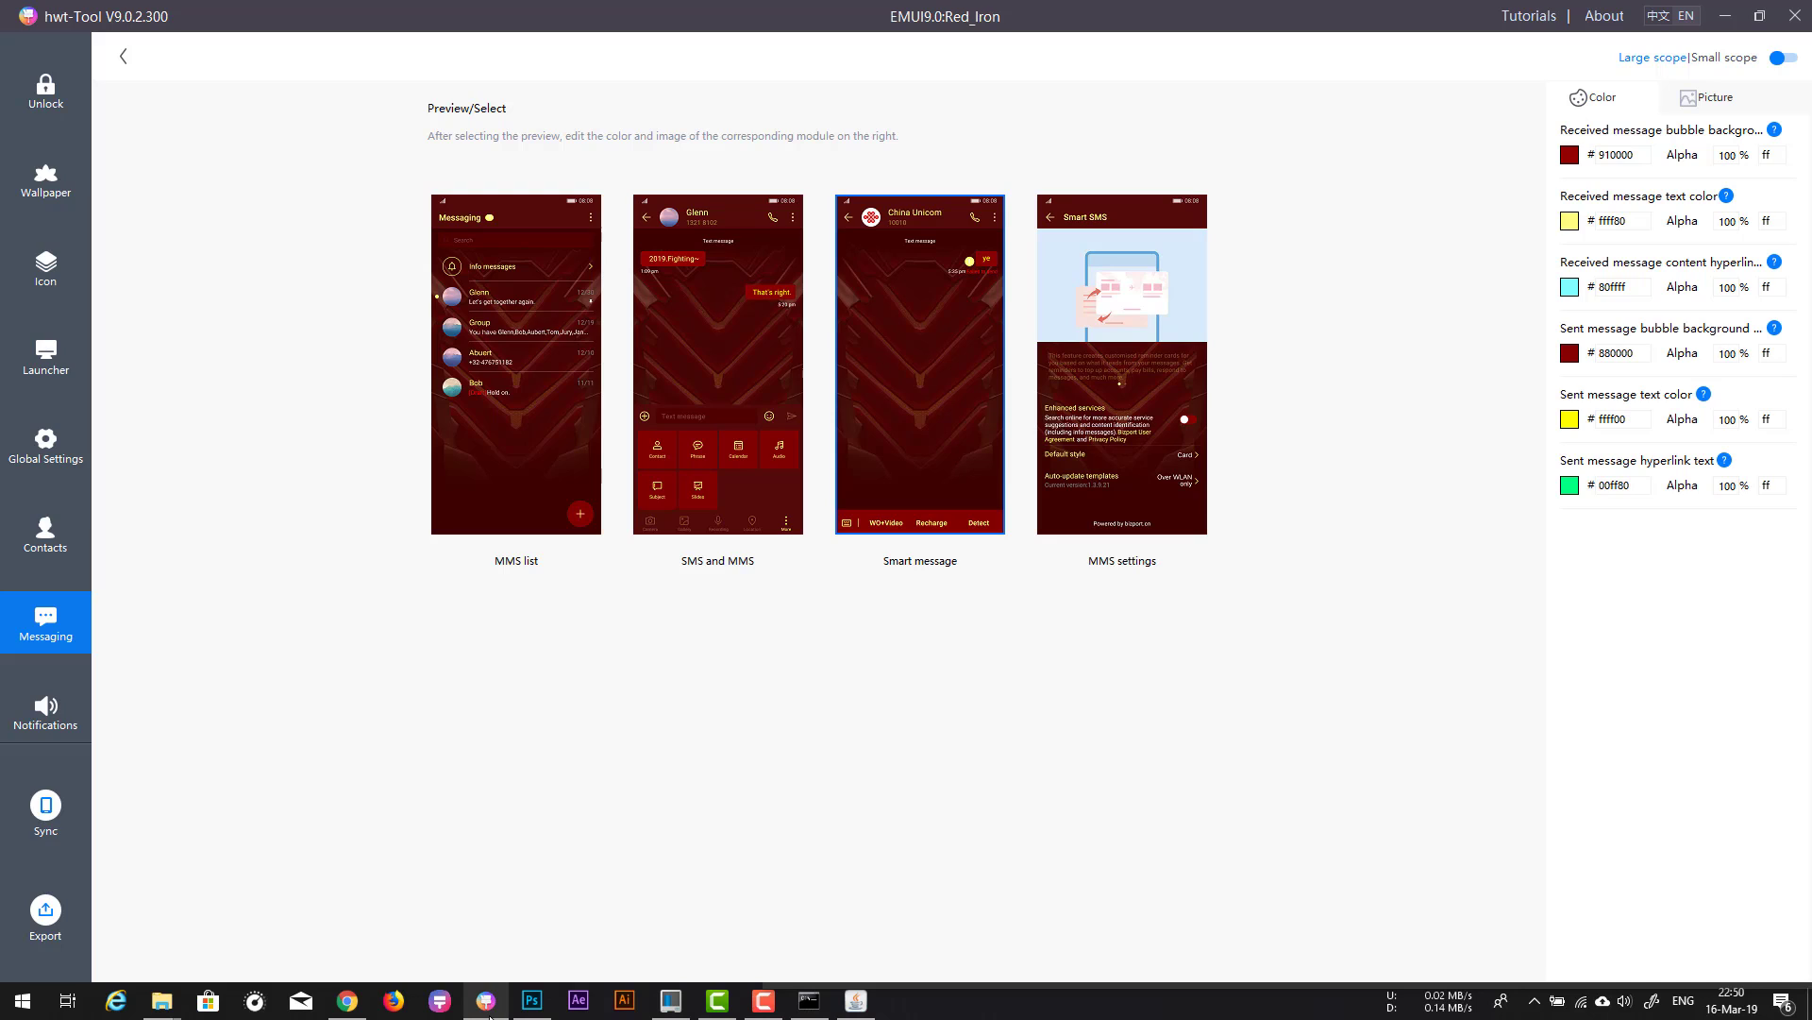
{"action": "key", "text": "Right"}
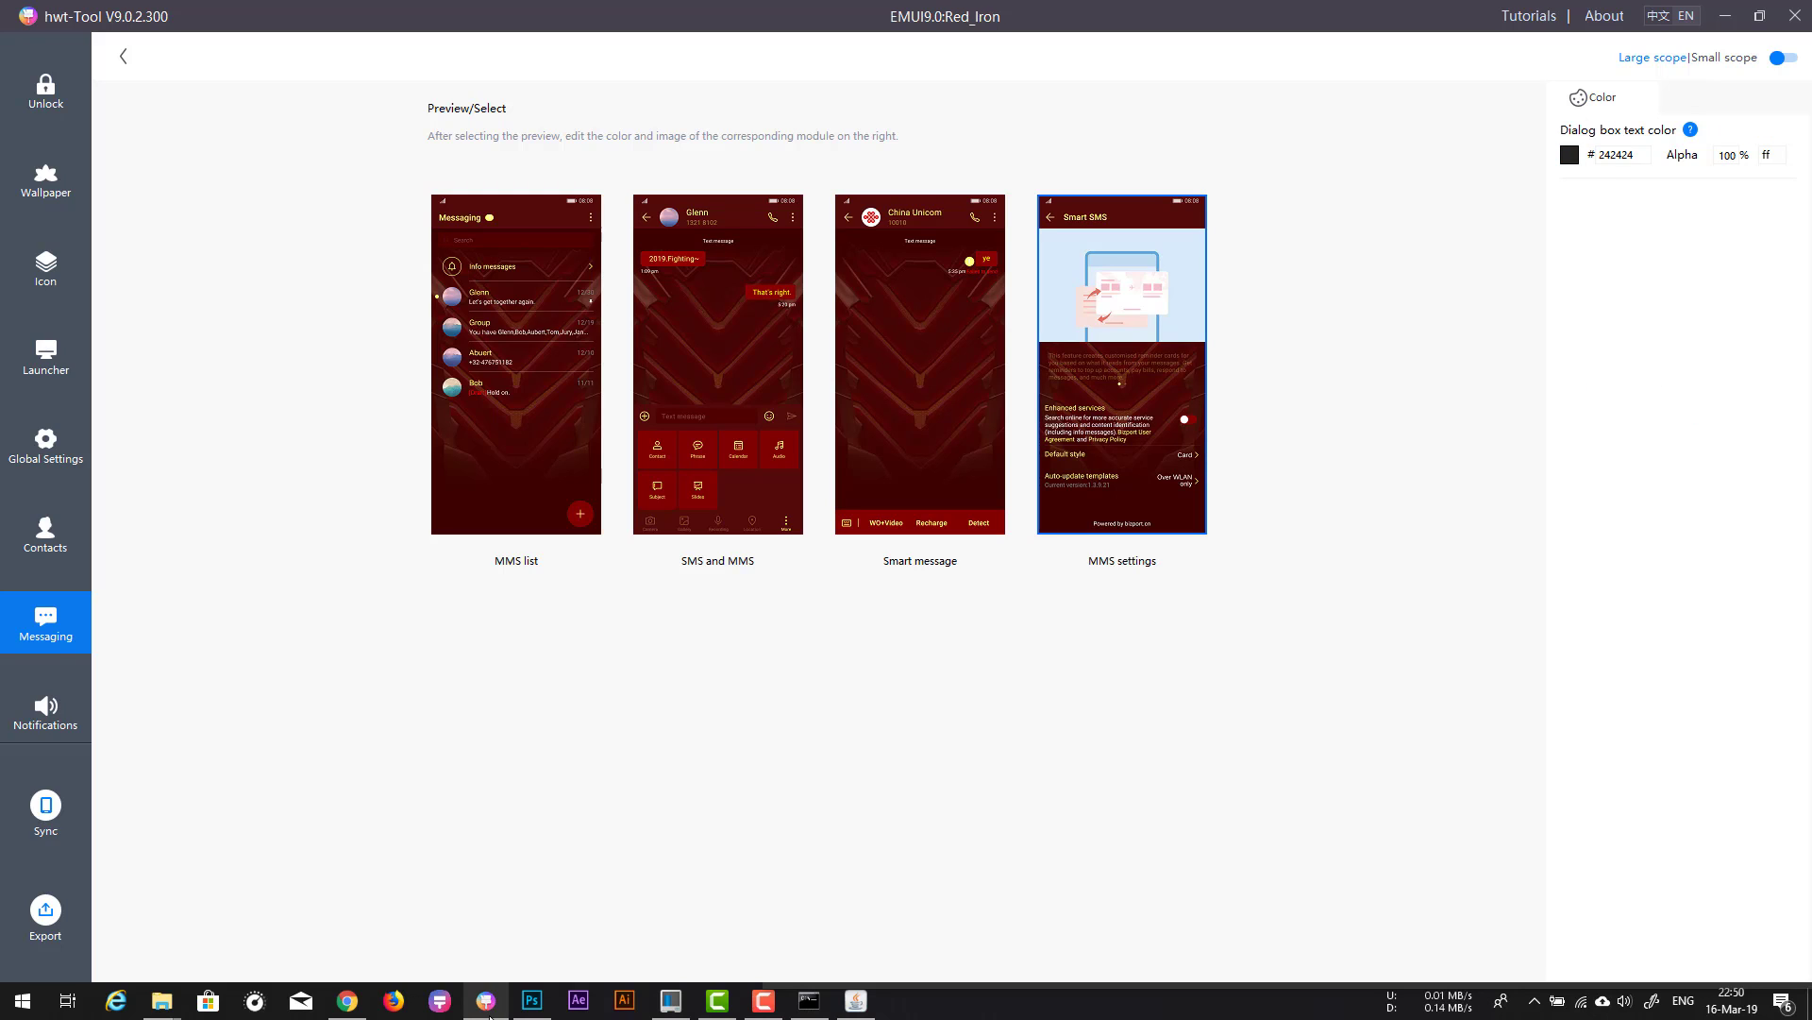
{"action": "key", "text": "Right"}
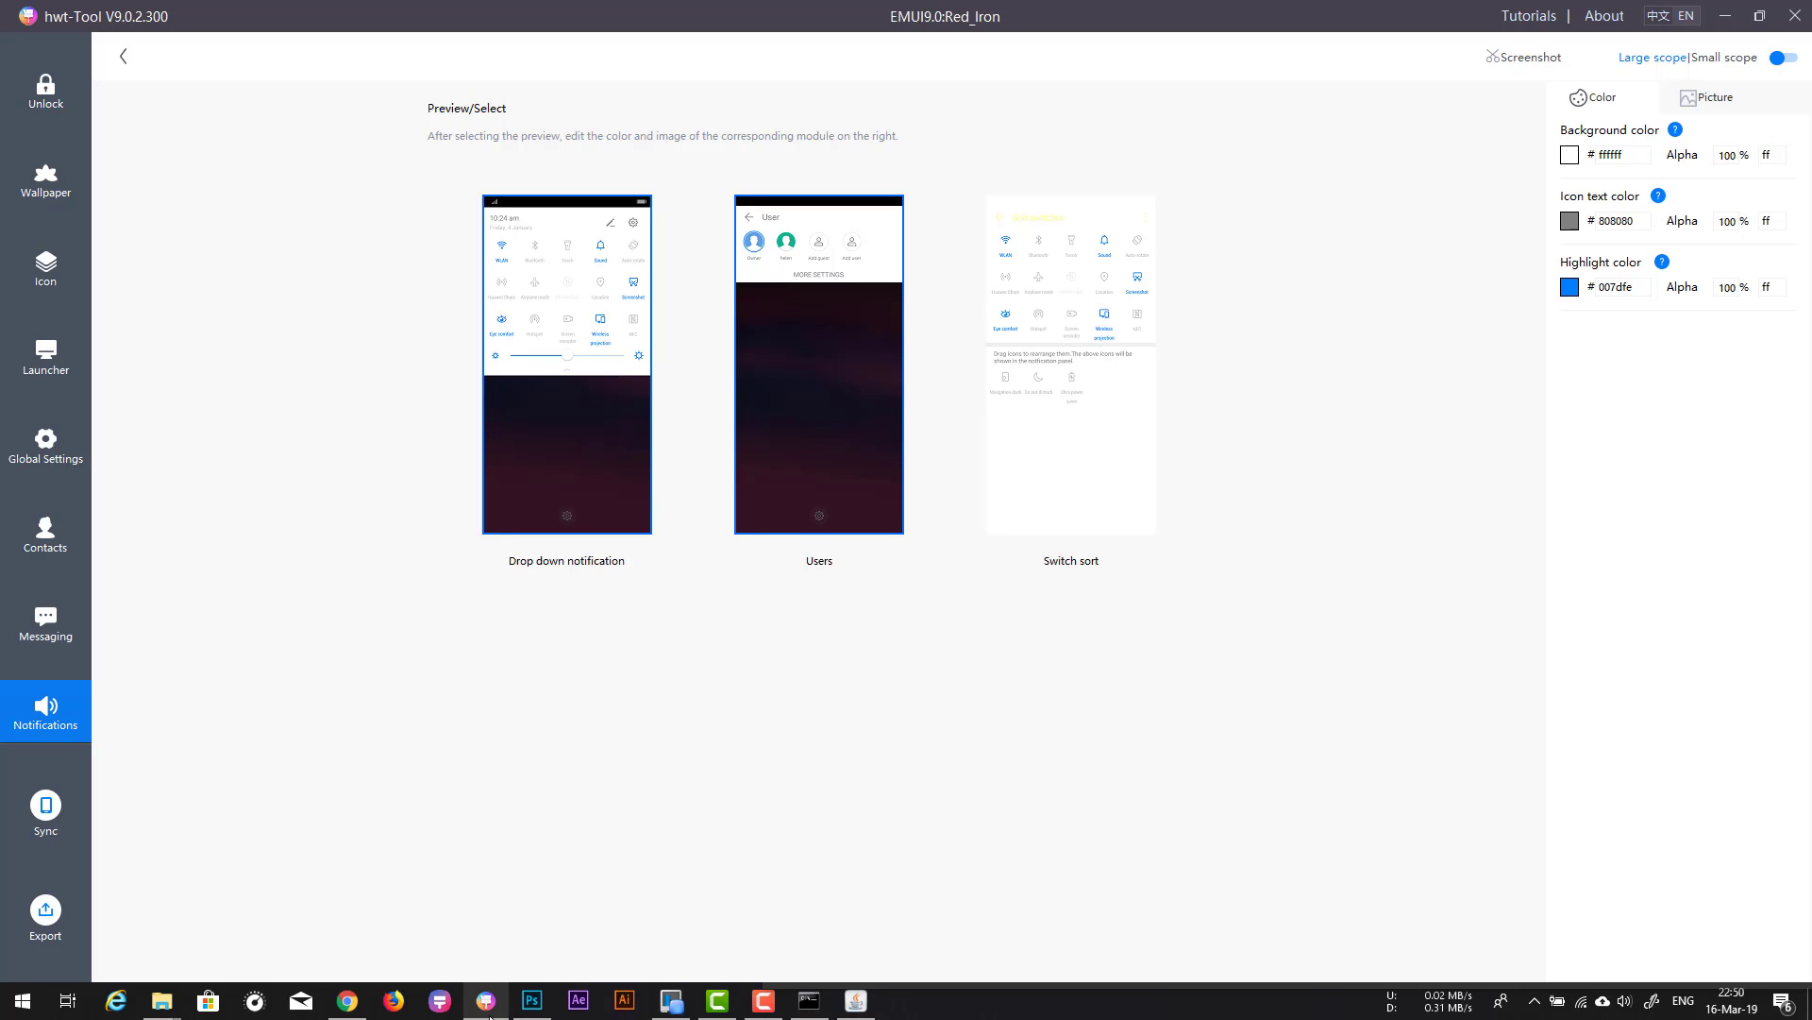
{"action": "key", "text": "Return"}
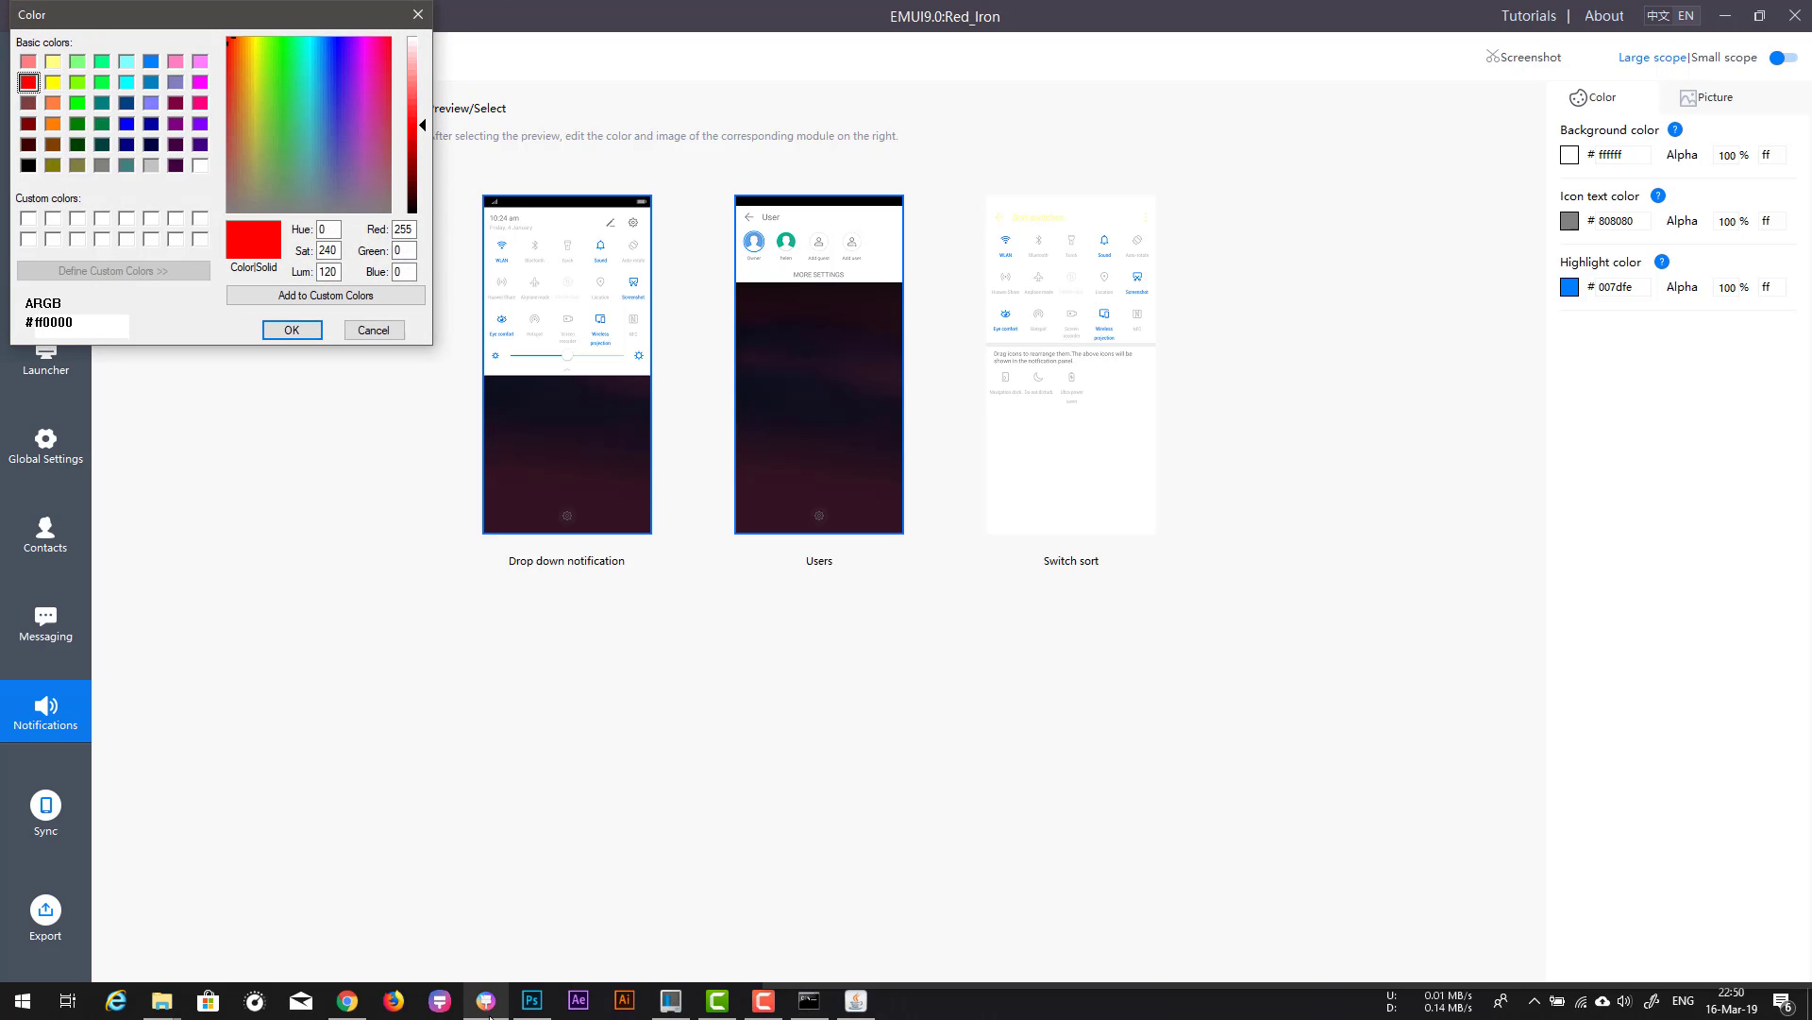
{"action": "type", "text": "47"}
{"action": "key", "text": "Return"}
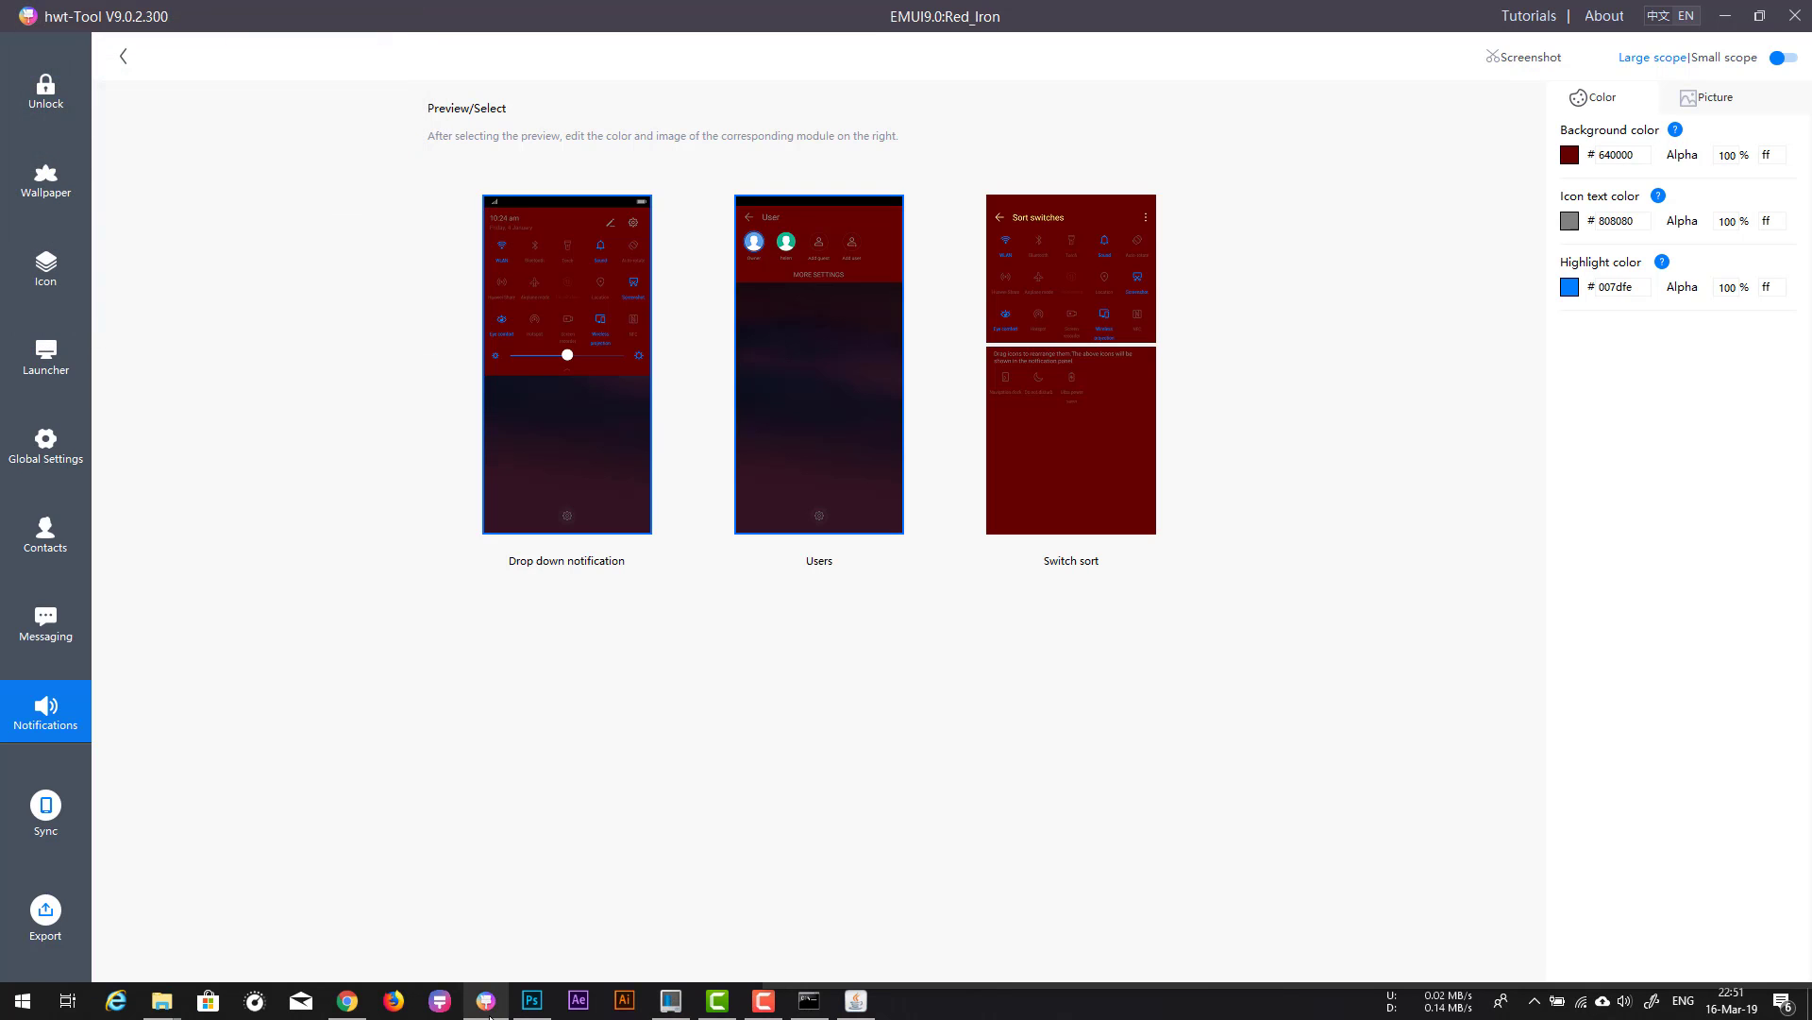
Step: Set the drop down notification screen's background color to #510000
{"action": "key", "text": "Return"}
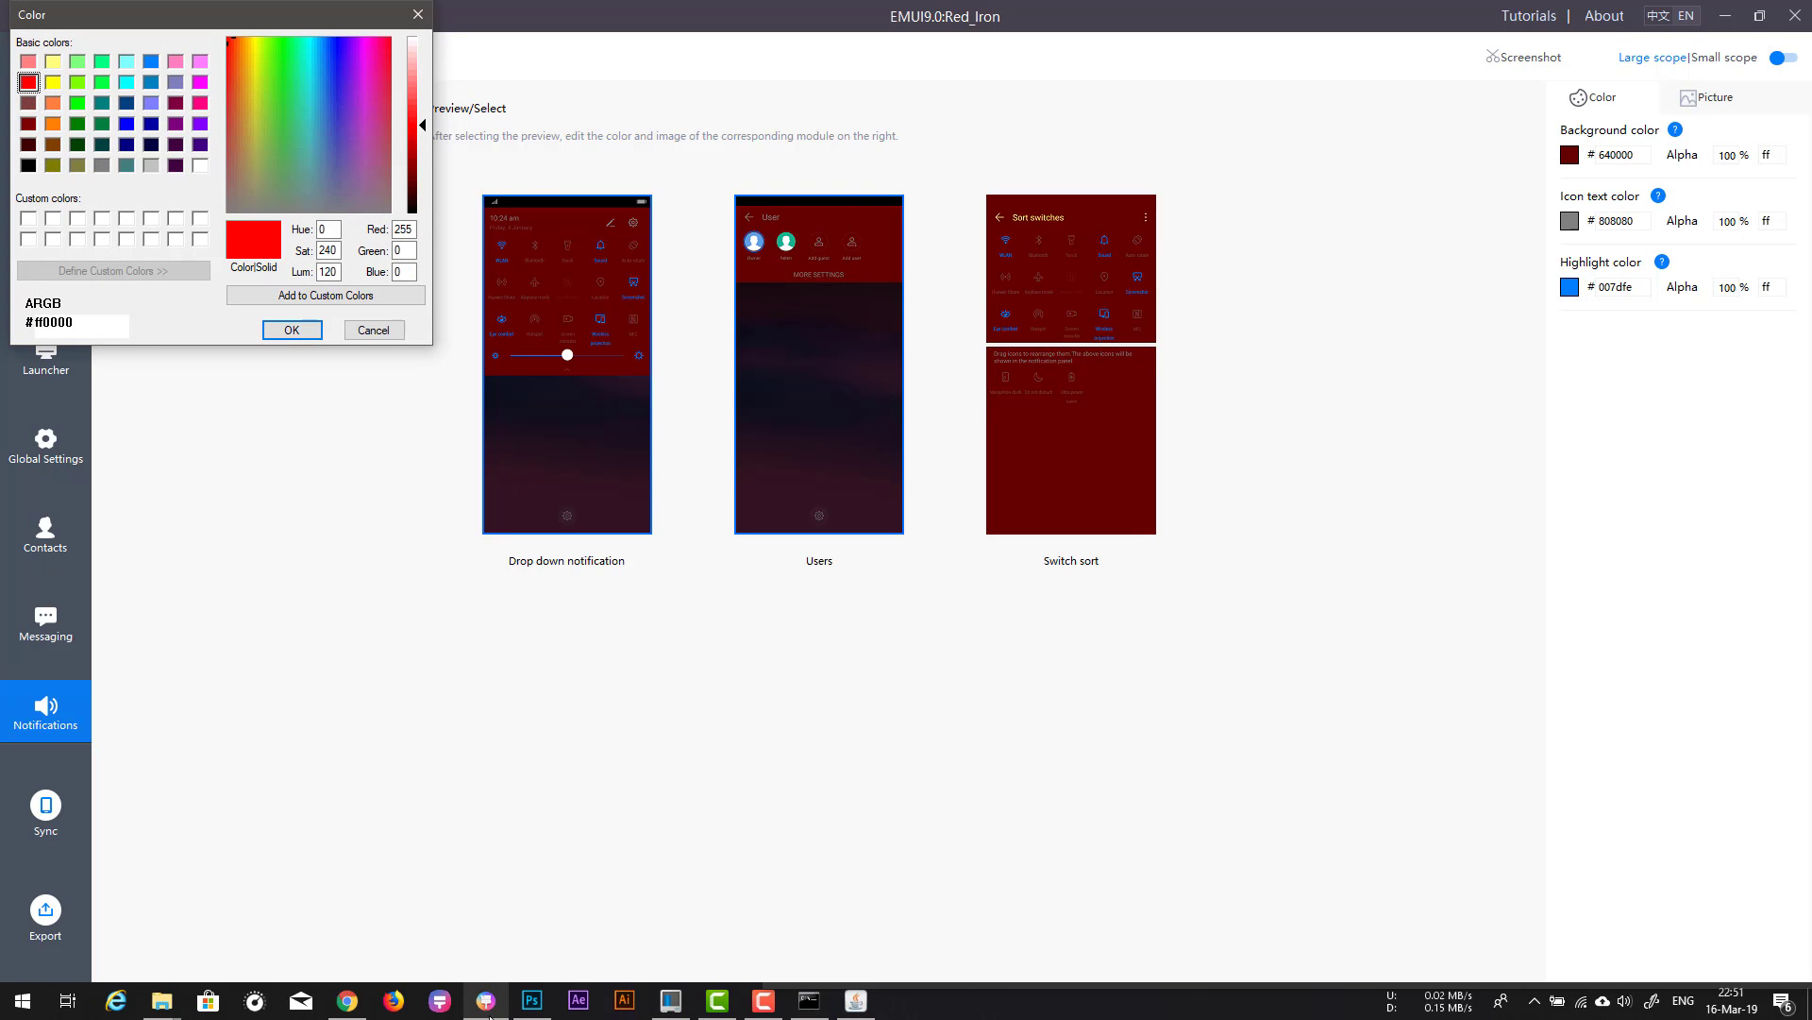
{"action": "type", "text": "38"}
{"action": "key", "text": "Return"}
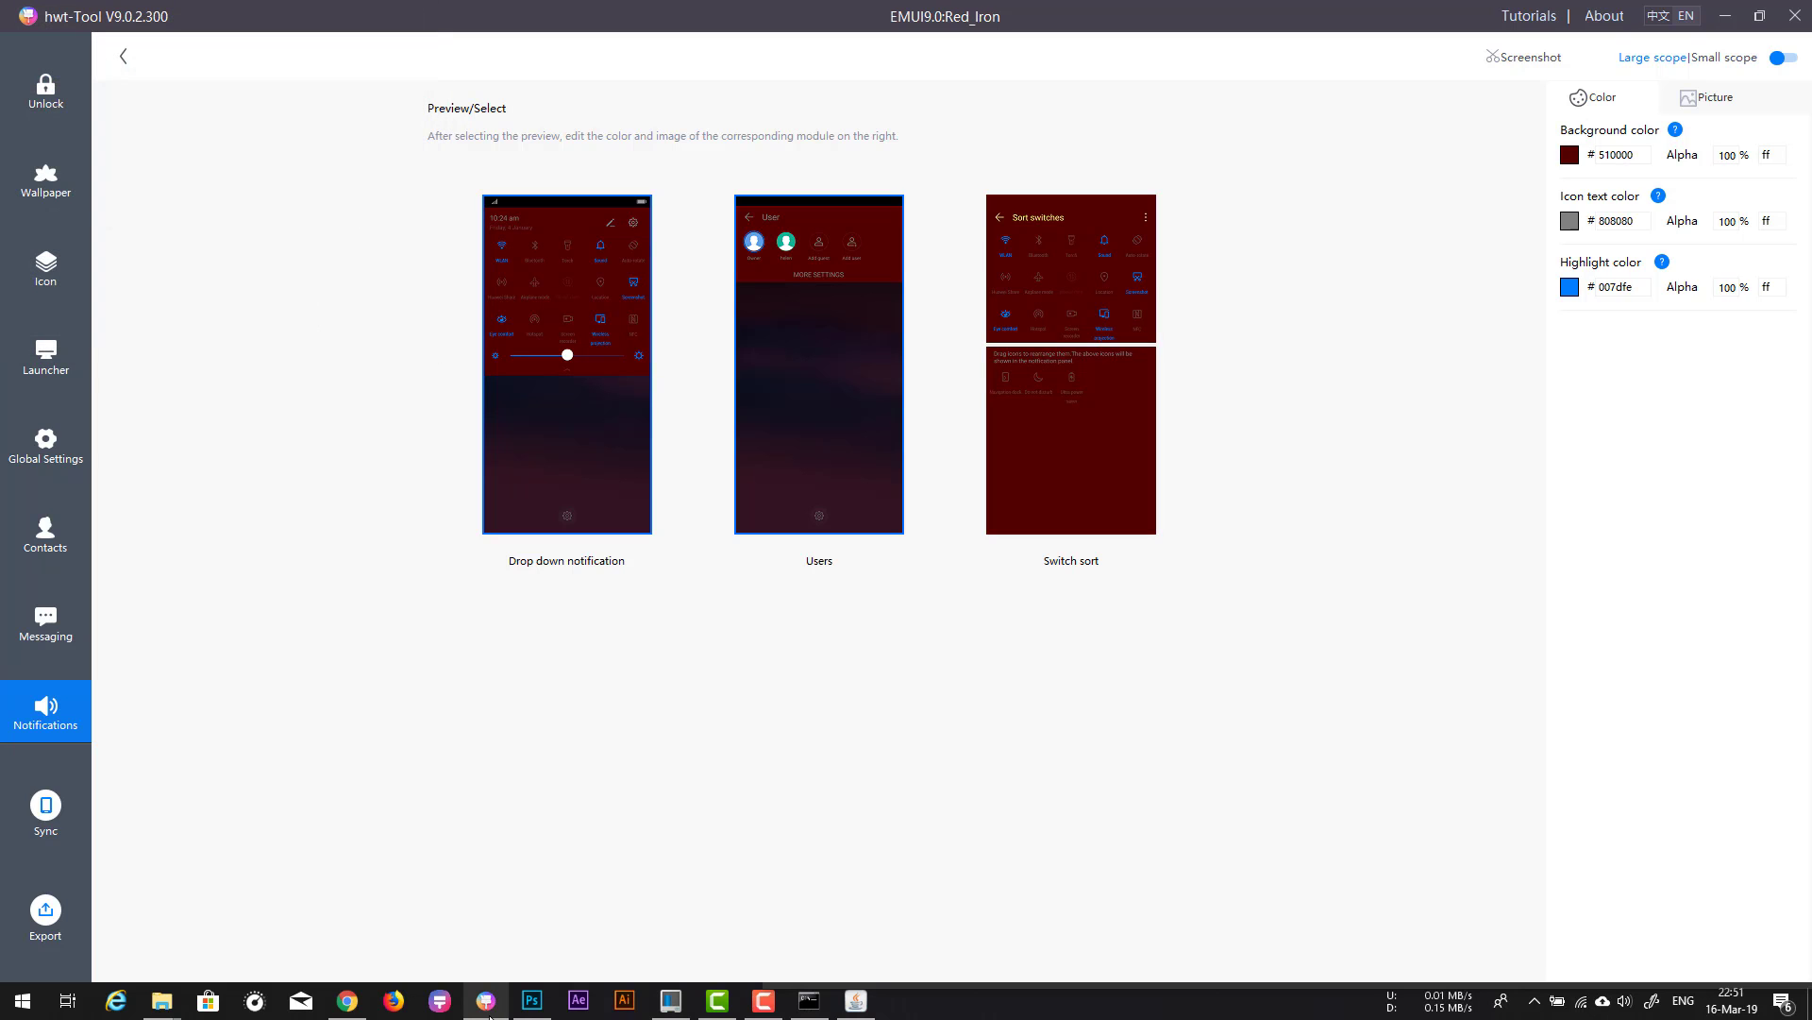
Step: Set the drop down notification screen's icon text color to #ffff80 and its highlight color to pure red
{"action": "left_click", "coordinate": [1570, 221]}
{"action": "left_click", "coordinate": [53, 61]}
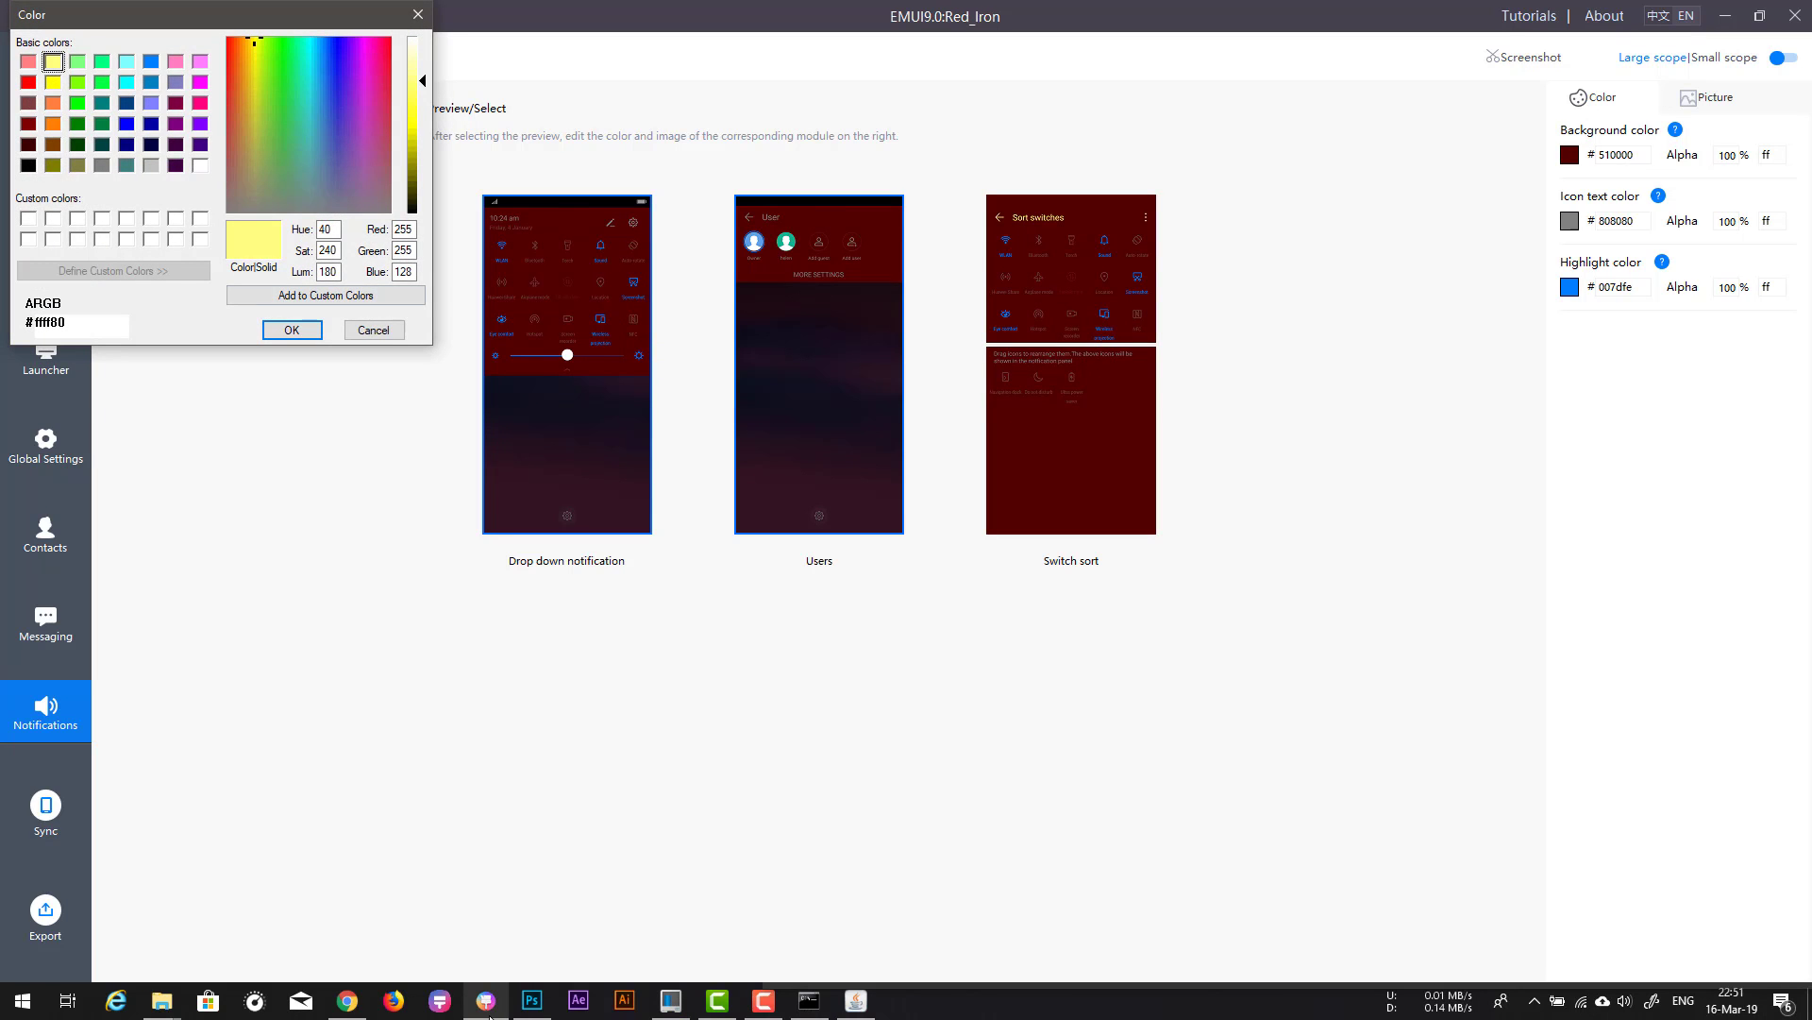
{"action": "left_click", "coordinate": [290, 329]}
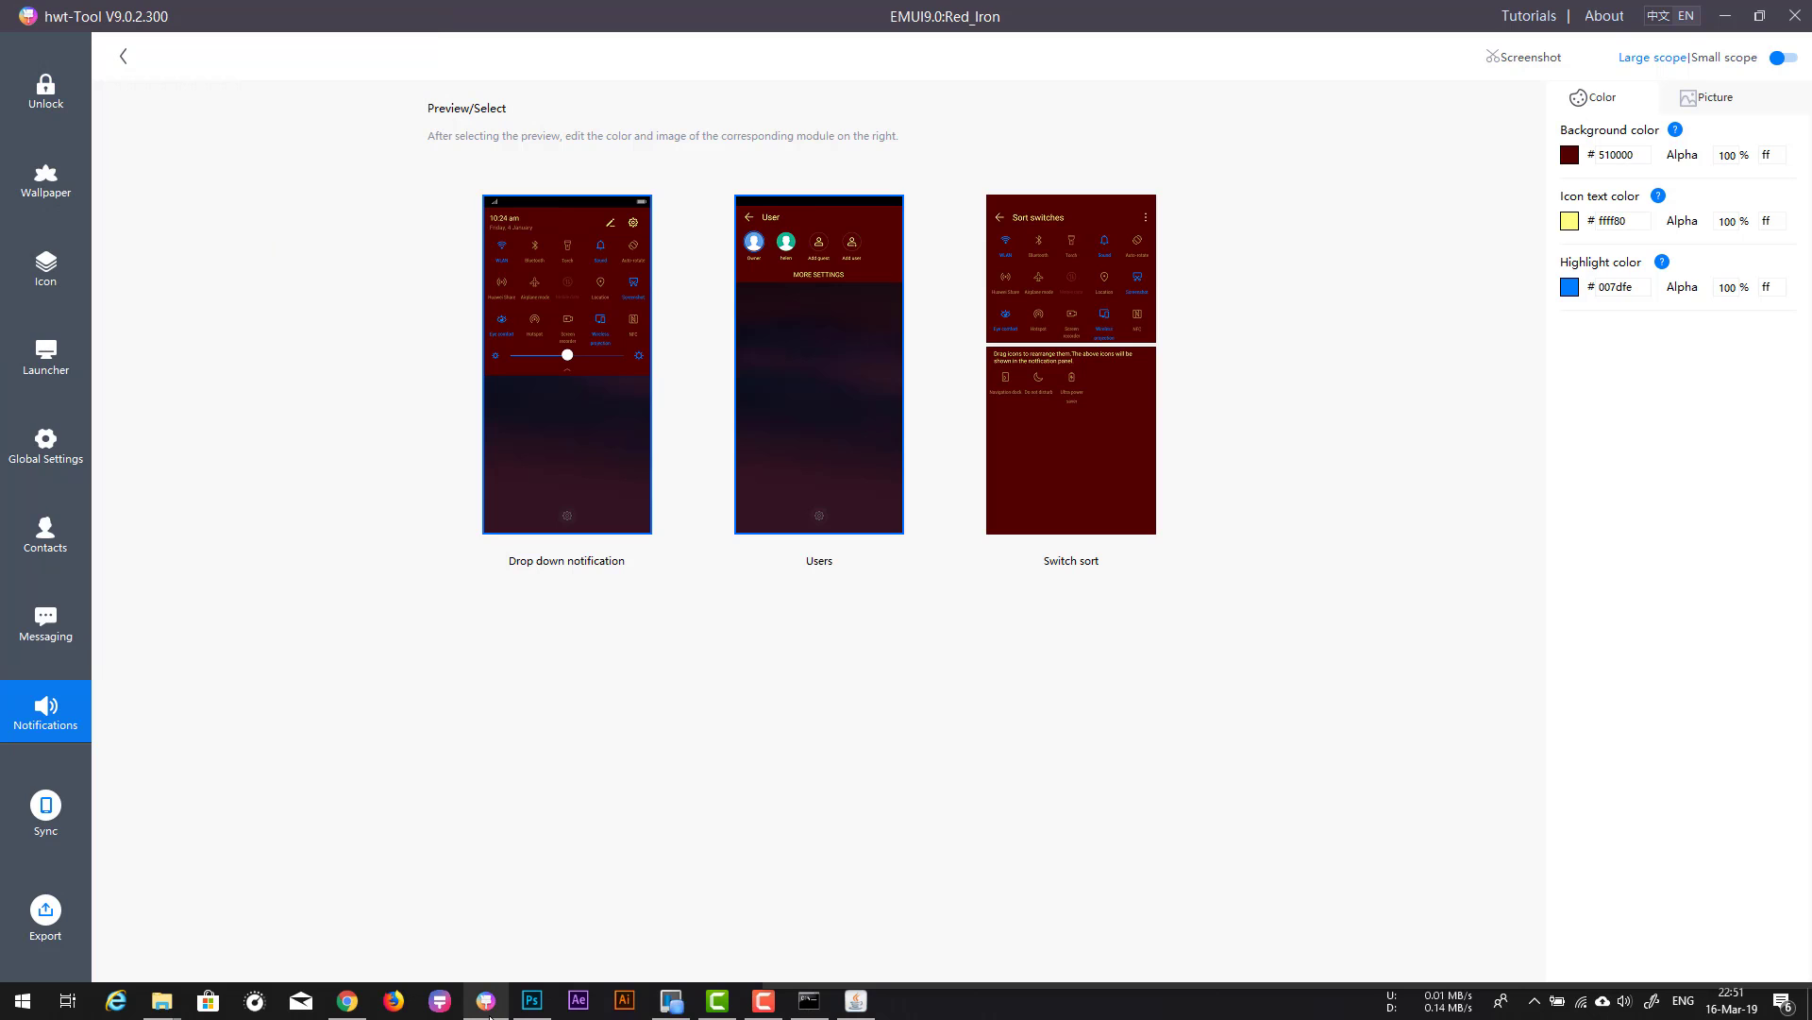
{"action": "left_click", "coordinate": [1570, 287]}
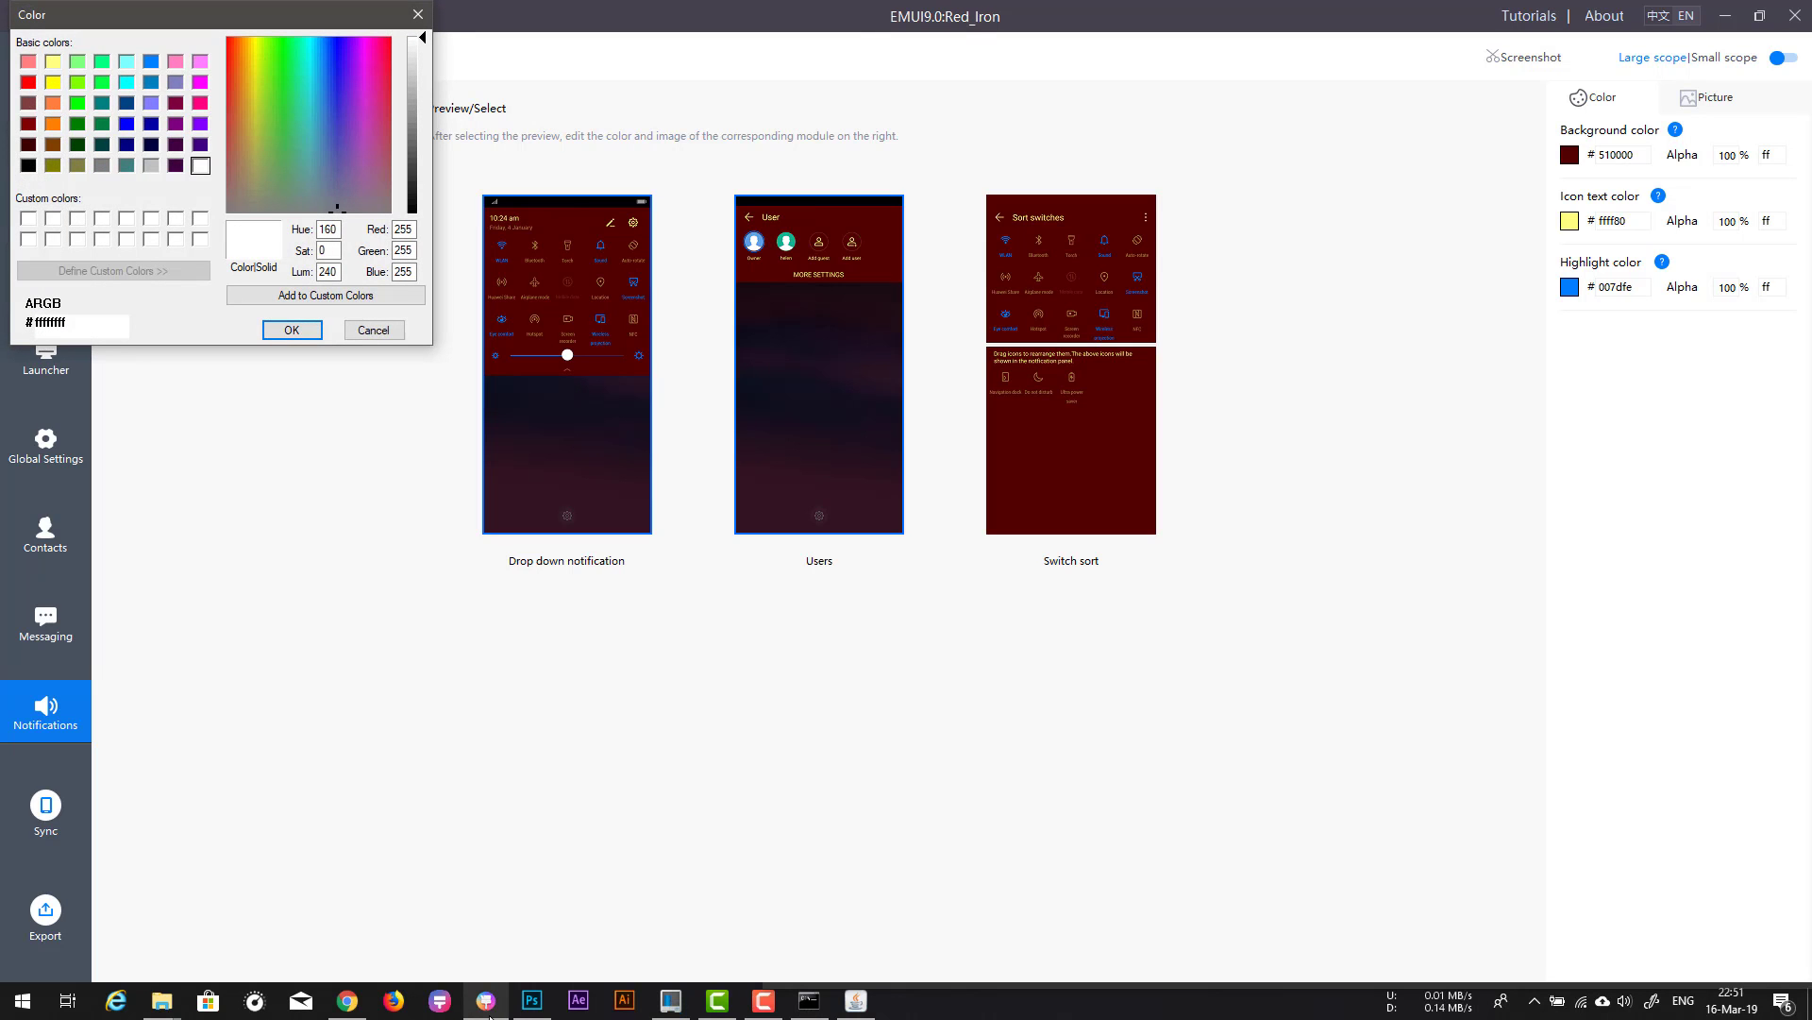
{"action": "left_click", "coordinate": [29, 83]}
{"action": "left_click", "coordinate": [291, 329]}
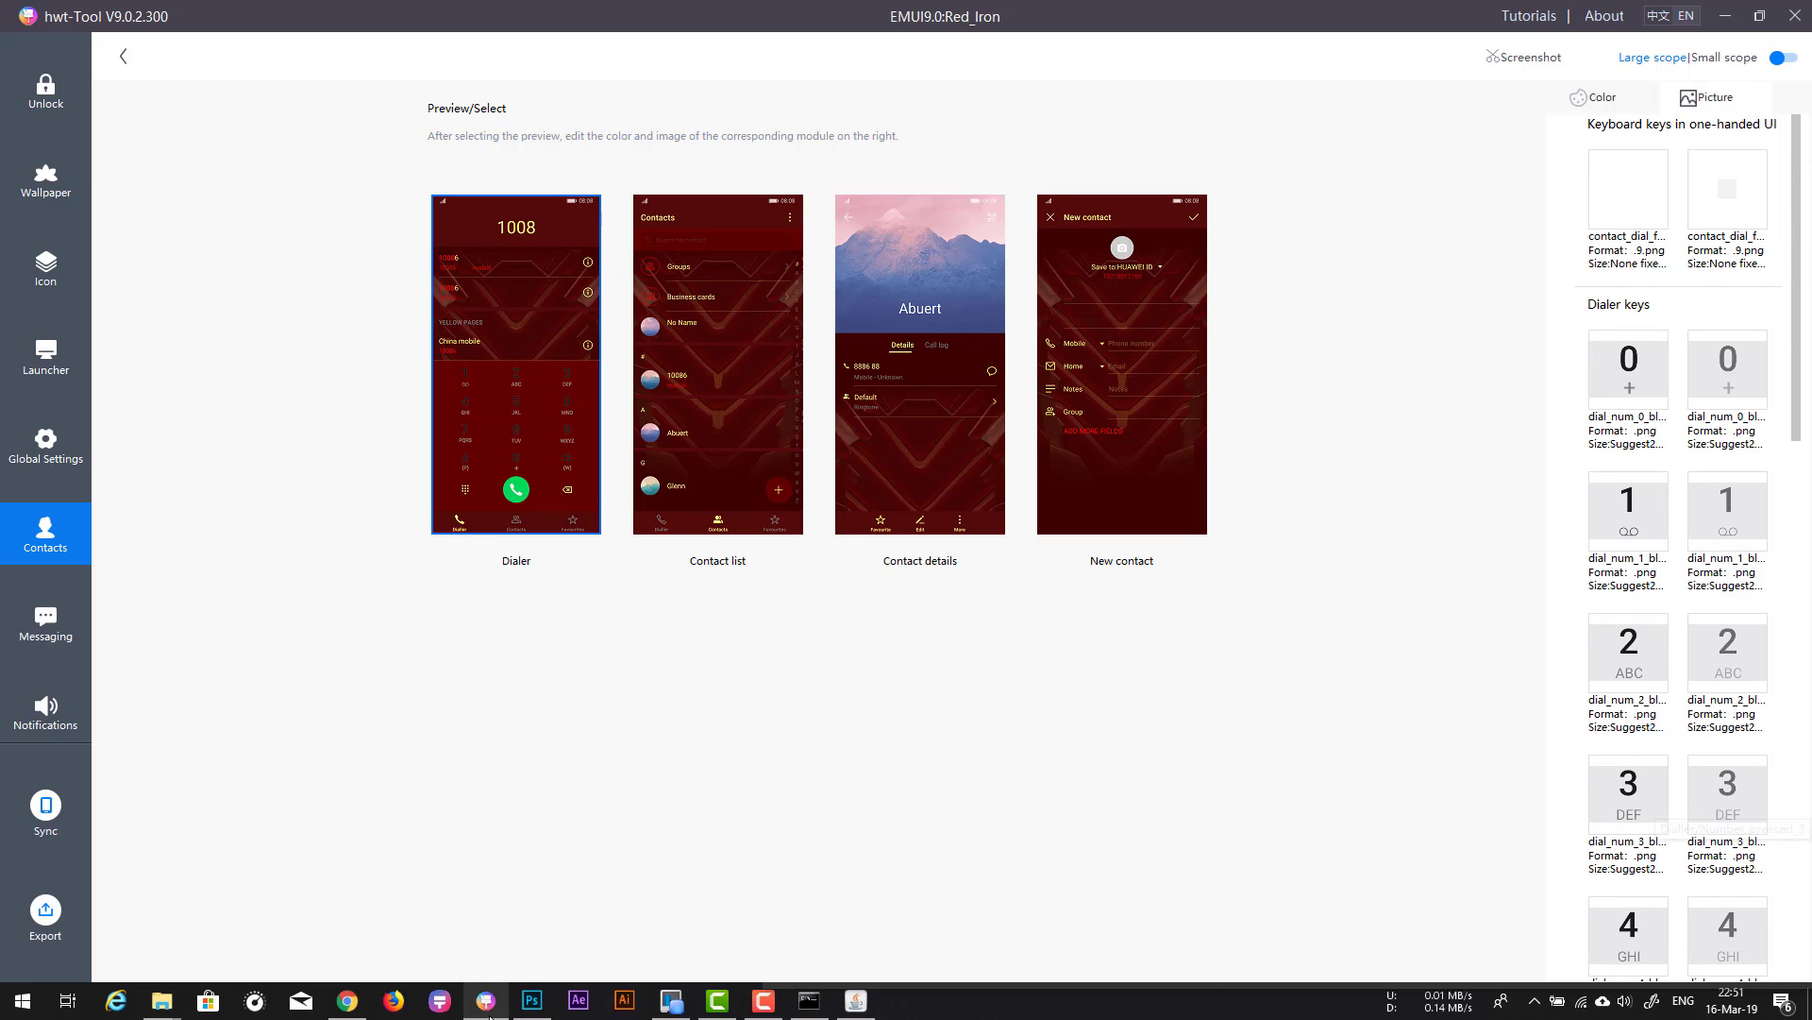
Step: Look through the Quantum Red folder inside HWT_THEME in File Explorer for the dial number design files
{"action": "left_click", "coordinate": [763, 1000]}
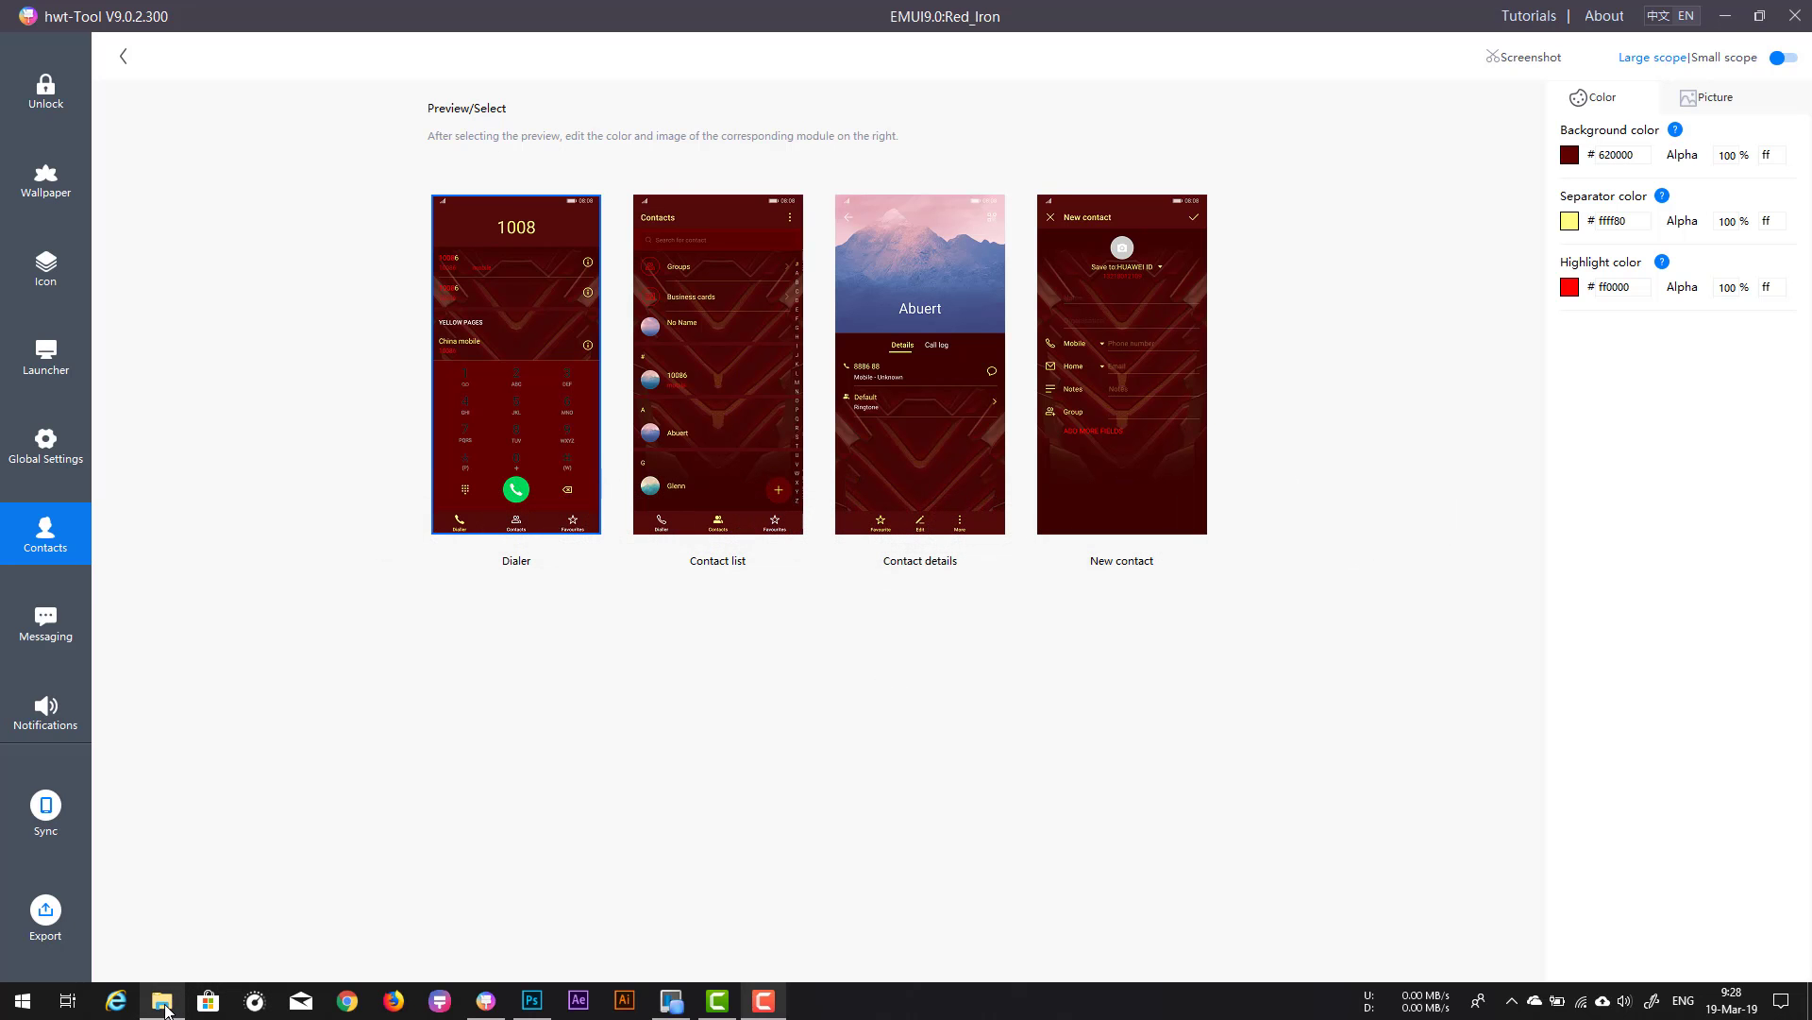
{"action": "left_click", "coordinate": [162, 1003]}
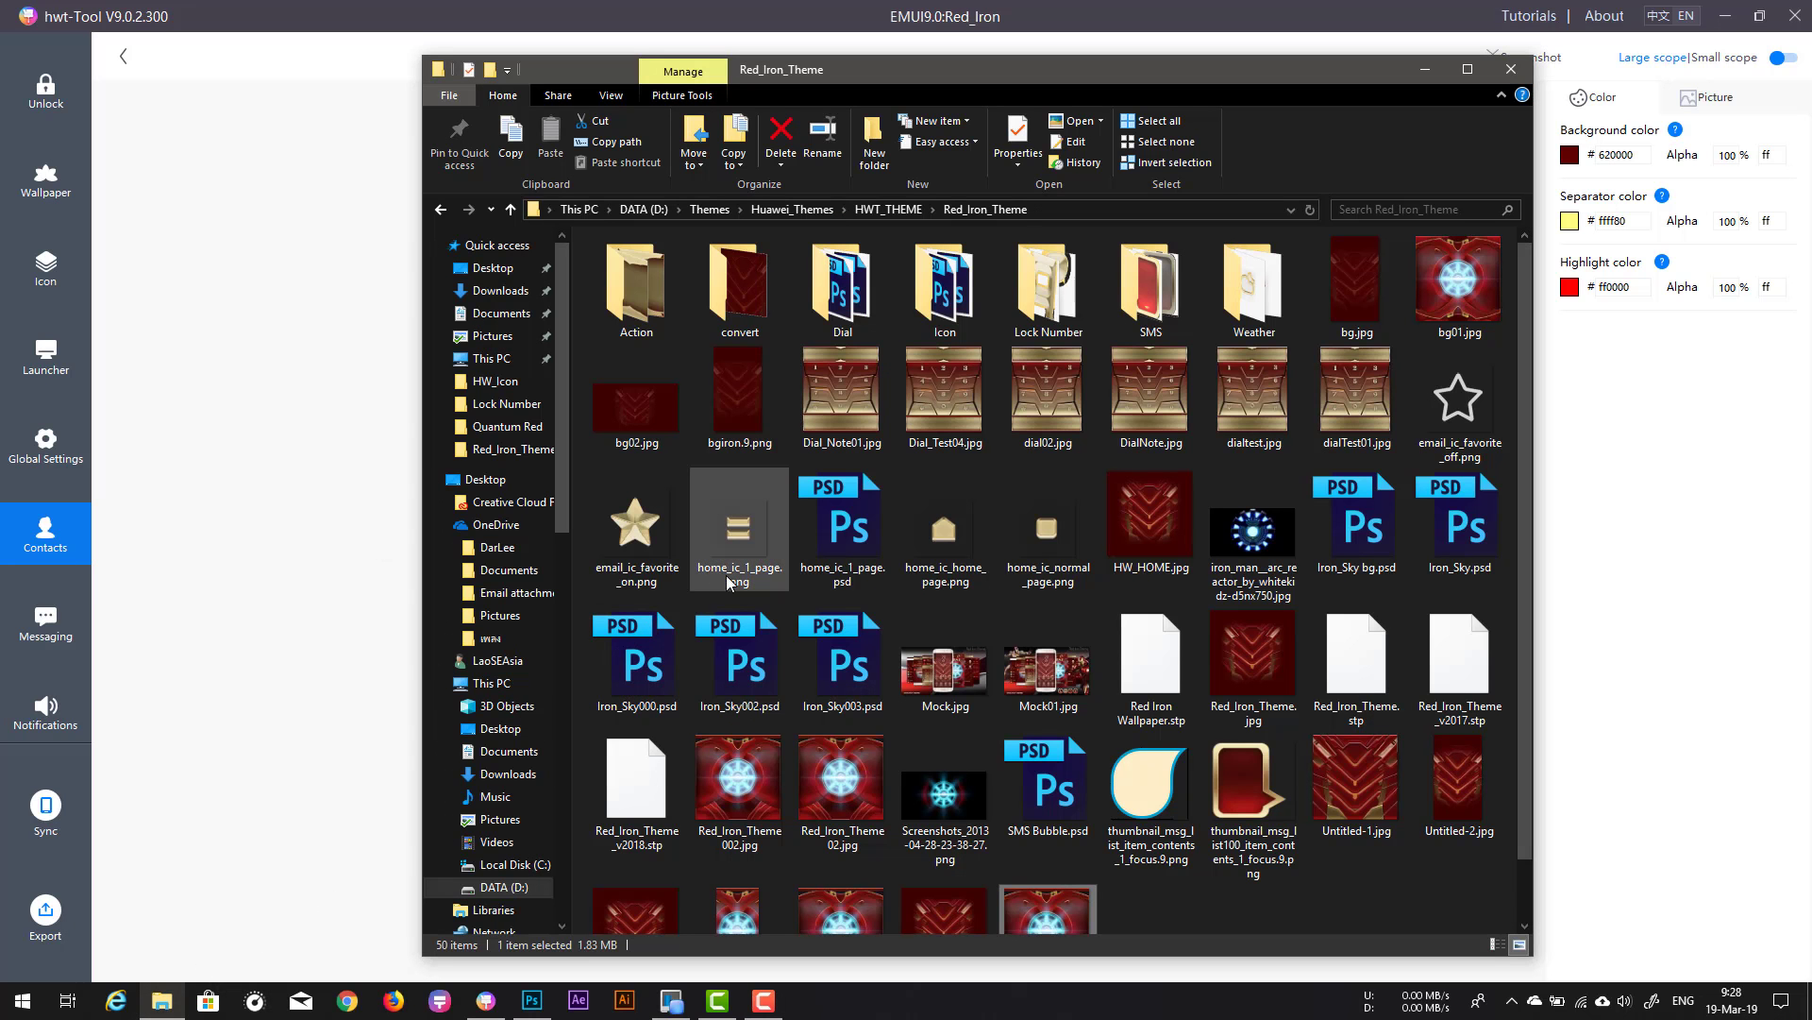
{"action": "left_click", "coordinate": [898, 210]}
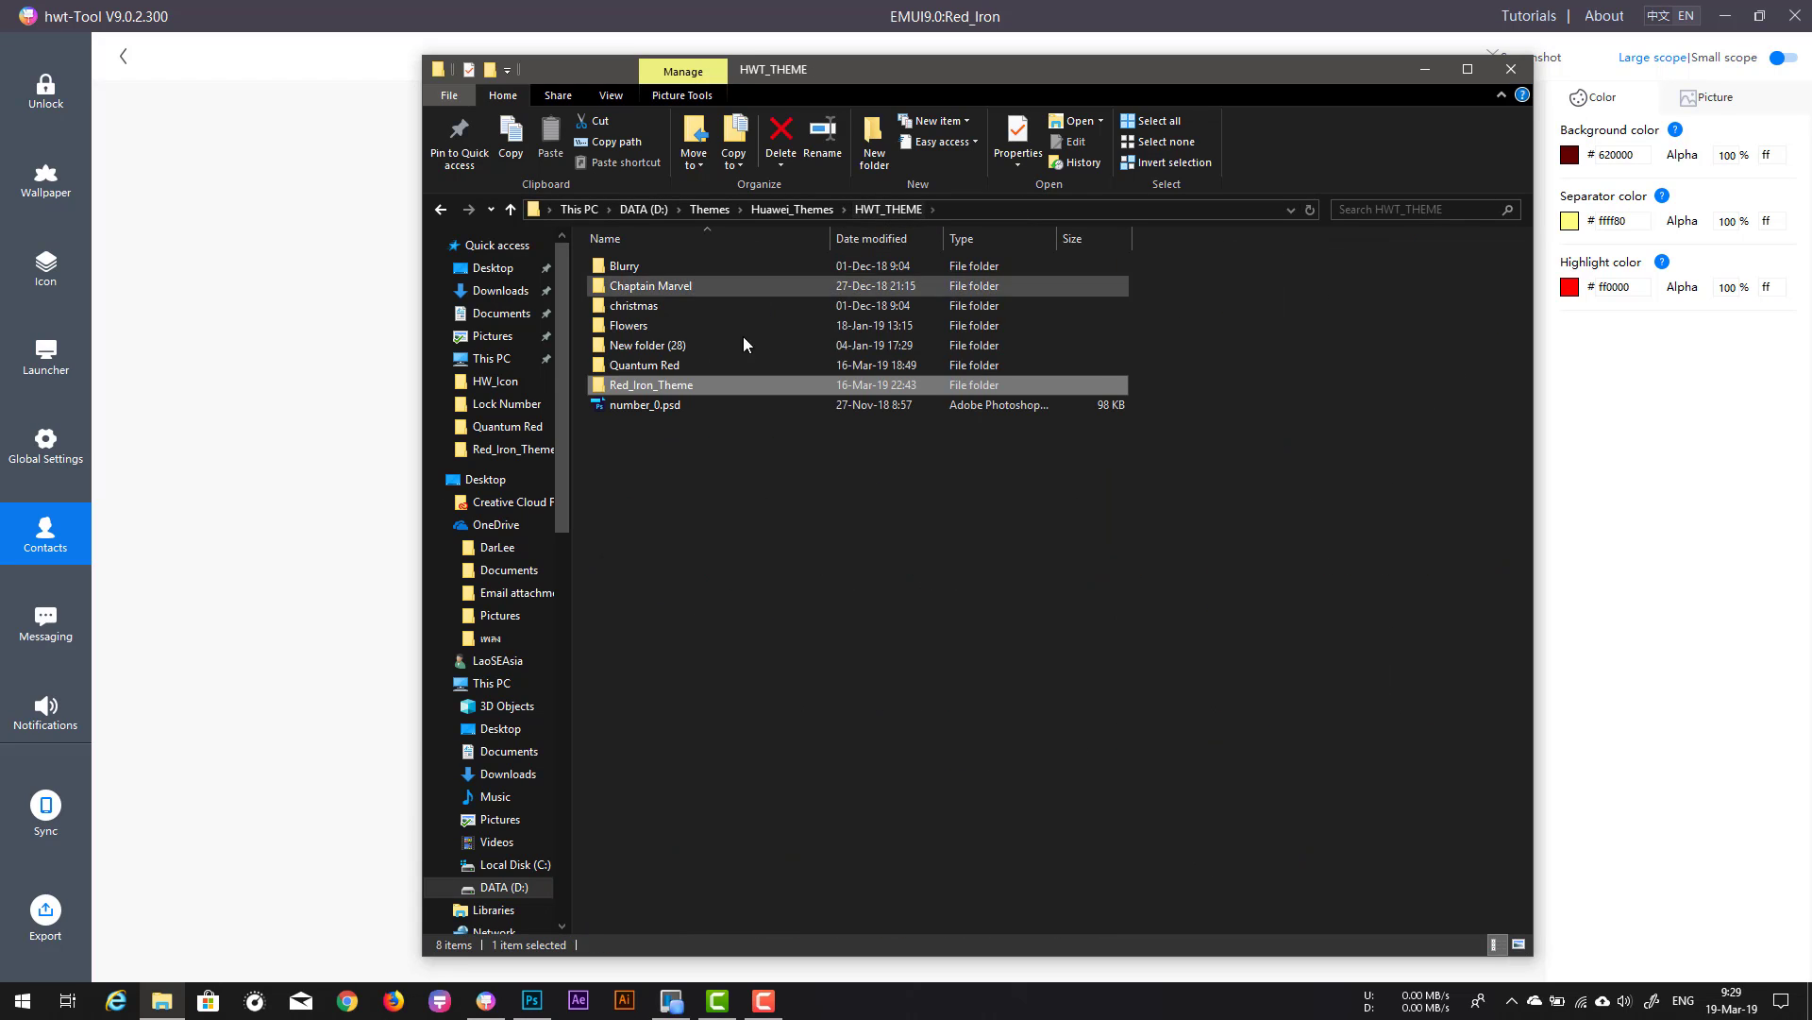
{"action": "left_click", "coordinate": [678, 368]}
{"action": "double_click", "coordinate": [678, 368]}
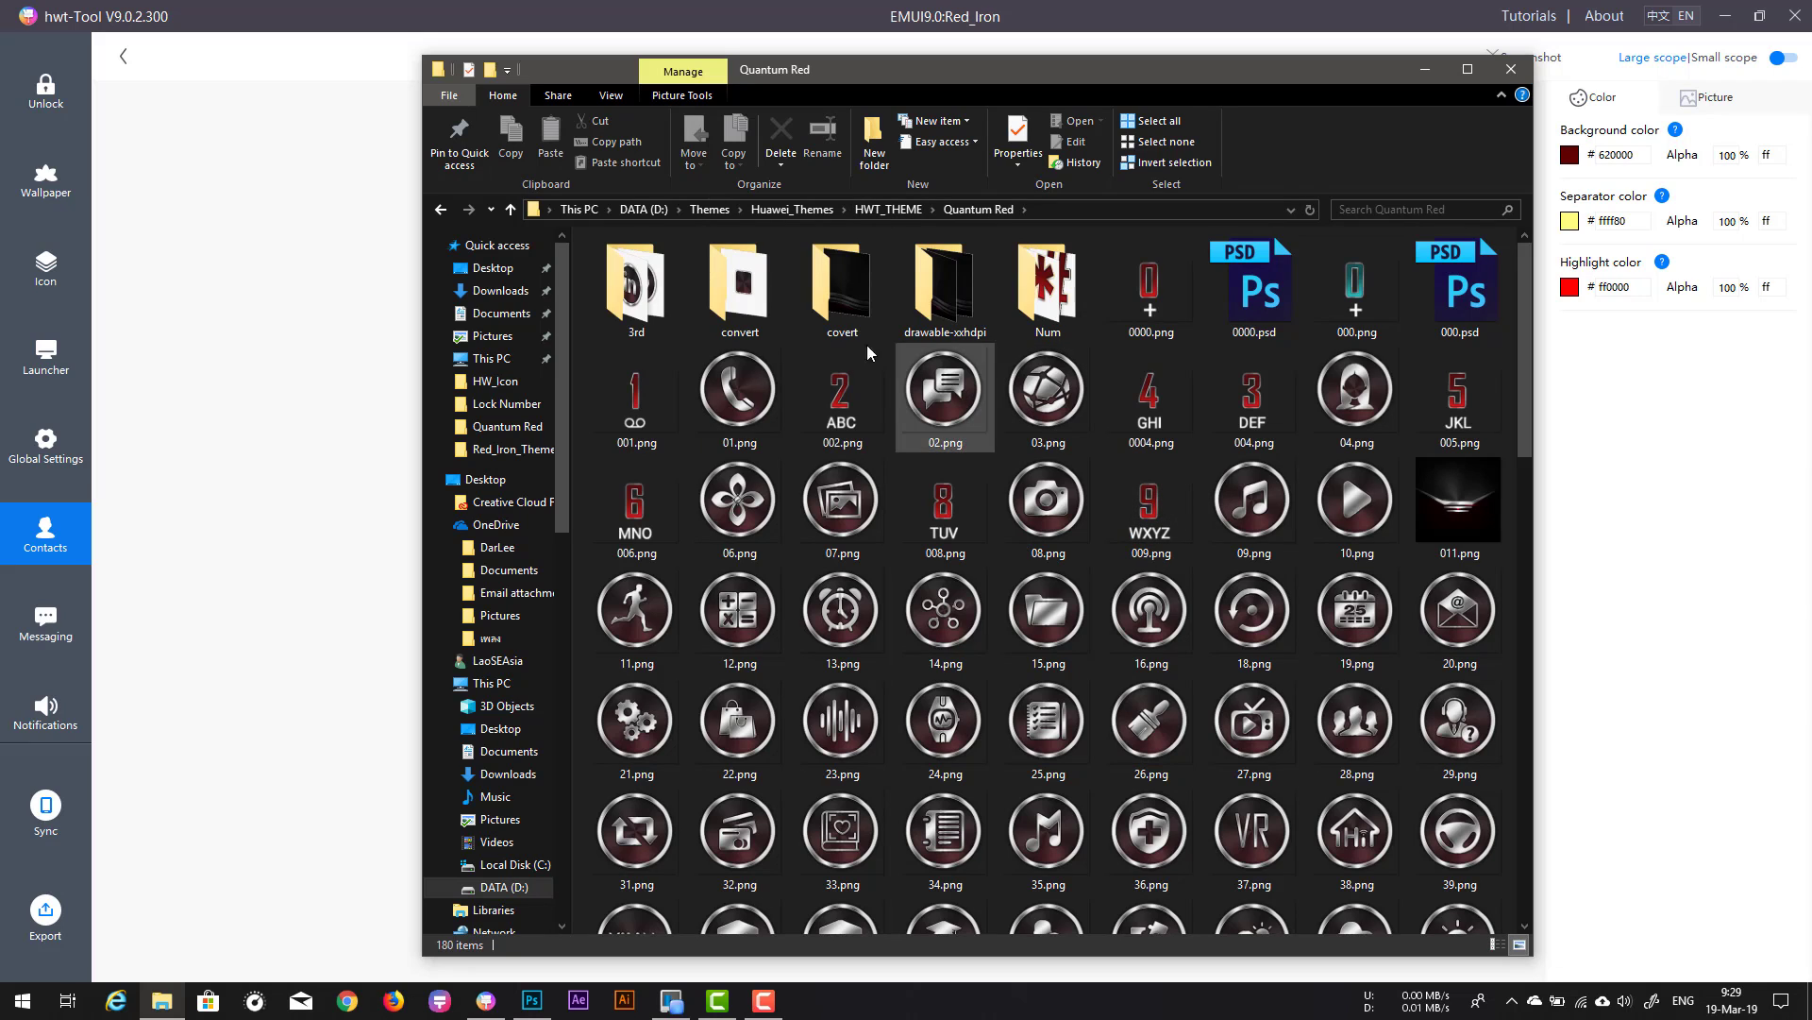
{"action": "scroll", "coordinate": [944, 745], "scroll_direction": "down", "scroll_amount": 15}
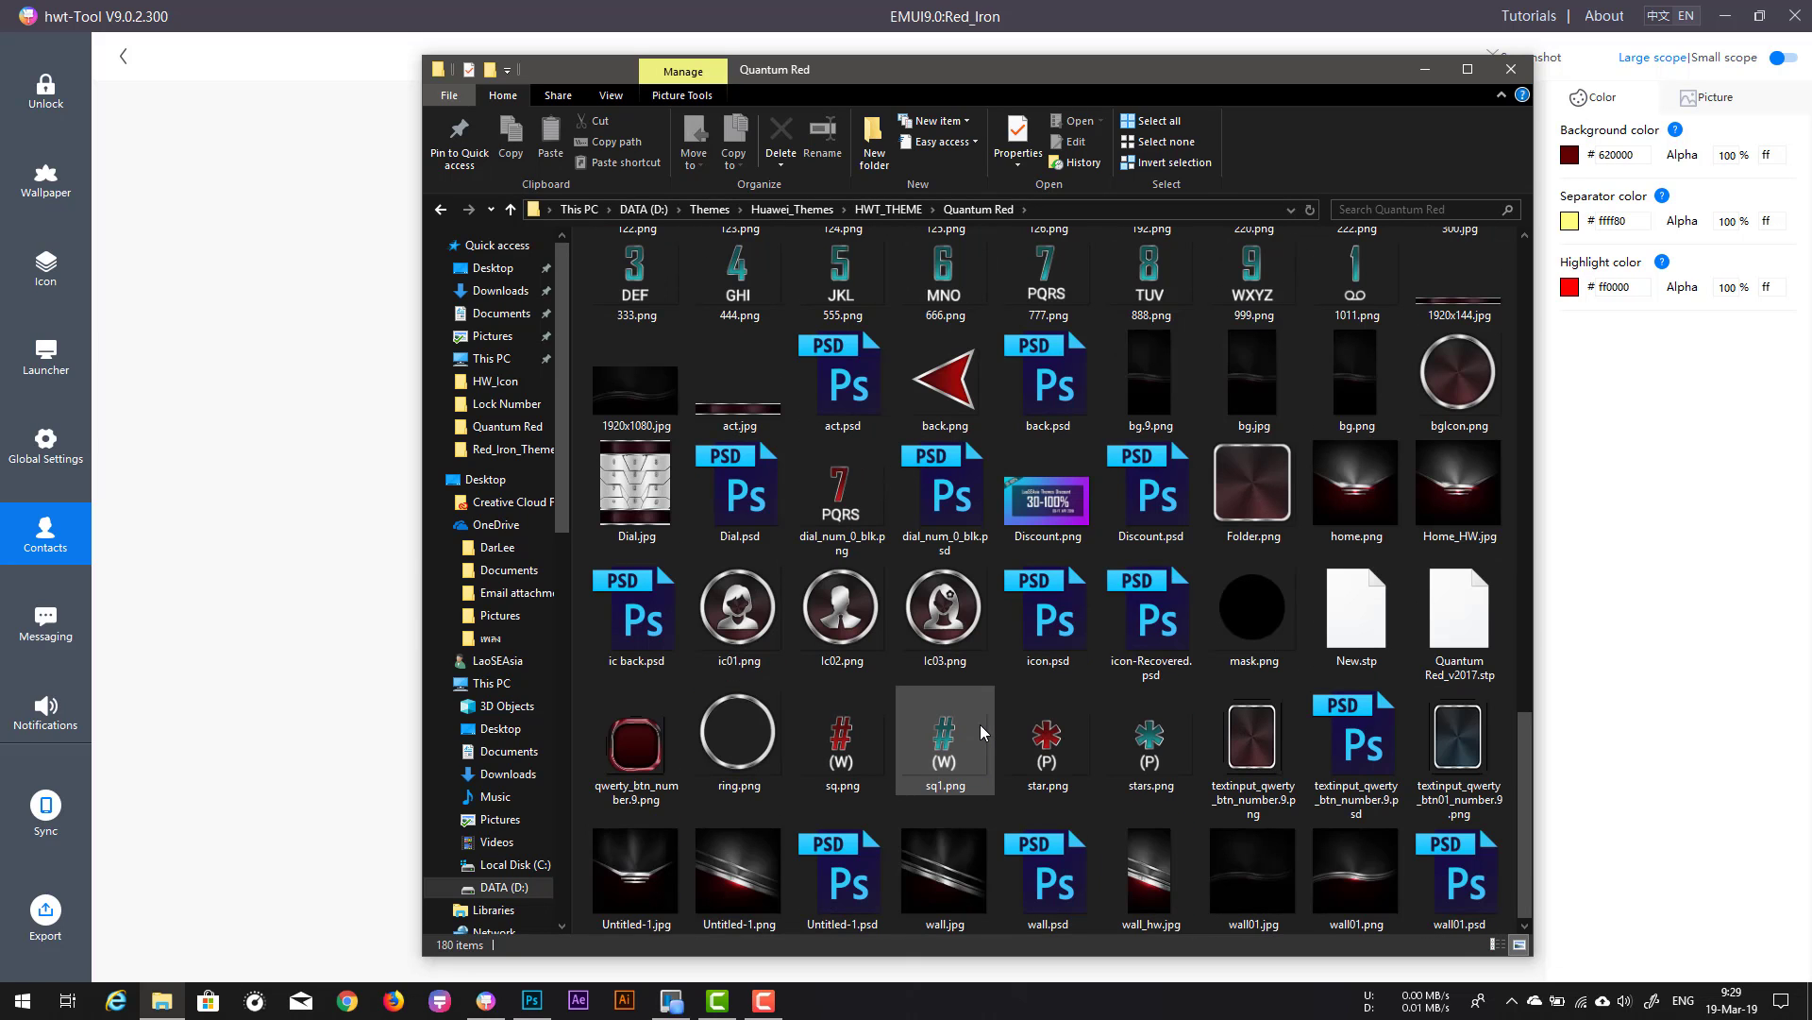
{"action": "scroll", "coordinate": [980, 727], "scroll_direction": "up", "scroll_amount": 15}
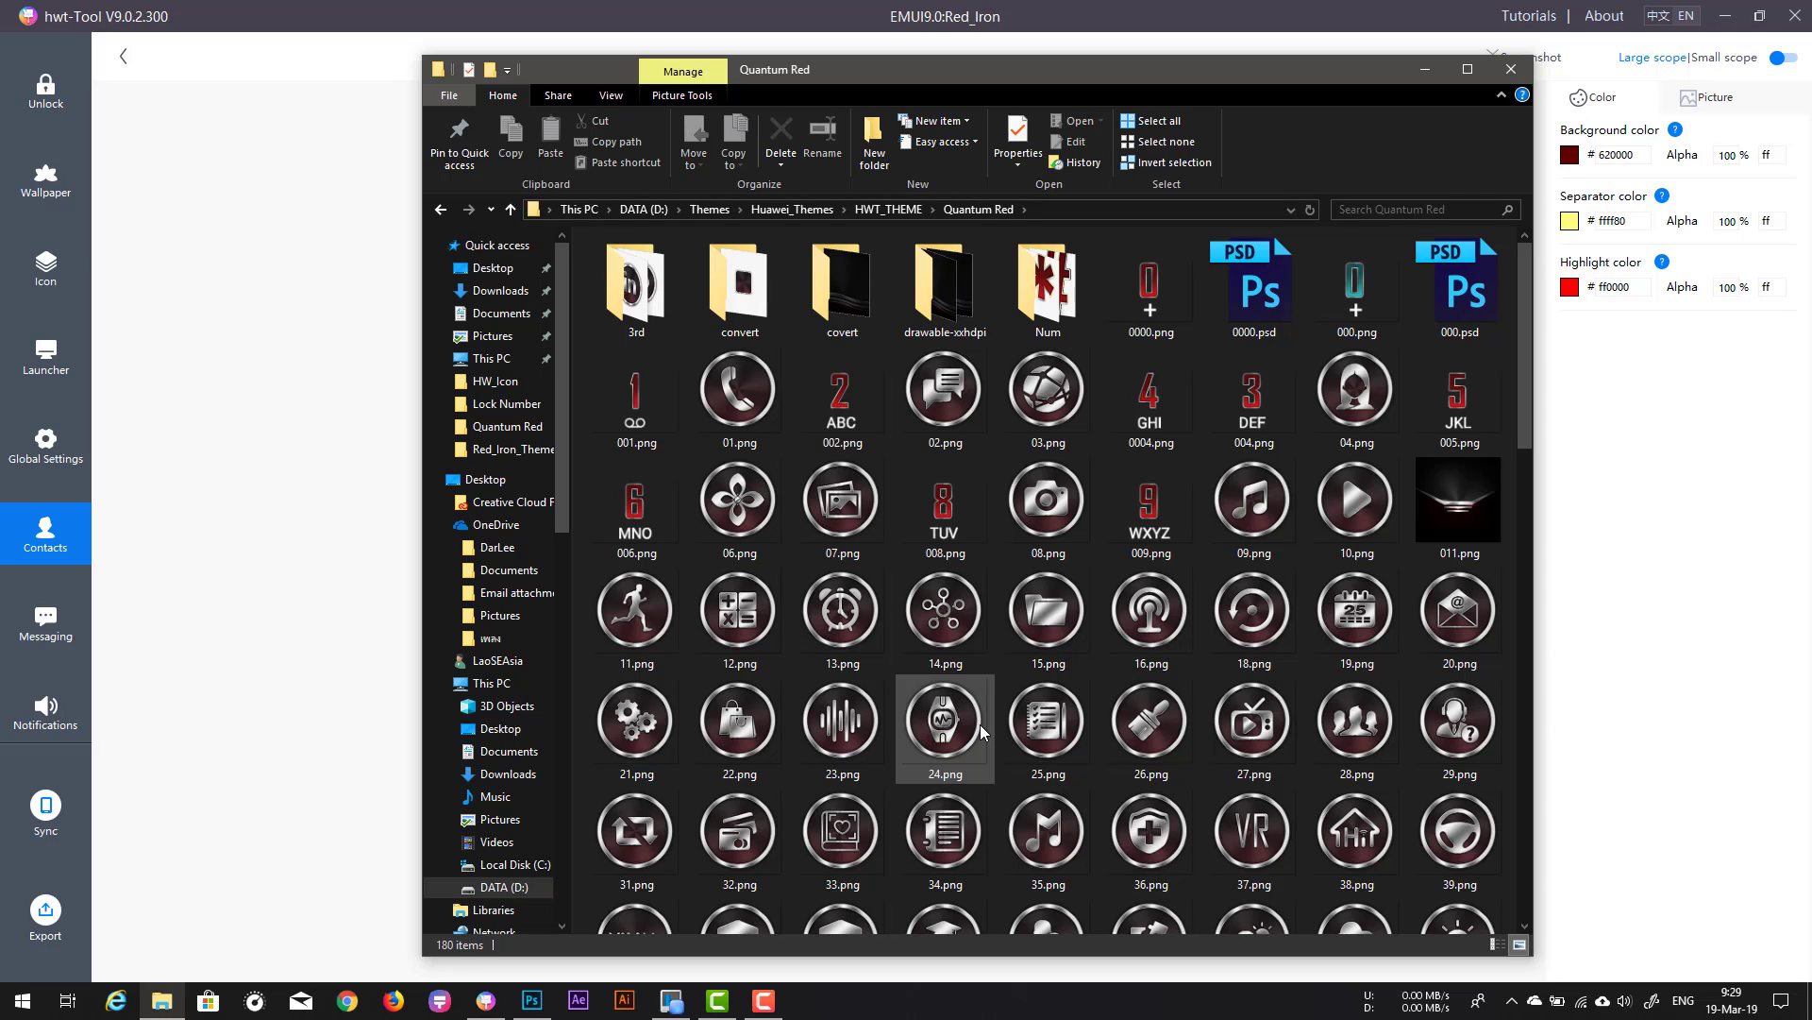
Step: Open 0000.psd in Photoshop to check its artwork, close it, and return to the Quantum Red folder
{"action": "double_click", "coordinate": [1269, 284]}
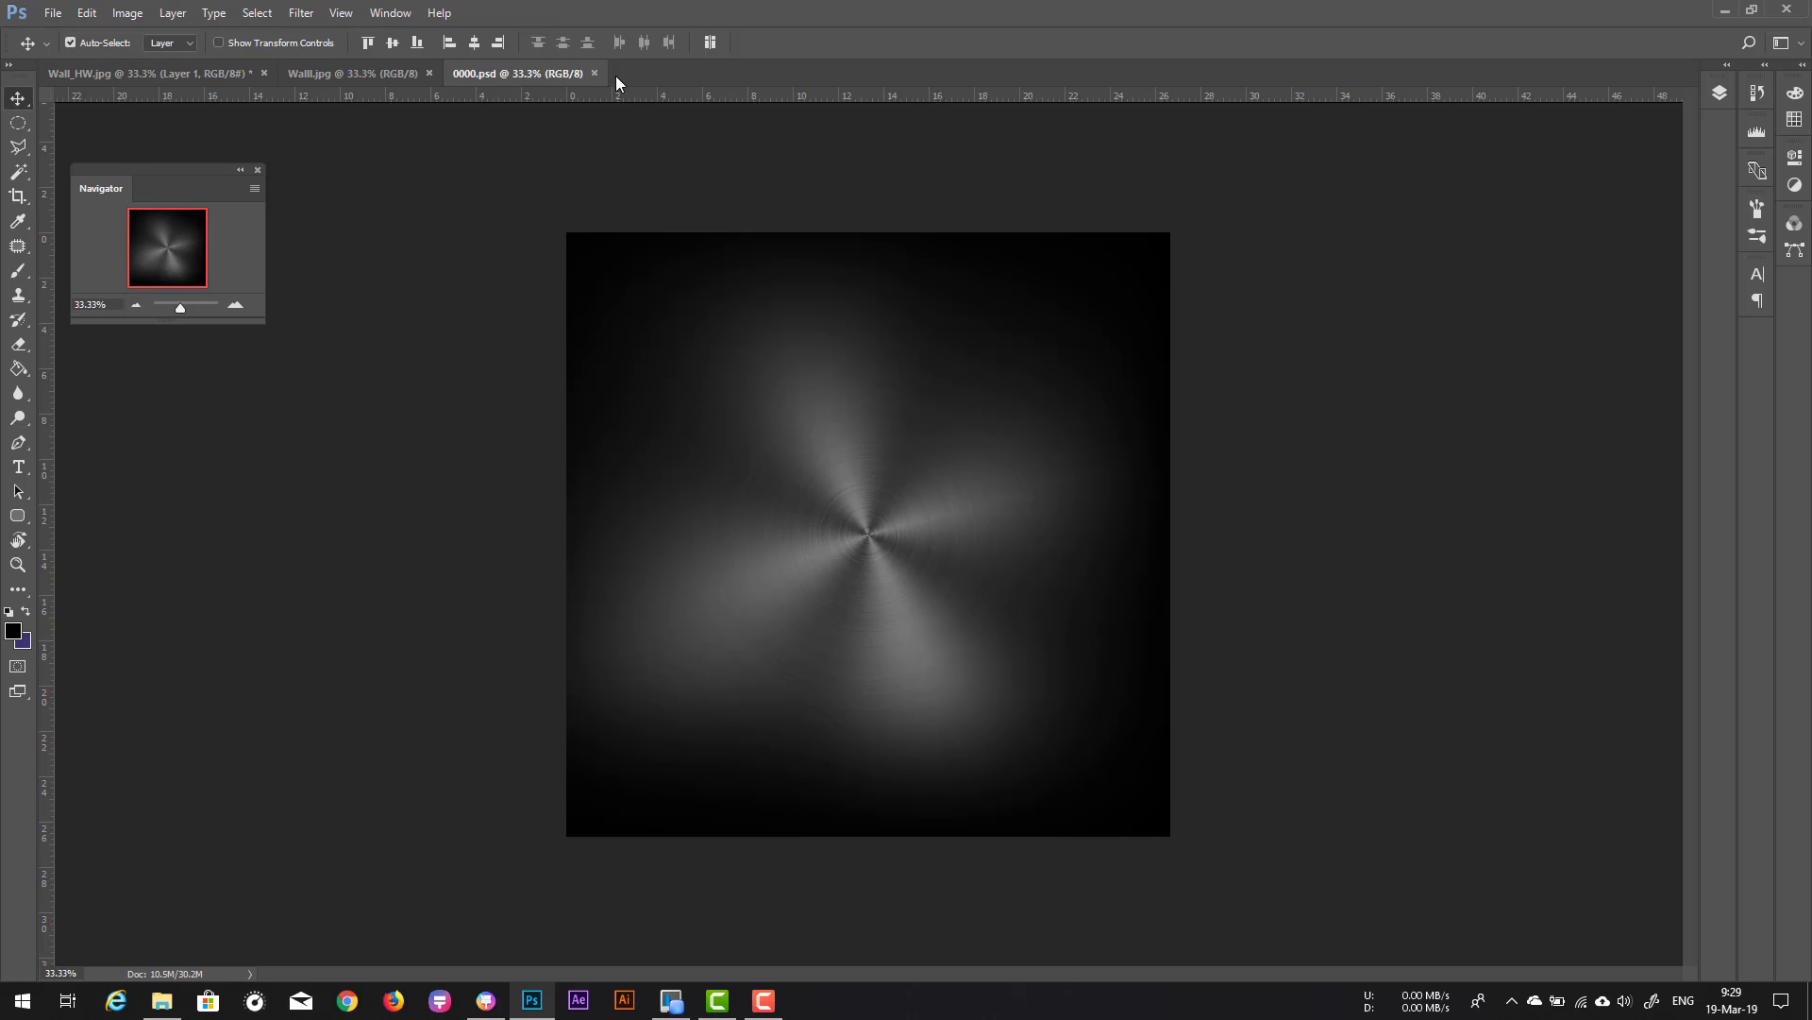
{"action": "left_click", "coordinate": [594, 73]}
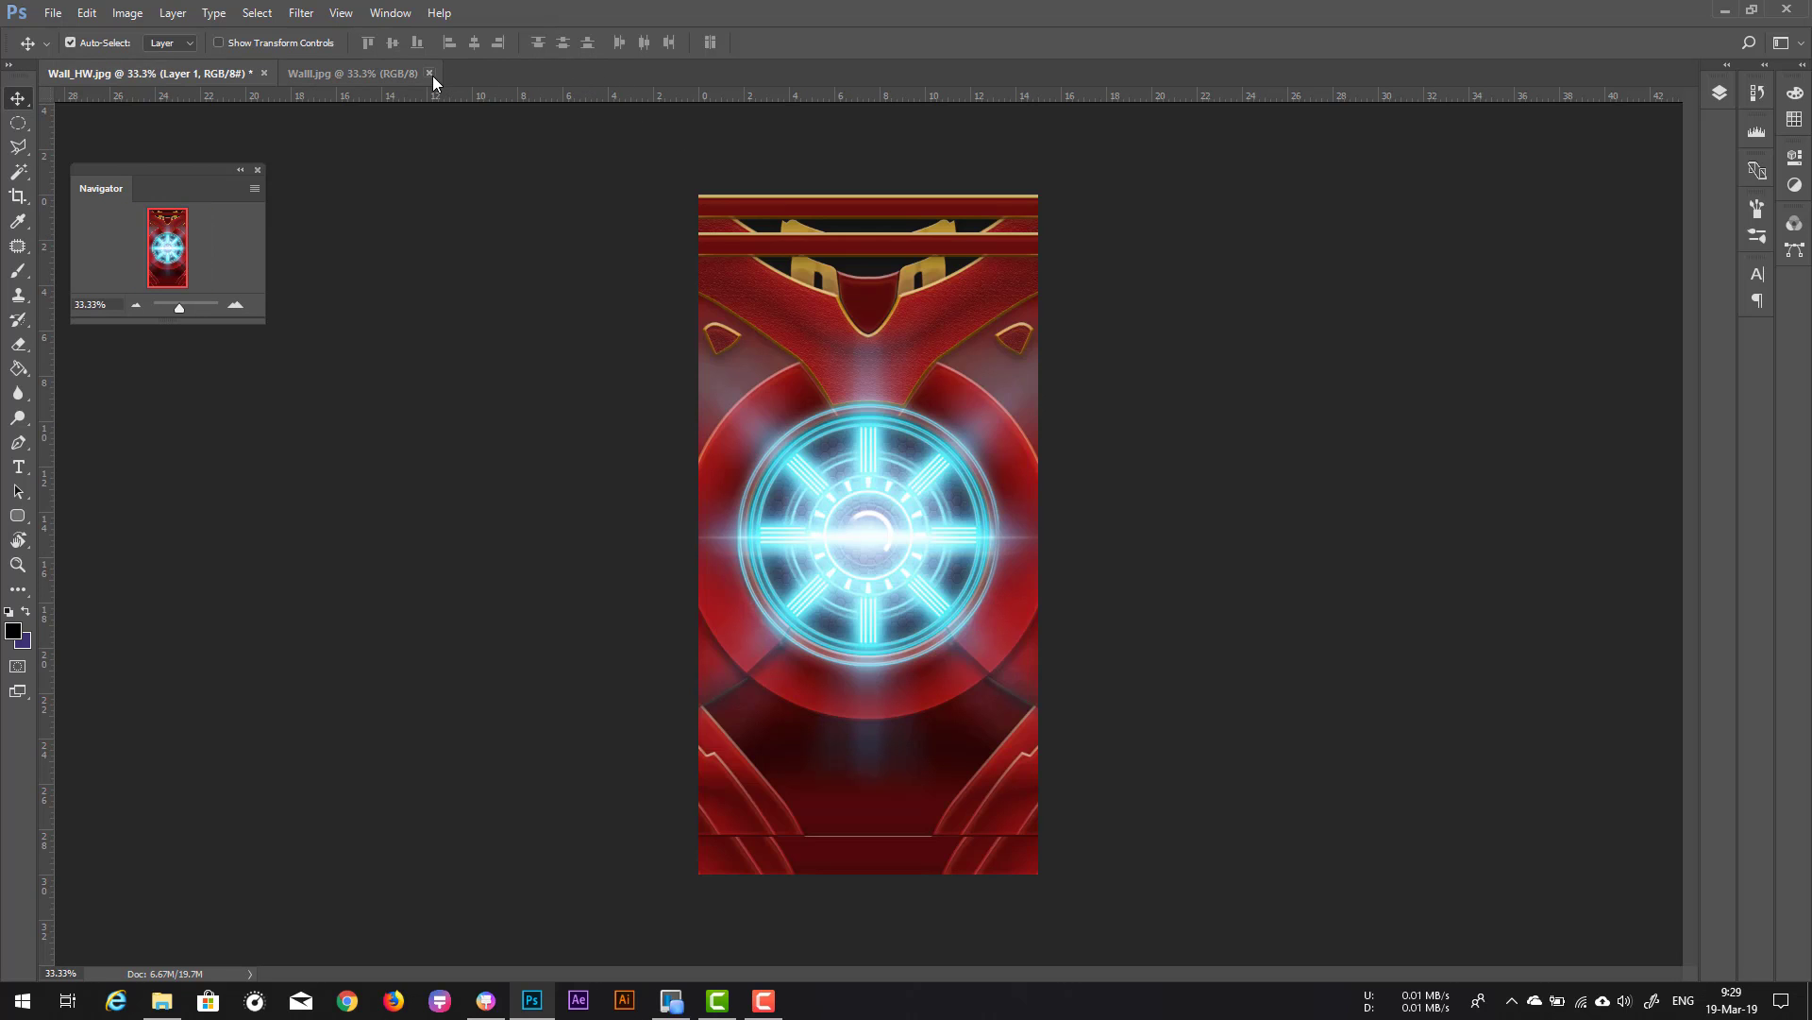
{"action": "left_click", "coordinate": [162, 1001]}
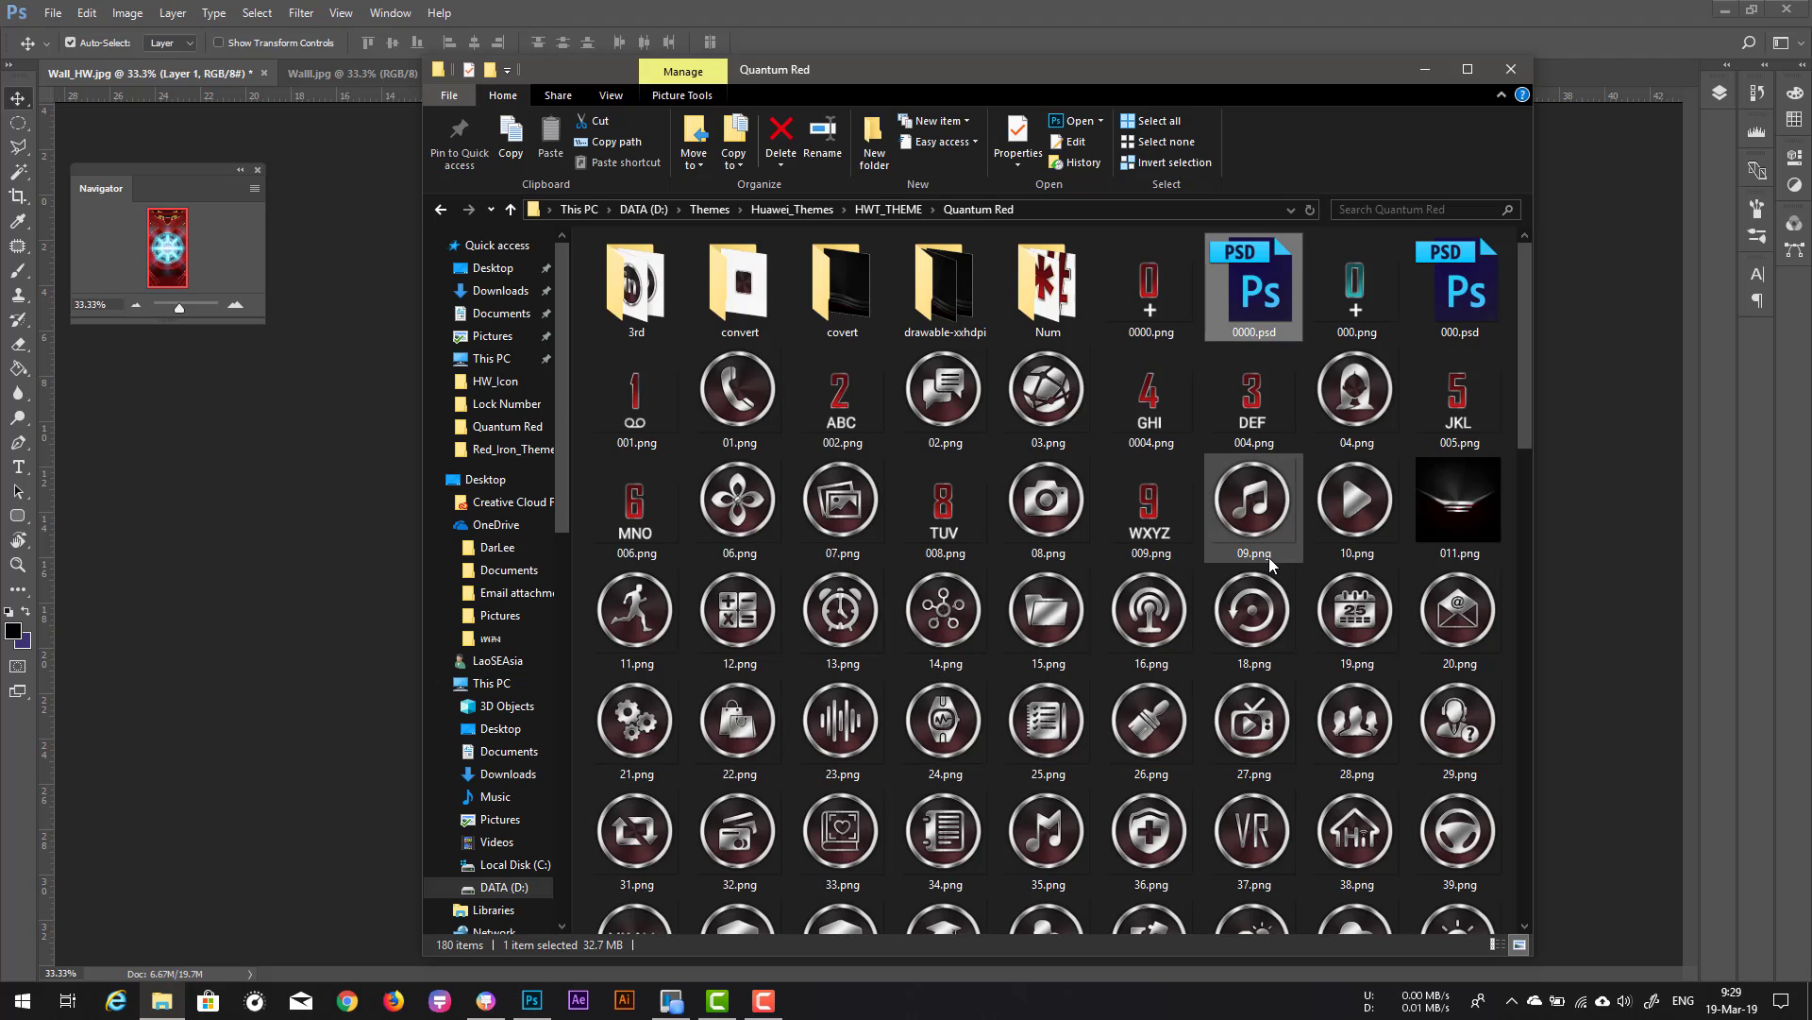
Step: Find dial_num_0_blk.psd in the Quantum Red folder, open it to check its number artwork, and close it
{"action": "scroll", "coordinate": [1269, 564], "scroll_direction": "down", "scroll_amount": 10}
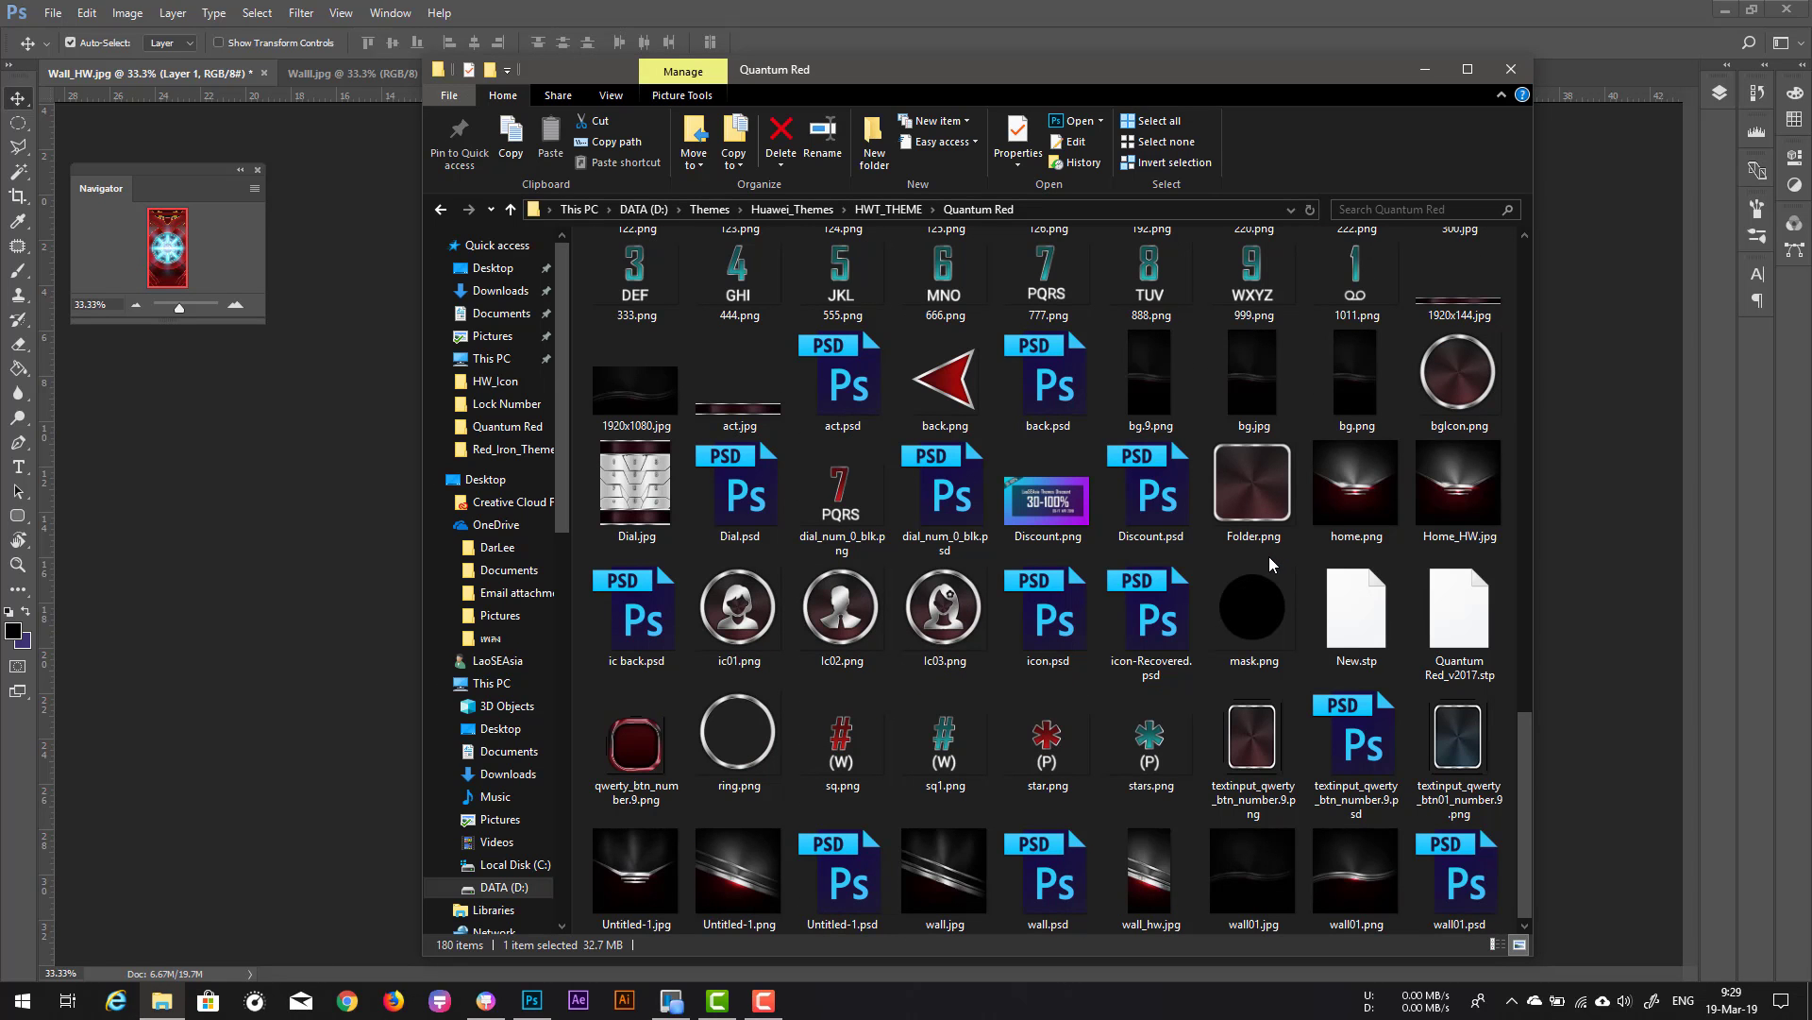
{"action": "key", "text": "alt+Tab"}
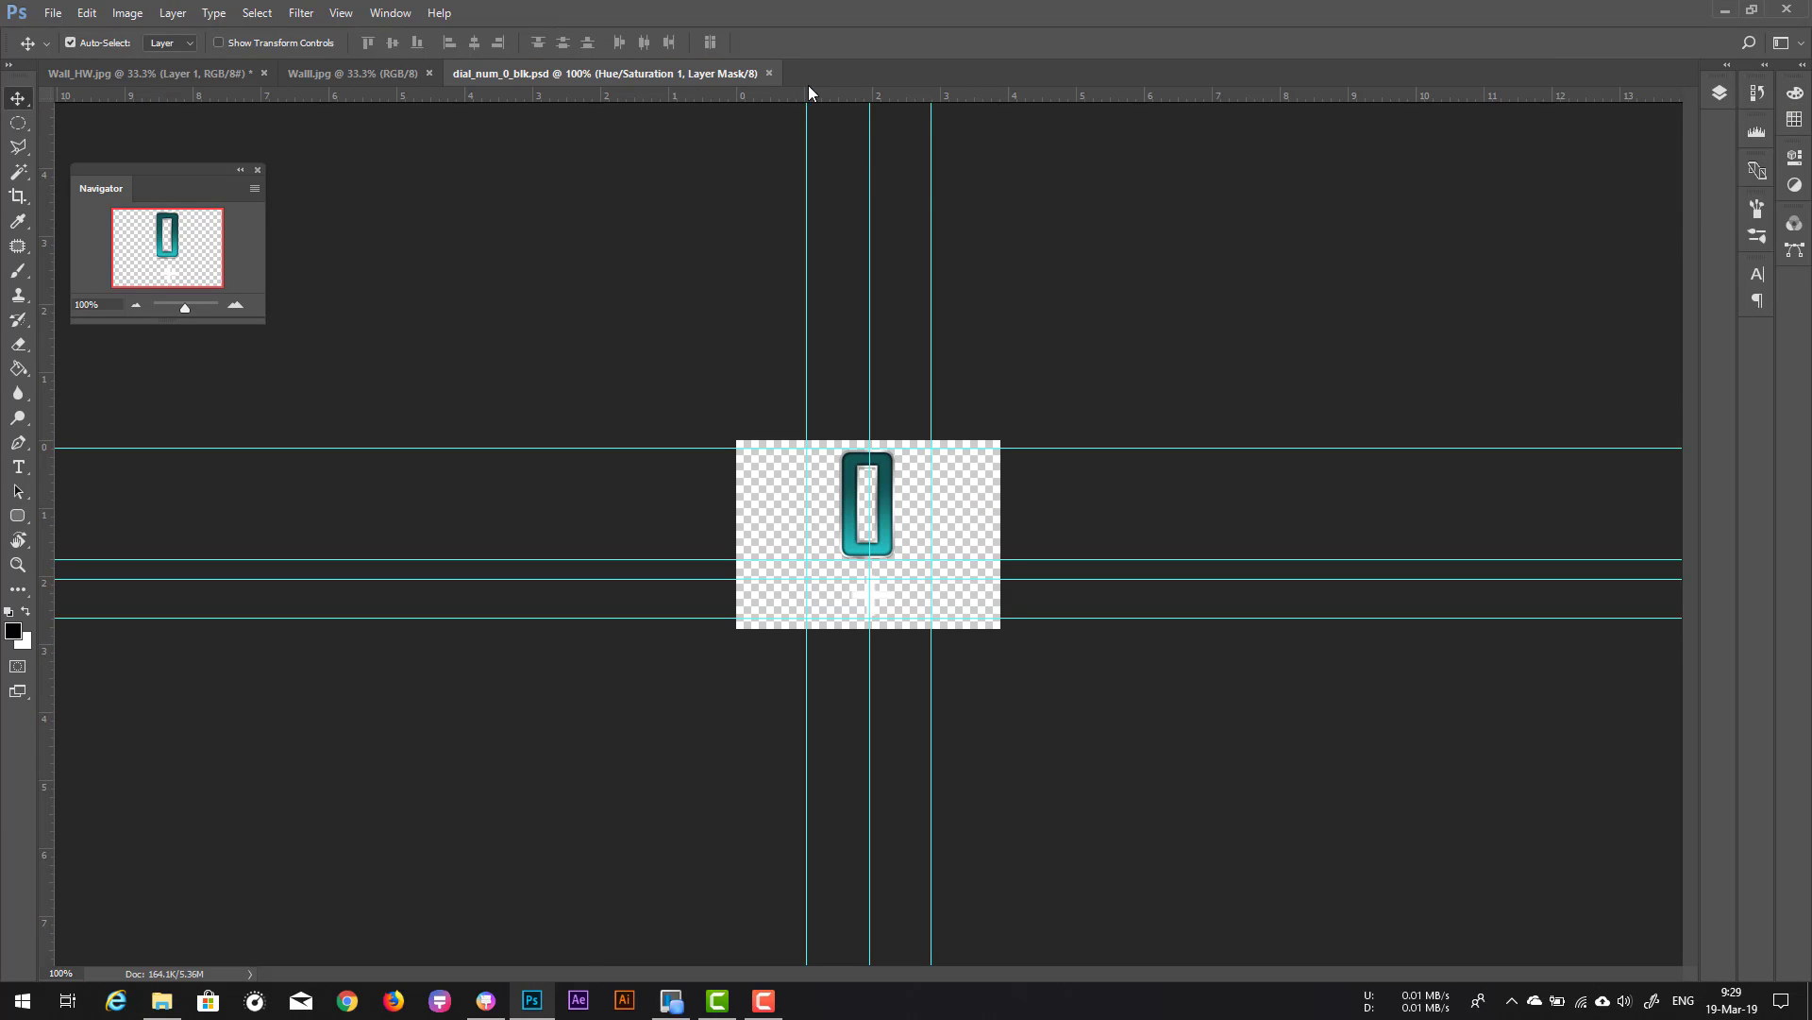
{"action": "left_click", "coordinate": [770, 74]}
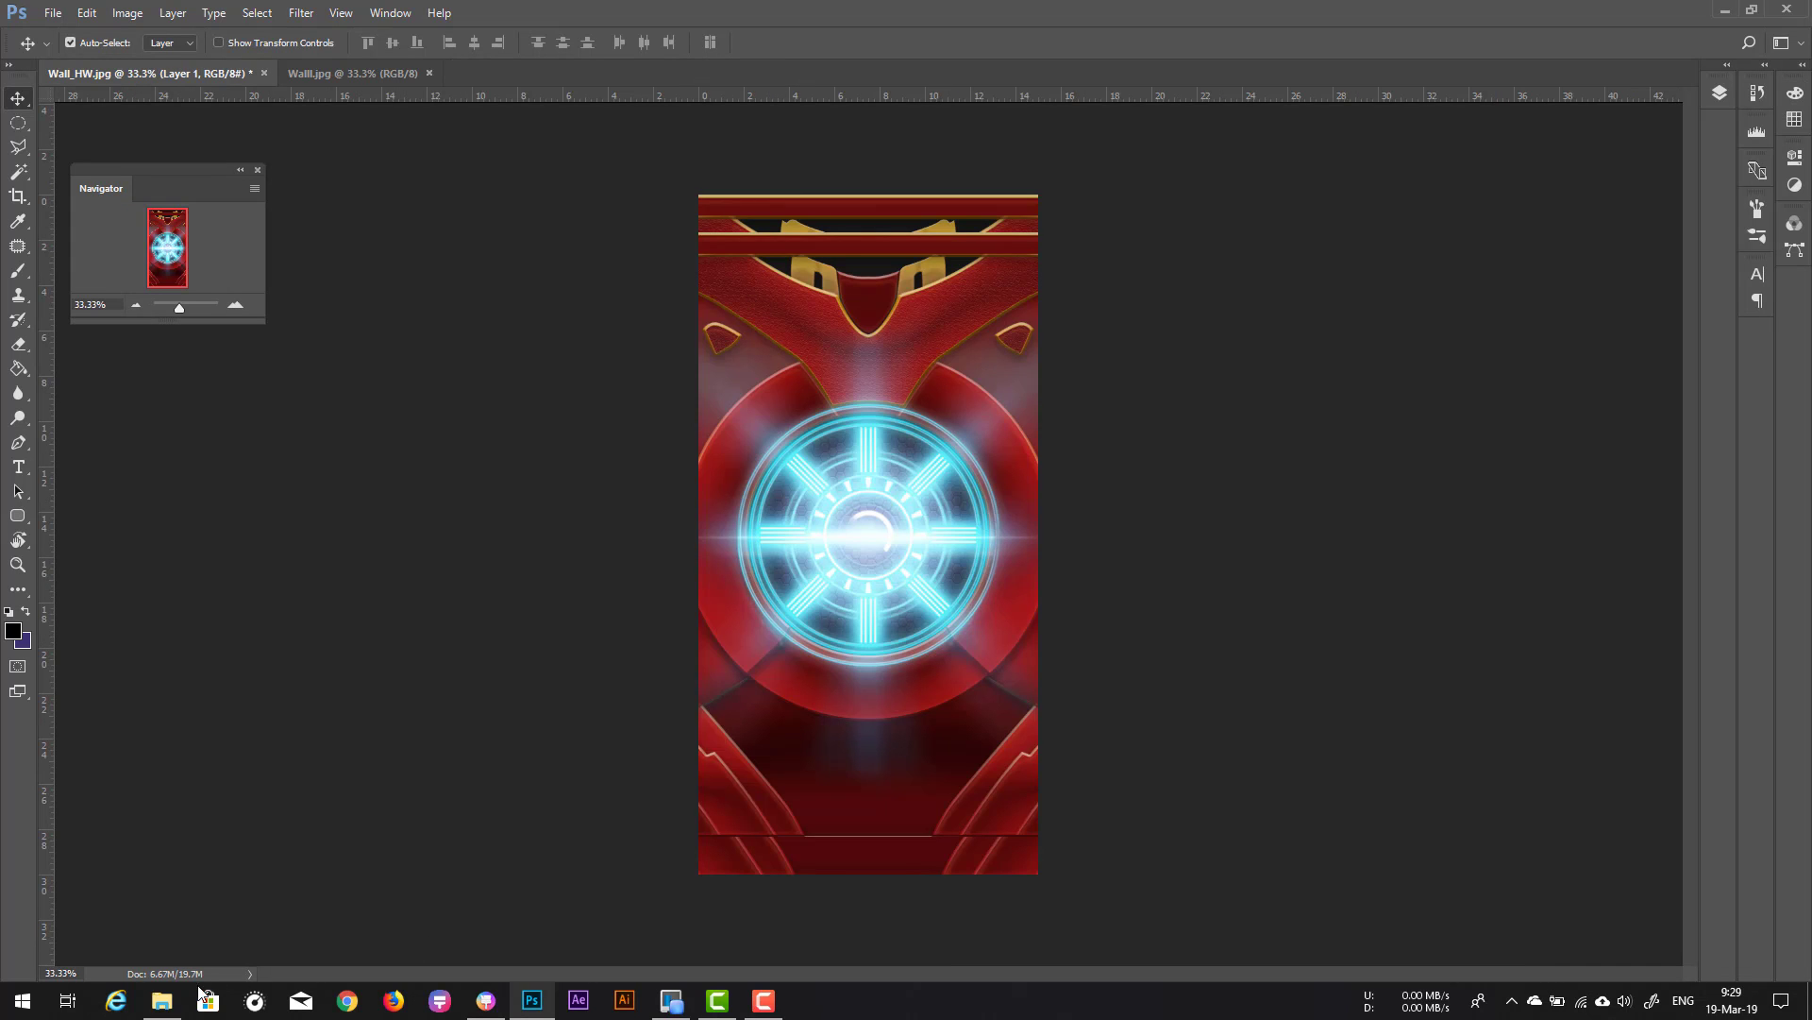
Step: Copy dial_num_0_blk.psd from the Quantum Red folder into the Red_Iron_Theme folder
{"action": "left_click", "coordinate": [161, 1000]}
{"action": "right_click", "coordinate": [966, 491]}
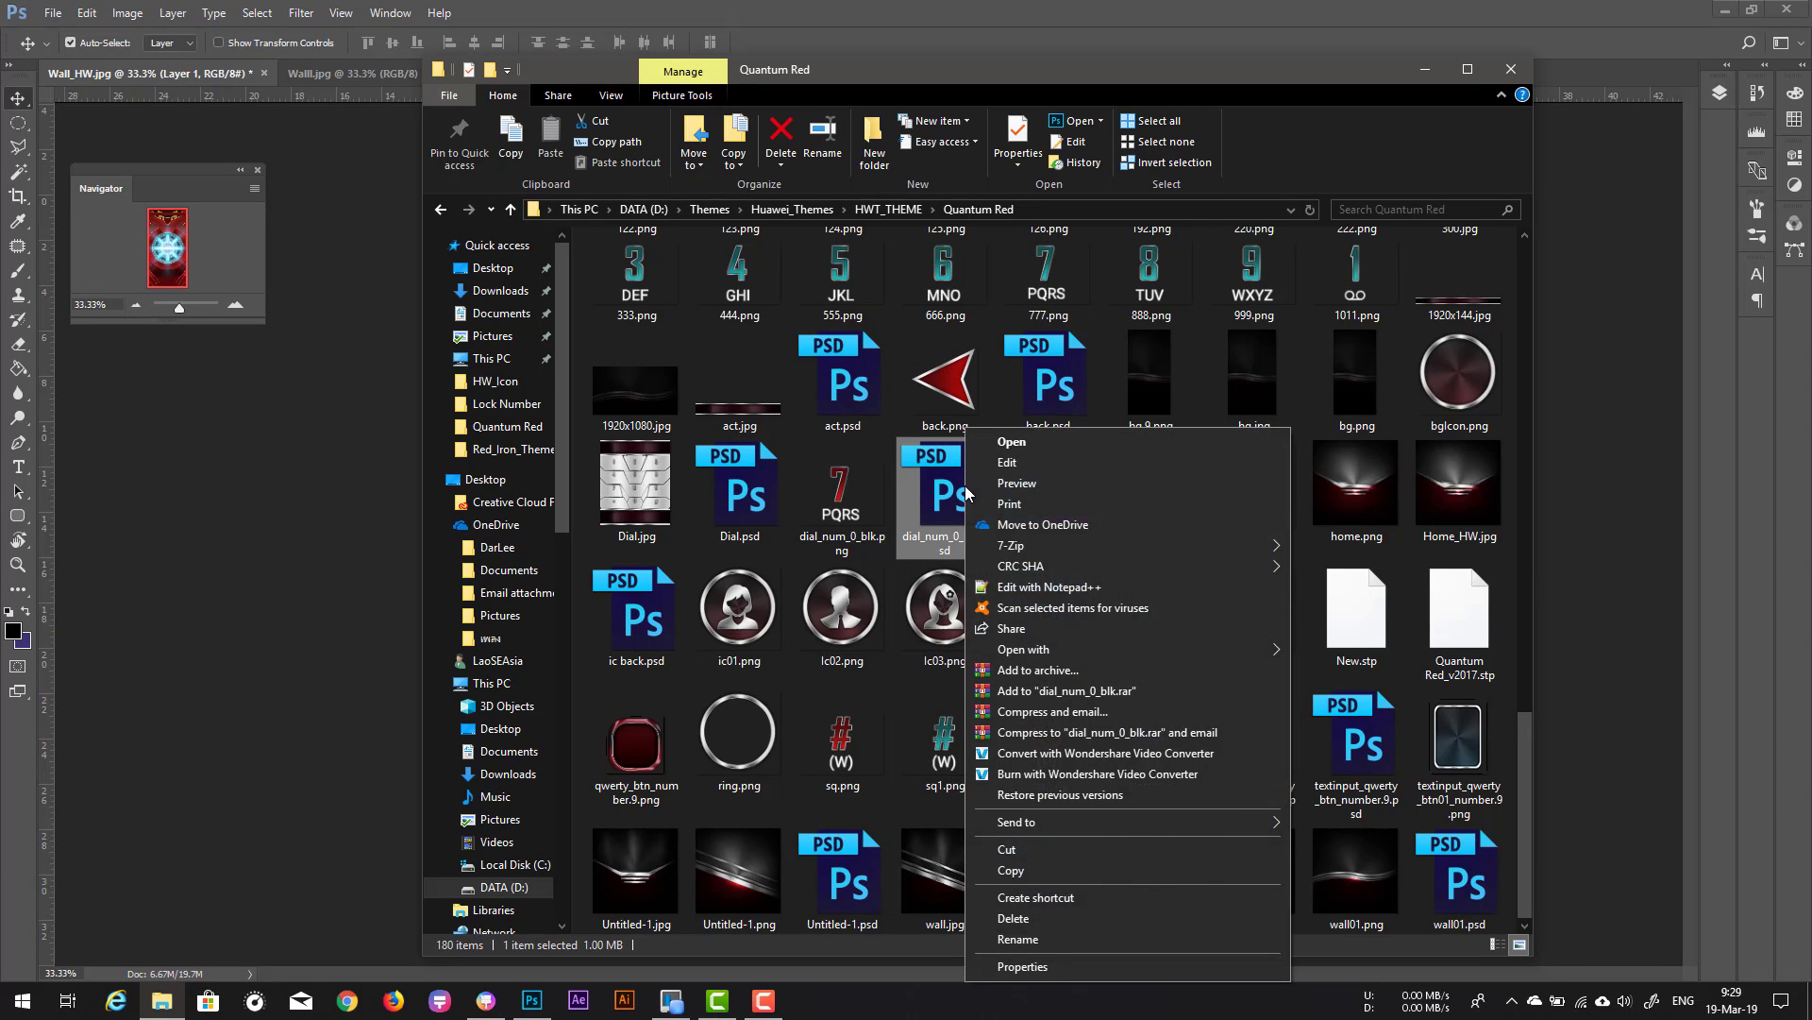
{"action": "left_click", "coordinate": [1010, 869]}
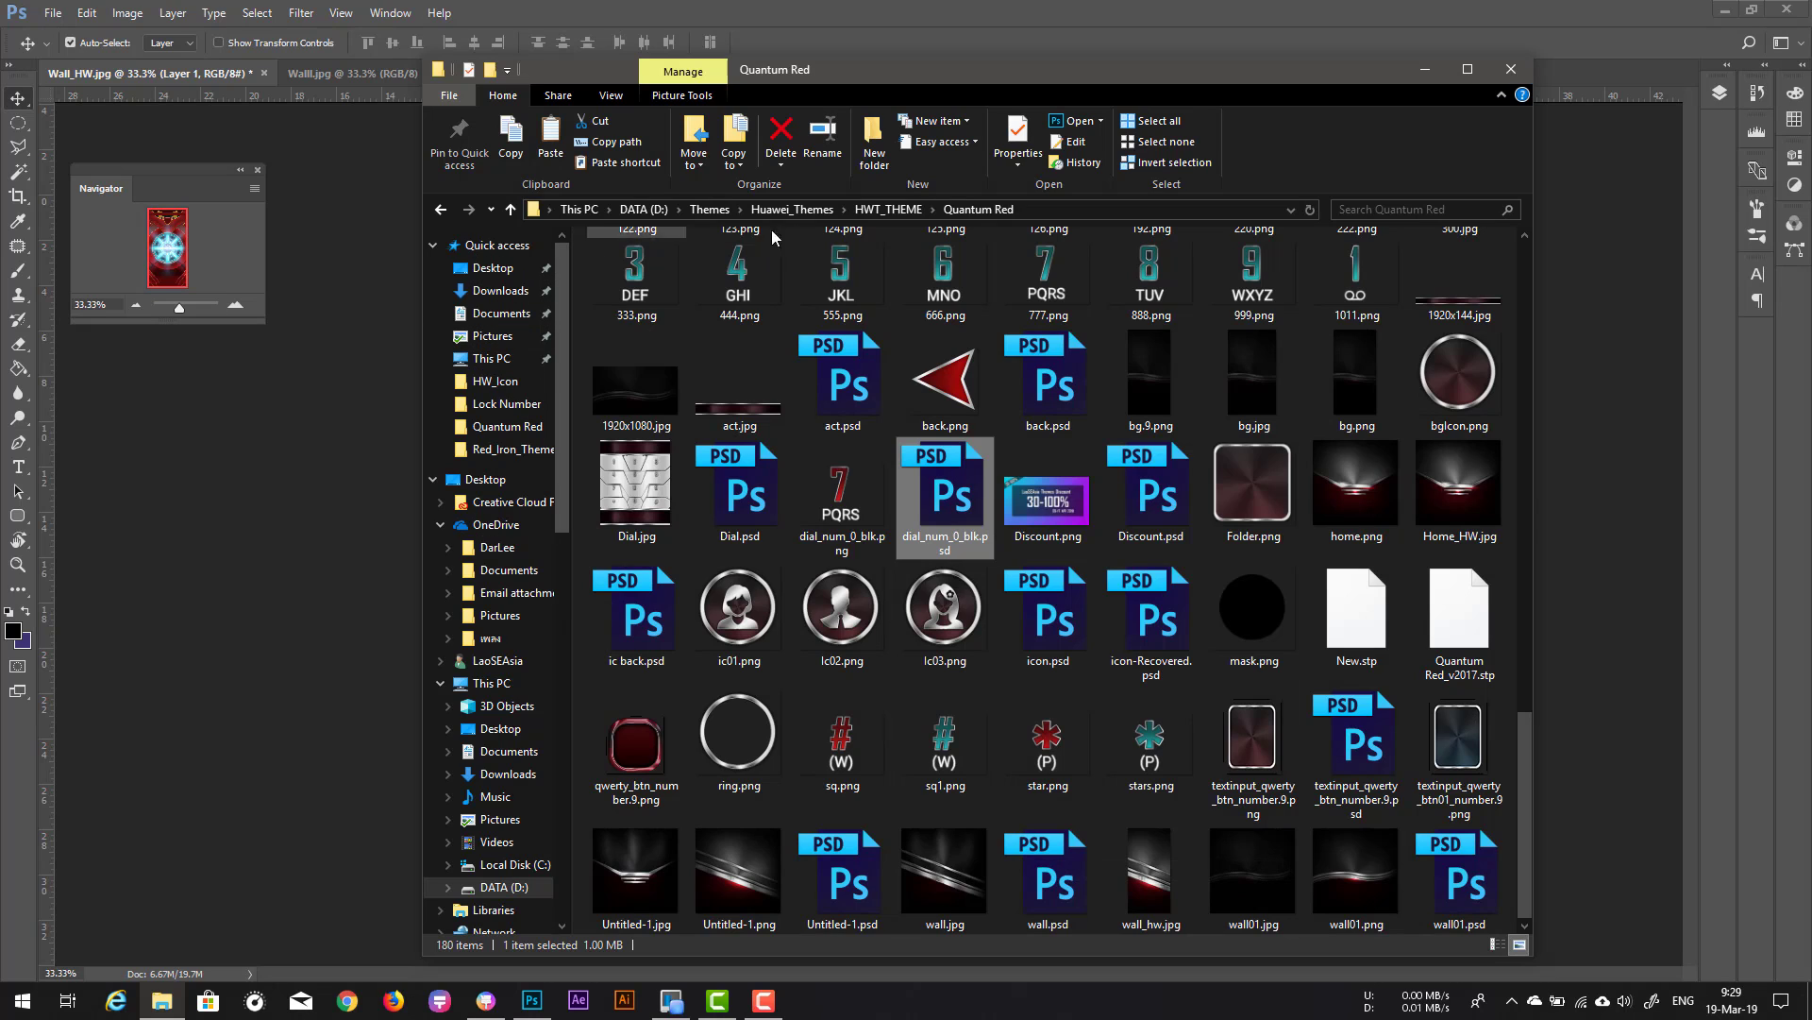
{"action": "left_click", "coordinate": [868, 211]}
{"action": "left_click", "coordinate": [732, 385]}
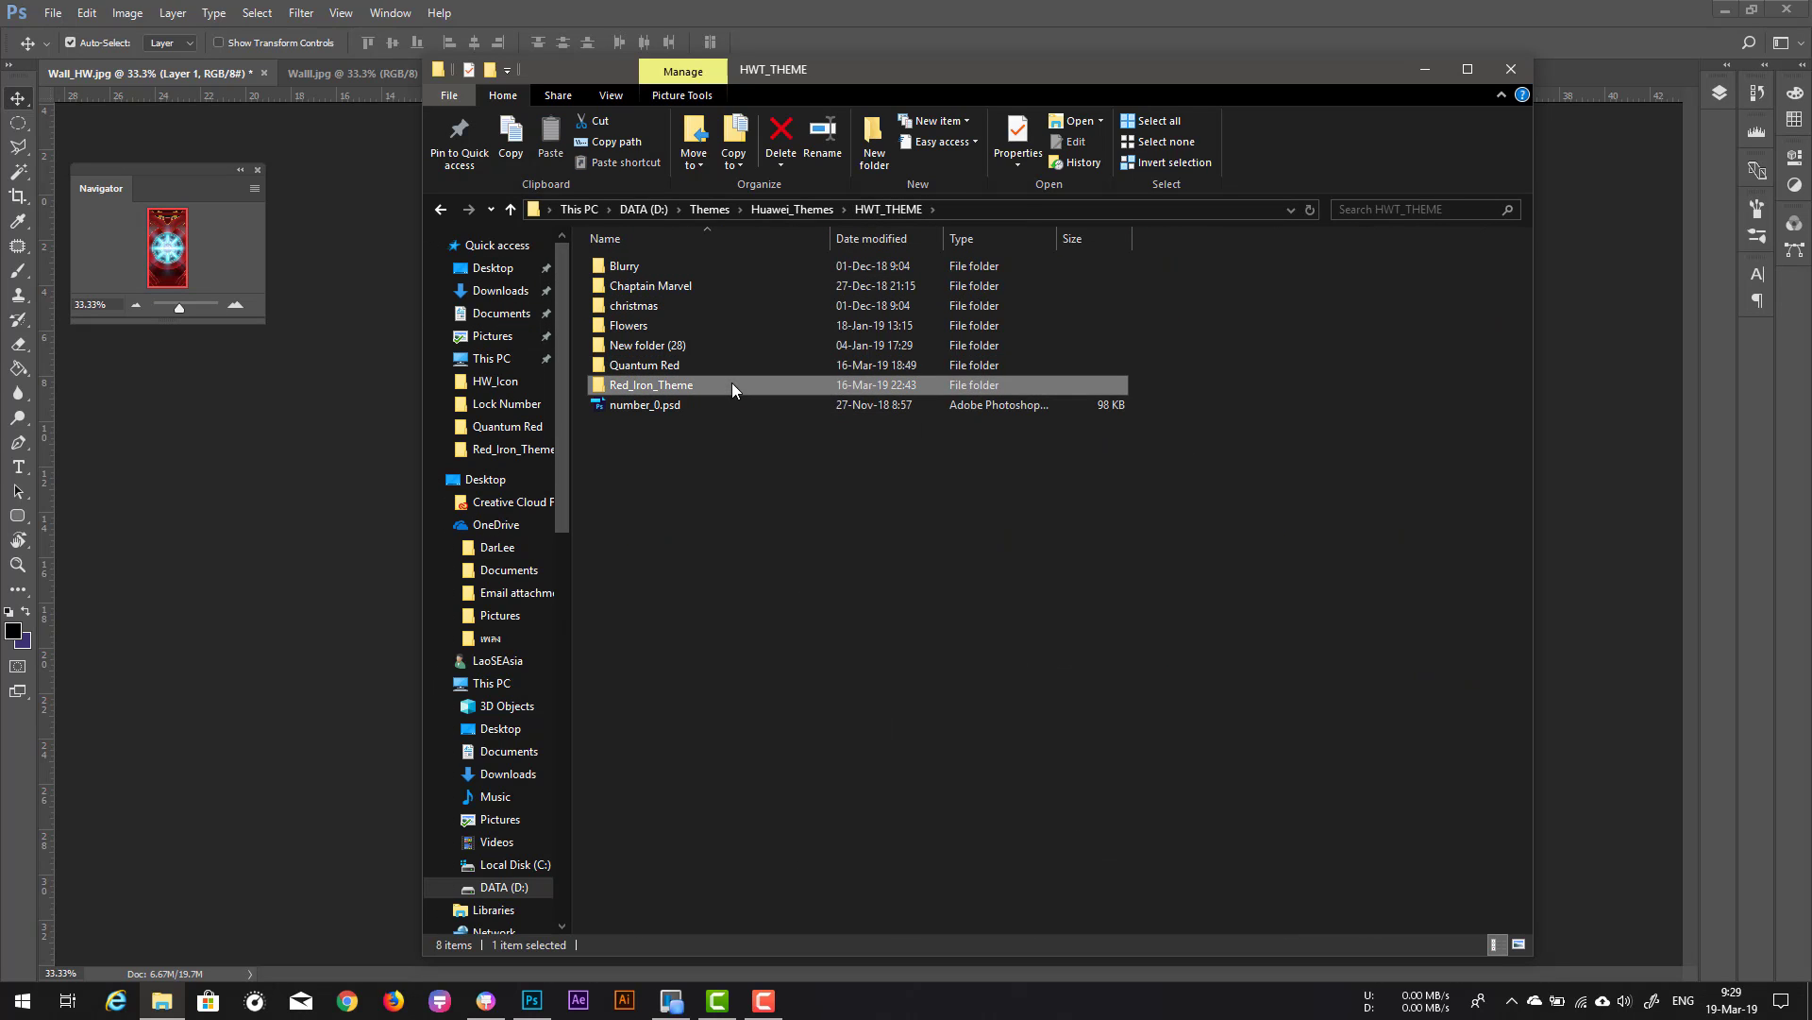
{"action": "double_click", "coordinate": [732, 385]}
{"action": "right_click", "coordinate": [1308, 910]}
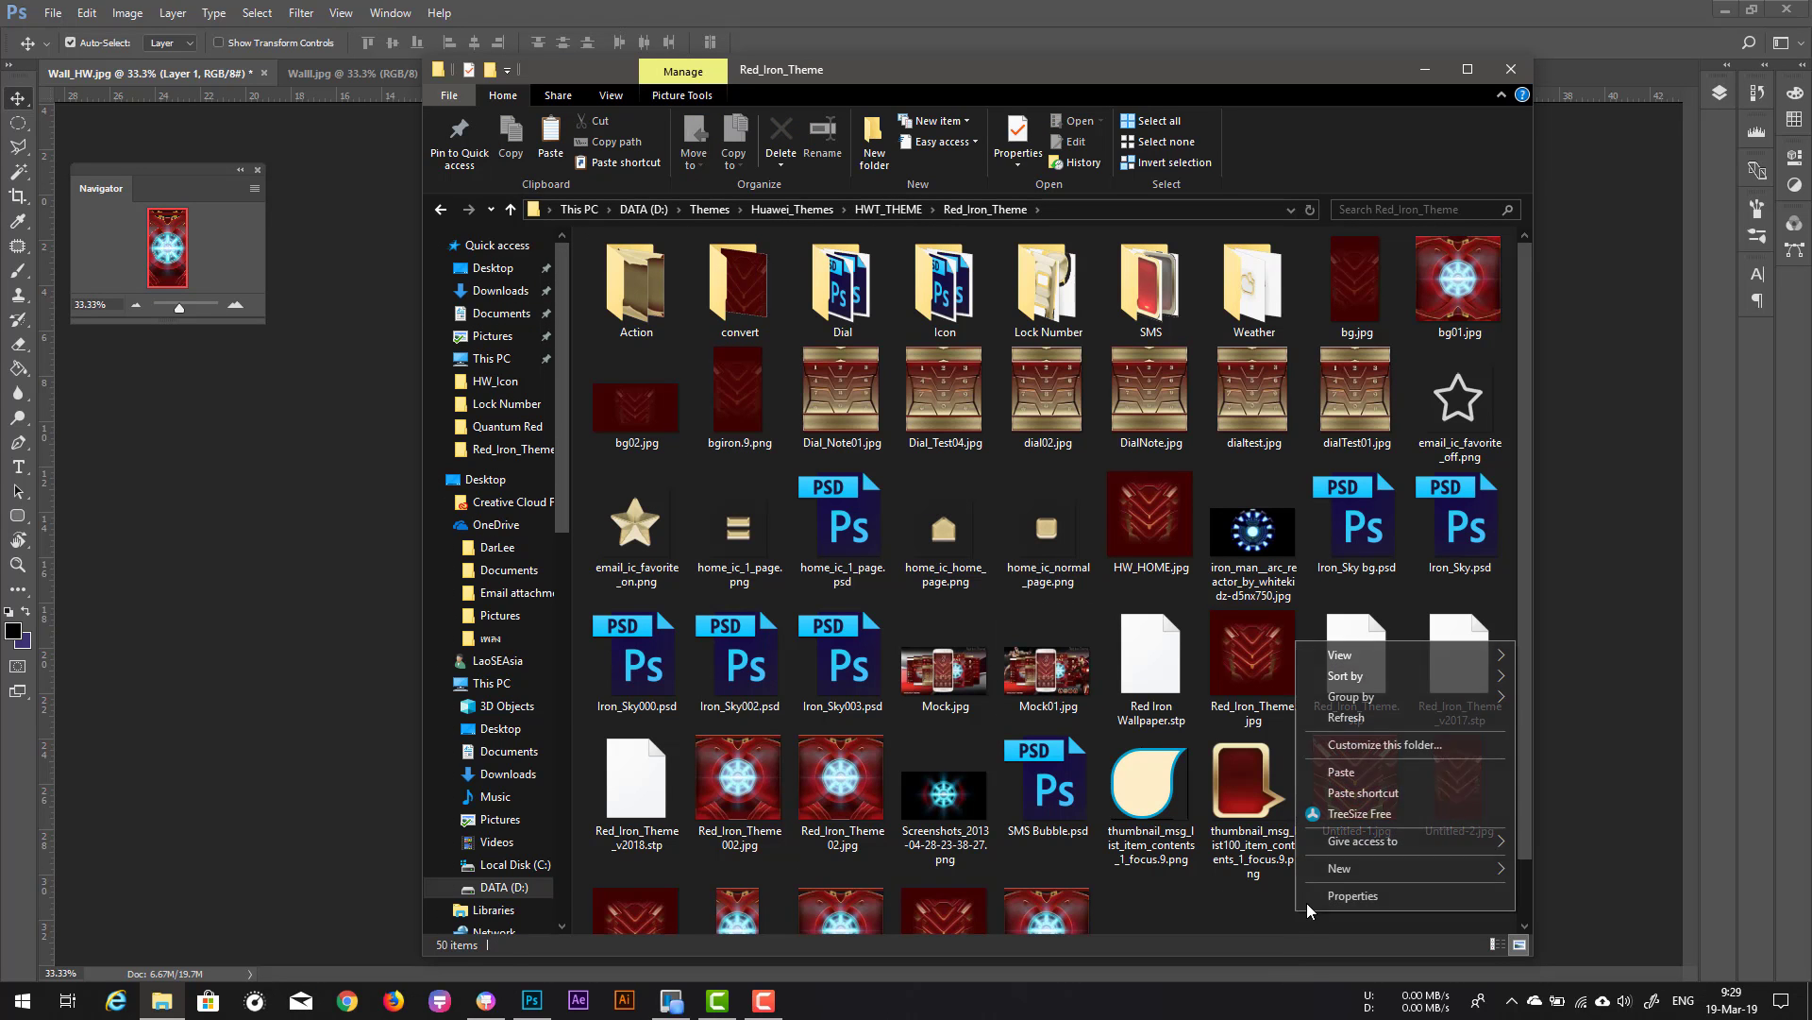
{"action": "left_click", "coordinate": [1342, 771]}
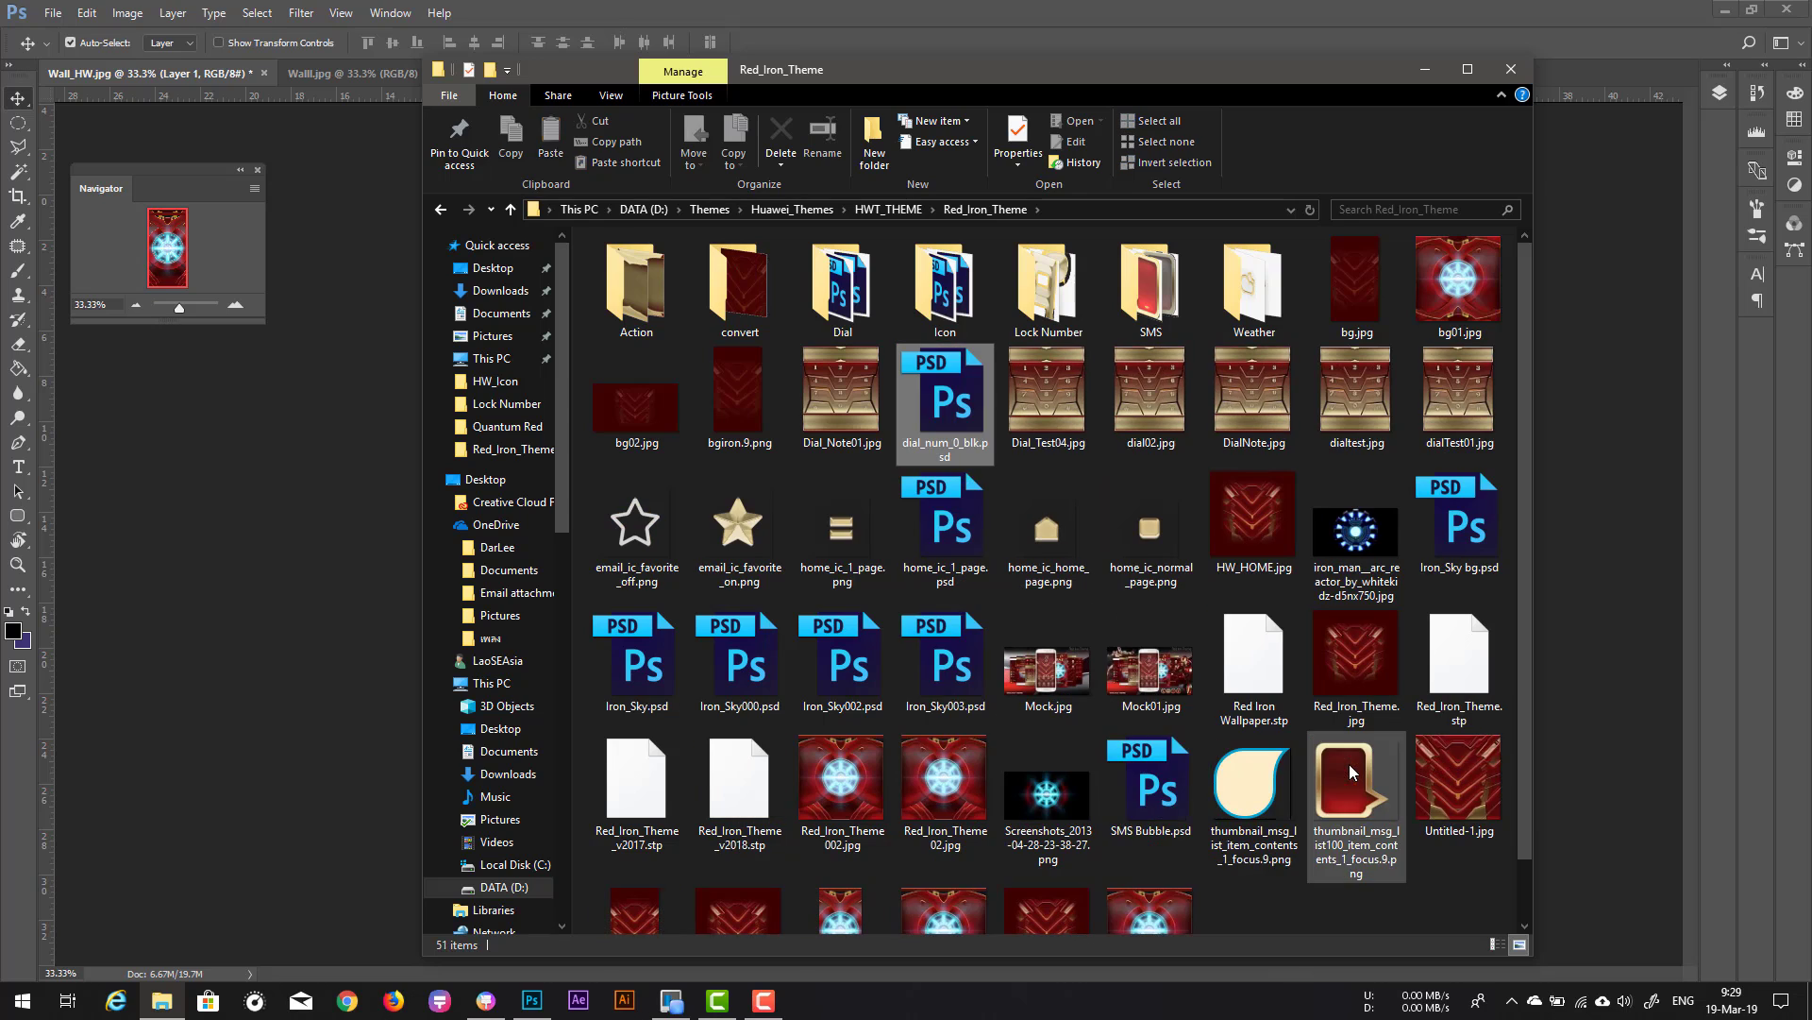
Step: Open the copied dial_num_0_blk.psd in Photoshop and show the theme's Lock Number folder in File Explorer
{"action": "double_click", "coordinate": [963, 406]}
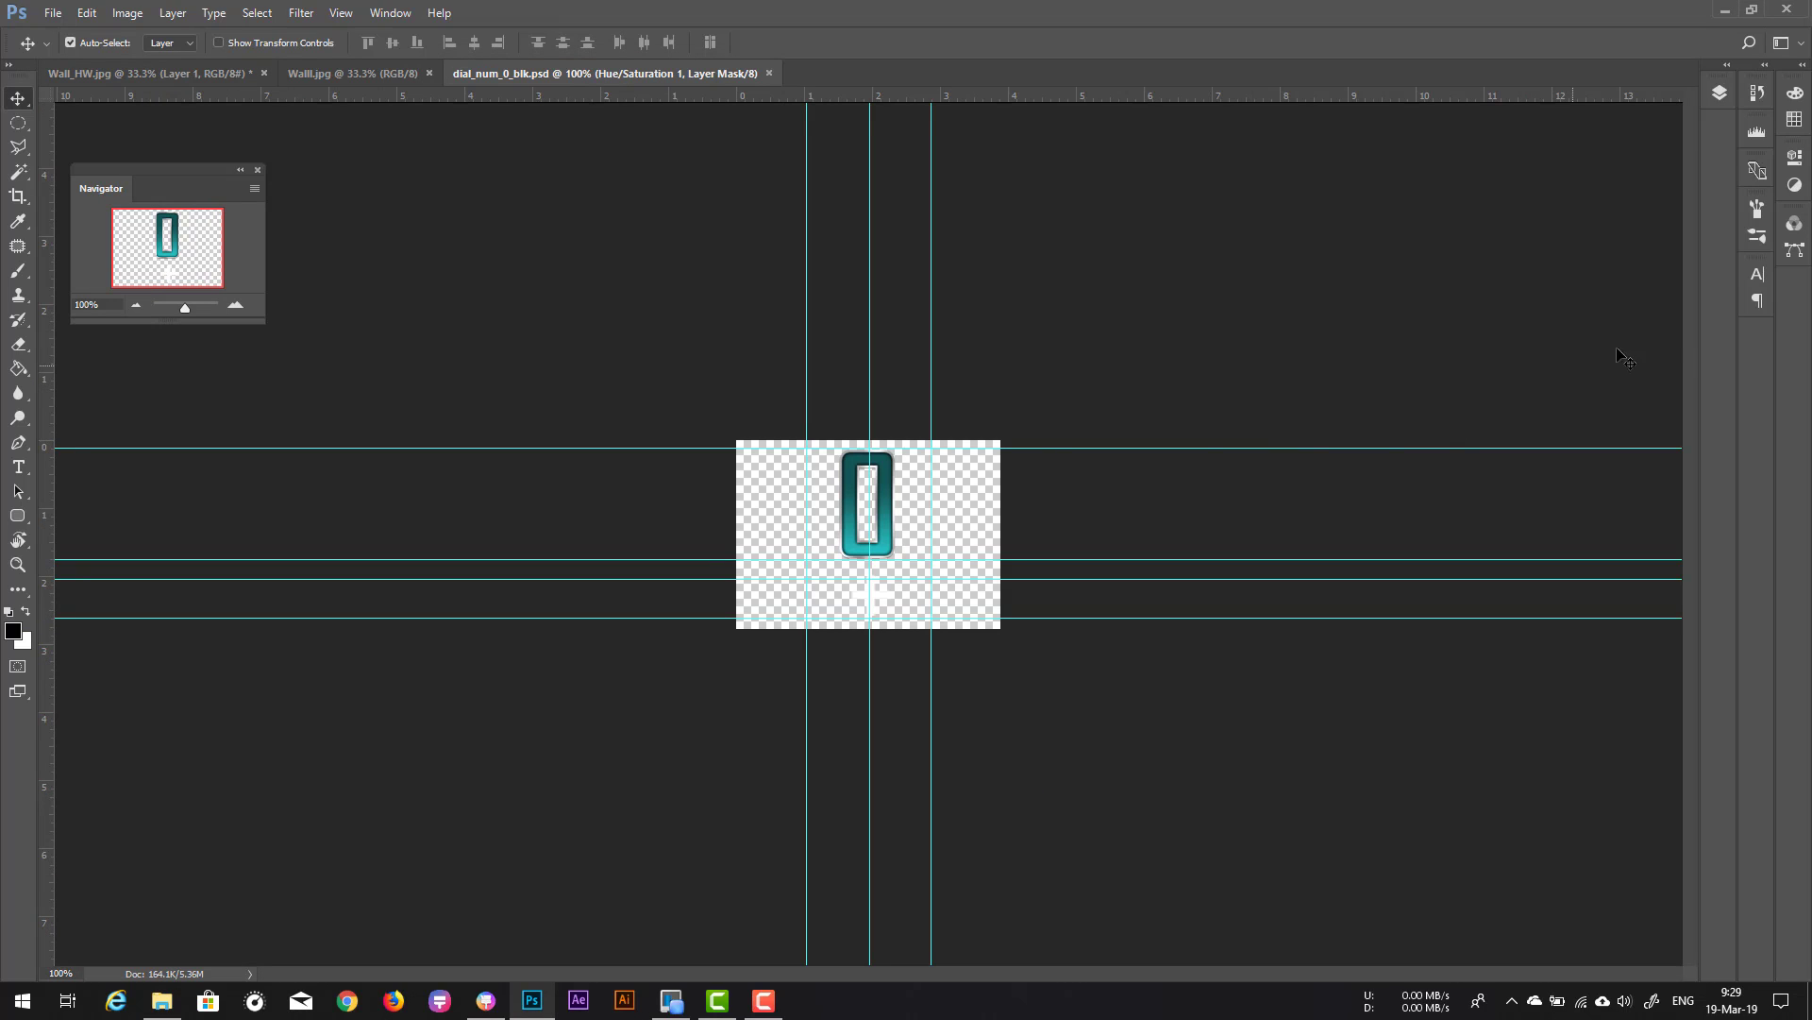
{"action": "left_click", "coordinate": [1757, 94]}
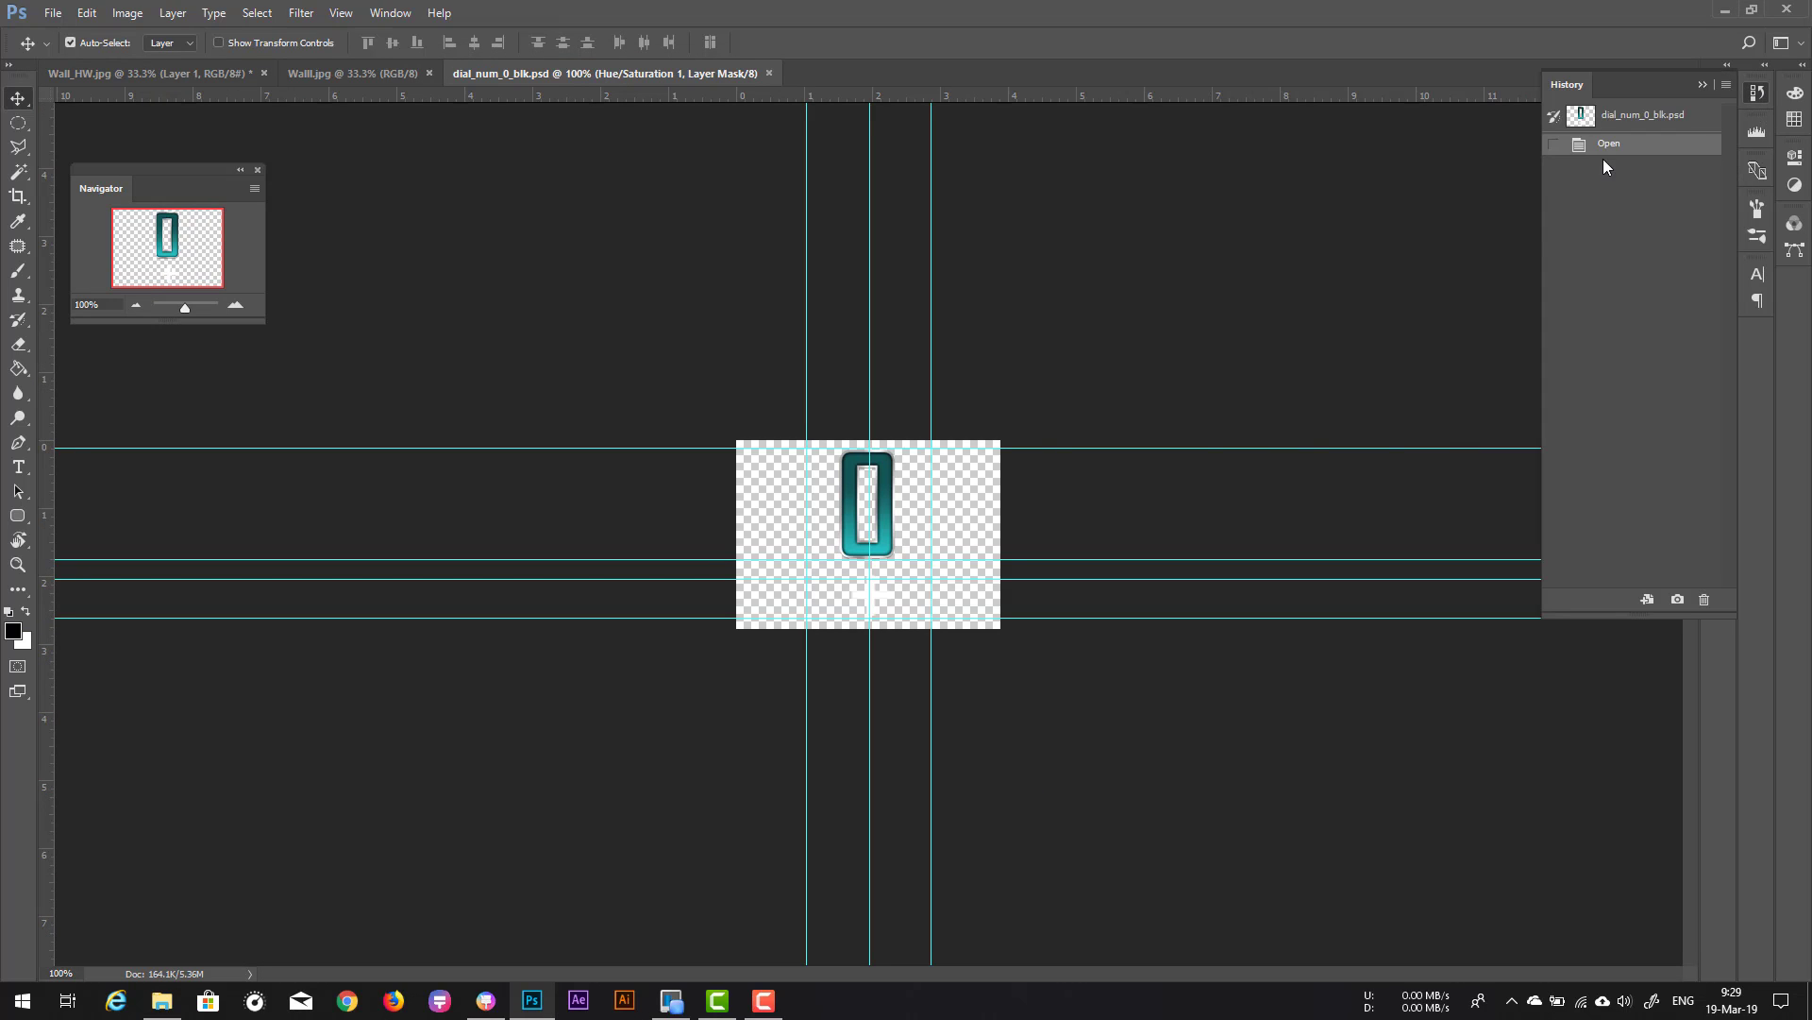
{"action": "left_click", "coordinate": [162, 1000]}
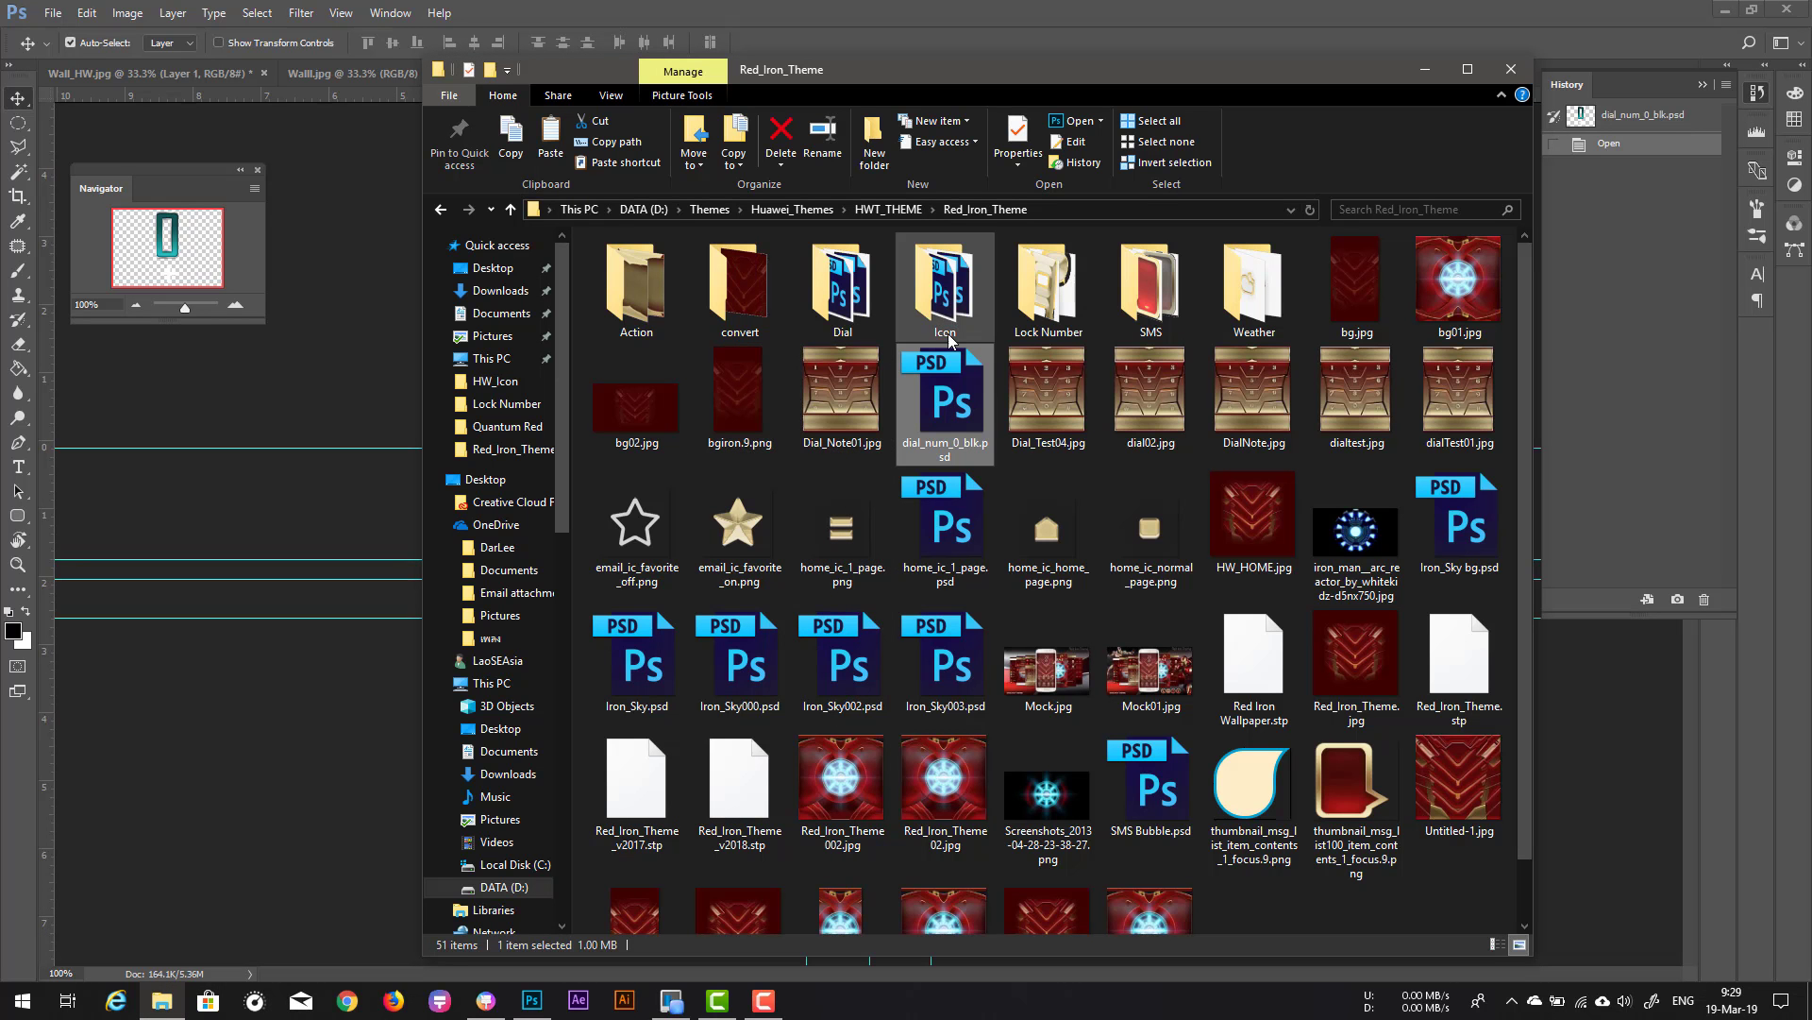
{"action": "double_click", "coordinate": [1037, 317]}
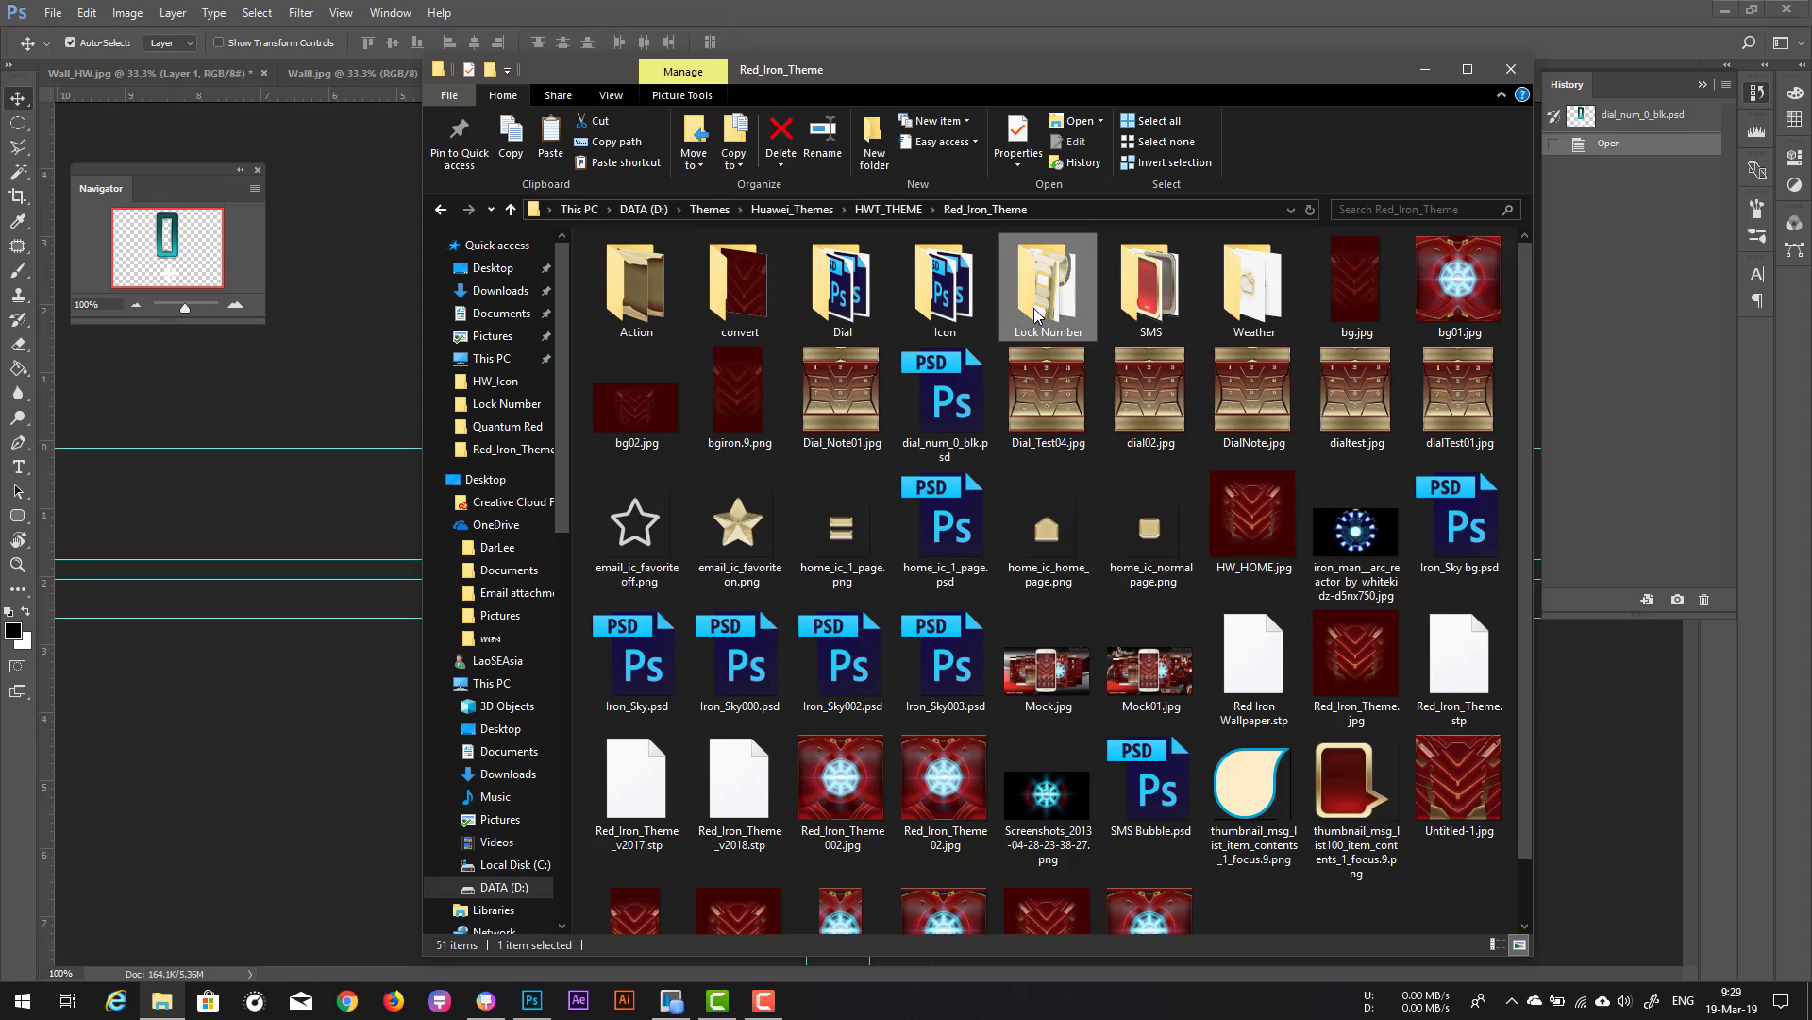
{"action": "left_click", "coordinate": [837, 282]}
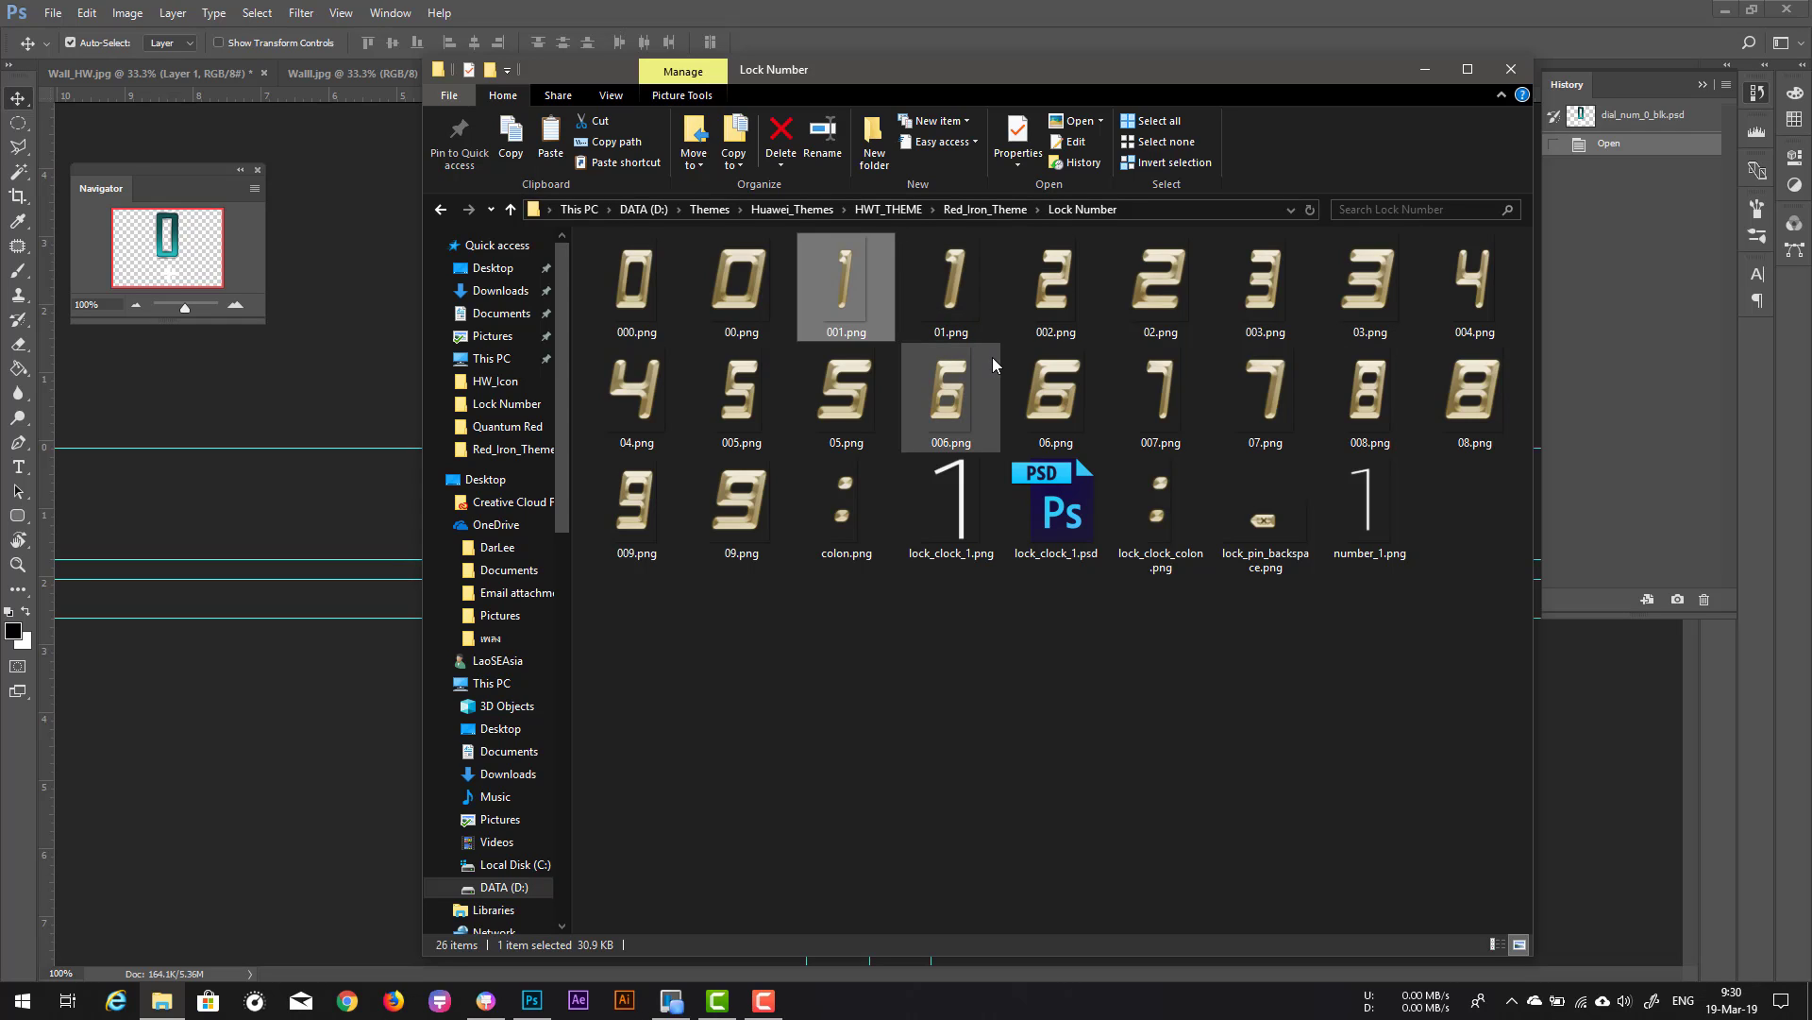
{"action": "left_click", "coordinate": [1046, 307], "text": "ctrl"}
{"action": "left_click", "coordinate": [1271, 300], "text": "ctrl"}
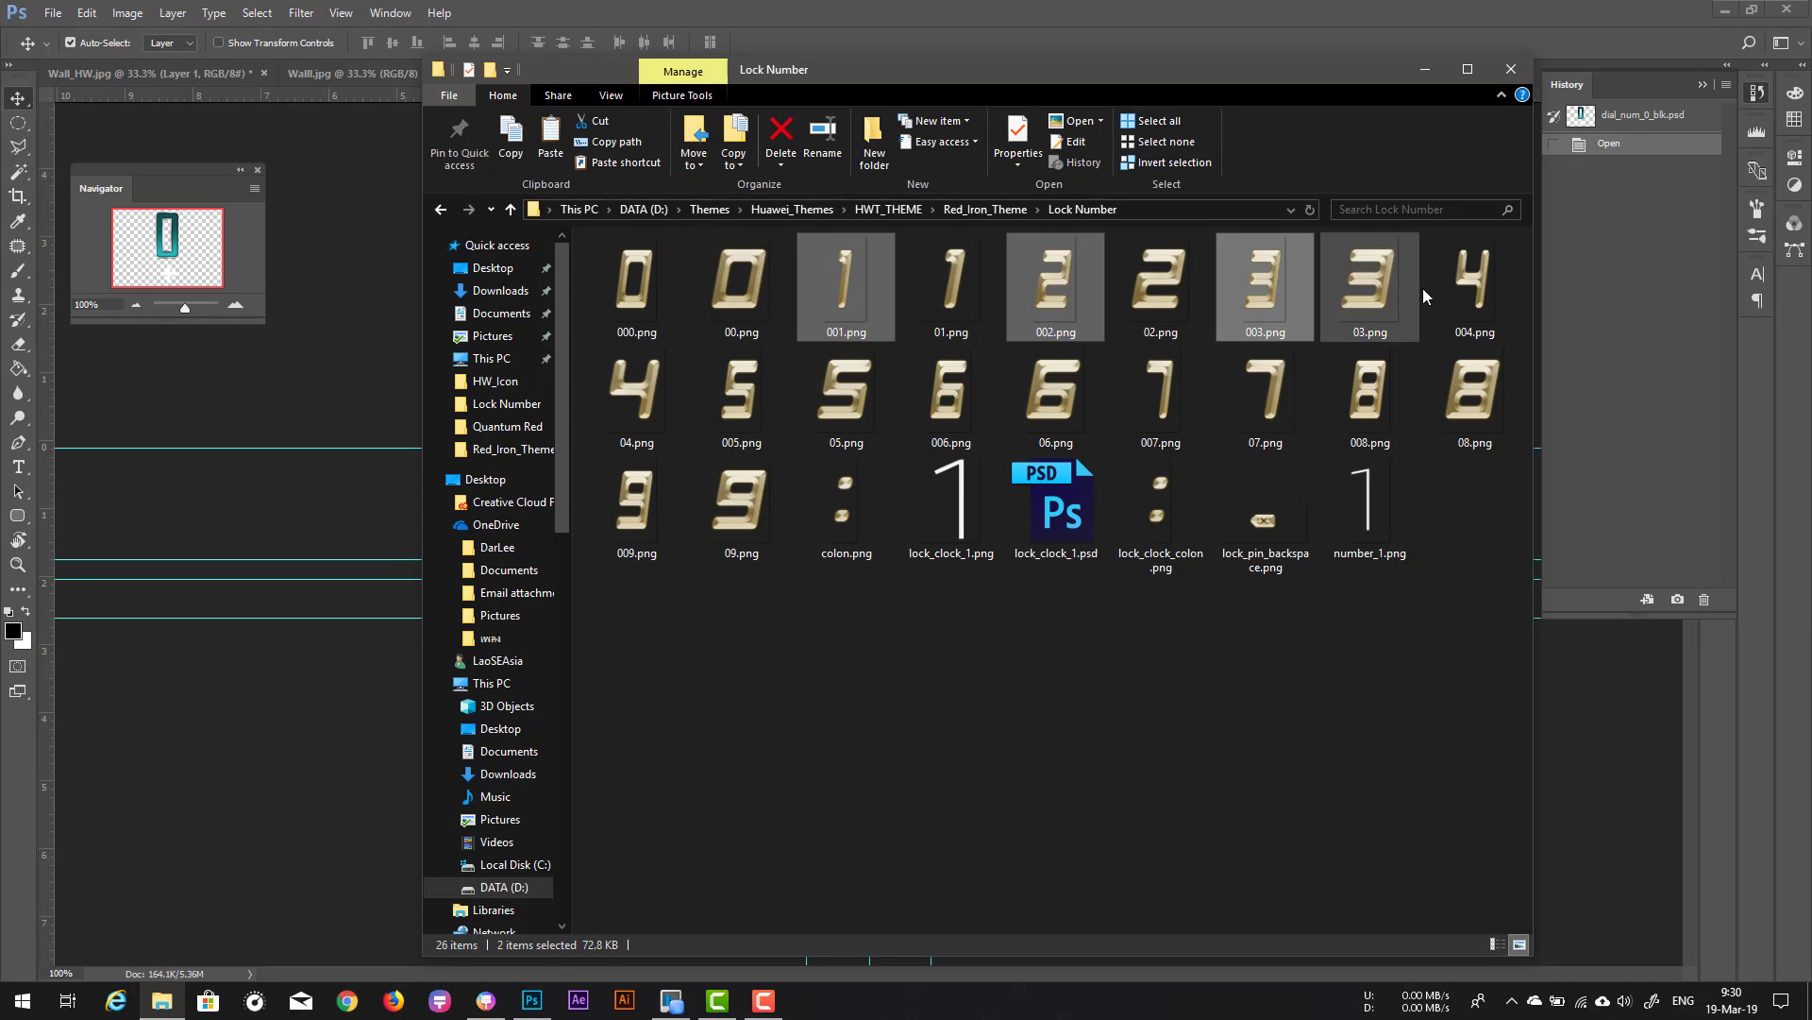
Step: Select the wide slanted gold digit images 00.png through 09.png and bring them into the open dial_num_0_blk.psd document
{"action": "left_click", "coordinate": [721, 296]}
{"action": "left_click", "coordinate": [966, 308], "text": "ctrl"}
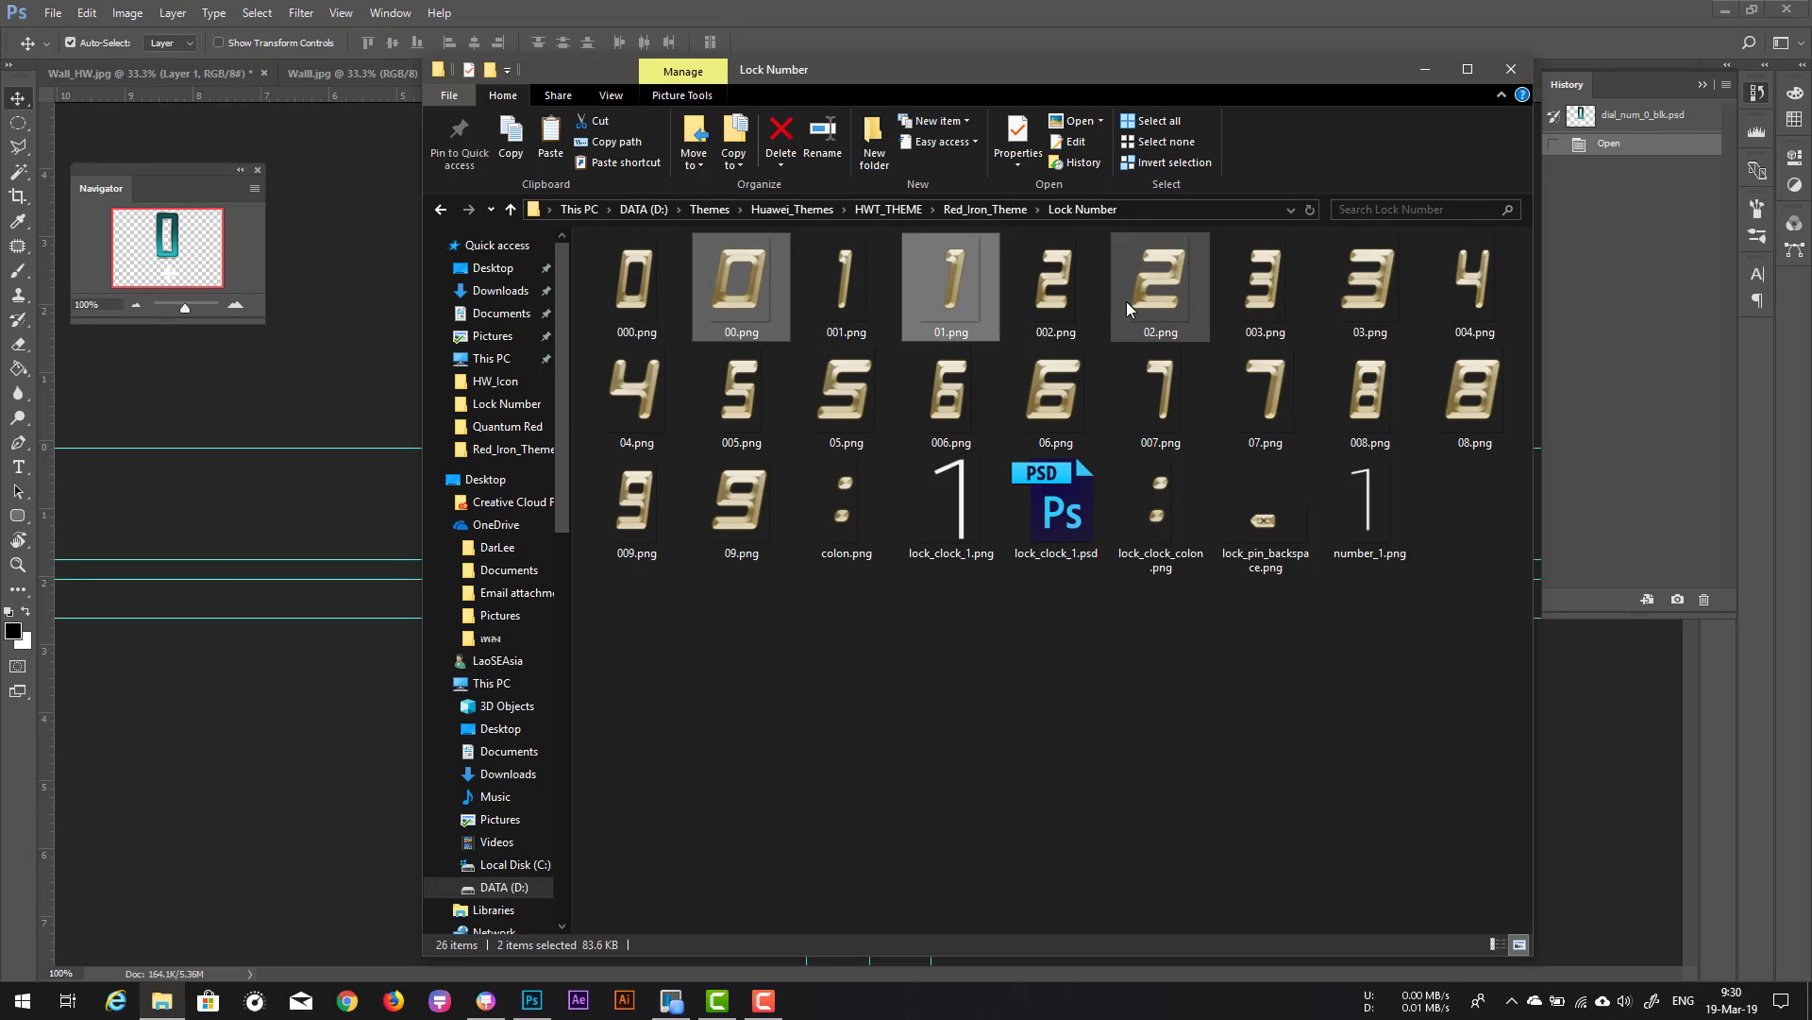
{"action": "left_click", "coordinate": [1156, 302], "text": "ctrl"}
{"action": "left_click", "coordinate": [1339, 298], "text": "ctrl"}
{"action": "left_click", "coordinate": [634, 395], "text": "ctrl"}
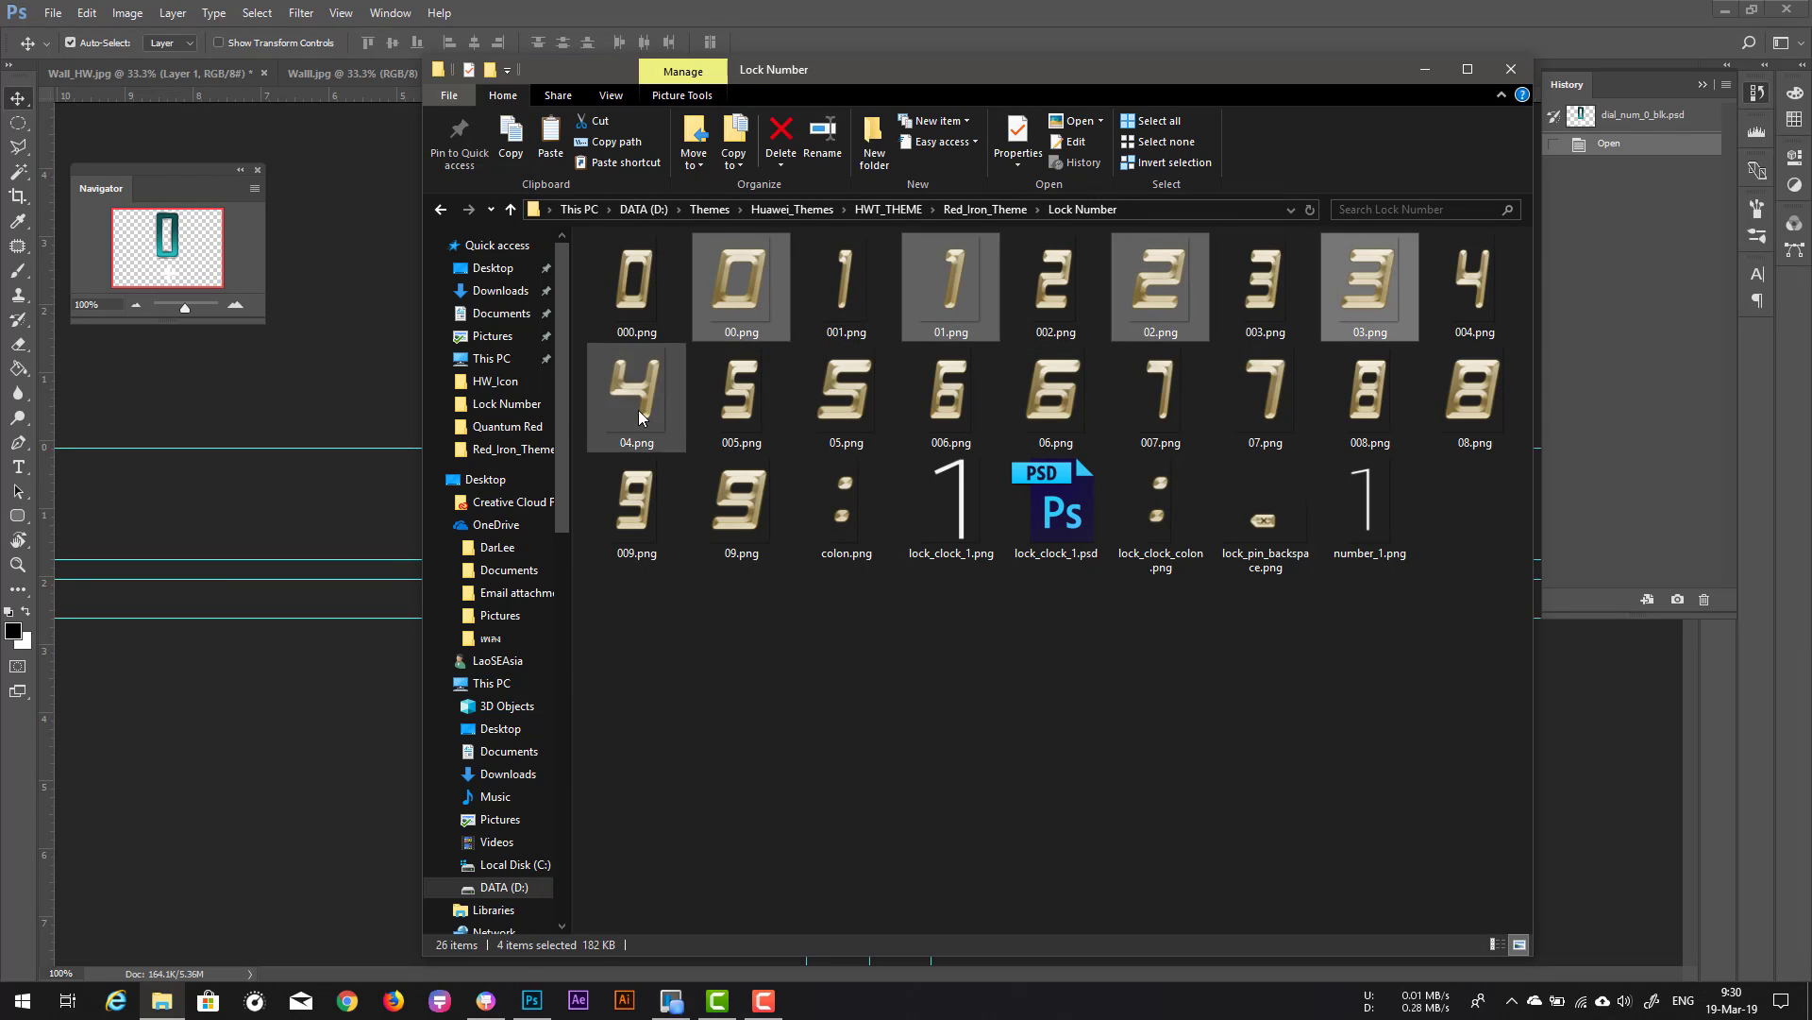
{"action": "left_click", "coordinate": [848, 417], "text": "ctrl"}
{"action": "left_click", "coordinate": [1033, 404], "text": "ctrl"}
{"action": "left_click", "coordinate": [1298, 413], "text": "ctrl"}
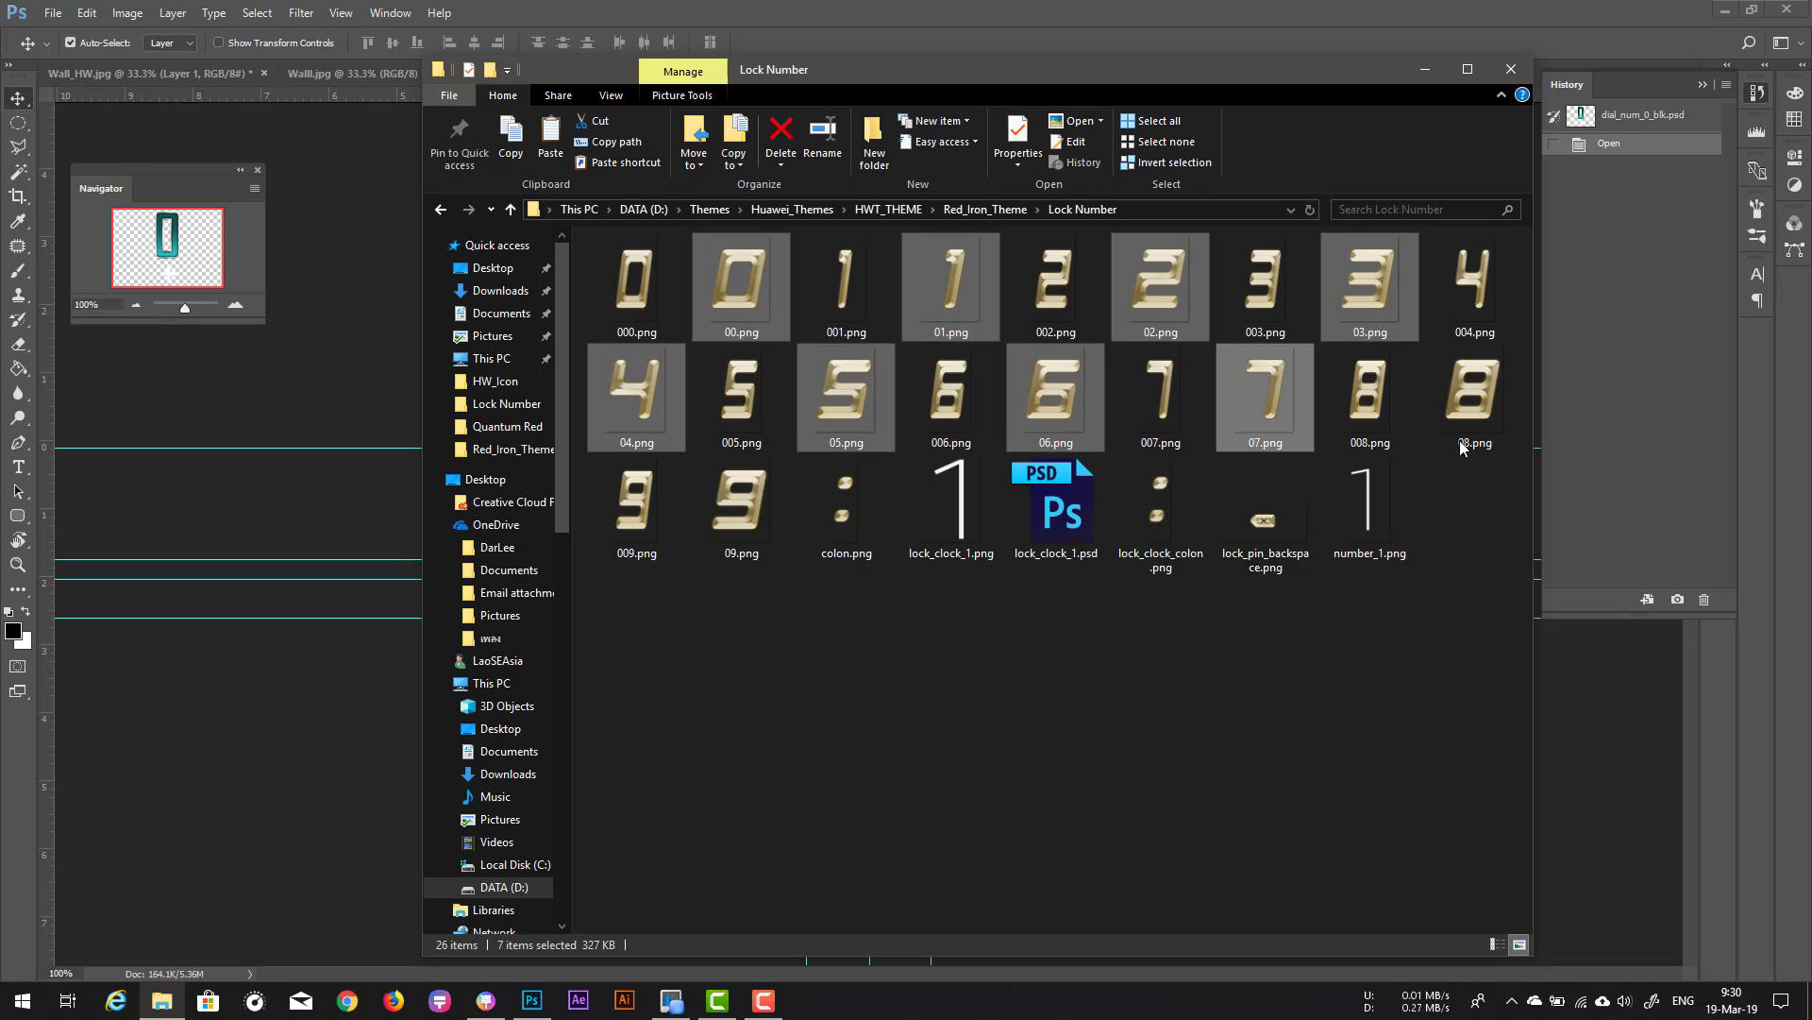
{"action": "left_click", "coordinate": [1459, 440], "text": "ctrl"}
{"action": "left_click", "coordinate": [736, 537], "text": "ctrl"}
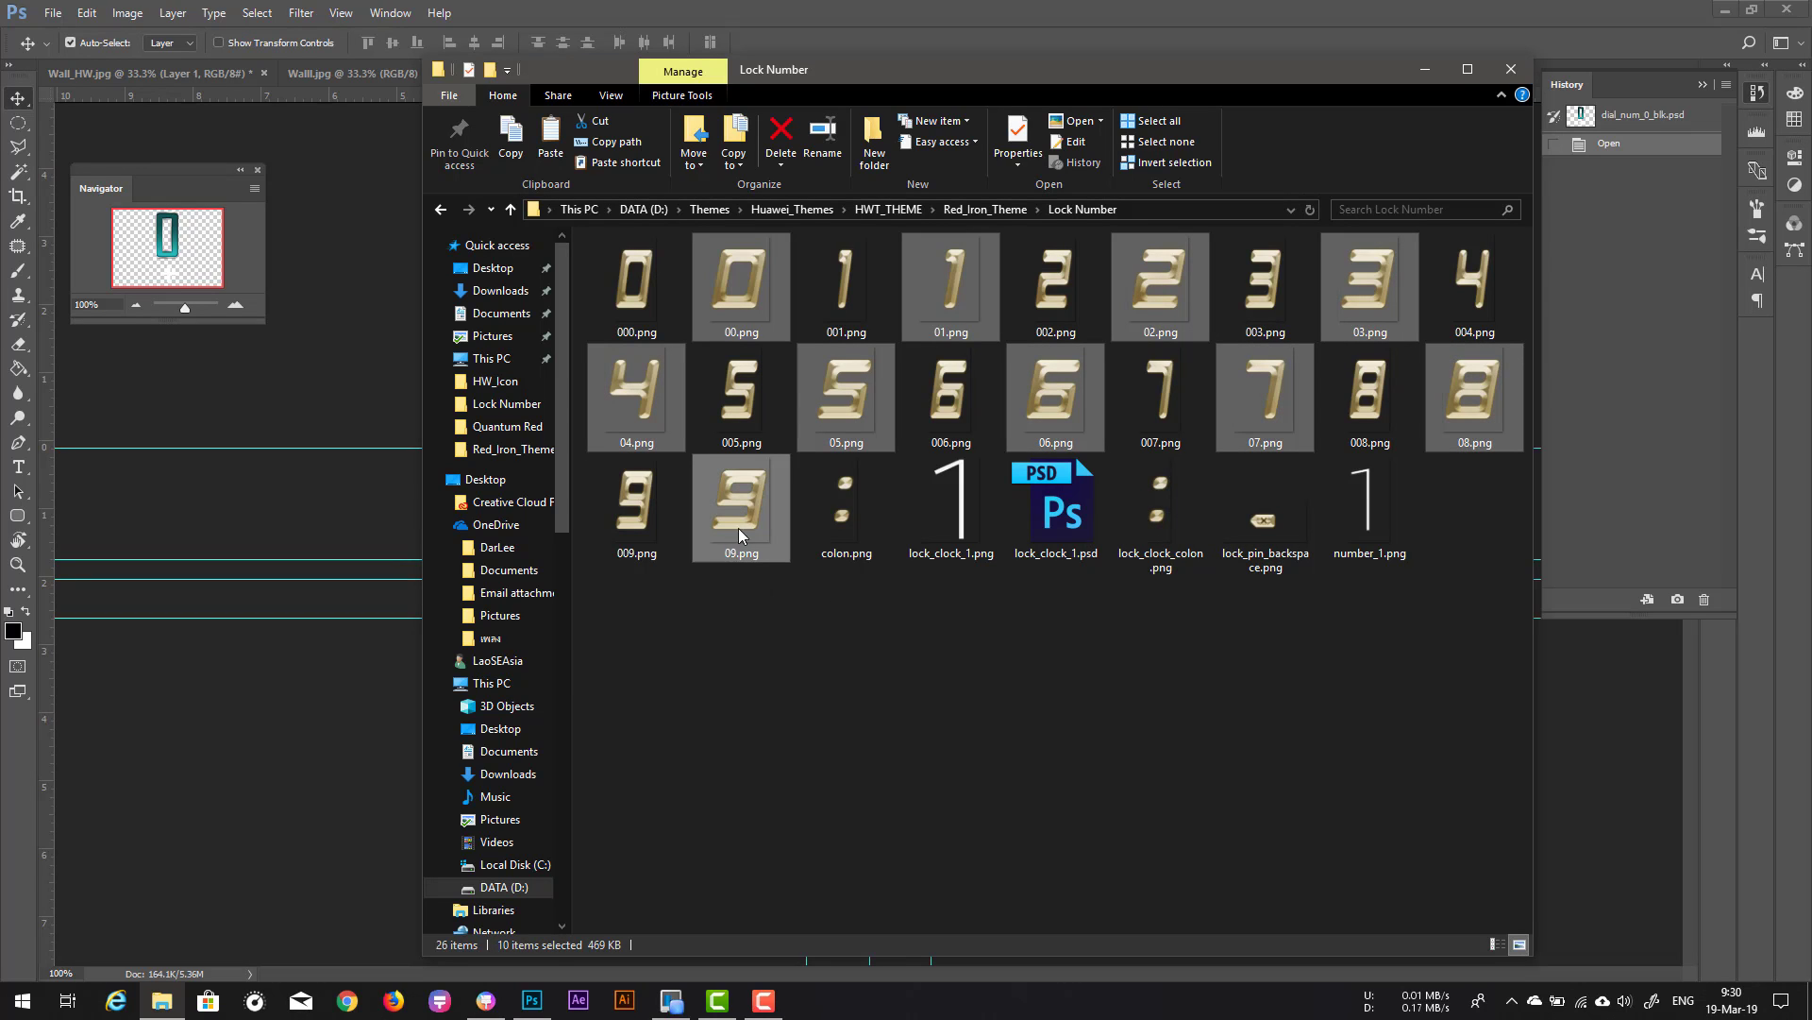
{"action": "left_click_drag", "start_coordinate": [736, 534], "coordinate": [302, 738]}
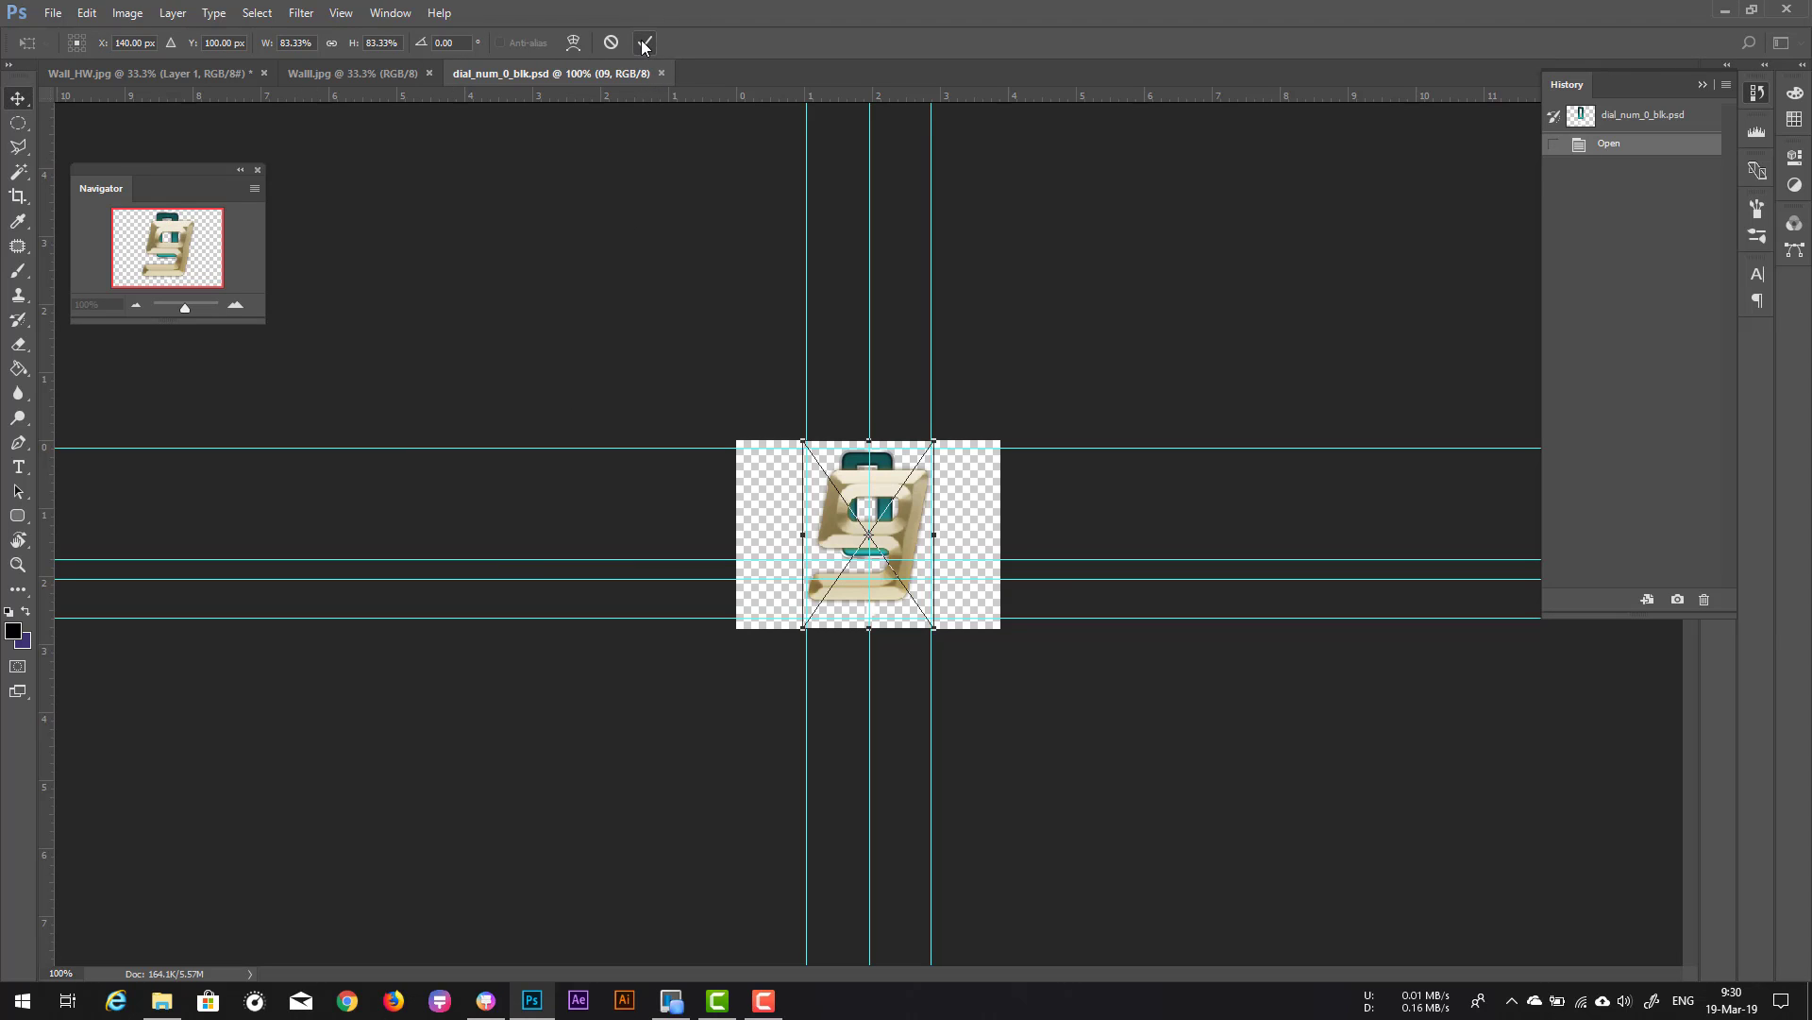
Step: Accept the placement of all ten digit images as embedded smart objects at their default size and position
{"action": "left_click", "coordinate": [645, 43]}
{"action": "left_click", "coordinate": [644, 42]}
{"action": "left_click", "coordinate": [645, 42]}
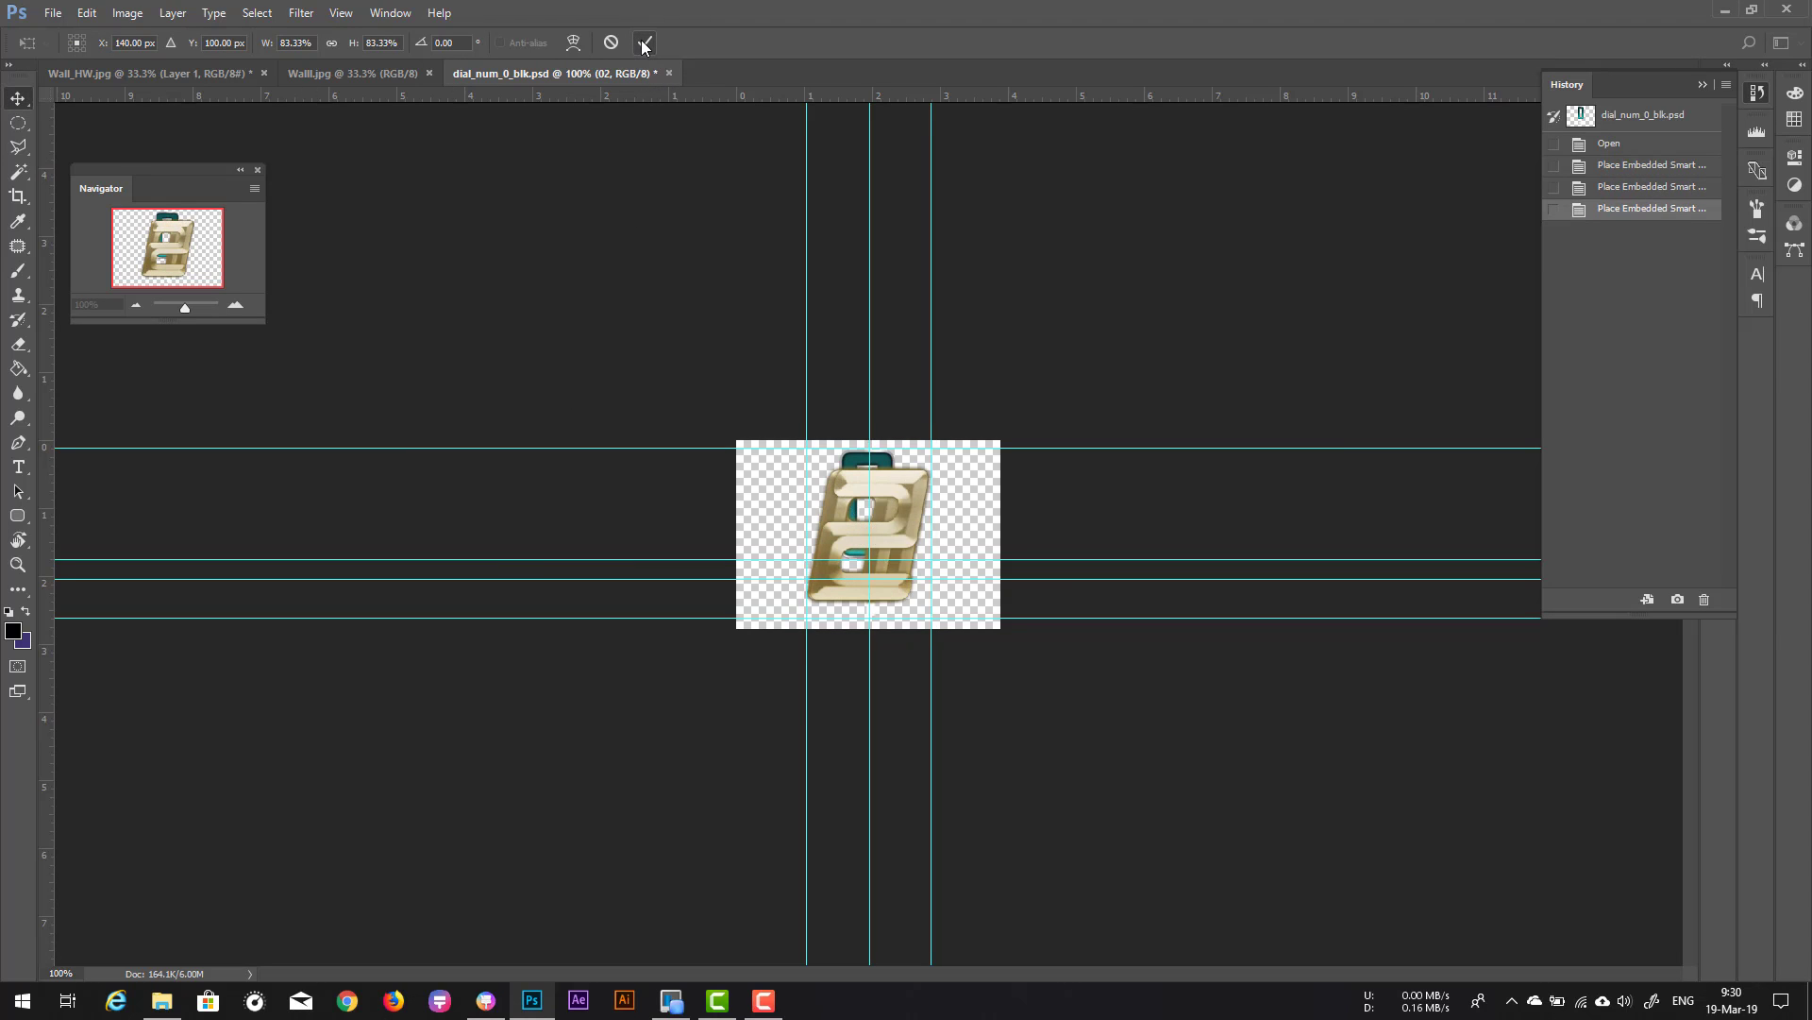
{"action": "left_click", "coordinate": [645, 42]}
{"action": "left_click", "coordinate": [645, 43]}
{"action": "left_click", "coordinate": [644, 42]}
{"action": "left_click", "coordinate": [645, 42]}
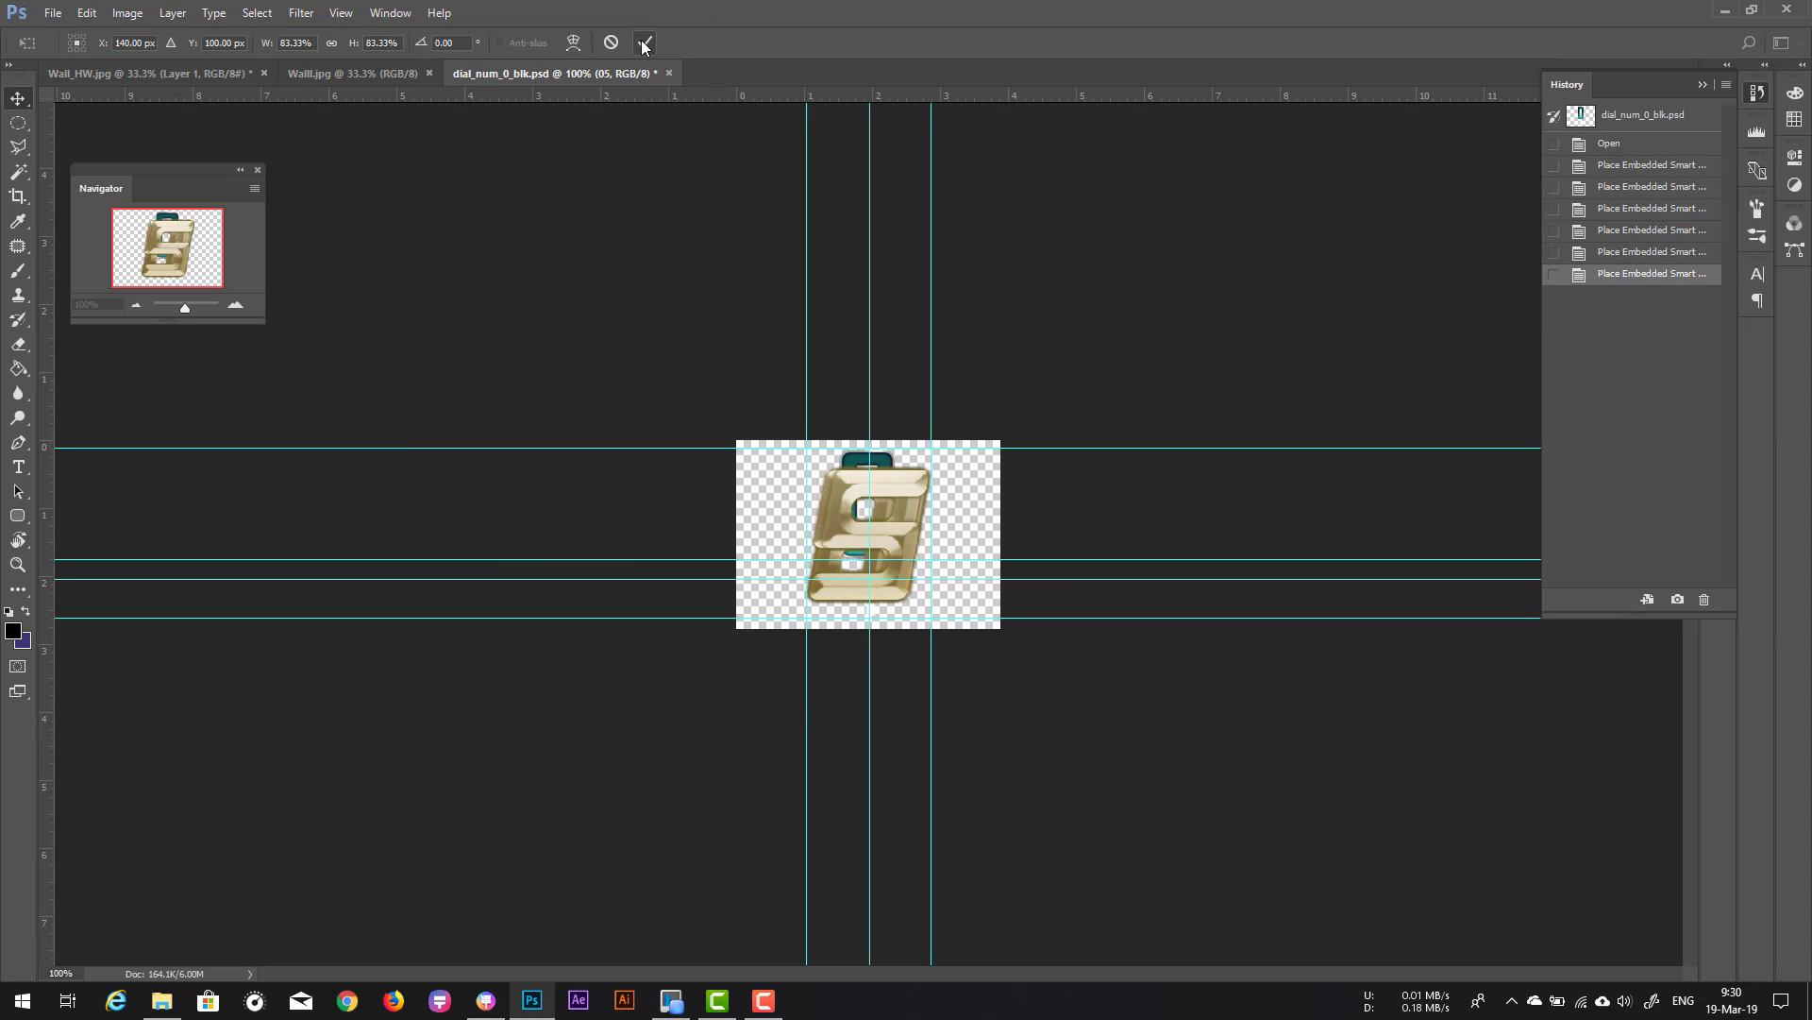
{"action": "left_click", "coordinate": [645, 42]}
{"action": "left_click", "coordinate": [645, 42]}
{"action": "left_click", "coordinate": [645, 42]}
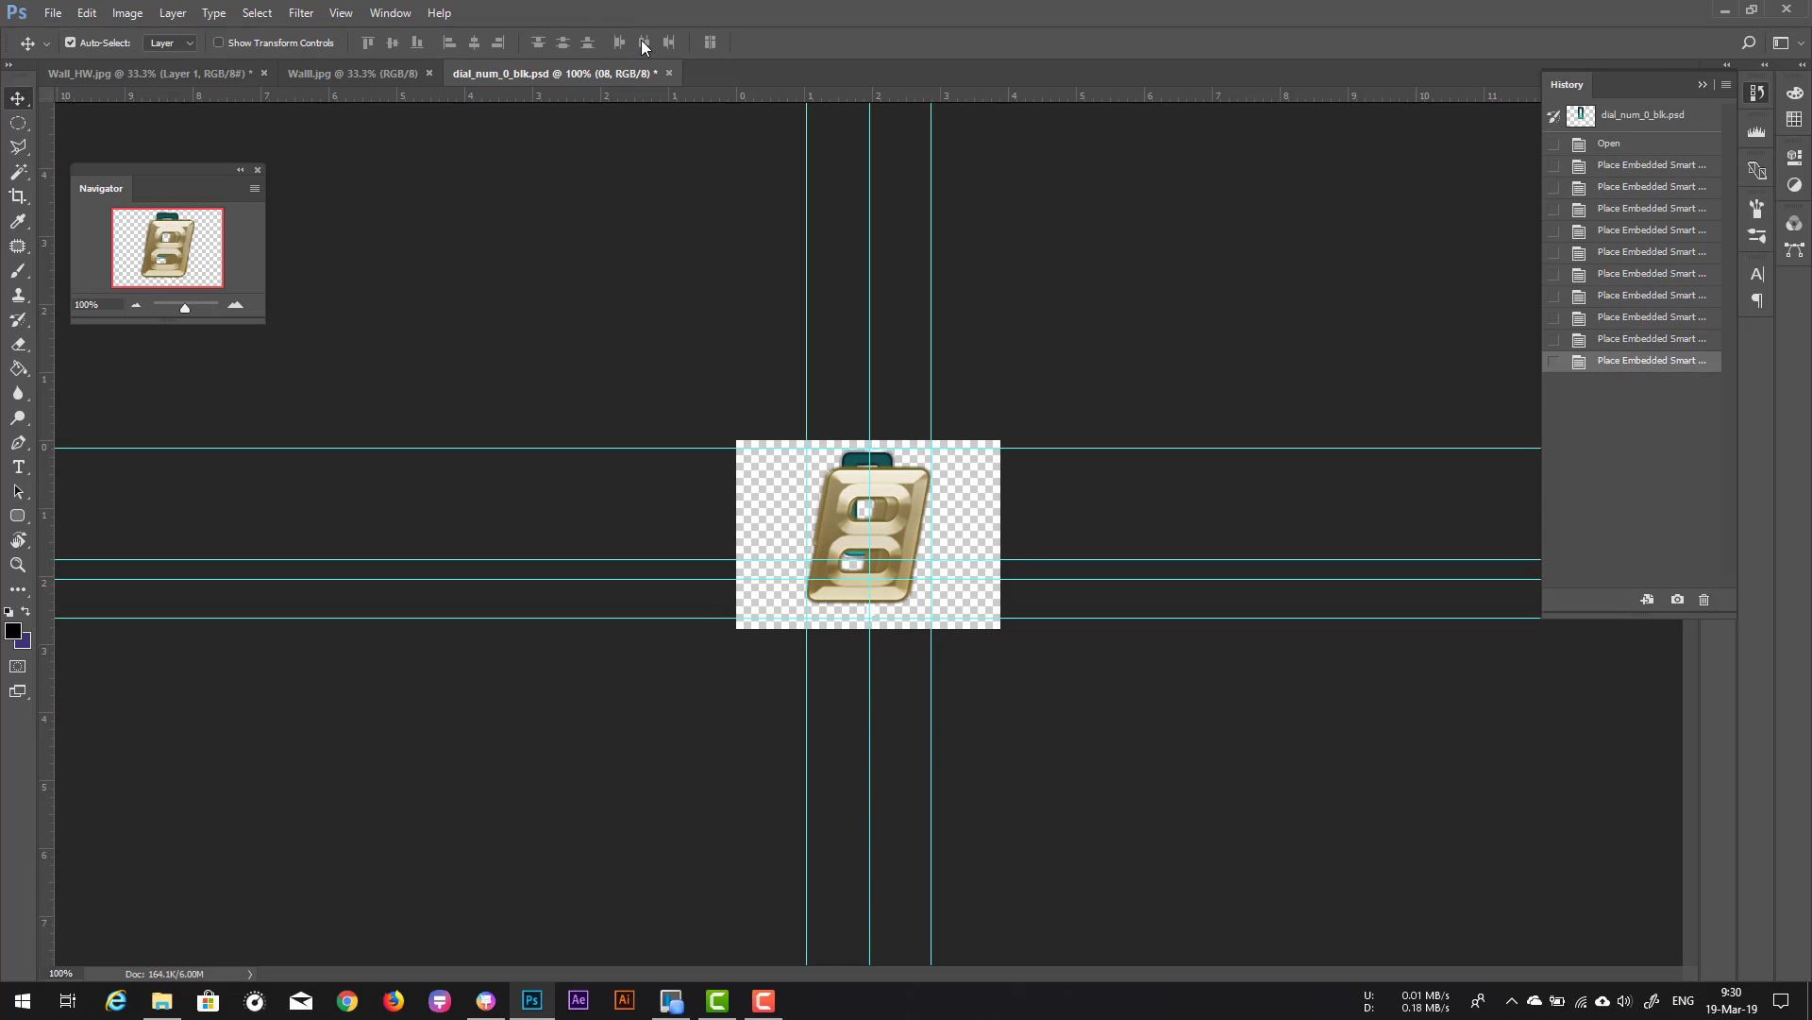
Step: Select all ten gold digit layers and scale them together to about 77%, centred on the middle guide near the canvas's upper edge
{"action": "left_click", "coordinate": [1752, 95]}
{"action": "left_click", "coordinate": [1716, 97]}
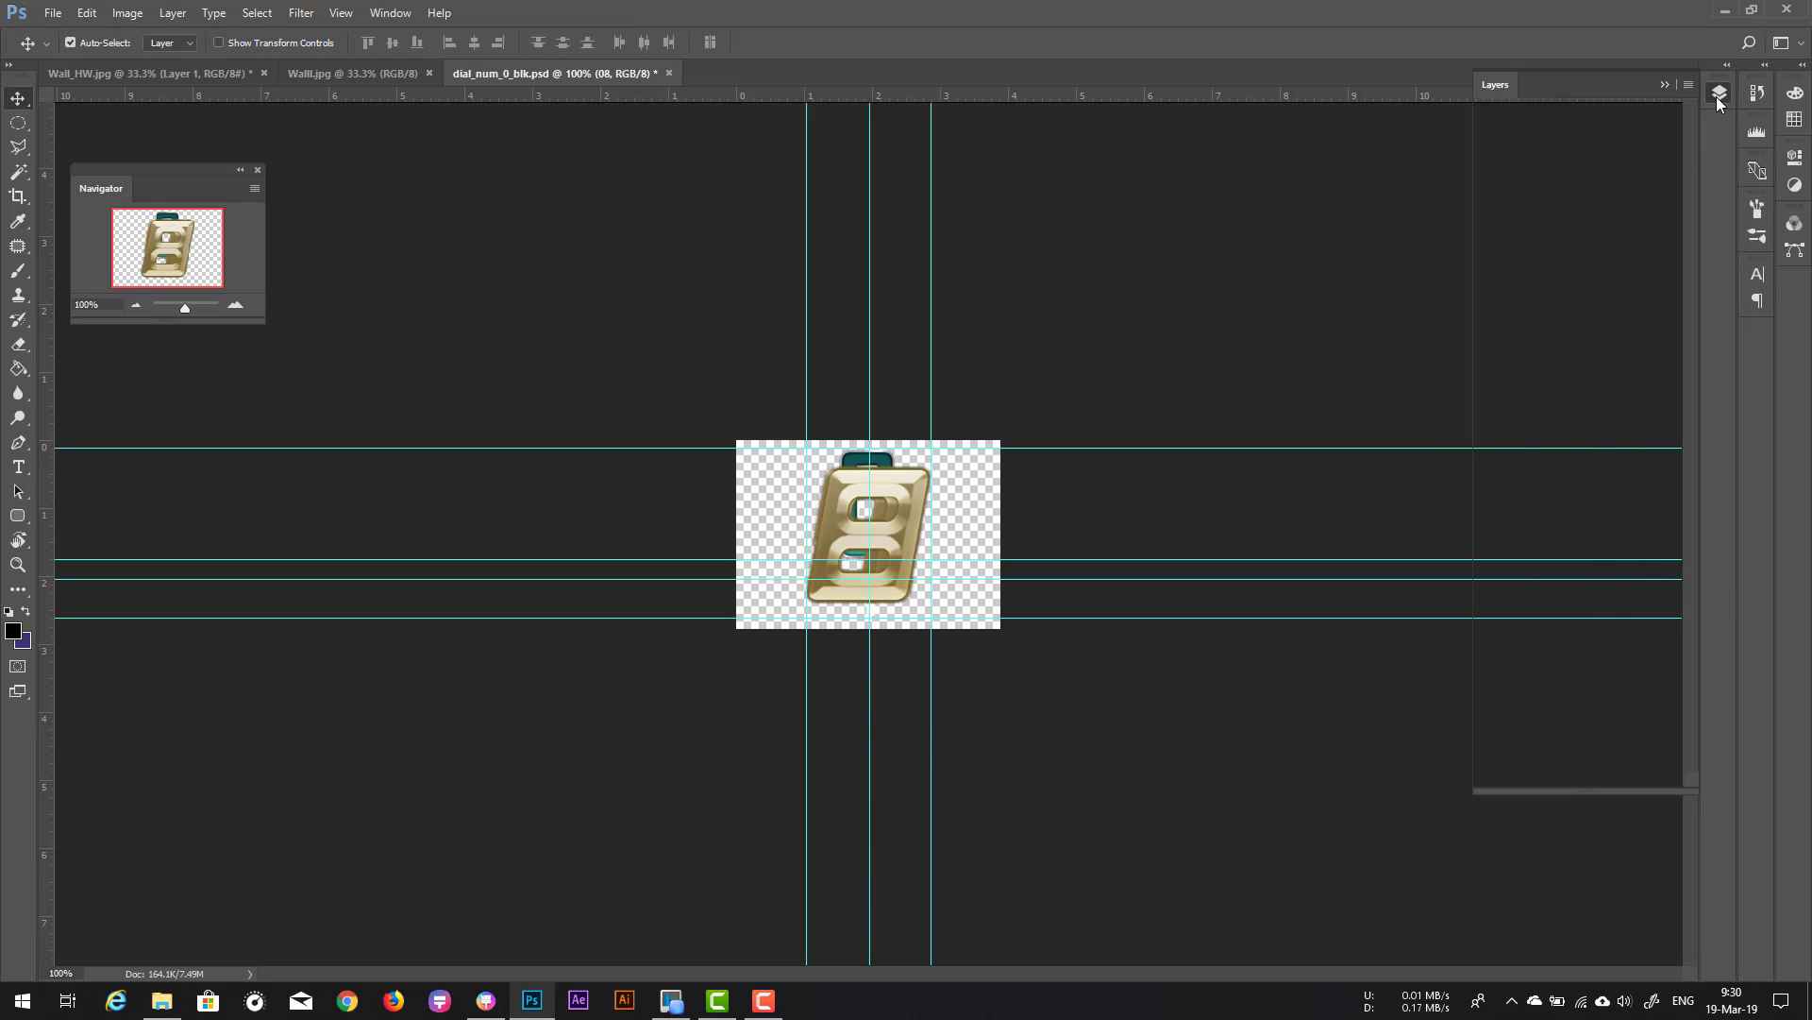
{"action": "left_click", "coordinate": [1584, 462], "text": "shift"}
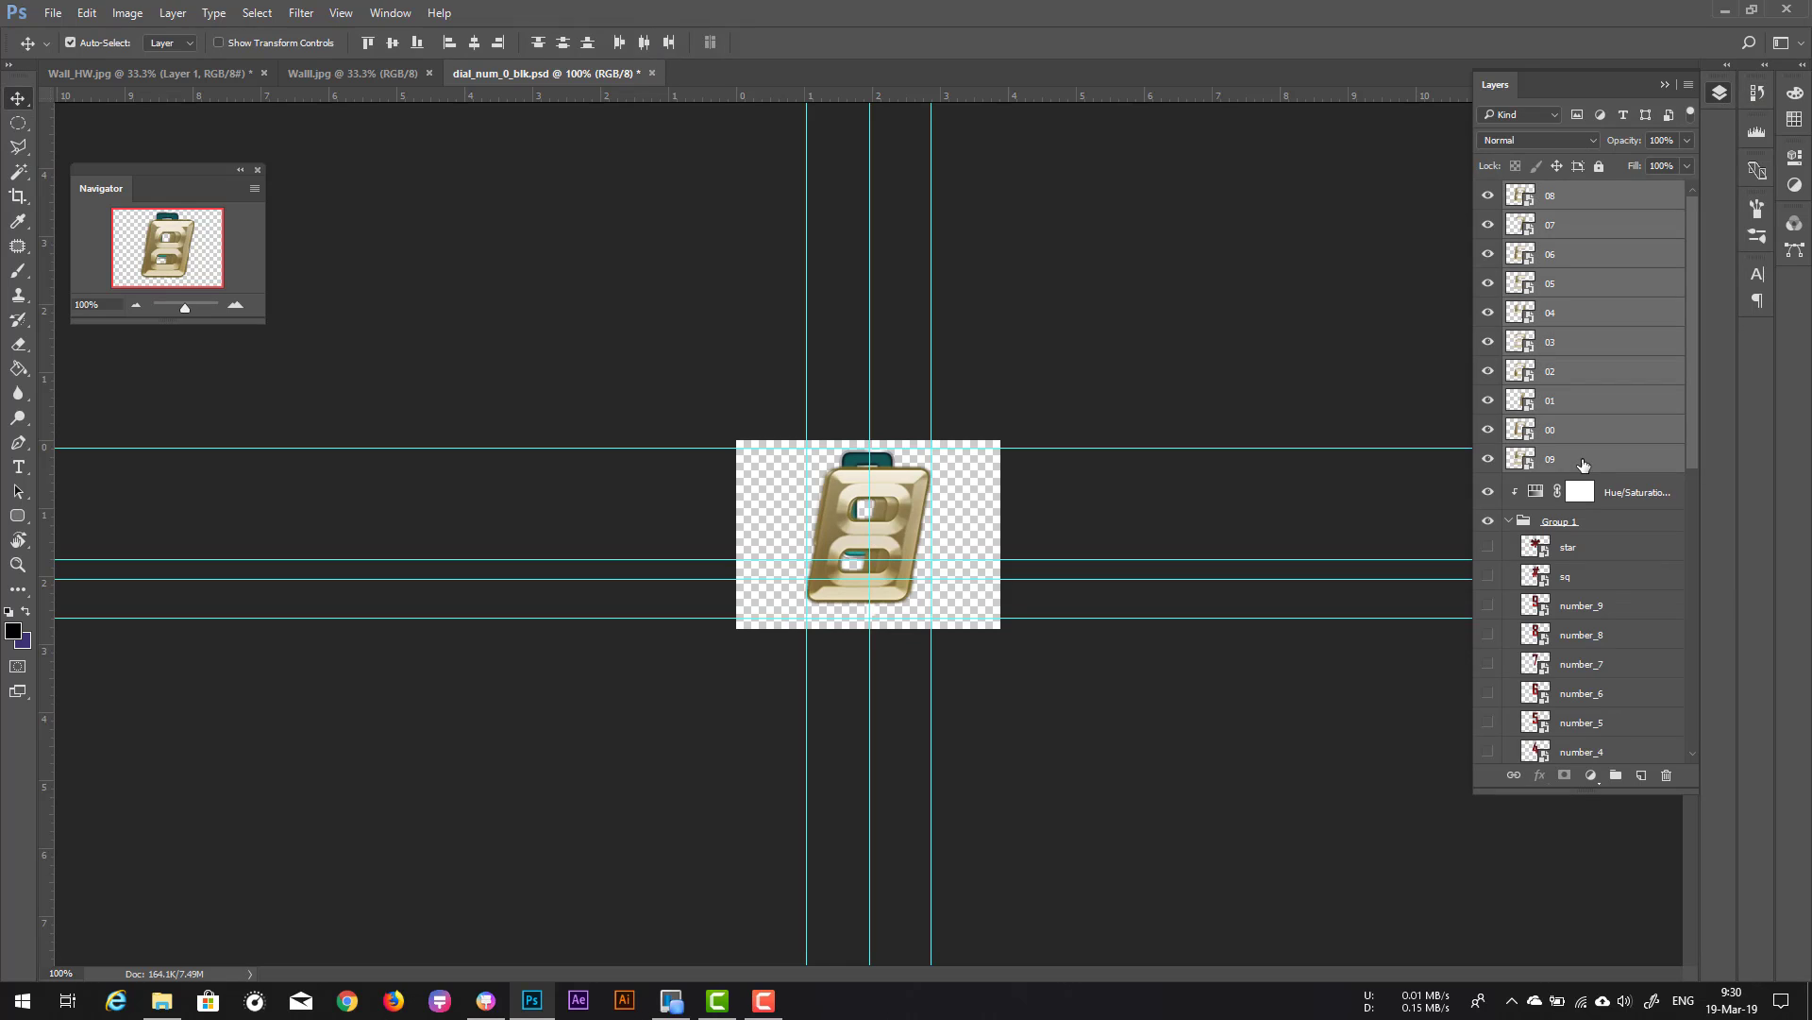
{"action": "key", "text": "ctrl+t"}
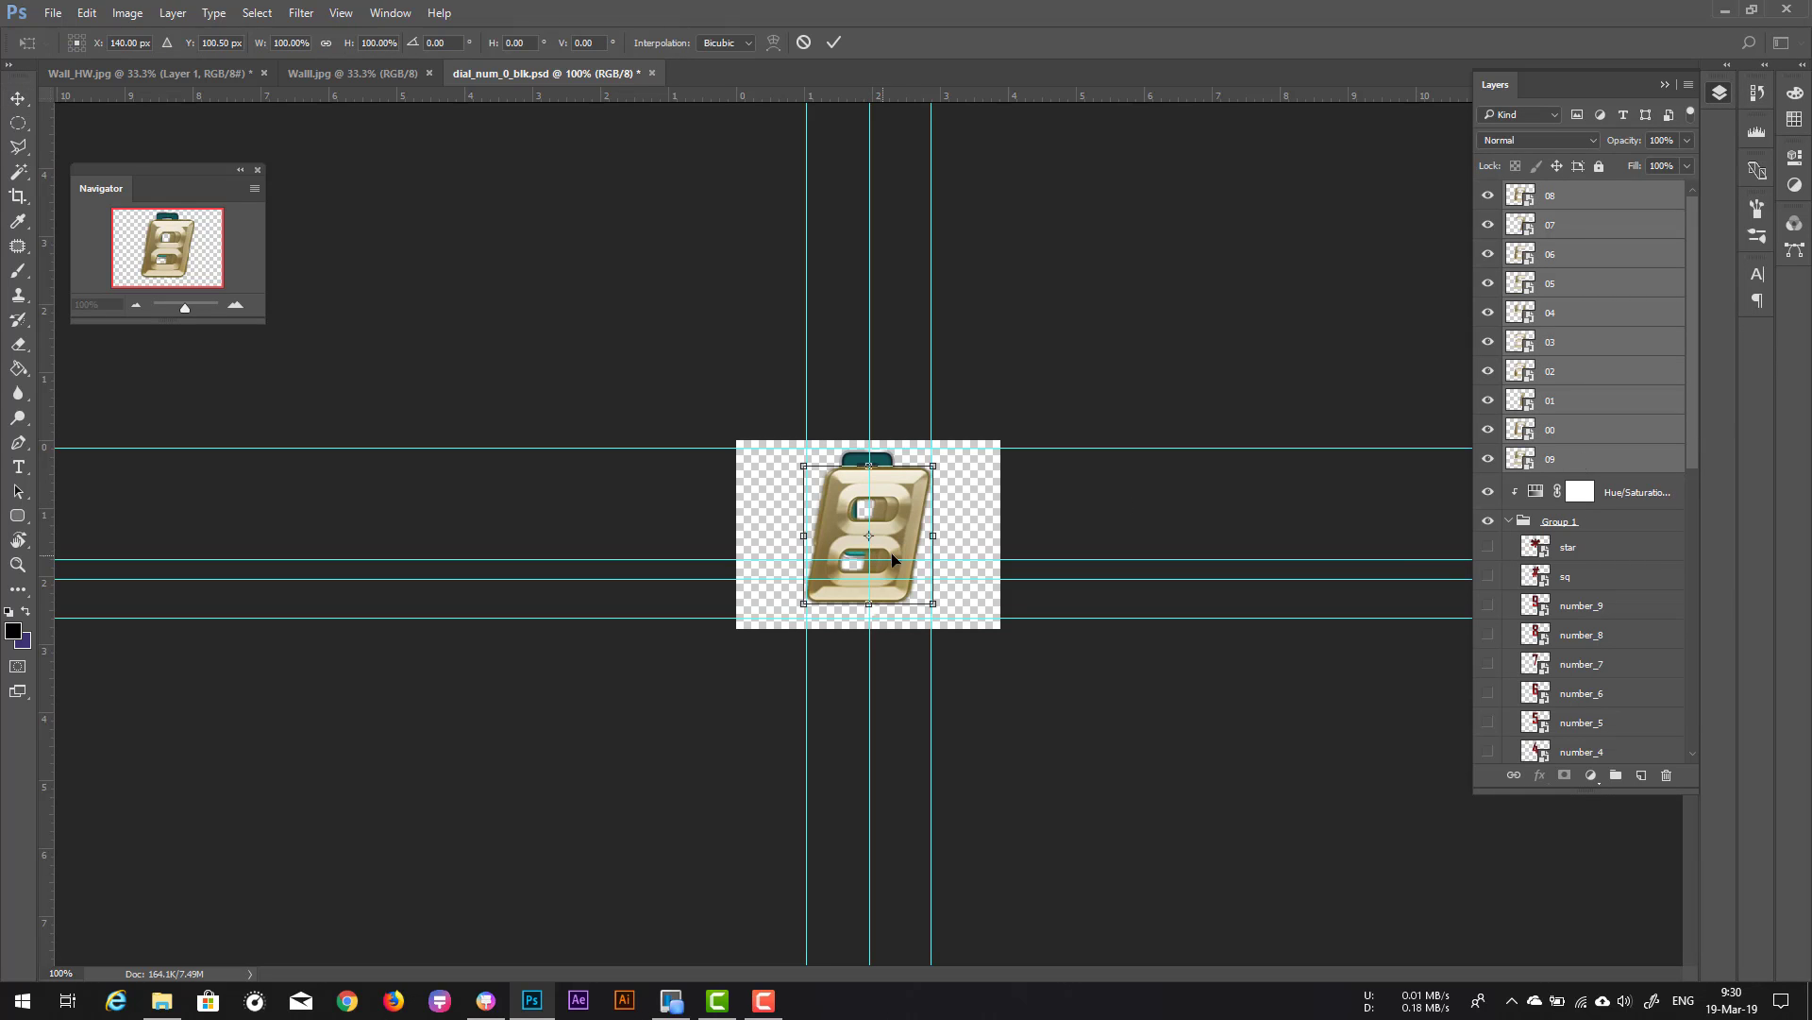
{"action": "mouse_move", "coordinate": [893, 559]}
{"action": "left_mouse_down"}
{"action": "mouse_move", "coordinate": [881, 540]}
{"action": "mouse_move", "coordinate": [884, 566]}
{"action": "left_mouse_up"}
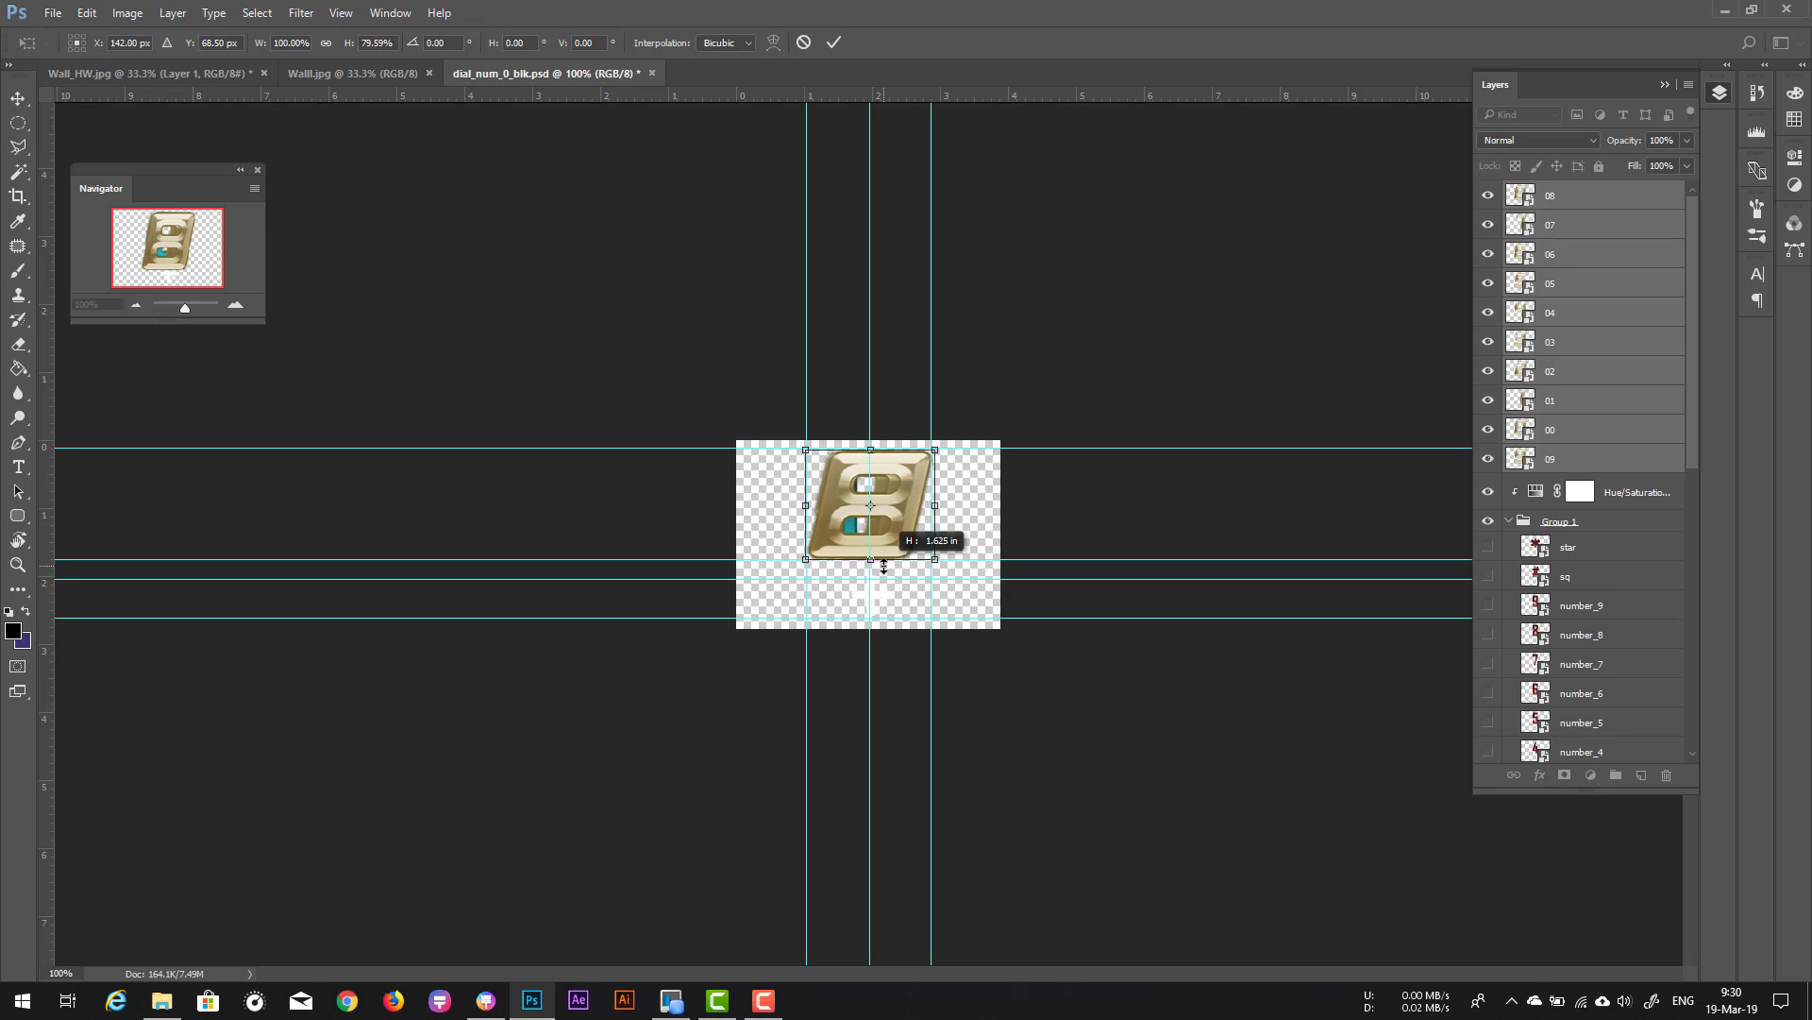
{"action": "key", "text": "ctrl+z"}
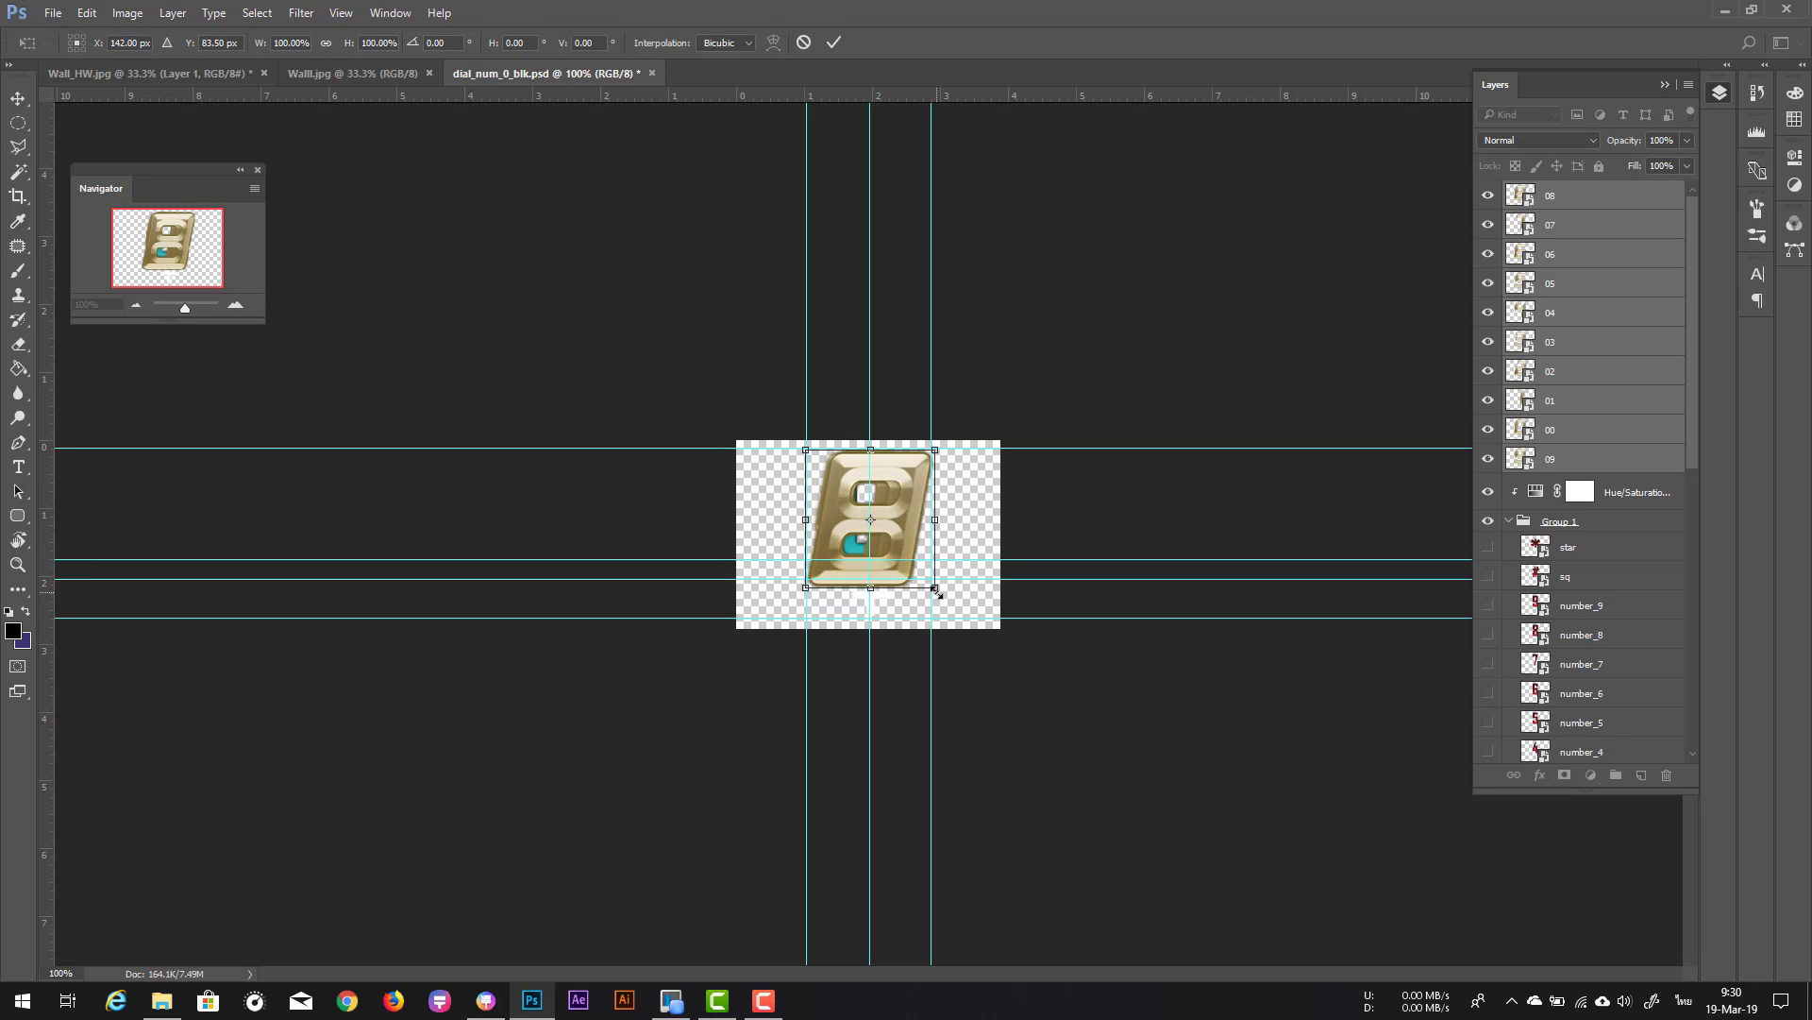
{"action": "key", "text": "ctrl+z"}
{"action": "key", "text": "ctrl+z"}
{"action": "left_click_drag", "start_coordinate": [939, 589], "coordinate": [902, 531]}
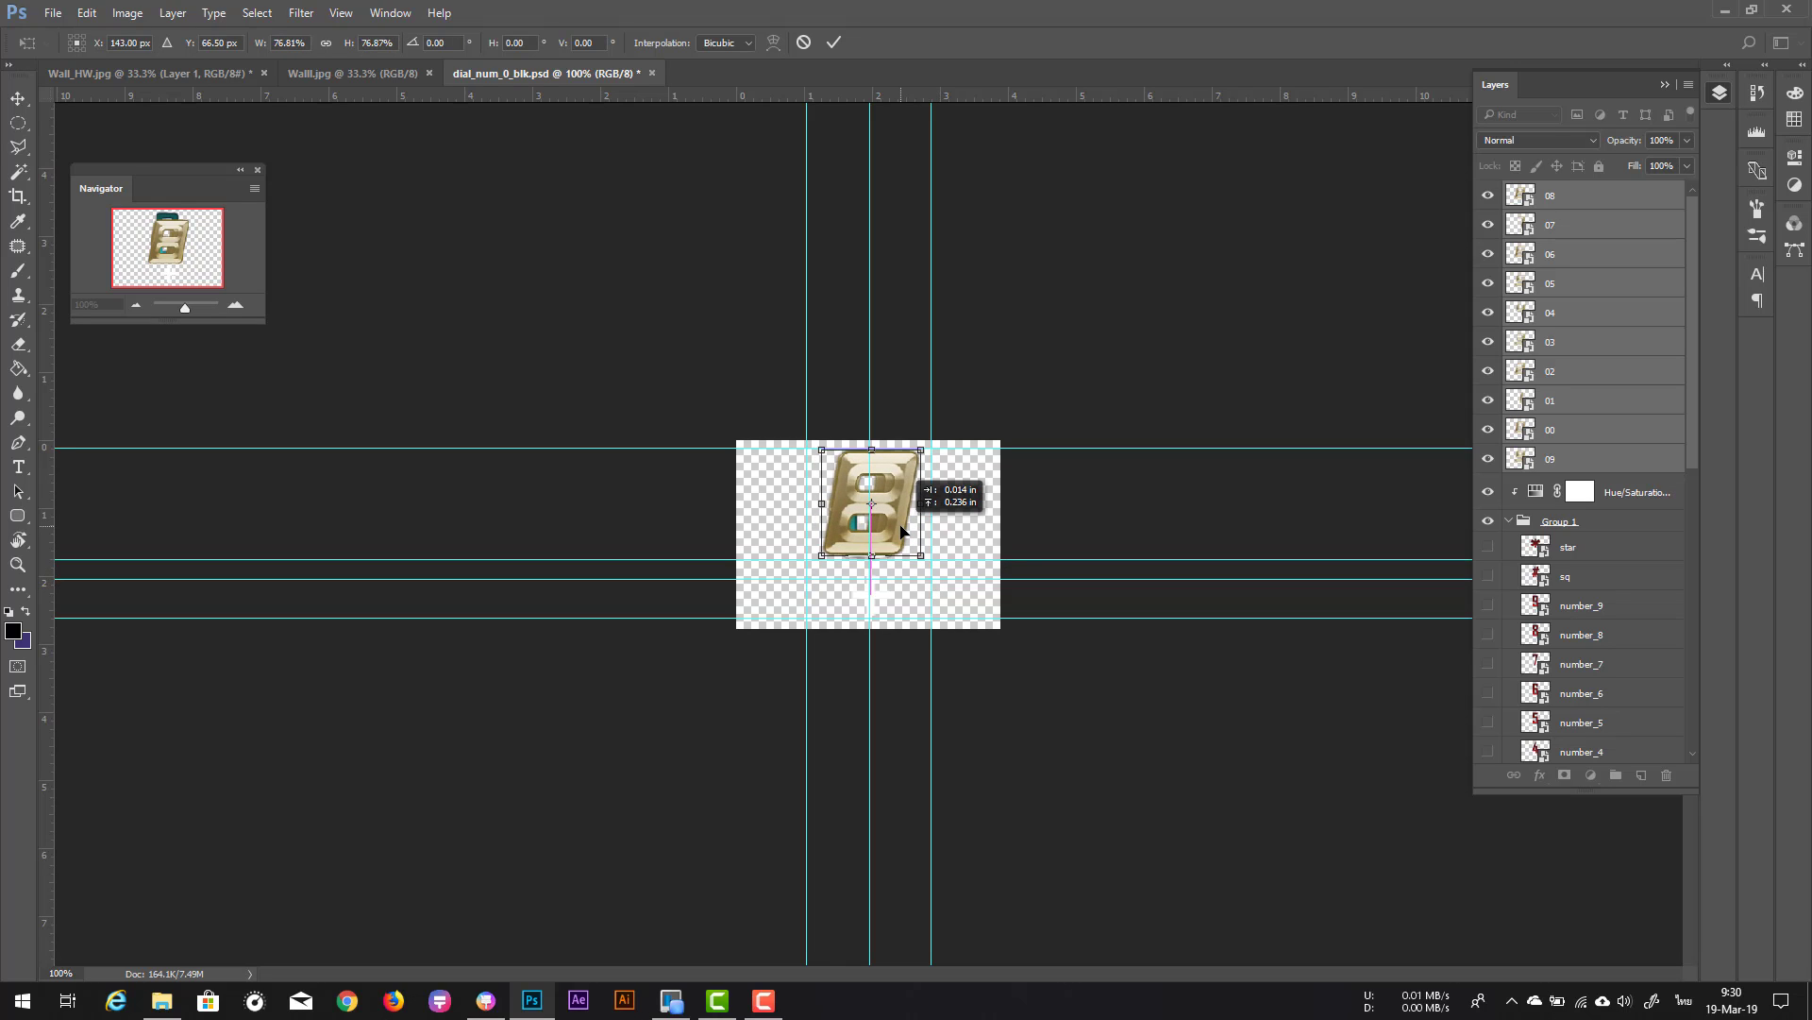
{"action": "left_click_drag", "start_coordinate": [919, 556], "coordinate": [896, 534]}
{"action": "left_click", "coordinate": [835, 42]}
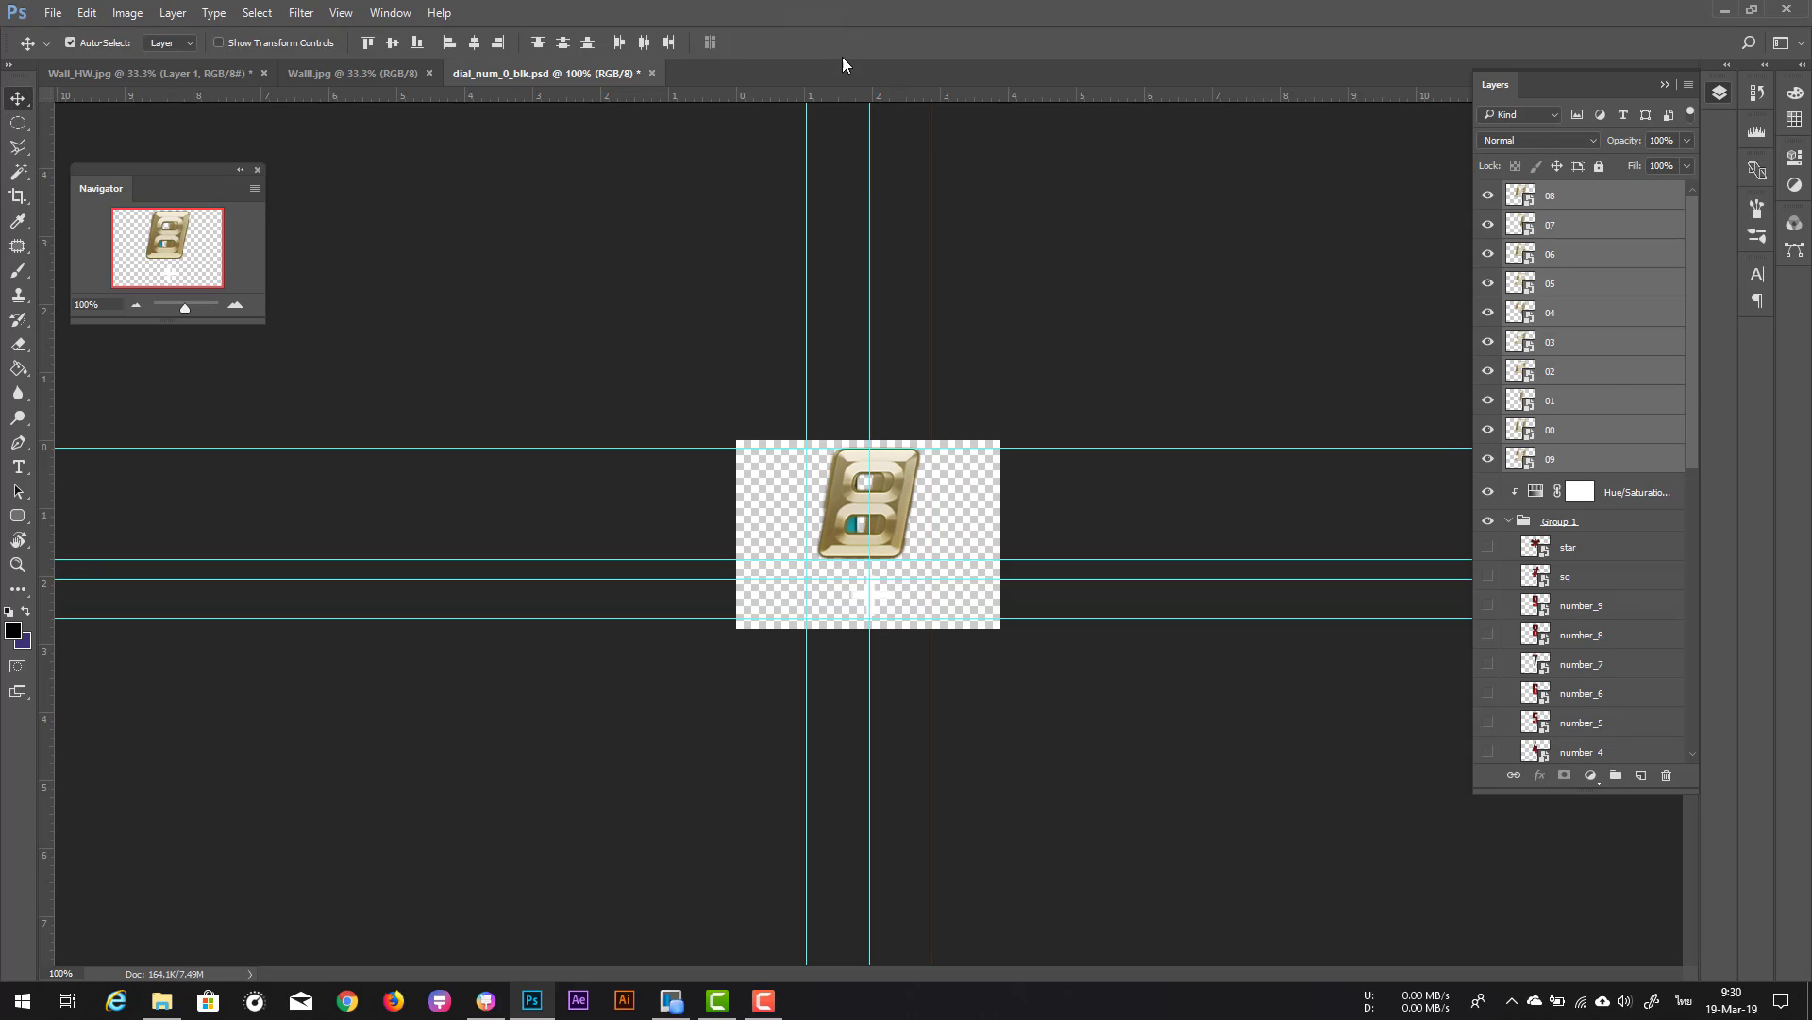
Step: Hide all ten digit layers, 00 through 09, and Group 1, keeping Group 2 visible
{"action": "left_click", "coordinate": [1488, 430]}
{"action": "left_click_drag", "start_coordinate": [1492, 409], "coordinate": [1488, 197]}
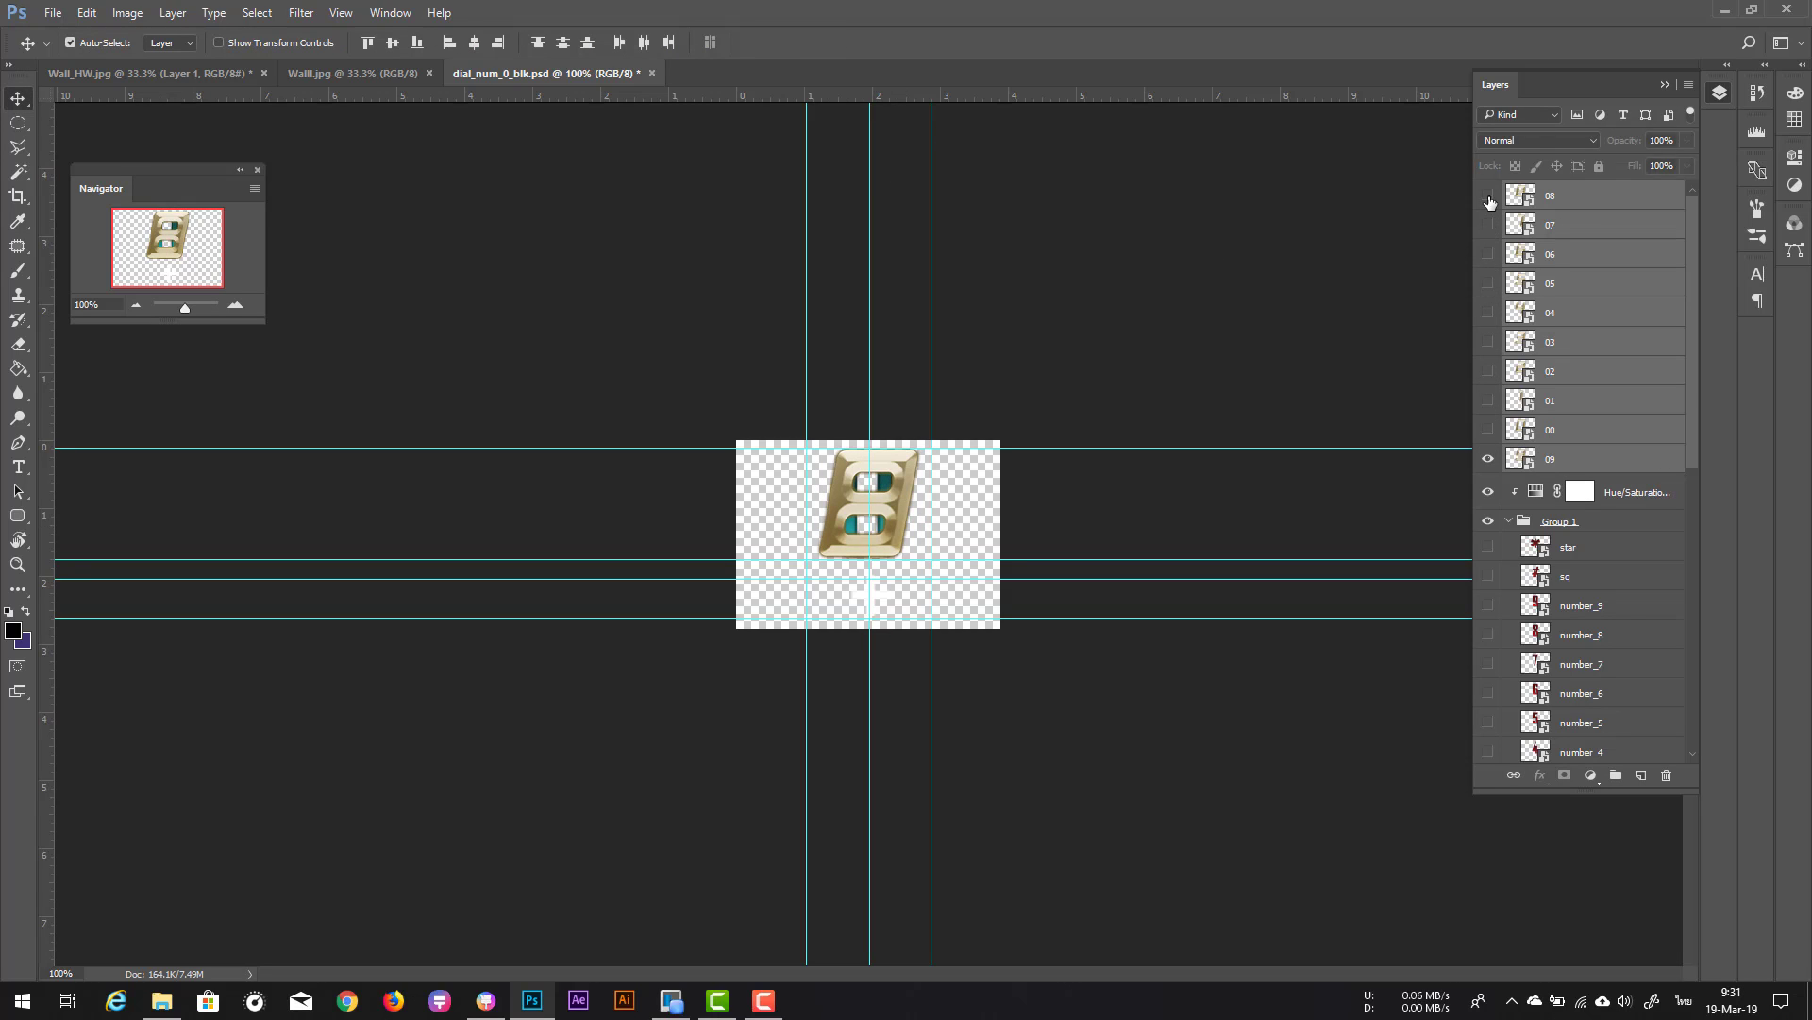
{"action": "scroll", "coordinate": [1514, 412], "scroll_direction": "down", "scroll_amount": 1}
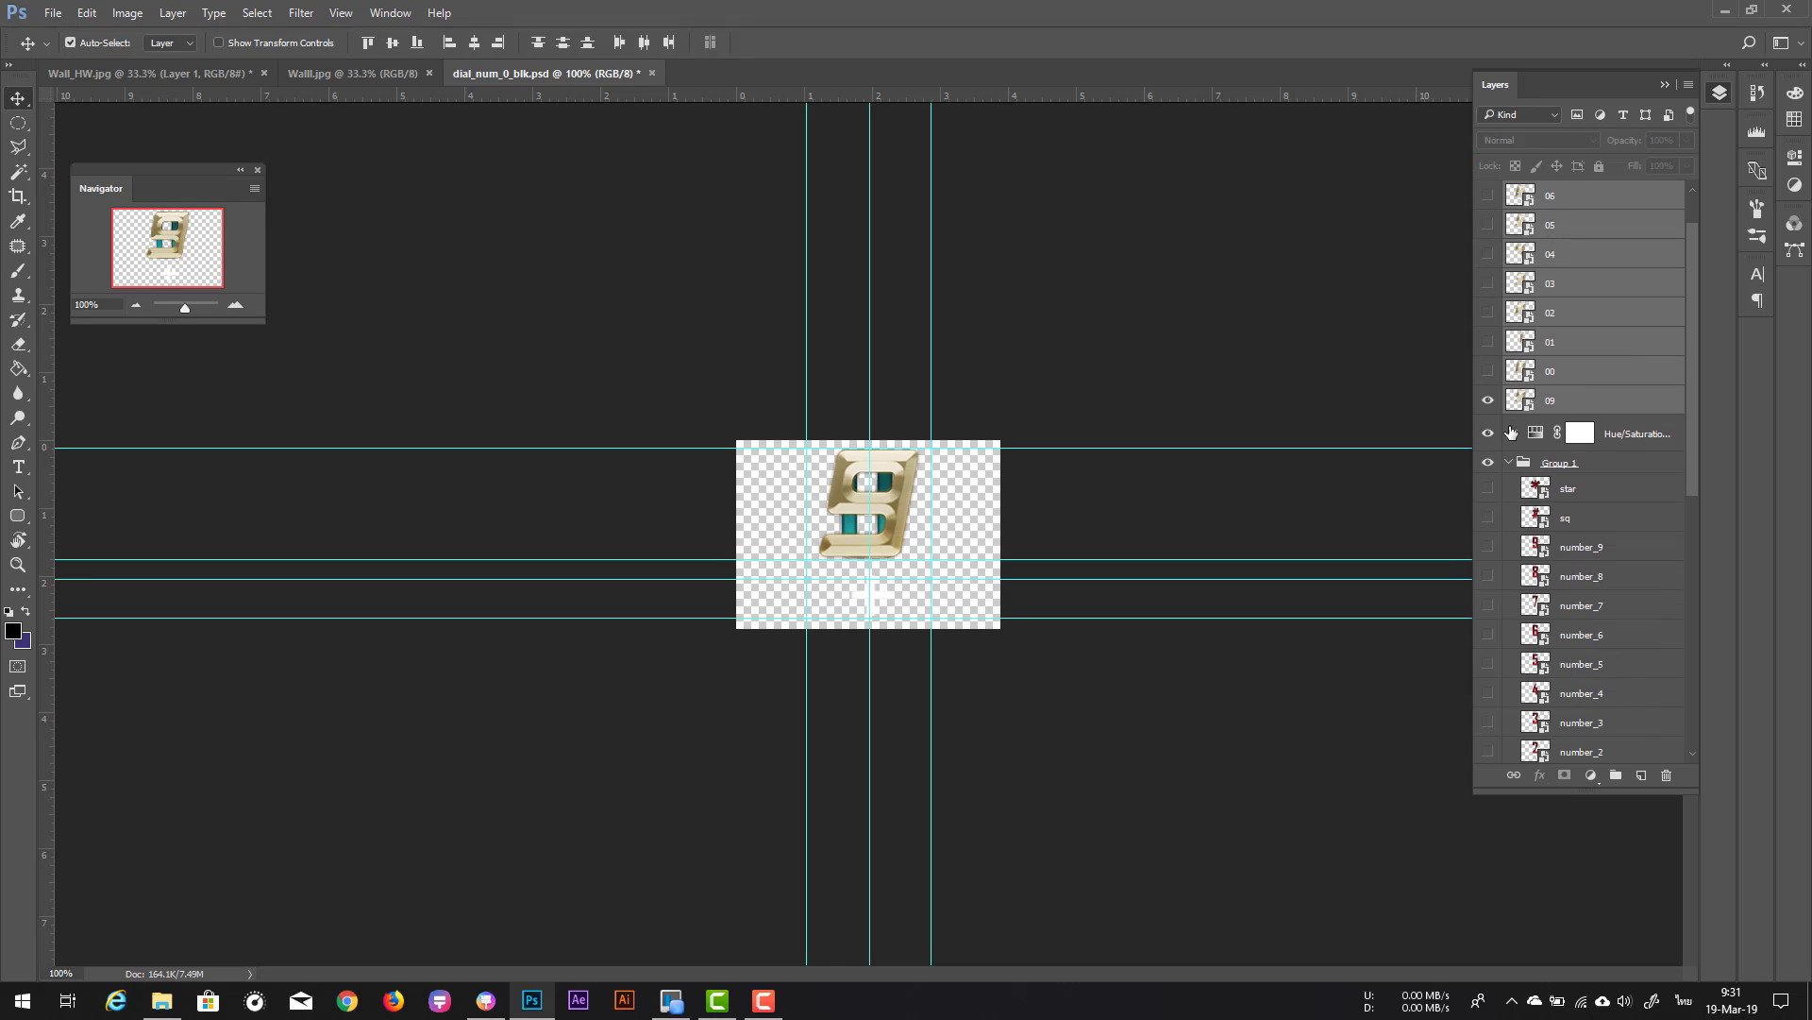
{"action": "left_click", "coordinate": [1510, 463]}
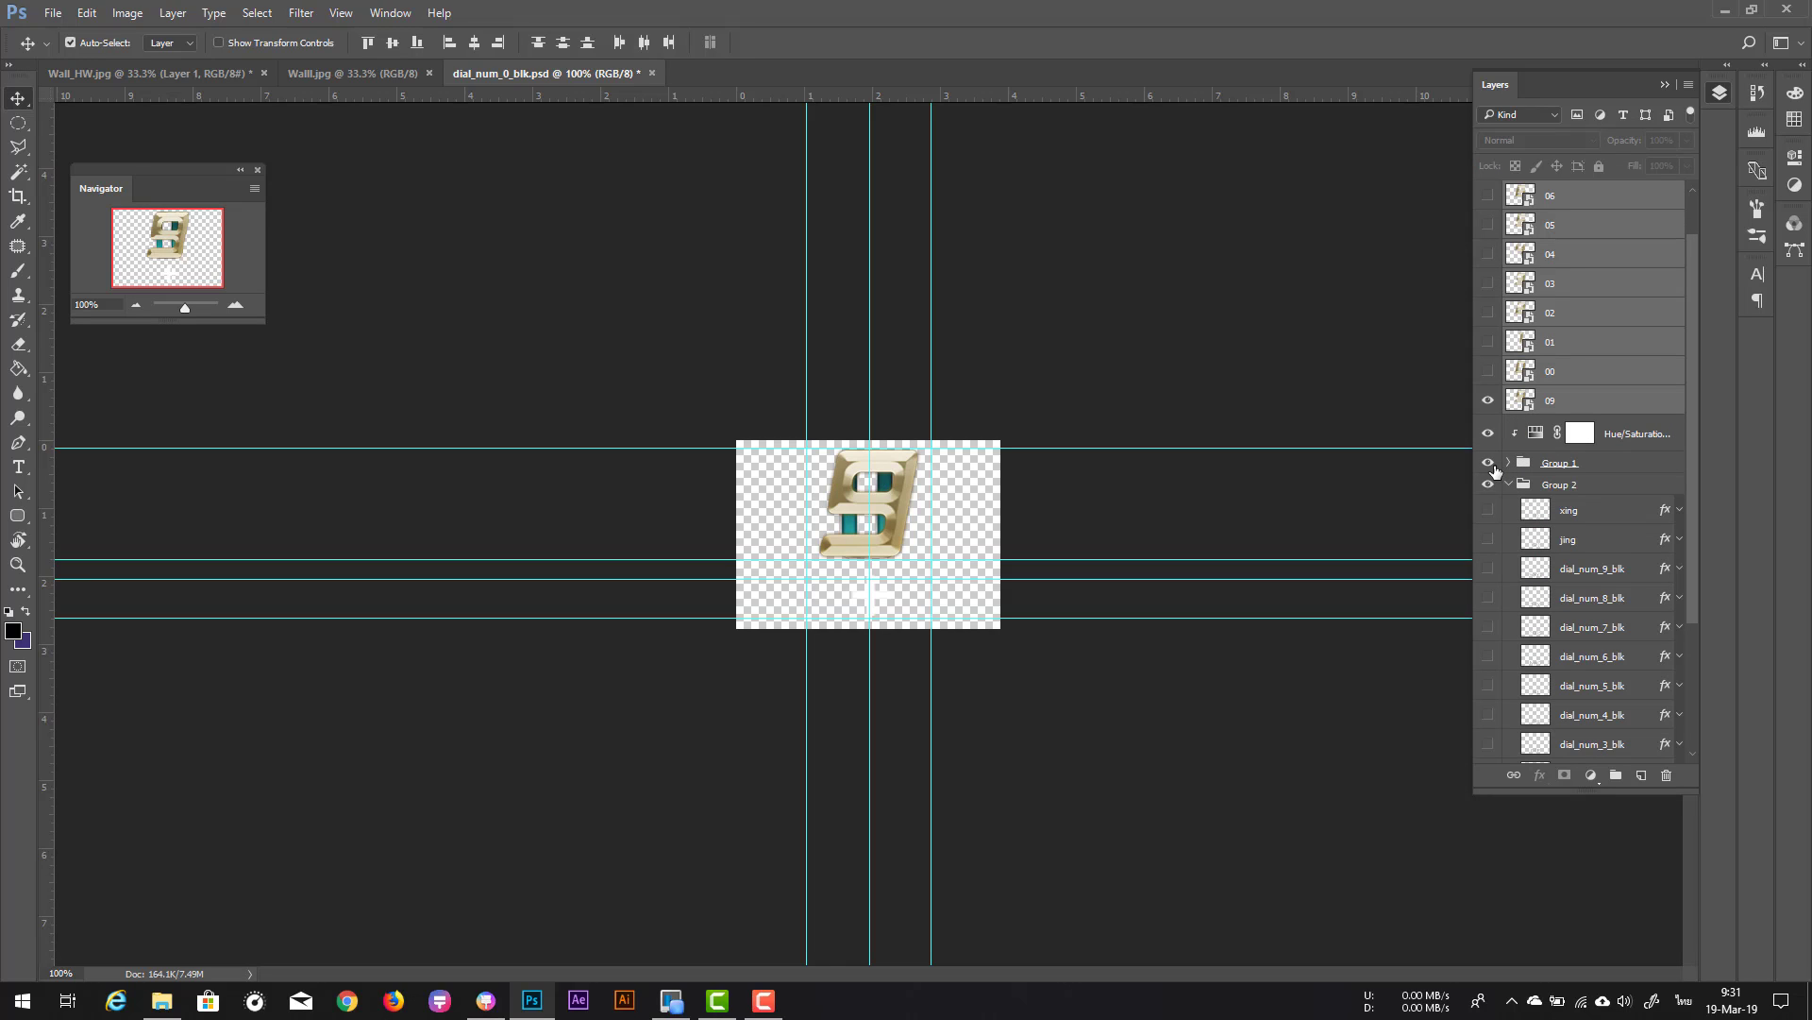
{"action": "left_click", "coordinate": [1488, 463]}
{"action": "left_click", "coordinate": [1489, 485]}
{"action": "left_click", "coordinate": [1490, 485]}
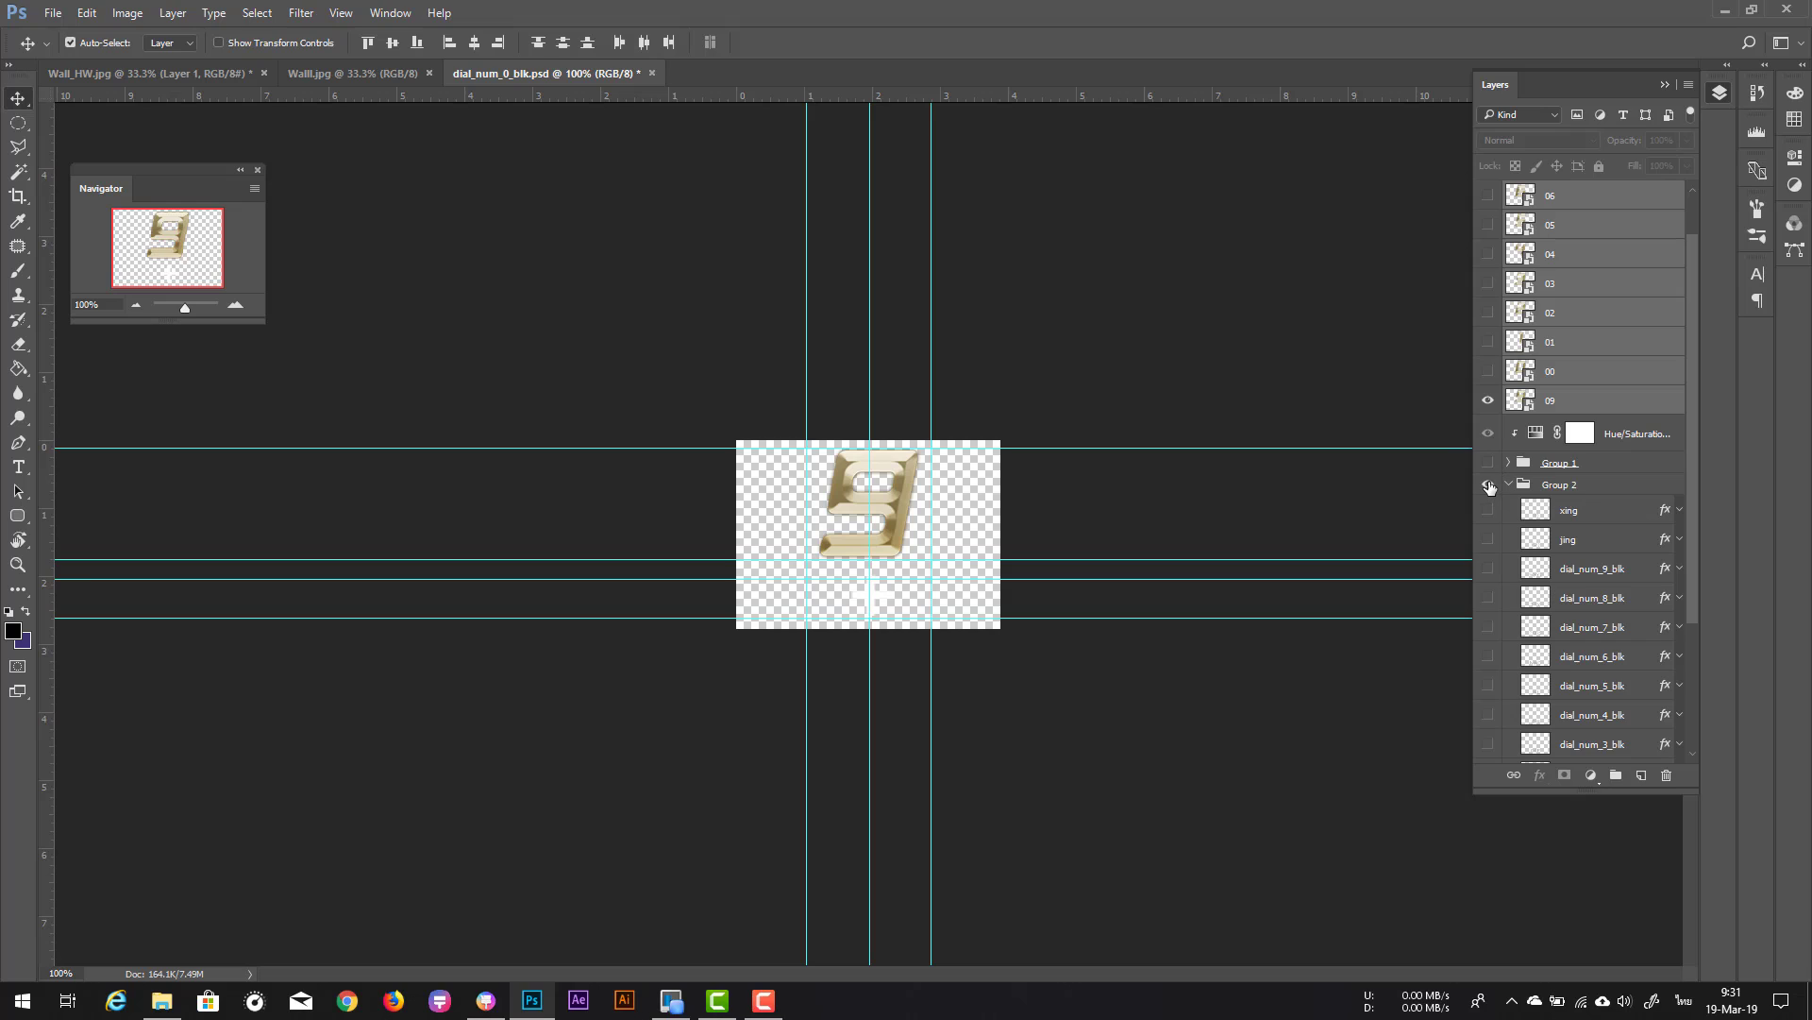
{"action": "left_click", "coordinate": [1491, 402]}
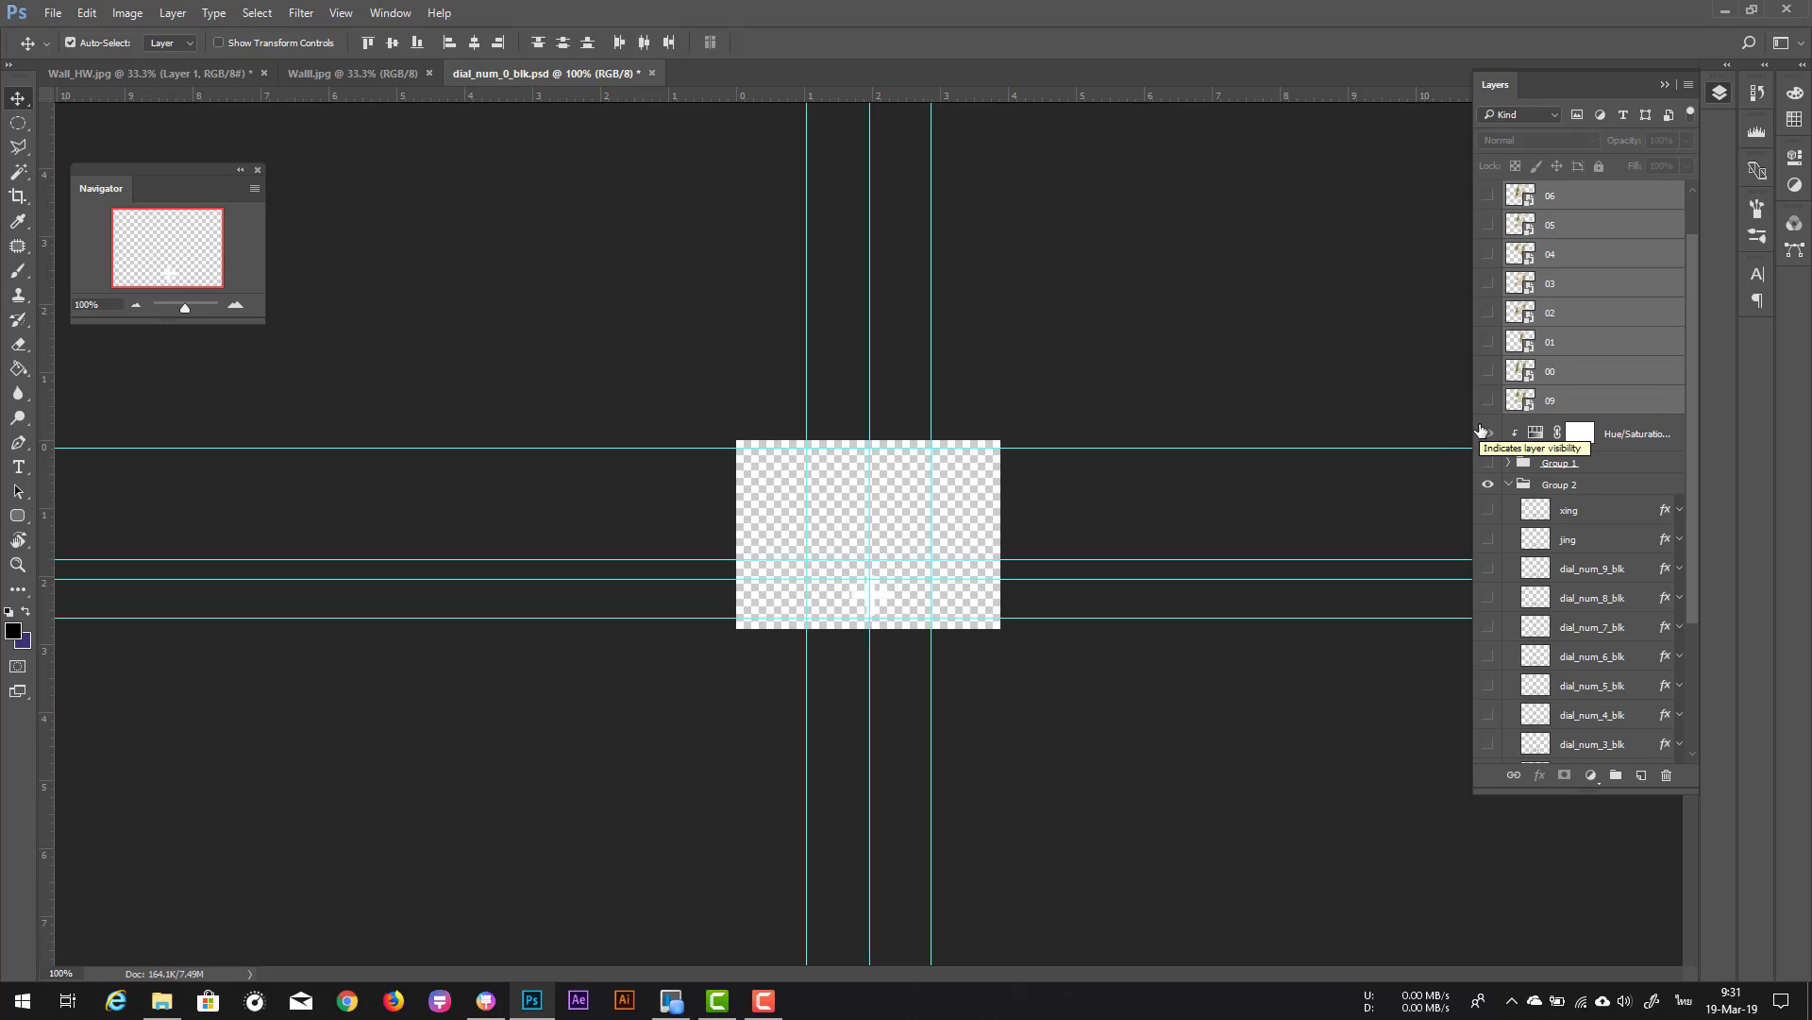
{"action": "left_click", "coordinate": [1482, 432]}
{"action": "left_click", "coordinate": [762, 1000]}
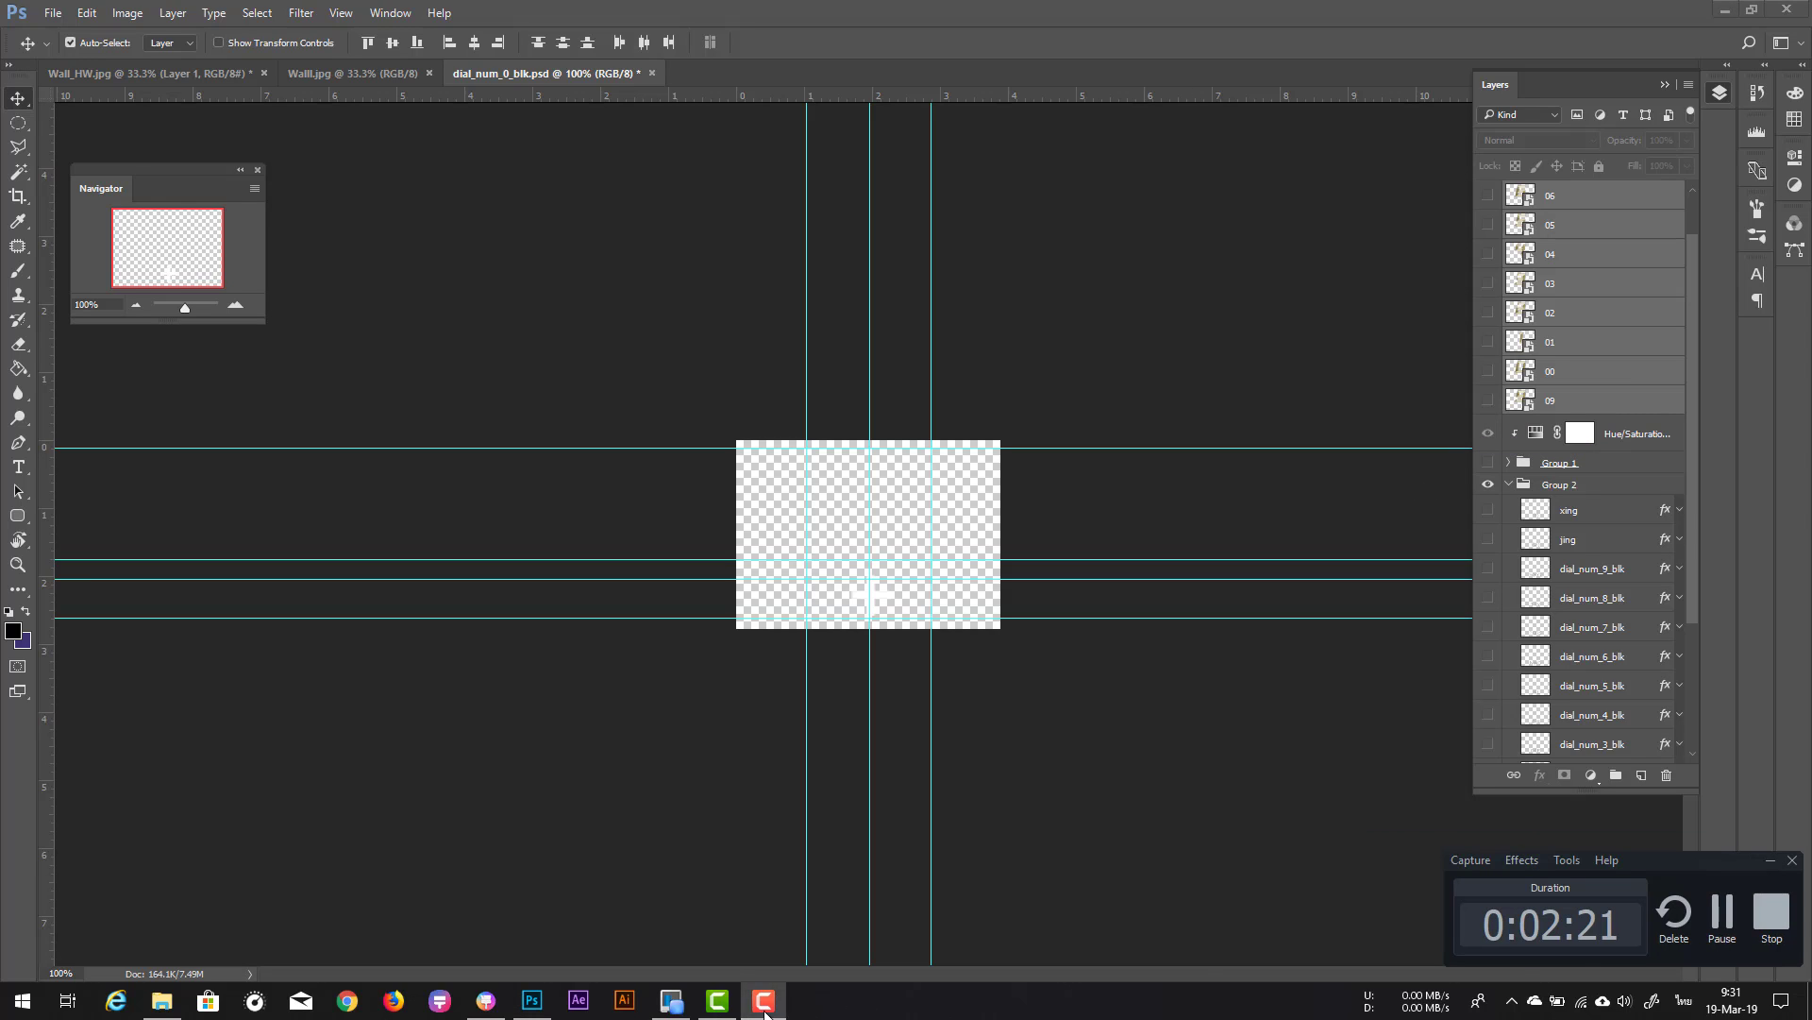
{"action": "left_click", "coordinate": [1736, 951]}
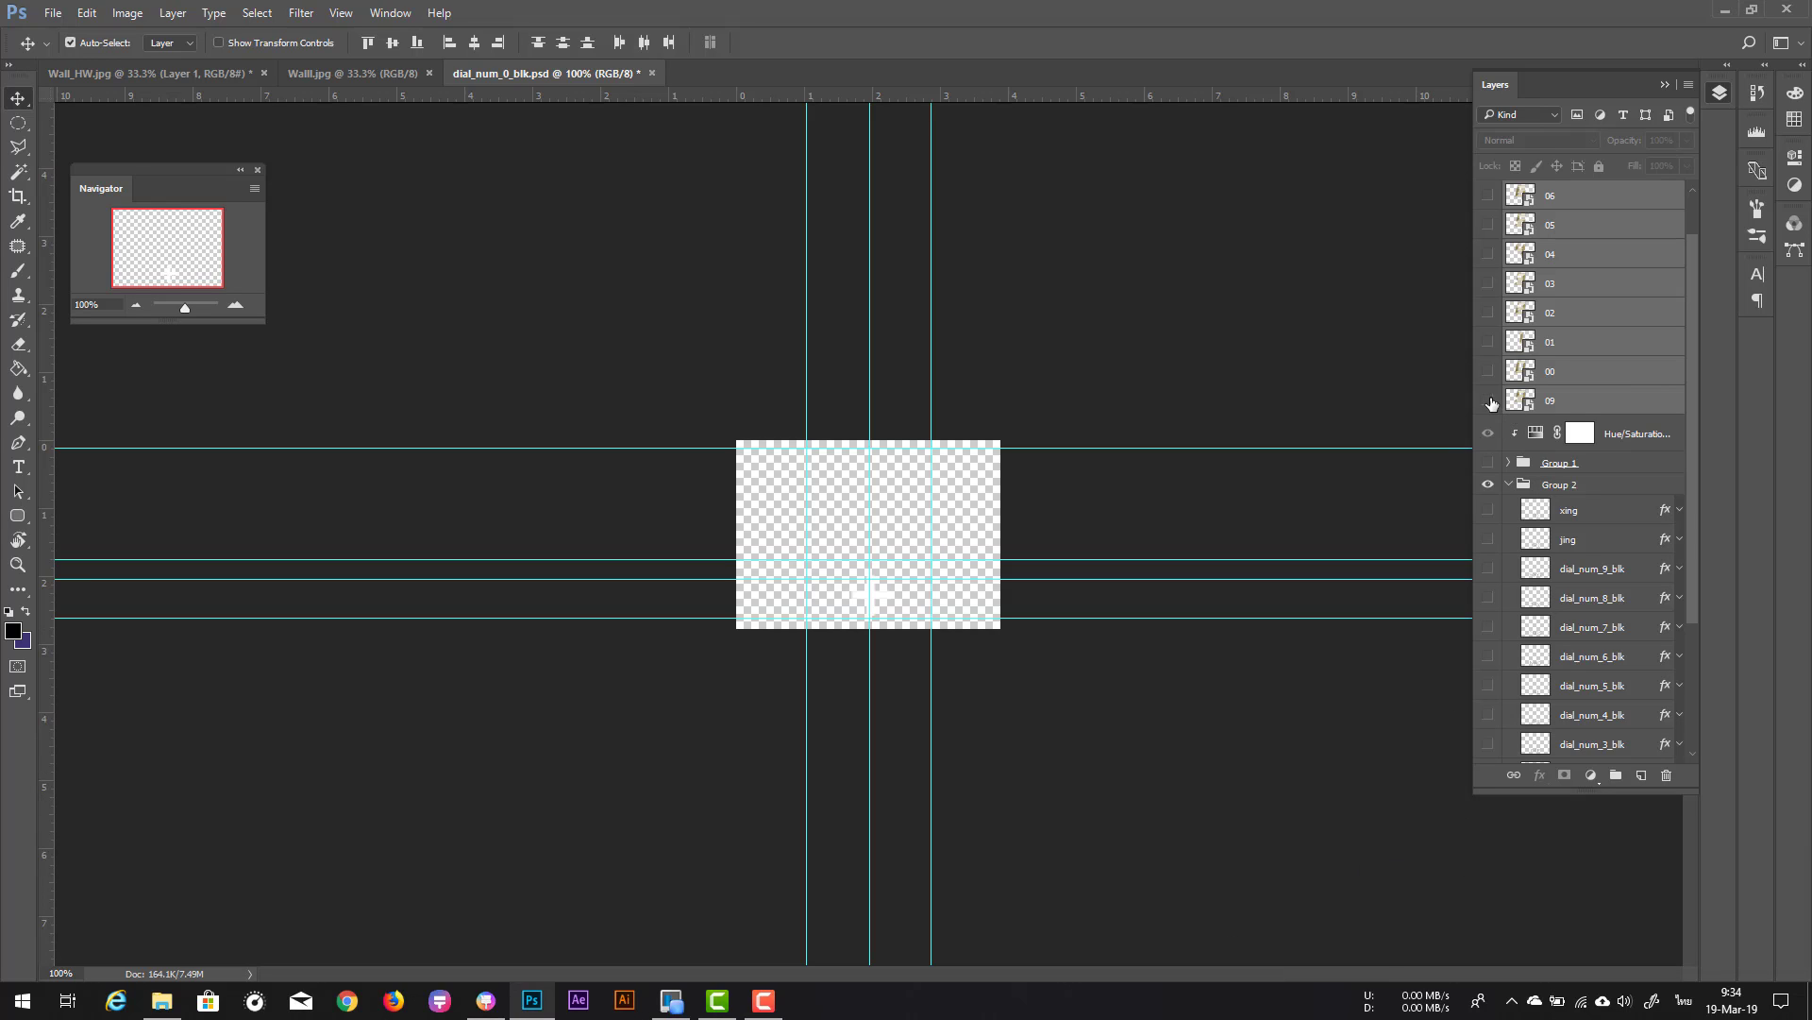
Step: Show the gold digit layer 09 together with its matching letter layer dial_num_9_blk in Group 2
{"action": "left_click", "coordinate": [1489, 401]}
{"action": "left_click", "coordinate": [1489, 511]}
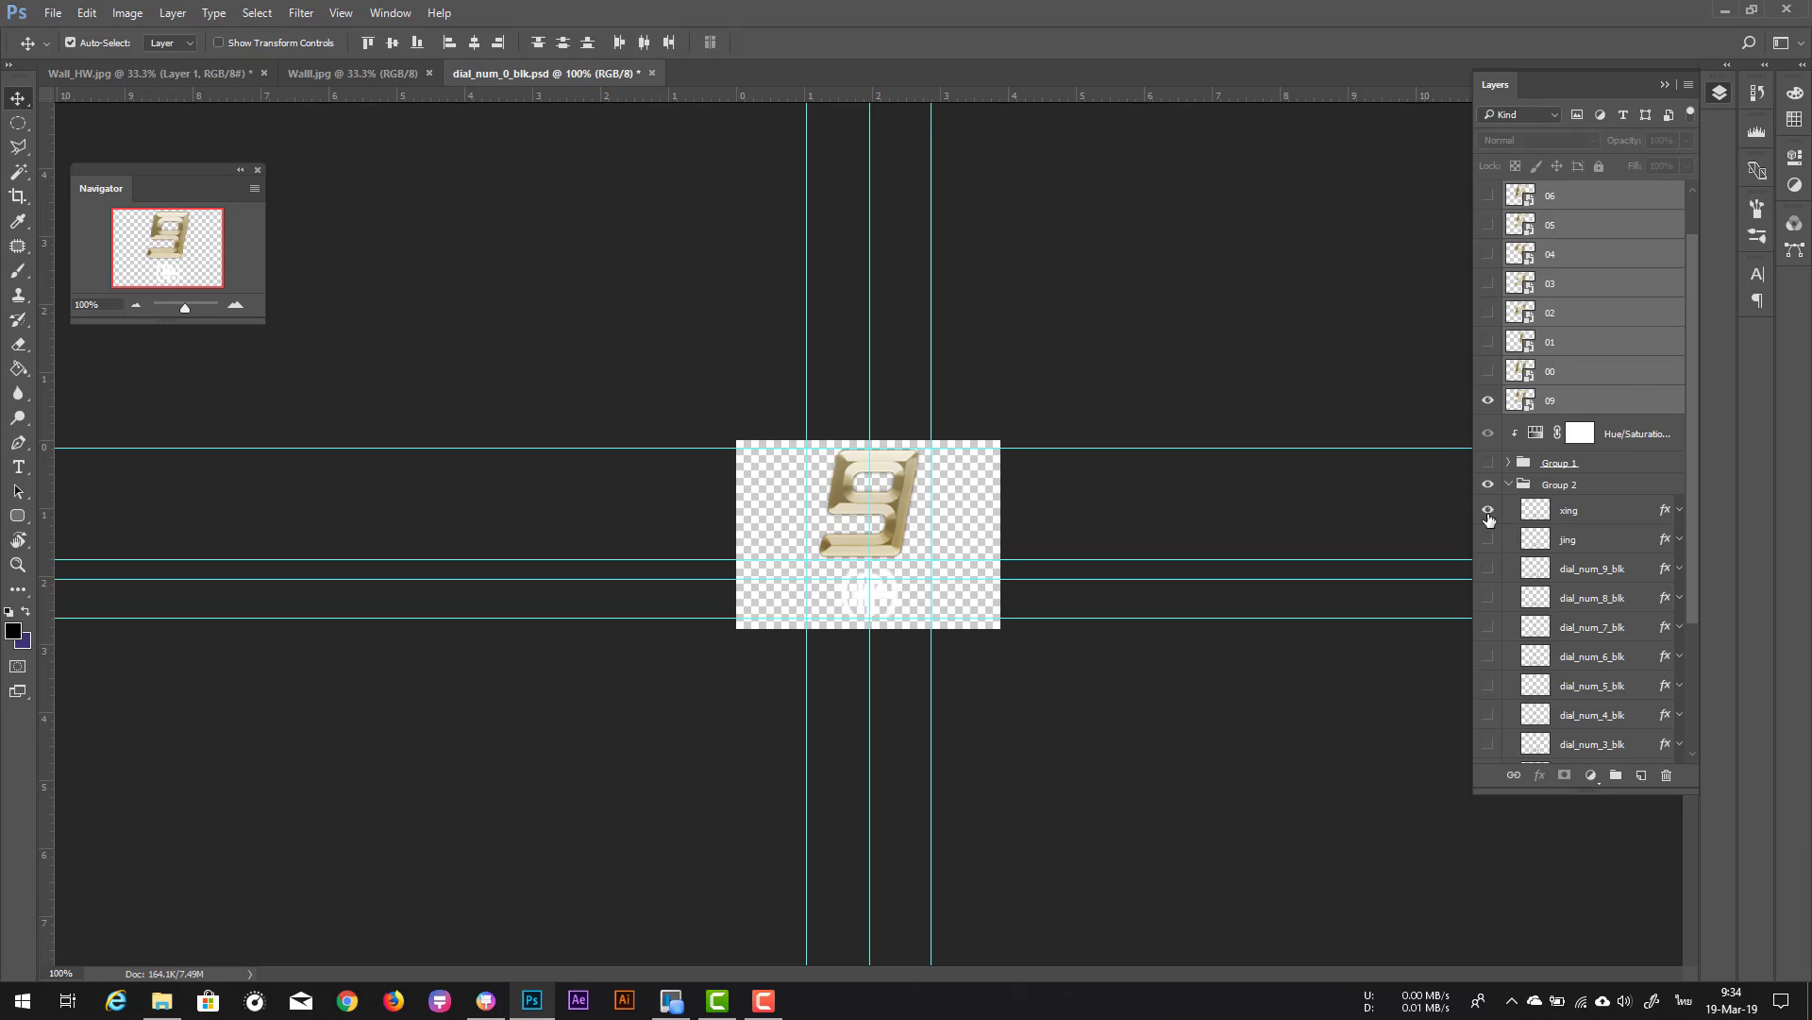
{"action": "left_click", "coordinate": [1488, 514]}
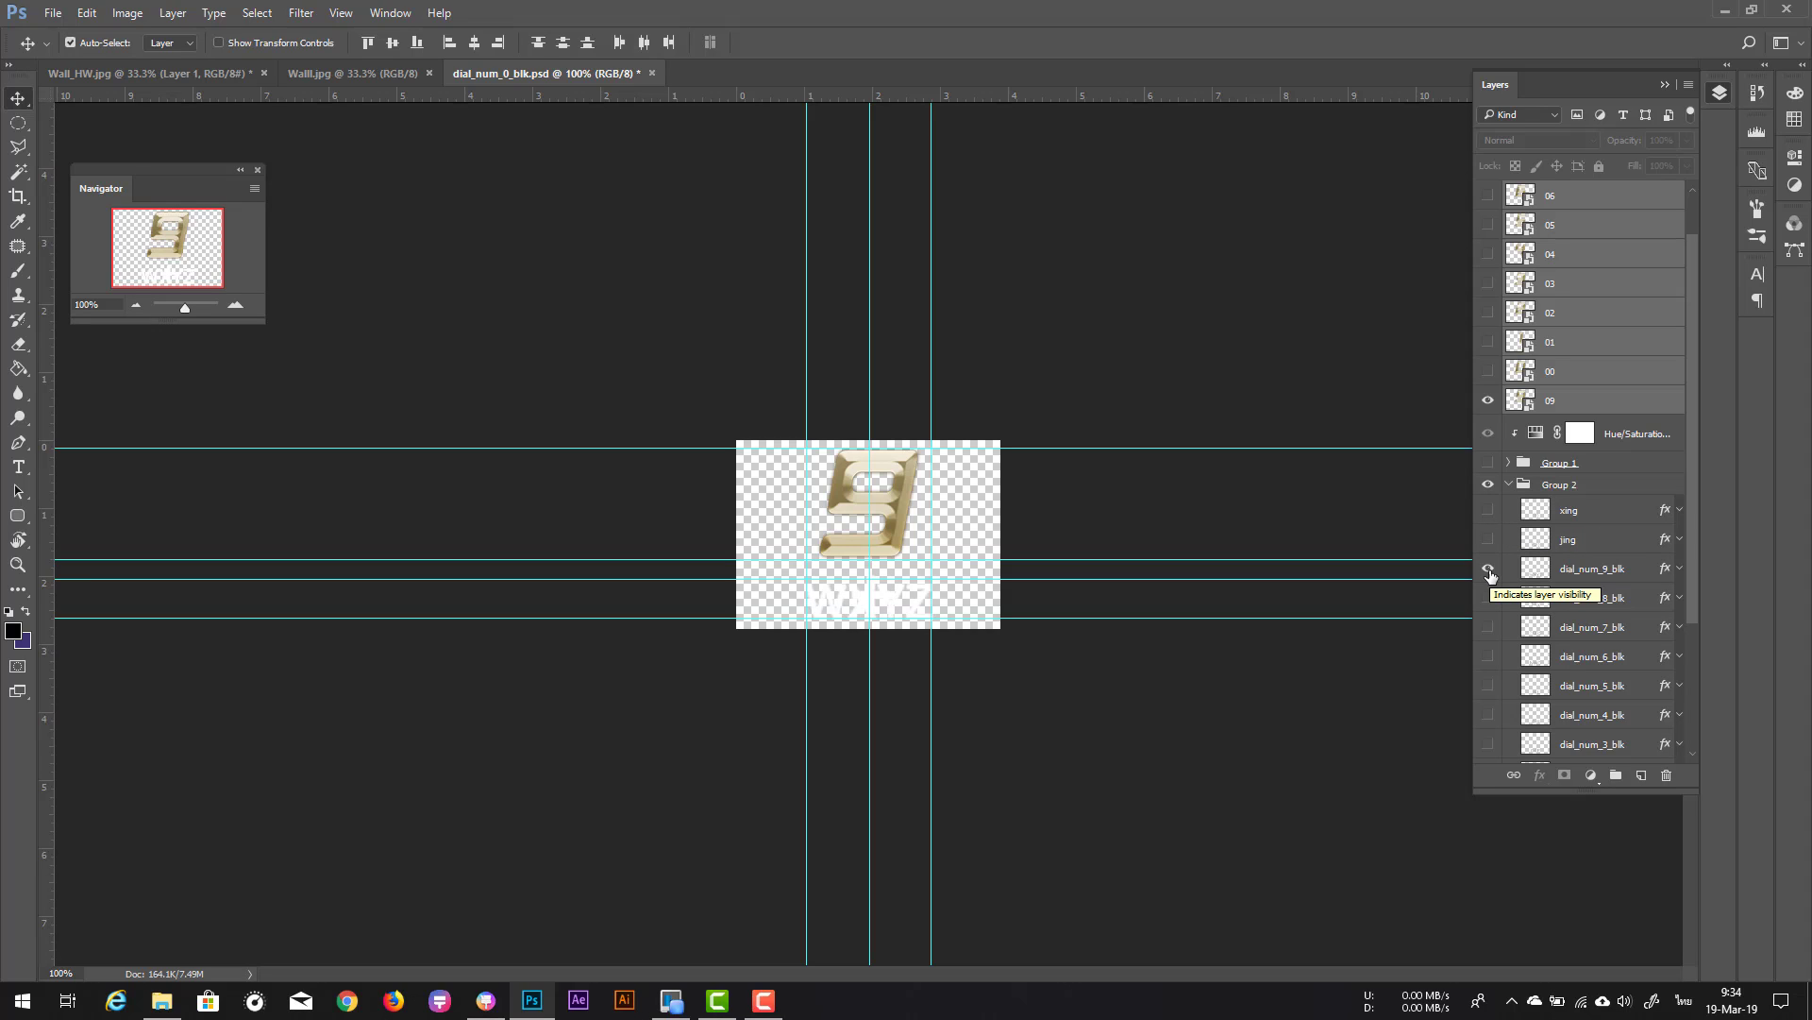
Step: Save the key image as a PNG named 009 in the Red_Iron_Theme folder, accepting the default PNG options
{"action": "left_click", "coordinate": [52, 13]}
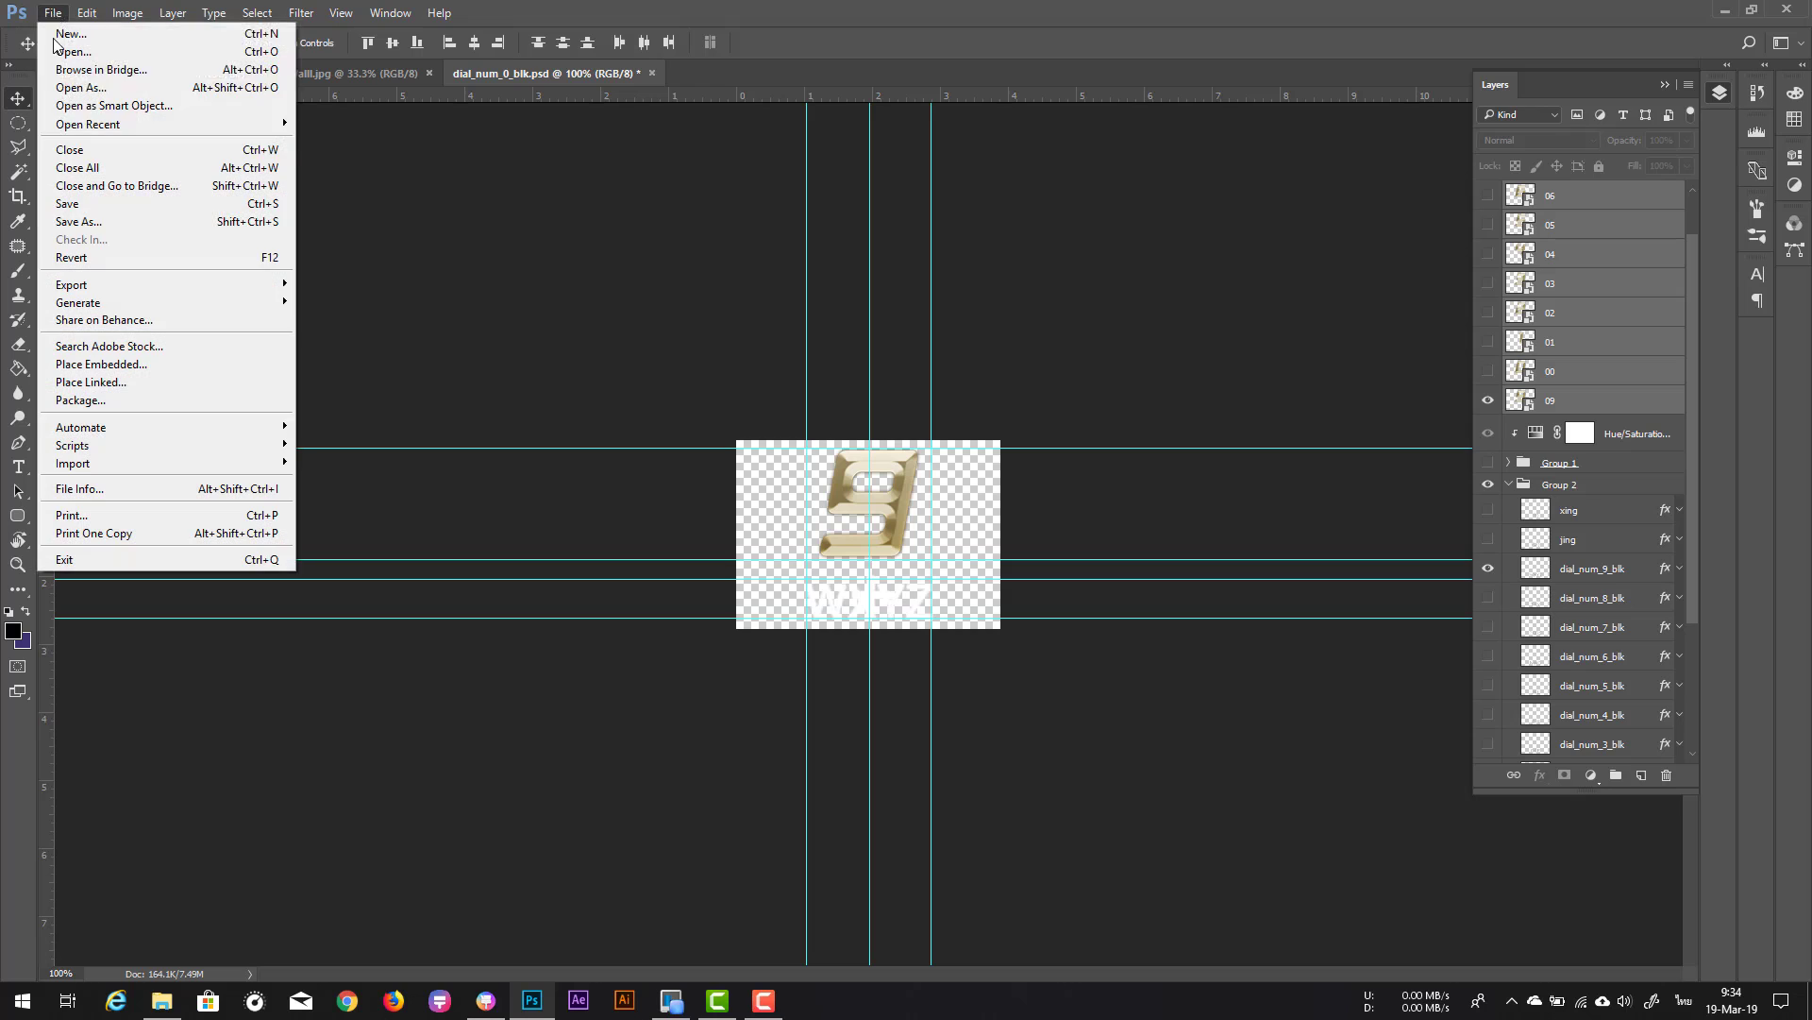
{"action": "left_click", "coordinate": [179, 221]}
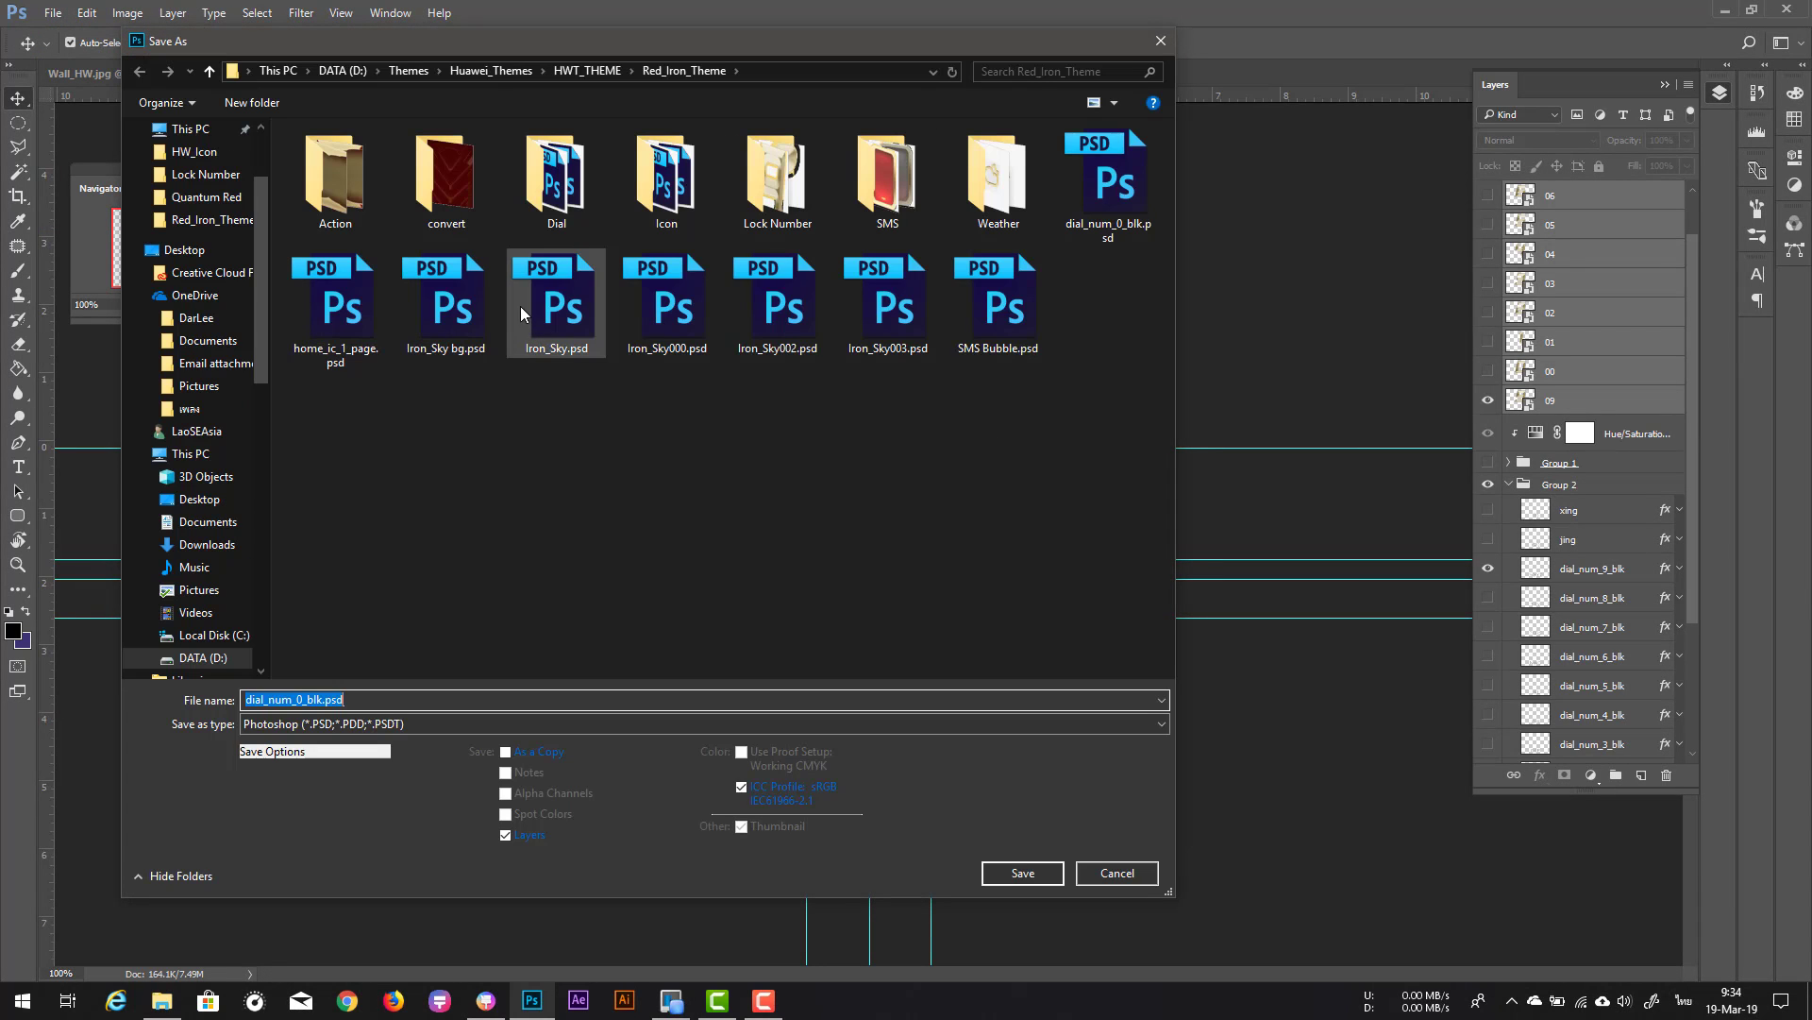
{"action": "type", "text": "009"}
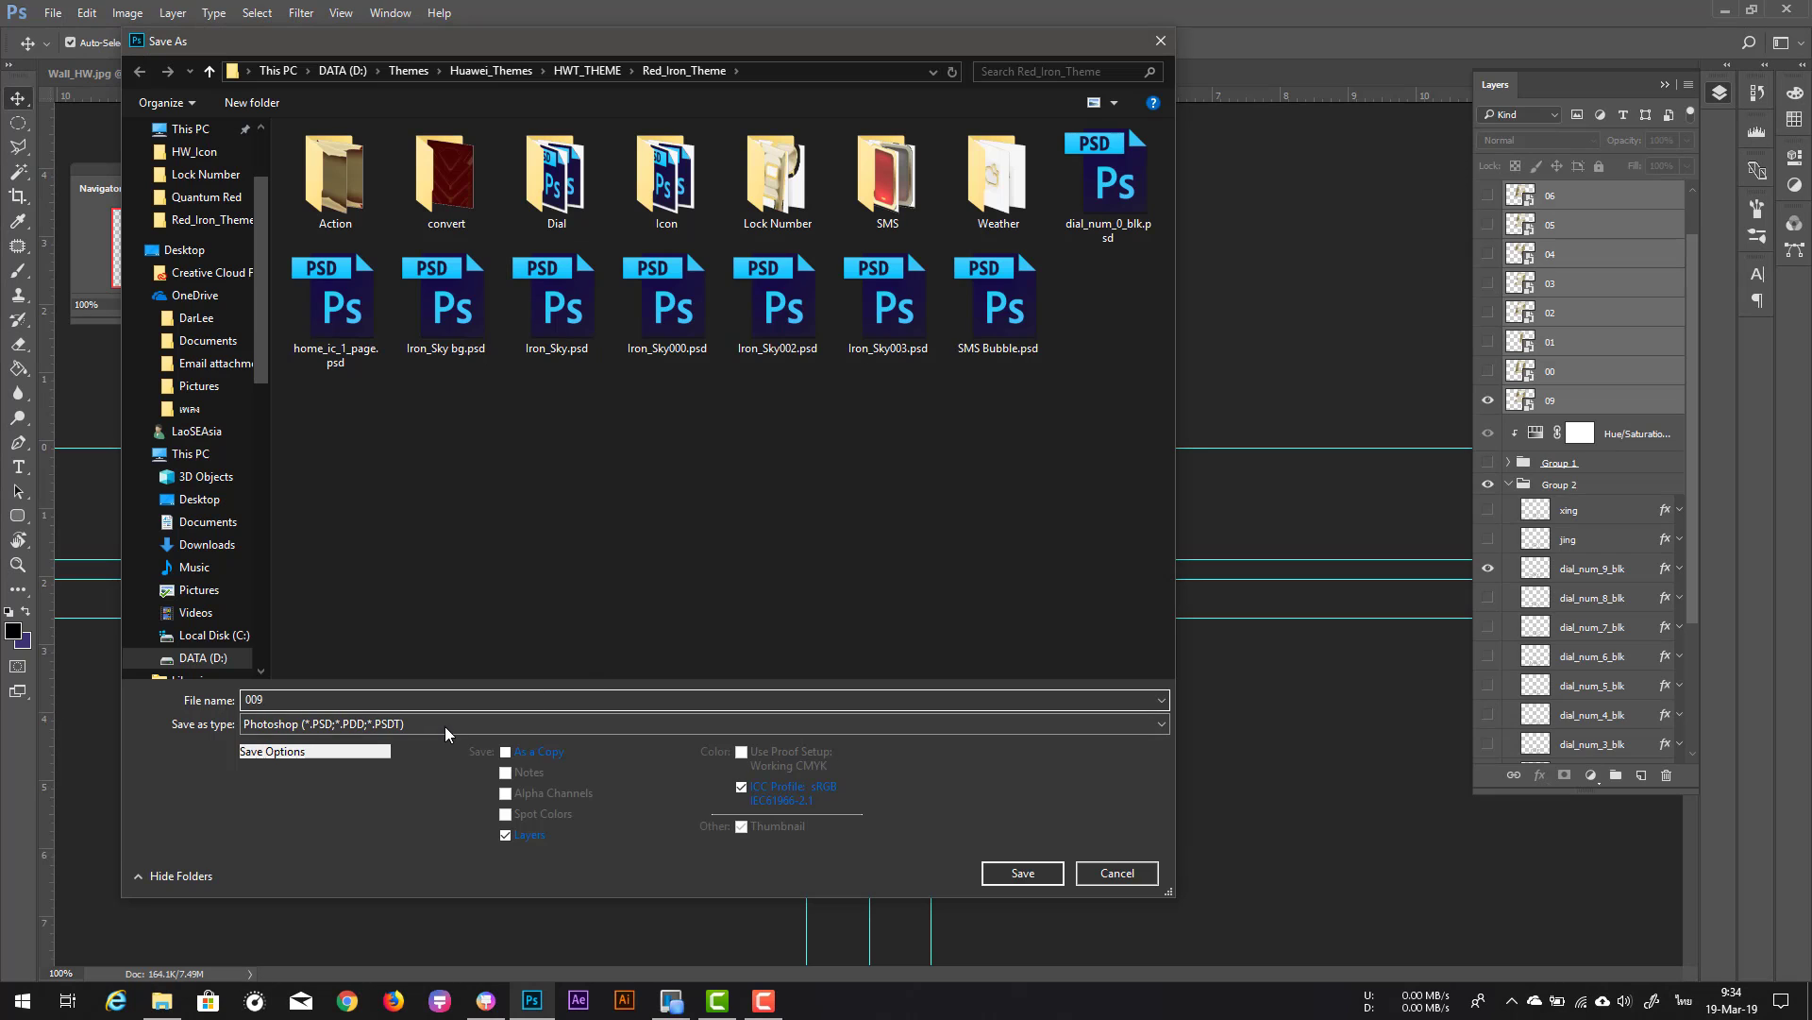
{"action": "left_click", "coordinate": [444, 727]}
{"action": "left_click", "coordinate": [427, 653]}
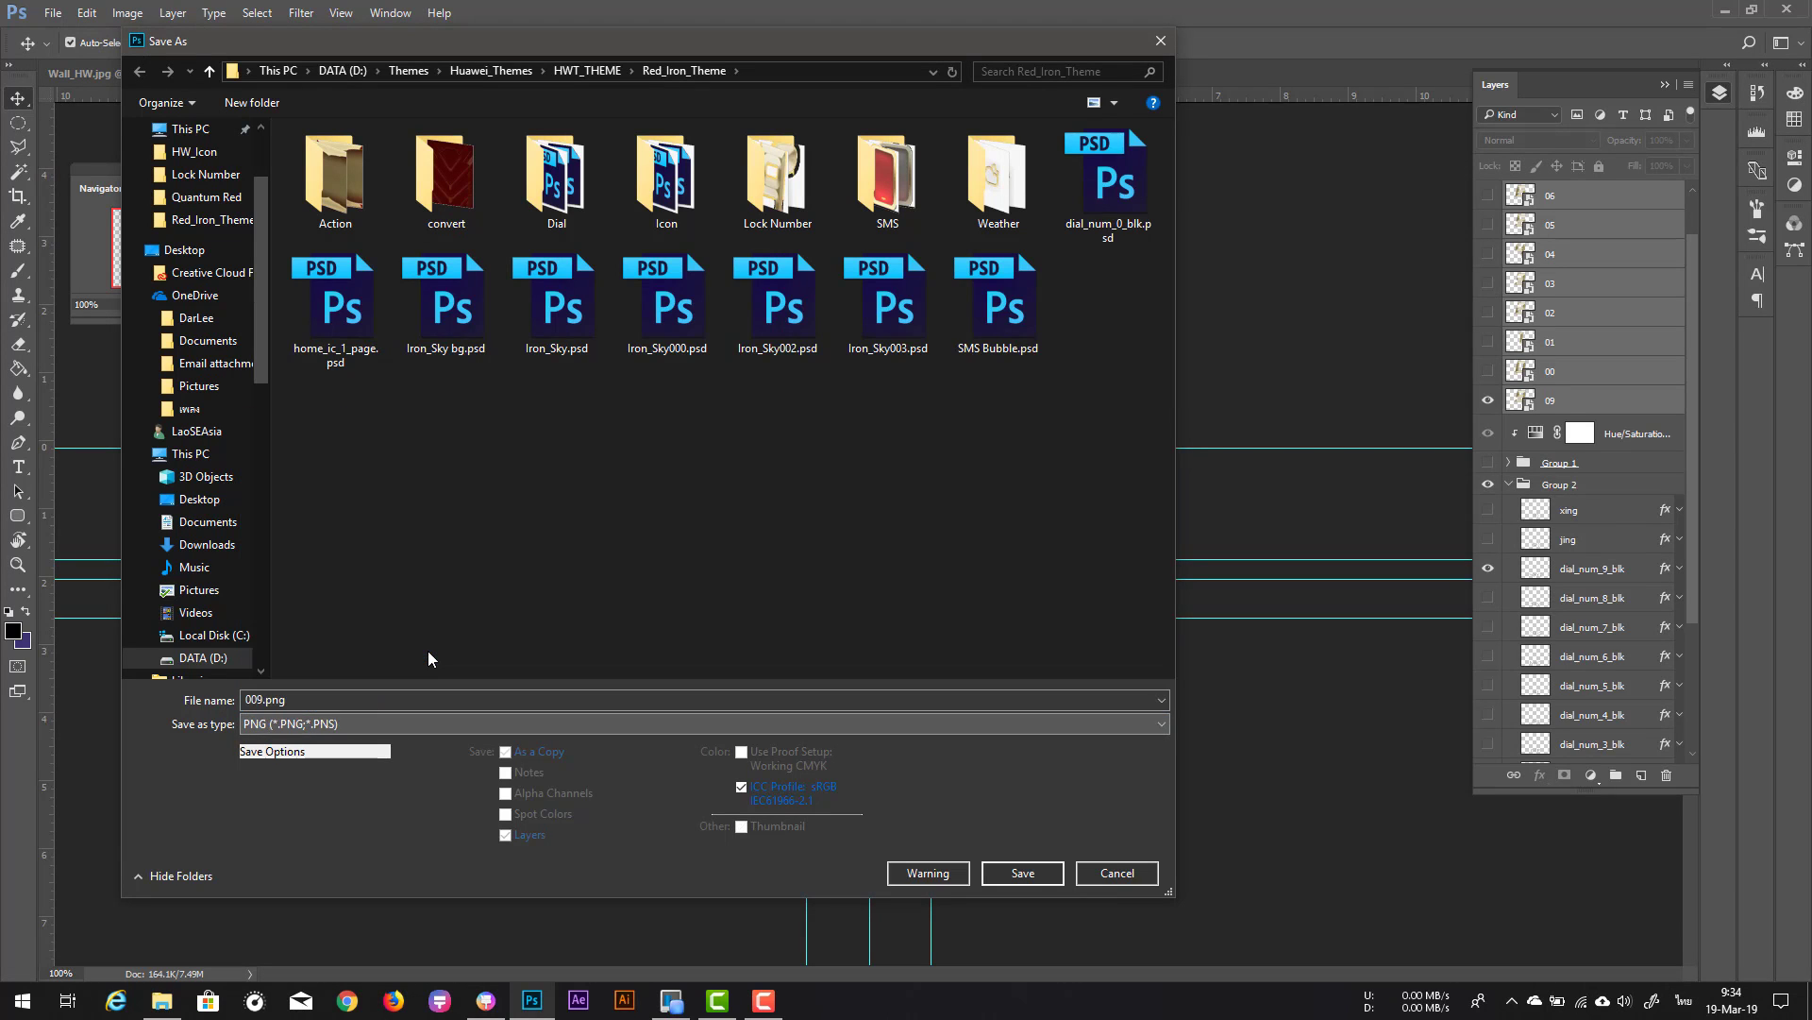
{"action": "left_click", "coordinate": [1039, 875]}
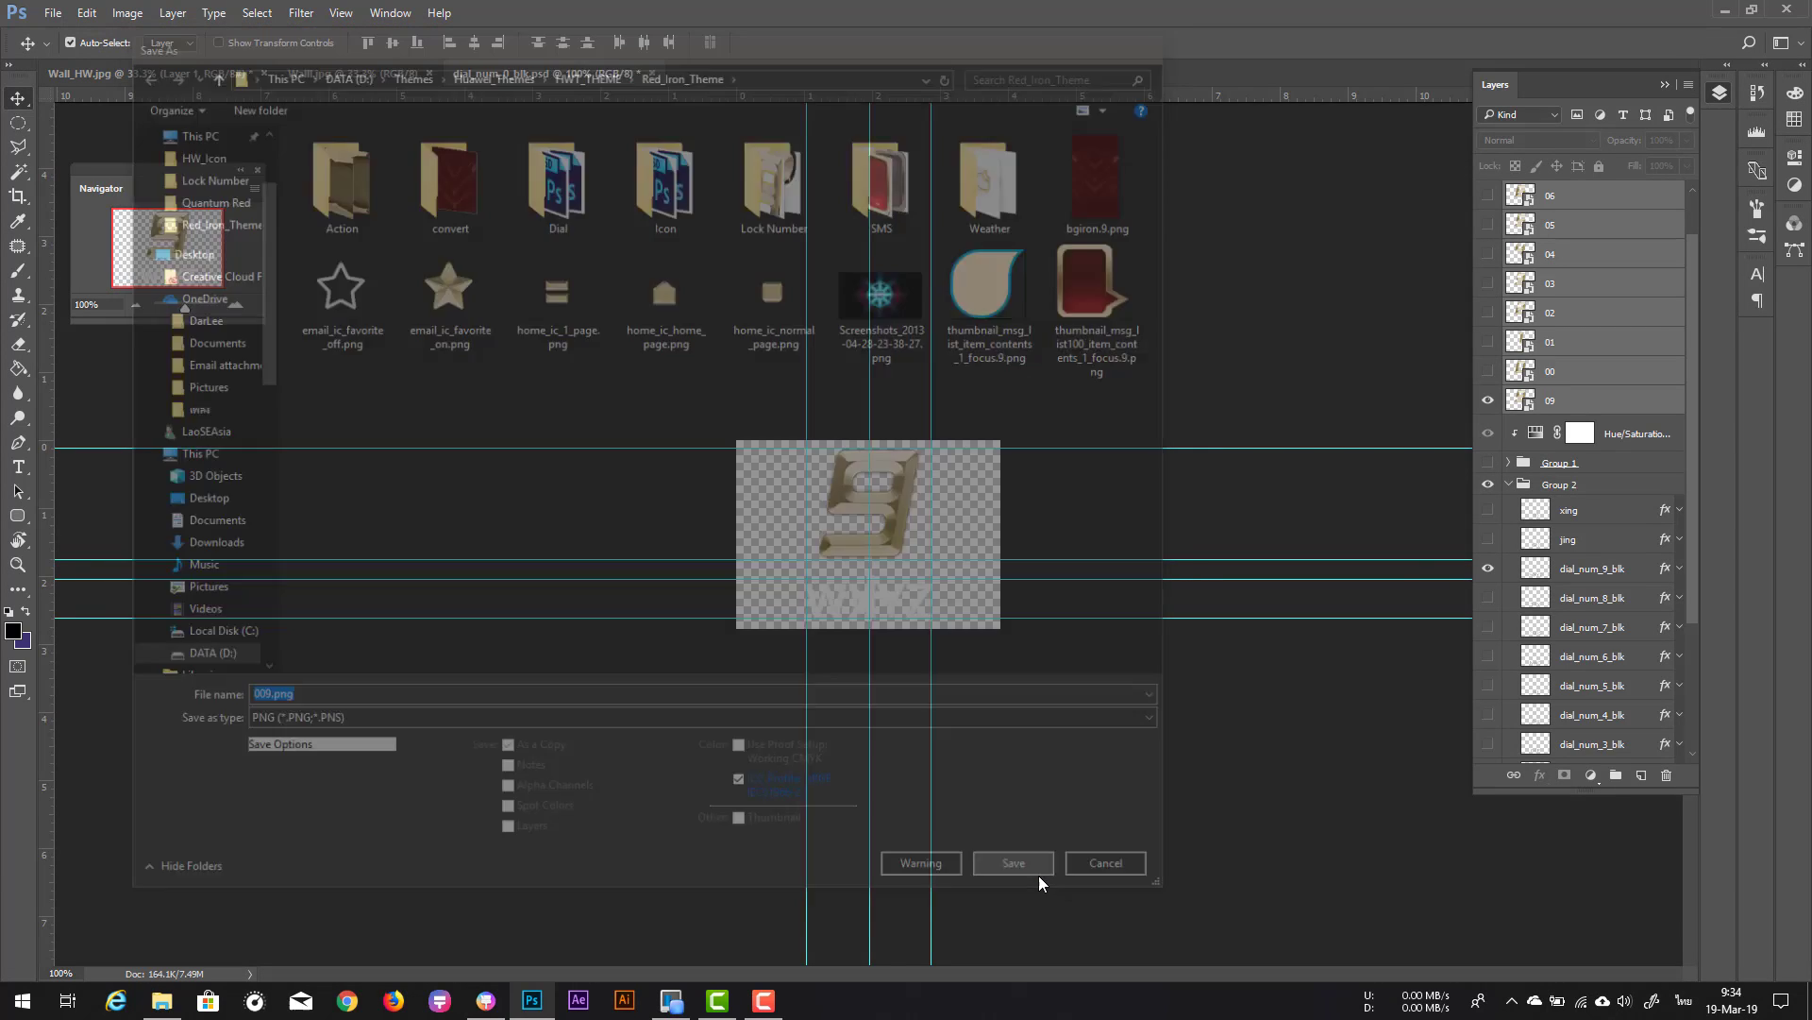
{"action": "left_click", "coordinate": [978, 330]}
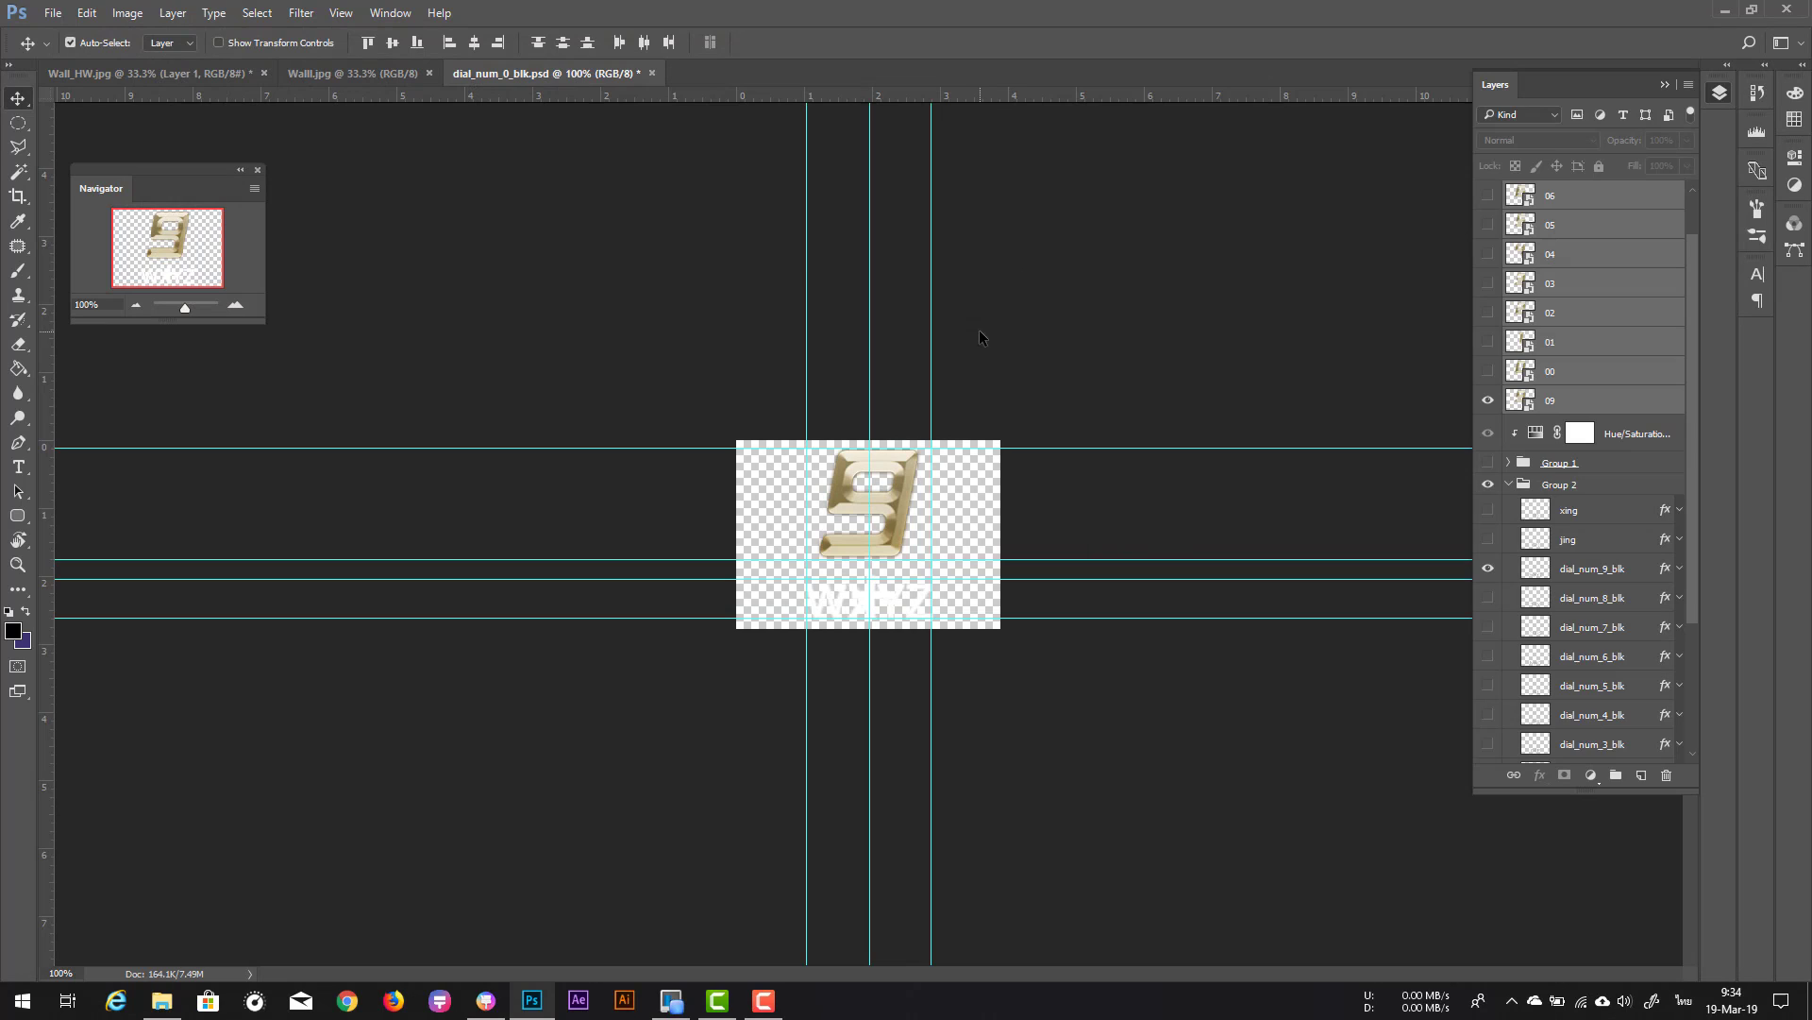
{"action": "left_click", "coordinate": [1488, 400]}
{"action": "left_click", "coordinate": [1487, 371]}
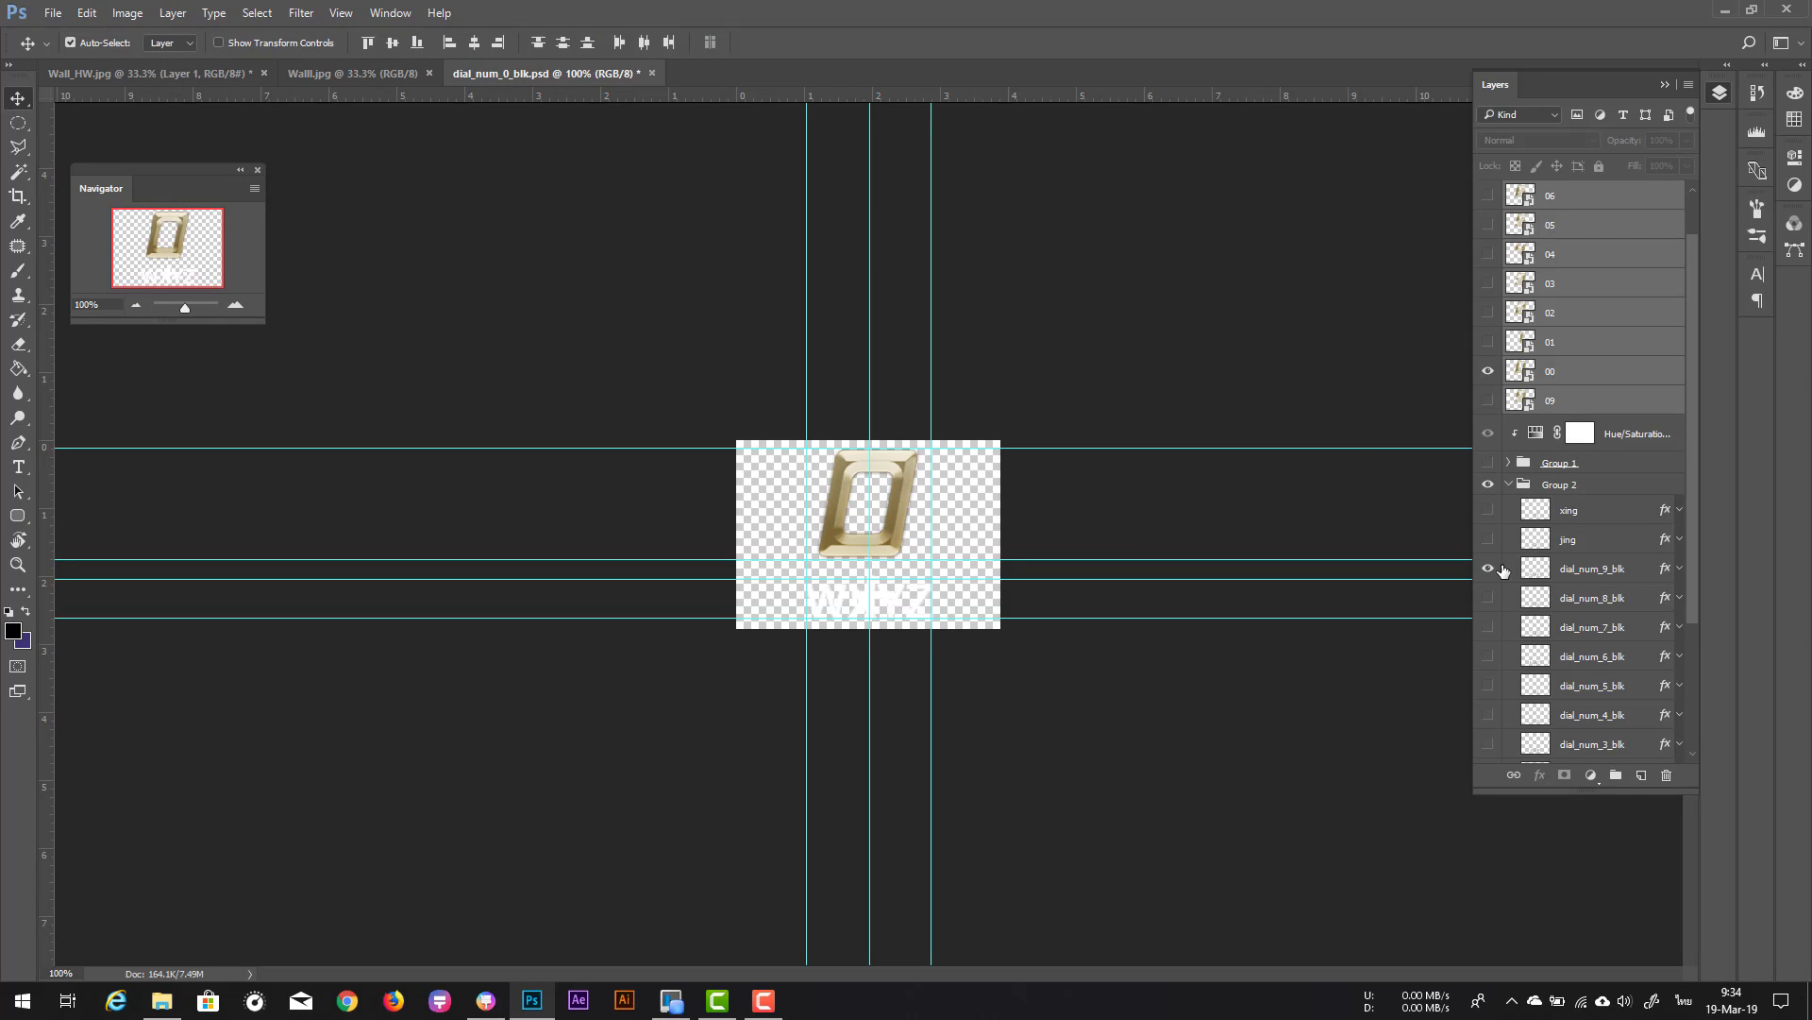
{"action": "left_click", "coordinate": [1495, 568]}
{"action": "scroll", "coordinate": [1497, 575], "scroll_direction": "down", "scroll_amount": 2}
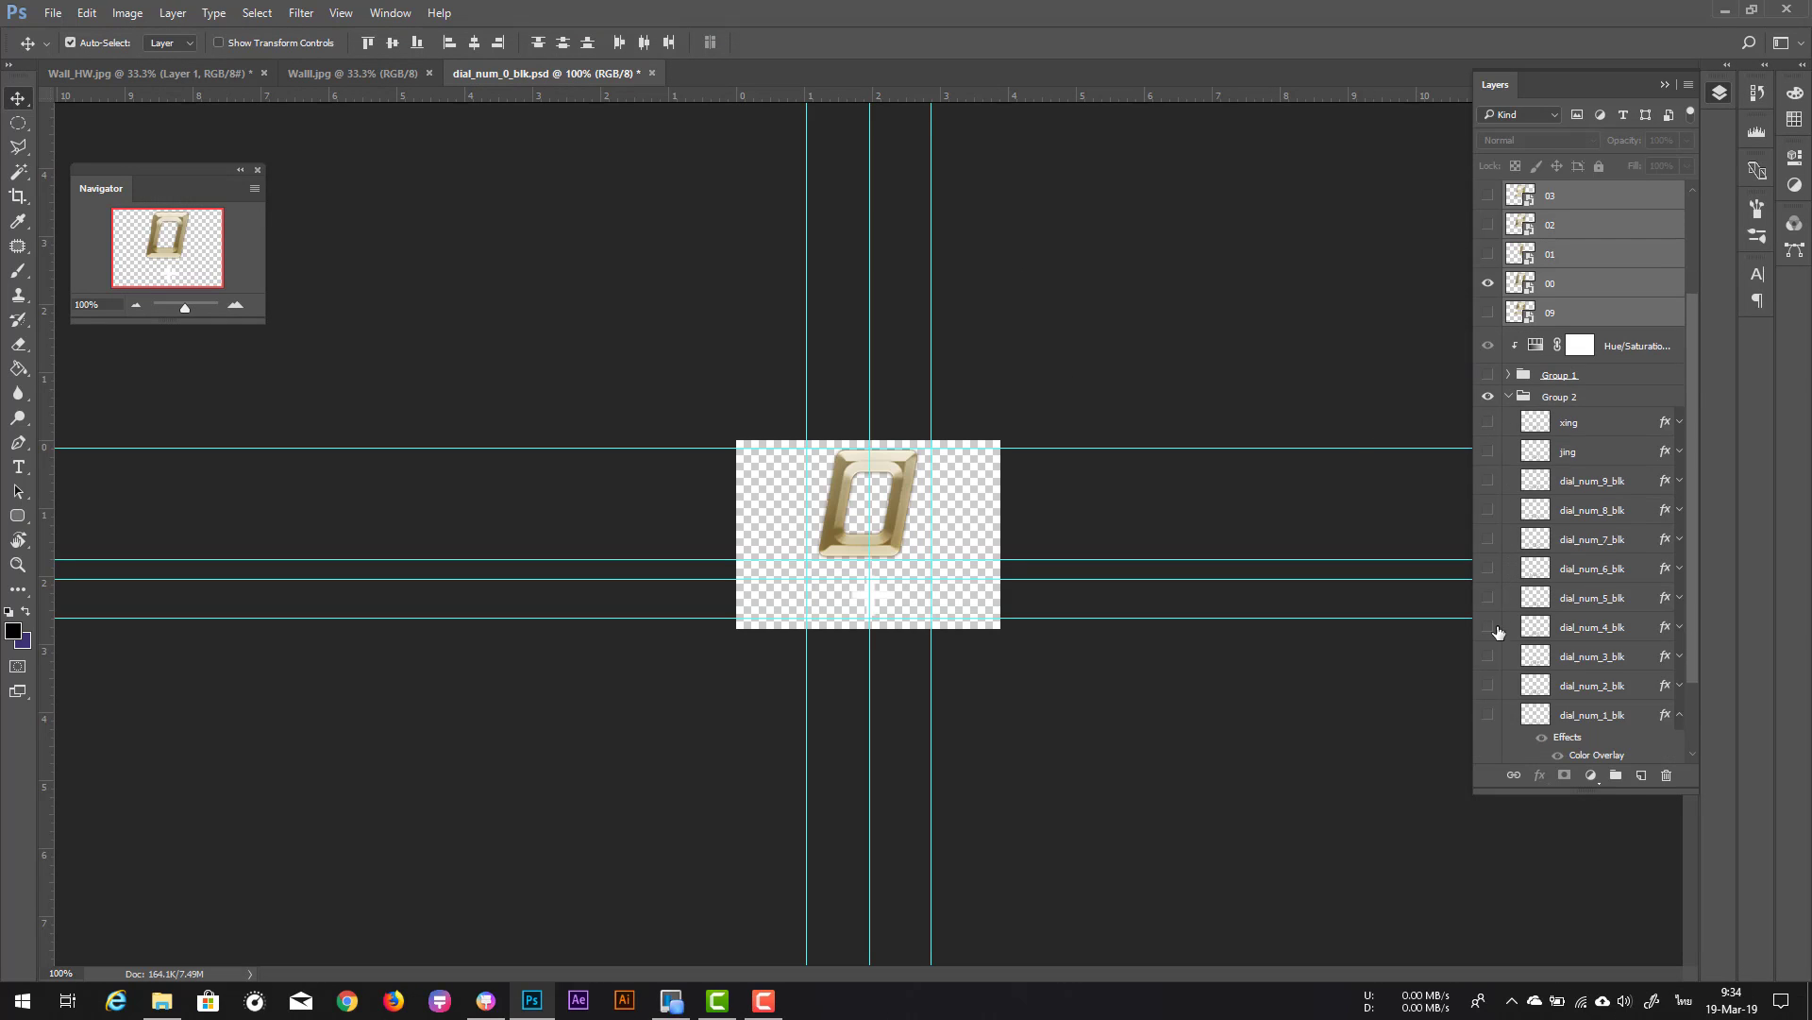
{"action": "scroll", "coordinate": [1499, 661], "scroll_direction": "down", "scroll_amount": 1}
{"action": "scroll", "coordinate": [1499, 664], "scroll_direction": "down", "scroll_amount": 1}
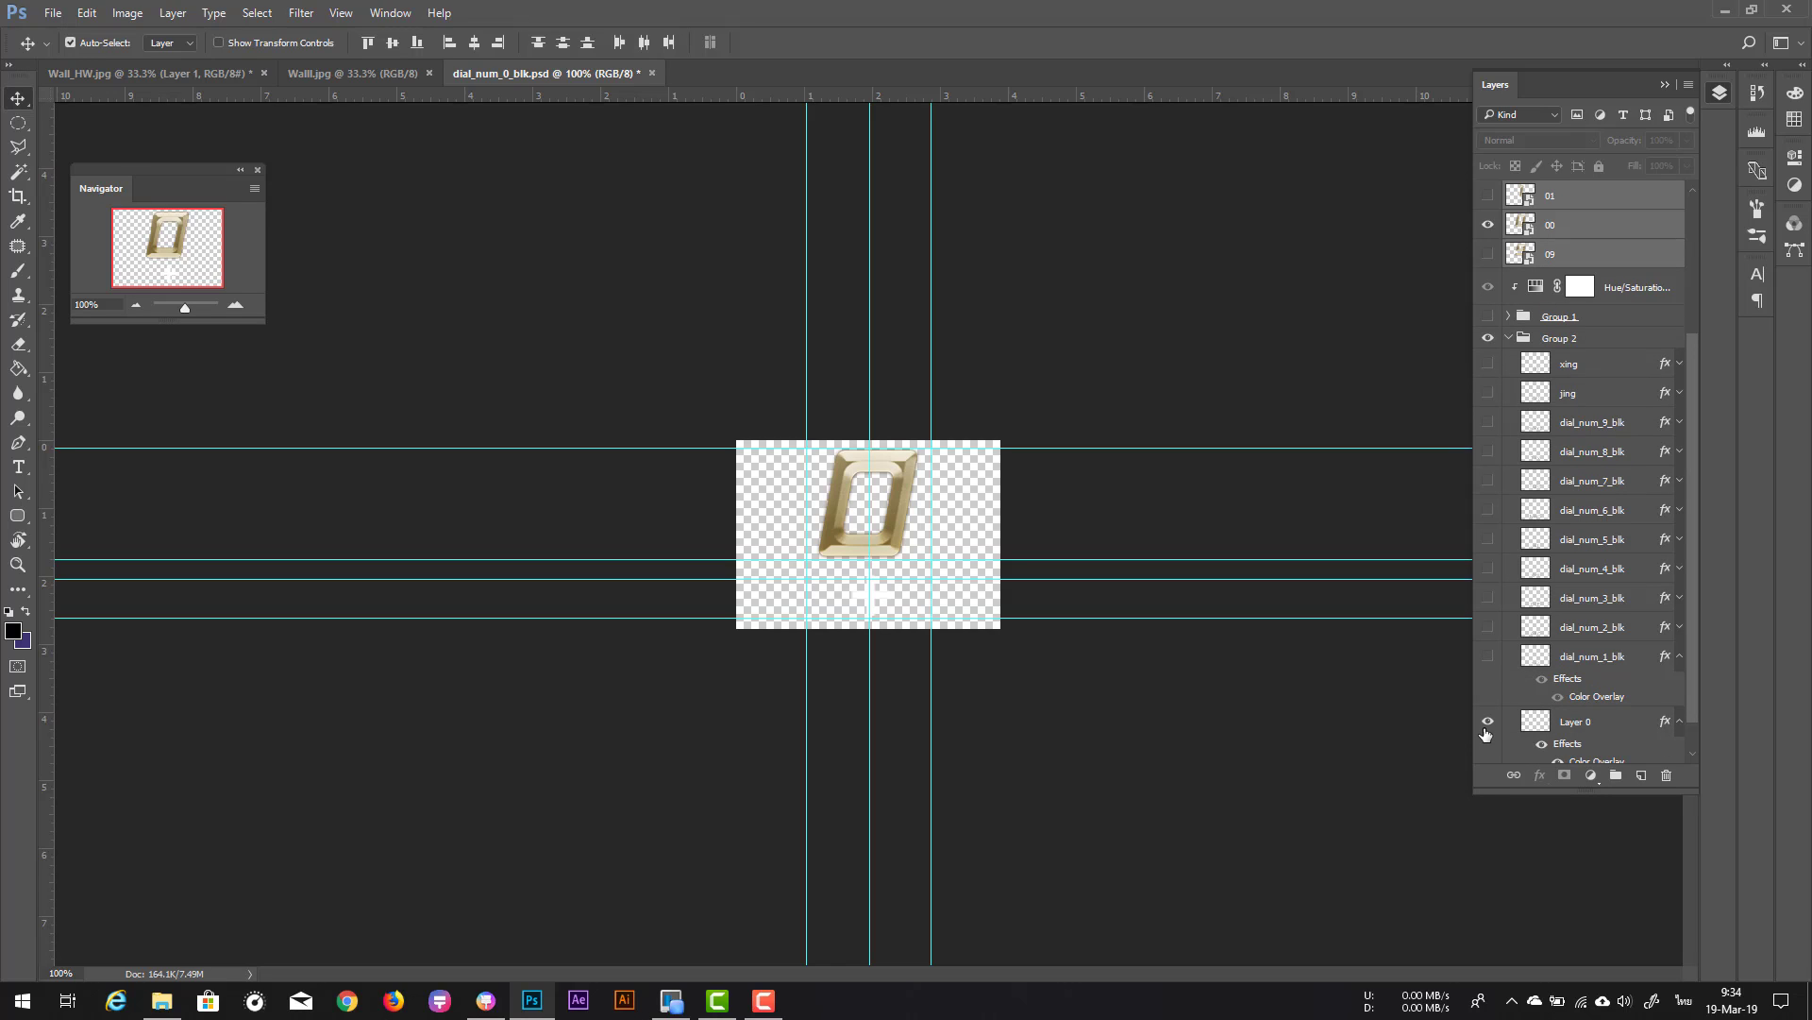
{"action": "scroll", "coordinate": [1488, 725], "scroll_direction": "up", "scroll_amount": 4}
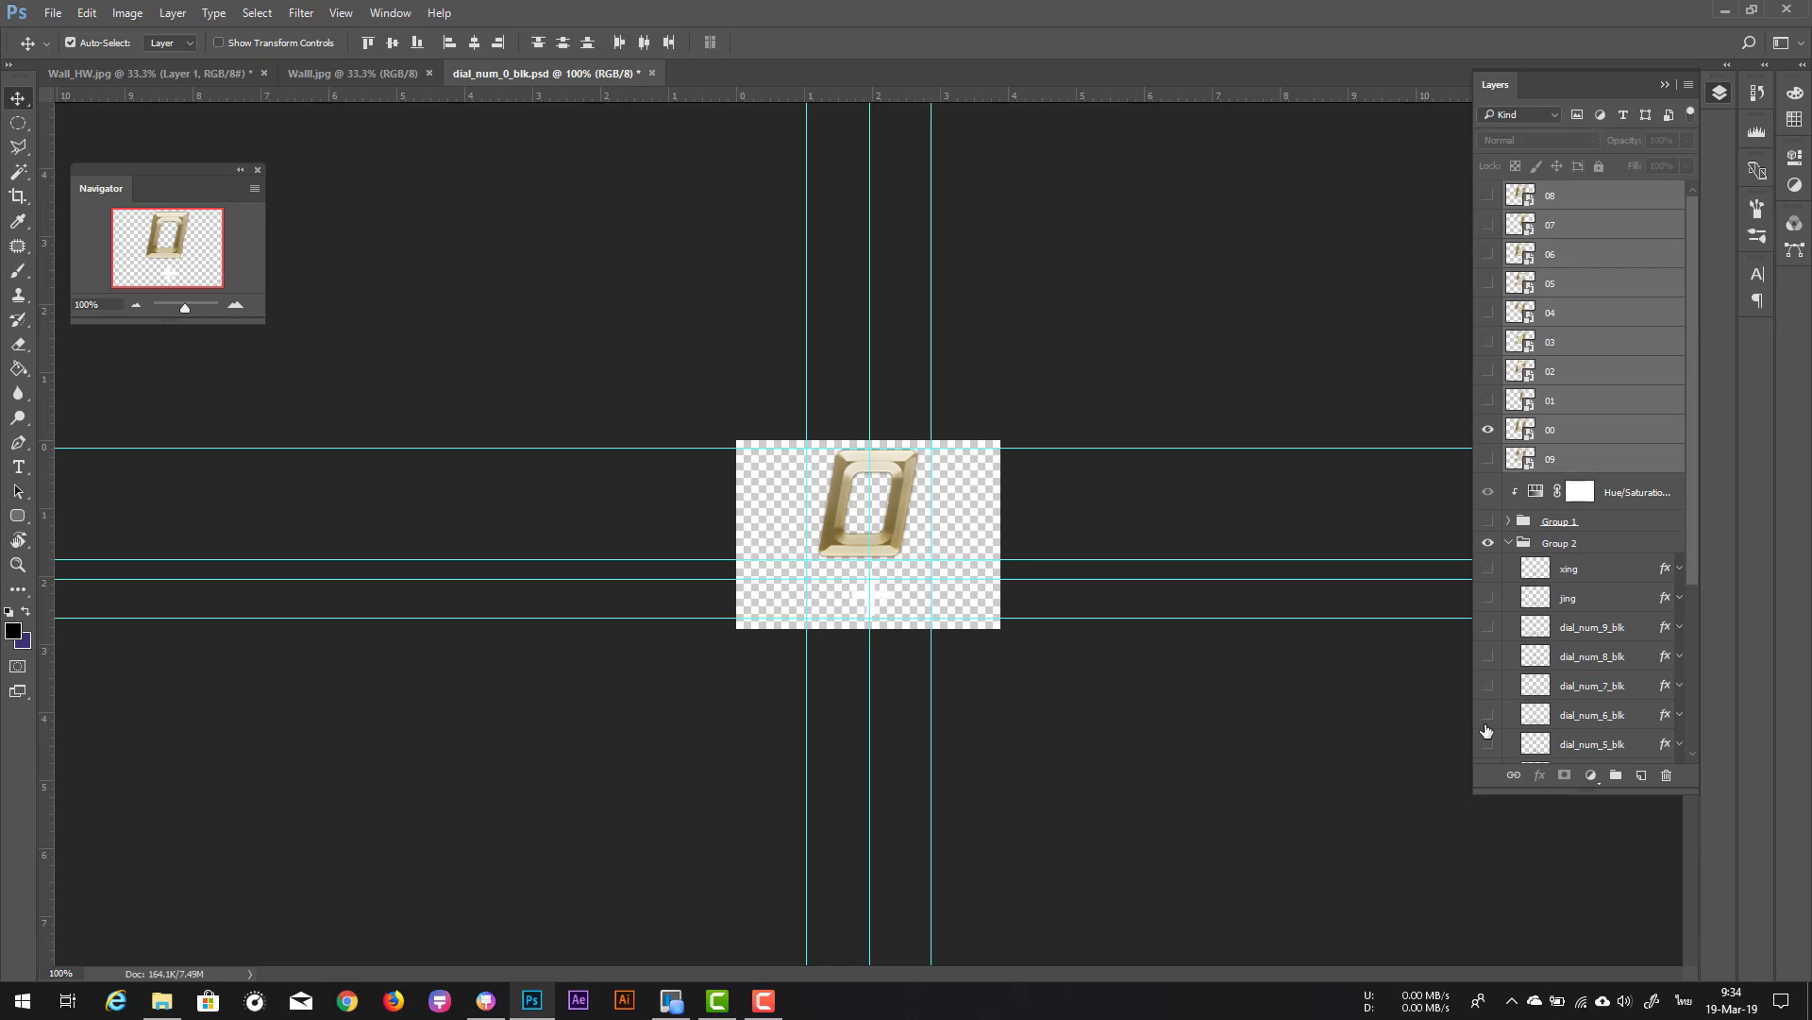
{"action": "left_click", "coordinate": [1488, 430]}
{"action": "left_click", "coordinate": [1489, 459]}
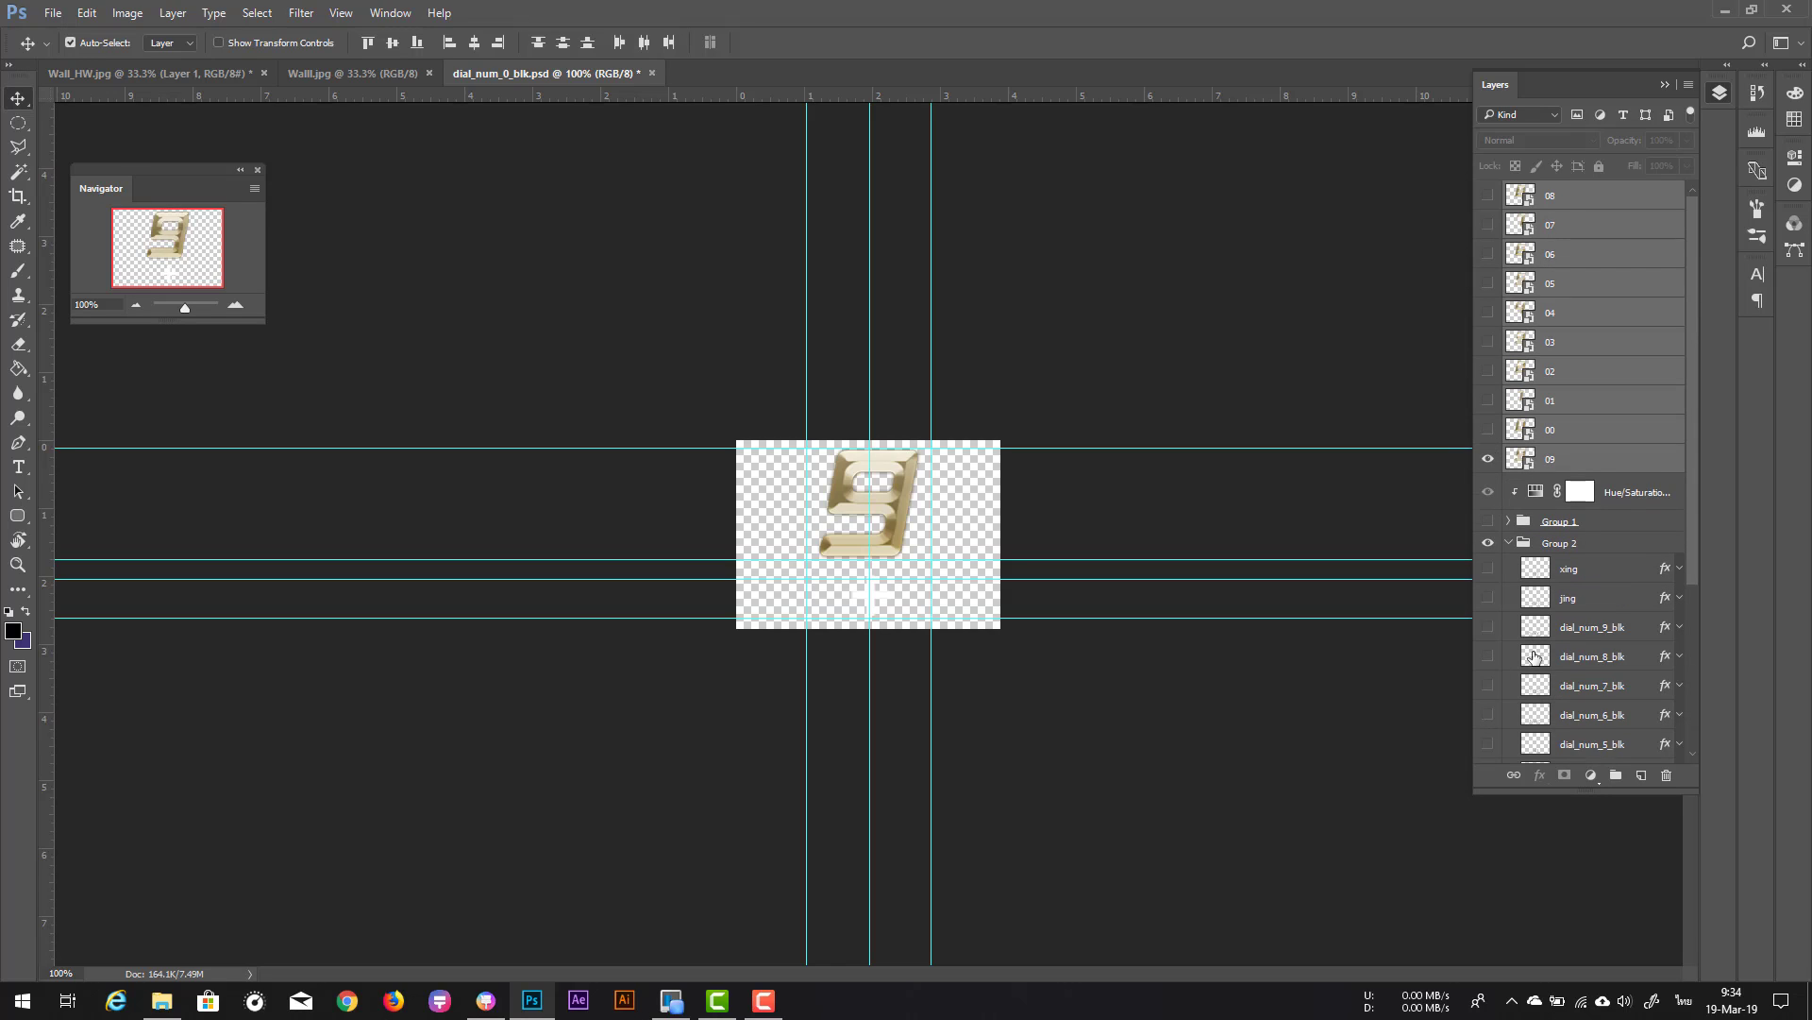
Step: Hide Layer 0, collapse the effects of dial_num_1_blk and Layer 0, and show the dial_num_9_blk letters
{"action": "scroll", "coordinate": [1491, 510], "scroll_direction": "down", "scroll_amount": 4}
{"action": "left_click", "coordinate": [1489, 693]}
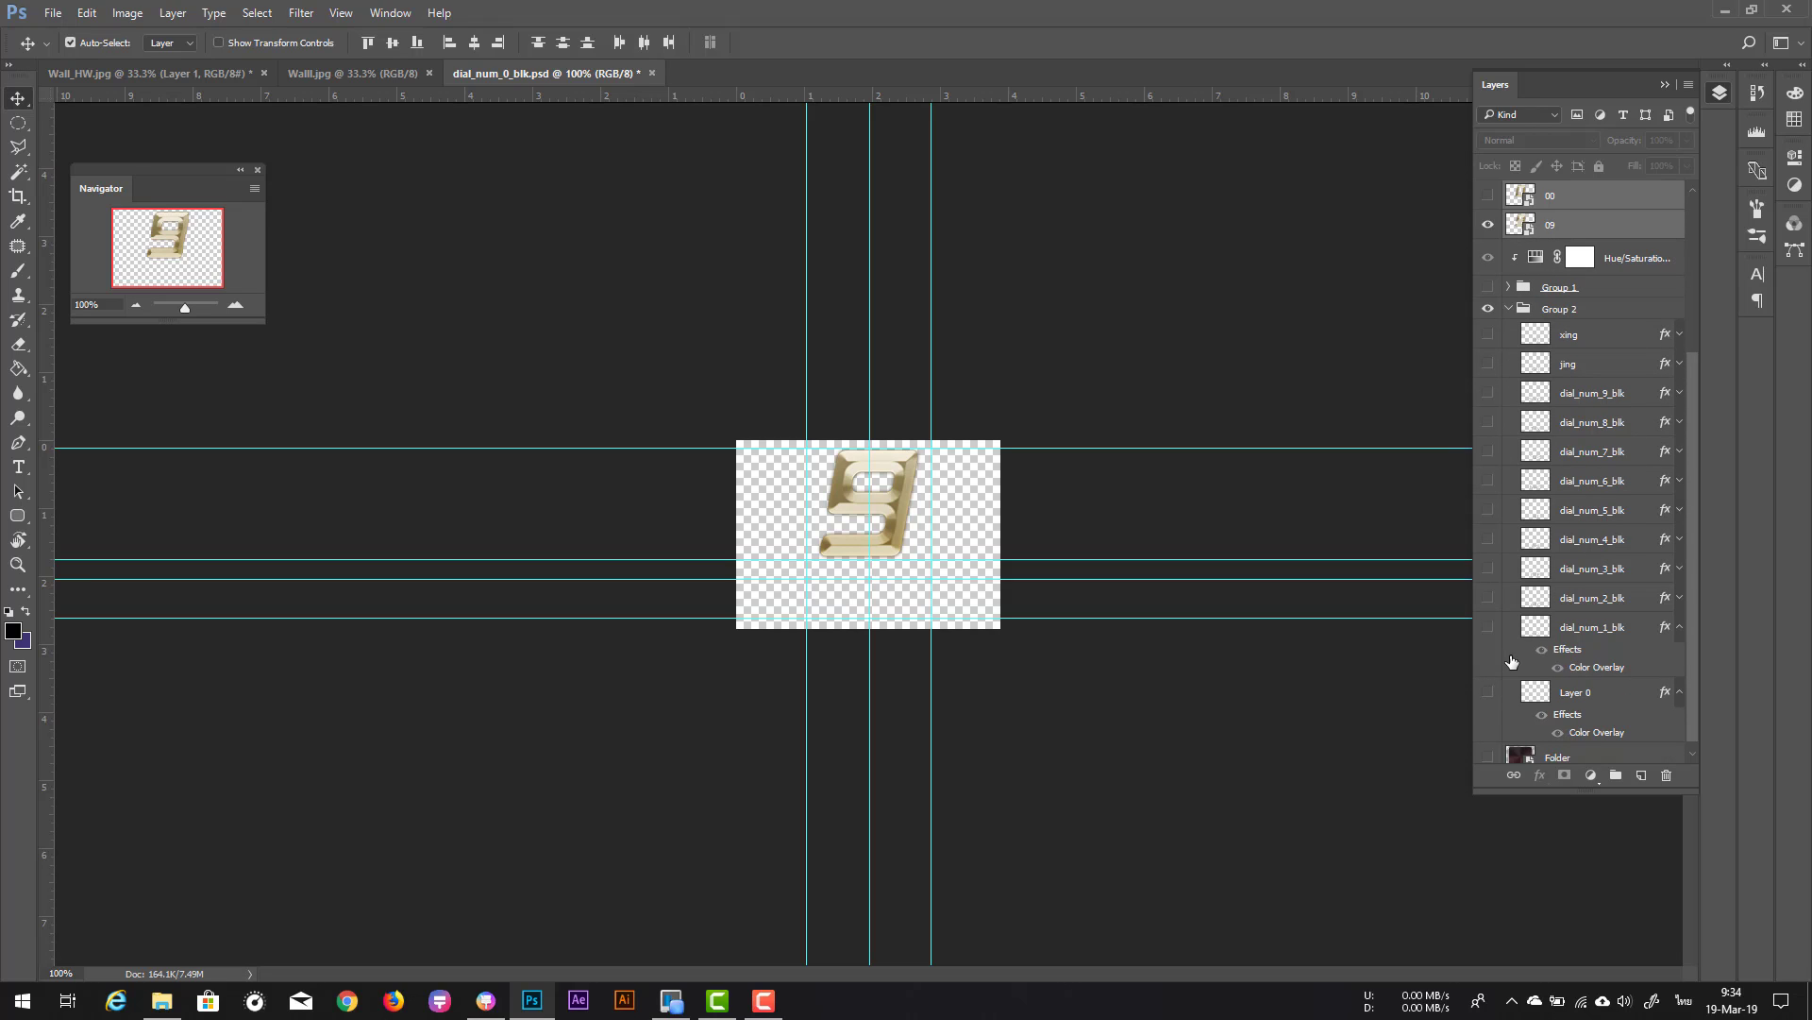
{"action": "left_click", "coordinate": [1681, 642]}
{"action": "left_click", "coordinate": [1680, 692]}
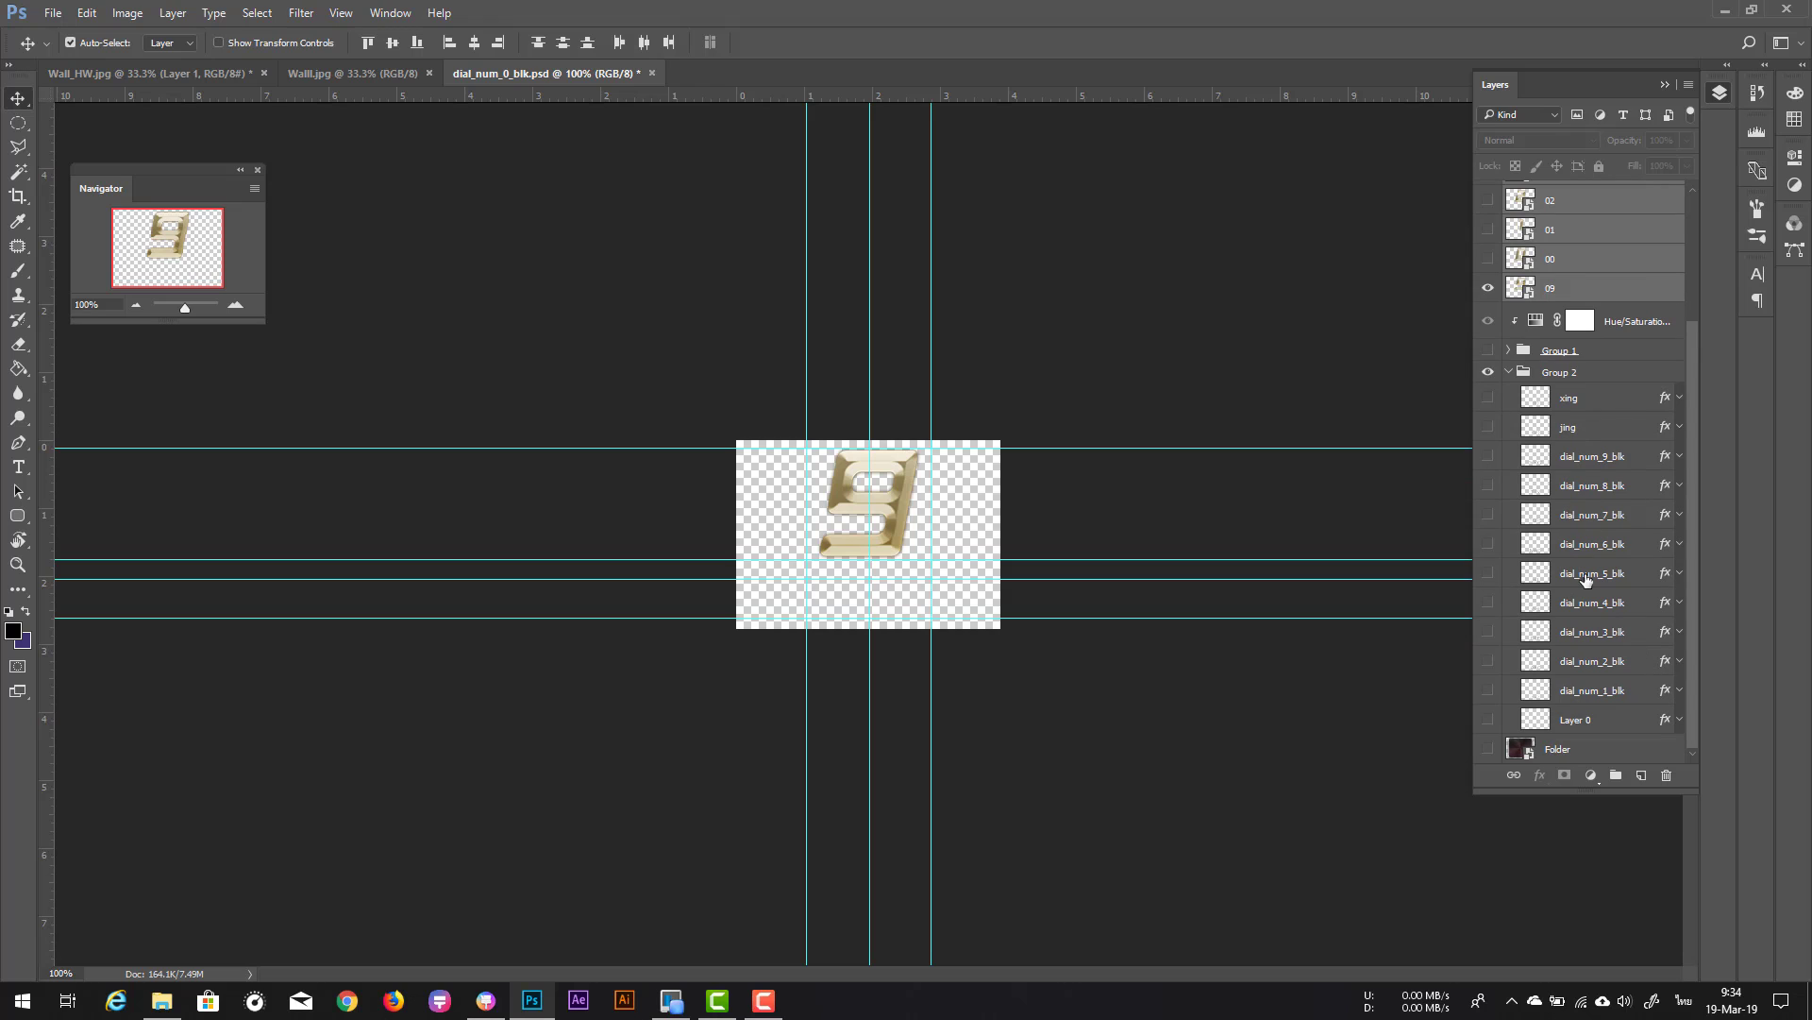
{"action": "left_click", "coordinate": [1488, 458]}
Step: Save the corrected 9 key as a PNG over the existing 009.png, accepting the default PNG options
{"action": "key", "text": "ctrl+shift+s"}
{"action": "left_click", "coordinate": [517, 723]}
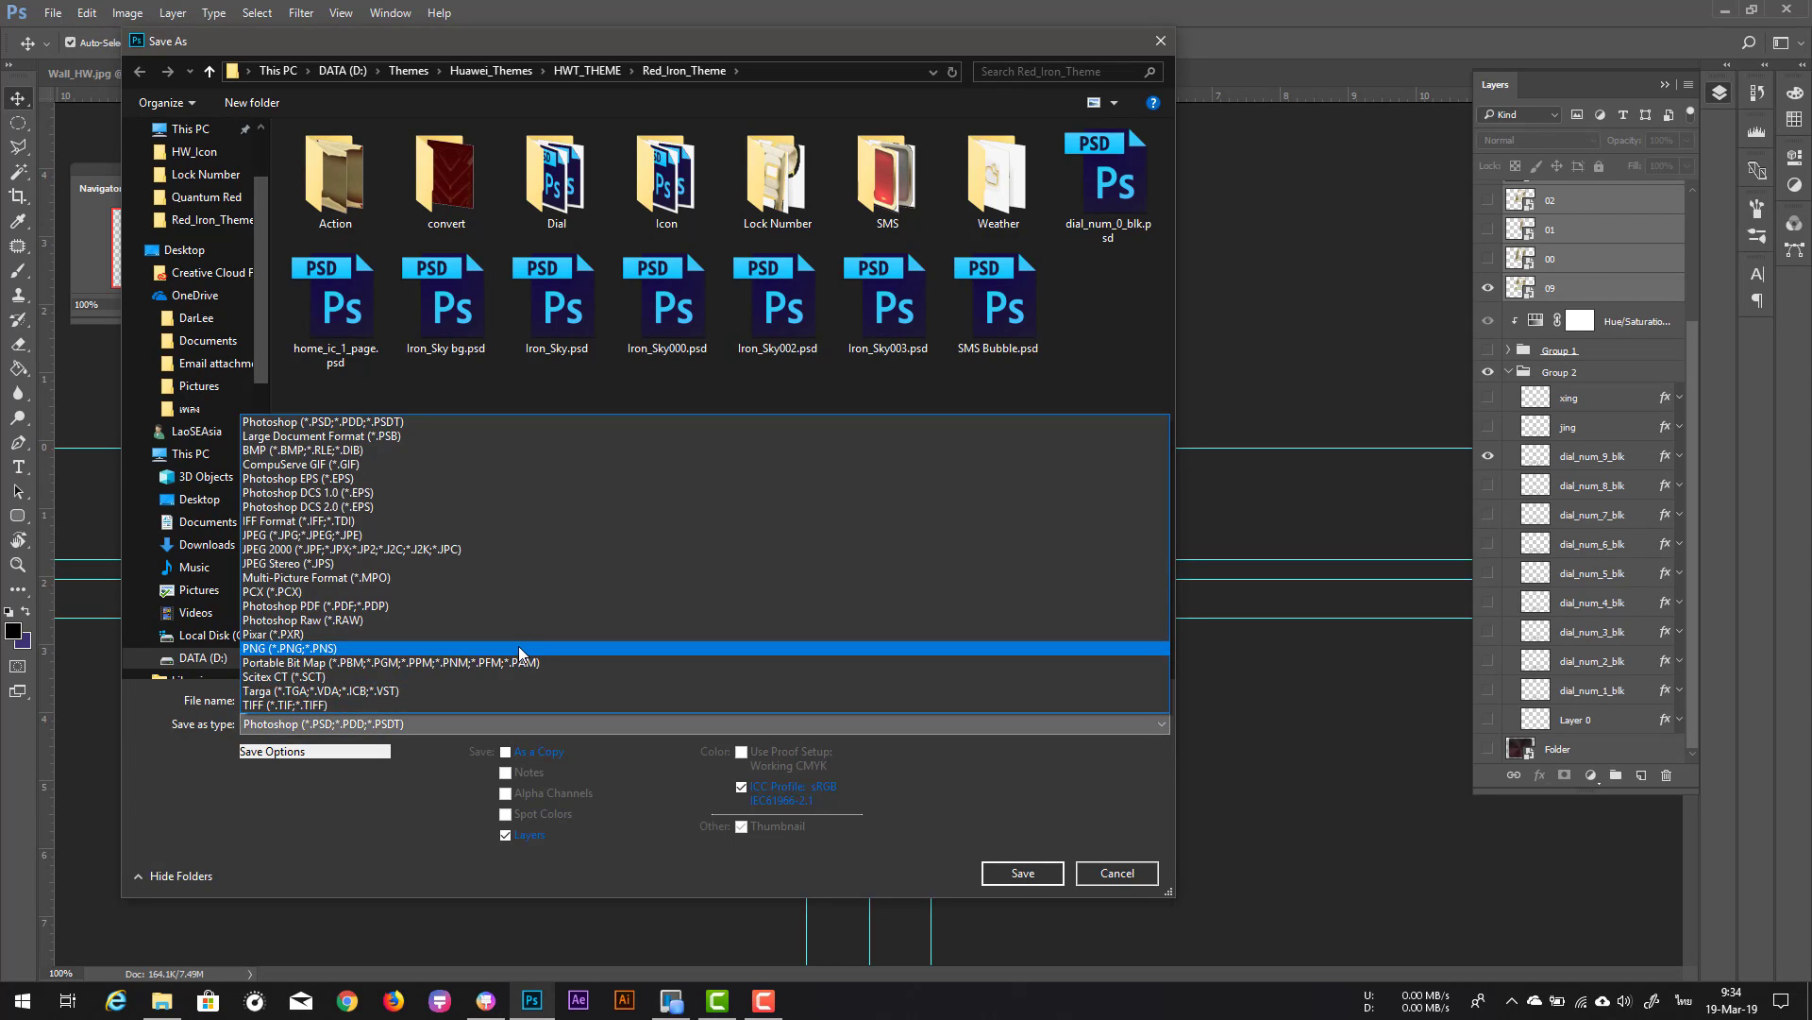
{"action": "left_click", "coordinate": [518, 648]}
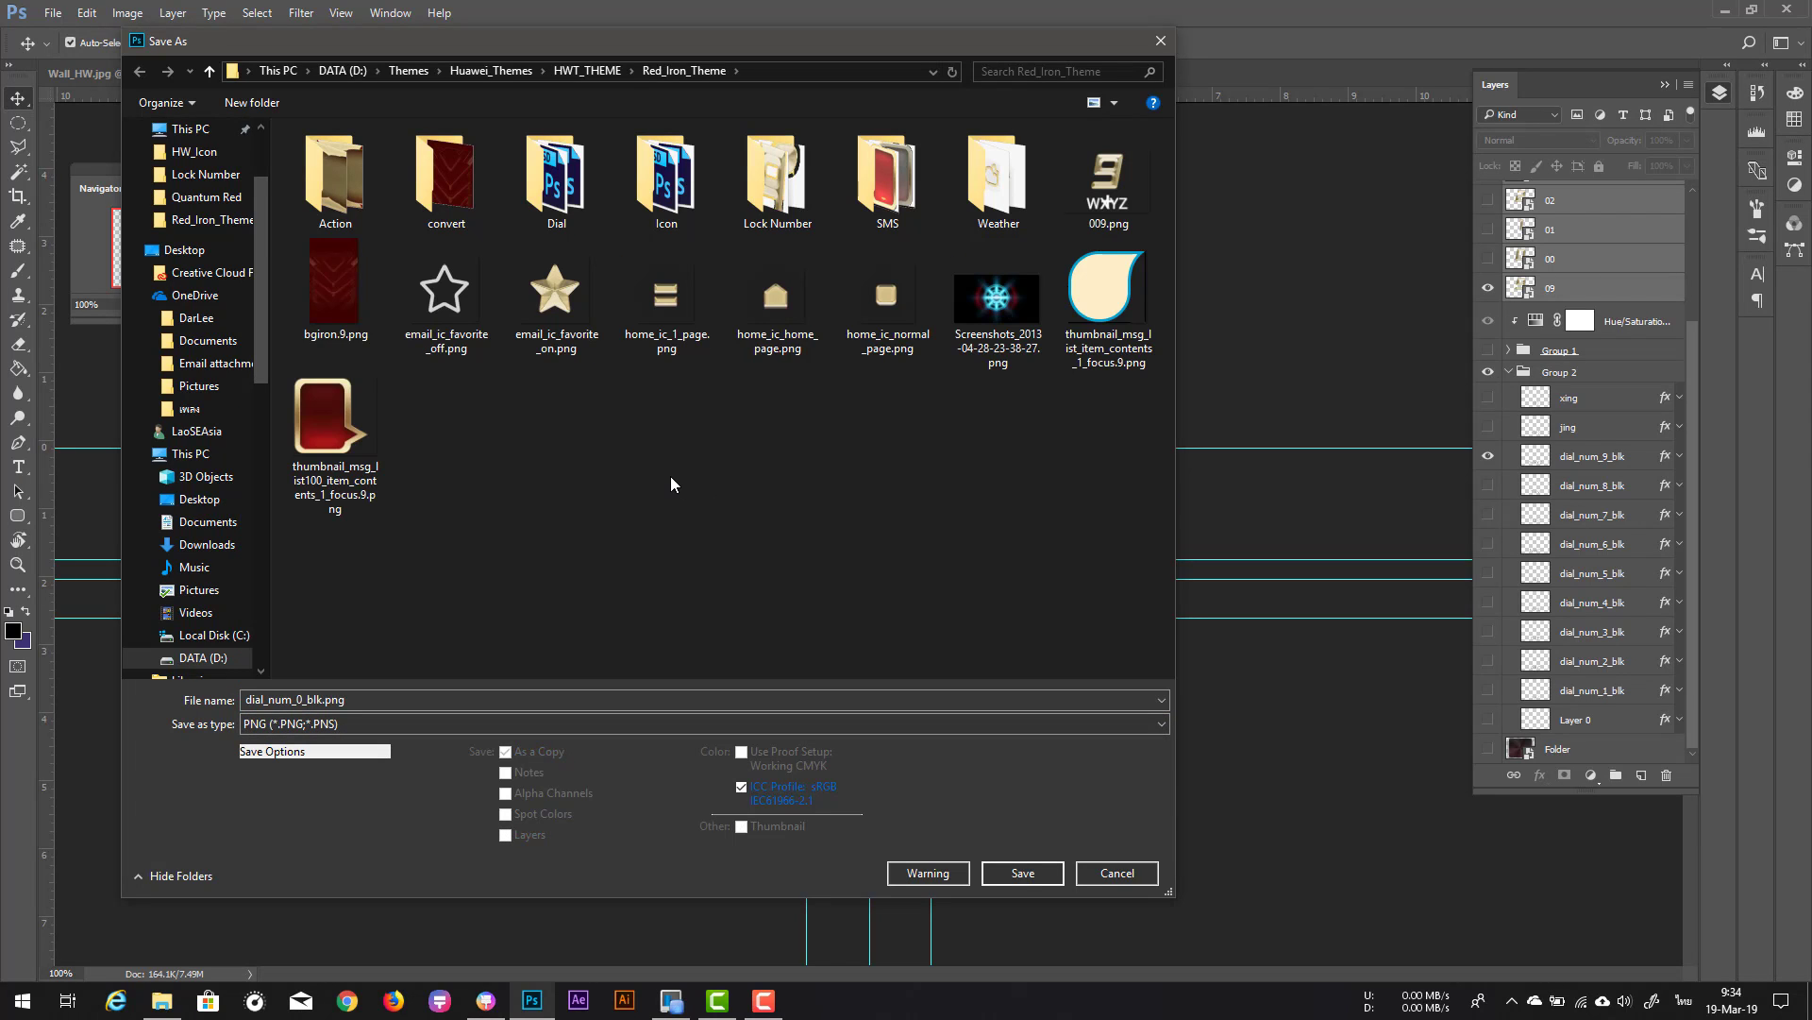
{"action": "double_click", "coordinate": [1108, 189]}
{"action": "left_click", "coordinate": [958, 505]}
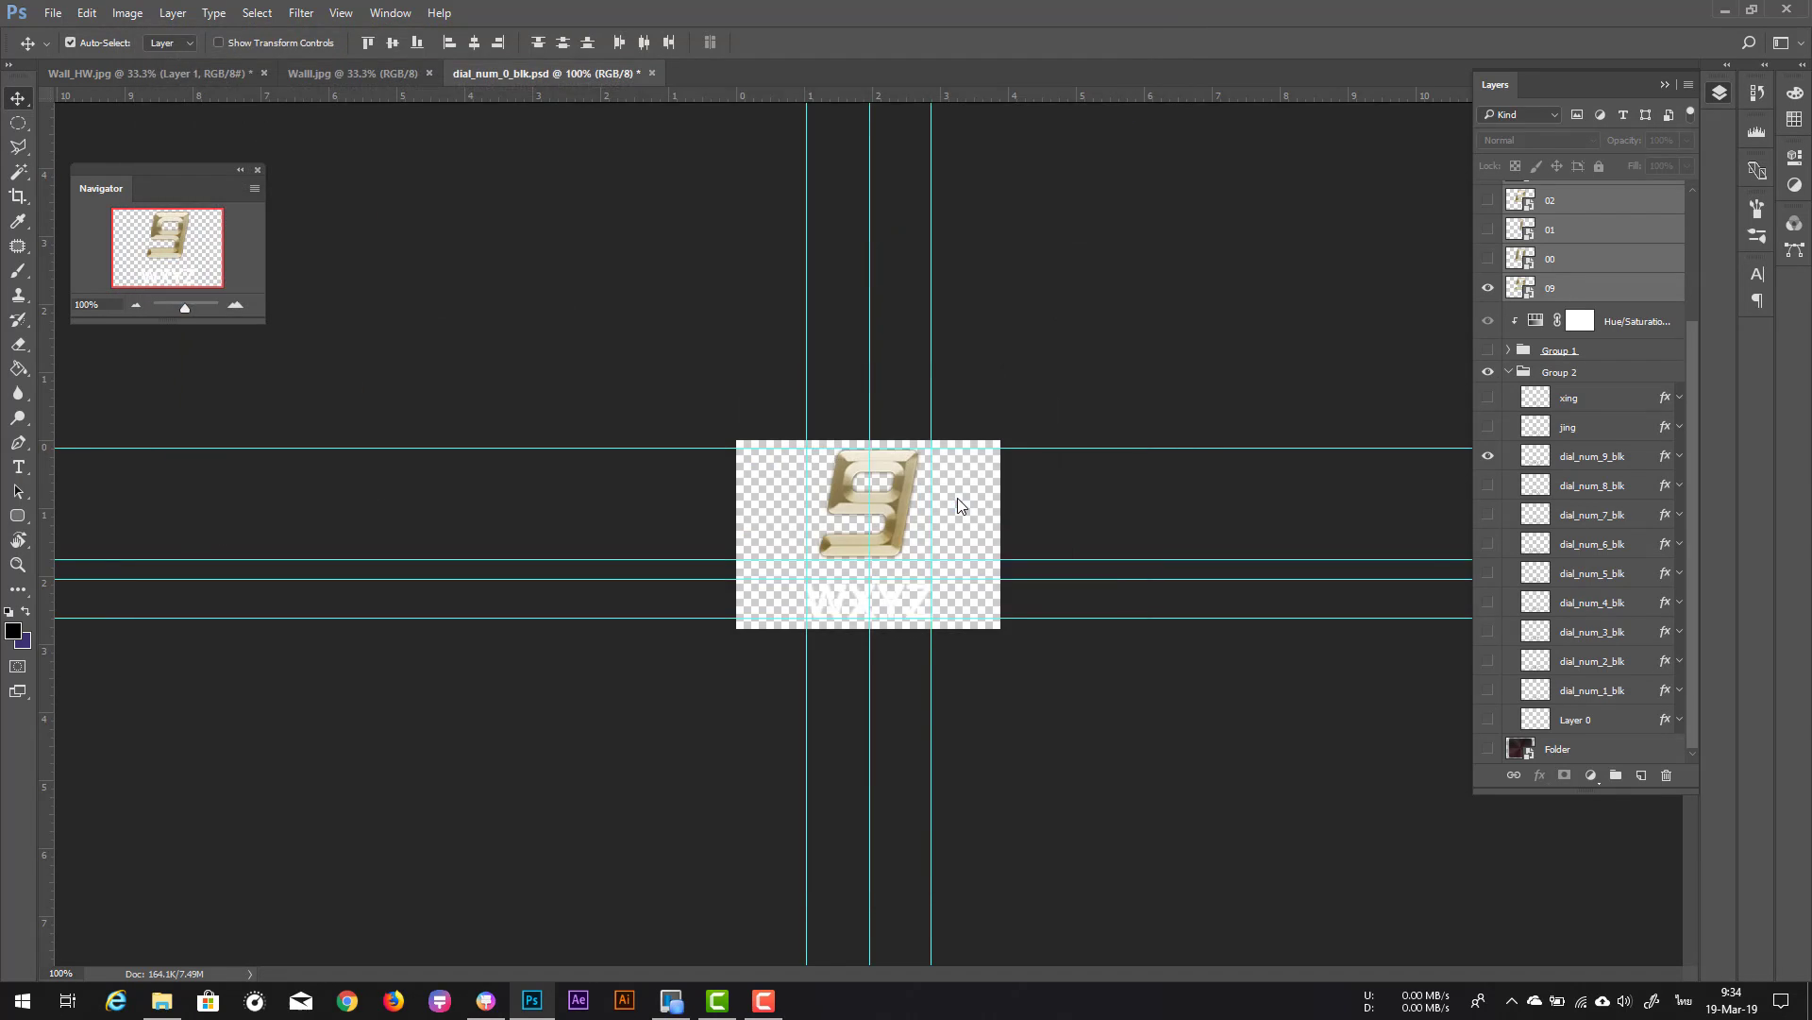
{"action": "left_click", "coordinate": [959, 327]}
Step: Hide the dial_num_9_blk letters and show digit layer 00 together with Layer 0 for the zero key
{"action": "left_click", "coordinate": [1489, 456]}
{"action": "left_click", "coordinate": [1488, 258]}
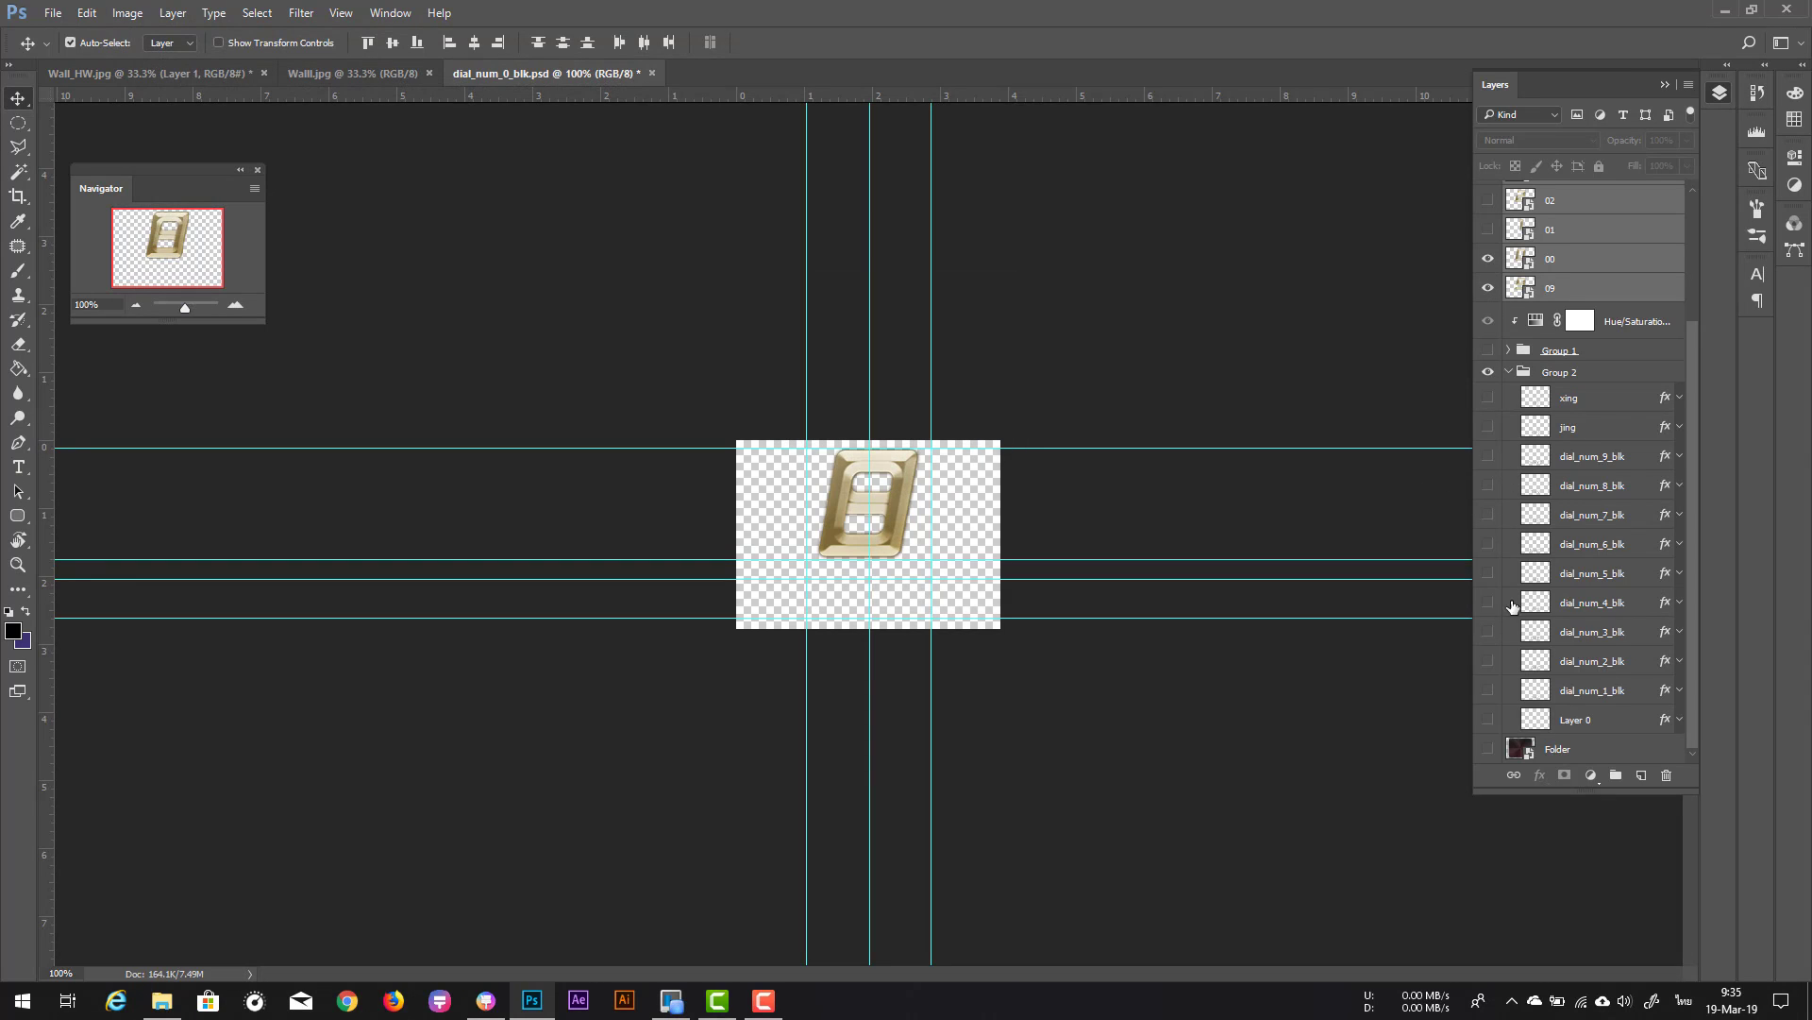
{"action": "left_click", "coordinate": [1489, 719]}
Step: Save the zero key as a PNG named 000 in the Red_Iron_Theme folder, accepting the default PNG options
{"action": "key", "text": "ctrl+shift+s"}
{"action": "left_click", "coordinate": [619, 723]}
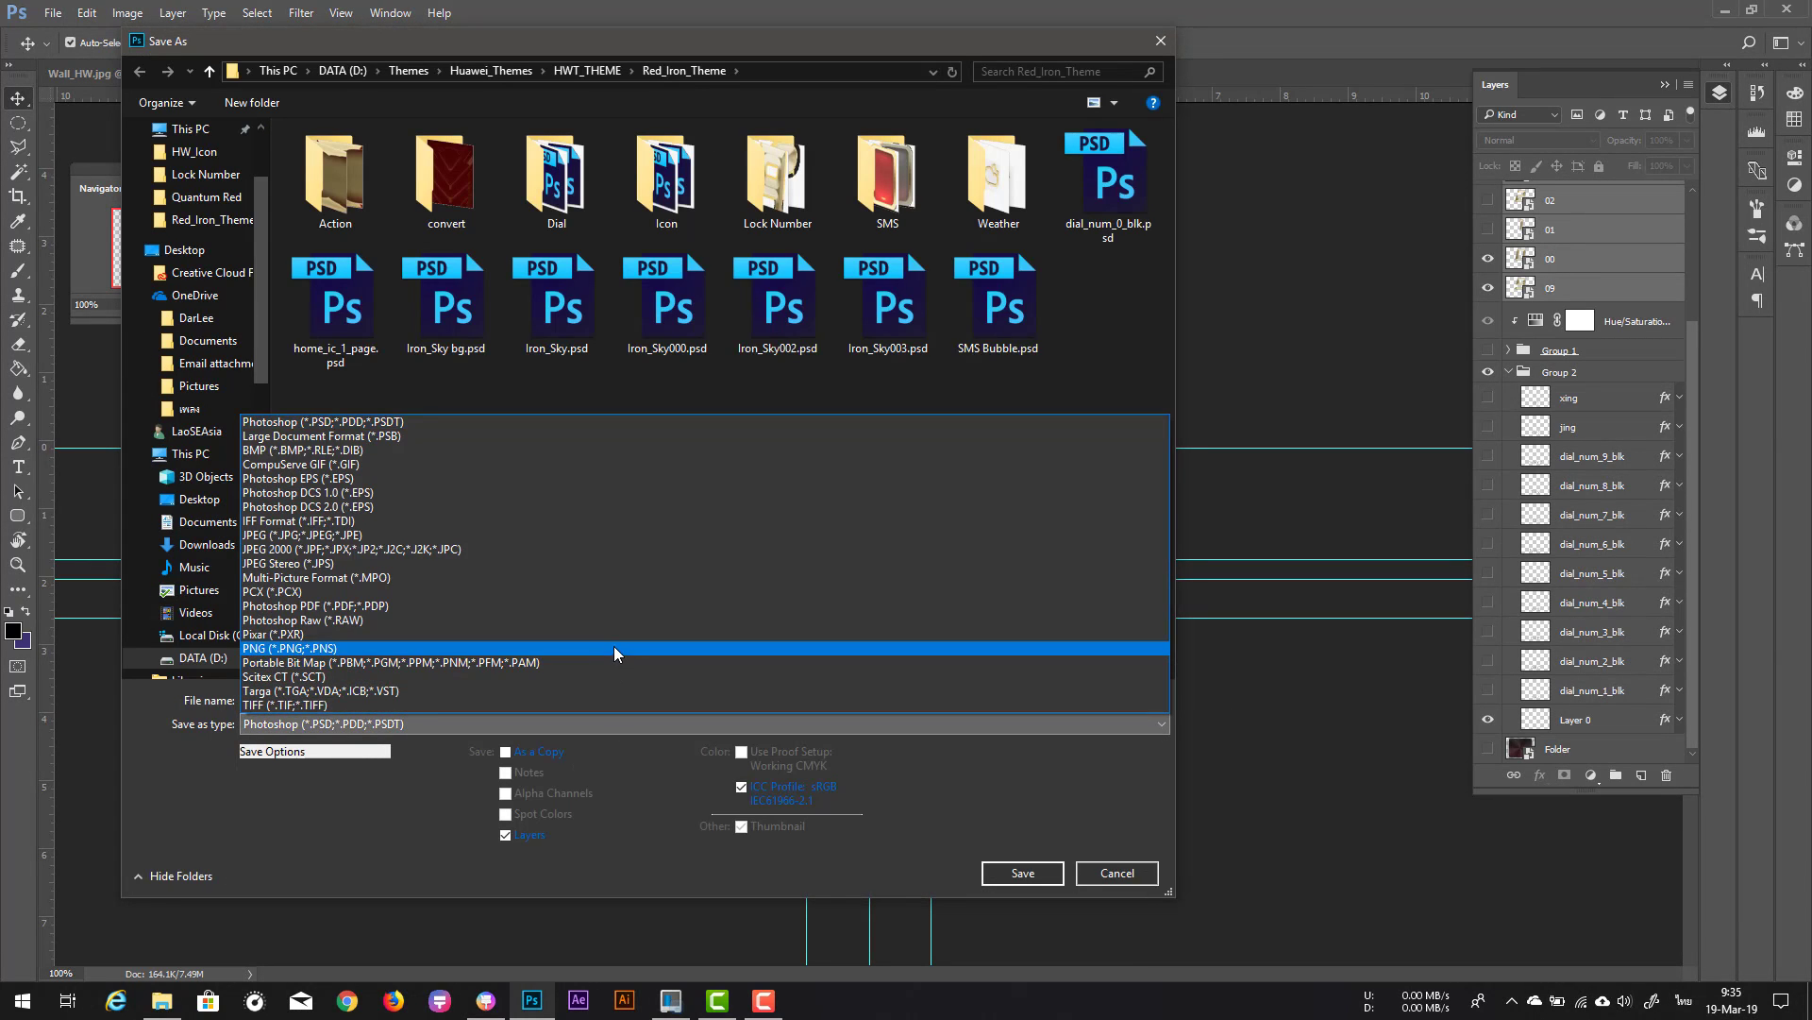
{"action": "left_click", "coordinate": [613, 646]}
{"action": "type", "text": "000"}
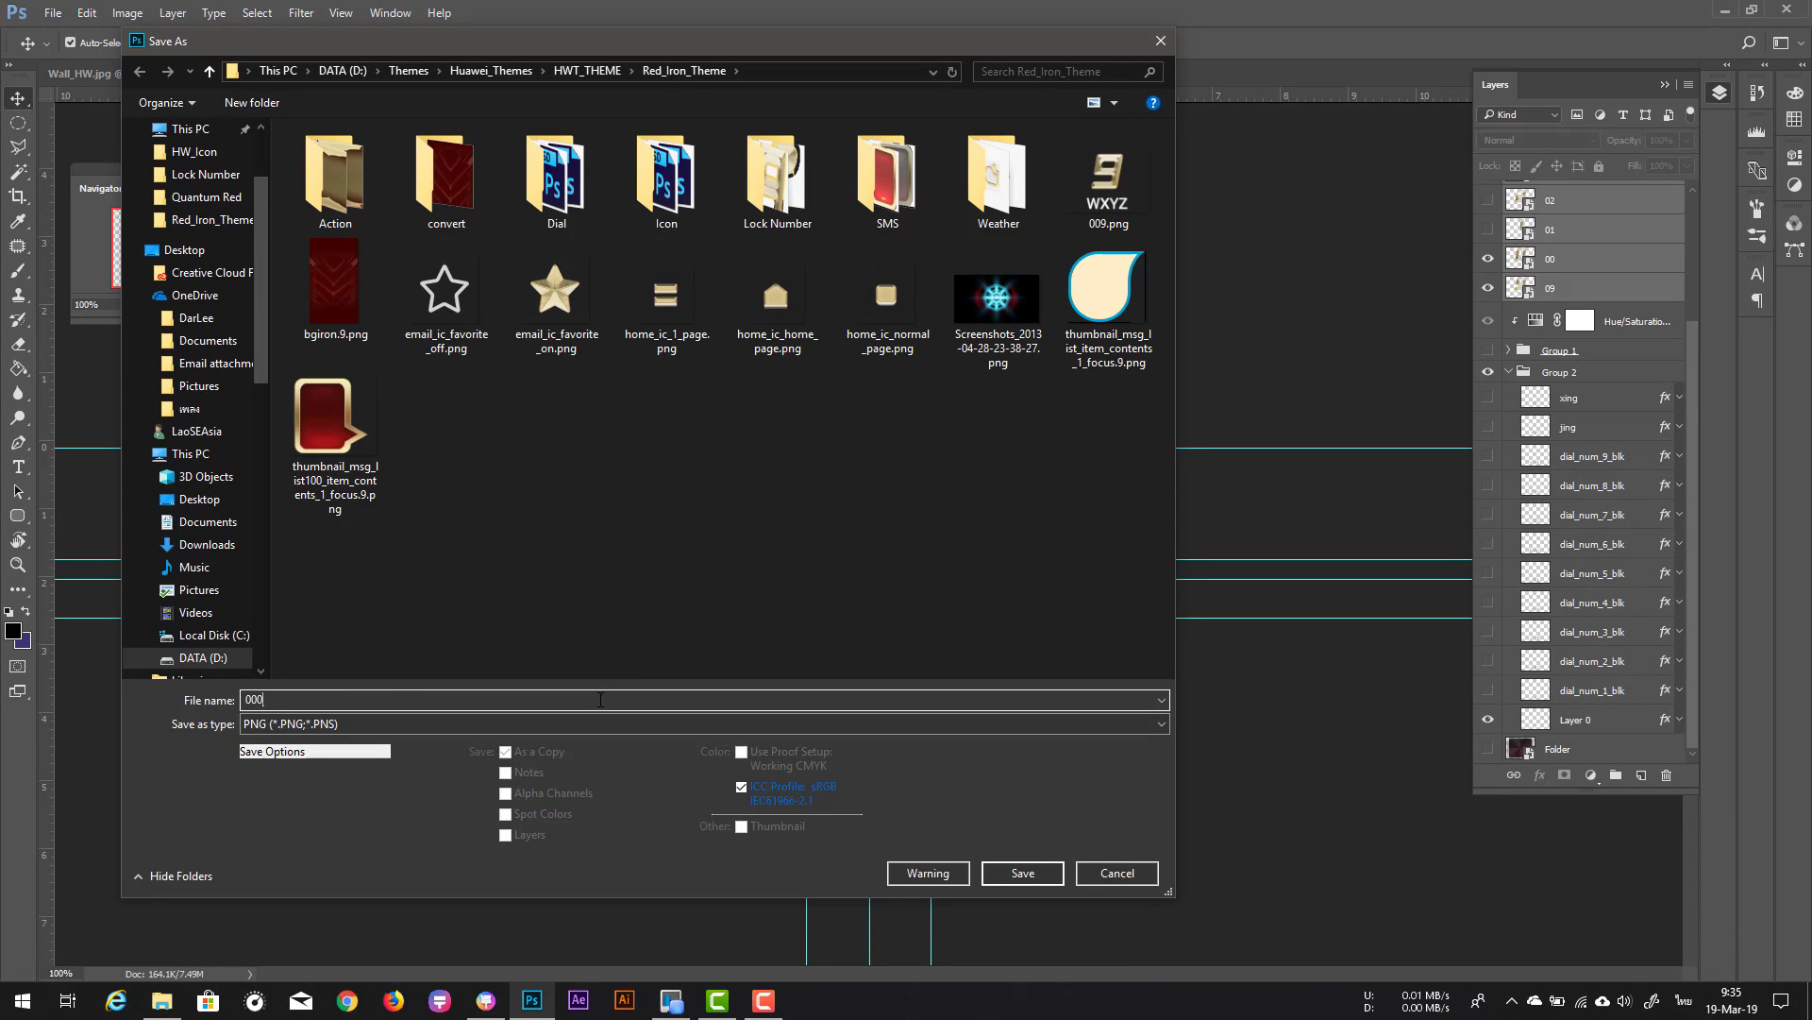
{"action": "left_click", "coordinate": [1039, 878]}
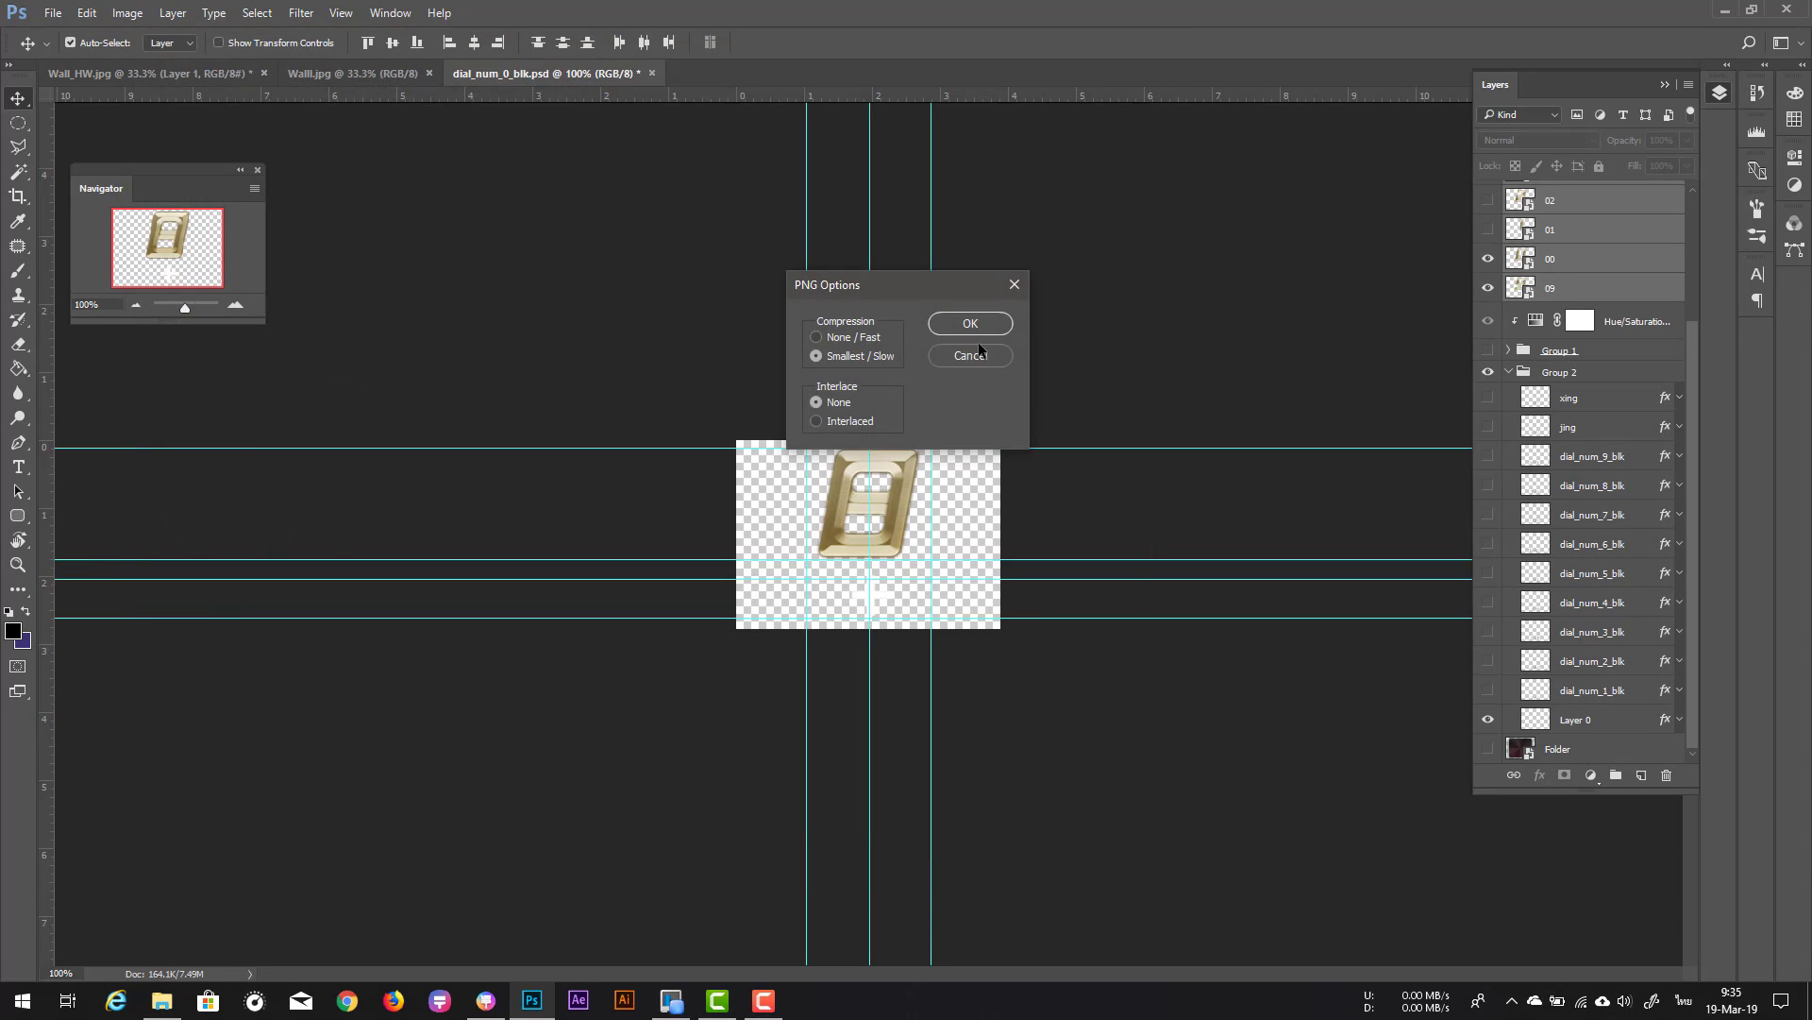
{"action": "key", "text": "Return"}
Step: Hide Layer 0 and digit layers 00 and 09, and show digit layer 01 with dial_num_1_blk for the 1 key
{"action": "left_click", "coordinate": [1488, 719]}
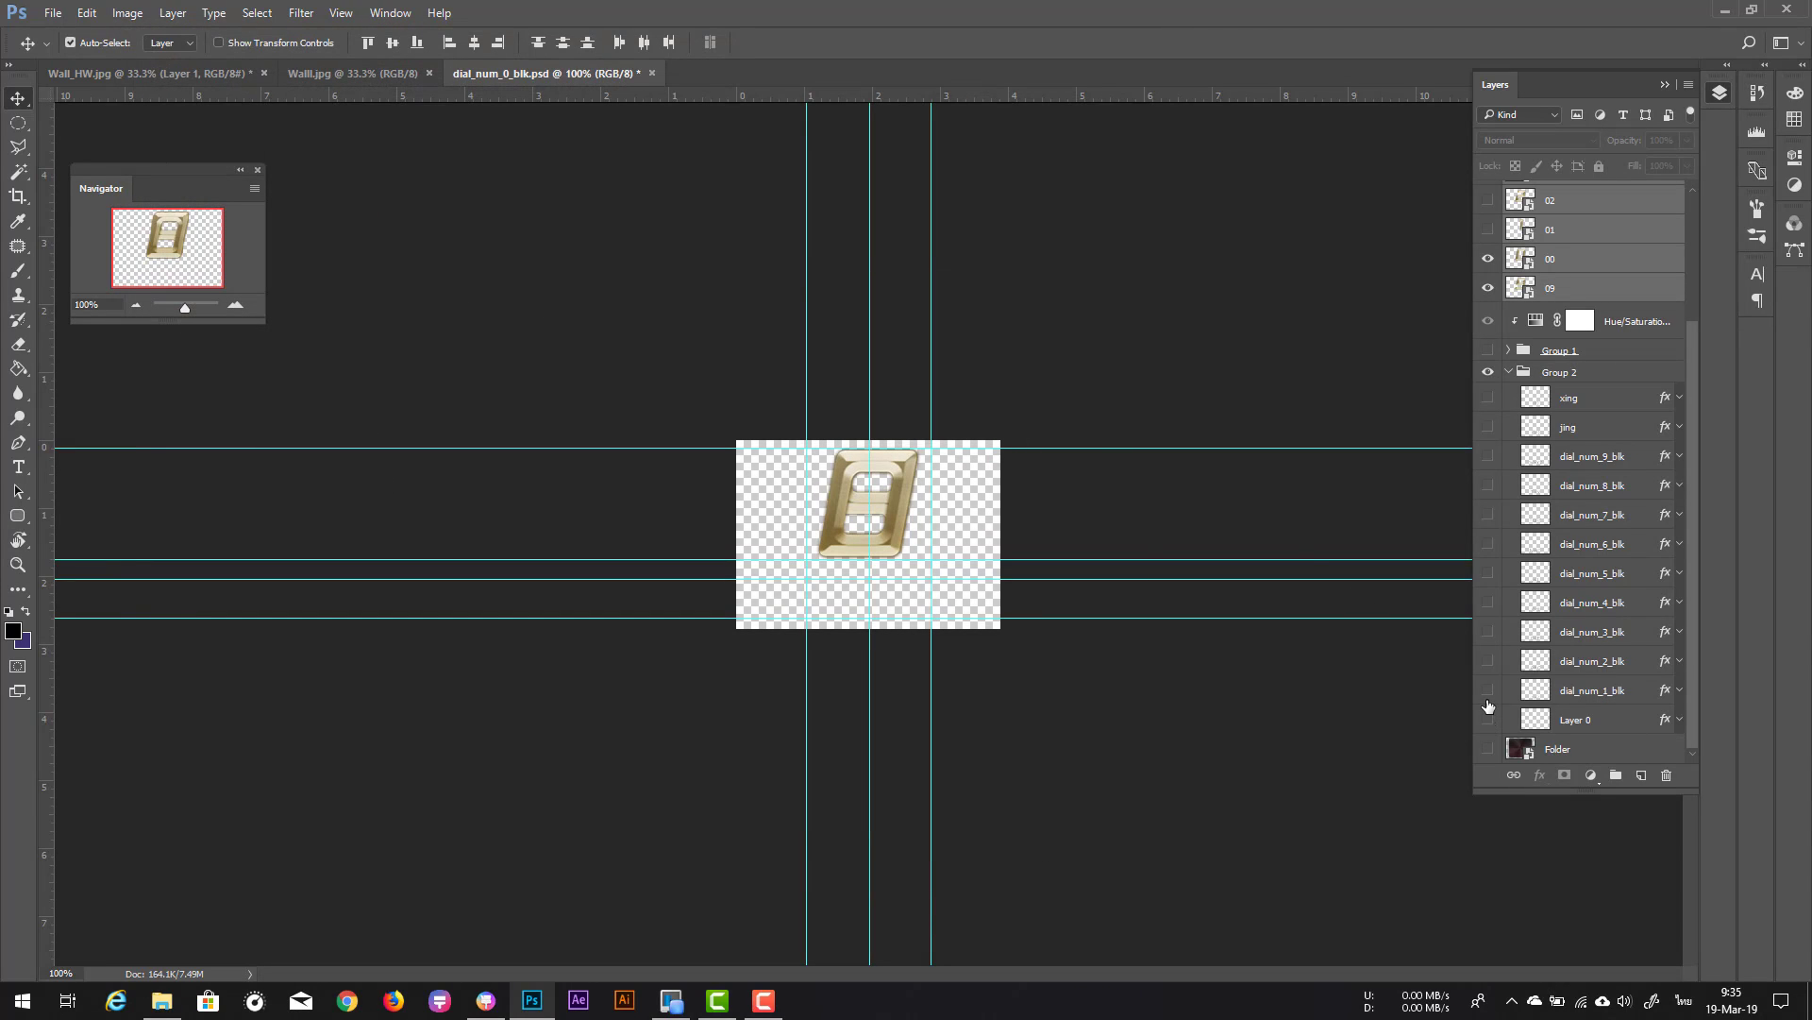
{"action": "left_click", "coordinate": [1488, 690]}
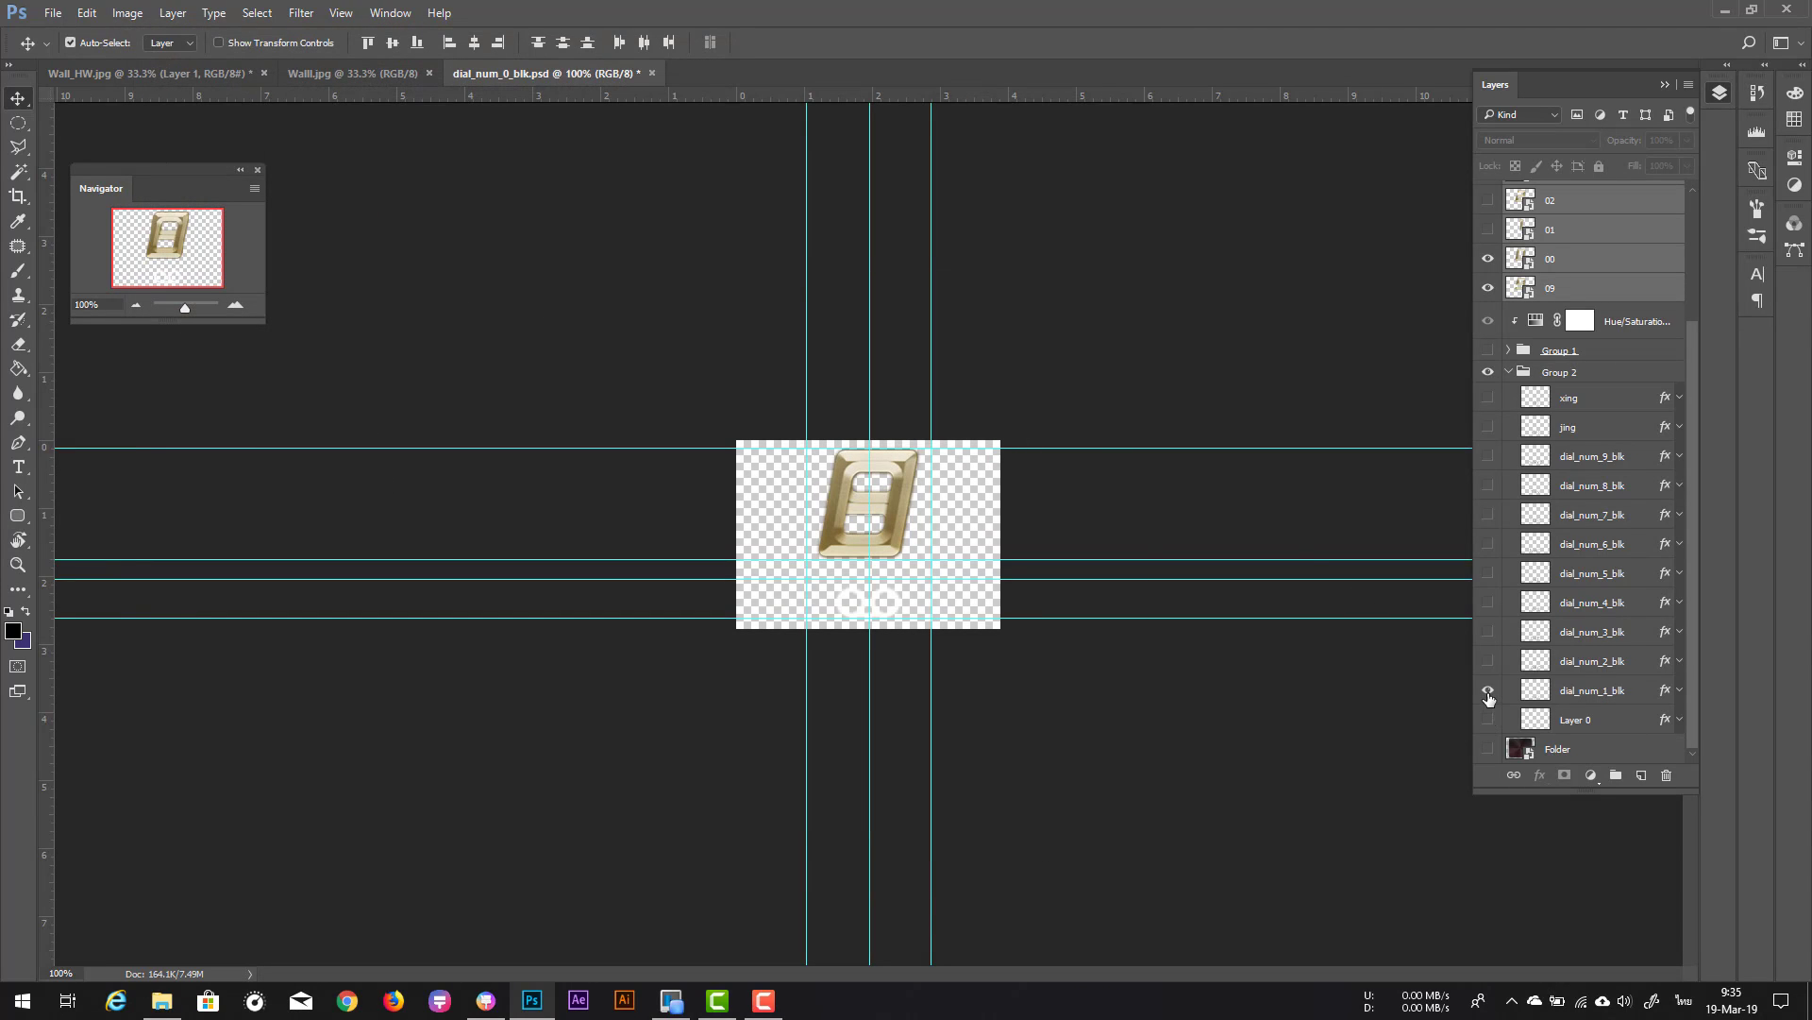
{"action": "left_click", "coordinate": [1488, 259]}
{"action": "left_click", "coordinate": [1487, 230]}
{"action": "left_click", "coordinate": [1486, 287]}
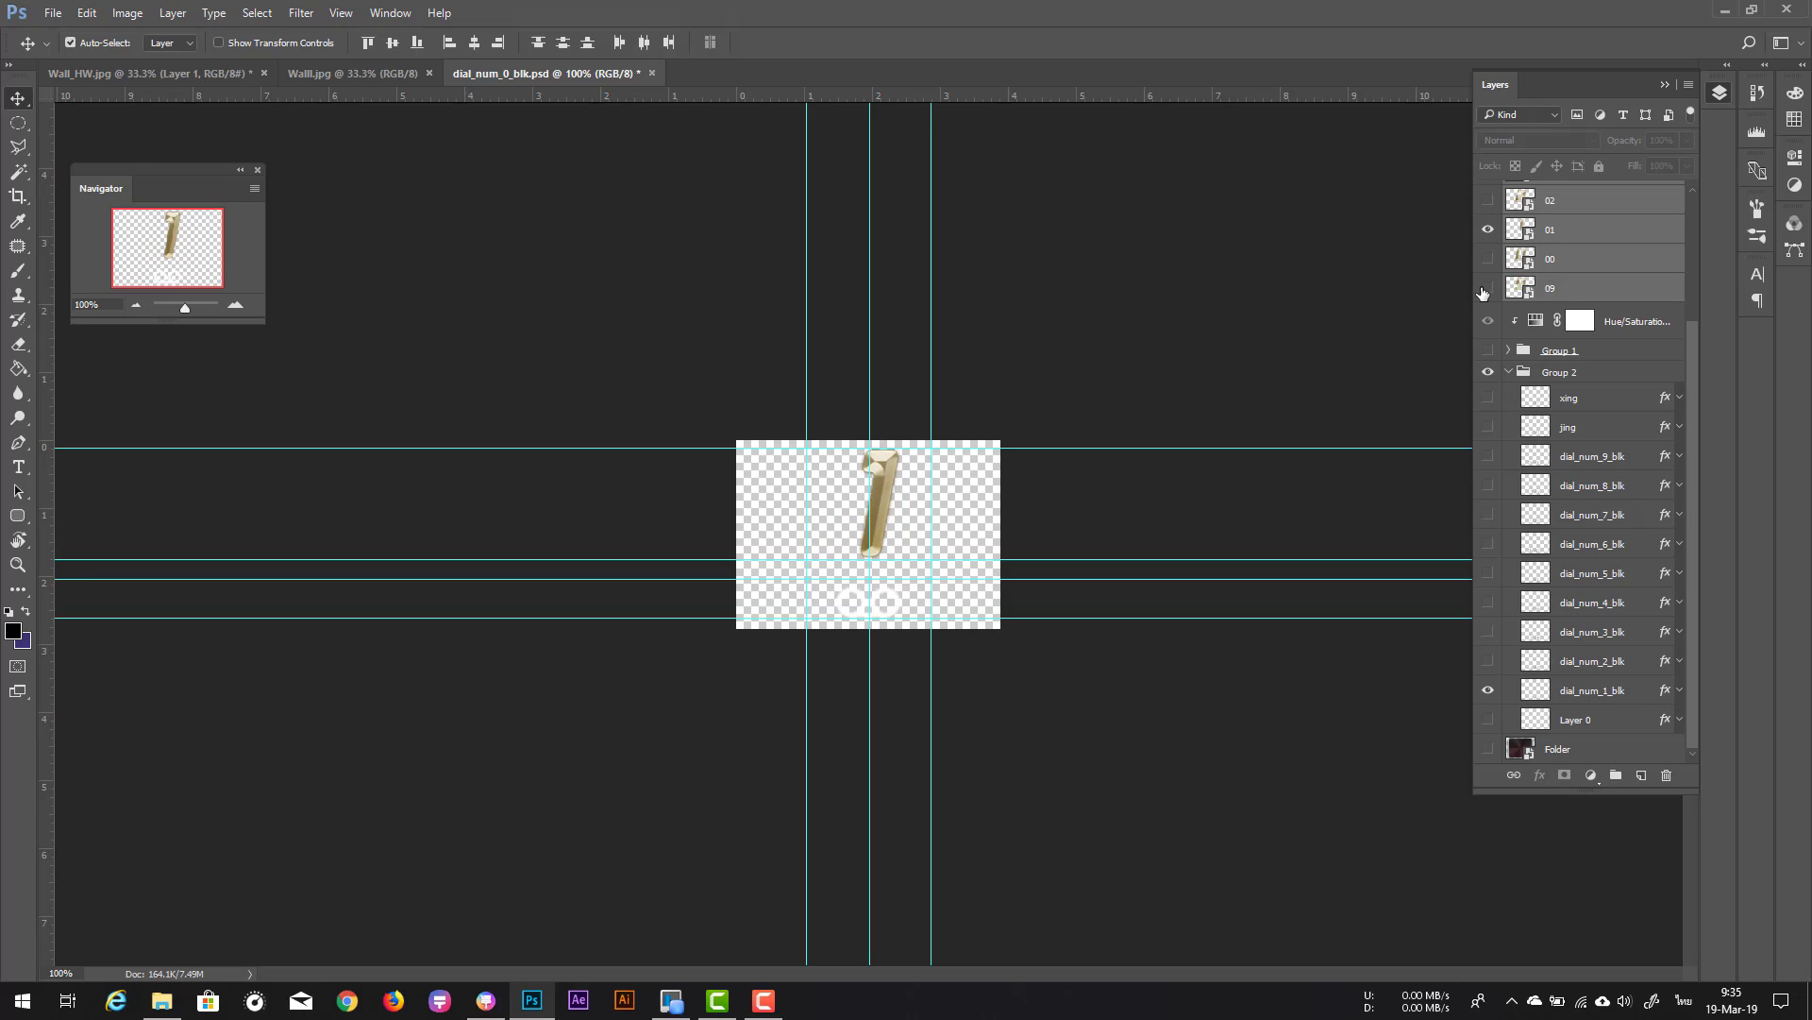
Step: Nudge digit layer 01 left by about 10 px to centre it on the middle vertical guide
{"action": "left_click", "coordinate": [1565, 234]}
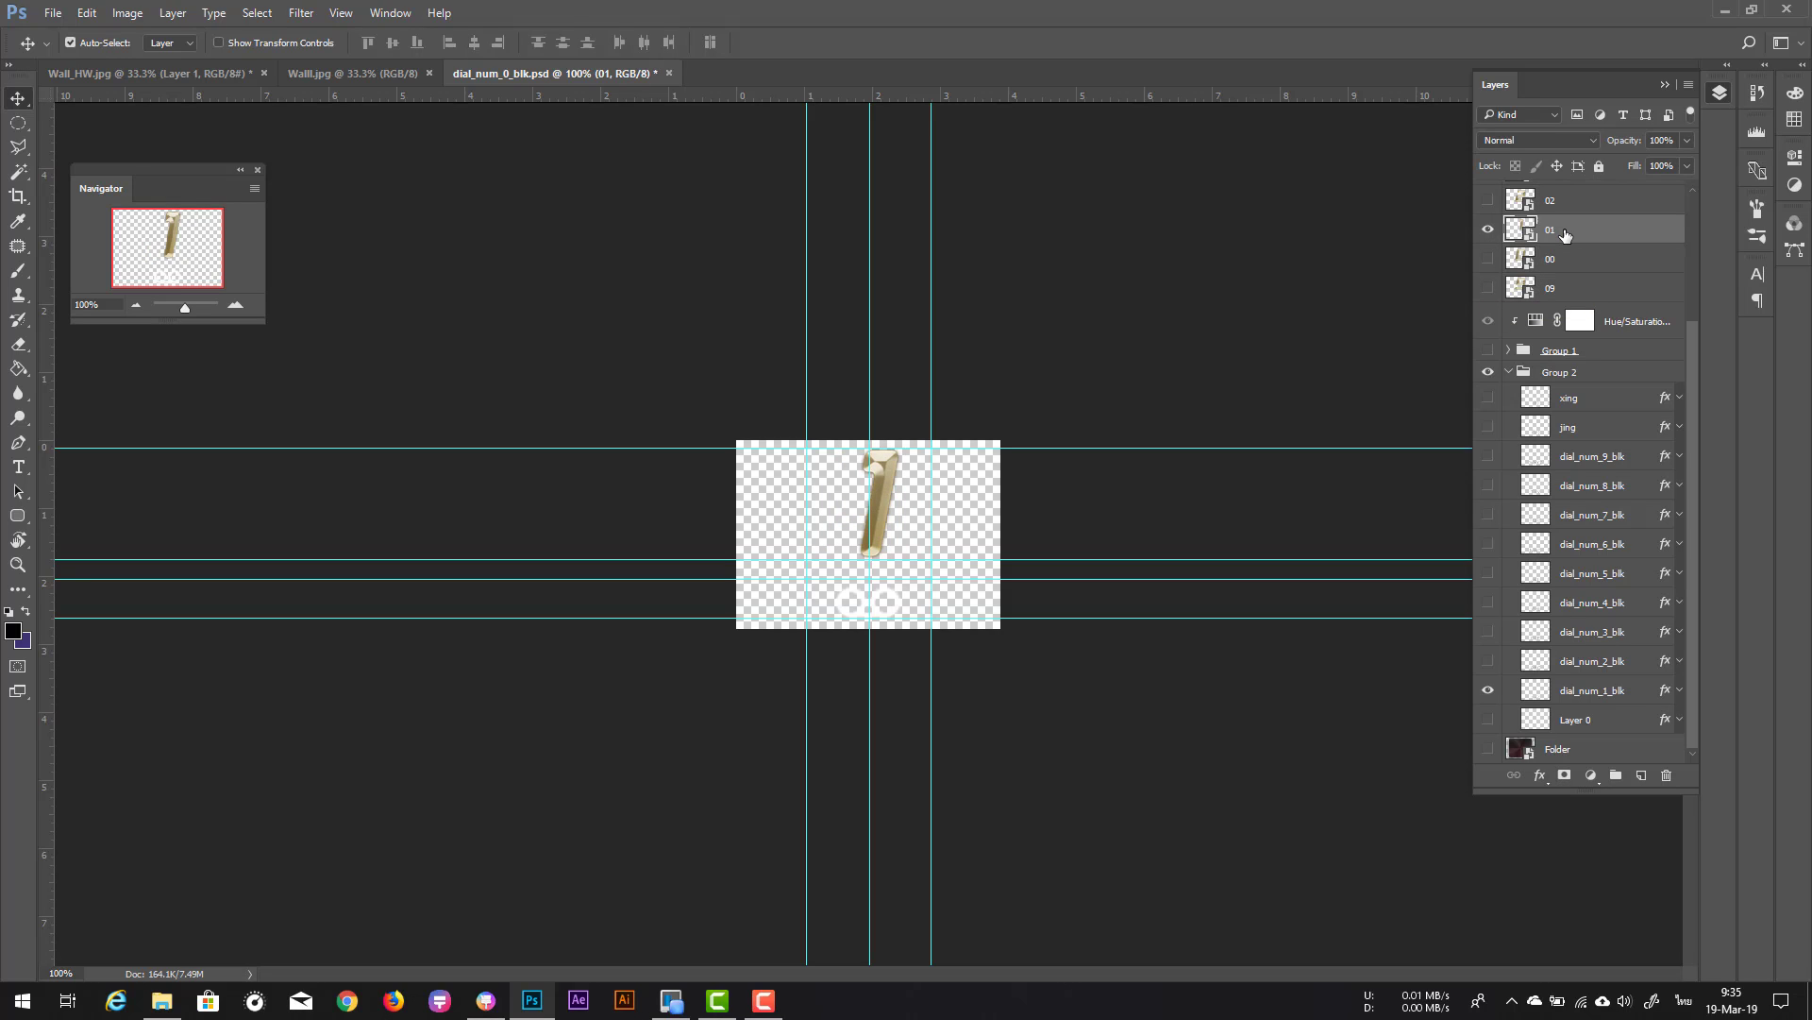
{"action": "key", "text": "Left"}
{"action": "key", "text": "Left"}
{"action": "key", "text": "Left"}
{"action": "key", "text": "Left"}
{"action": "key", "text": "Left"}
{"action": "key", "text": "Left"}
{"action": "key", "text": "Left"}
{"action": "key", "text": "Left"}
{"action": "key", "text": "Left"}
{"action": "key", "text": "Left"}
Step: Save the 1 key as a PNG named 001 in the Red_Iron_Theme folder, accepting the default PNG options
{"action": "key", "text": "ctrl+shift+s"}
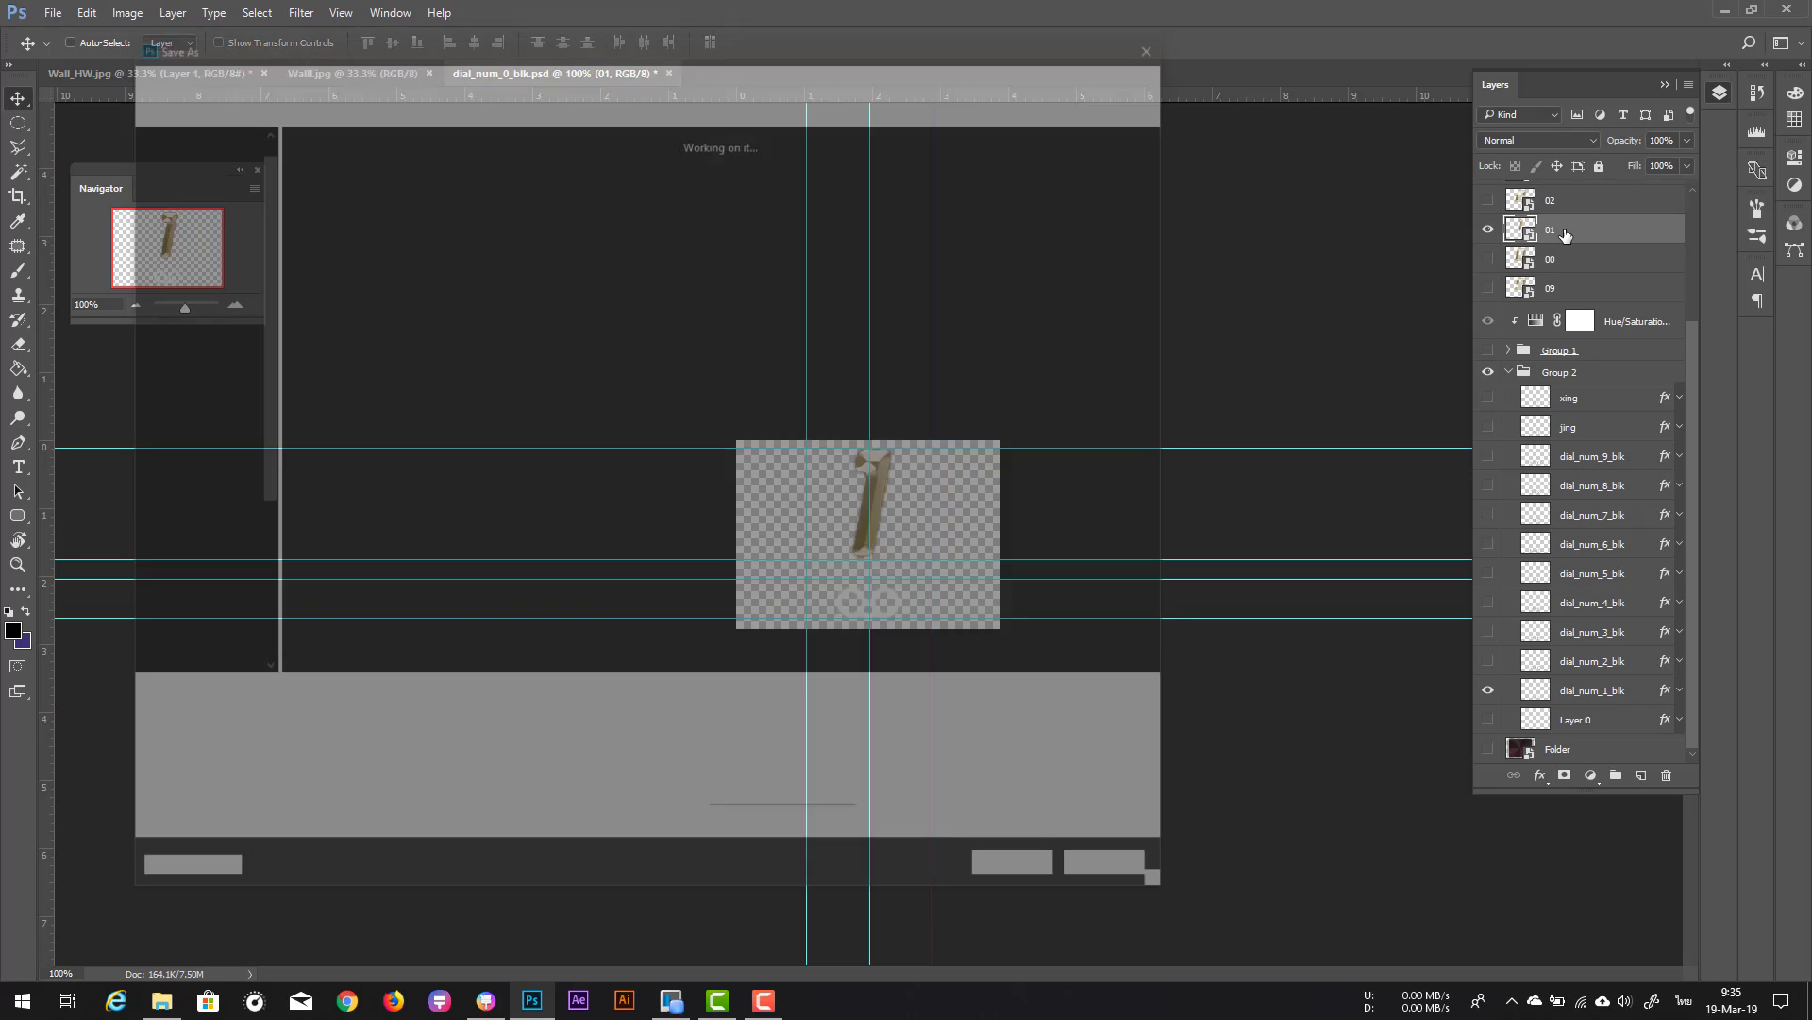
{"action": "type", "text": "001"}
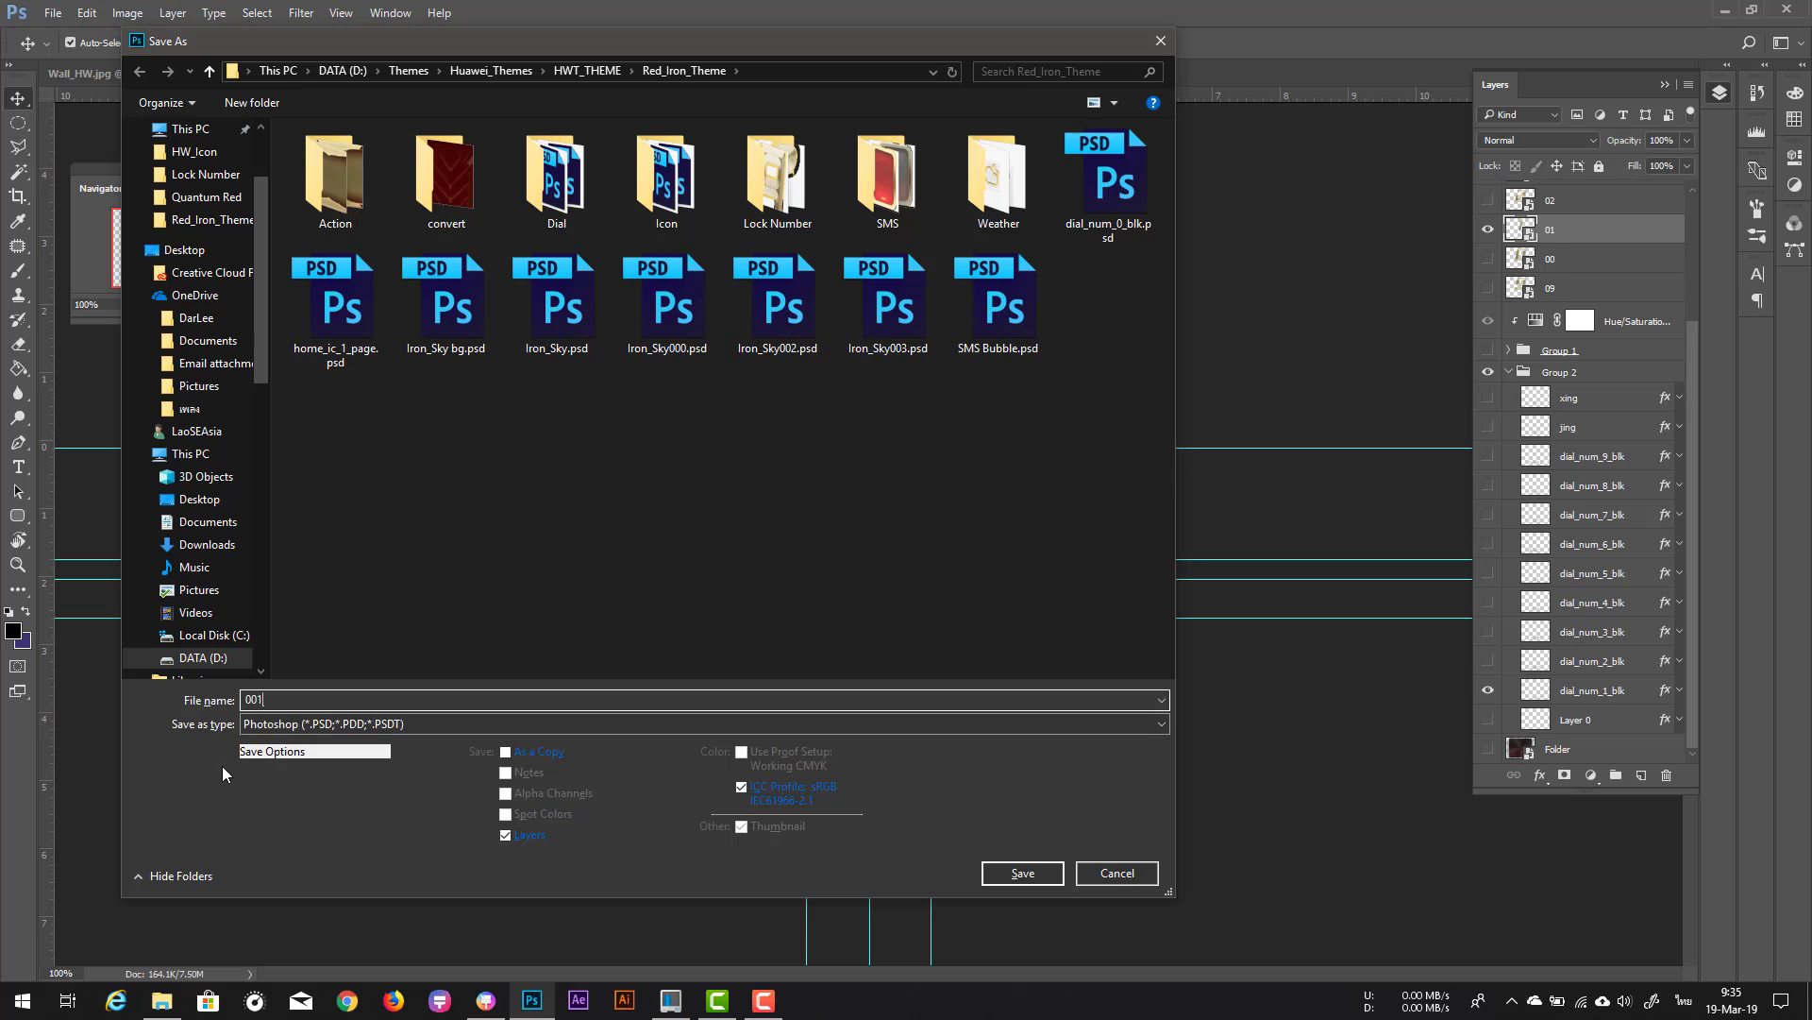
{"action": "left_click", "coordinate": [387, 723]}
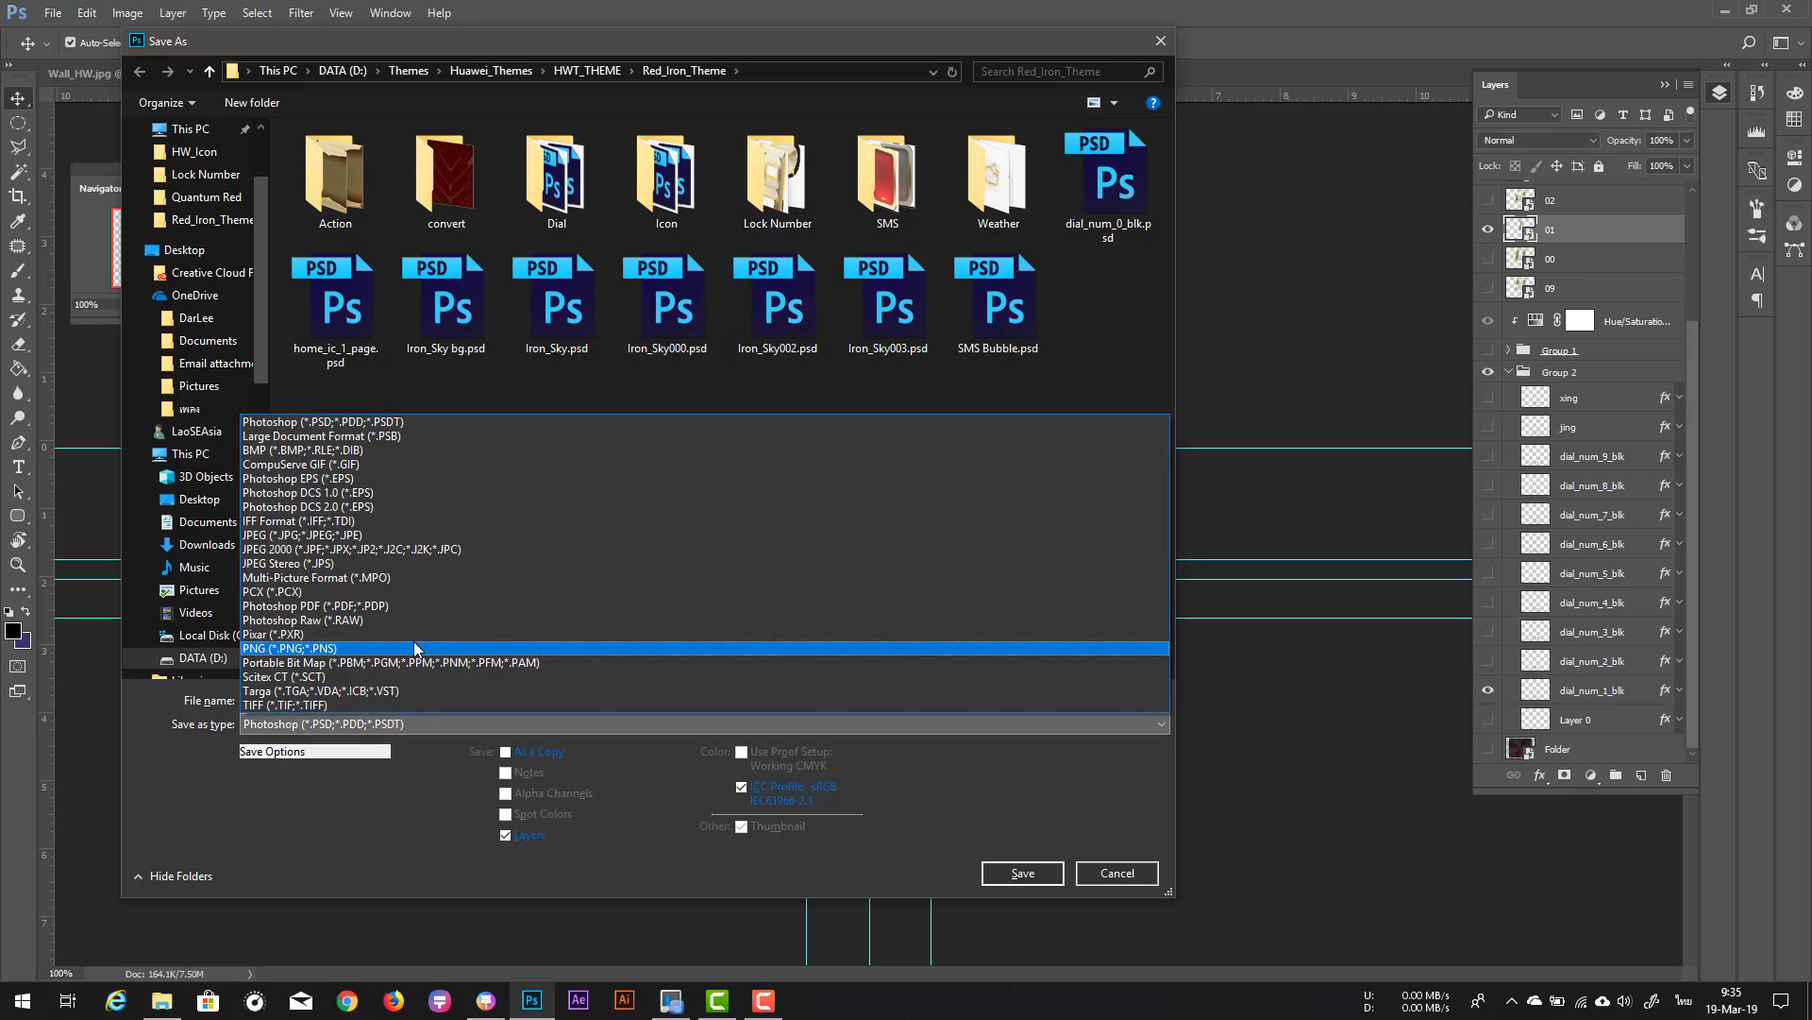
{"action": "left_click", "coordinate": [415, 648]}
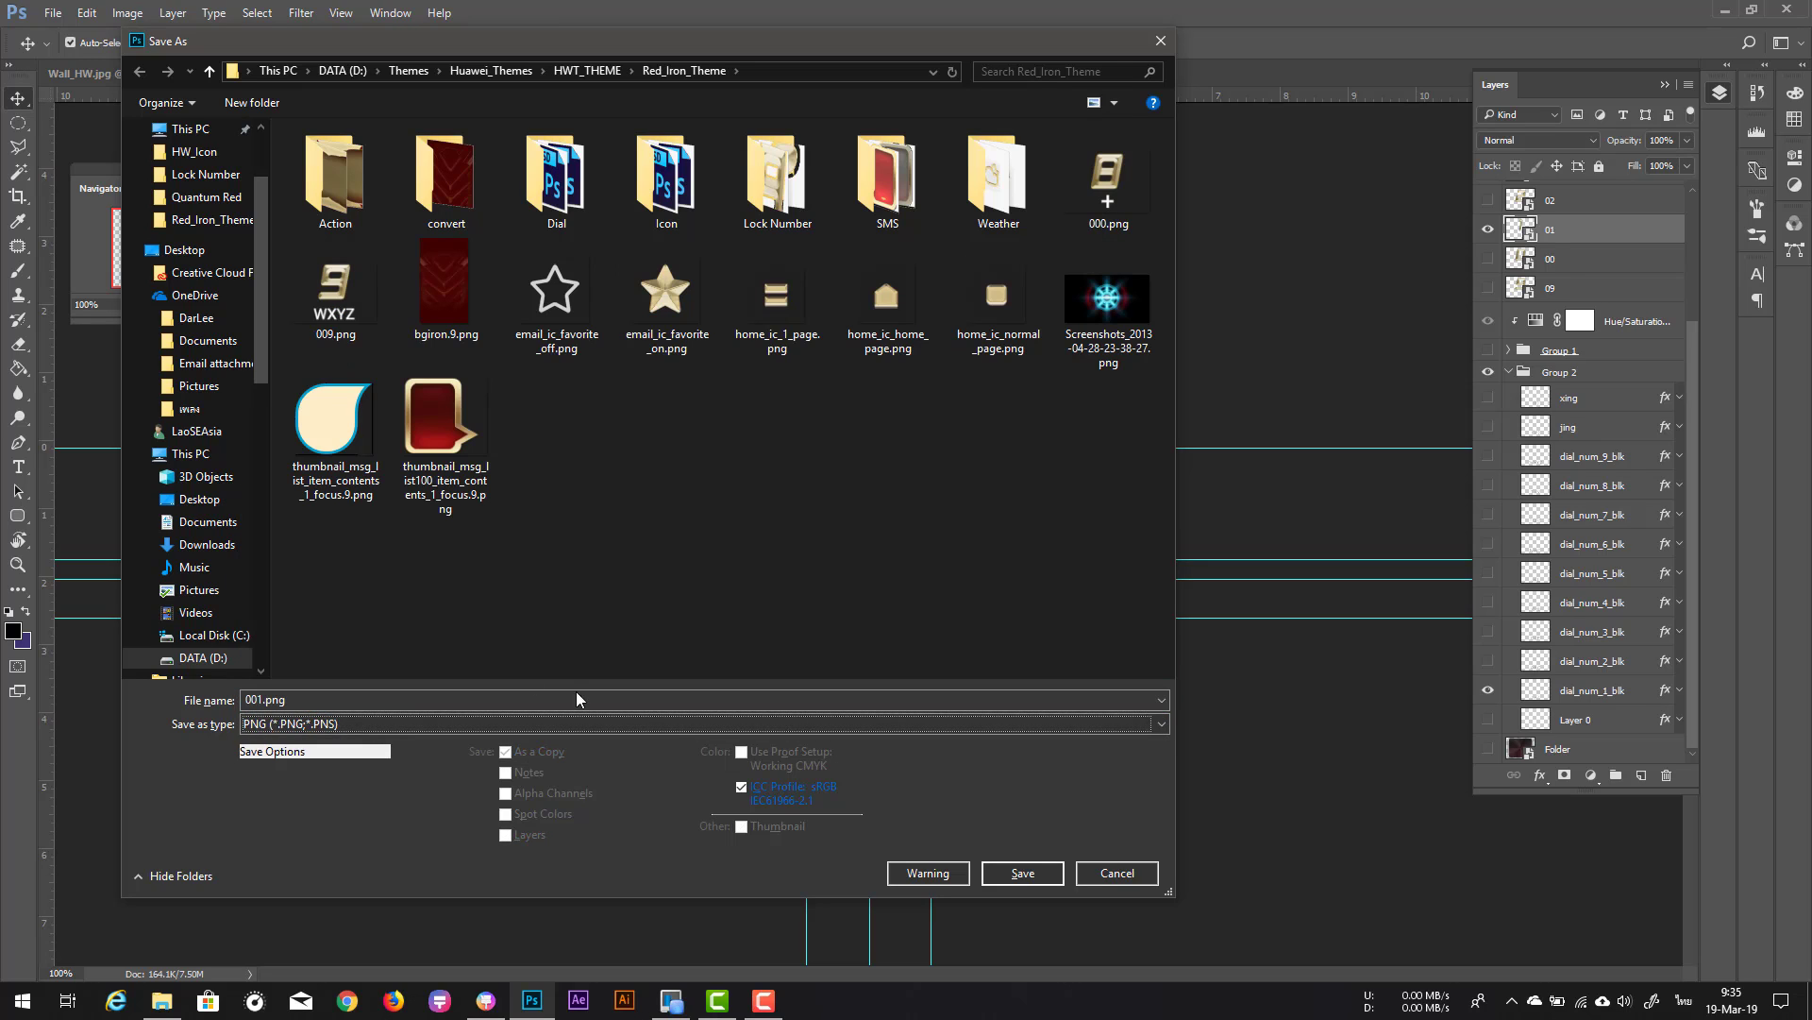
{"action": "left_click", "coordinate": [1013, 873]}
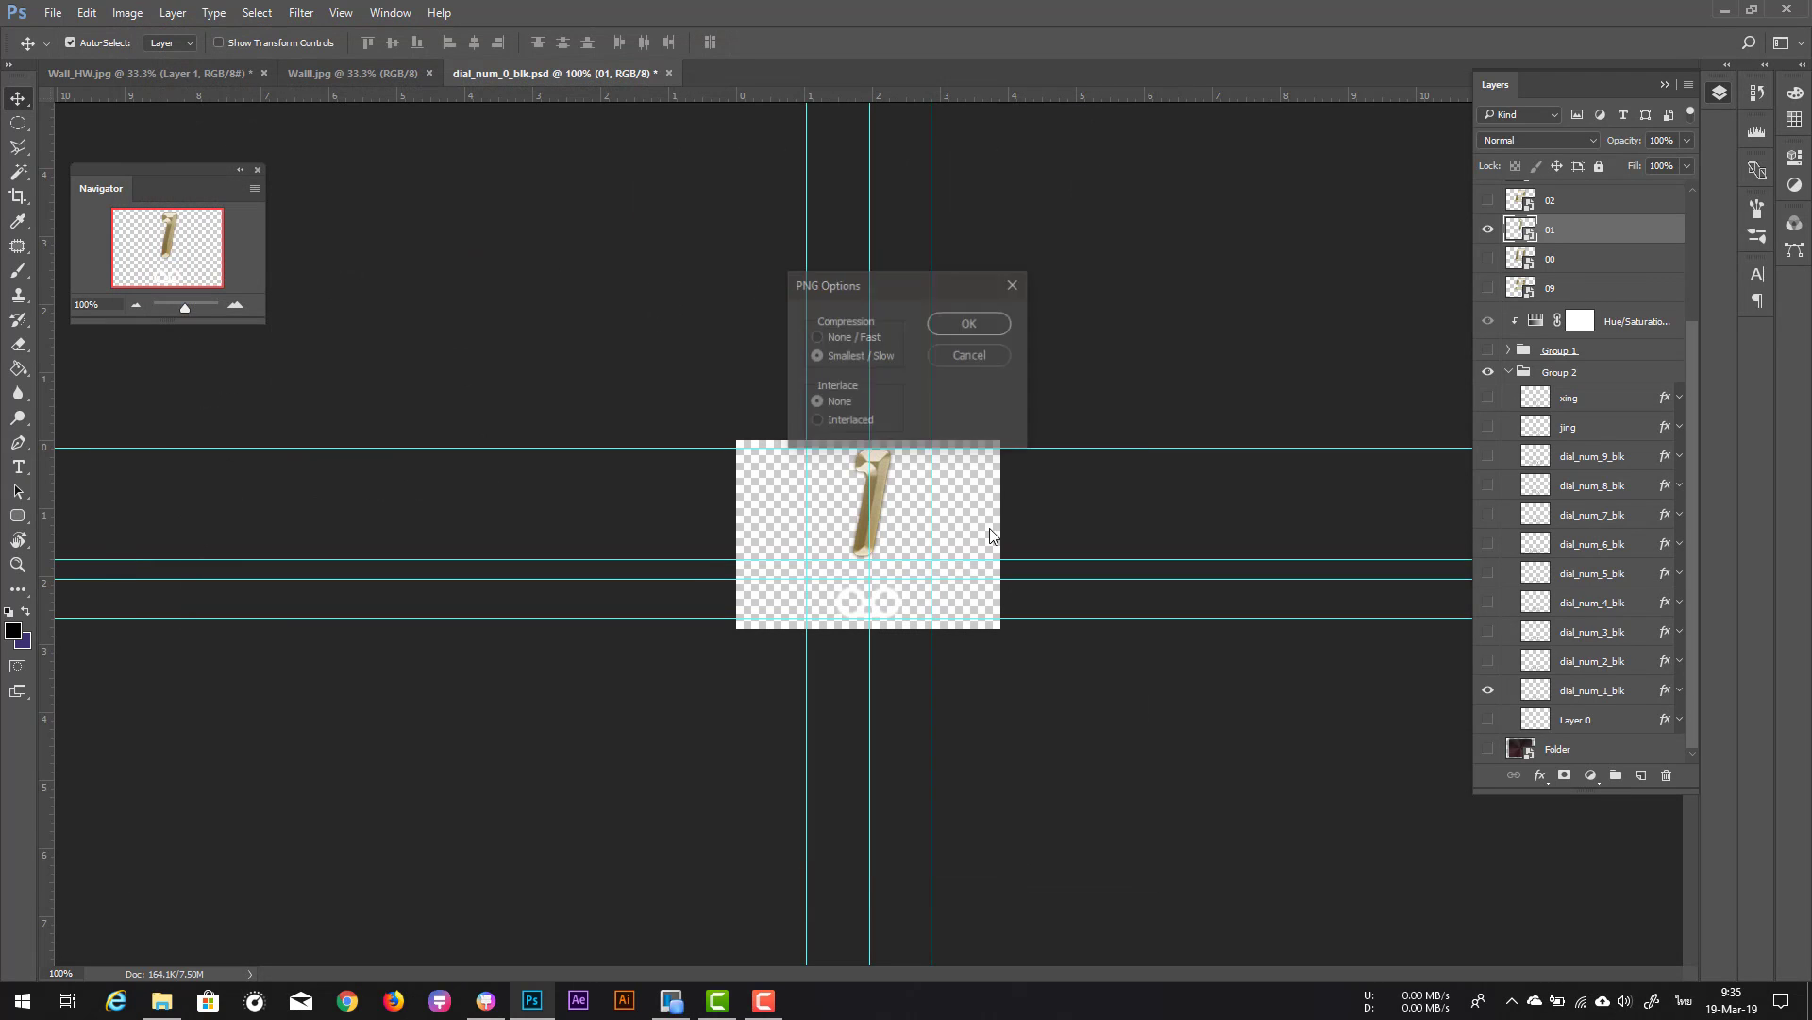
{"action": "key", "text": "Return"}
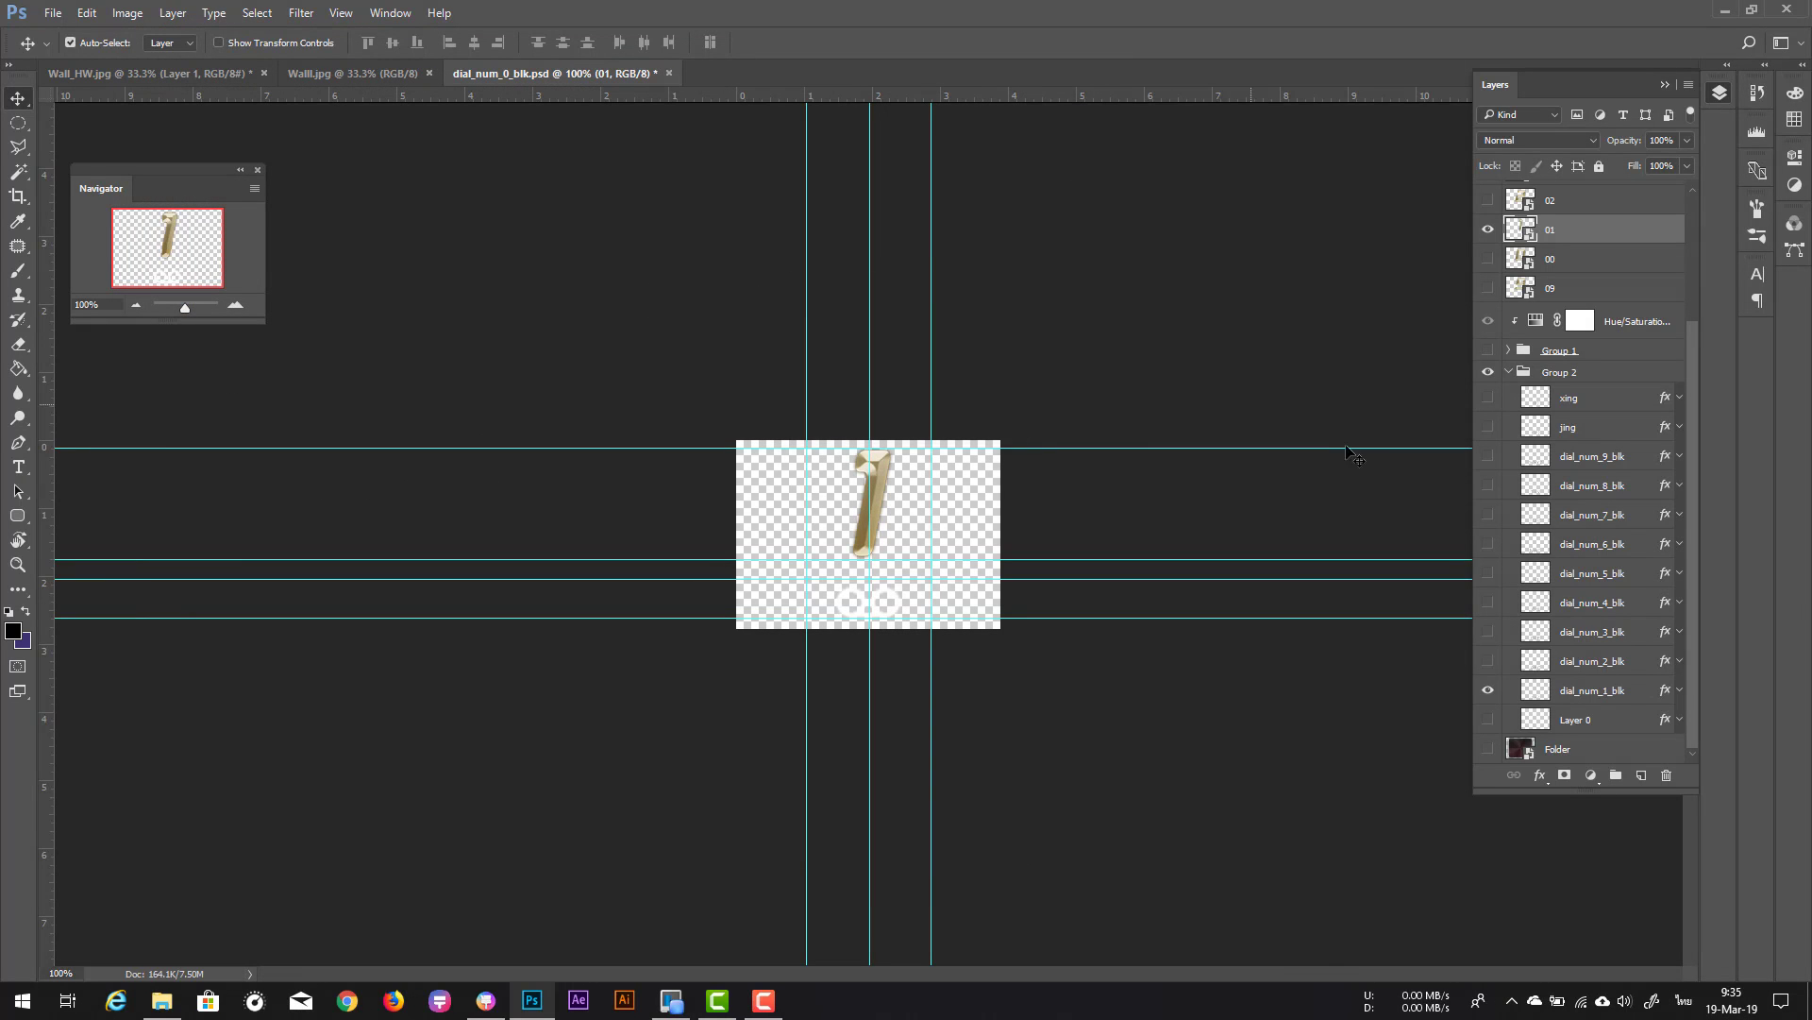
Step: Hide dial_num_1_blk and digit layer 01, and show dial_num_2_blk with digit layer 02 for the 2 key
{"action": "left_click", "coordinate": [1489, 690]}
{"action": "left_click", "coordinate": [1488, 661]}
{"action": "left_click", "coordinate": [1488, 229]}
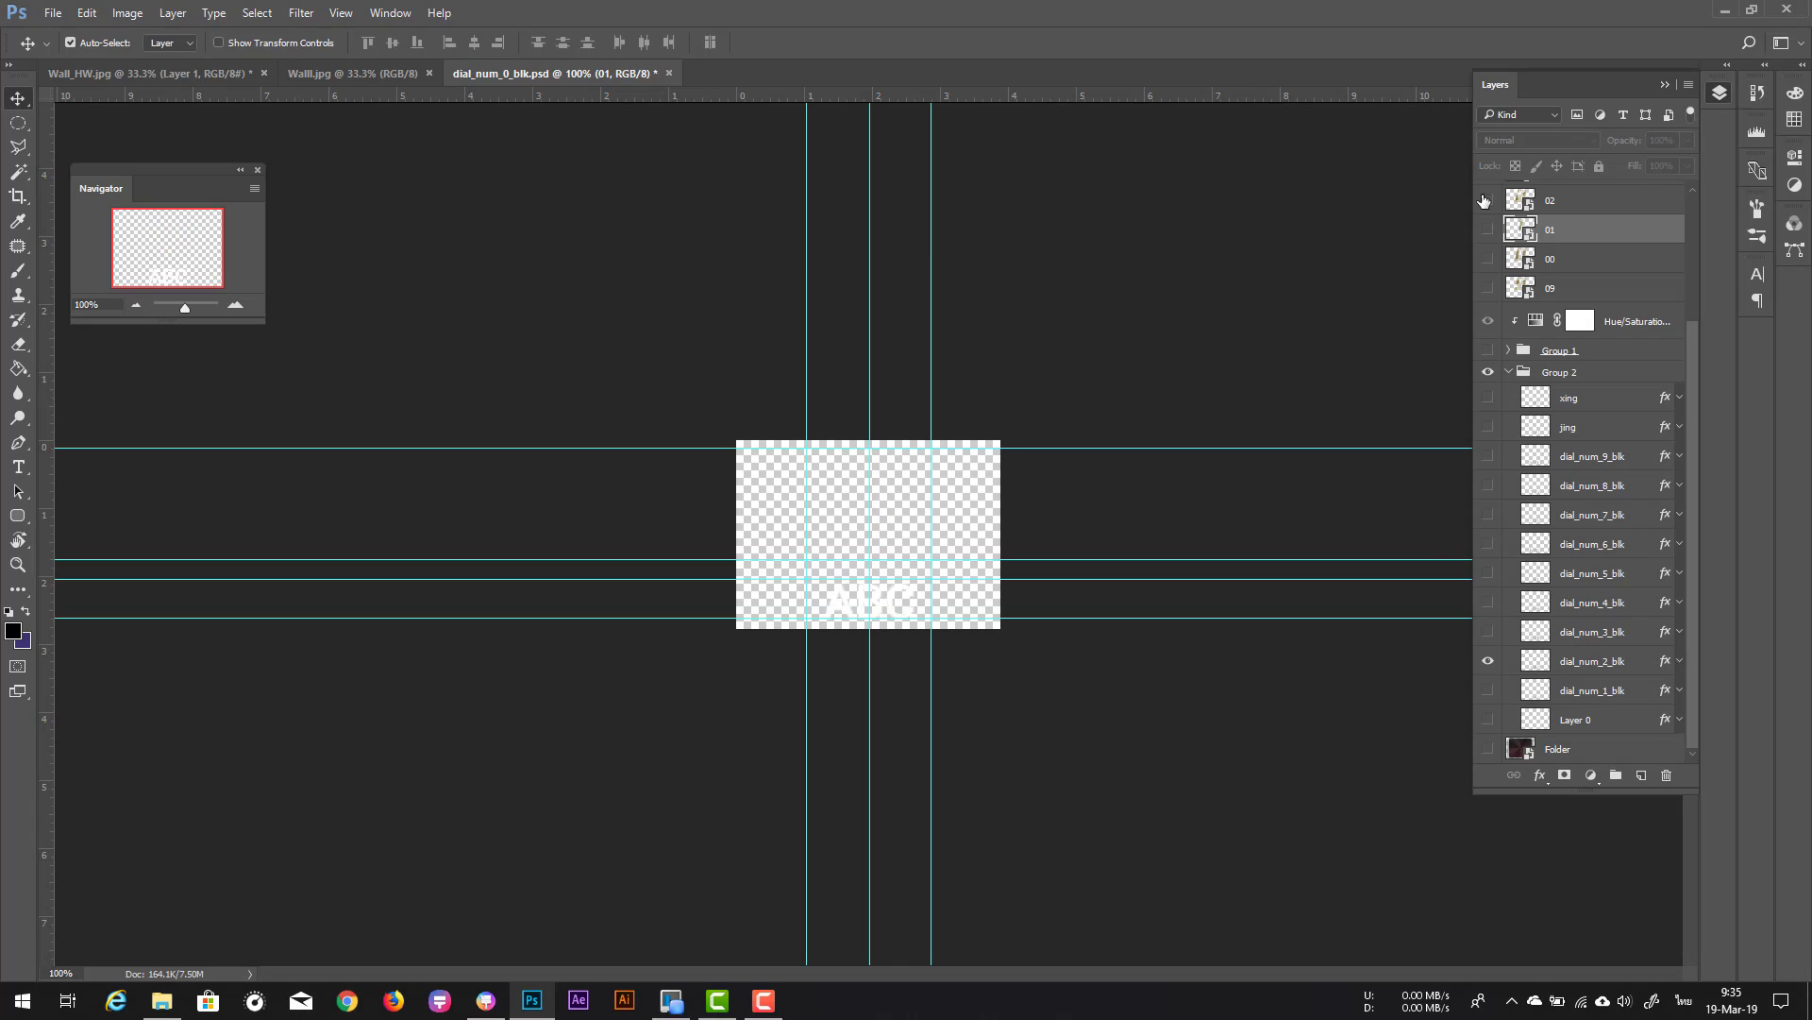
{"action": "left_click", "coordinate": [1487, 200]}
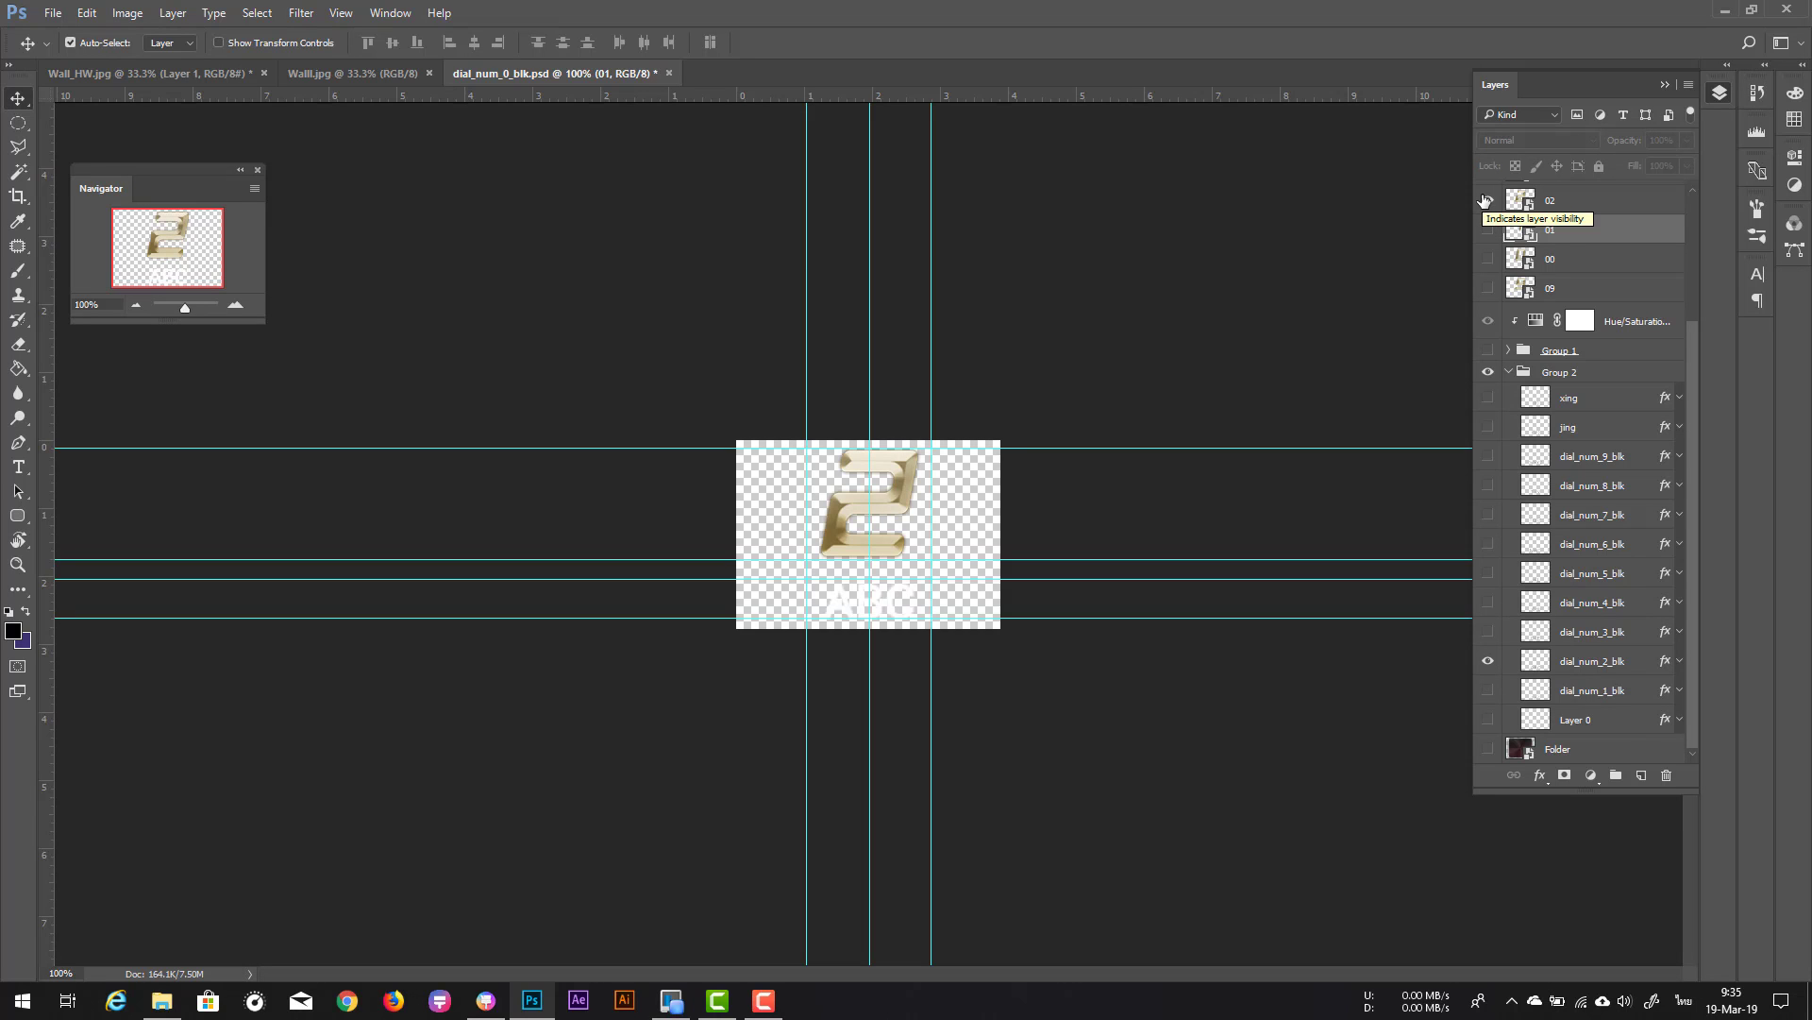
Step: Save the 2 key as a PNG named 002 in the Red_Iron_Theme folder, accepting the default PNG options
{"action": "key", "text": "ctrl+shift+s"}
{"action": "type", "text": "0"}
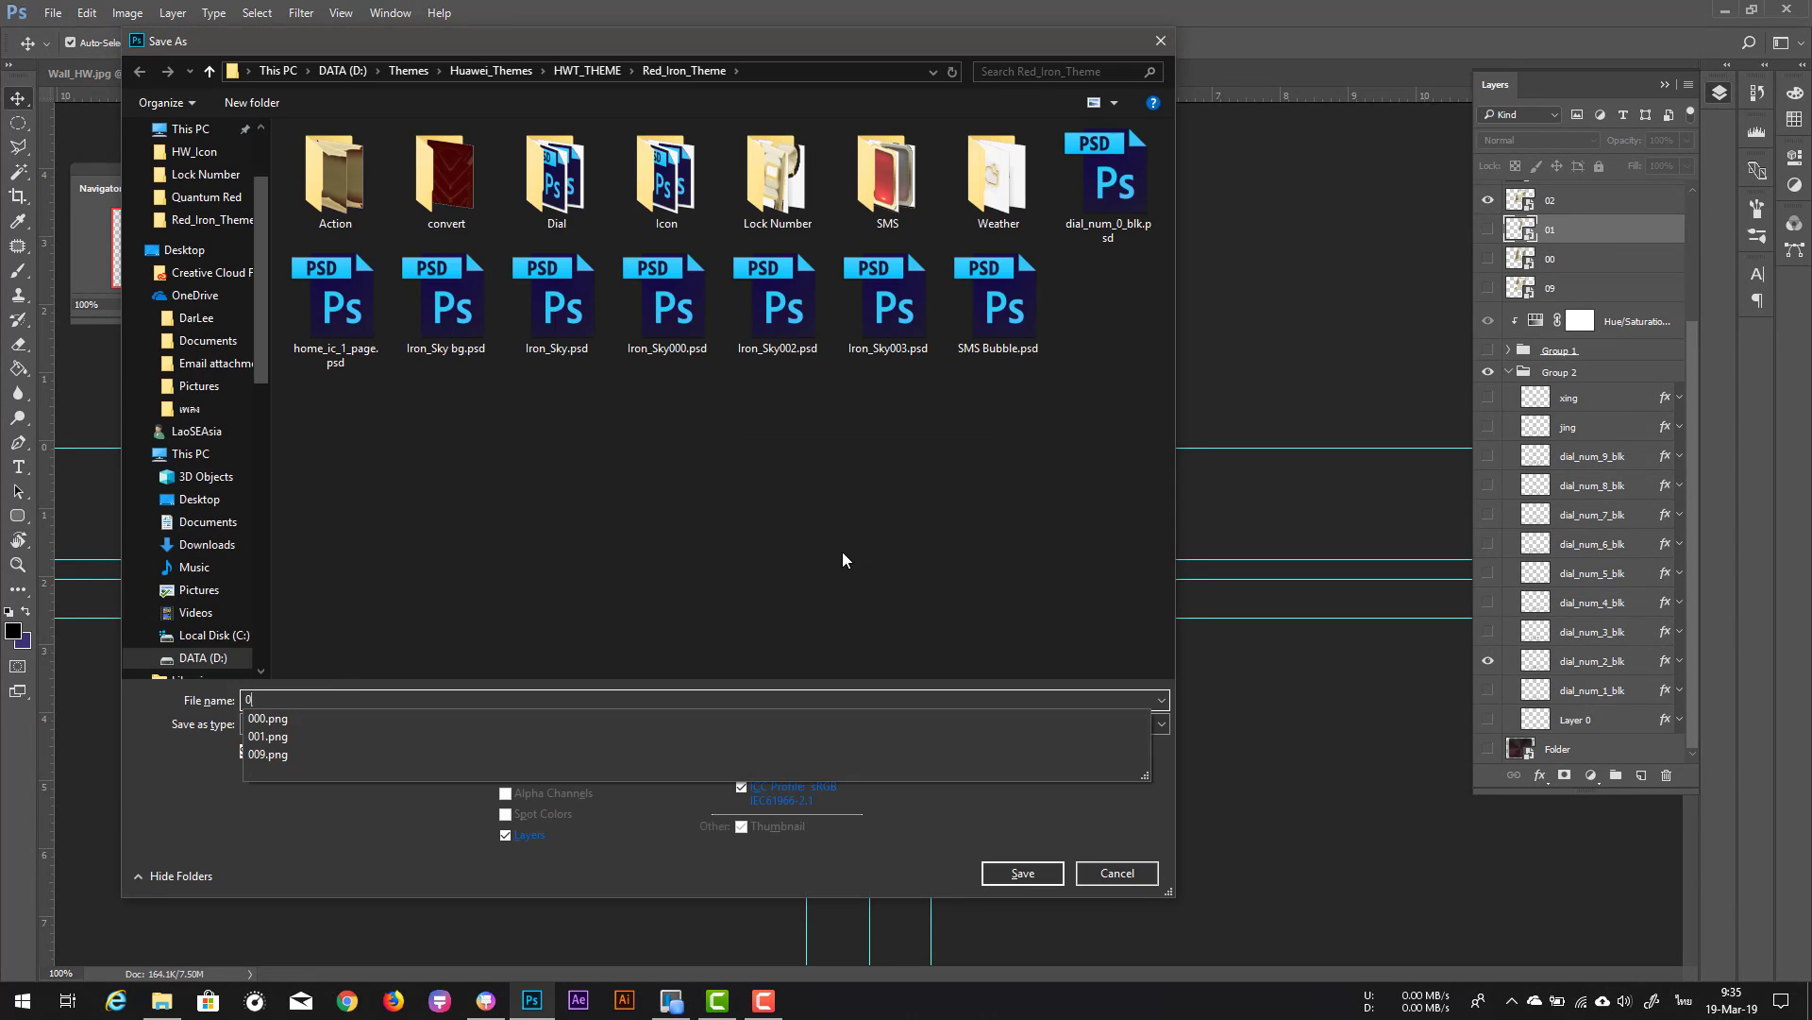
{"action": "type", "text": "02"}
{"action": "left_click", "coordinate": [434, 724]}
{"action": "left_click", "coordinate": [451, 651]}
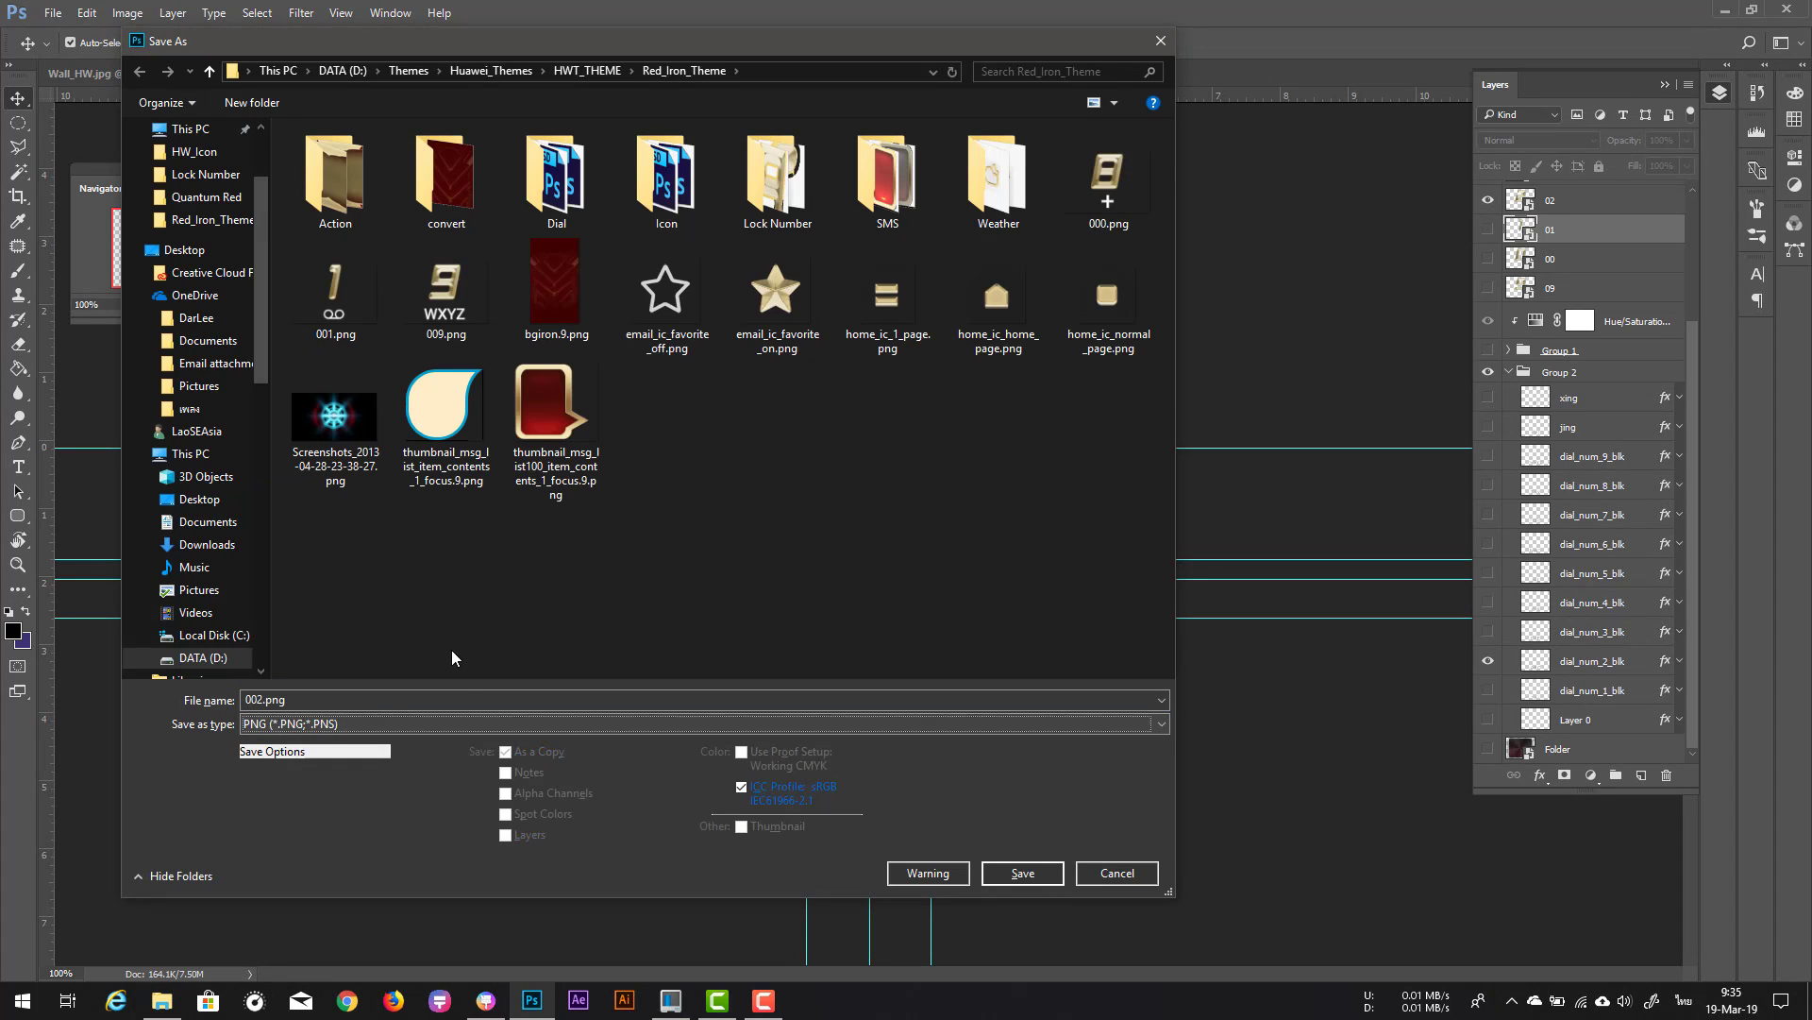
{"action": "left_click", "coordinate": [1023, 873]}
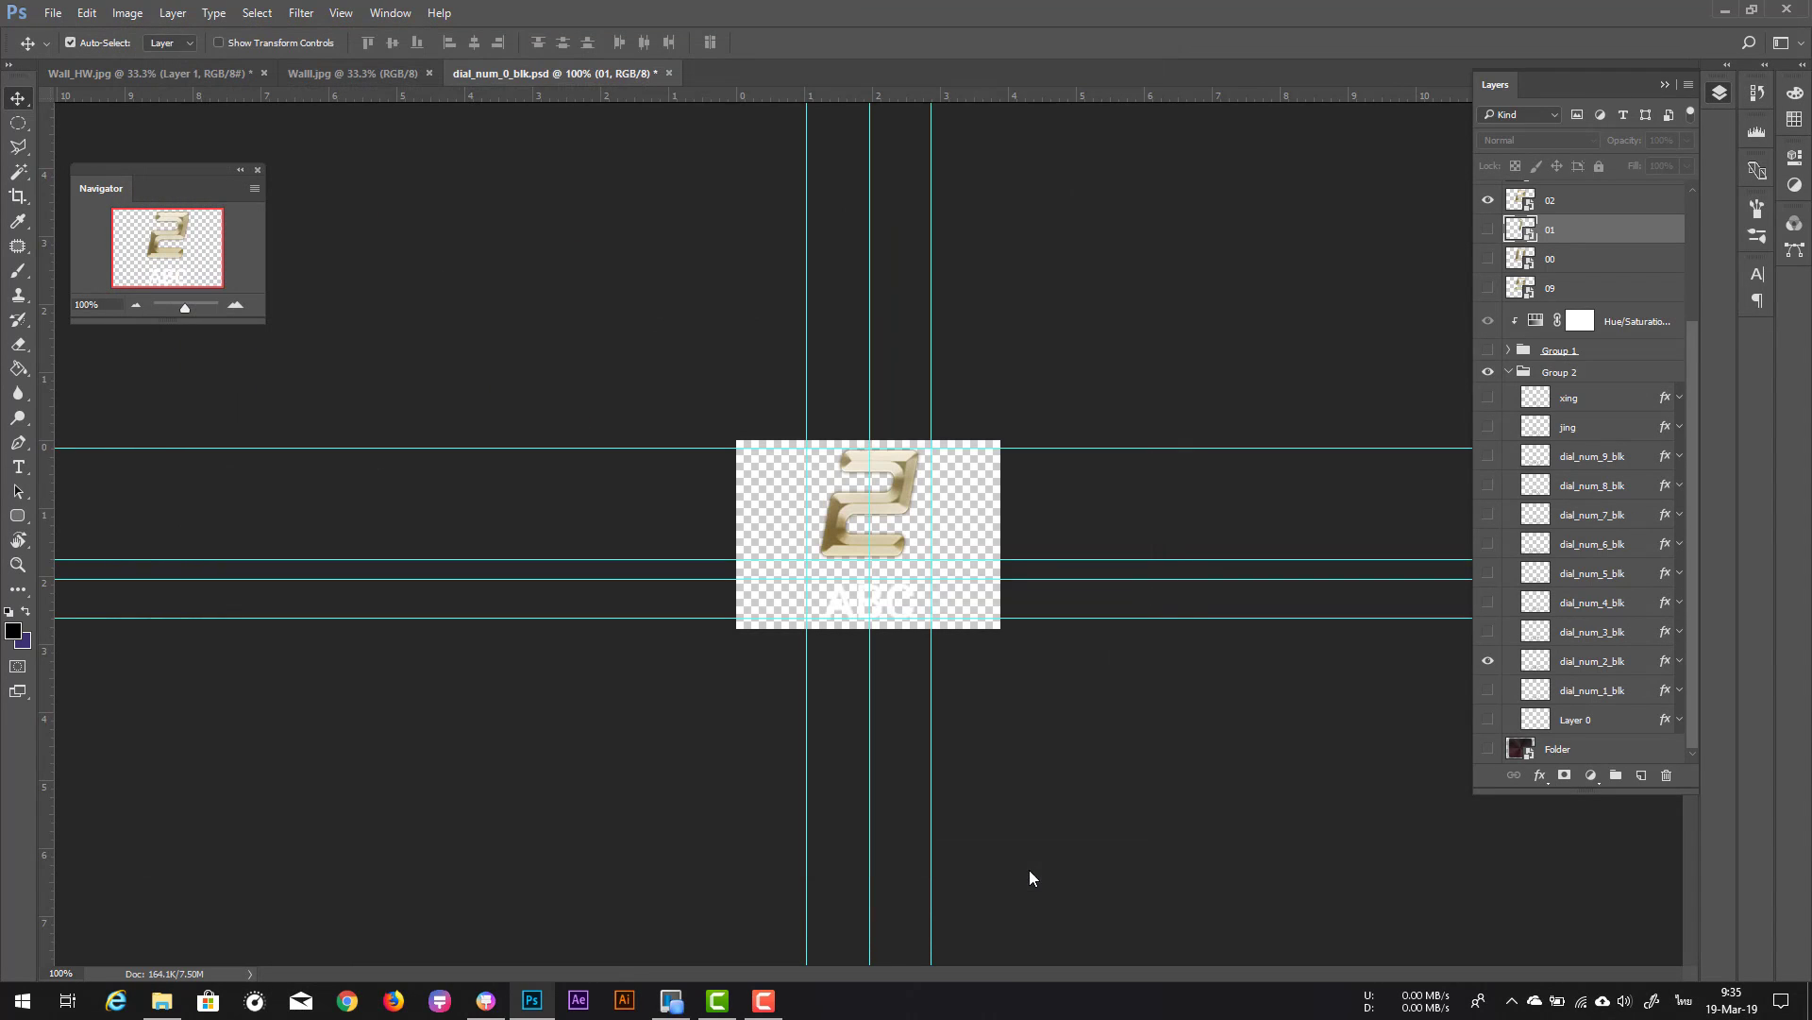
{"action": "left_click", "coordinate": [973, 324]}
Step: Hide dial_num_2_blk and digit layer 02, and show dial_num_3_blk with digit layer 03 for the 3 key
{"action": "left_click", "coordinate": [1488, 632]}
{"action": "scroll", "coordinate": [1562, 399], "scroll_direction": "up", "scroll_amount": 1}
{"action": "left_click", "coordinate": [1488, 230]}
{"action": "left_click", "coordinate": [1487, 200]}
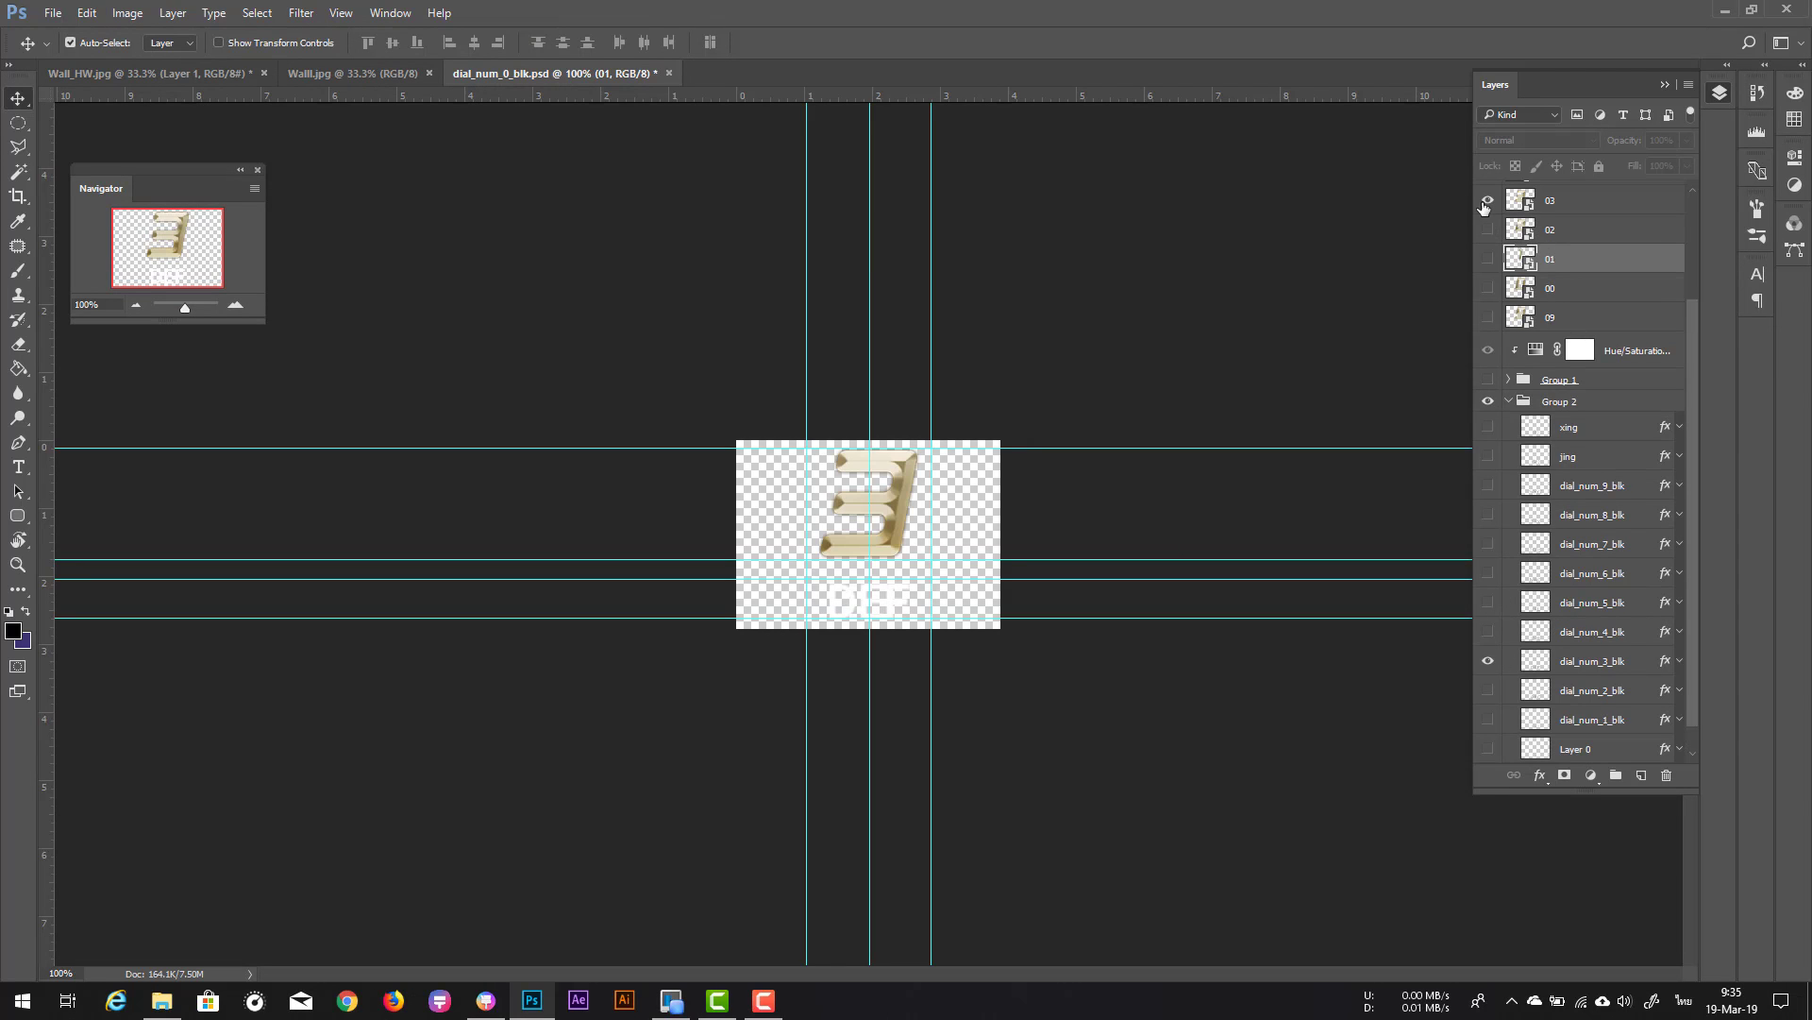
Step: Save the 3 key as a PNG named 003 in the Red_Iron_Theme folder, accepting the default PNG options
{"action": "key", "text": "ctrl+shift+s"}
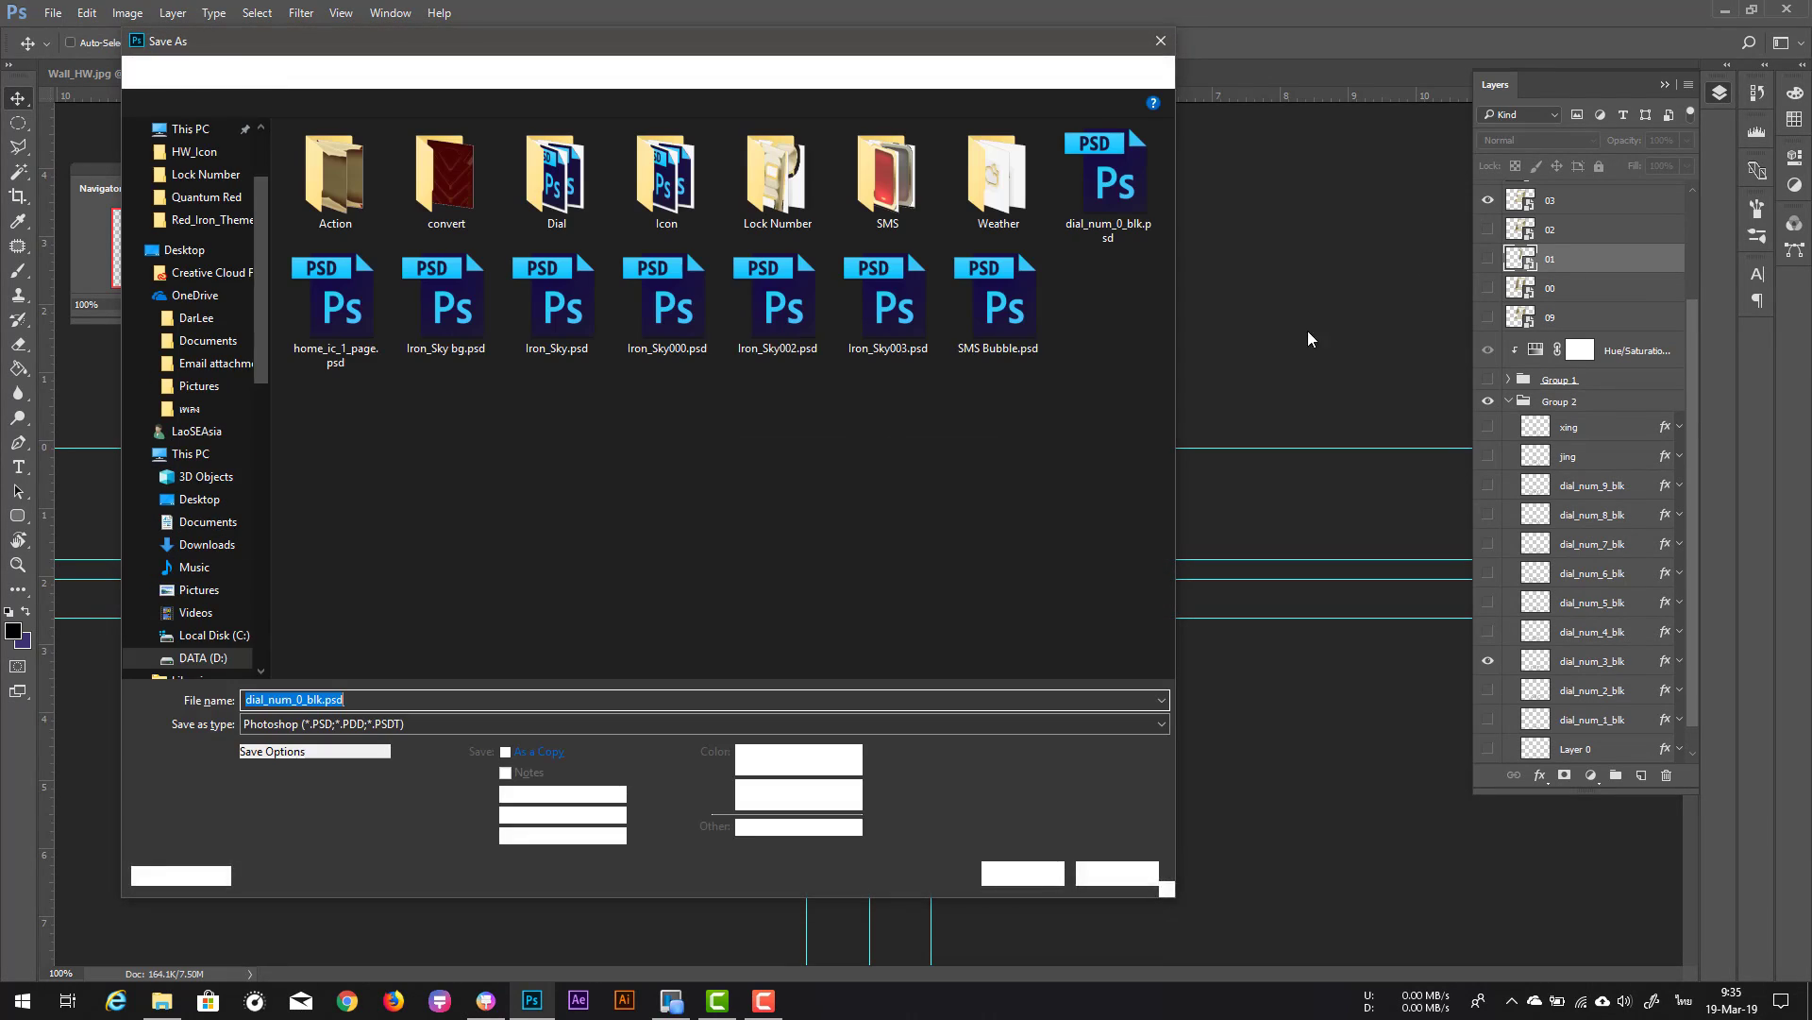
{"action": "left_click", "coordinate": [524, 719]}
{"action": "left_click", "coordinate": [524, 657]}
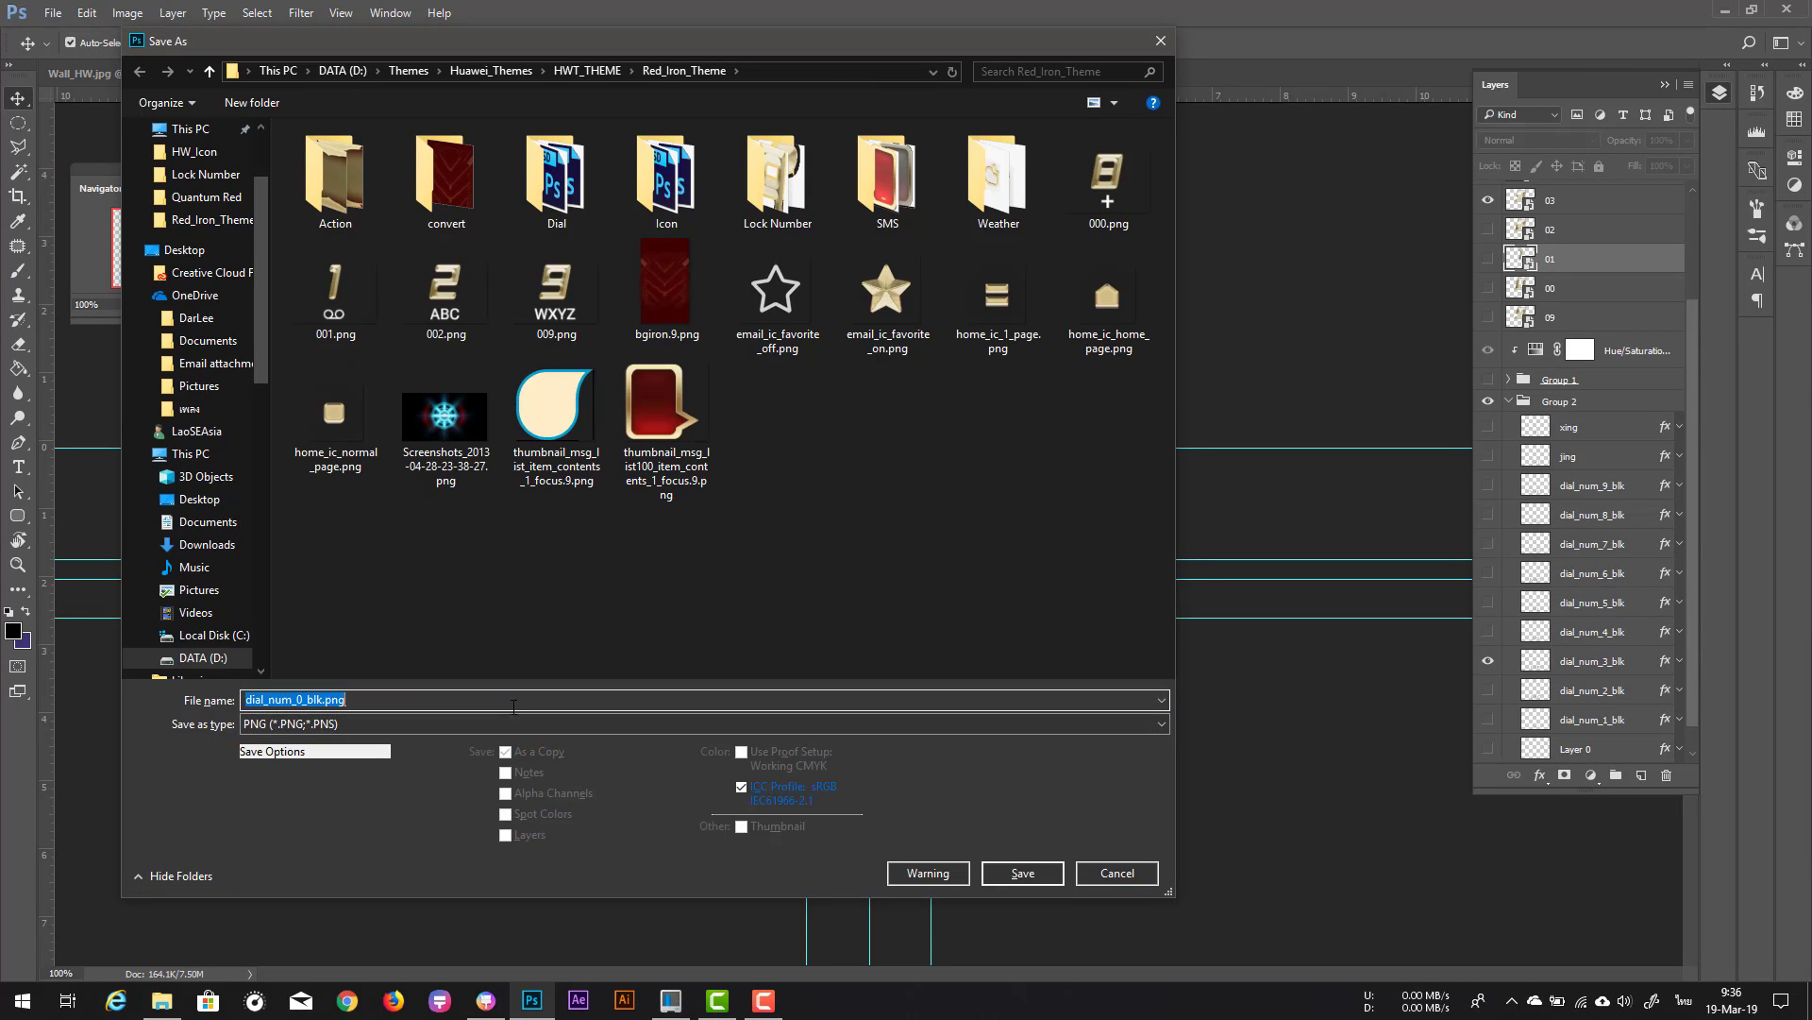
{"action": "type", "text": "003"}
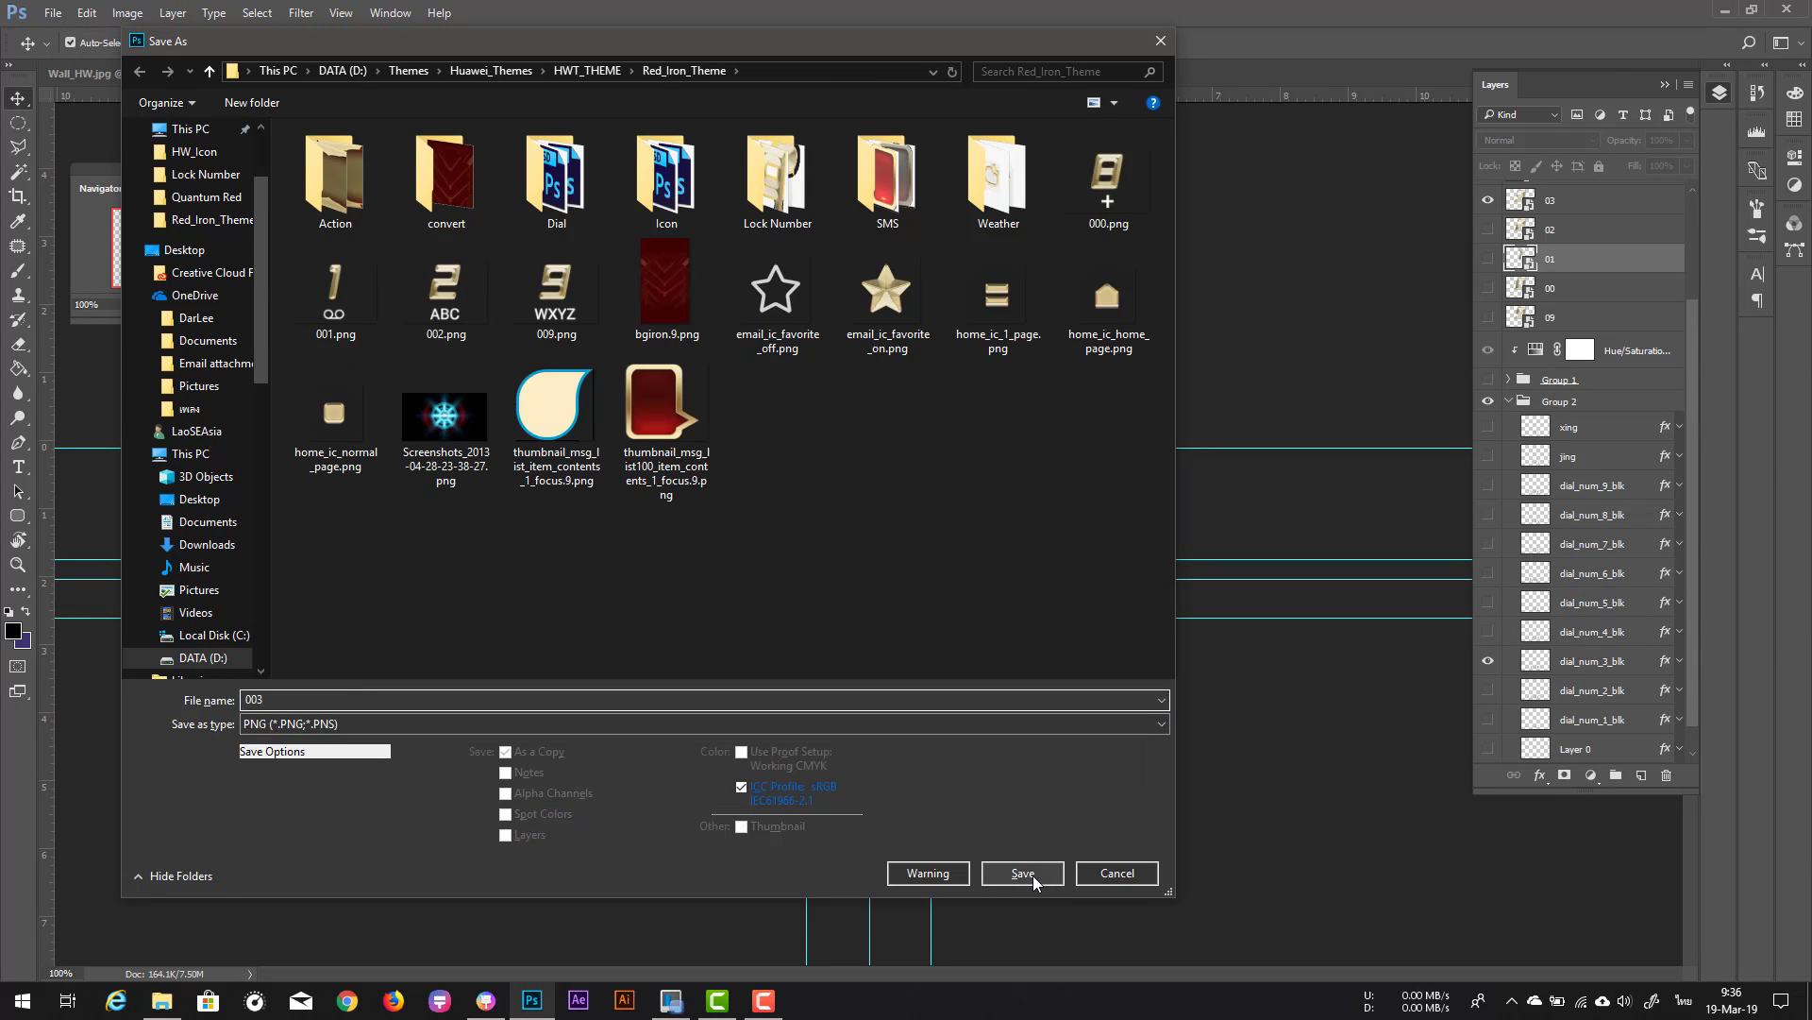
{"action": "left_click", "coordinate": [1023, 872]}
{"action": "left_click", "coordinate": [982, 319]}
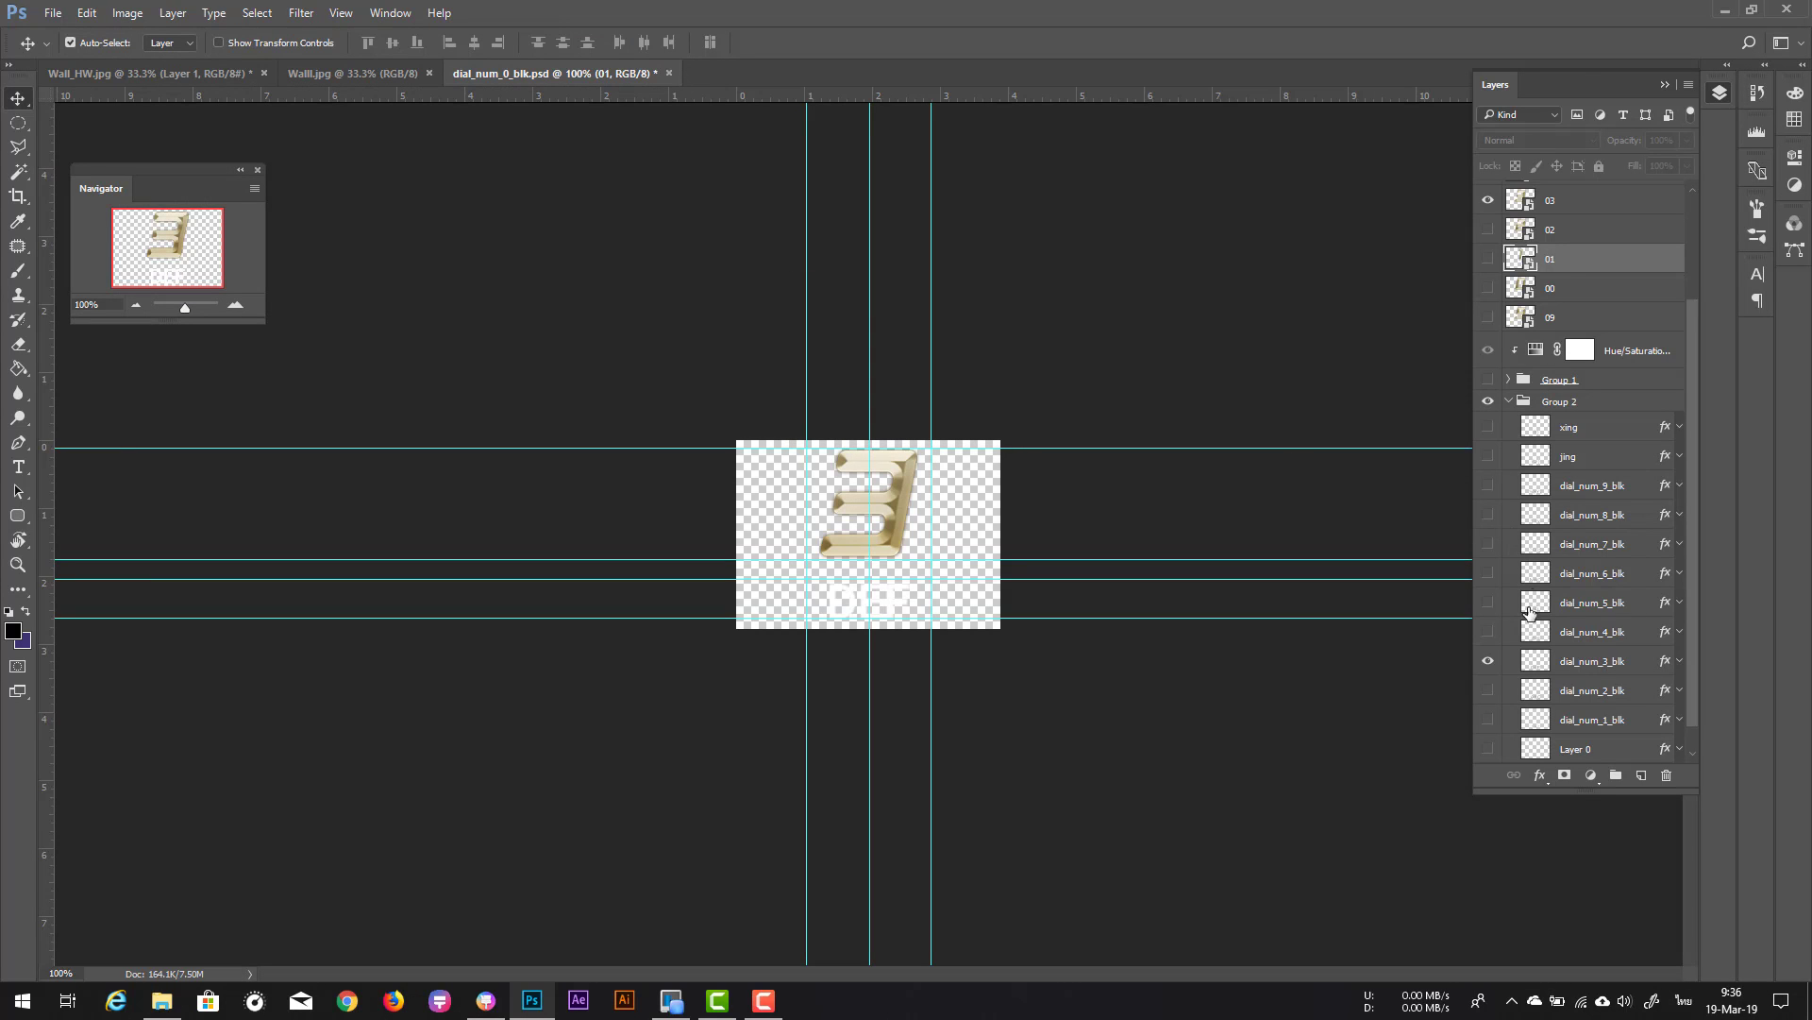
Step: Hide dial_num_3_blk and digit layer 03, and show dial_num_4_blk with digit layer 04 for the 4 key
{"action": "left_click", "coordinate": [1487, 661]}
{"action": "left_click", "coordinate": [1488, 631]}
{"action": "scroll", "coordinate": [1584, 678], "scroll_direction": "up", "scroll_amount": 2}
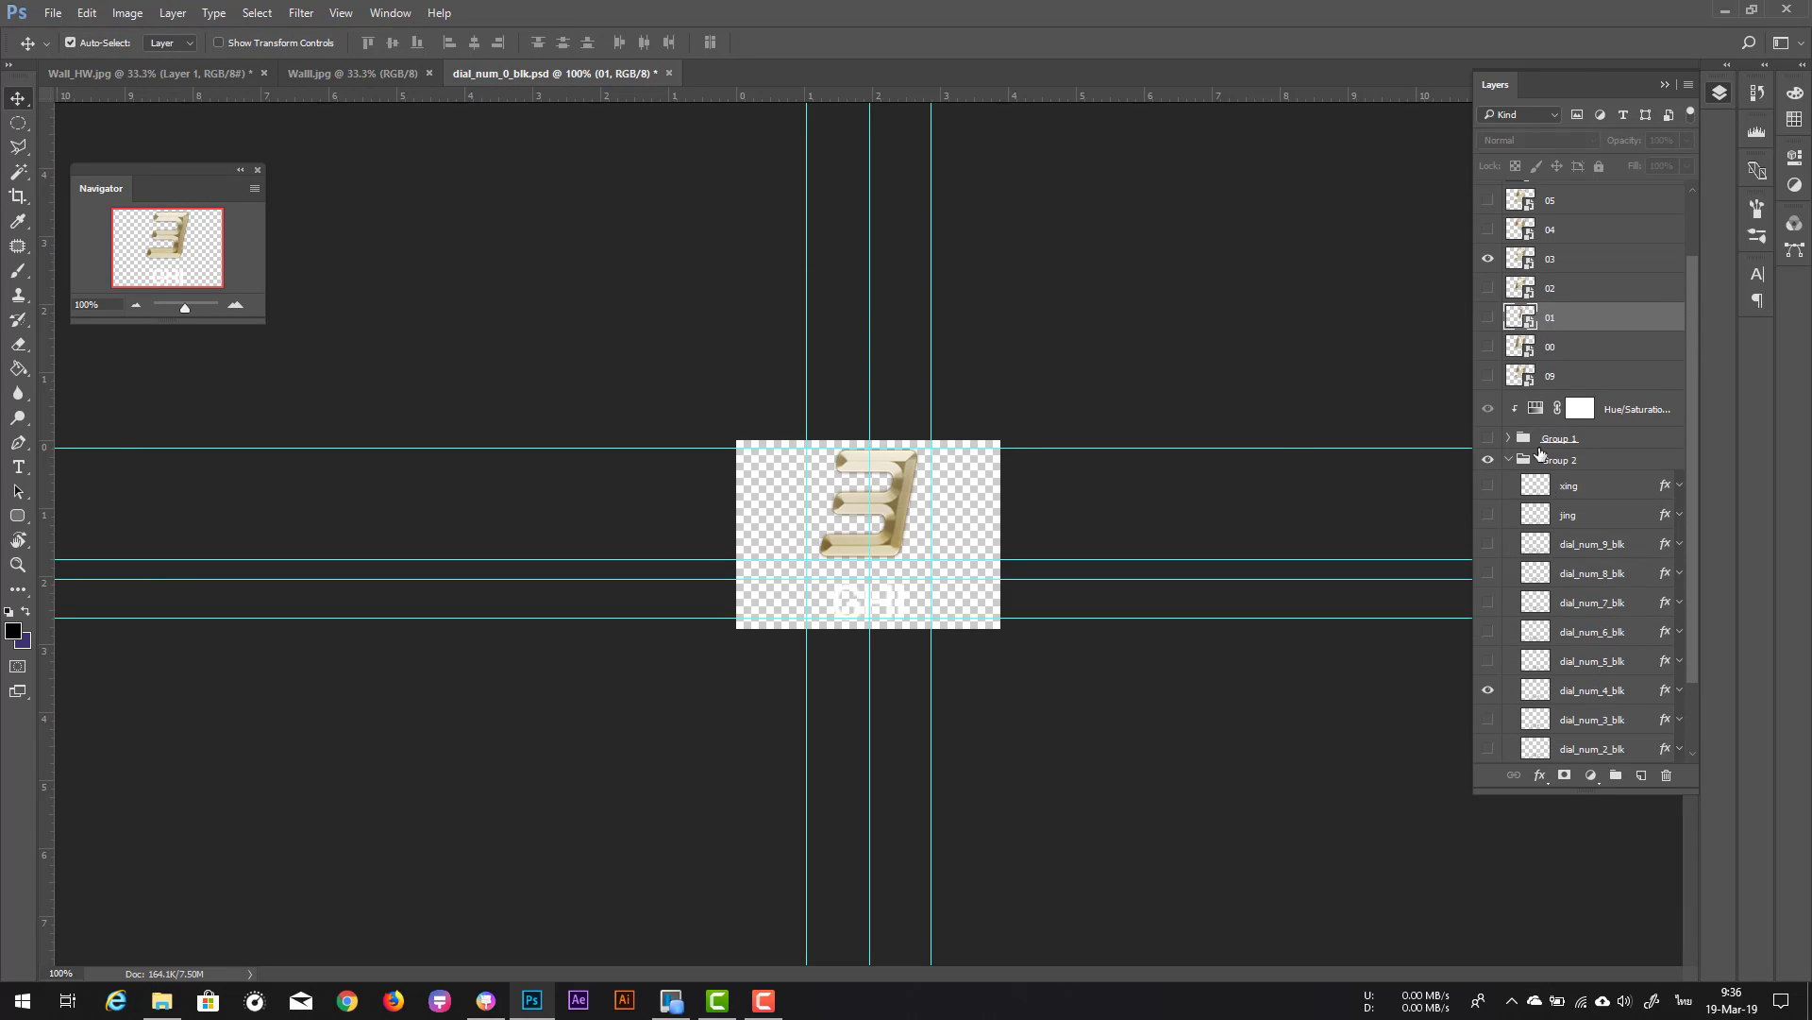
{"action": "left_click", "coordinate": [1488, 259]}
{"action": "left_click", "coordinate": [1487, 229]}
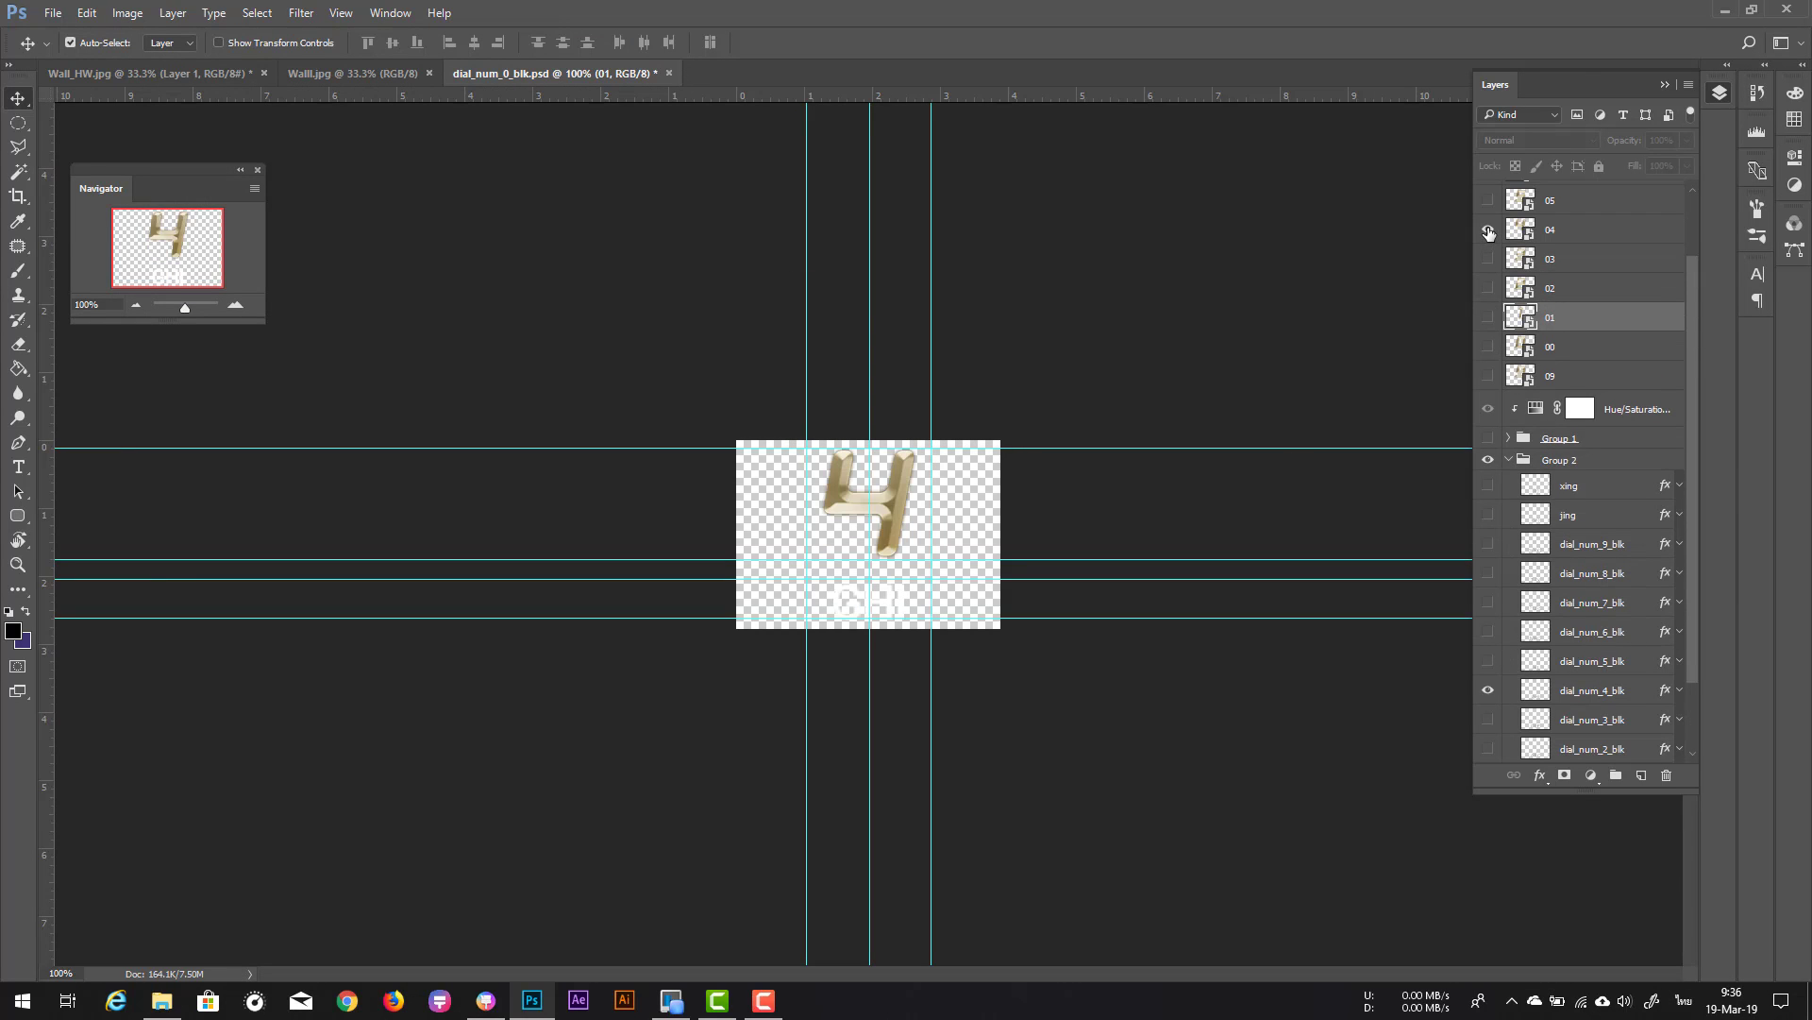
Step: Save the 4 key as a PNG named 004 in the Red_Iron_Theme folder, accepting the default PNG options
{"action": "key", "text": "ctrl+shift+s"}
{"action": "type", "text": "0"}
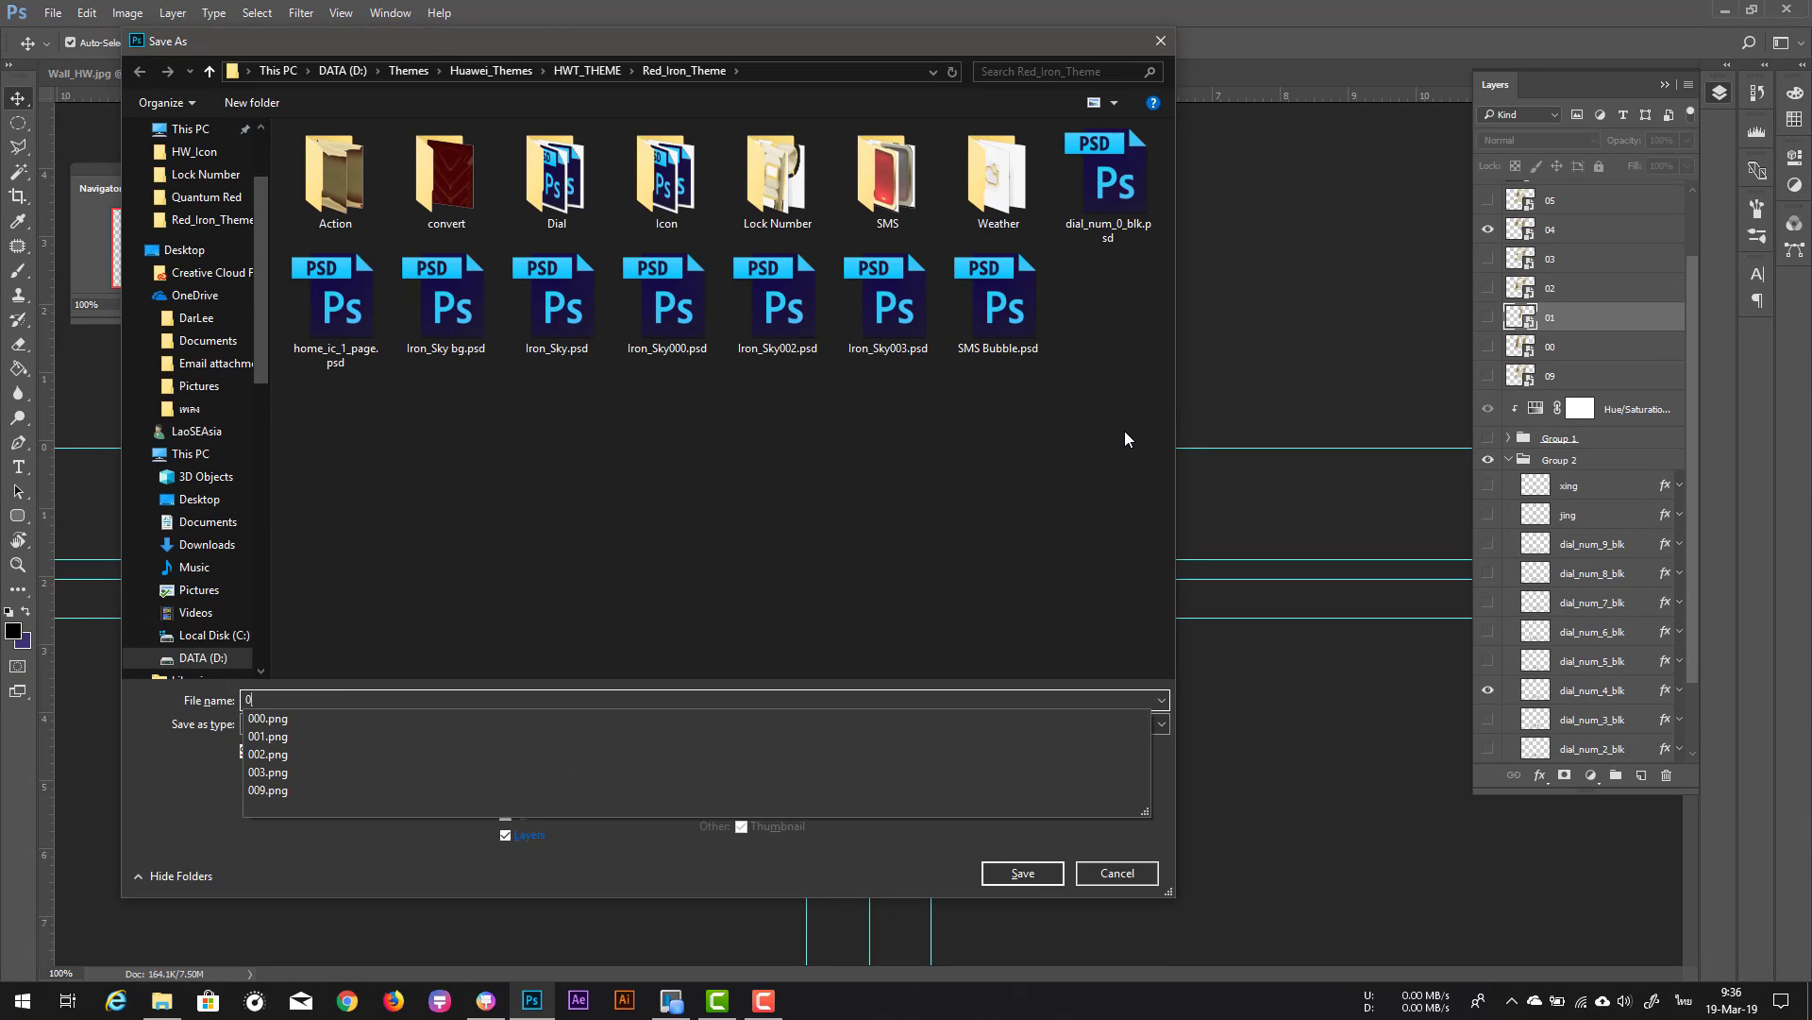
{"action": "type", "text": "04"}
{"action": "left_click", "coordinate": [483, 723]}
{"action": "left_click", "coordinate": [484, 671]}
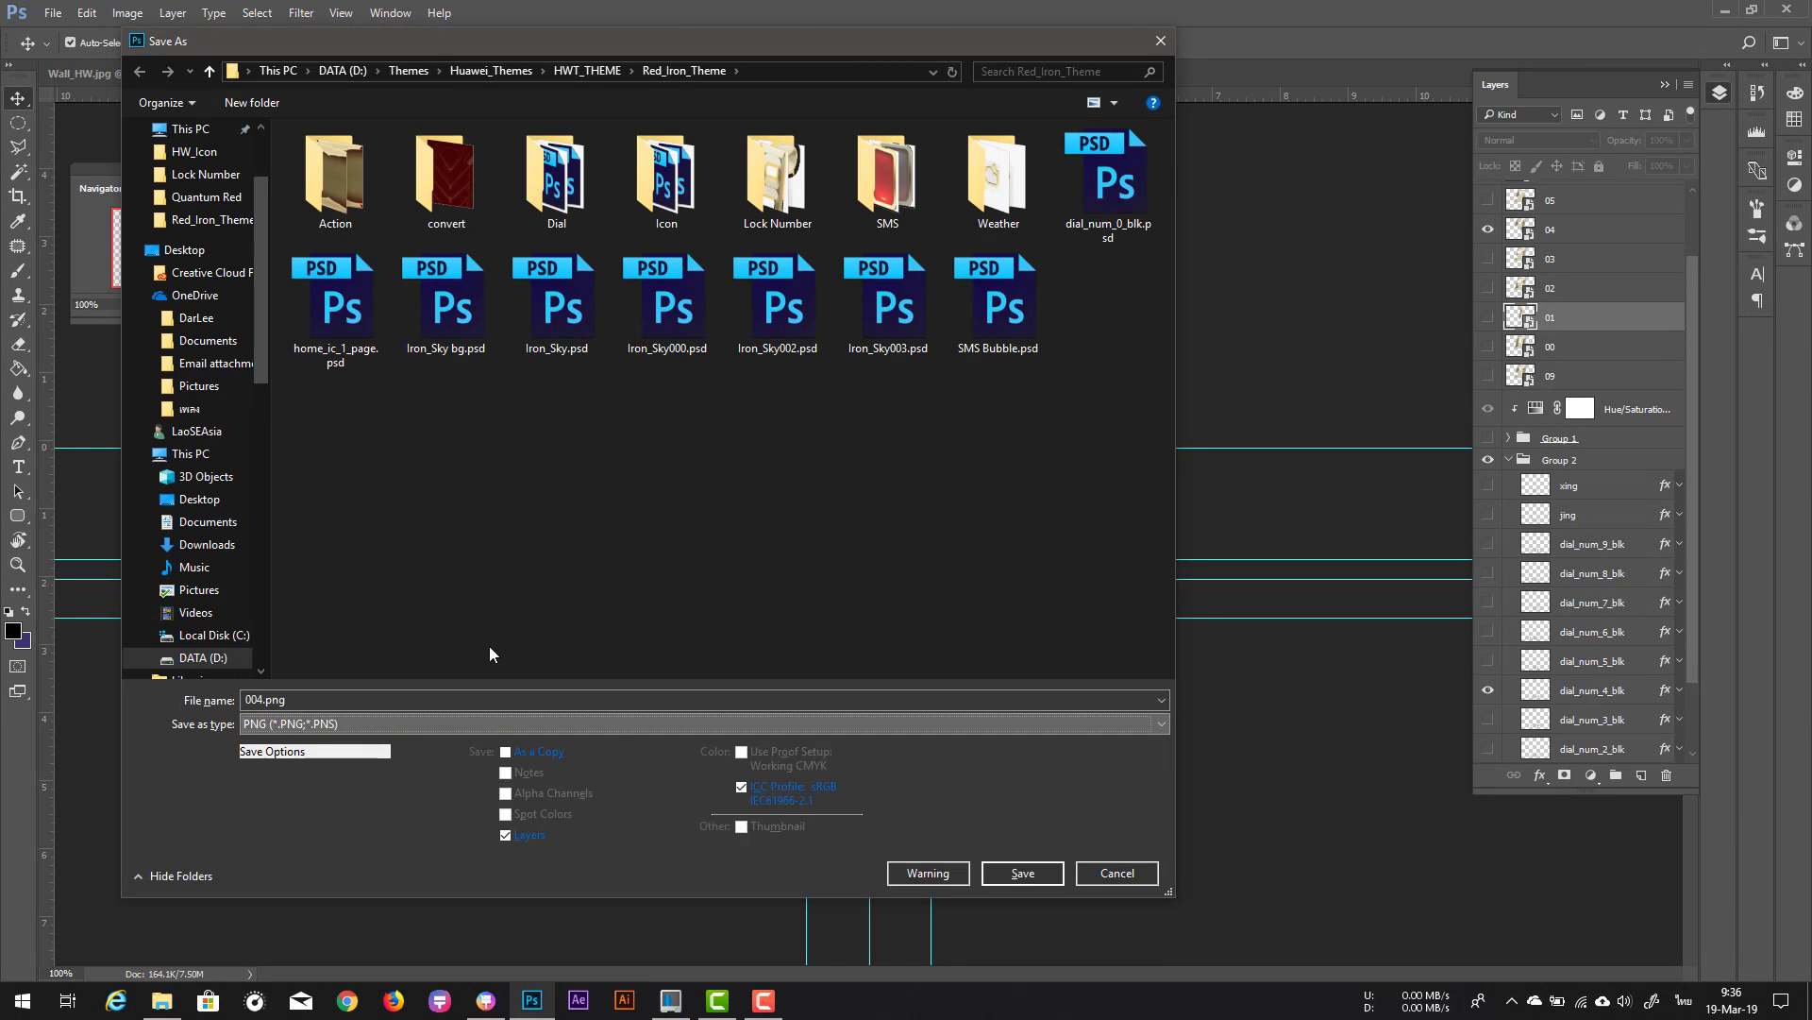
{"action": "left_click", "coordinate": [982, 873]}
{"action": "left_click", "coordinate": [993, 325]}
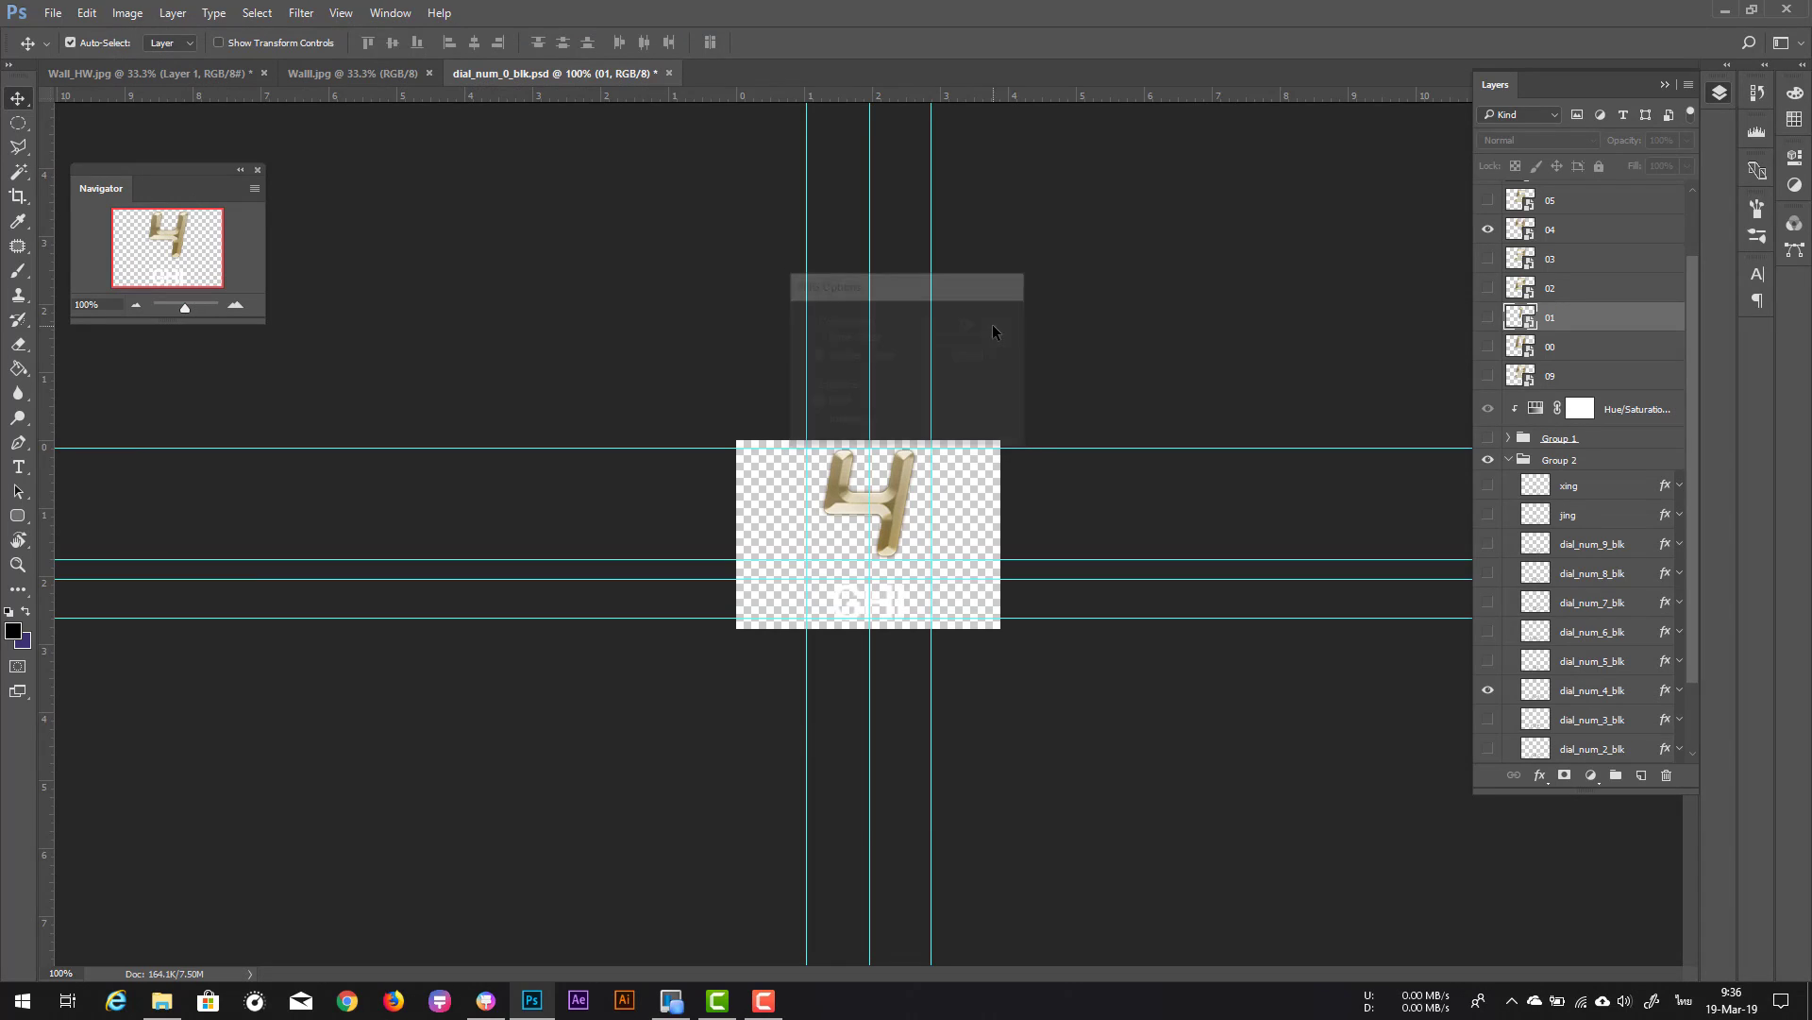
Step: Switch to hwt-Tool, check the exported key PNGs in the Red_Iron_Theme folder, and dismiss the file picker
{"action": "left_click", "coordinate": [479, 1008]}
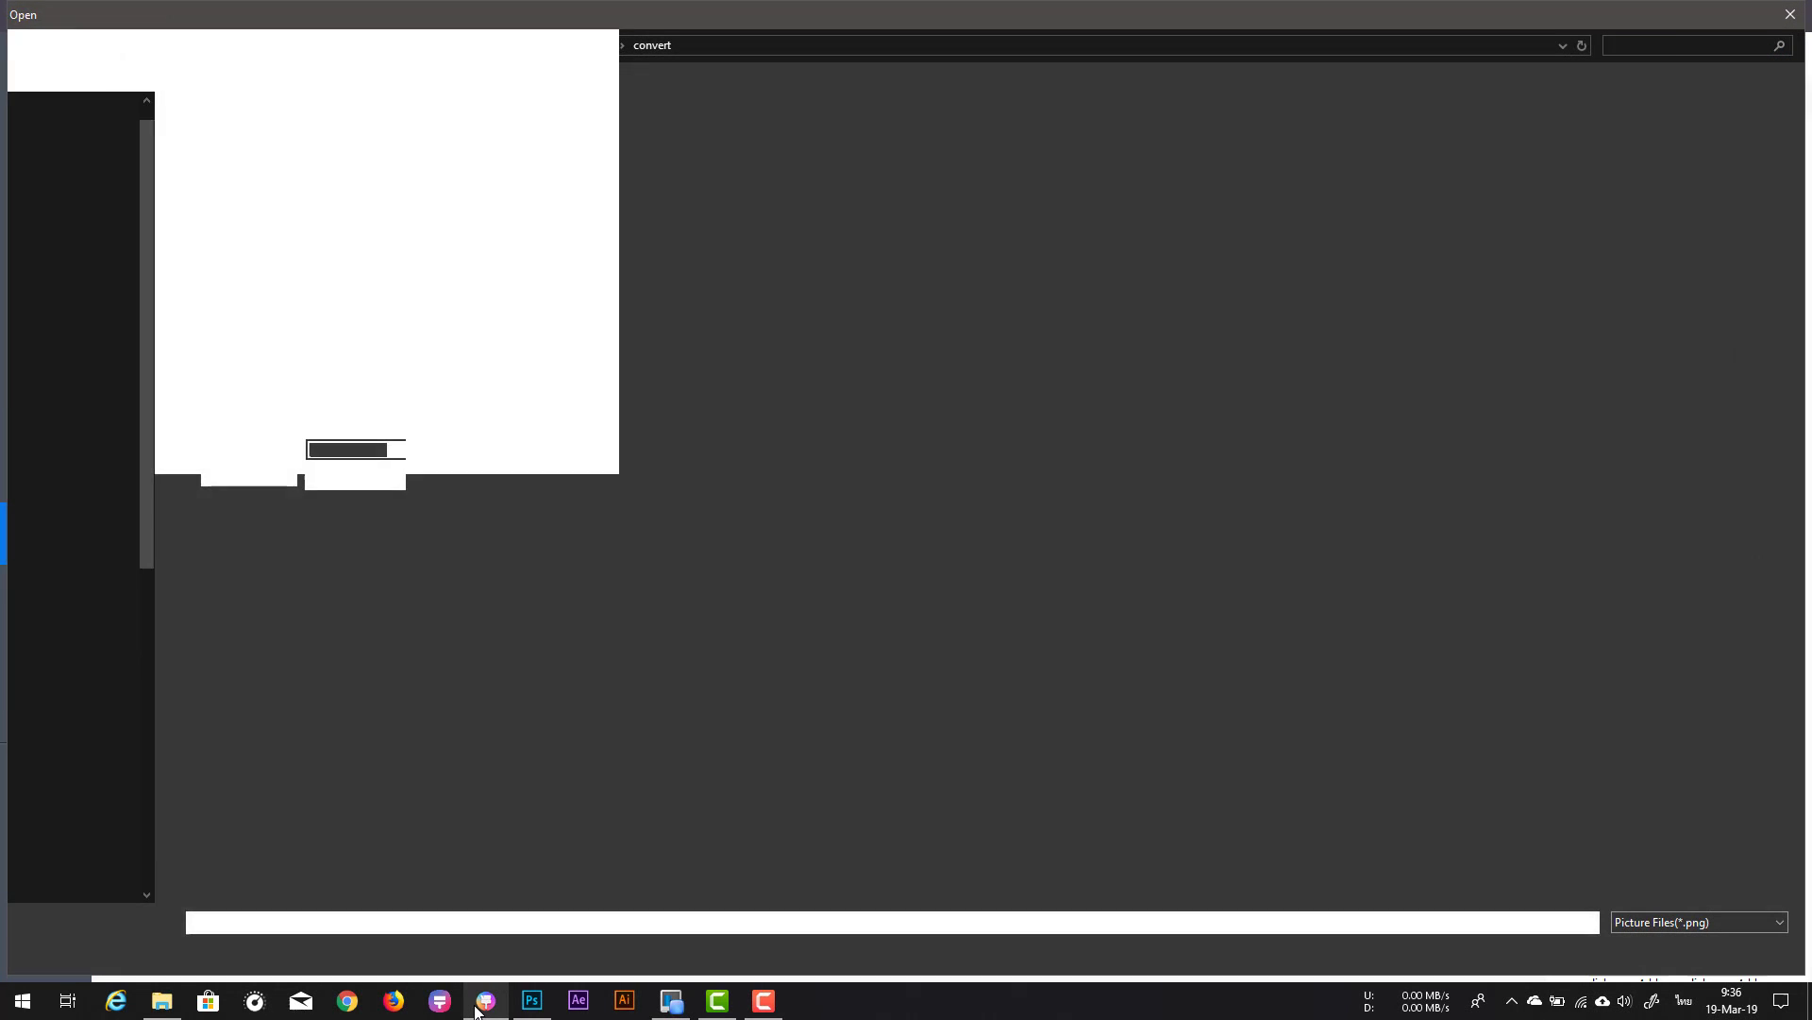
{"action": "key", "text": "alt+Up"}
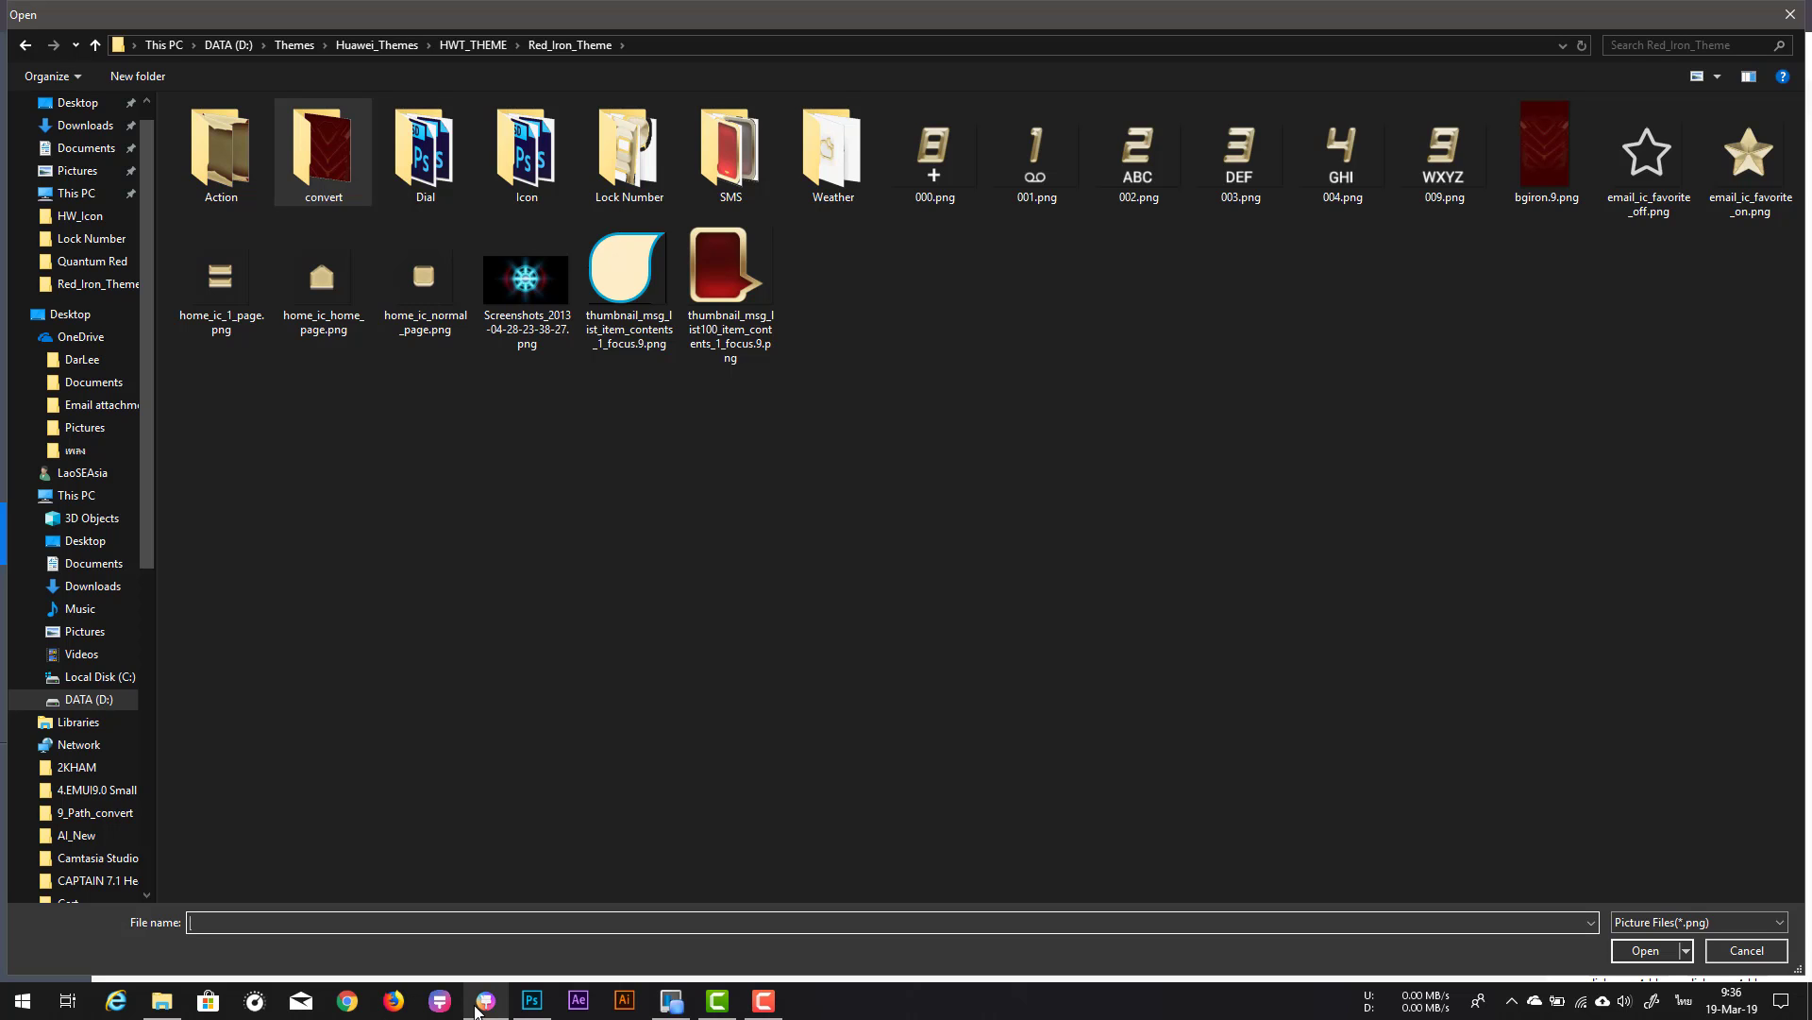
{"action": "key", "text": "Escape"}
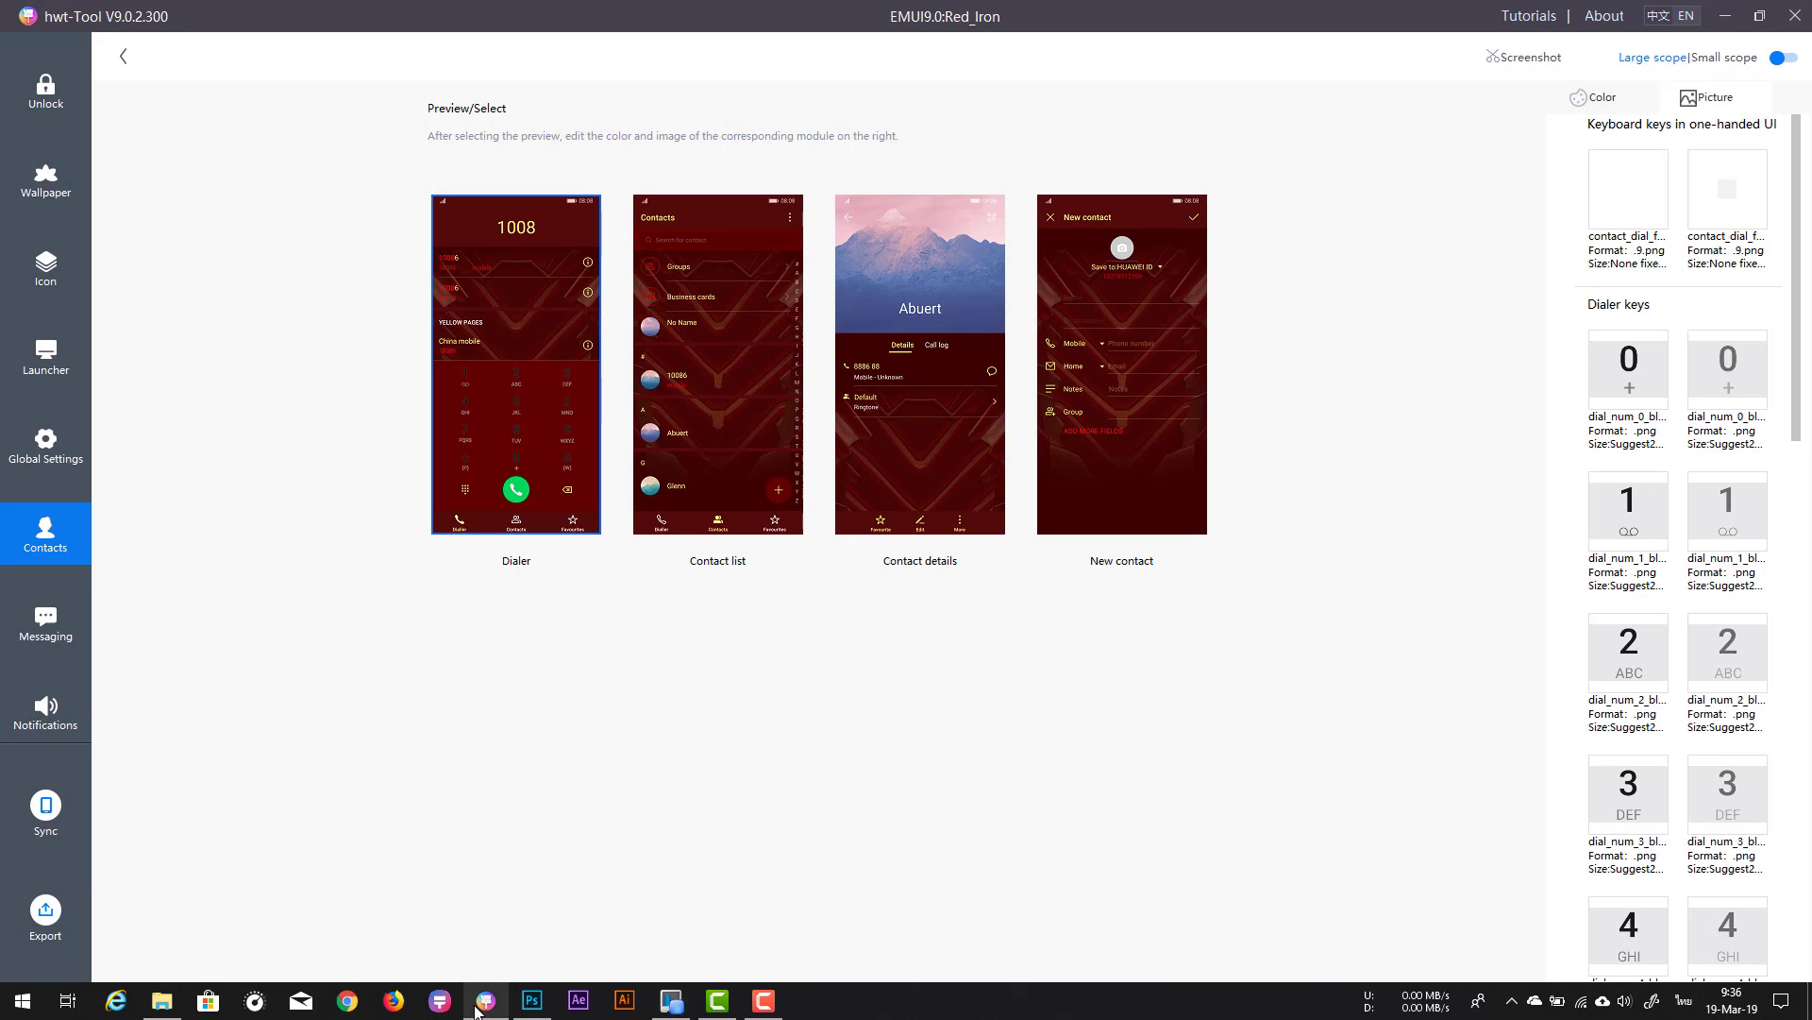
Step: Switch back to Photoshop, hide digit layer 04 and dial_num_4_blk, and show digit layer 00 with Layer 0
{"action": "left_click", "coordinate": [531, 1001]}
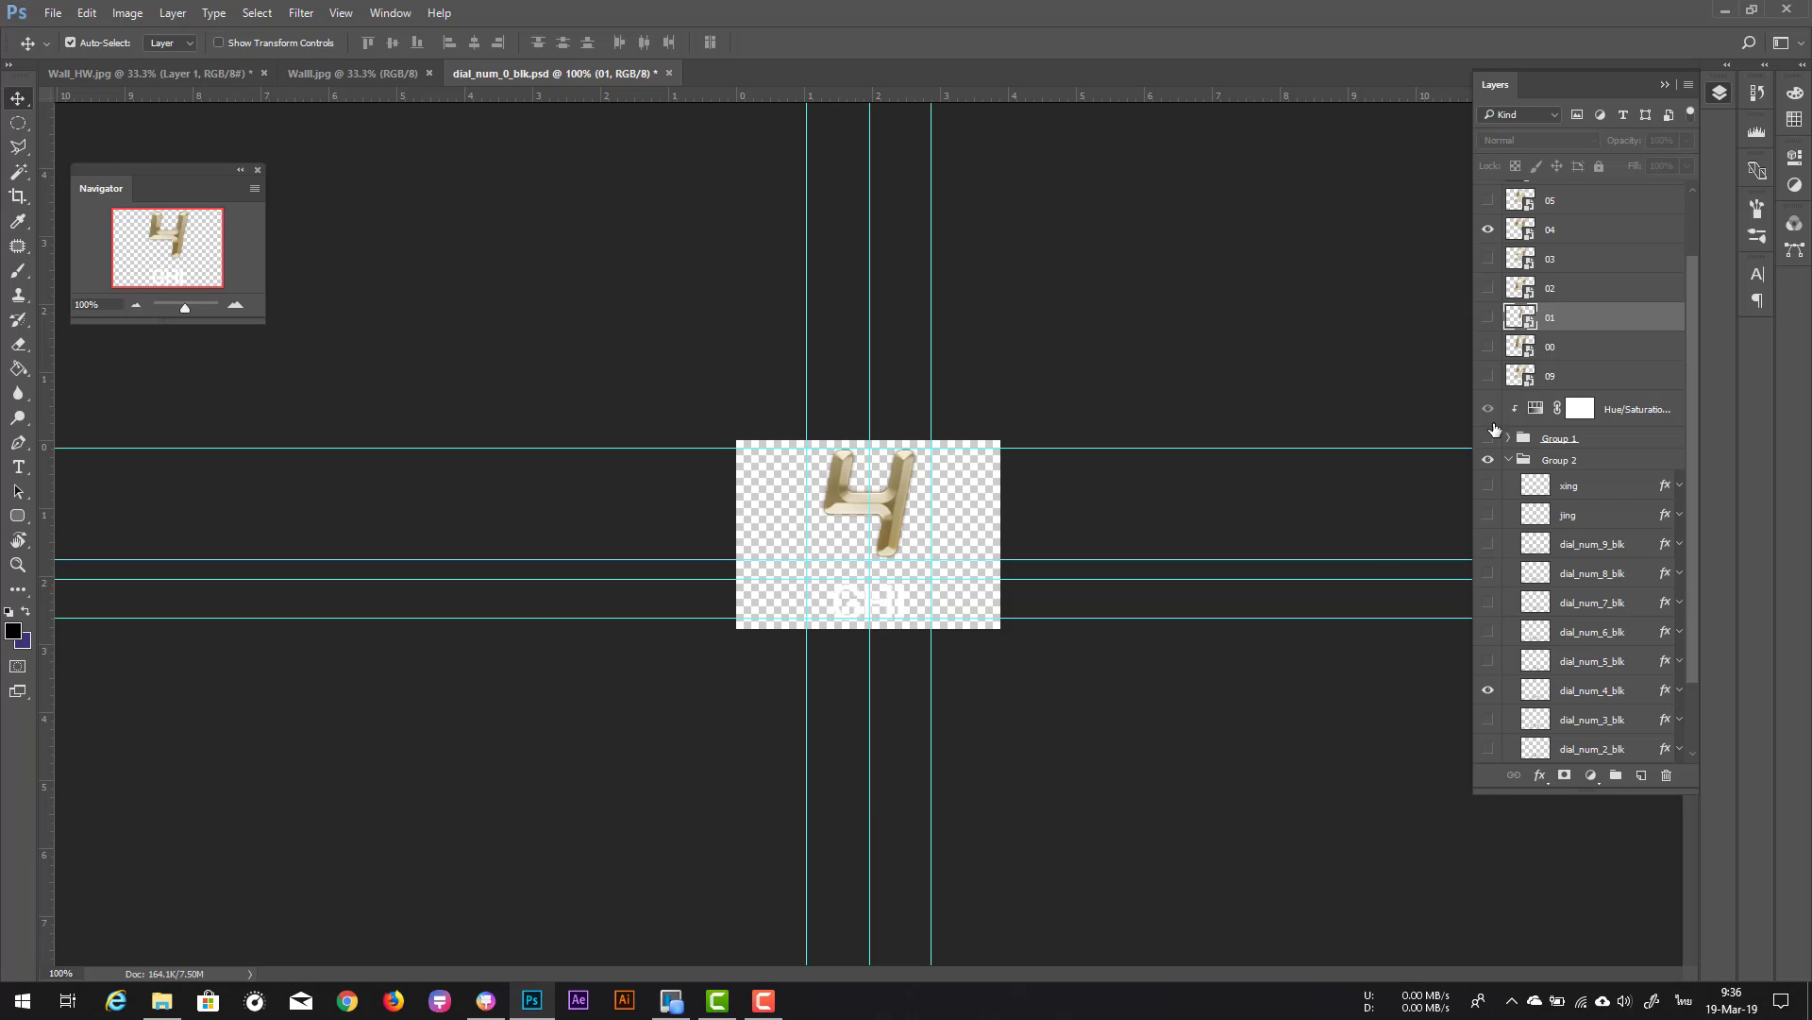
{"action": "left_click", "coordinate": [1489, 229]}
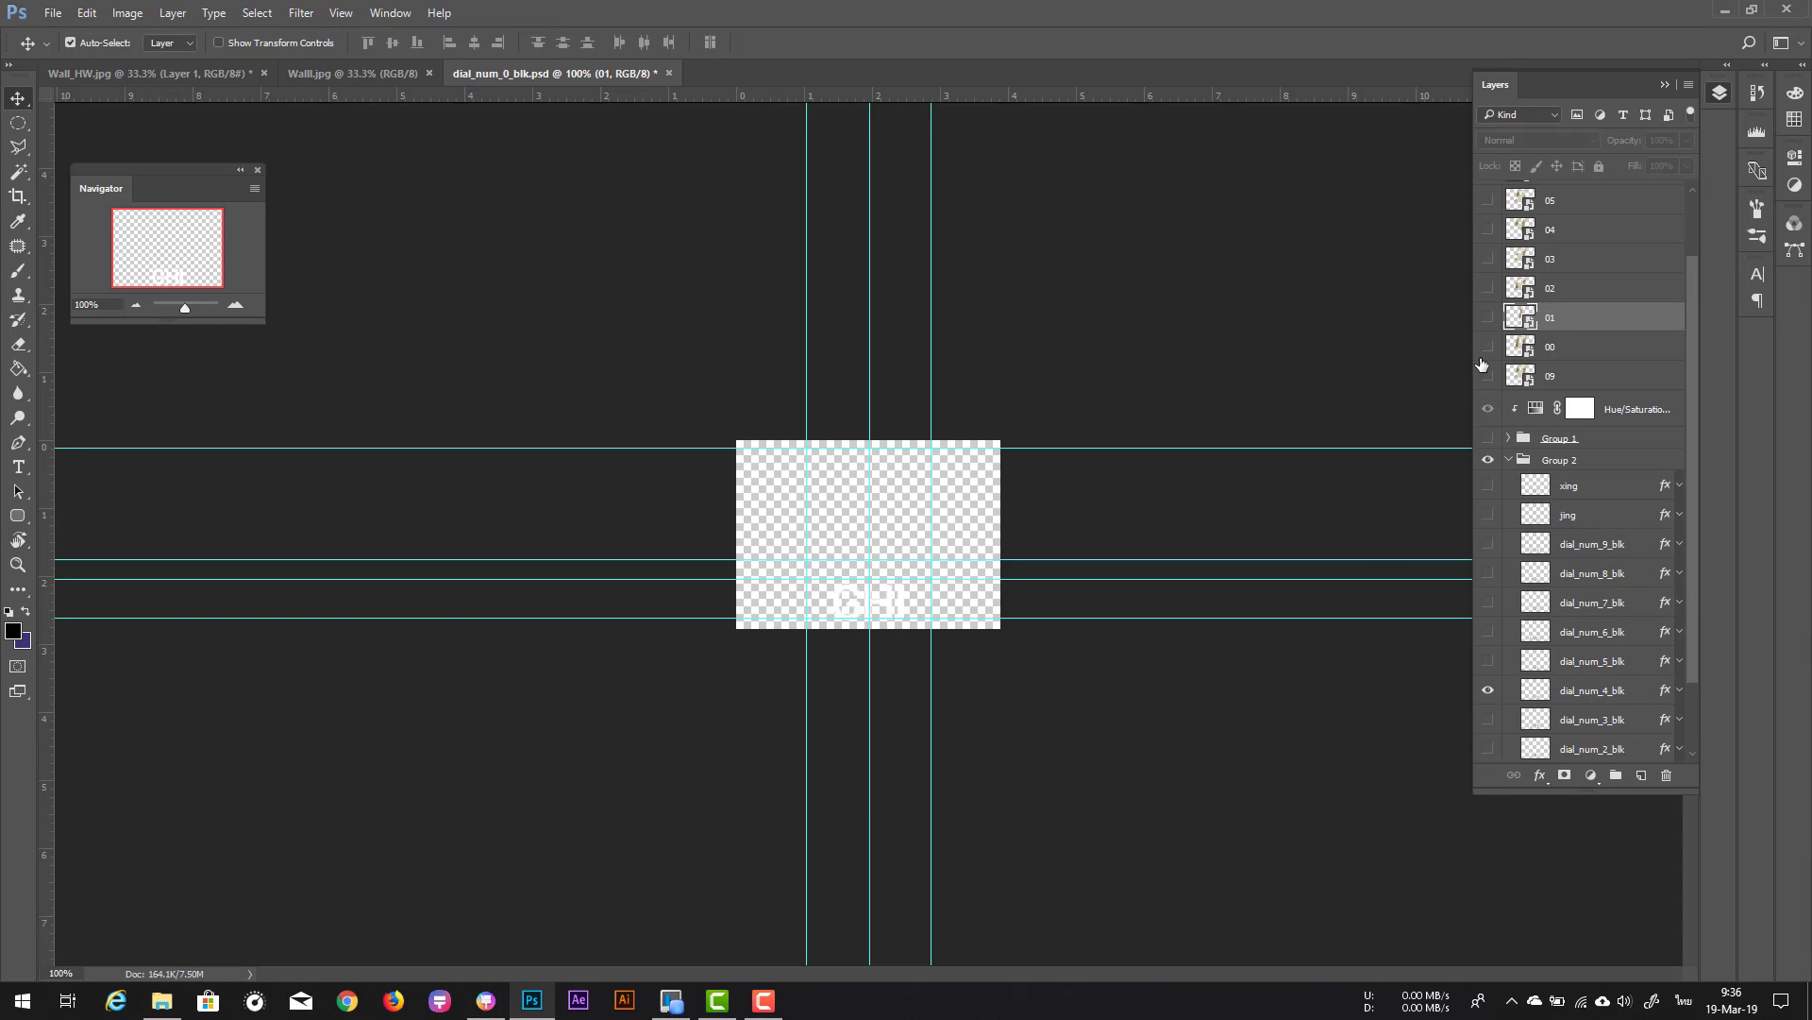
{"action": "left_click", "coordinate": [1487, 347]}
{"action": "scroll", "coordinate": [1520, 511], "scroll_direction": "down", "scroll_amount": 1}
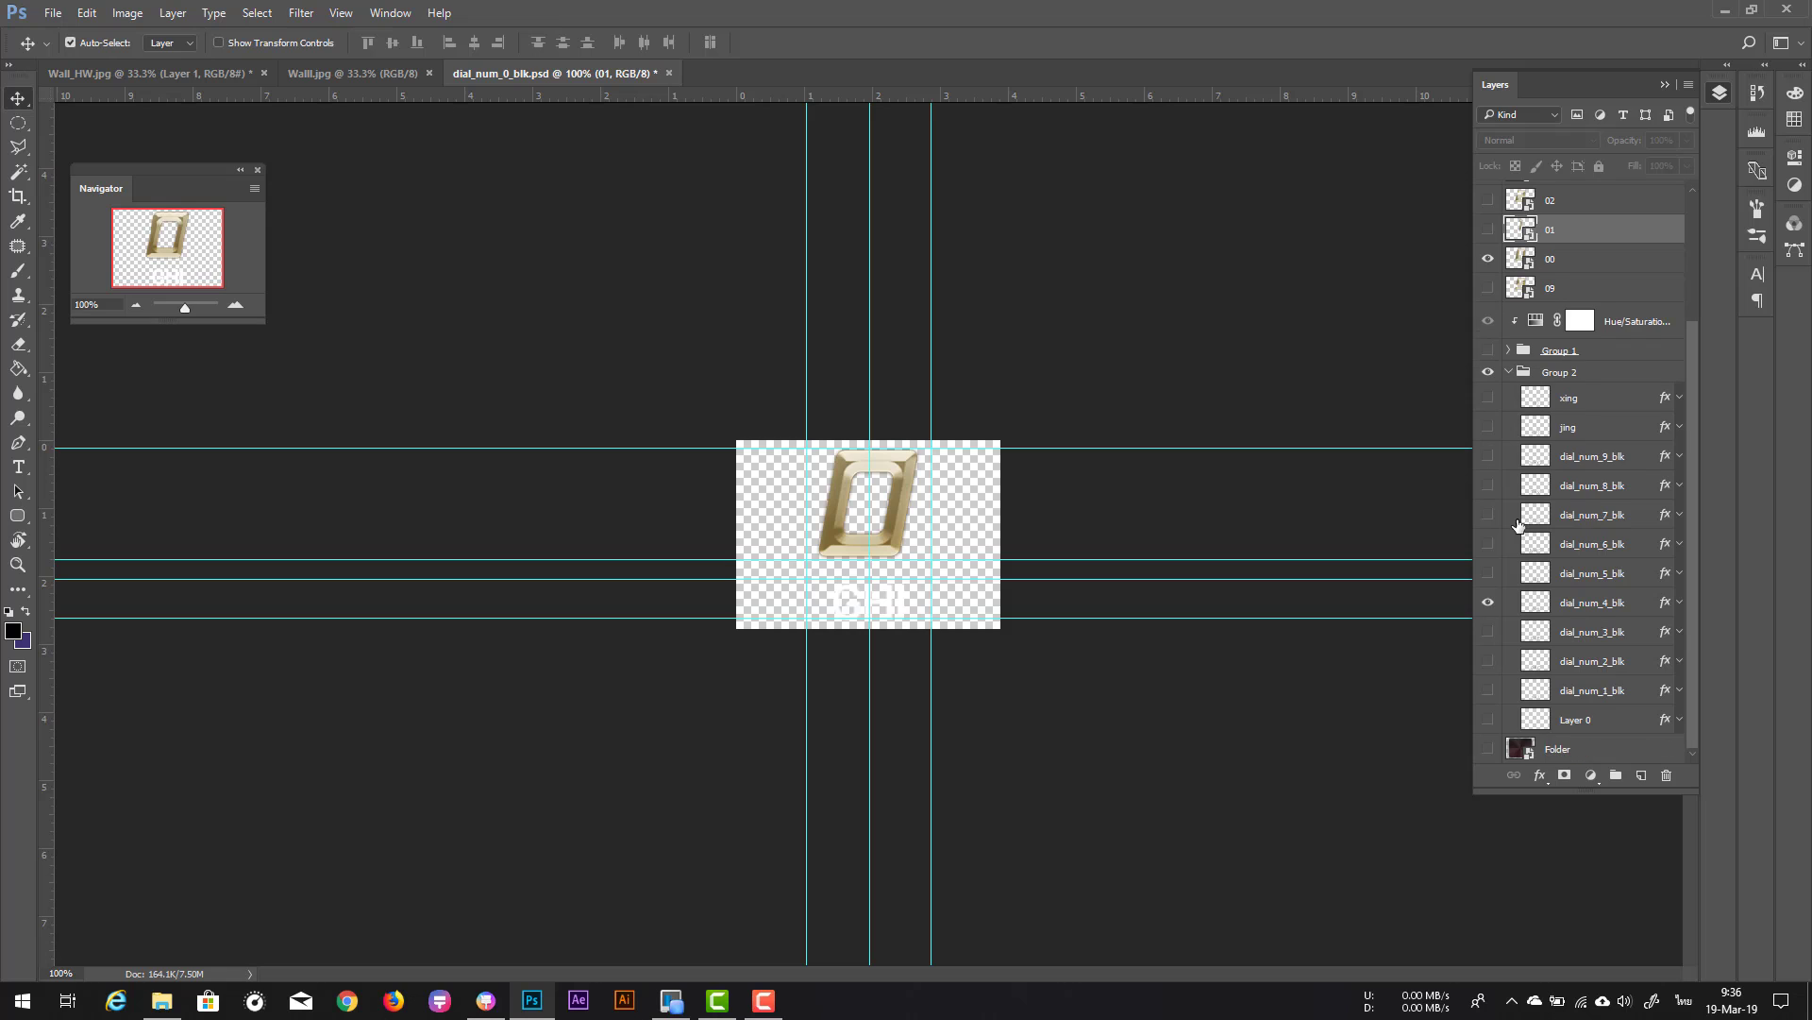
{"action": "left_click", "coordinate": [1487, 602]}
{"action": "left_click", "coordinate": [1489, 719]}
Step: Save the 0 key as a PNG over the existing 000.png in the Red_Iron_Theme folder, accepting the default PNG options
{"action": "key", "text": "ctrl+shift+s"}
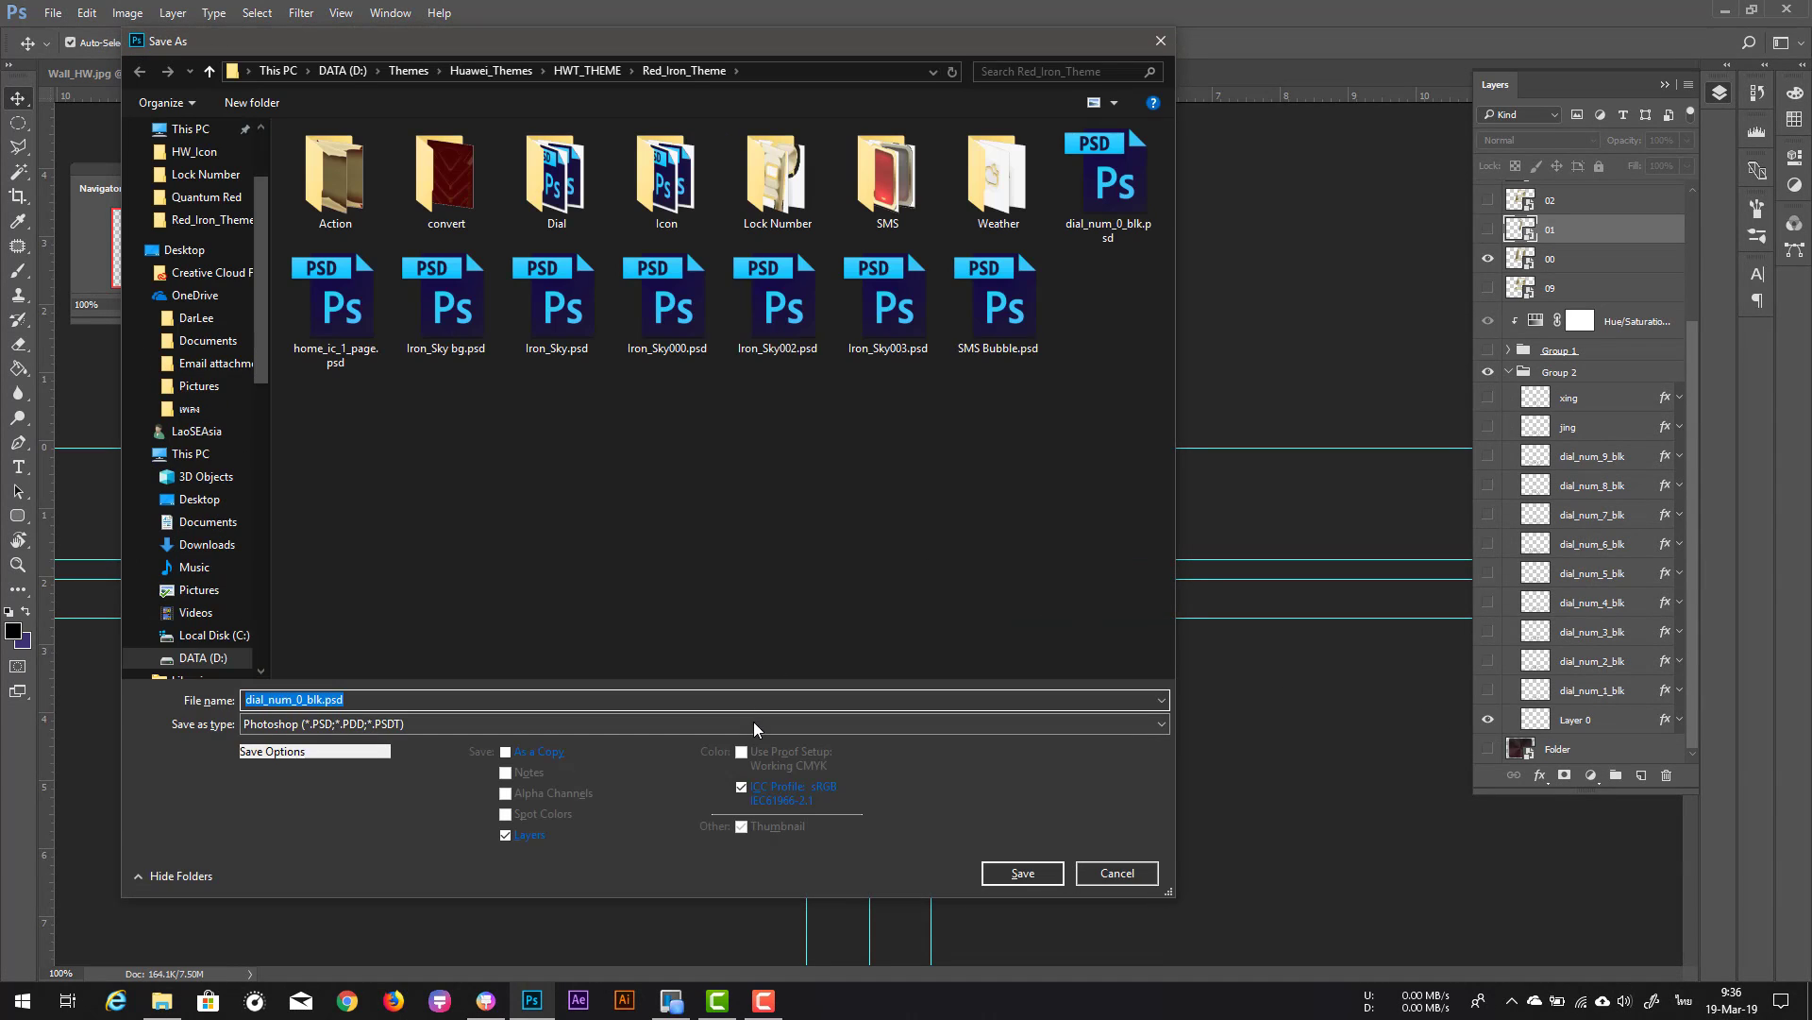
{"action": "left_click", "coordinate": [753, 723]}
{"action": "left_click", "coordinate": [769, 649]}
{"action": "double_click", "coordinate": [1101, 191]}
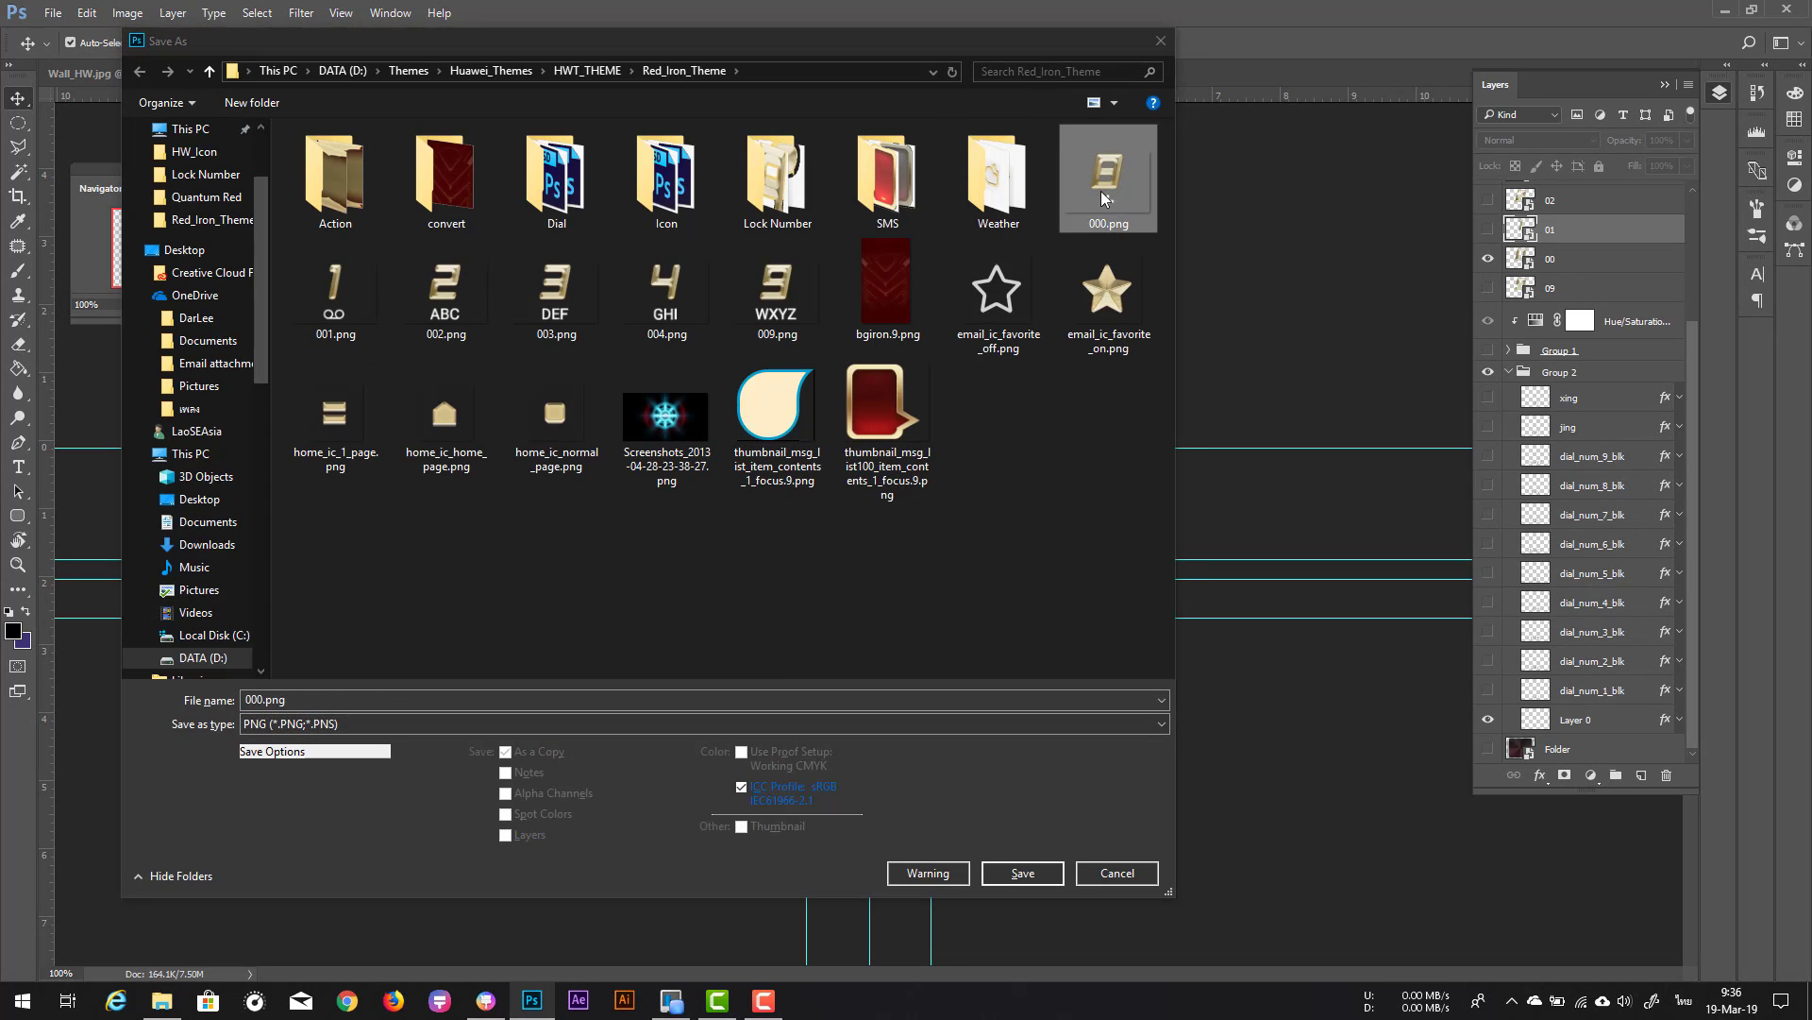
{"action": "left_click", "coordinate": [963, 499]}
{"action": "left_click", "coordinate": [954, 322]}
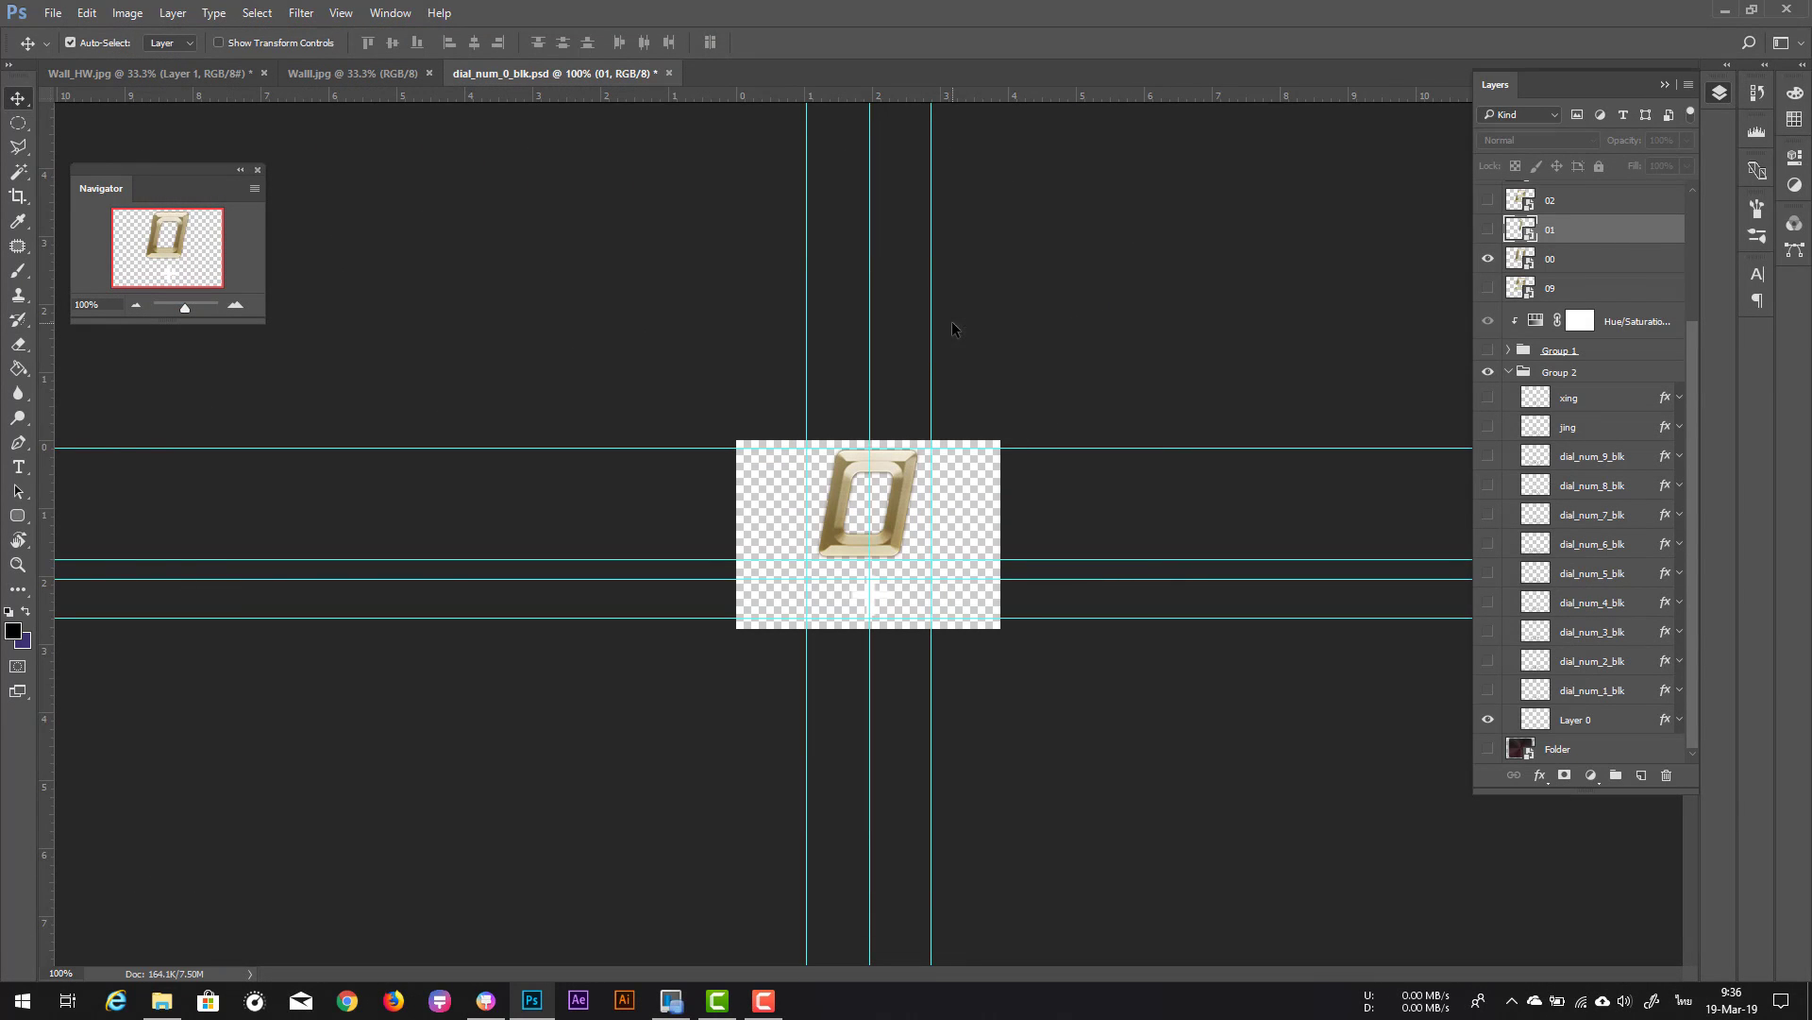
Step: Switch to hwt-Tool and replace the first dialer 0 key image with 000.png from the Red_Iron_Theme folder
{"action": "left_click", "coordinate": [496, 1008]}
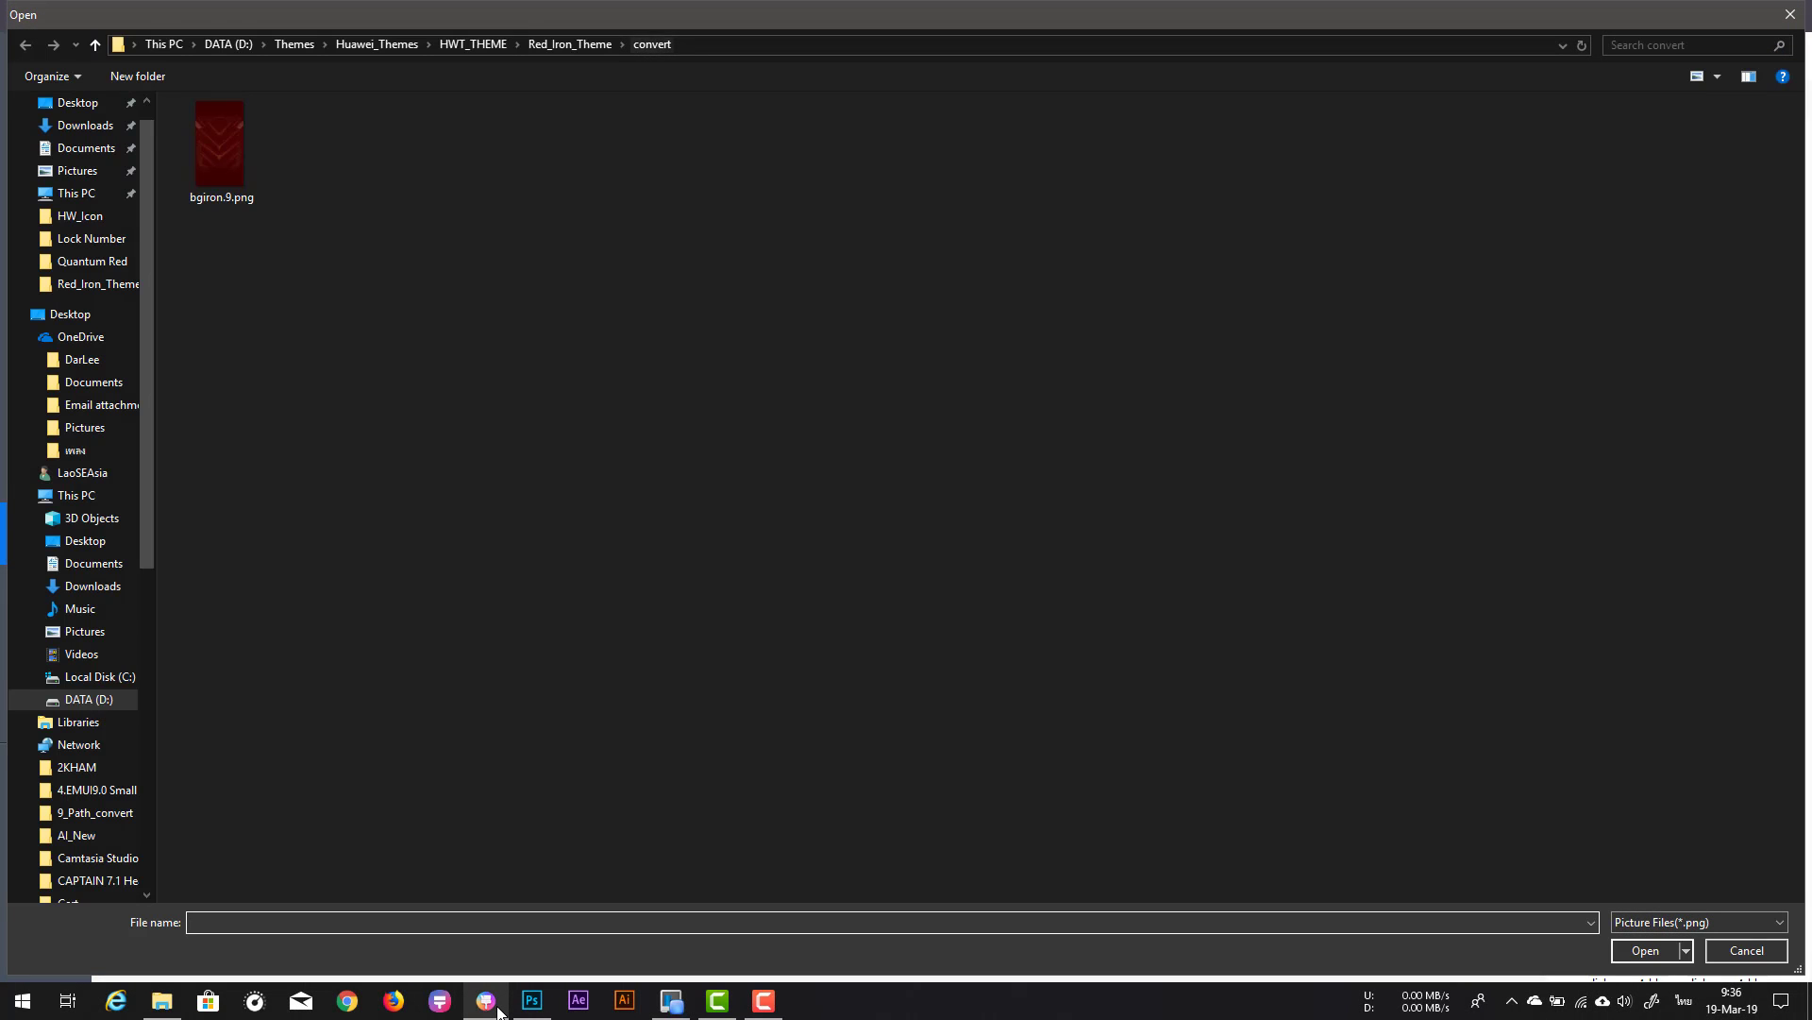
{"action": "left_click", "coordinate": [570, 45]}
{"action": "left_click", "coordinate": [934, 142]}
{"action": "key", "text": "Return"}
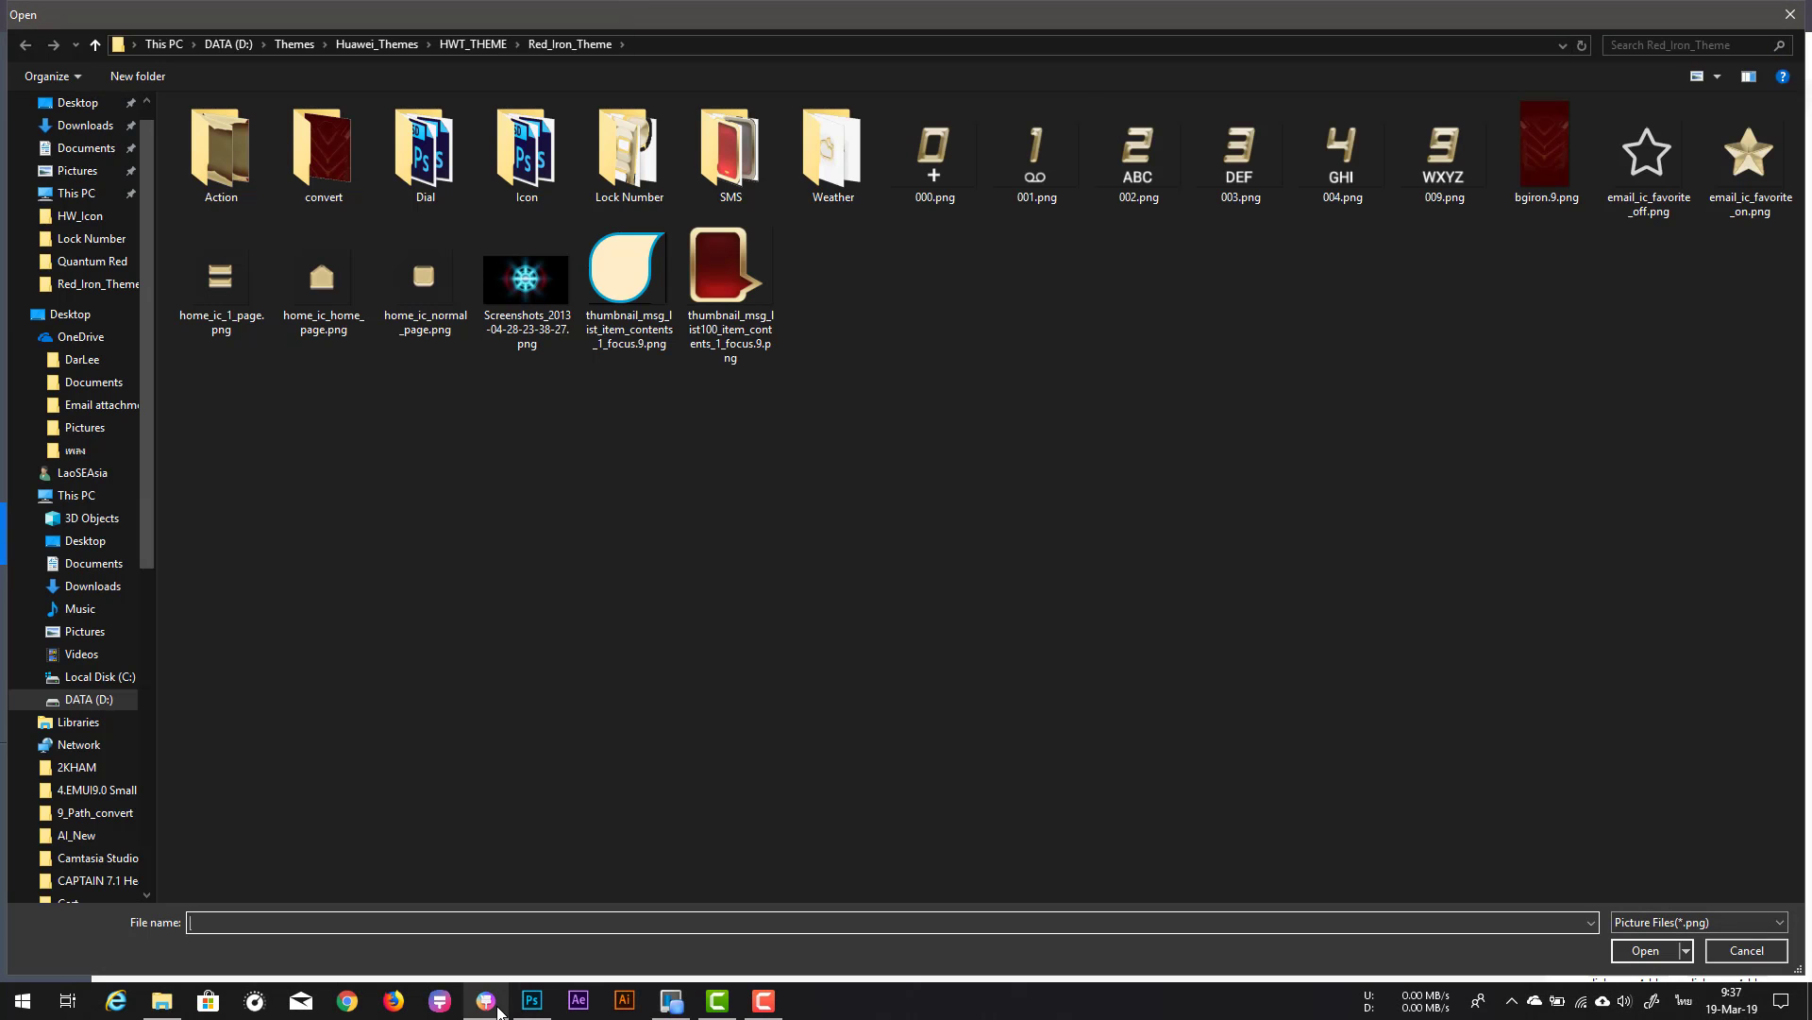
Step: Replace the first dialer 1 and 2 key images with 001.png and 002.png from the Red_Iron_Theme folder
{"action": "left_click", "coordinate": [1037, 151]}
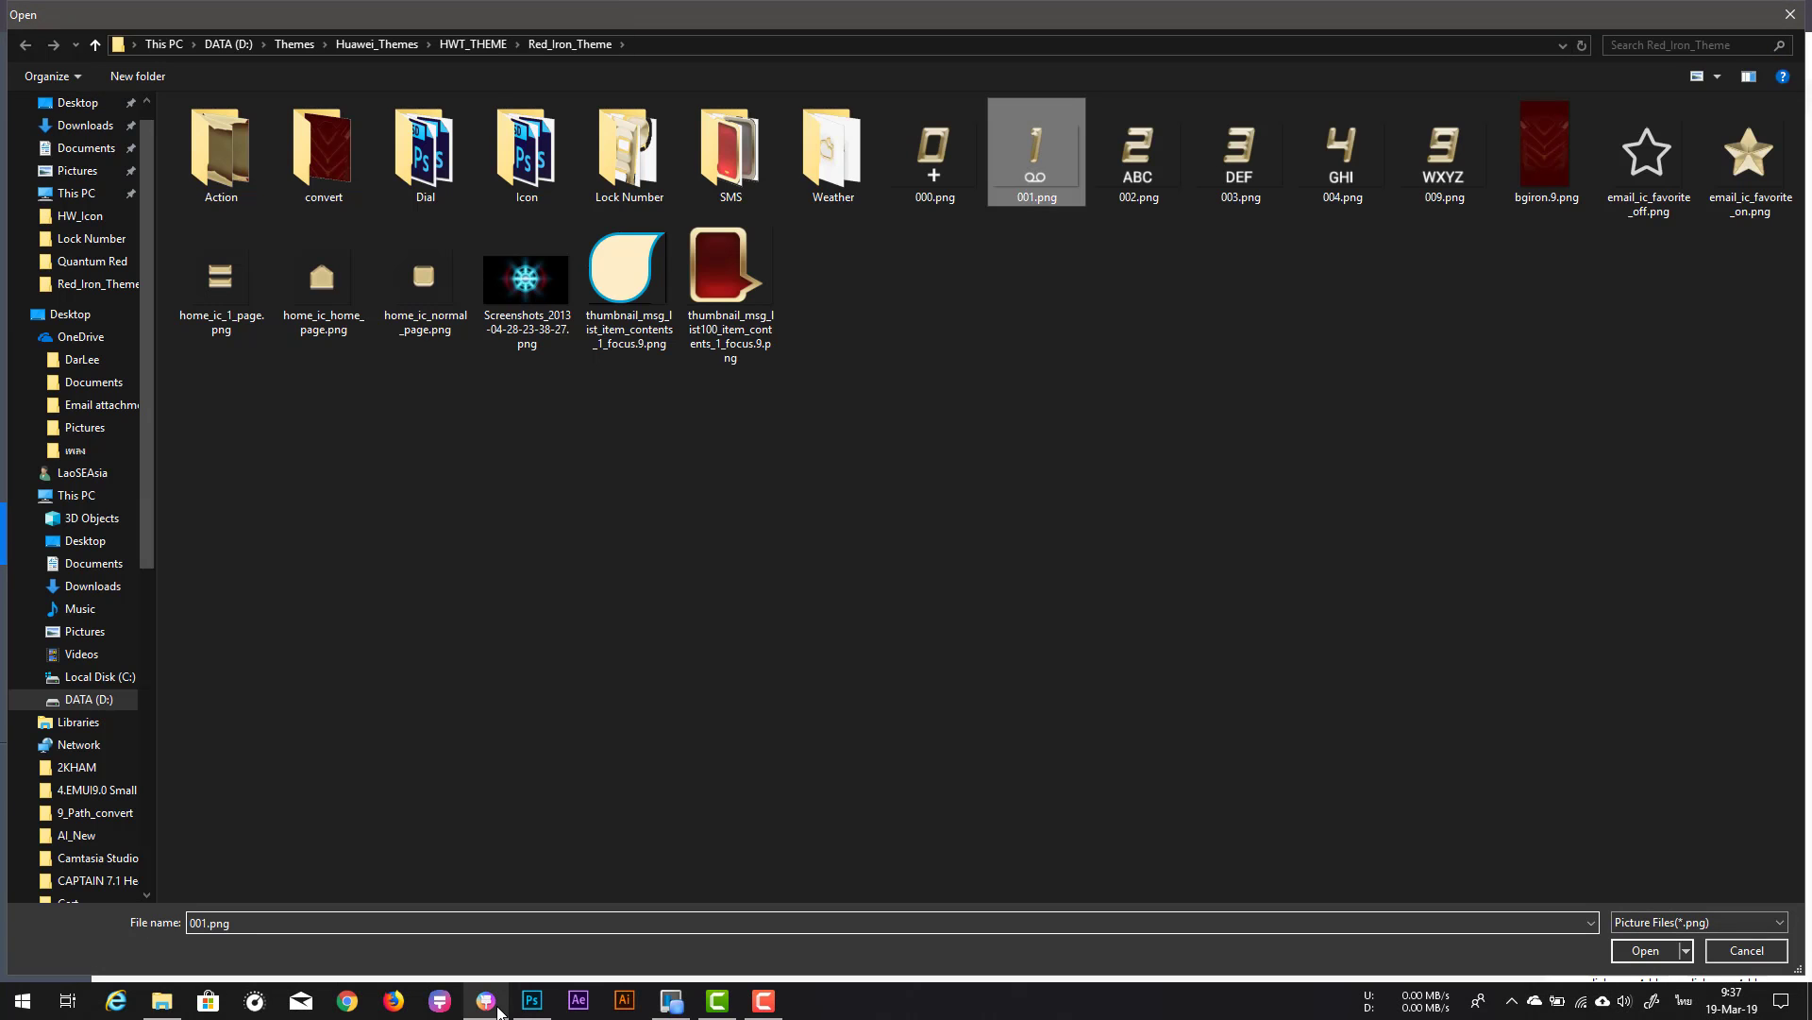
{"action": "key", "text": "Return"}
{"action": "left_click", "coordinate": [1628, 683]}
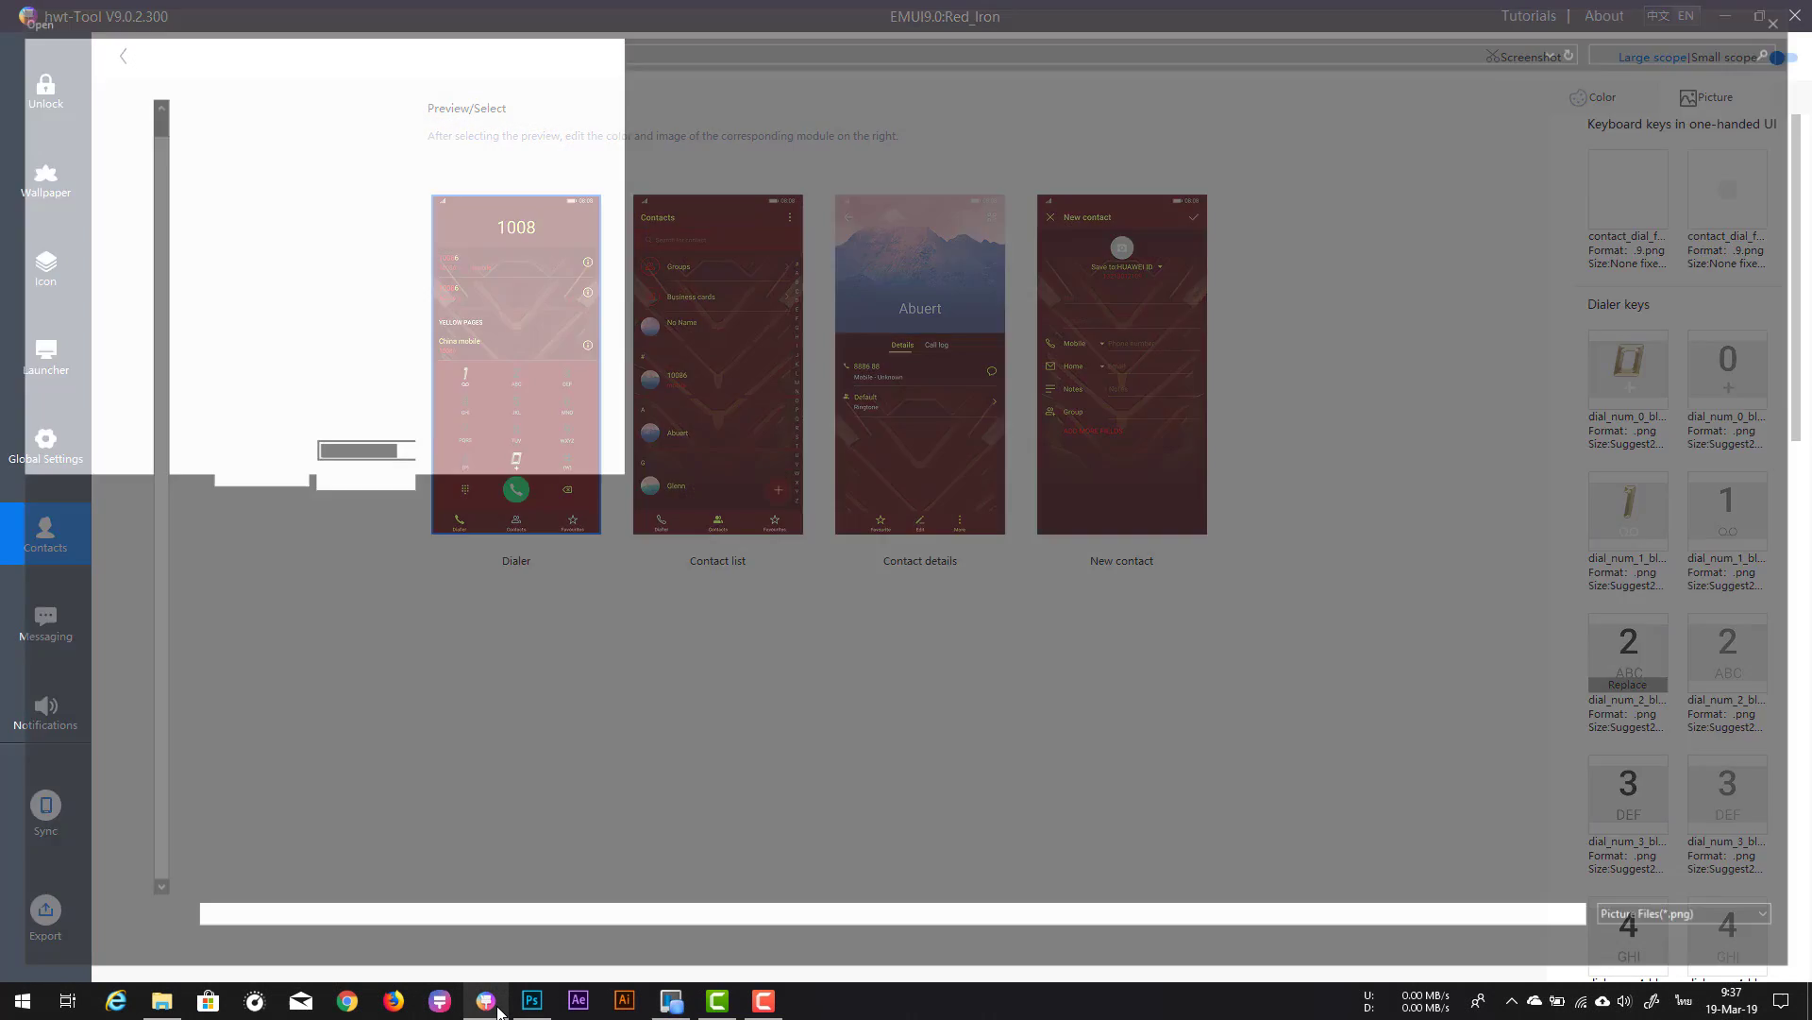
{"action": "left_click", "coordinate": [1146, 162]}
{"action": "key", "text": "Return"}
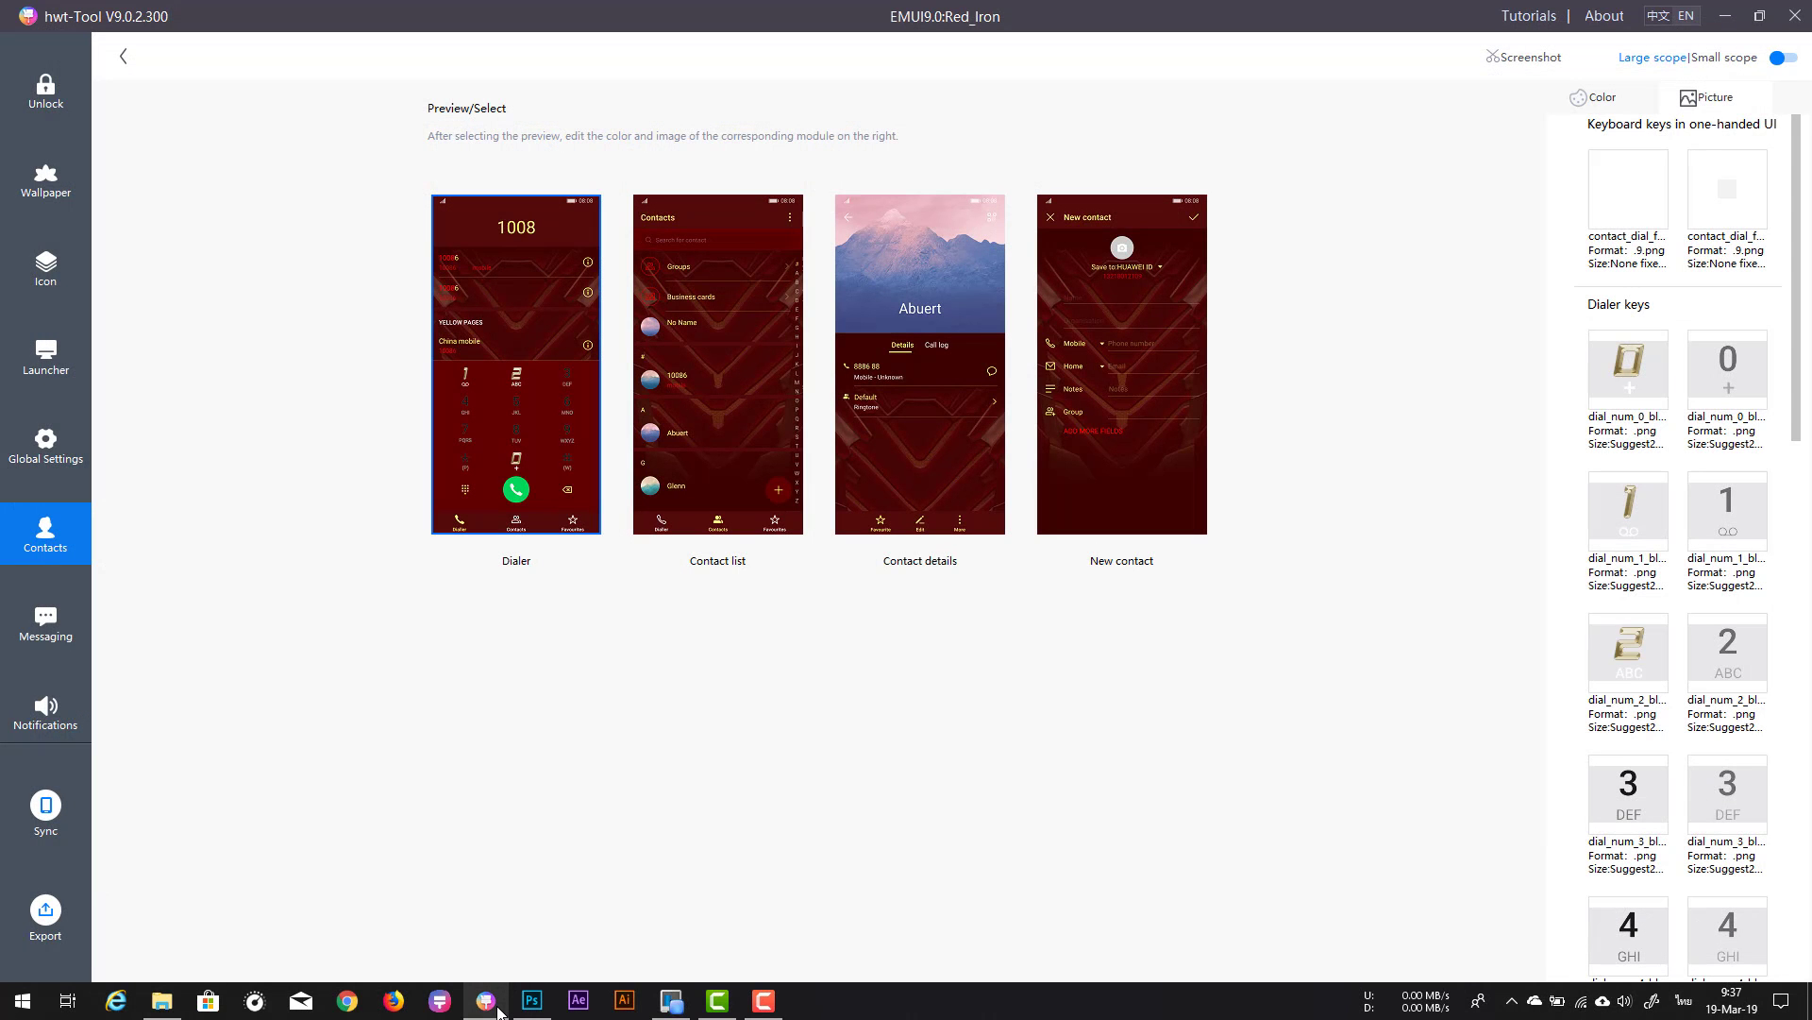
Step: Replace the first dialer 3 and 4 key images with 003.png and 004.png from the Red_Iron_Theme folder
{"action": "left_click", "coordinate": [1628, 827]}
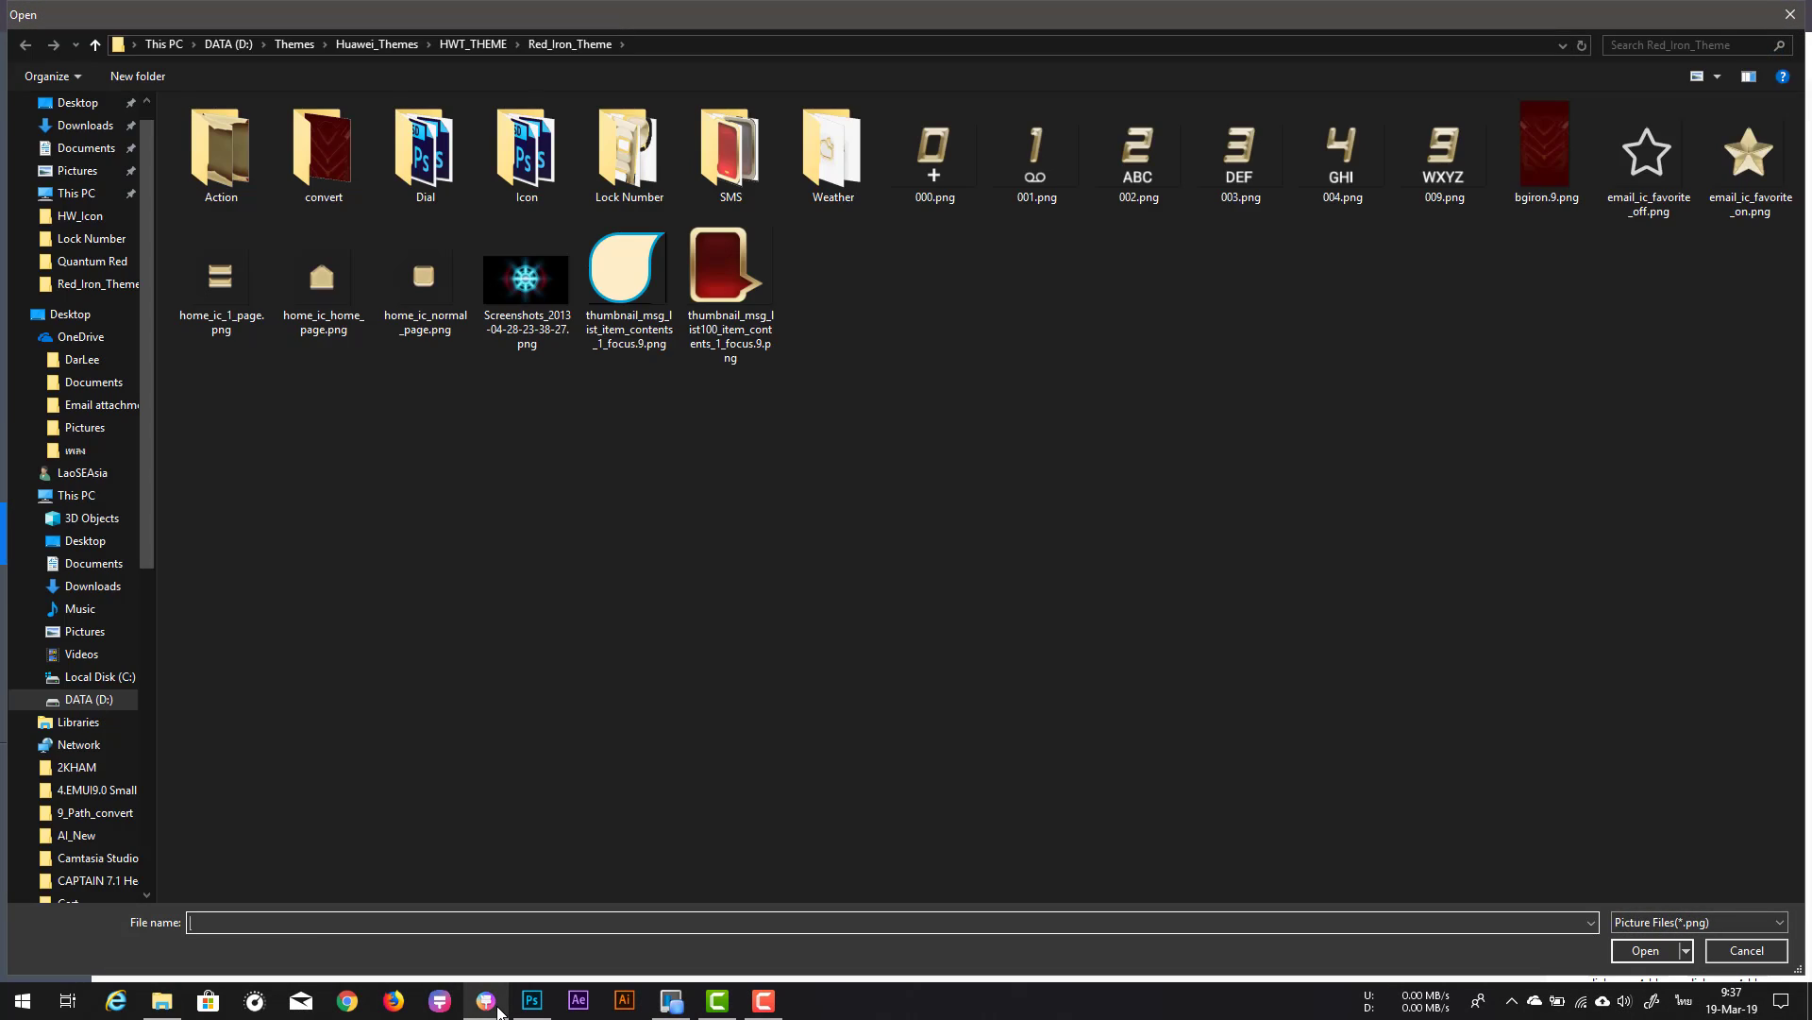
{"action": "double_click", "coordinate": [1239, 151]}
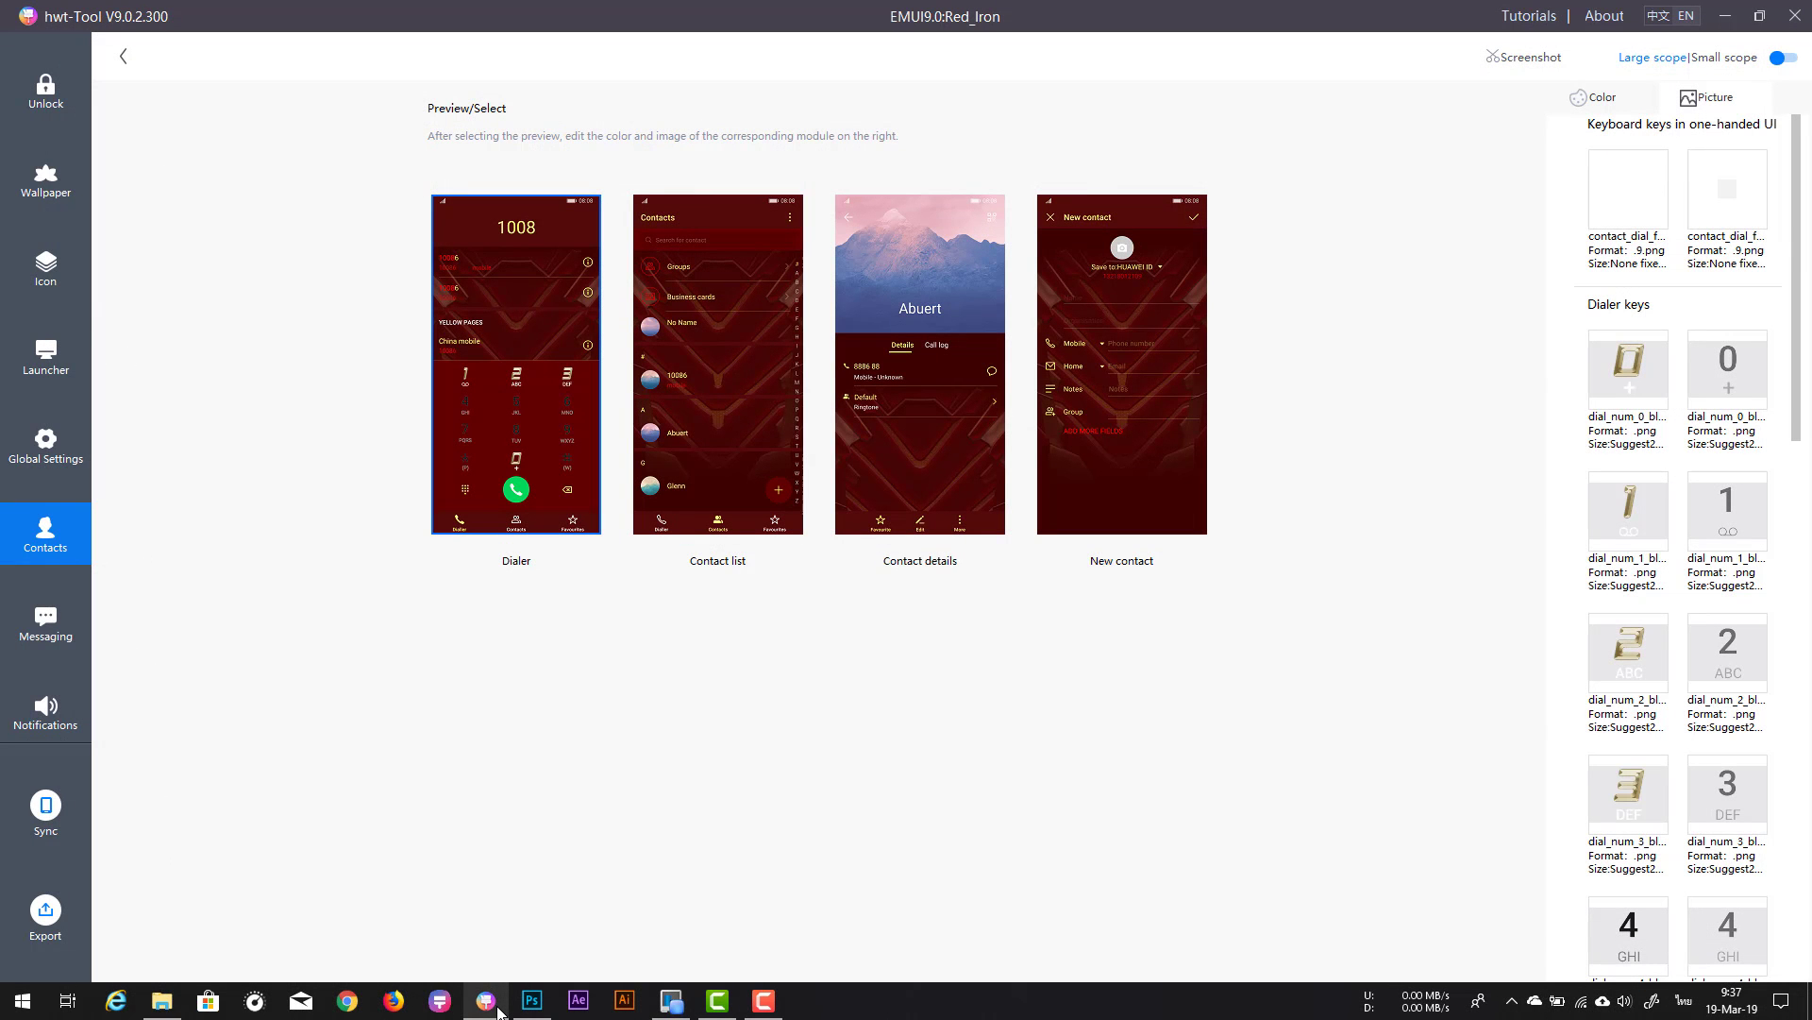
{"action": "scroll", "coordinate": [1629, 821], "scroll_direction": "down", "scroll_amount": 1}
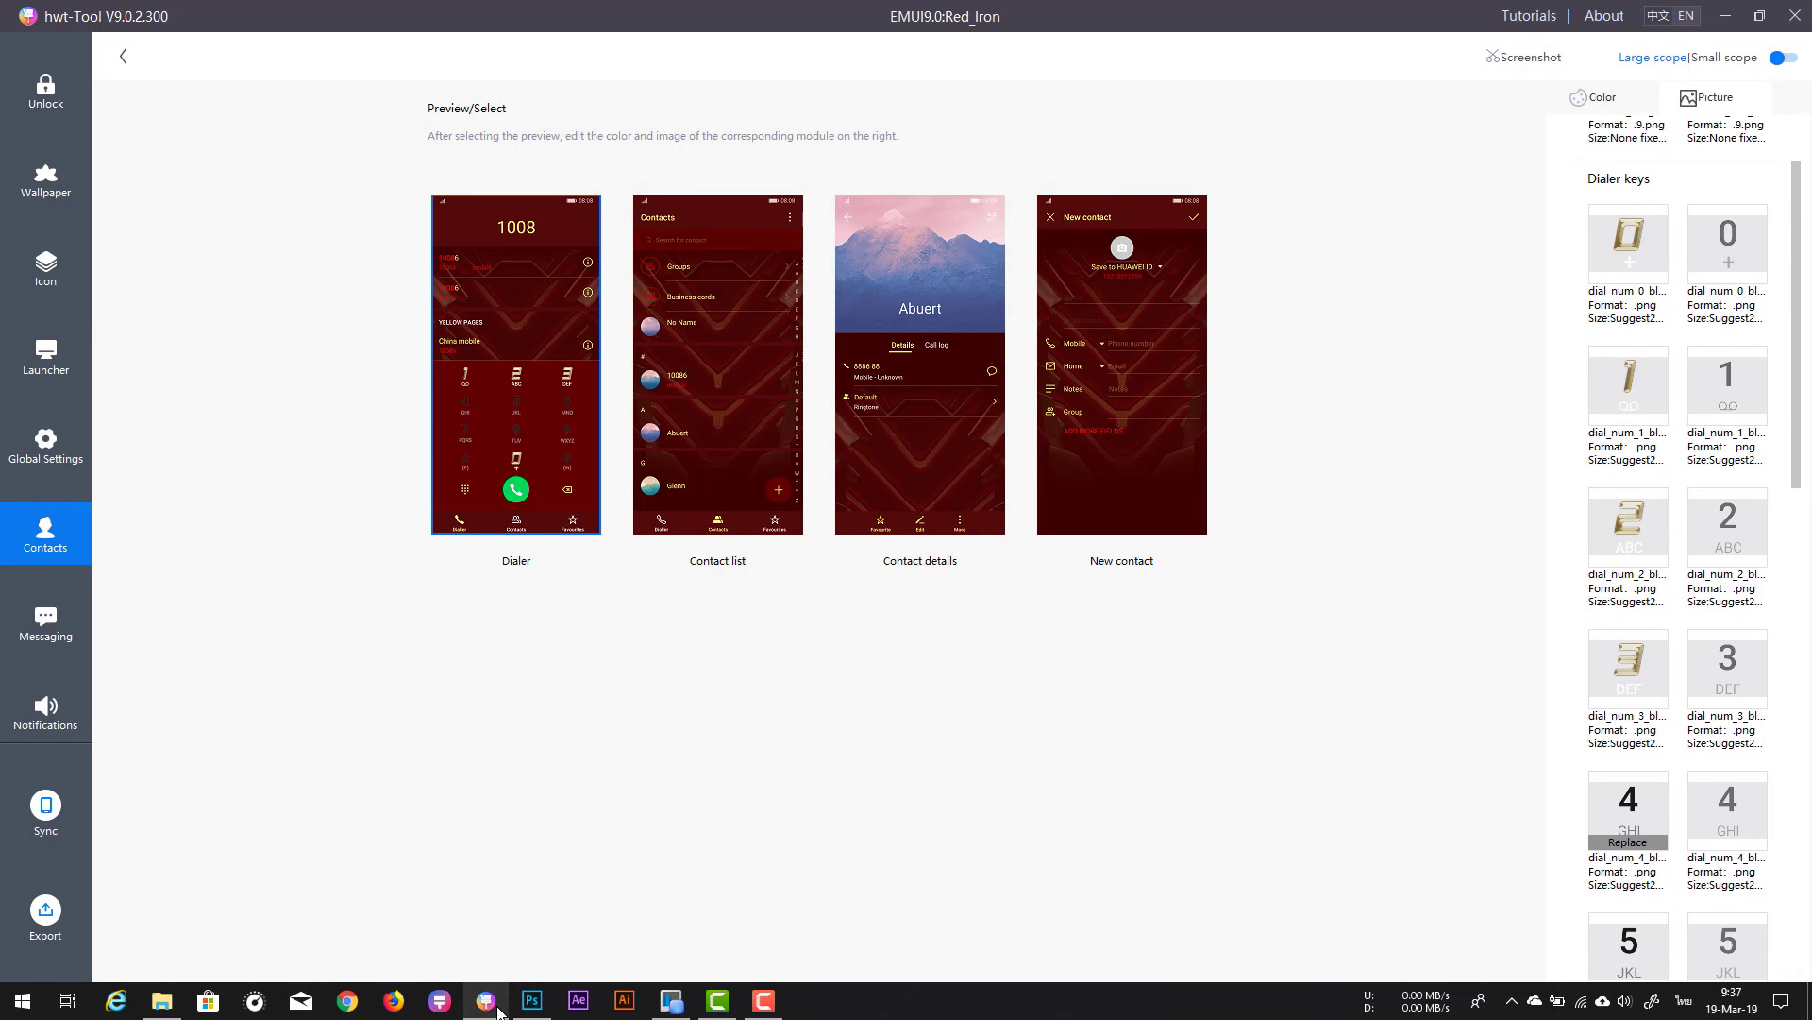
{"action": "left_click", "coordinate": [1628, 841]}
{"action": "double_click", "coordinate": [1342, 151]}
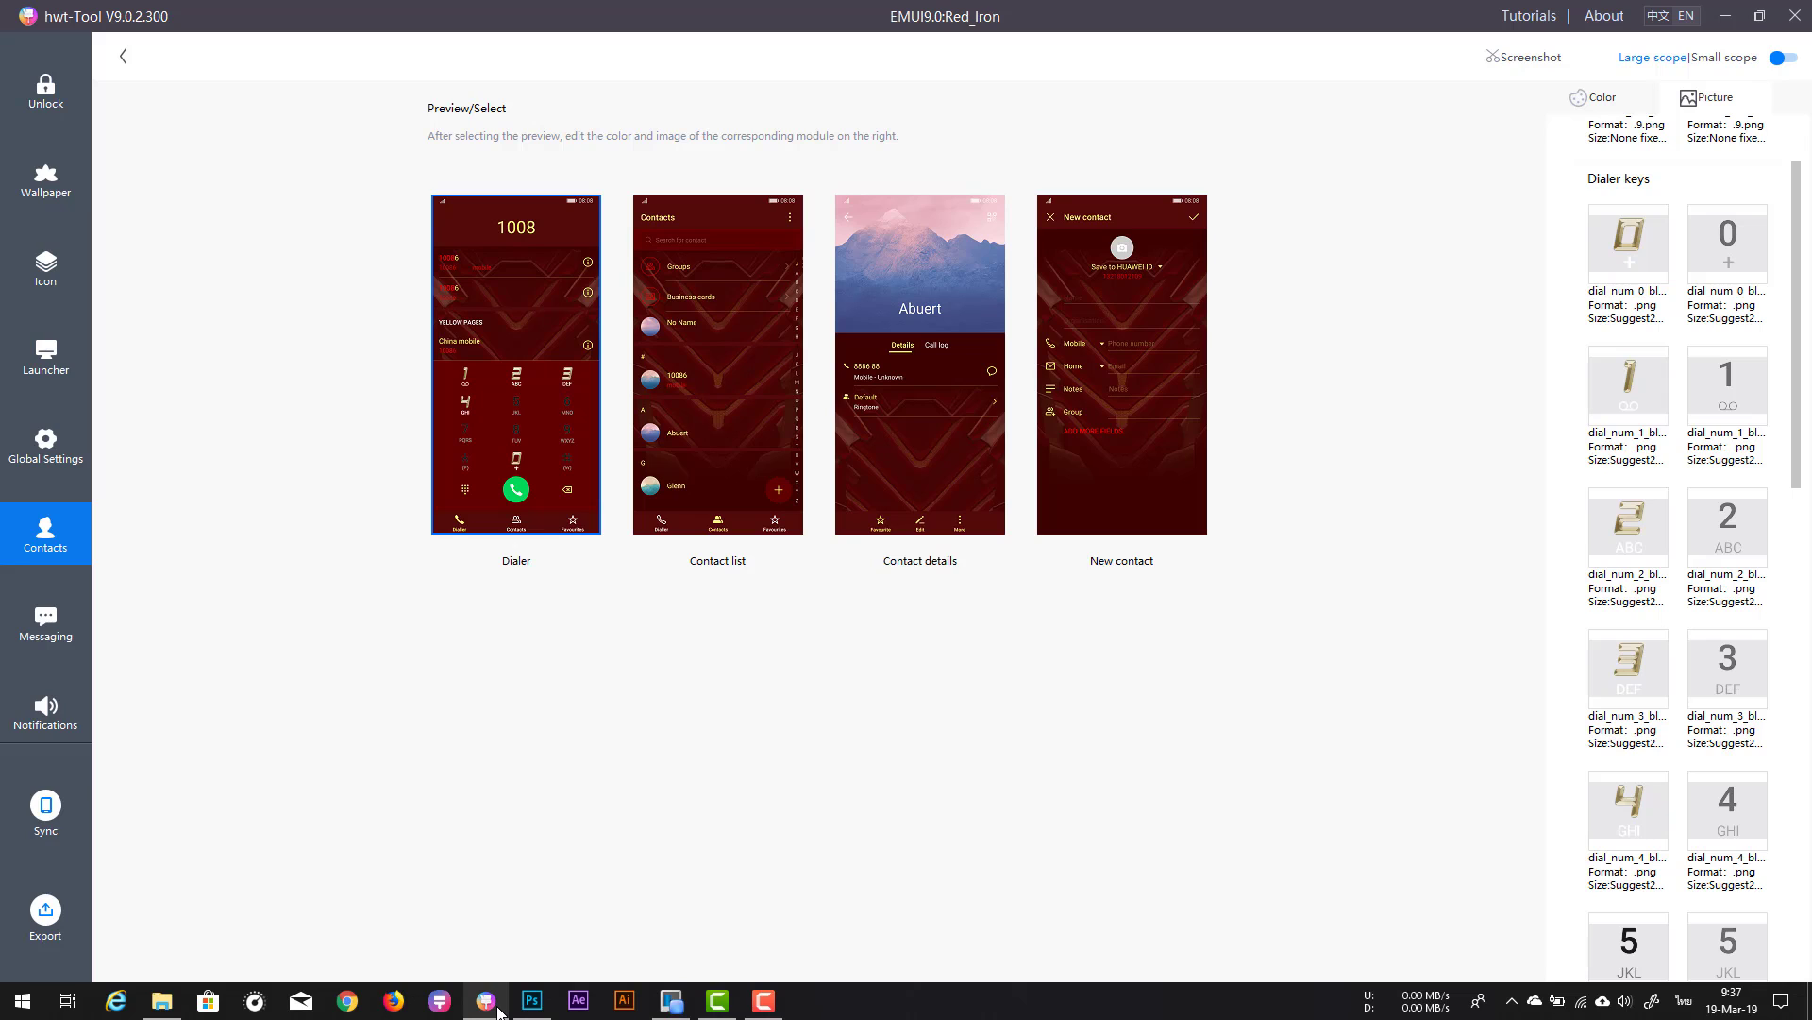
Step: Switch to Photoshop, hide Layer 0 and digit layer 00, and show dial_num_5_blk with digit layer 05 for the 5 key
{"action": "mouse_move", "coordinate": [497, 1012]}
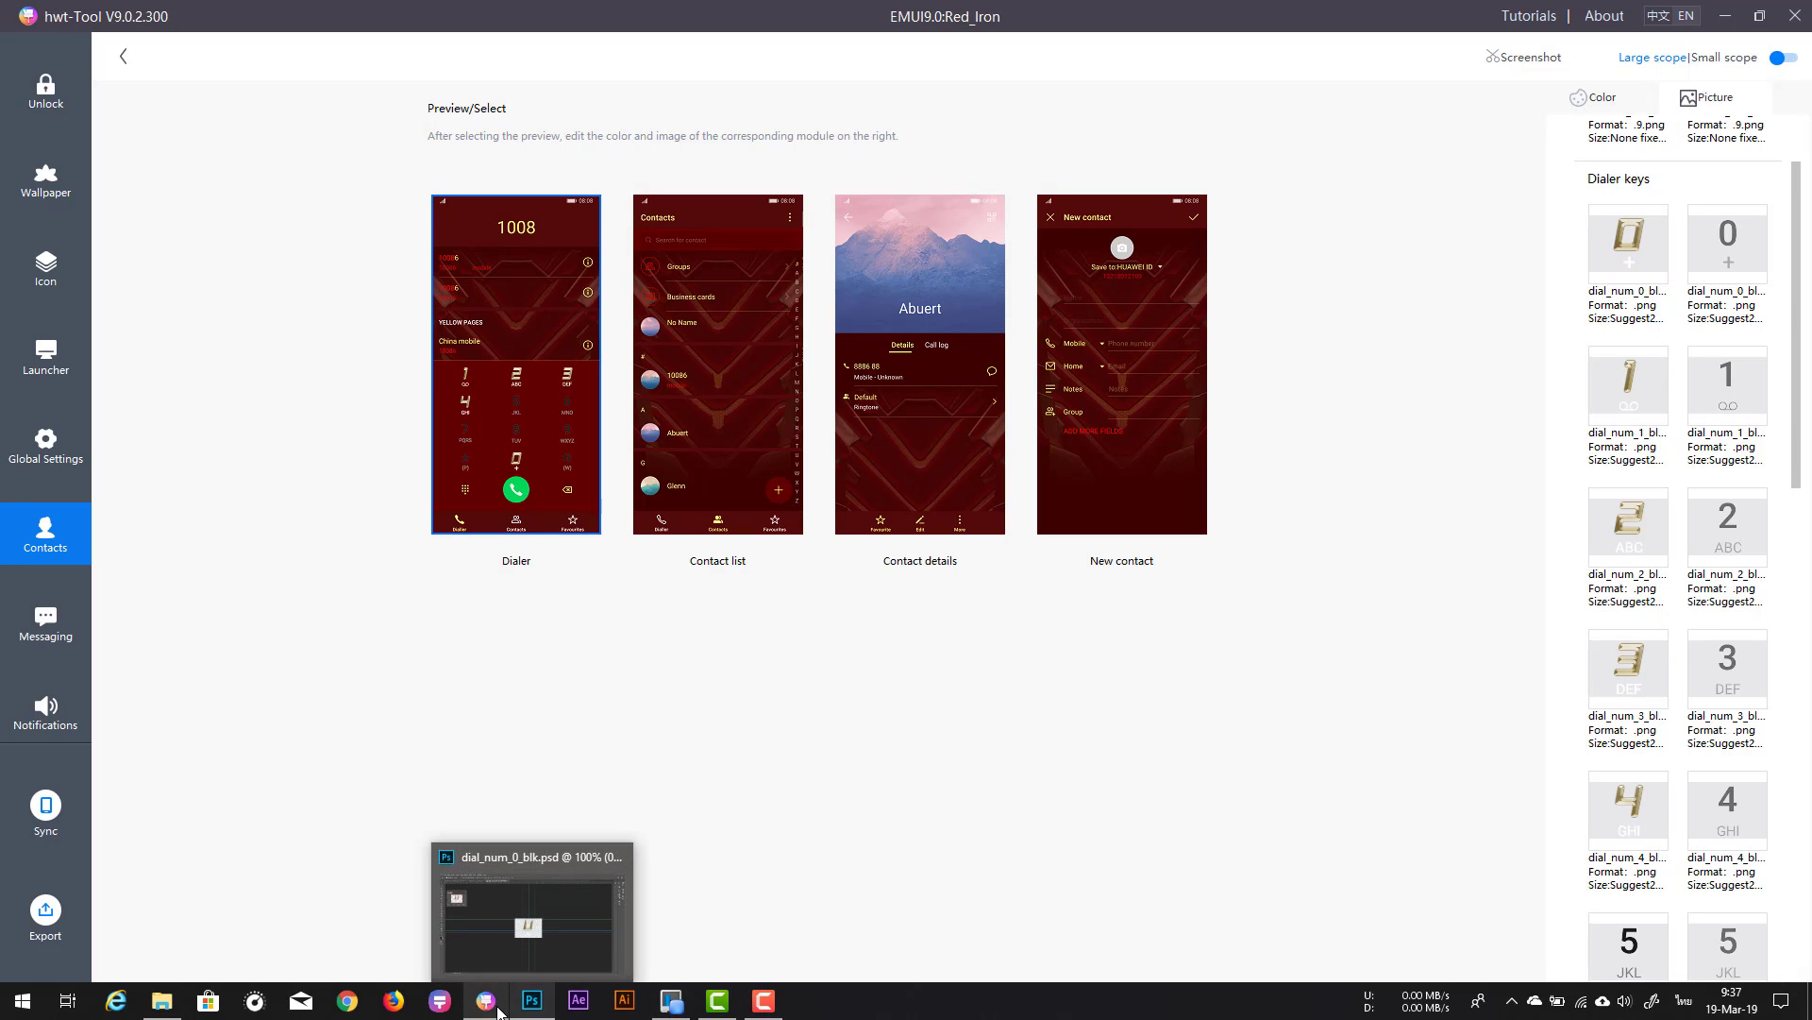
{"action": "left_click", "coordinate": [531, 911]}
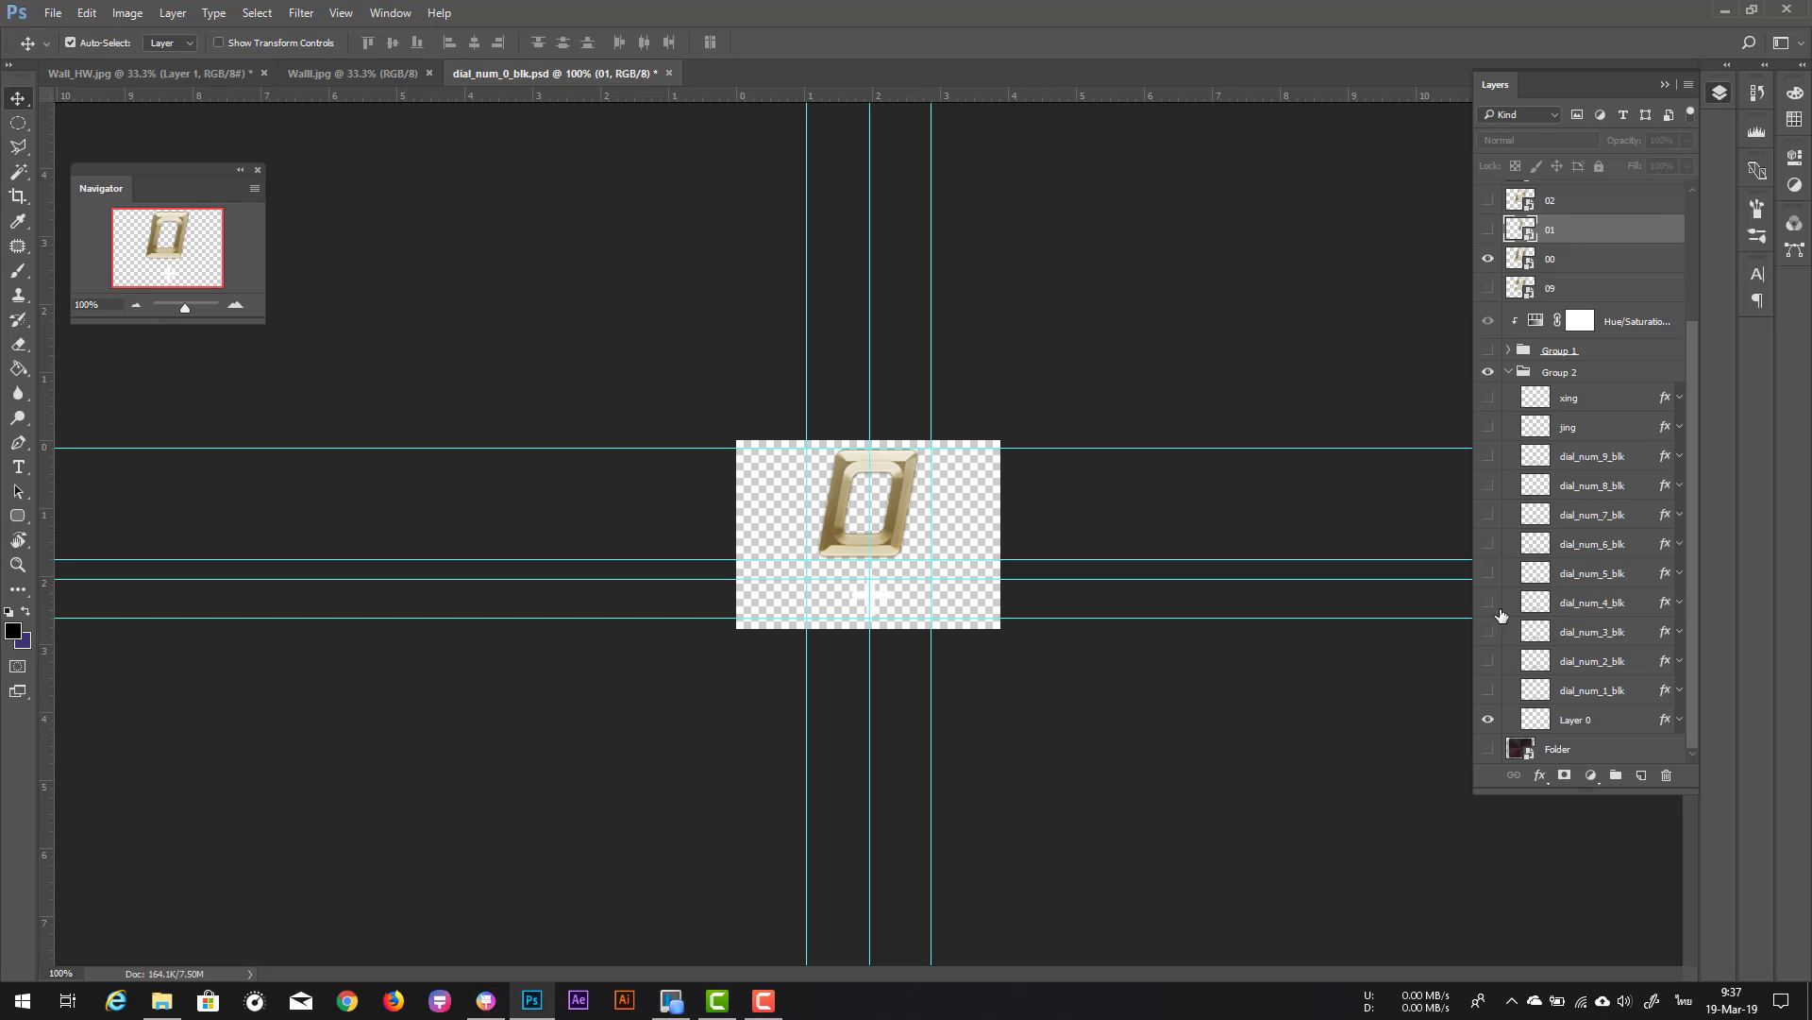
{"action": "left_click", "coordinate": [1488, 720]}
{"action": "left_click", "coordinate": [1489, 573]}
{"action": "scroll", "coordinate": [1497, 583], "scroll_direction": "up", "scroll_amount": 2}
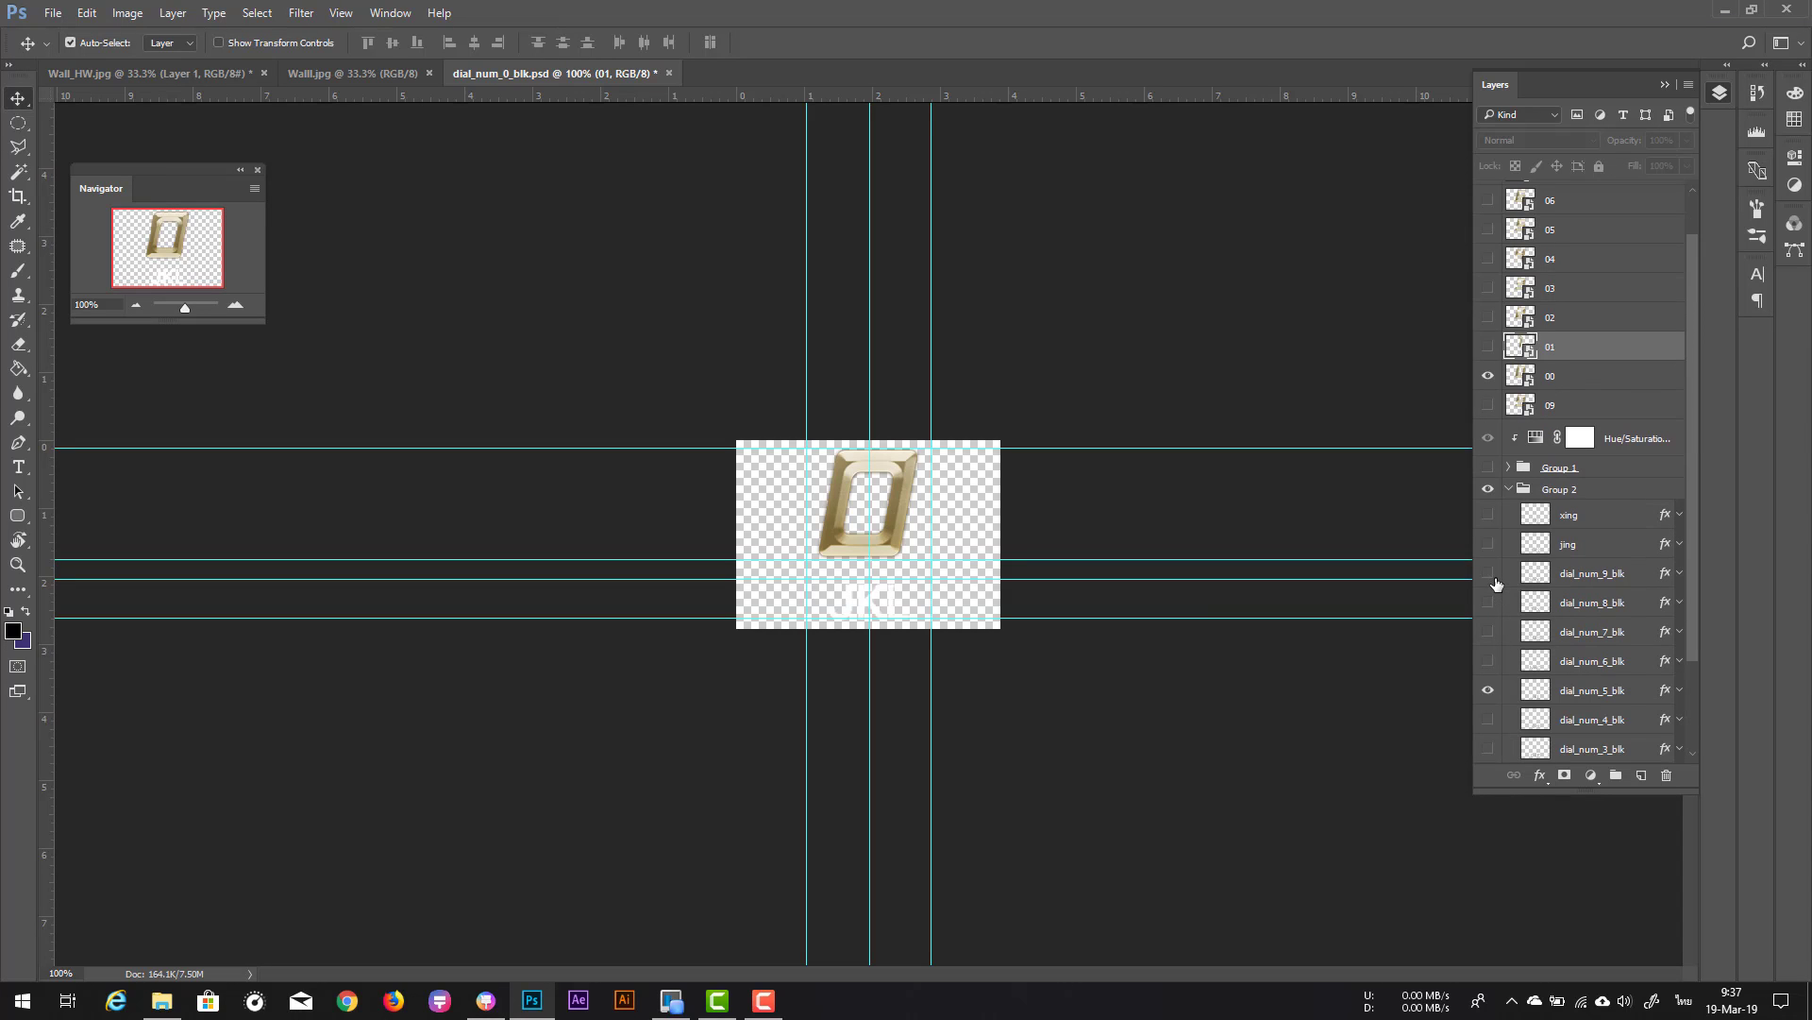
{"action": "left_click", "coordinate": [1488, 377]}
{"action": "left_click", "coordinate": [1489, 230]}
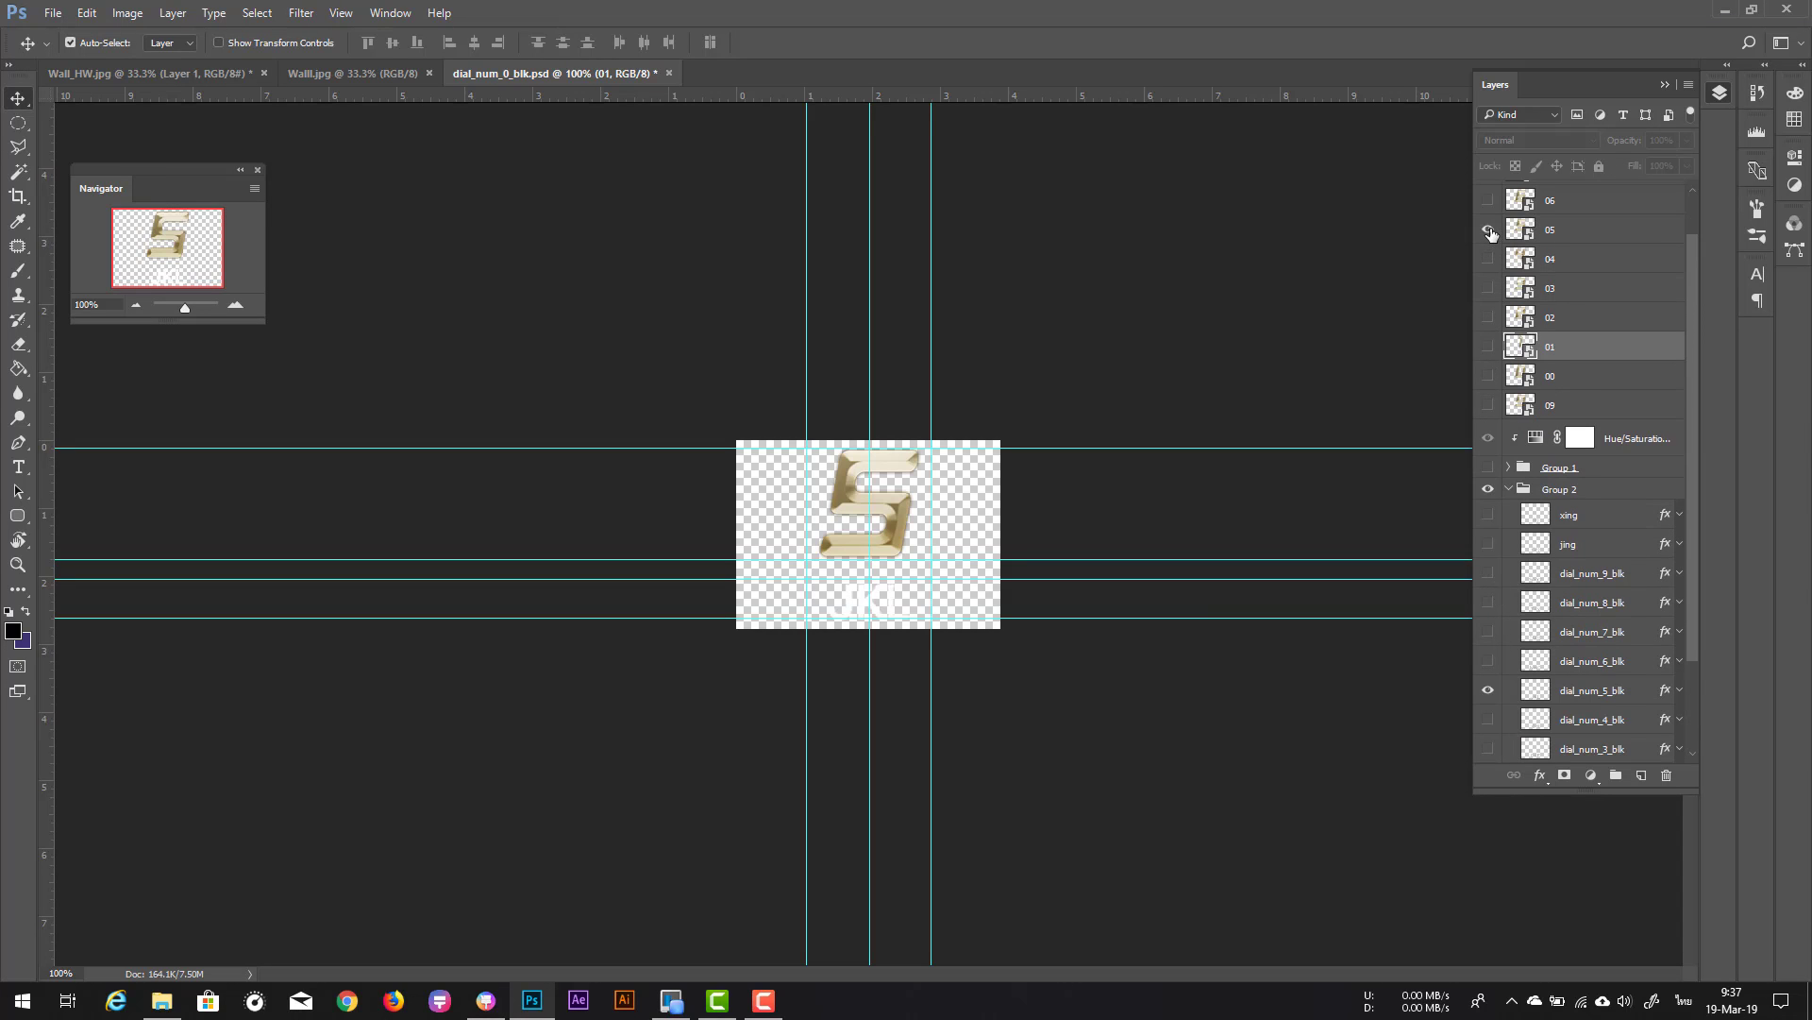
Step: Save the 5 key as a PNG named 005 in the Red_Iron_Theme folder, accepting the default PNG options
{"action": "key", "text": "ctrl+shift+s"}
{"action": "type", "text": "005"}
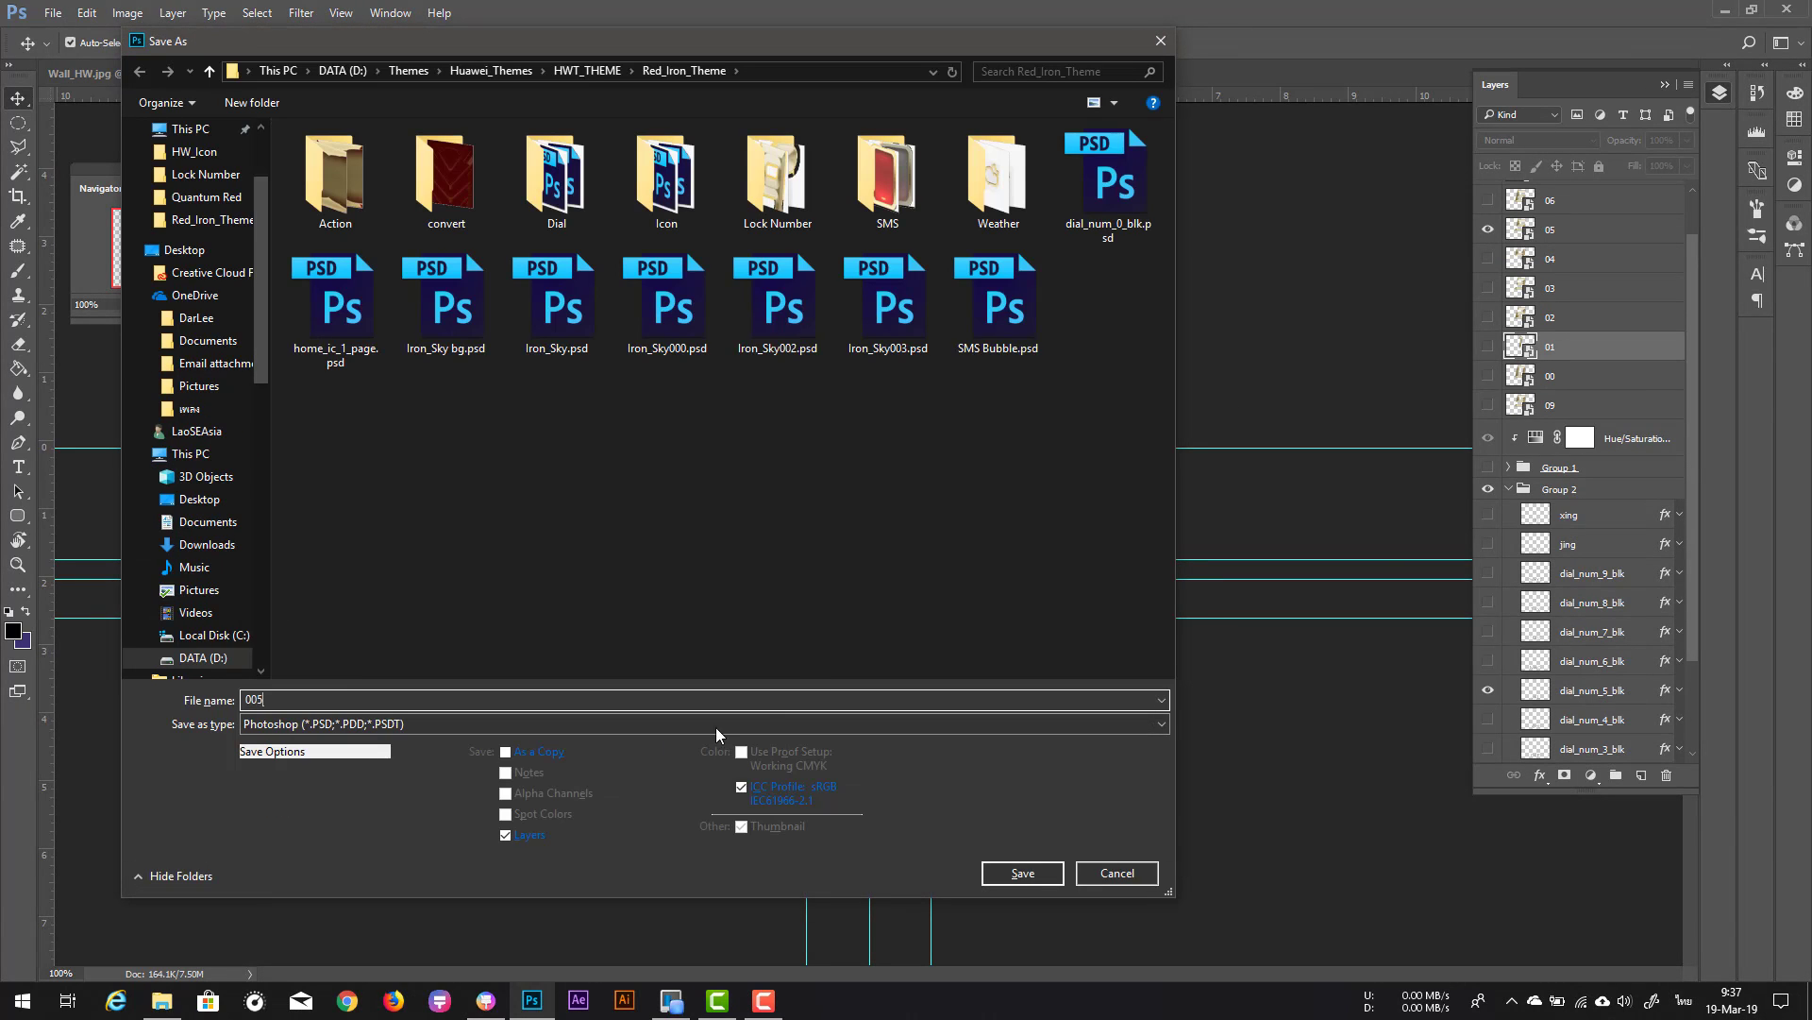
{"action": "left_click", "coordinate": [529, 729]}
{"action": "left_click", "coordinate": [531, 647]}
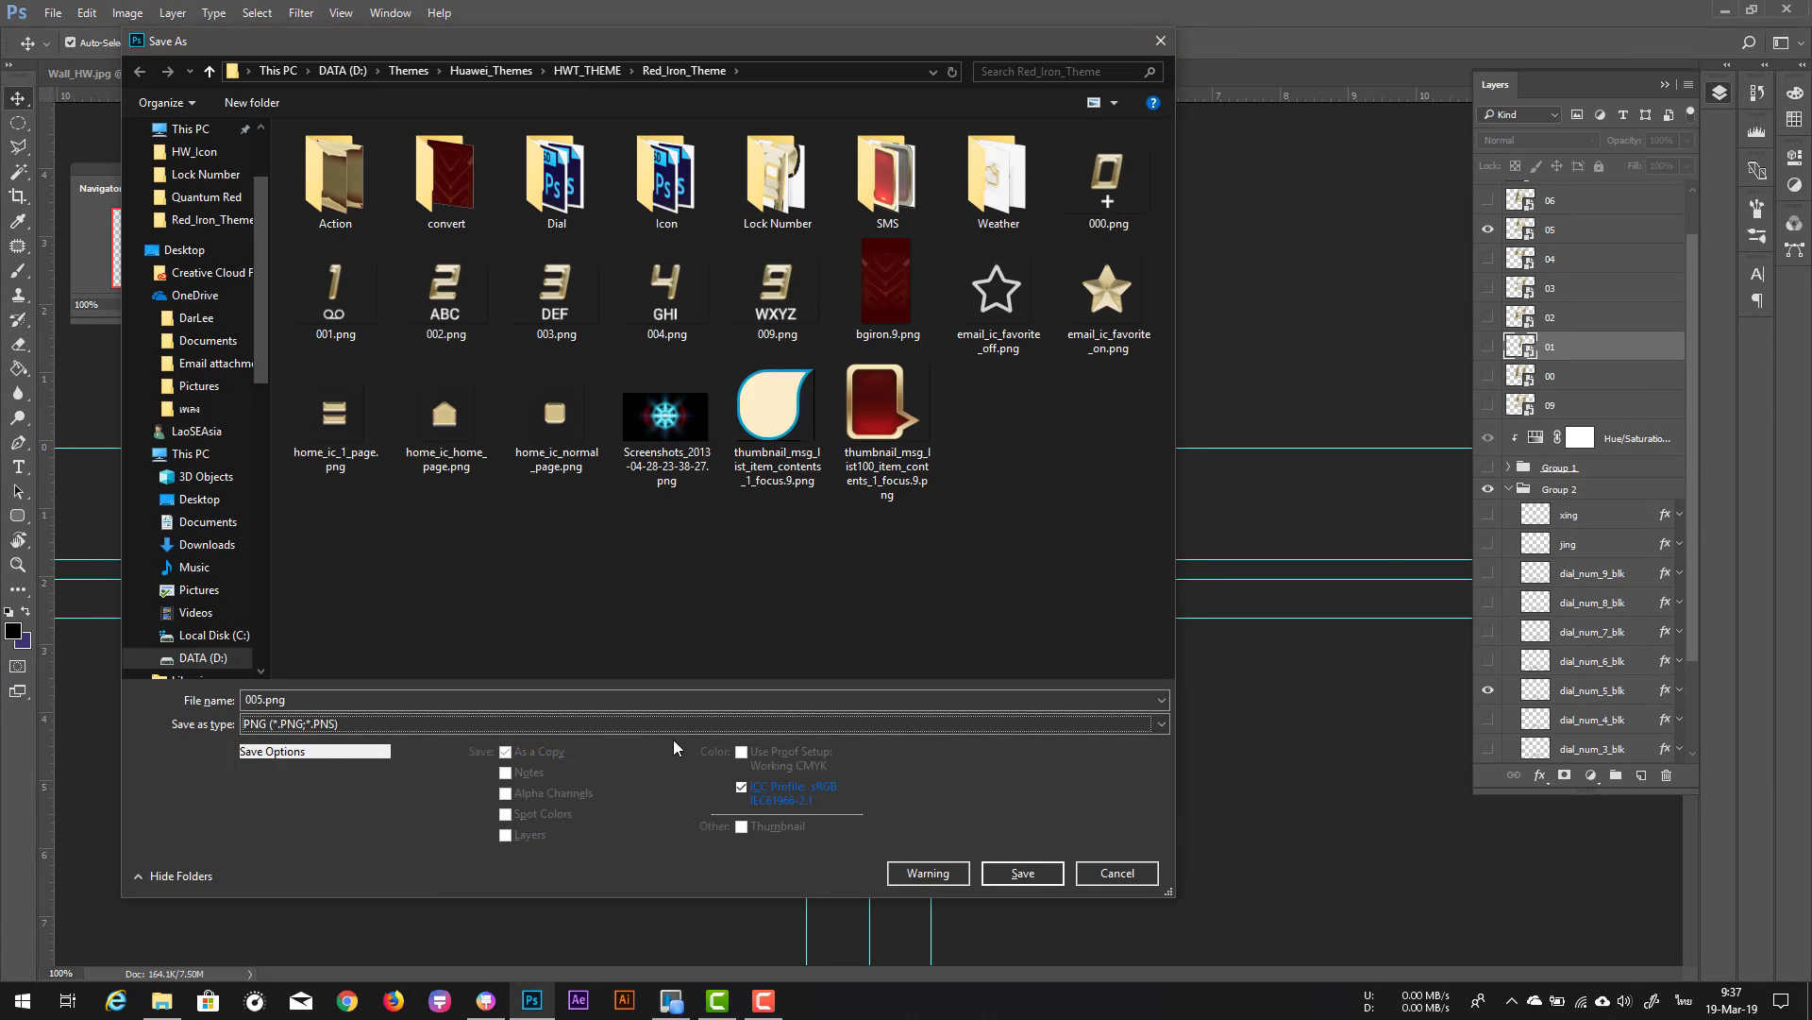
{"action": "left_click", "coordinate": [1041, 879]}
{"action": "key", "text": "Return"}
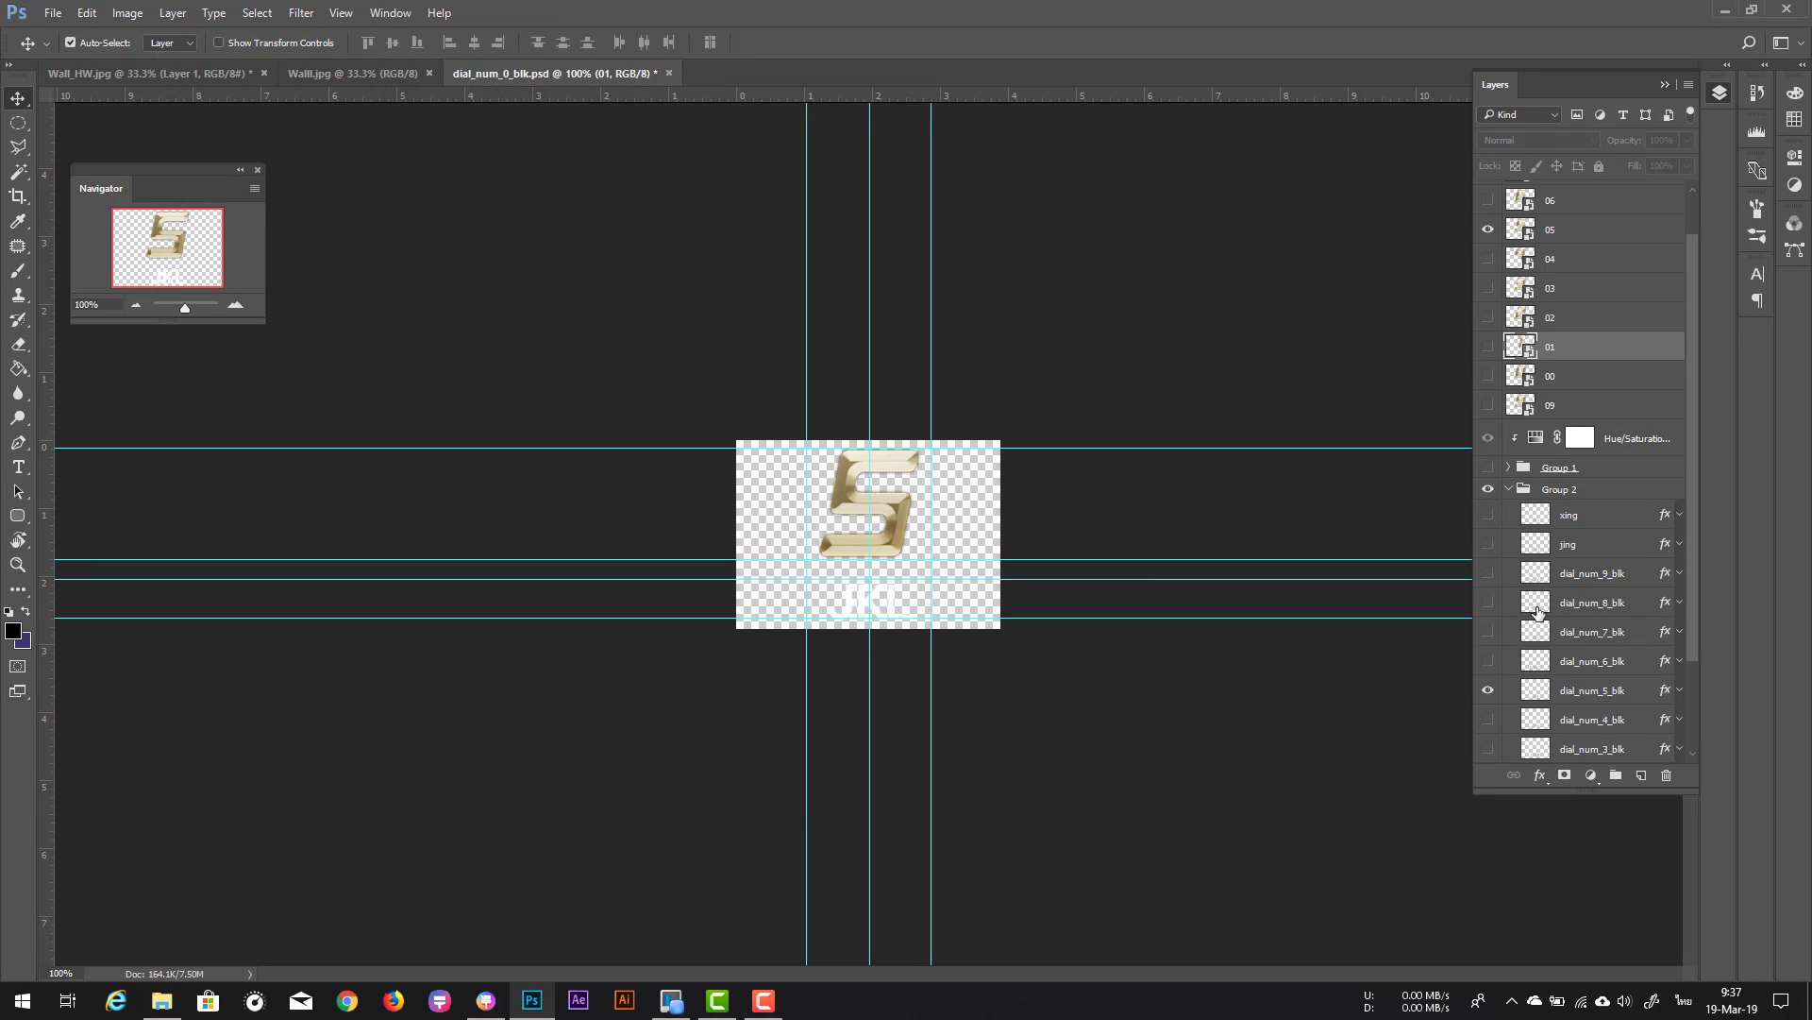
Step: Hide dial_num_5_blk and digit layer 05, and show dial_num_6_blk with digit layer 06 for the 6 key
{"action": "left_click", "coordinate": [1488, 690]}
{"action": "left_click", "coordinate": [1488, 660]}
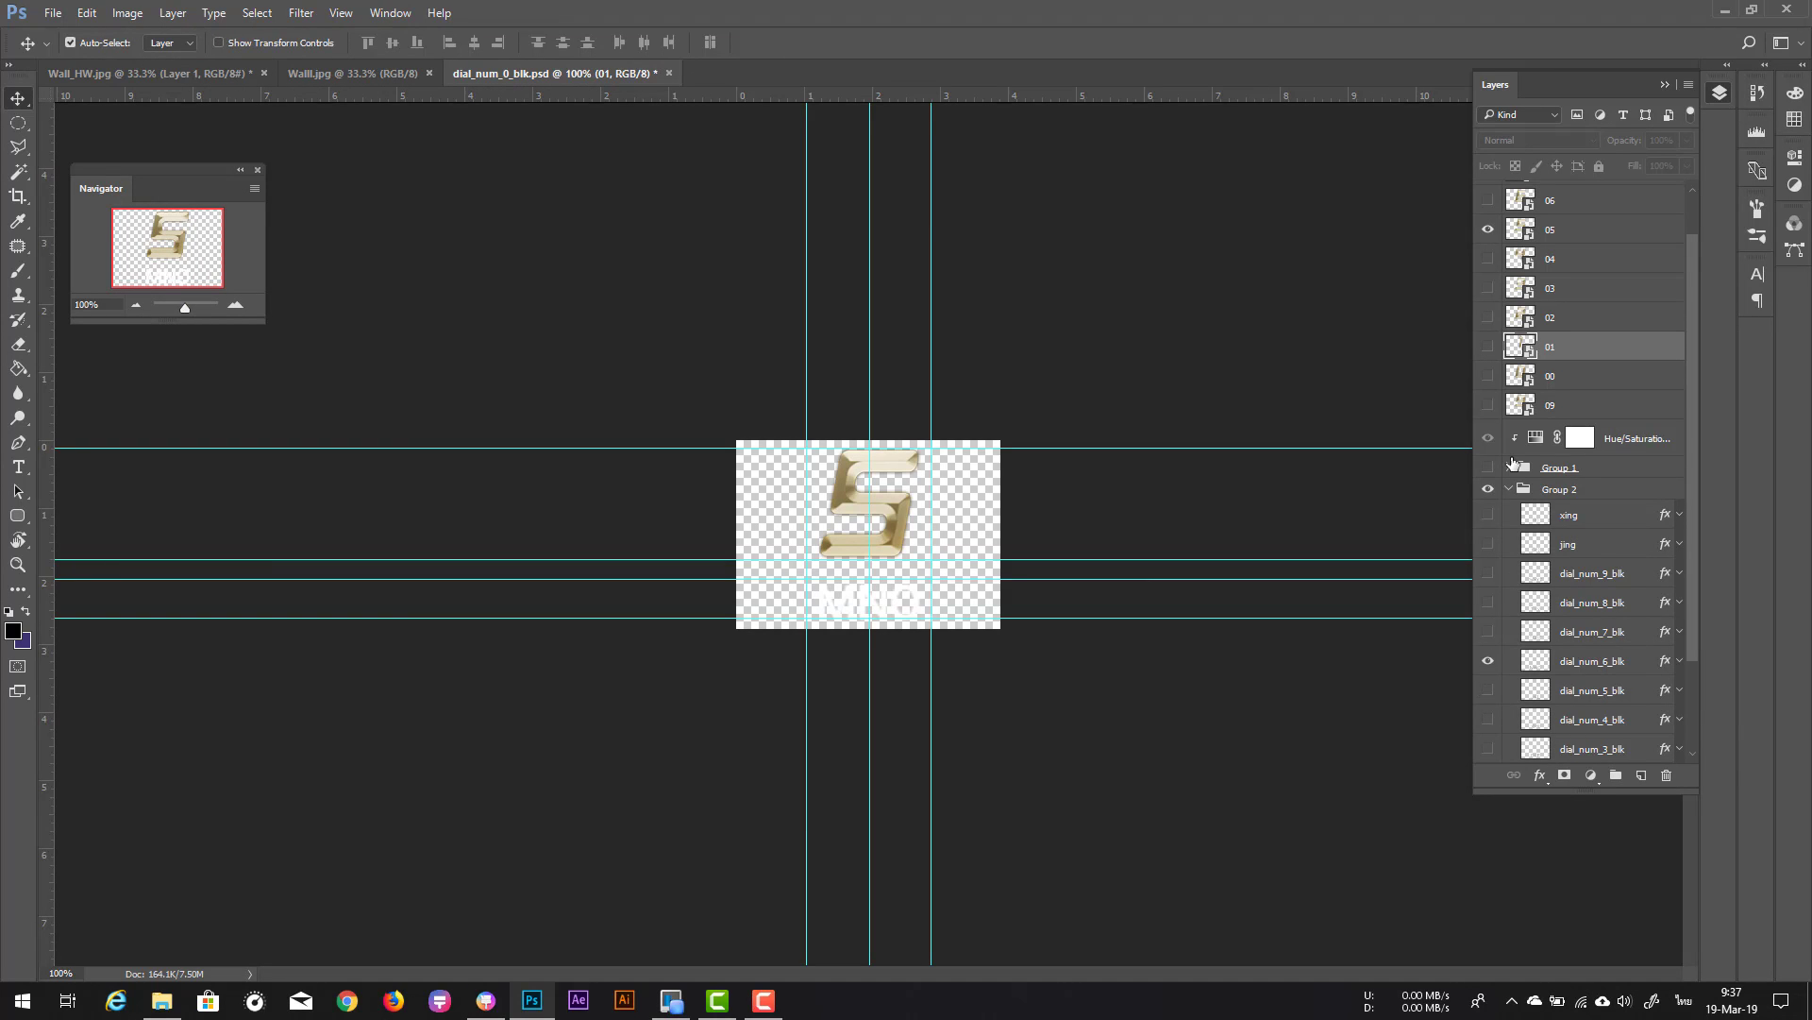
{"action": "left_click", "coordinate": [1488, 229]}
{"action": "left_click", "coordinate": [1488, 201]}
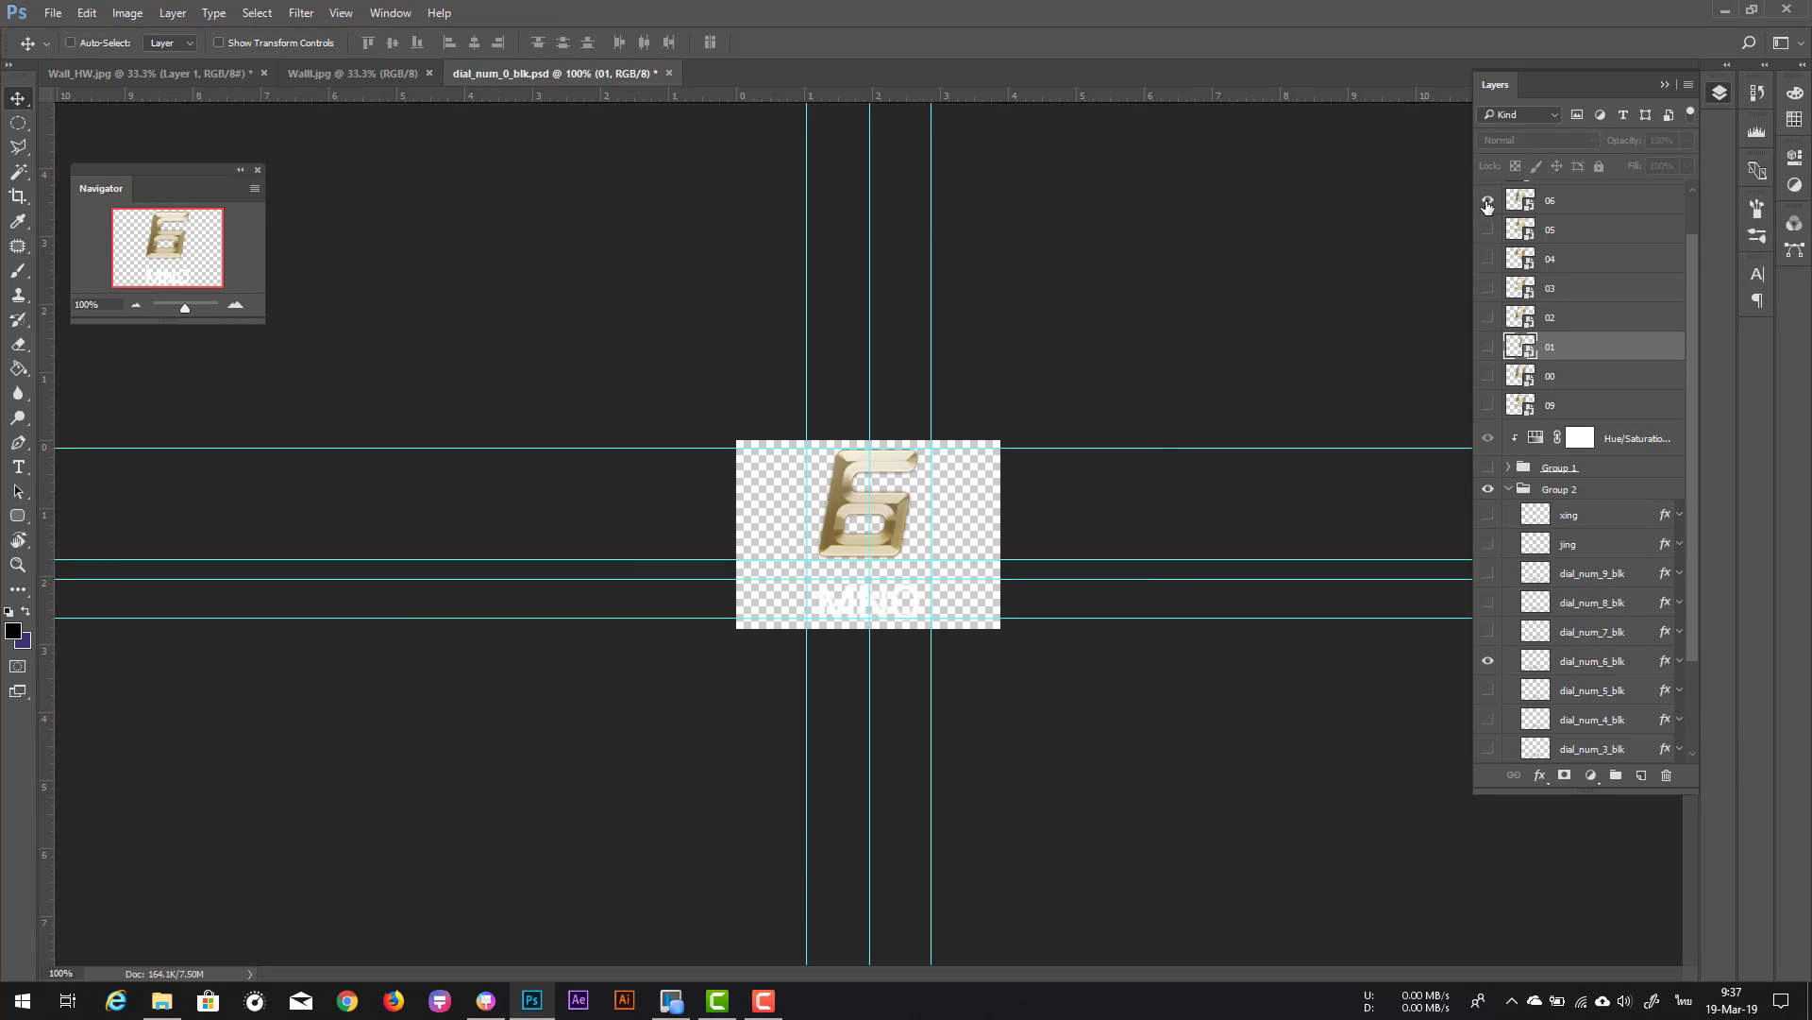
Step: Save the 6 key as a PNG named 006 in the Red_Iron_Theme folder, accepting the default PNG options
{"action": "key", "text": "ctrl+shift+s"}
{"action": "type", "text": "006"}
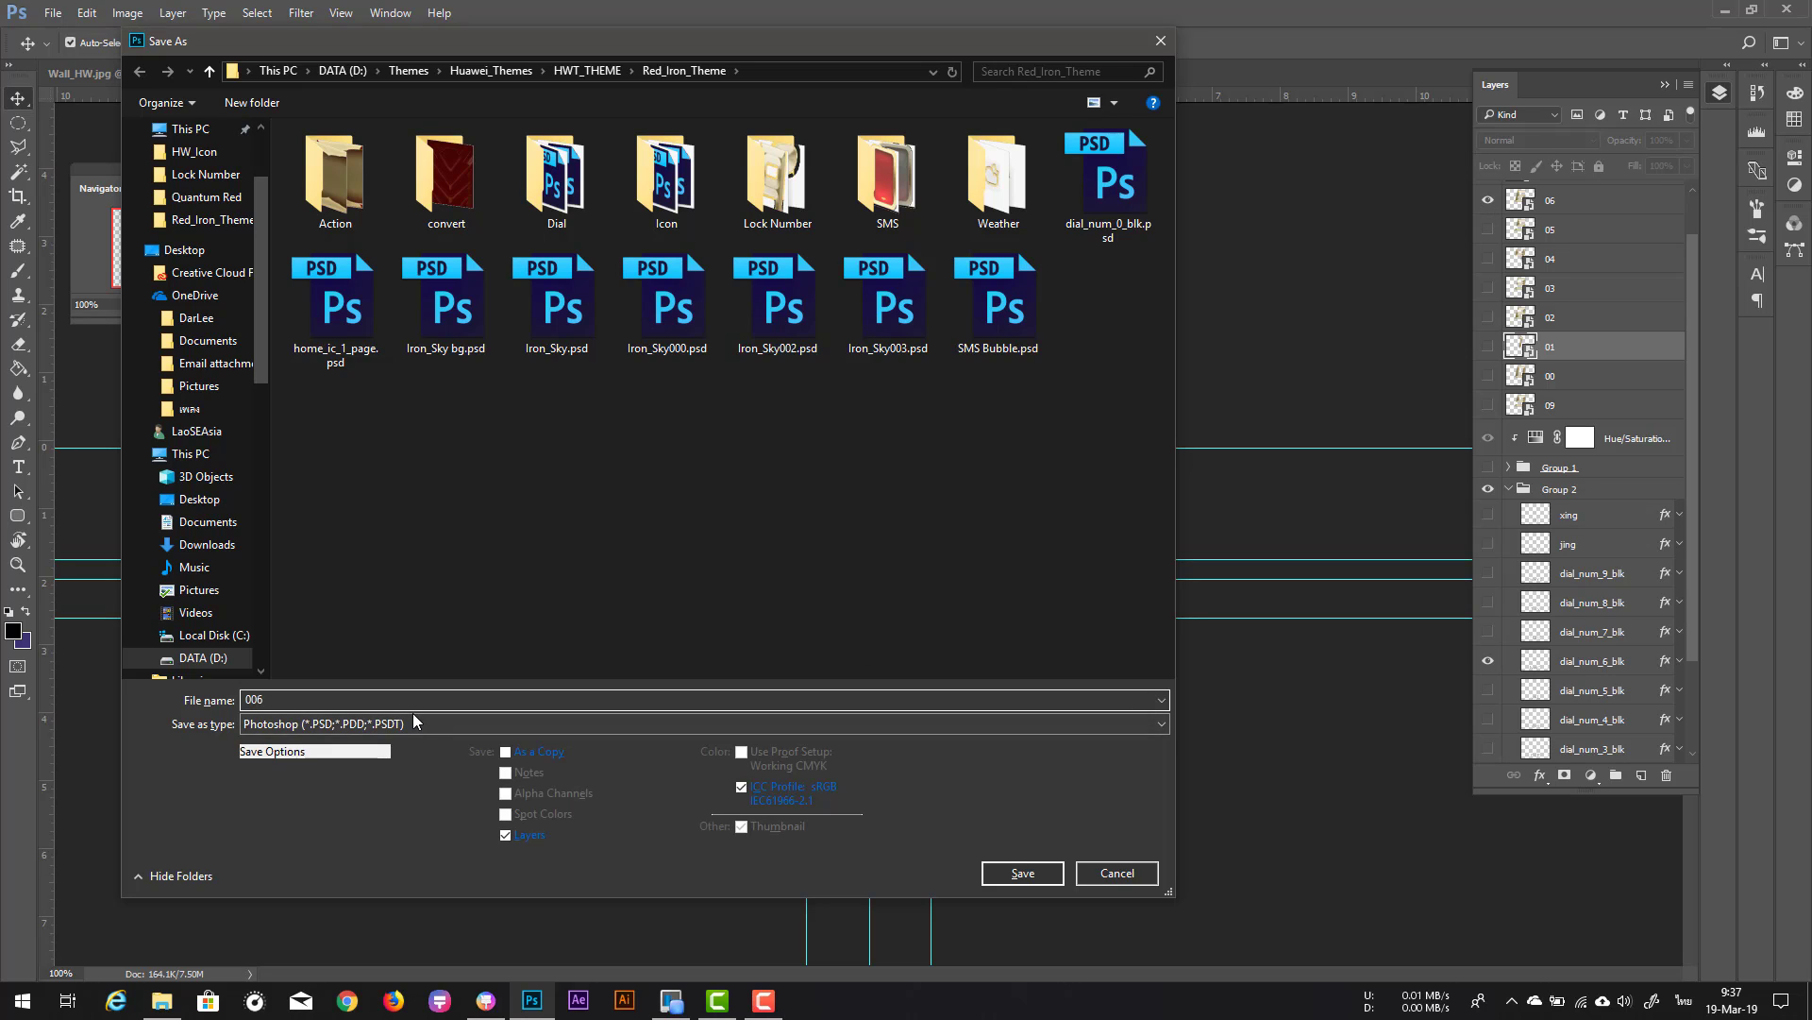
{"action": "left_click", "coordinate": [415, 723]}
{"action": "left_click", "coordinate": [525, 663]}
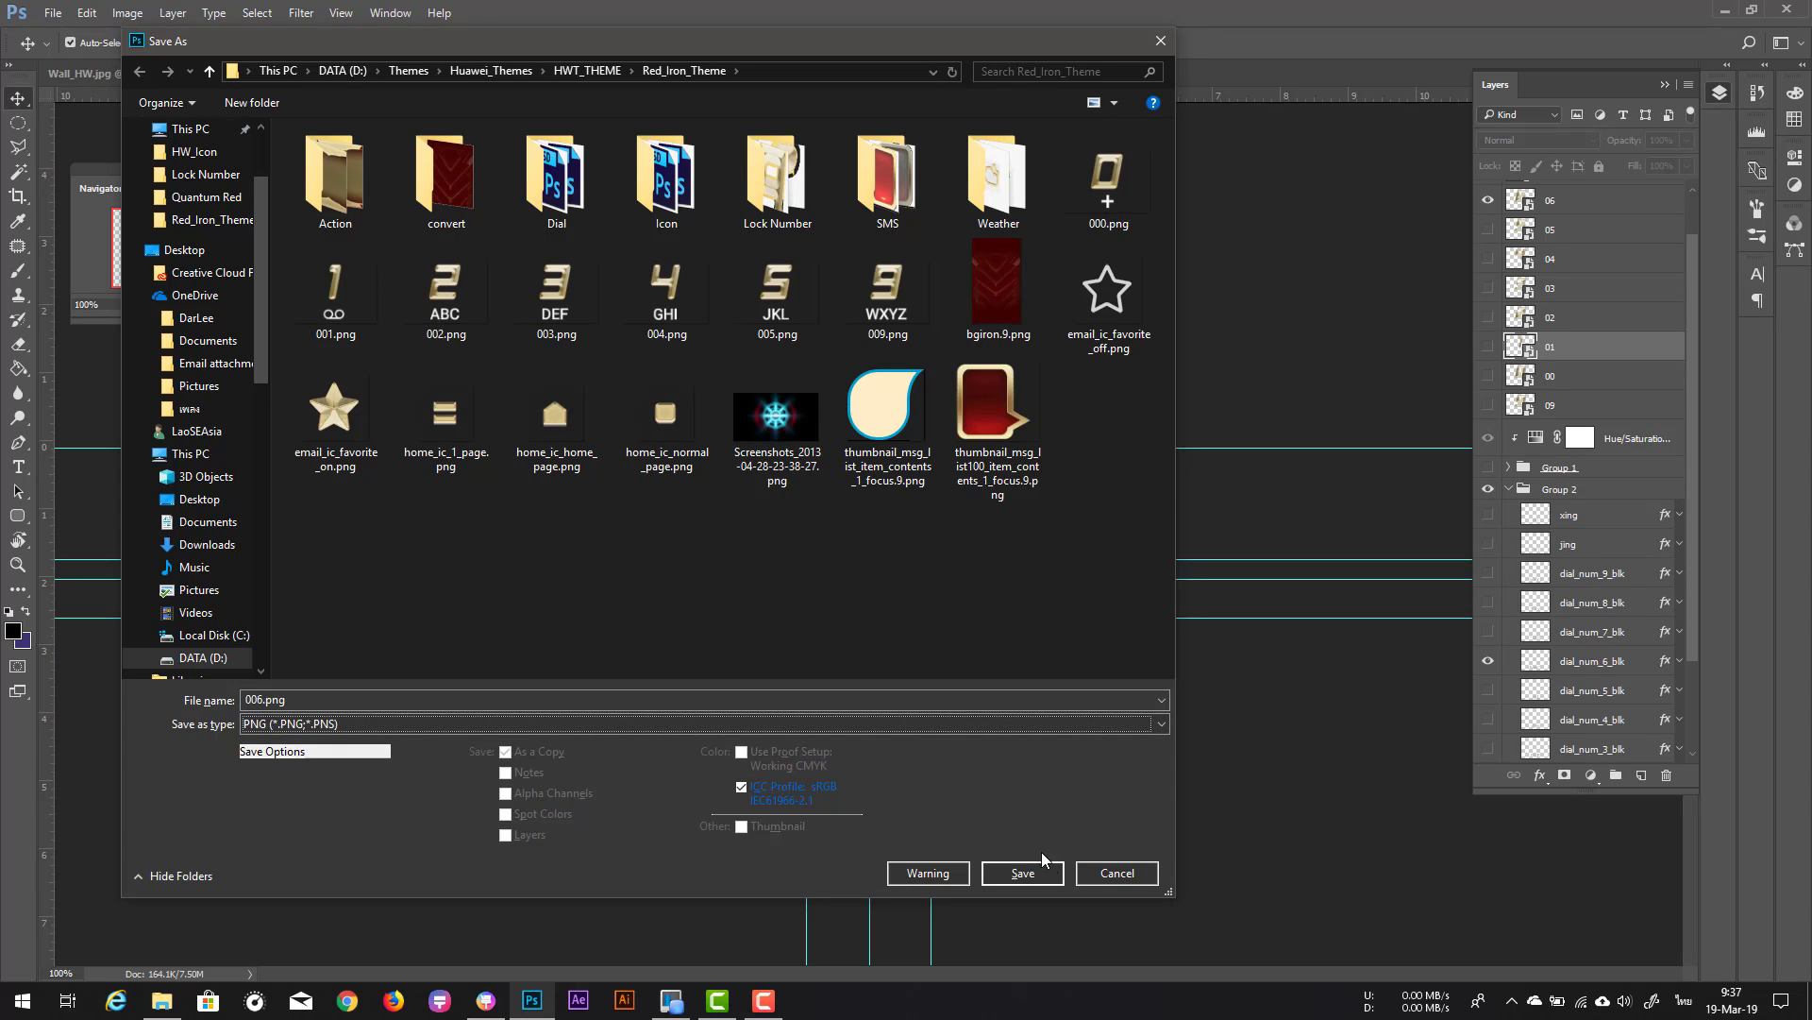
{"action": "left_click", "coordinate": [1045, 876]}
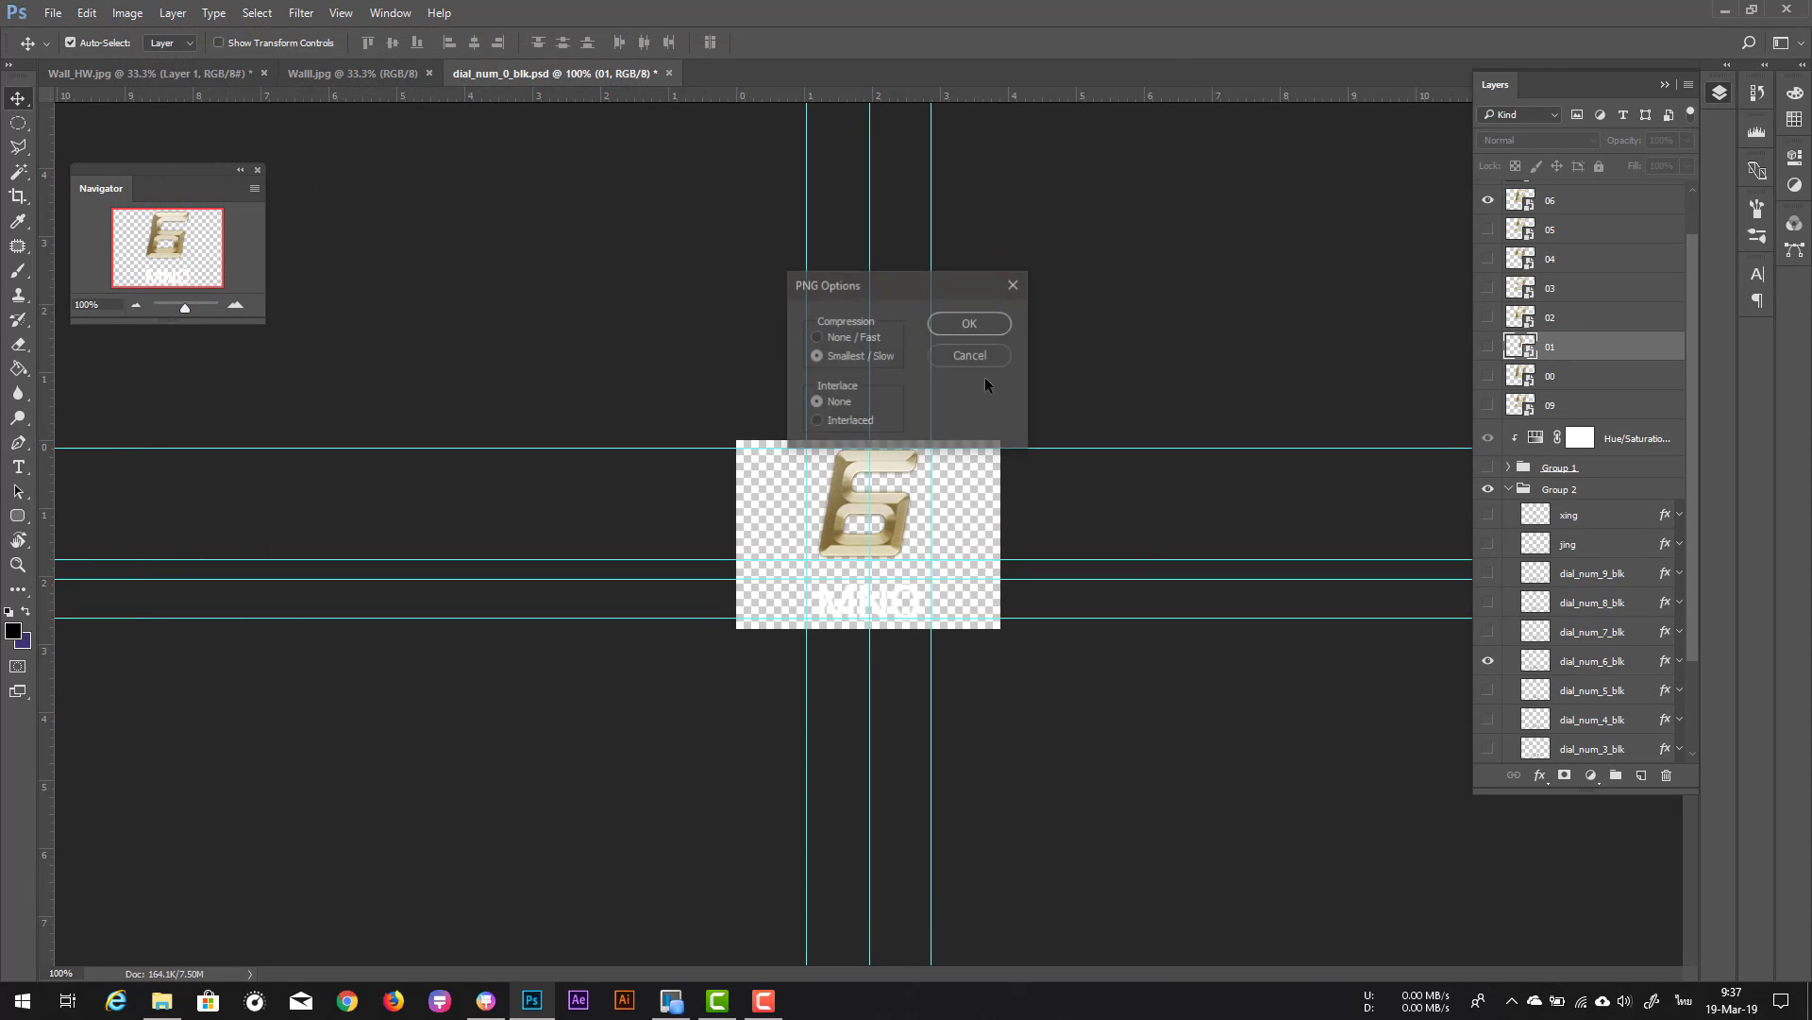
{"action": "left_click", "coordinate": [972, 317]}
Step: Hide dial_num_6_blk and digit layer 06, and show dial_num_7_blk with digit layer 07 for the 7 key
{"action": "left_click", "coordinate": [1489, 660]}
{"action": "left_click", "coordinate": [1489, 631]}
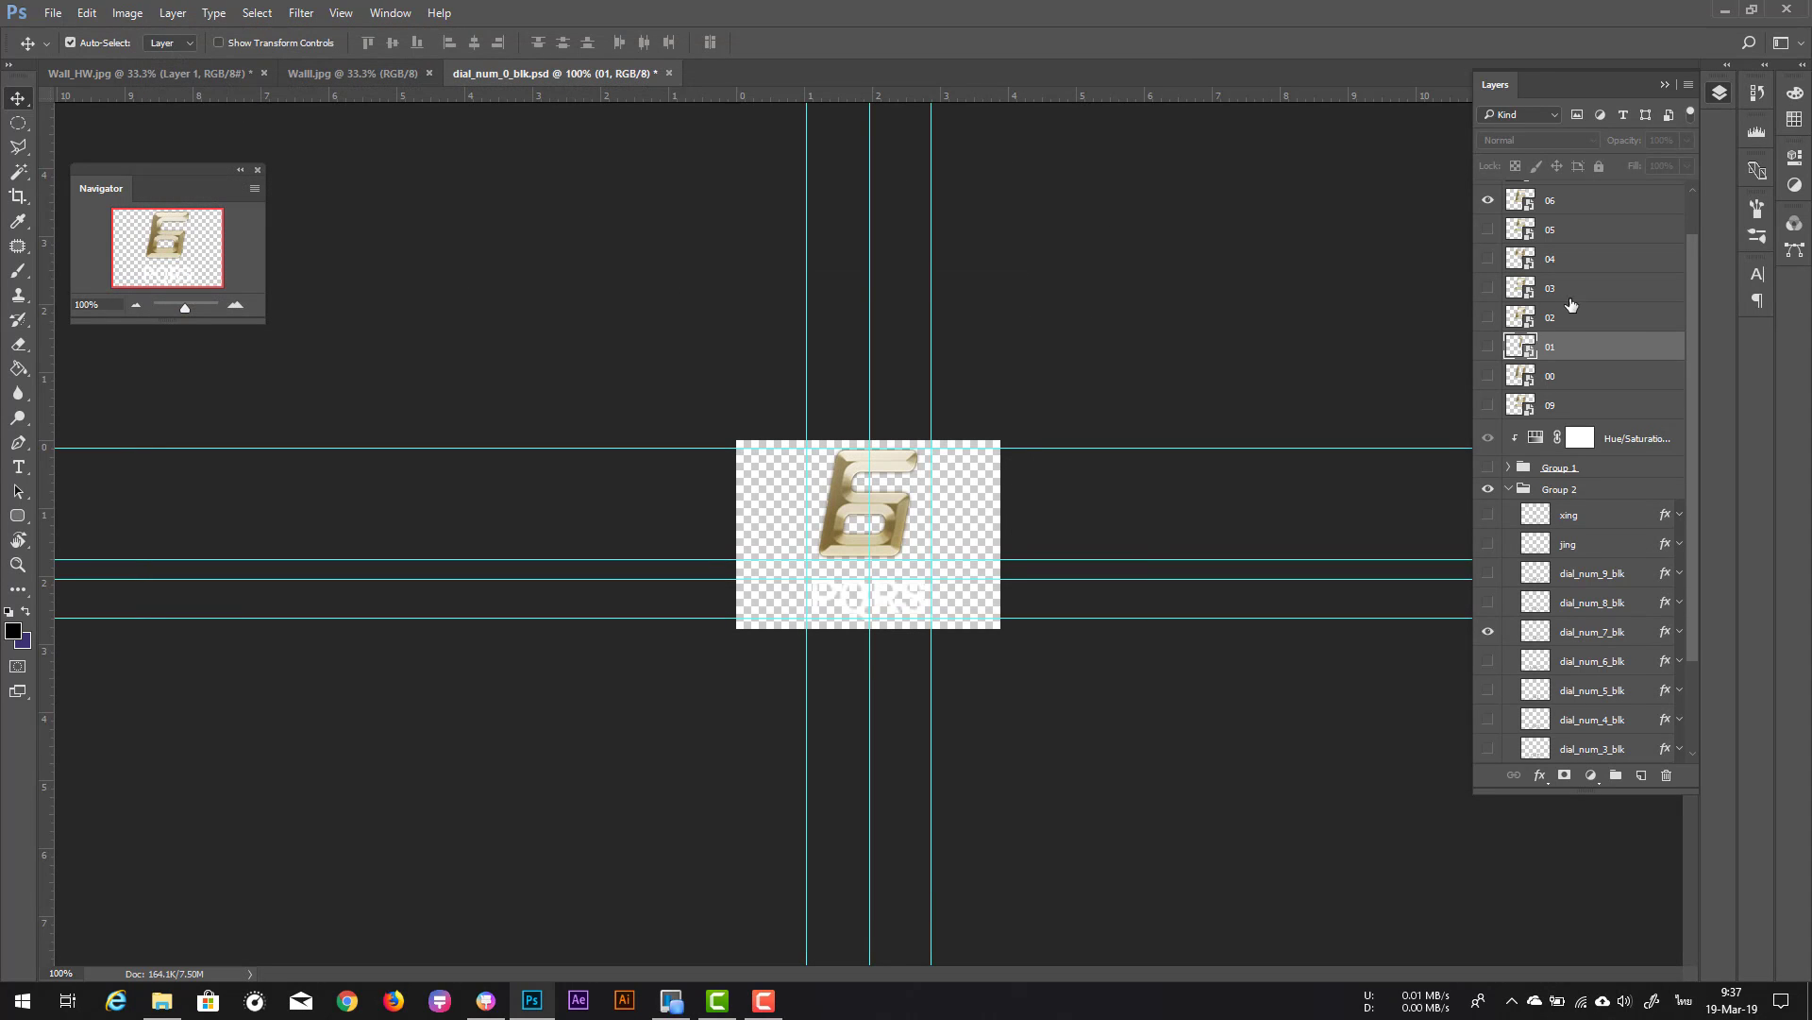
{"action": "scroll", "coordinate": [1543, 326], "scroll_direction": "up", "scroll_amount": 2}
{"action": "left_click", "coordinate": [1488, 253]}
{"action": "left_click", "coordinate": [1488, 225]}
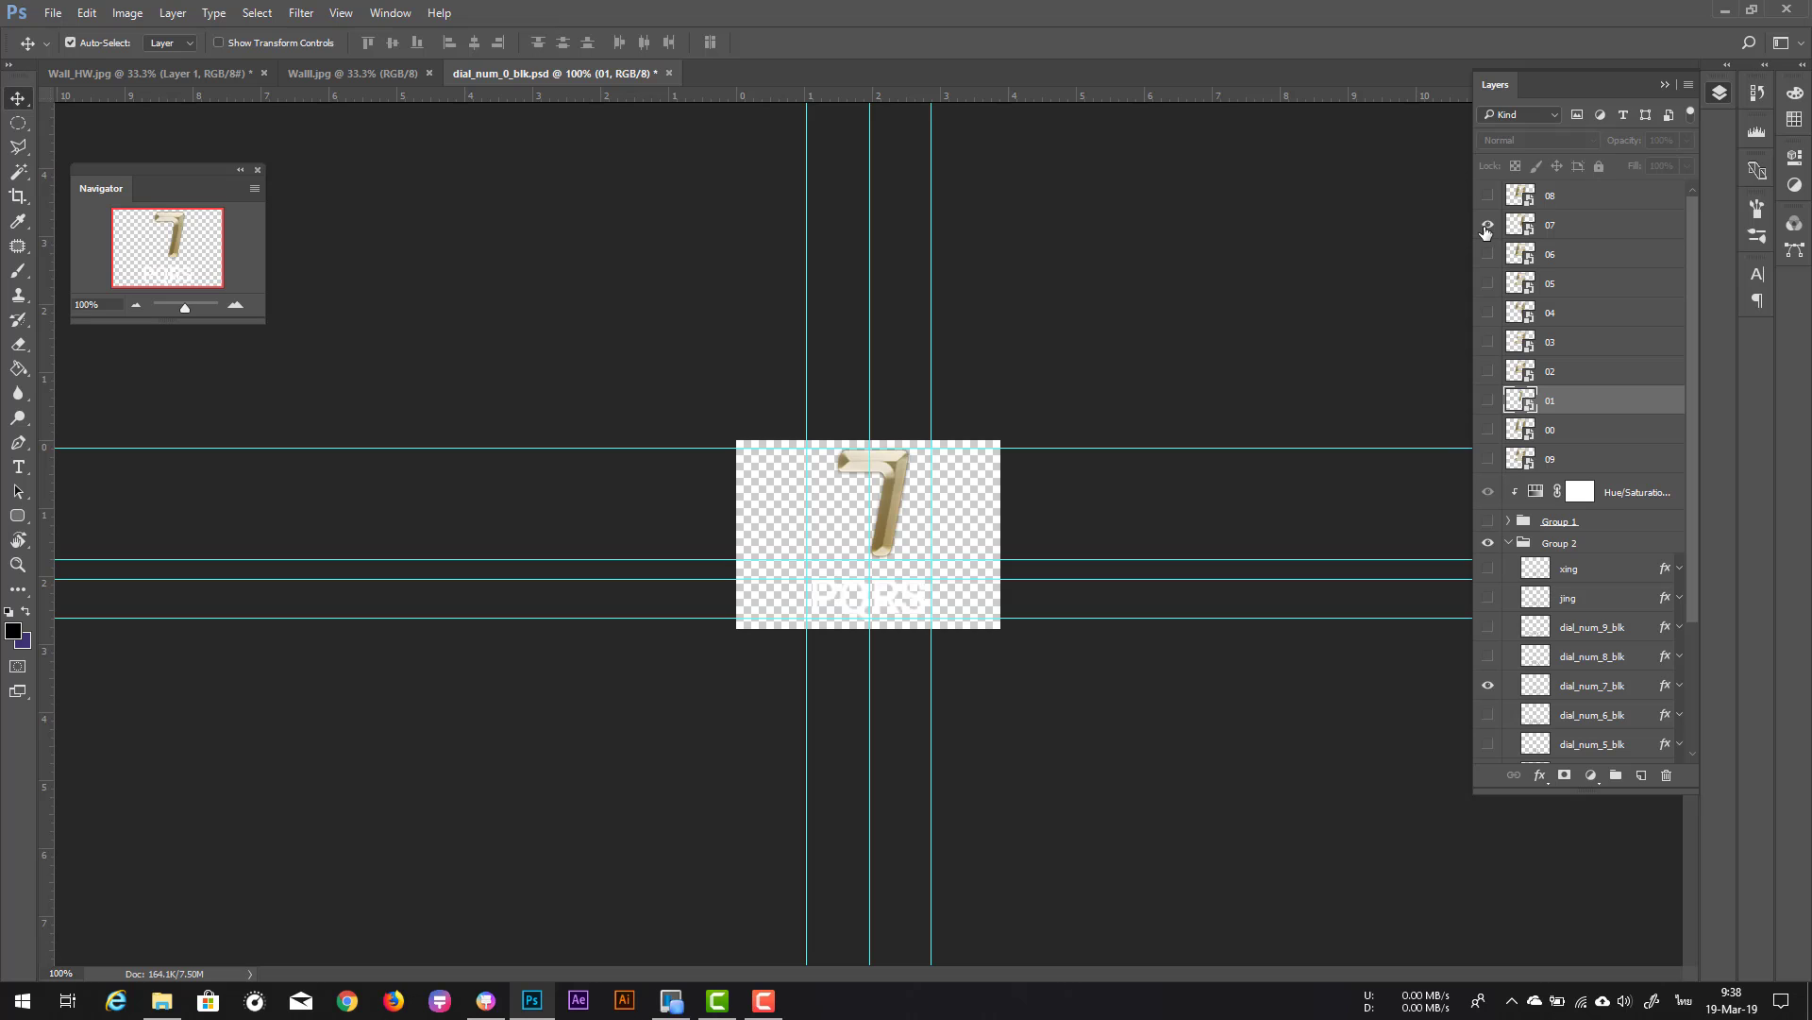
Step: Save the 7 key as a PNG named 007 in the Red_Iron_Theme folder, accepting the default PNG options
{"action": "key", "text": "ctrl+shift+s"}
{"action": "type", "text": "007"}
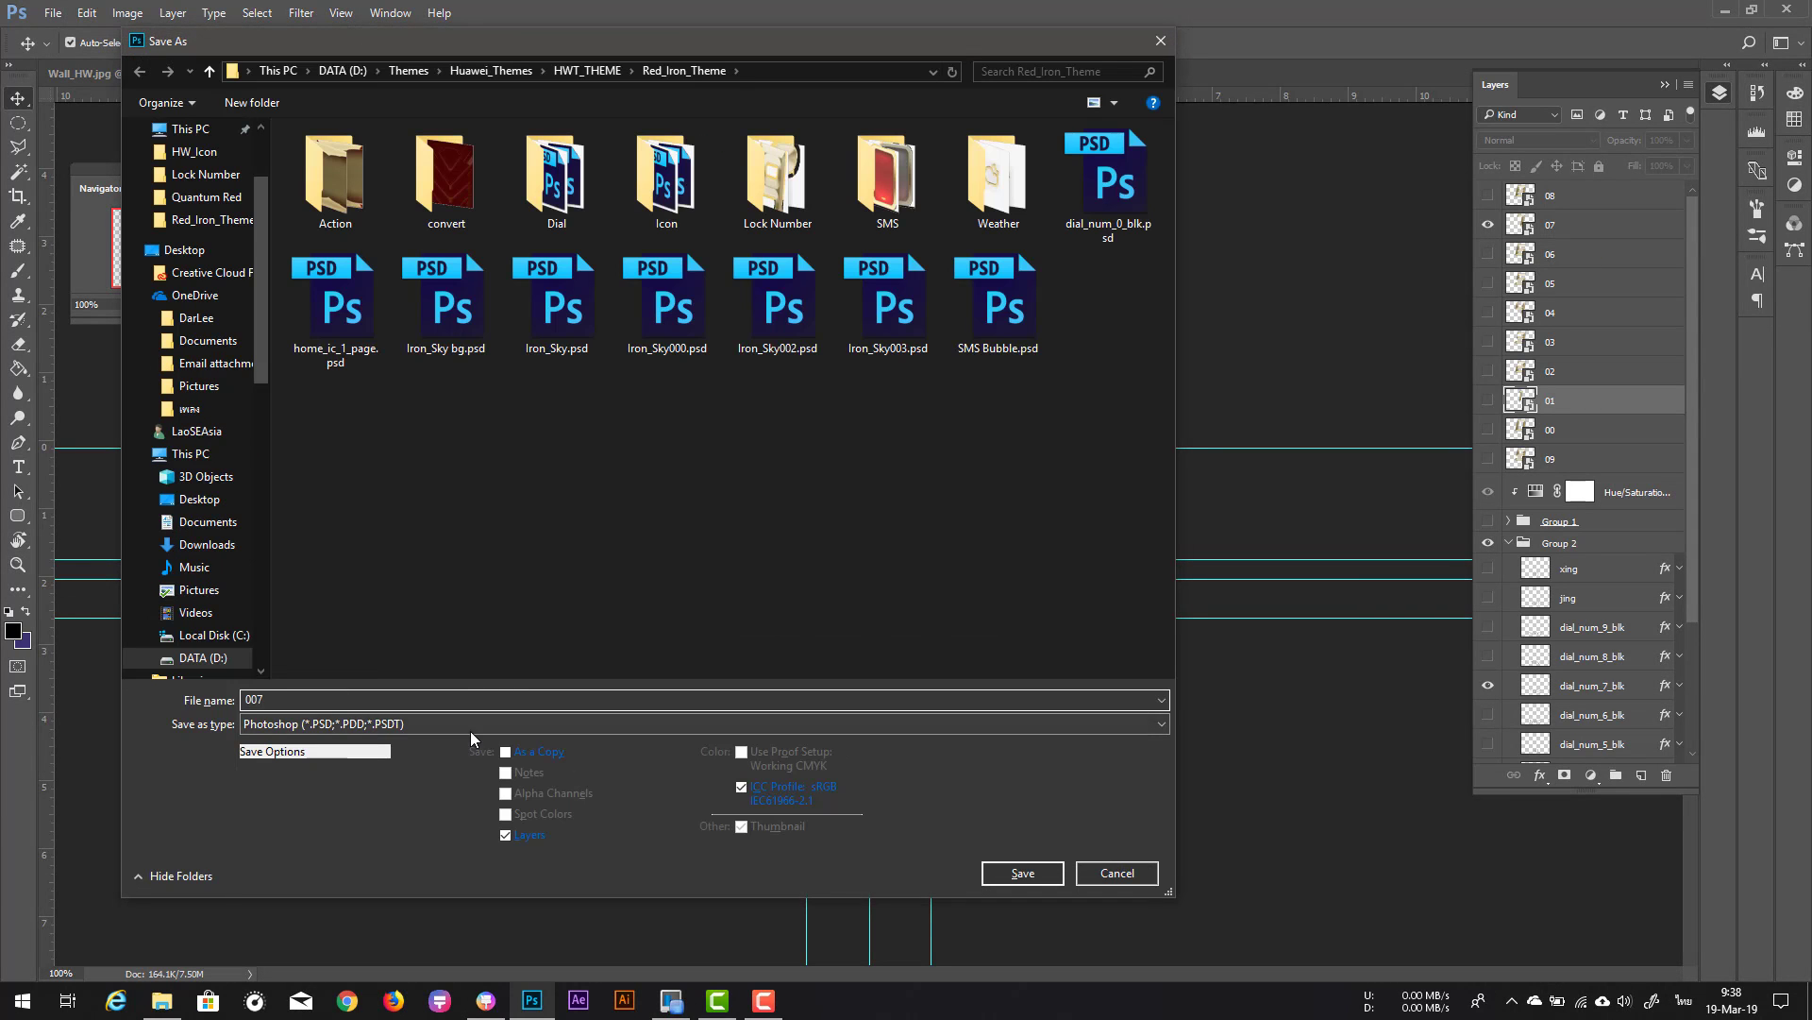
{"action": "left_click", "coordinate": [471, 730]}
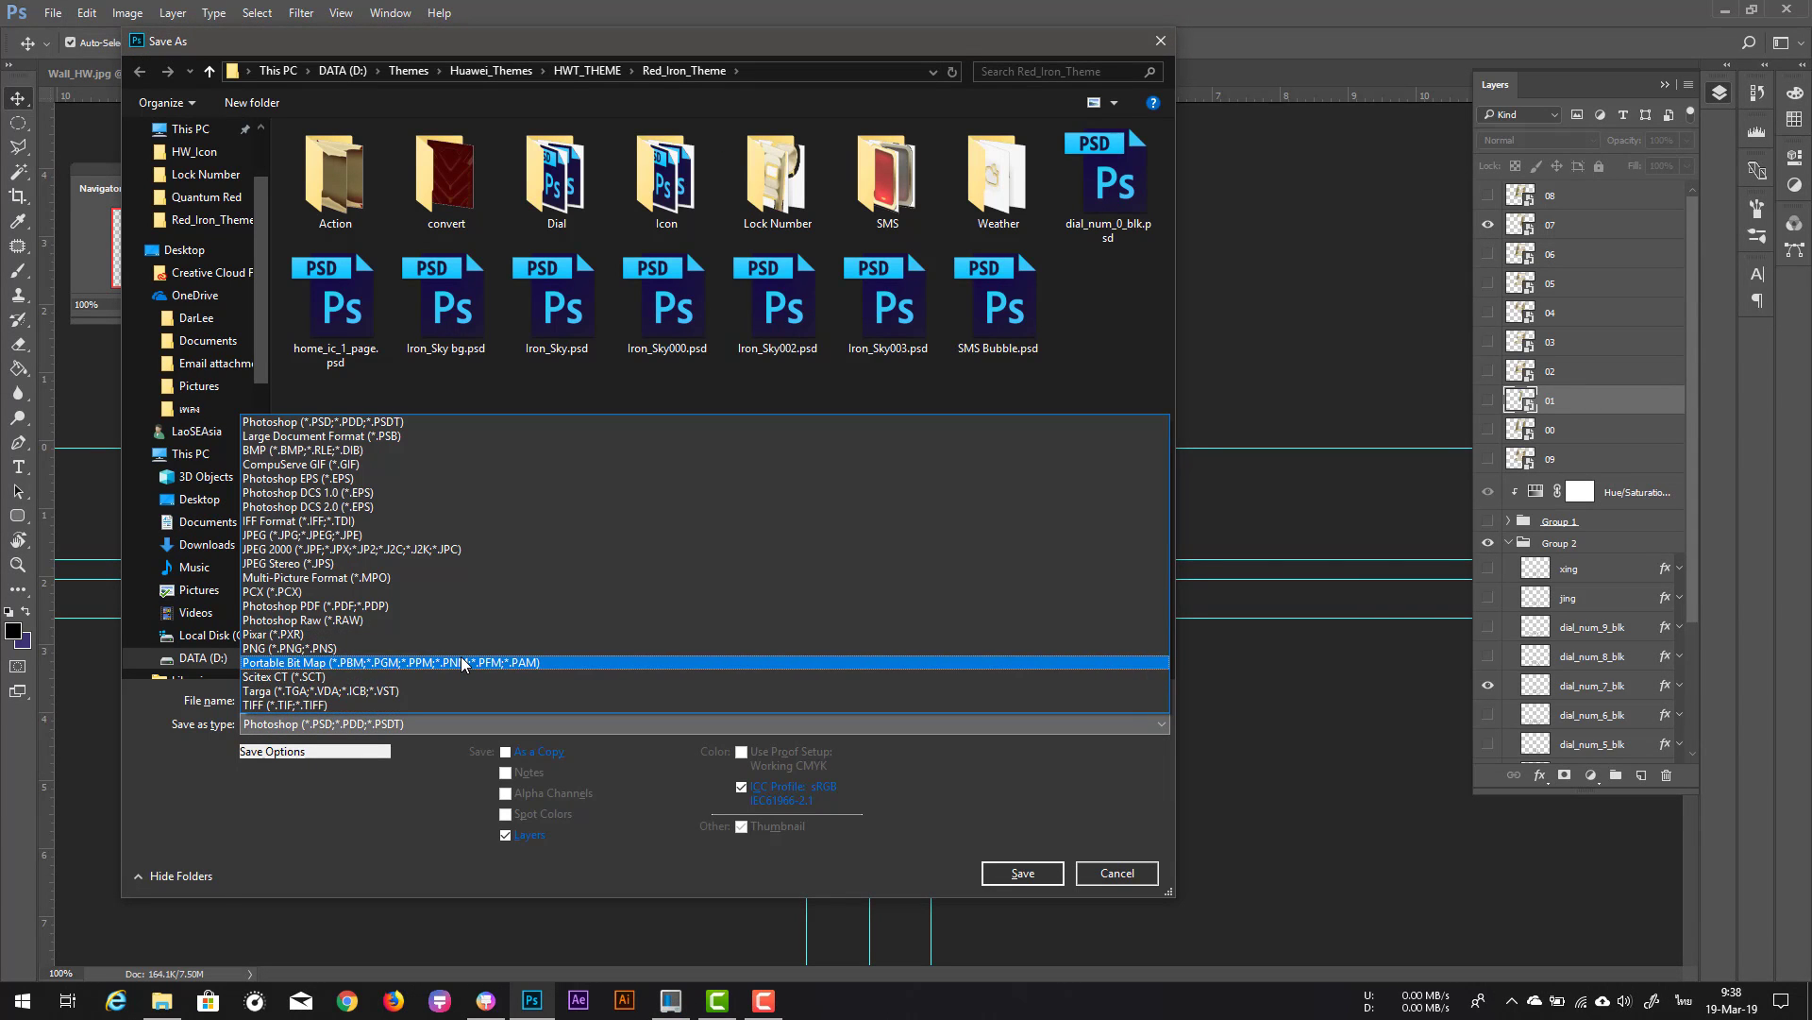
{"action": "left_click", "coordinate": [462, 638]}
{"action": "left_click", "coordinate": [1046, 876]}
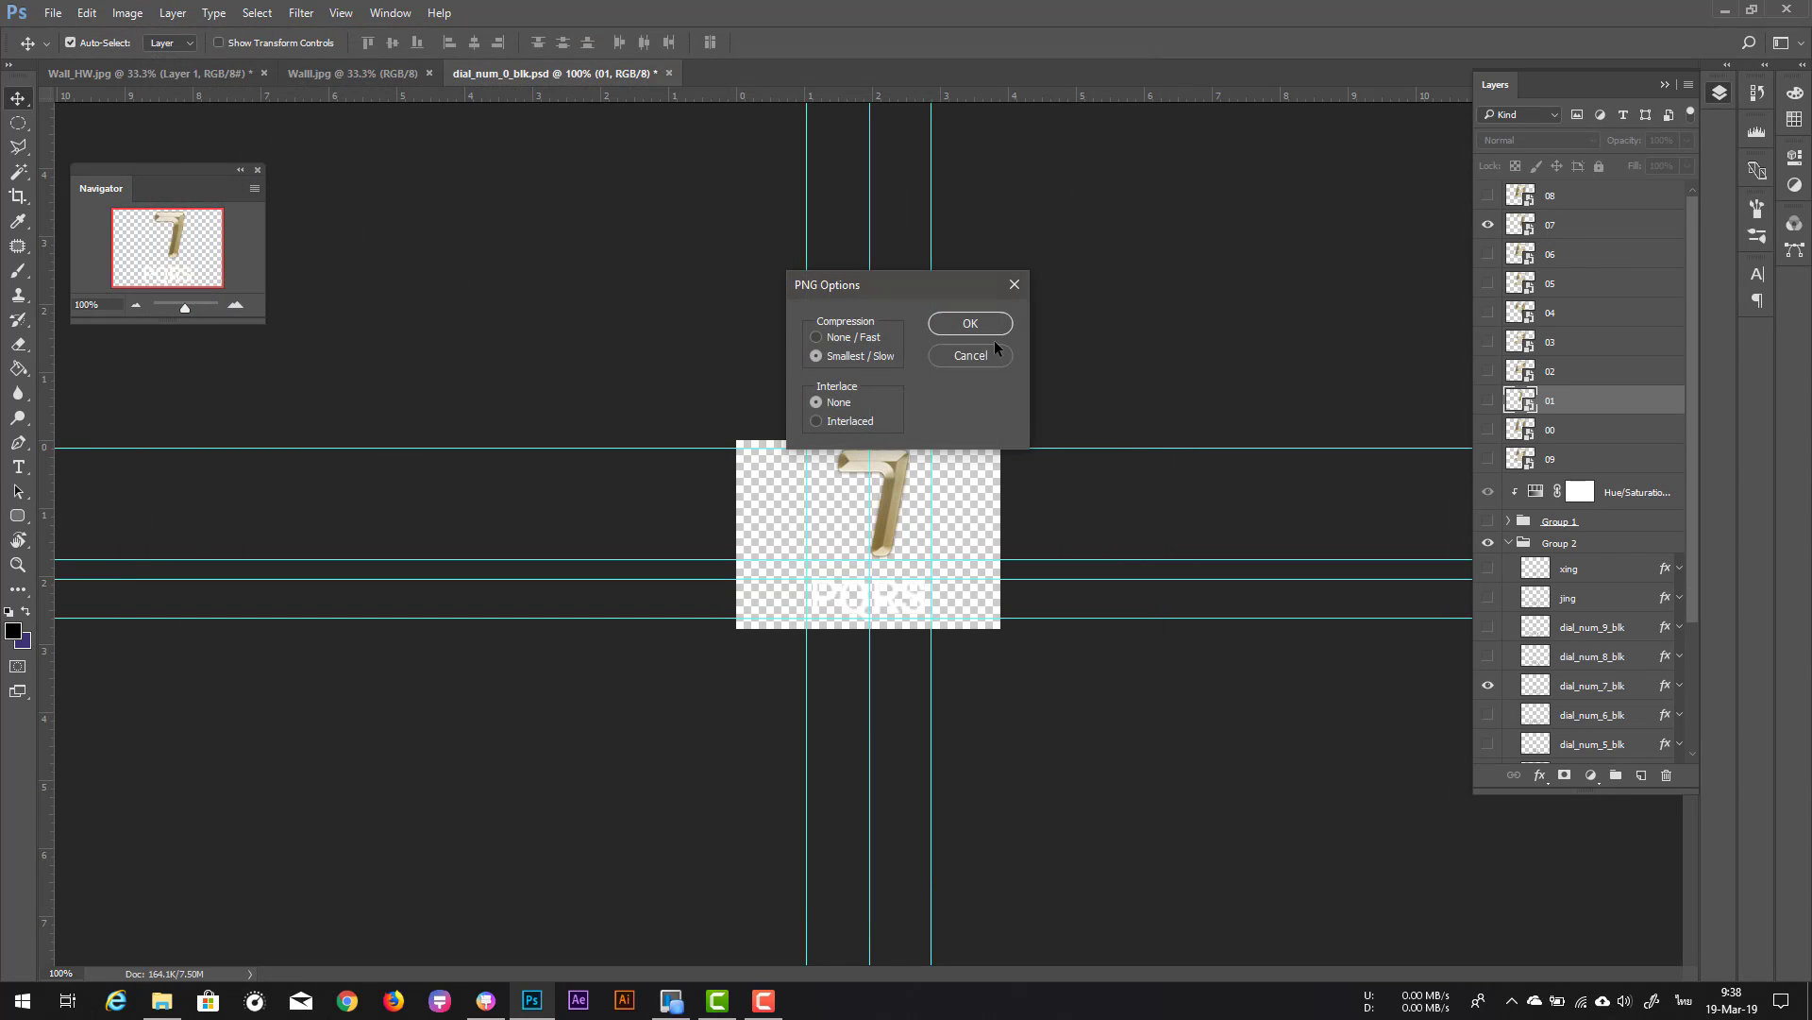
{"action": "left_click", "coordinate": [990, 324]}
Step: Hide dial_num_7_blk and digit layer 07, and show dial_num_8_blk with digit layer 08 for the 8 key
{"action": "left_click", "coordinate": [1488, 657]}
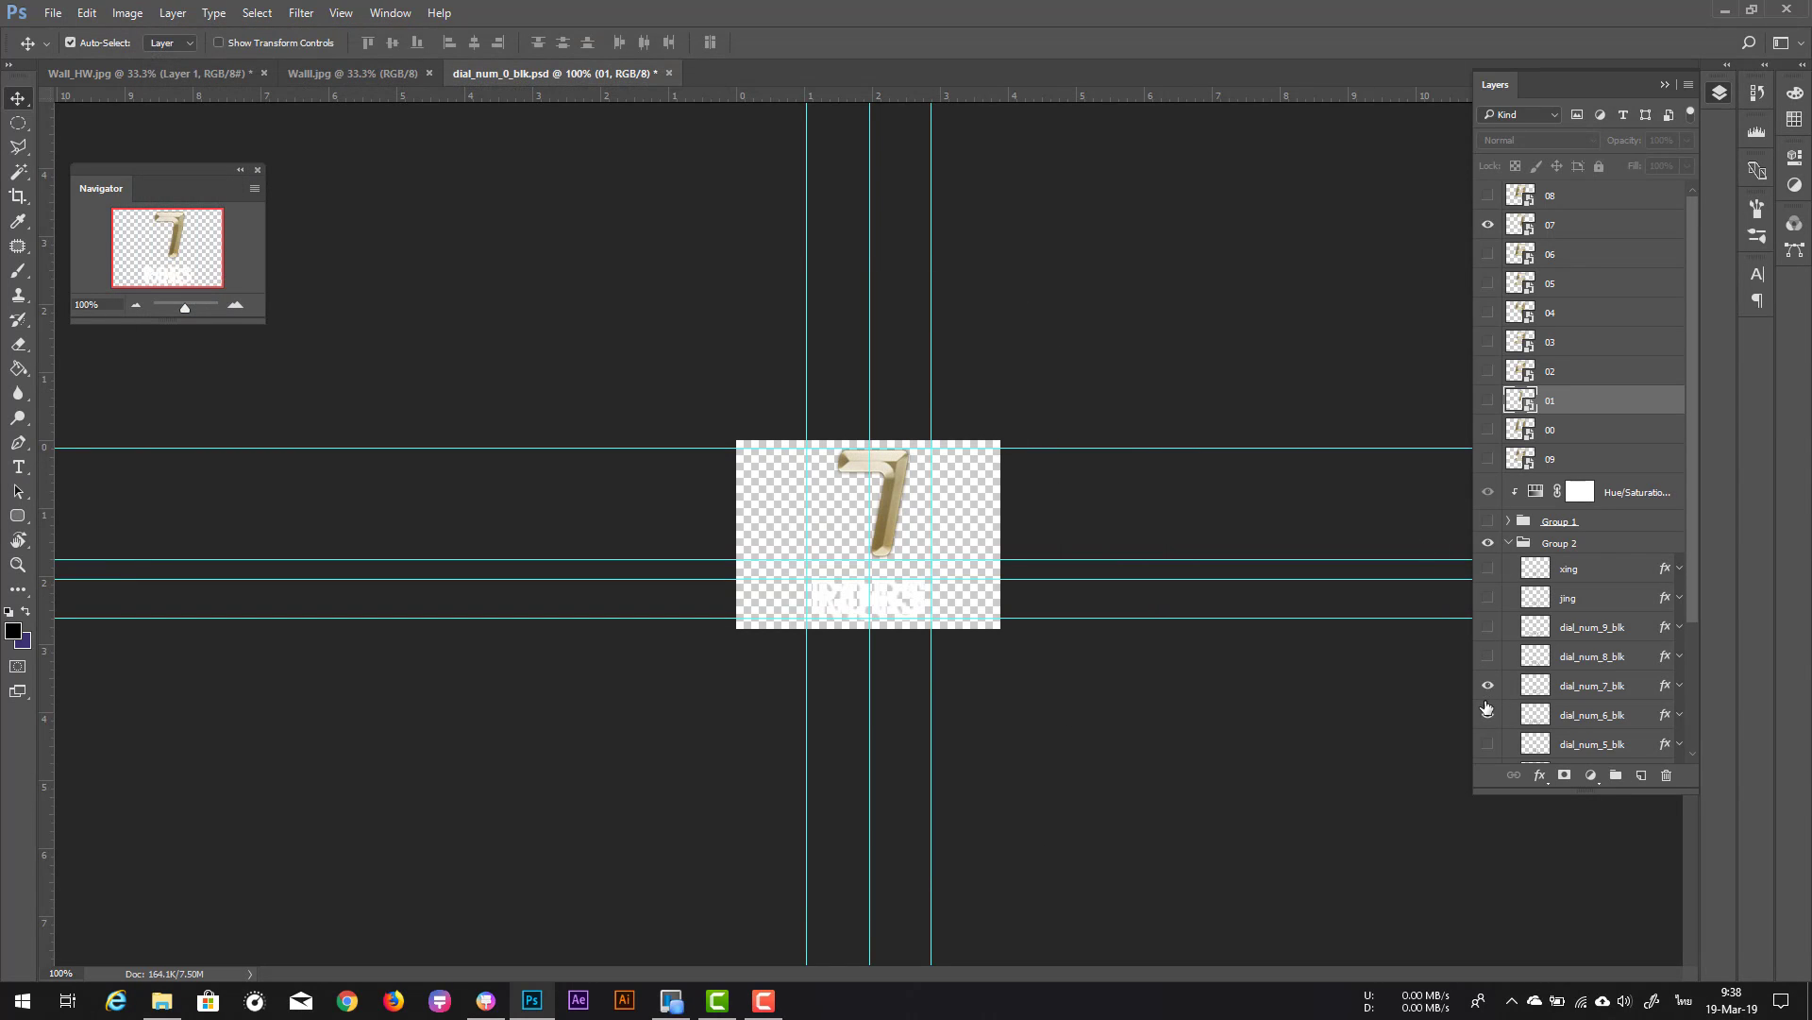
{"action": "left_click", "coordinate": [1488, 656]}
{"action": "left_click", "coordinate": [1490, 672]}
{"action": "left_click", "coordinate": [1489, 656]}
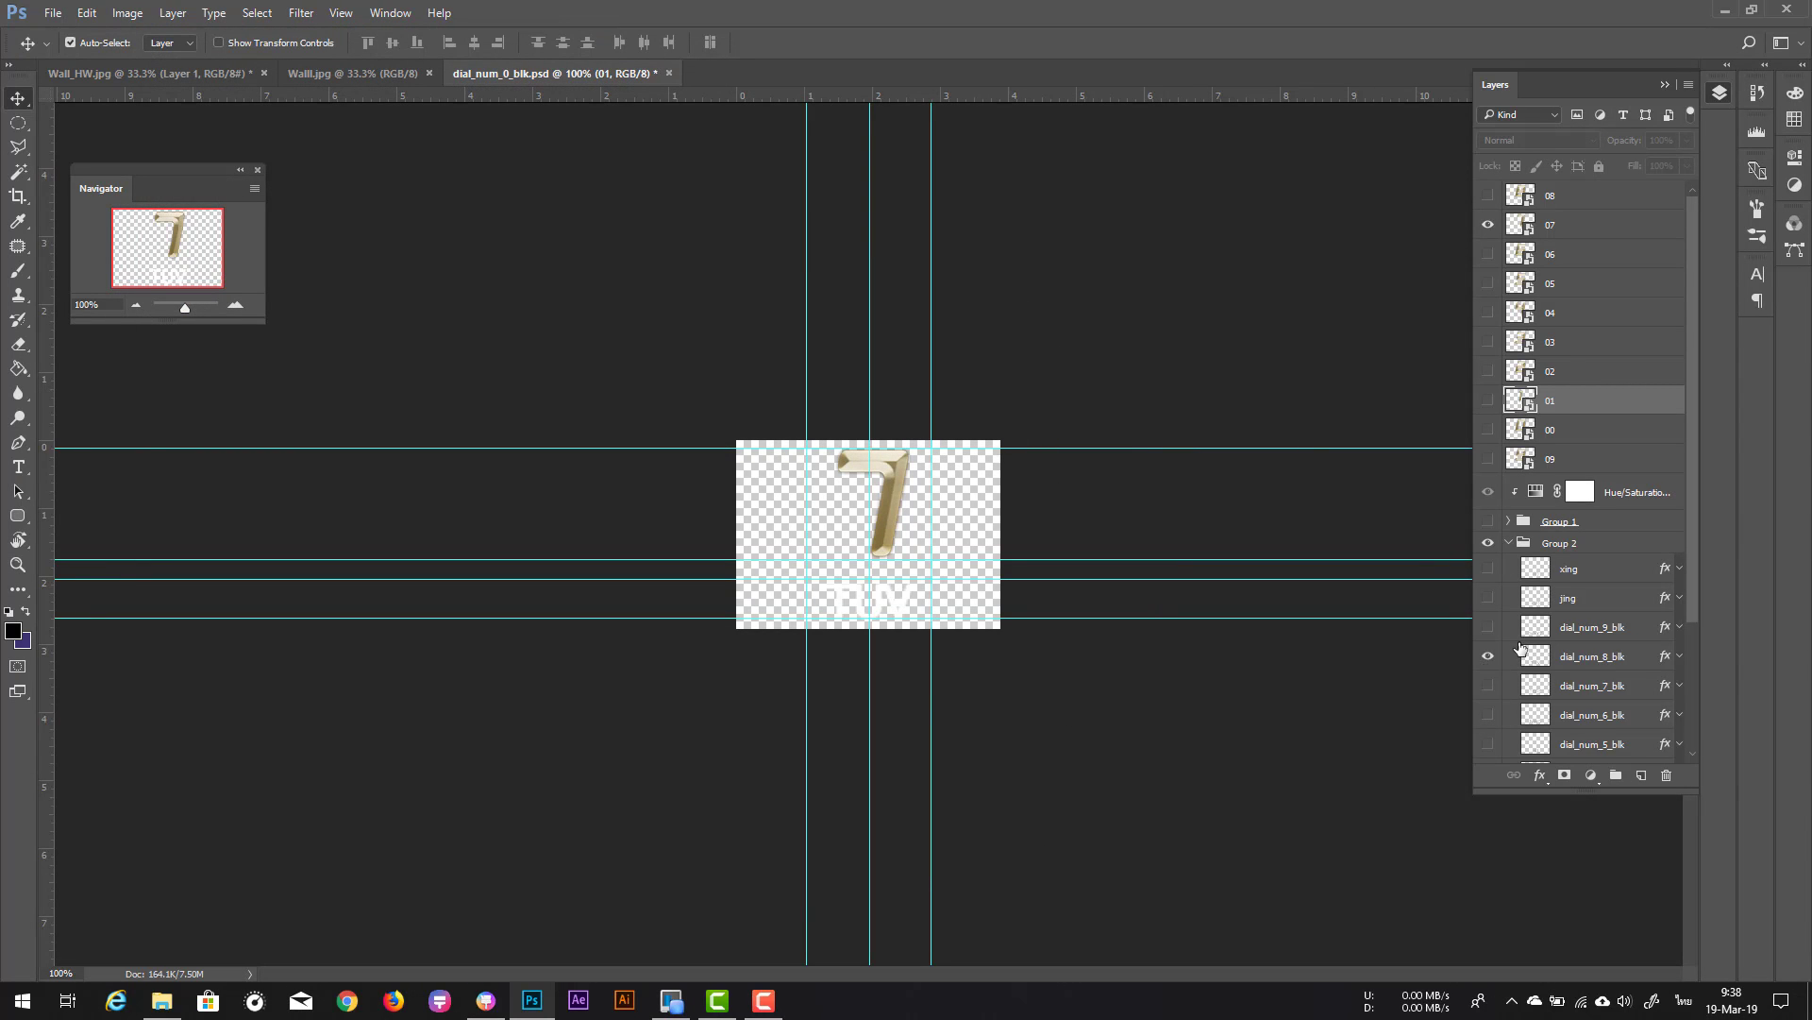
{"action": "left_click", "coordinate": [1488, 224]}
{"action": "left_click", "coordinate": [1487, 196]}
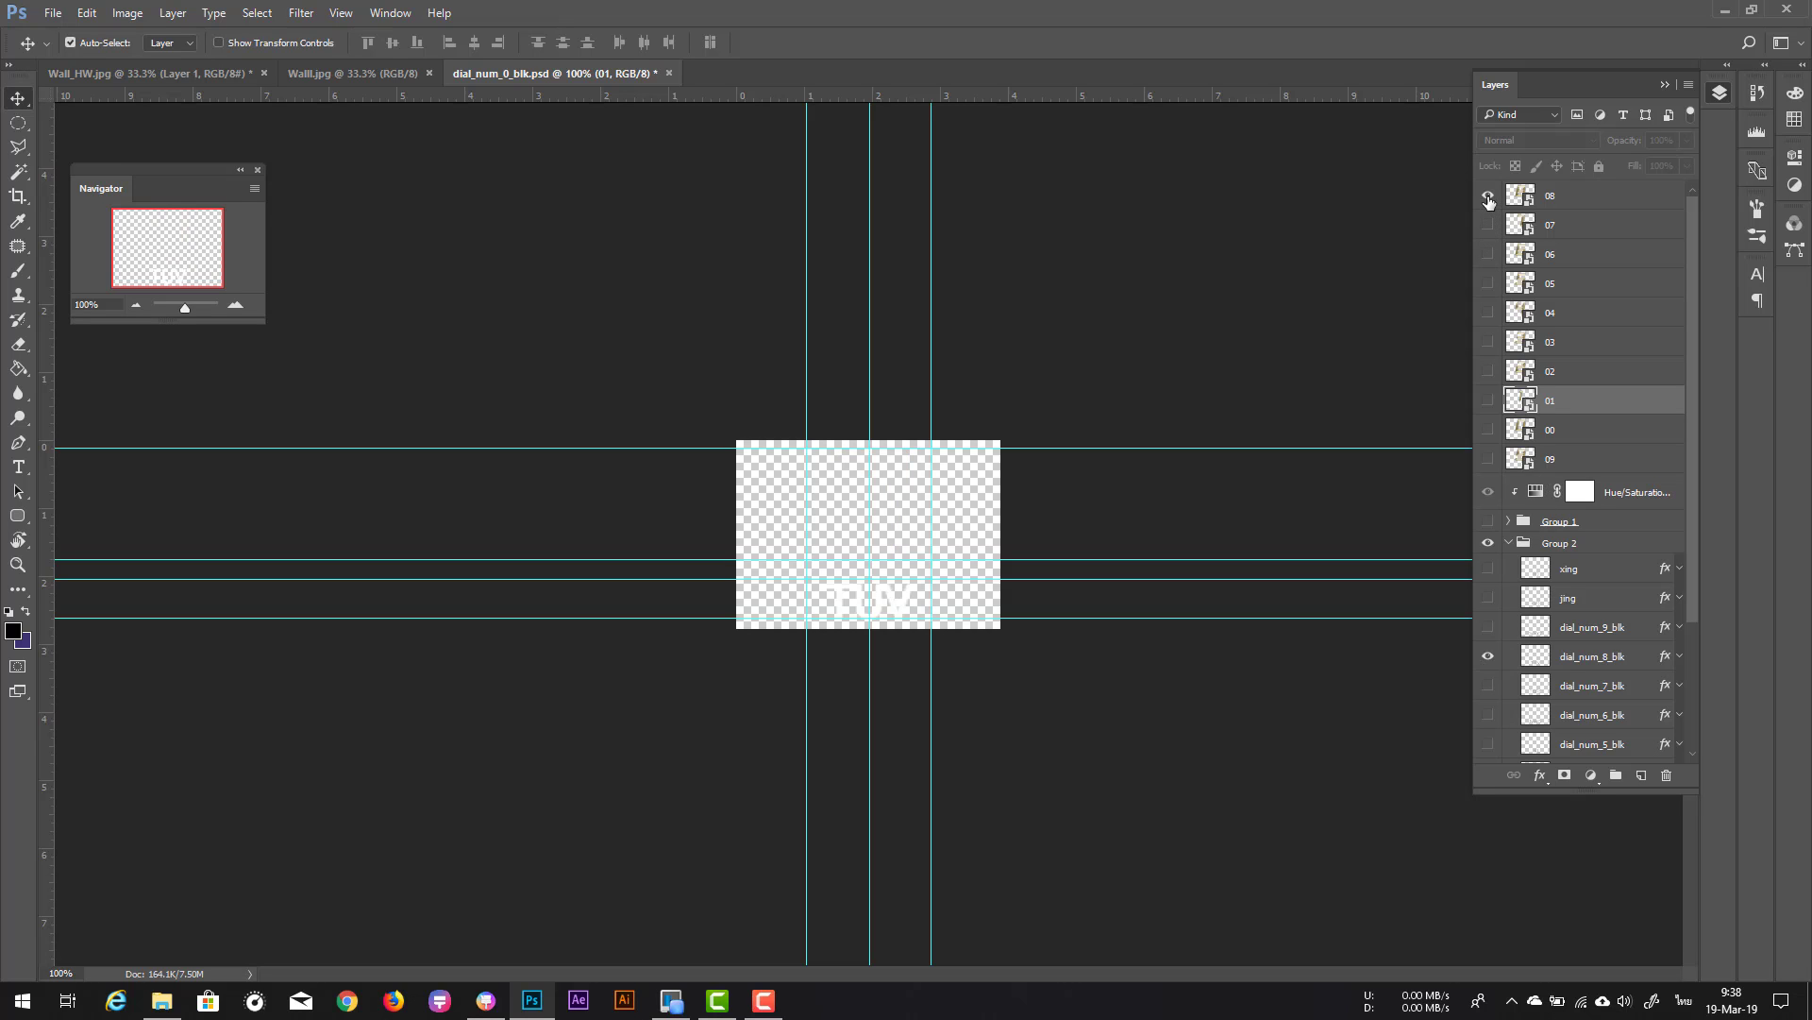
Step: Save the 8 key as a PNG named 008 in the Red_Iron_Theme folder, accepting the default PNG options
{"action": "key", "text": "ctrl+shift+s"}
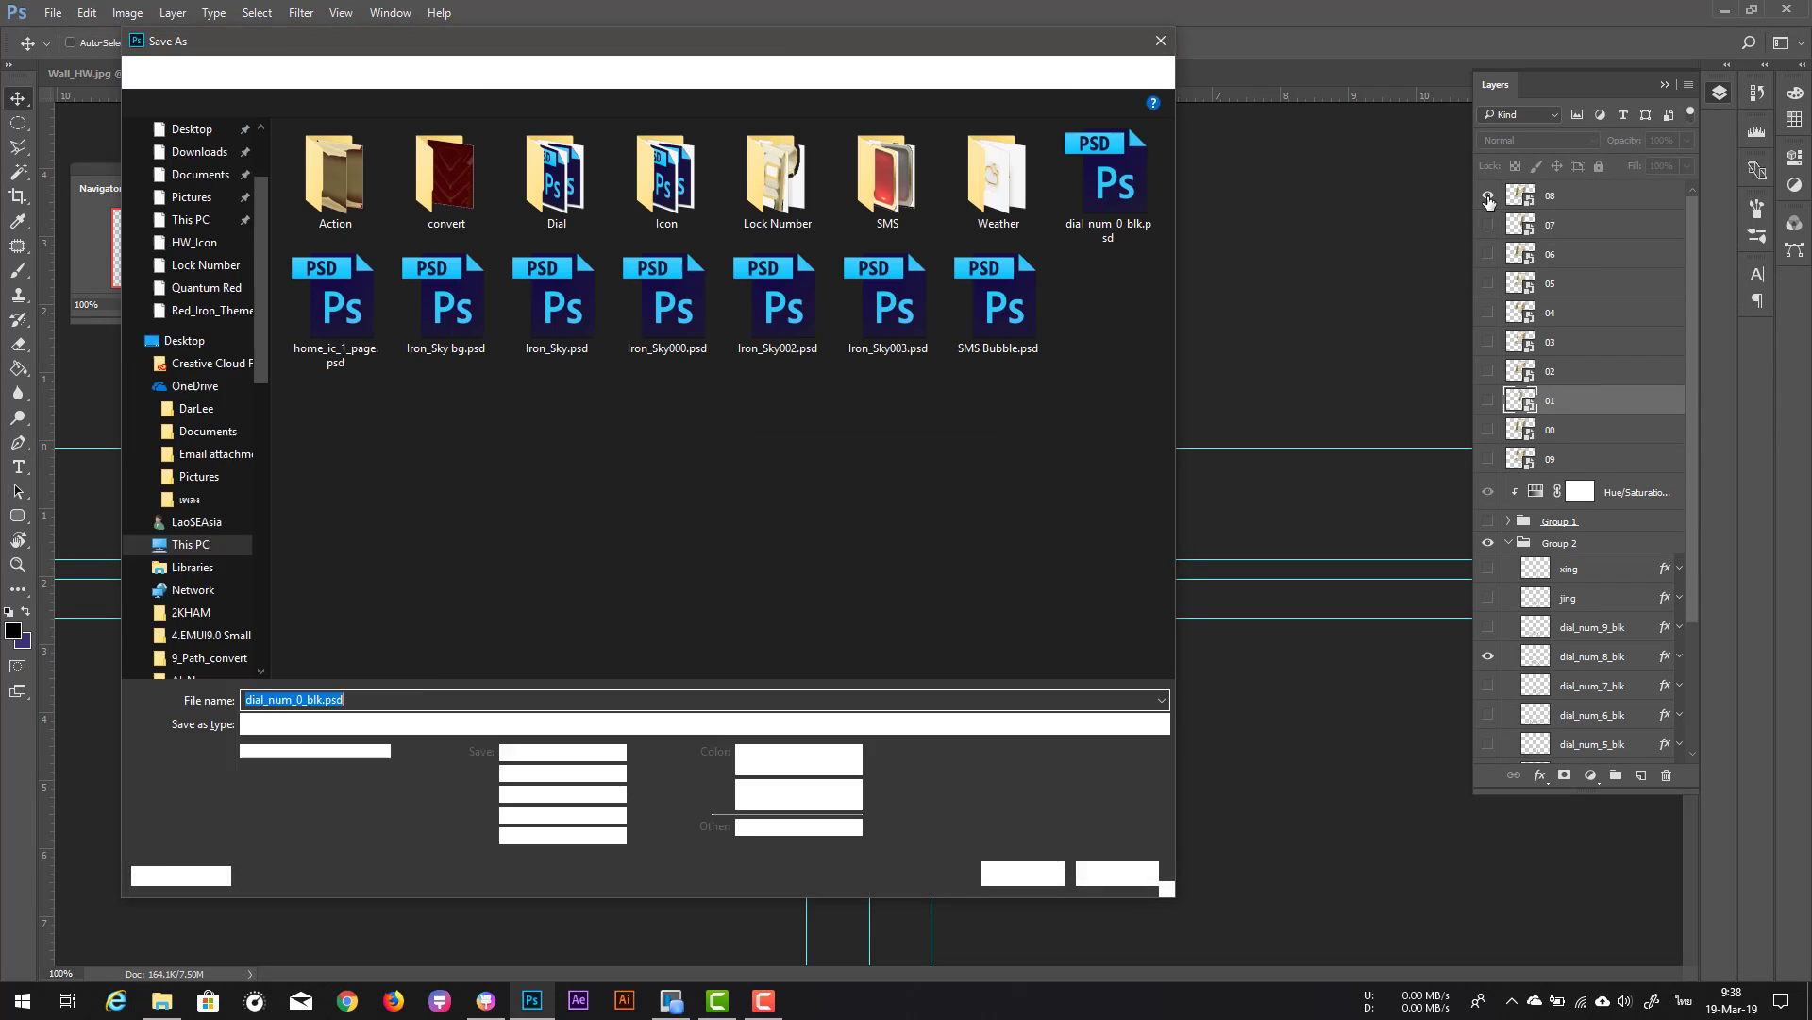
{"action": "type", "text": "008"}
{"action": "left_click", "coordinate": [457, 716]}
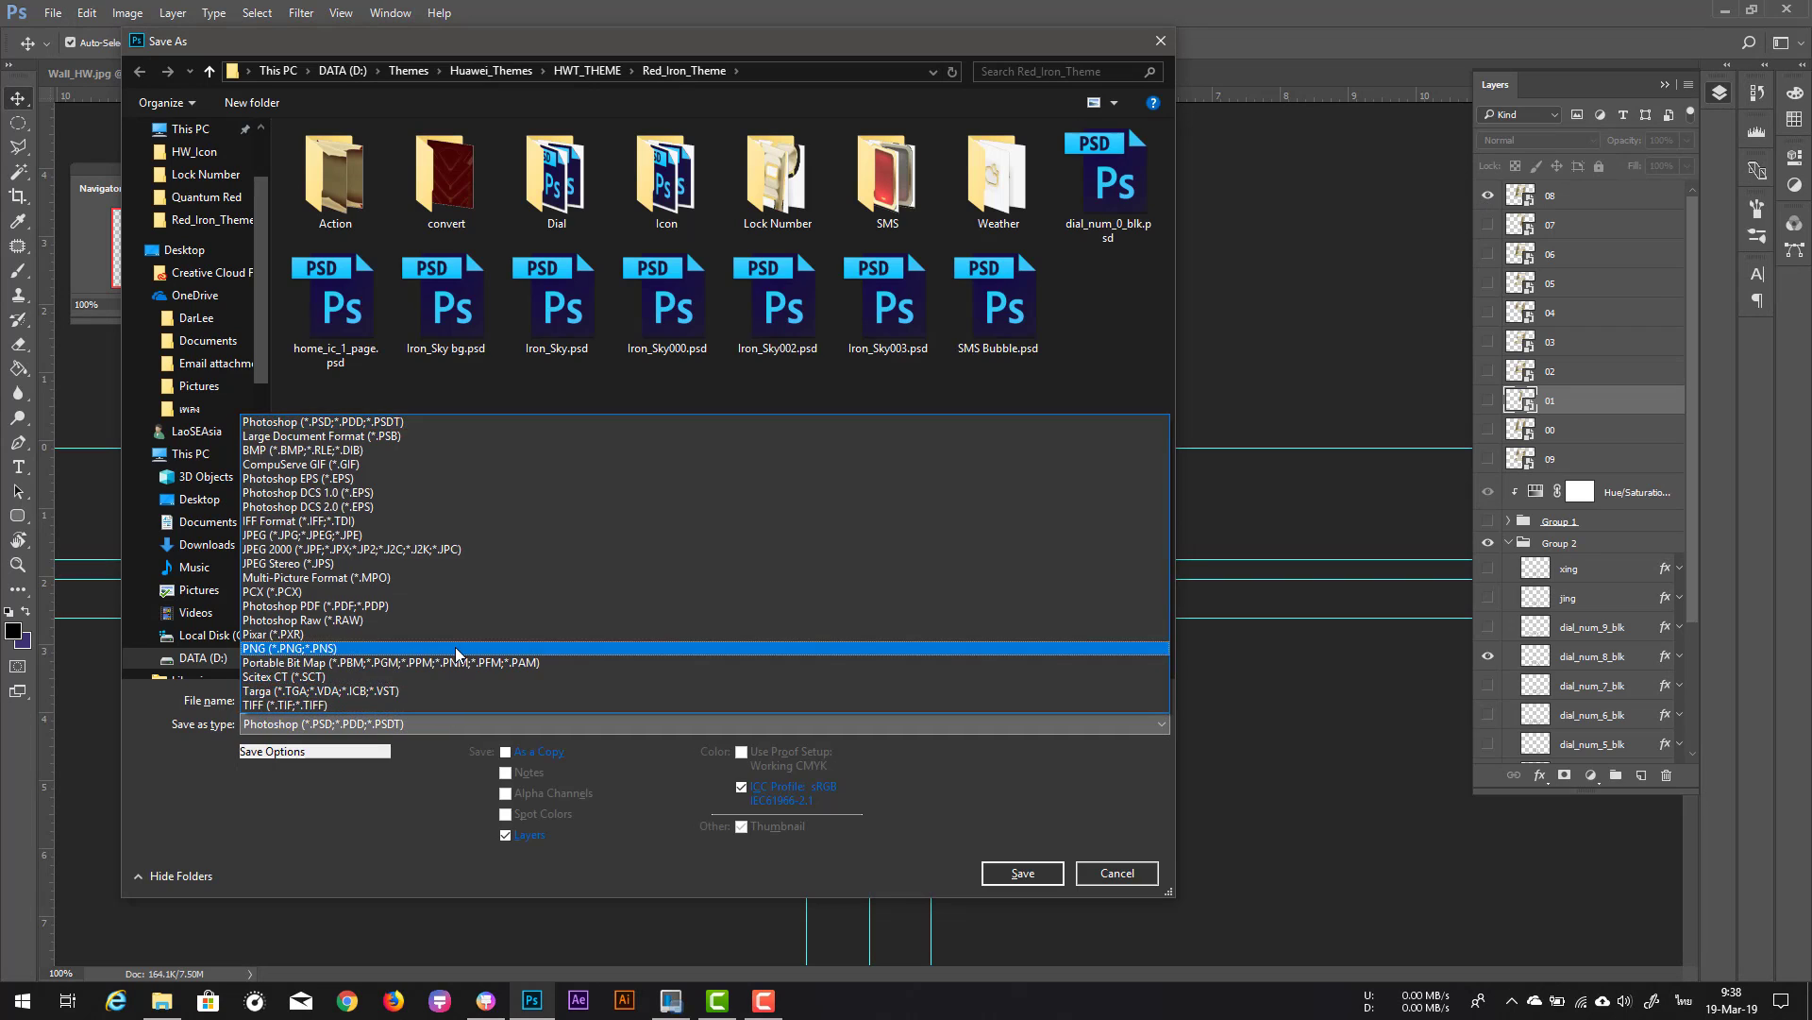
{"action": "left_click", "coordinate": [455, 647]}
{"action": "left_click", "coordinate": [1019, 873]}
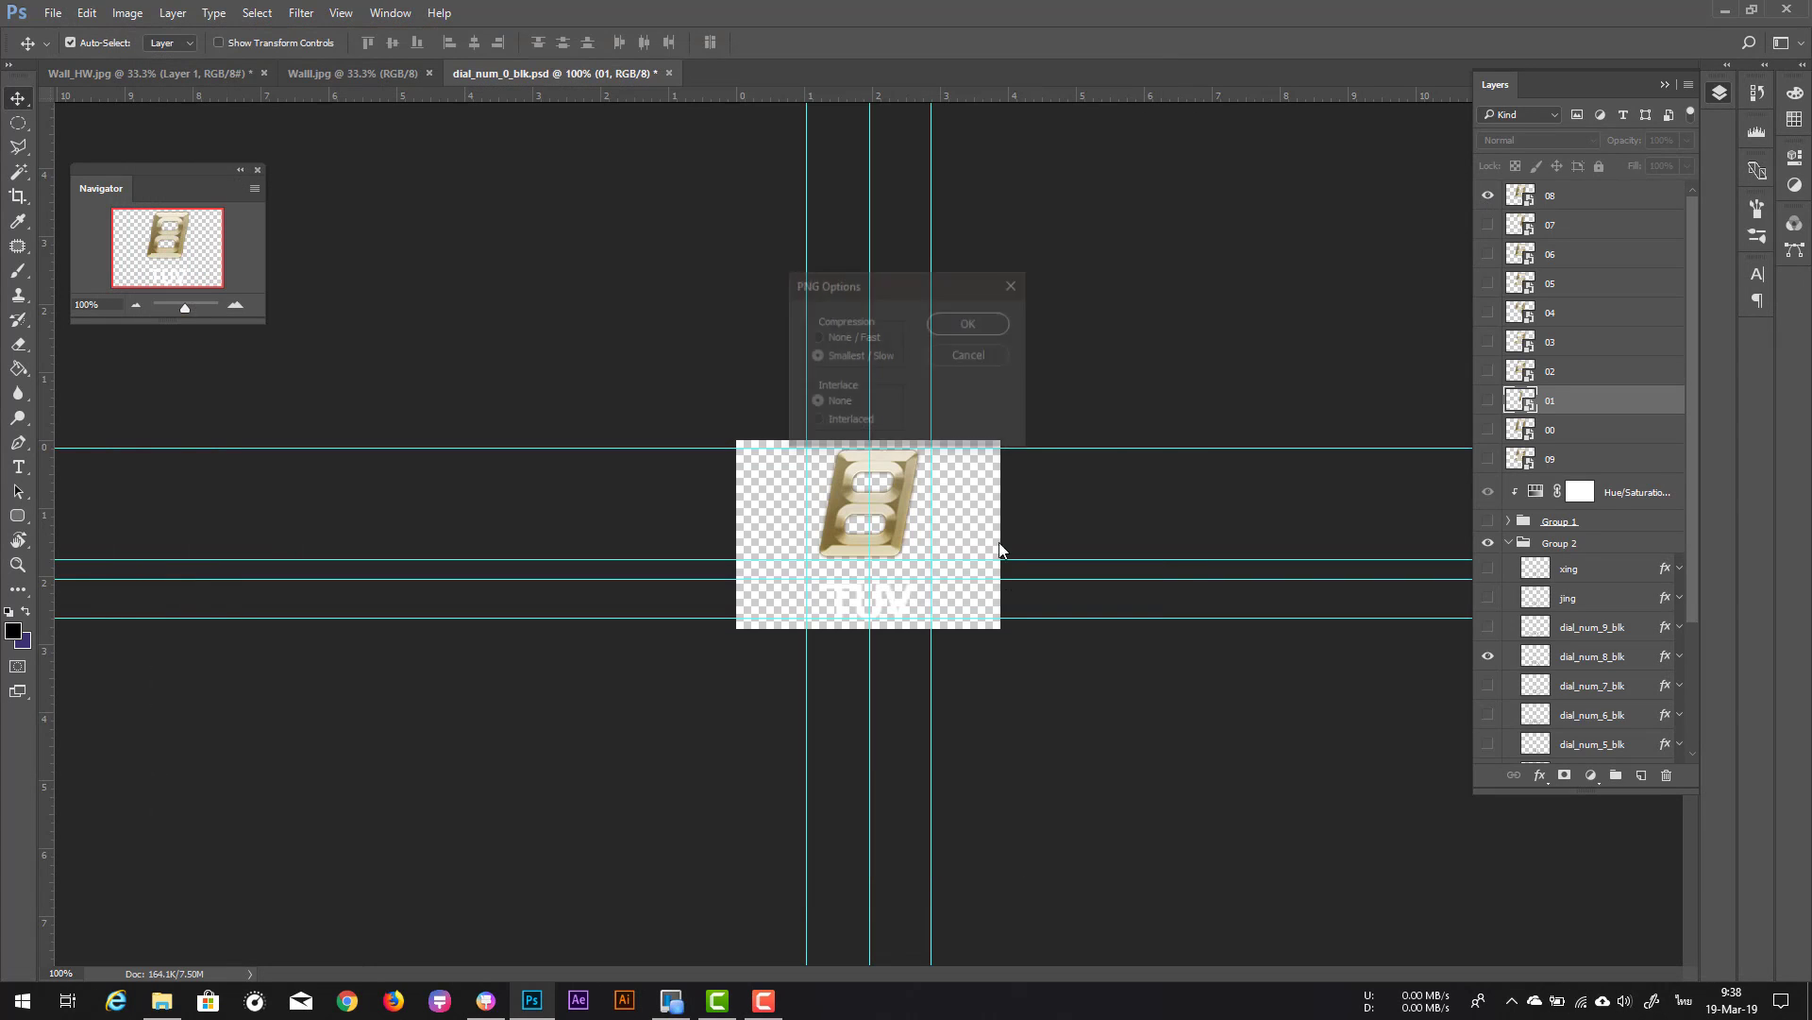
{"action": "left_click", "coordinate": [971, 321]}
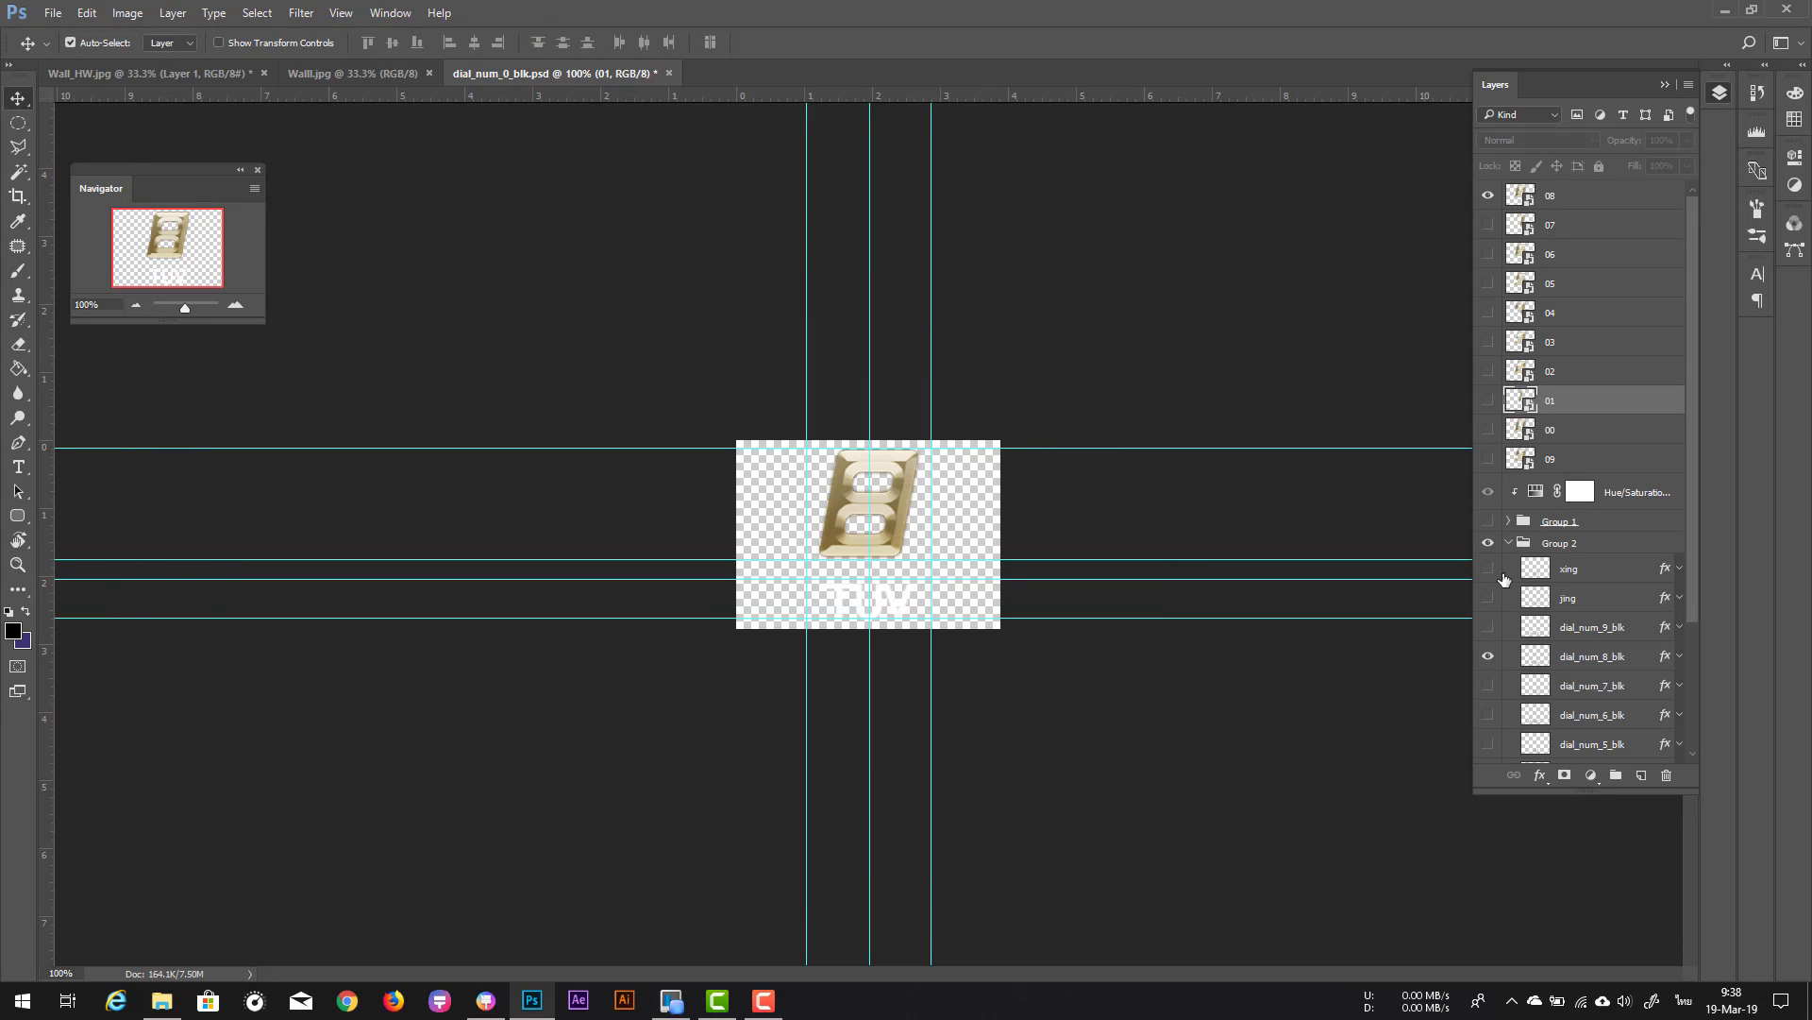
Step: Hide dial_num_8_blk and digit layer 08, and show dial_num_9_blk with digit layer 09 for the 9 key
{"action": "left_click", "coordinate": [1488, 656]}
{"action": "left_click", "coordinate": [1489, 197]}
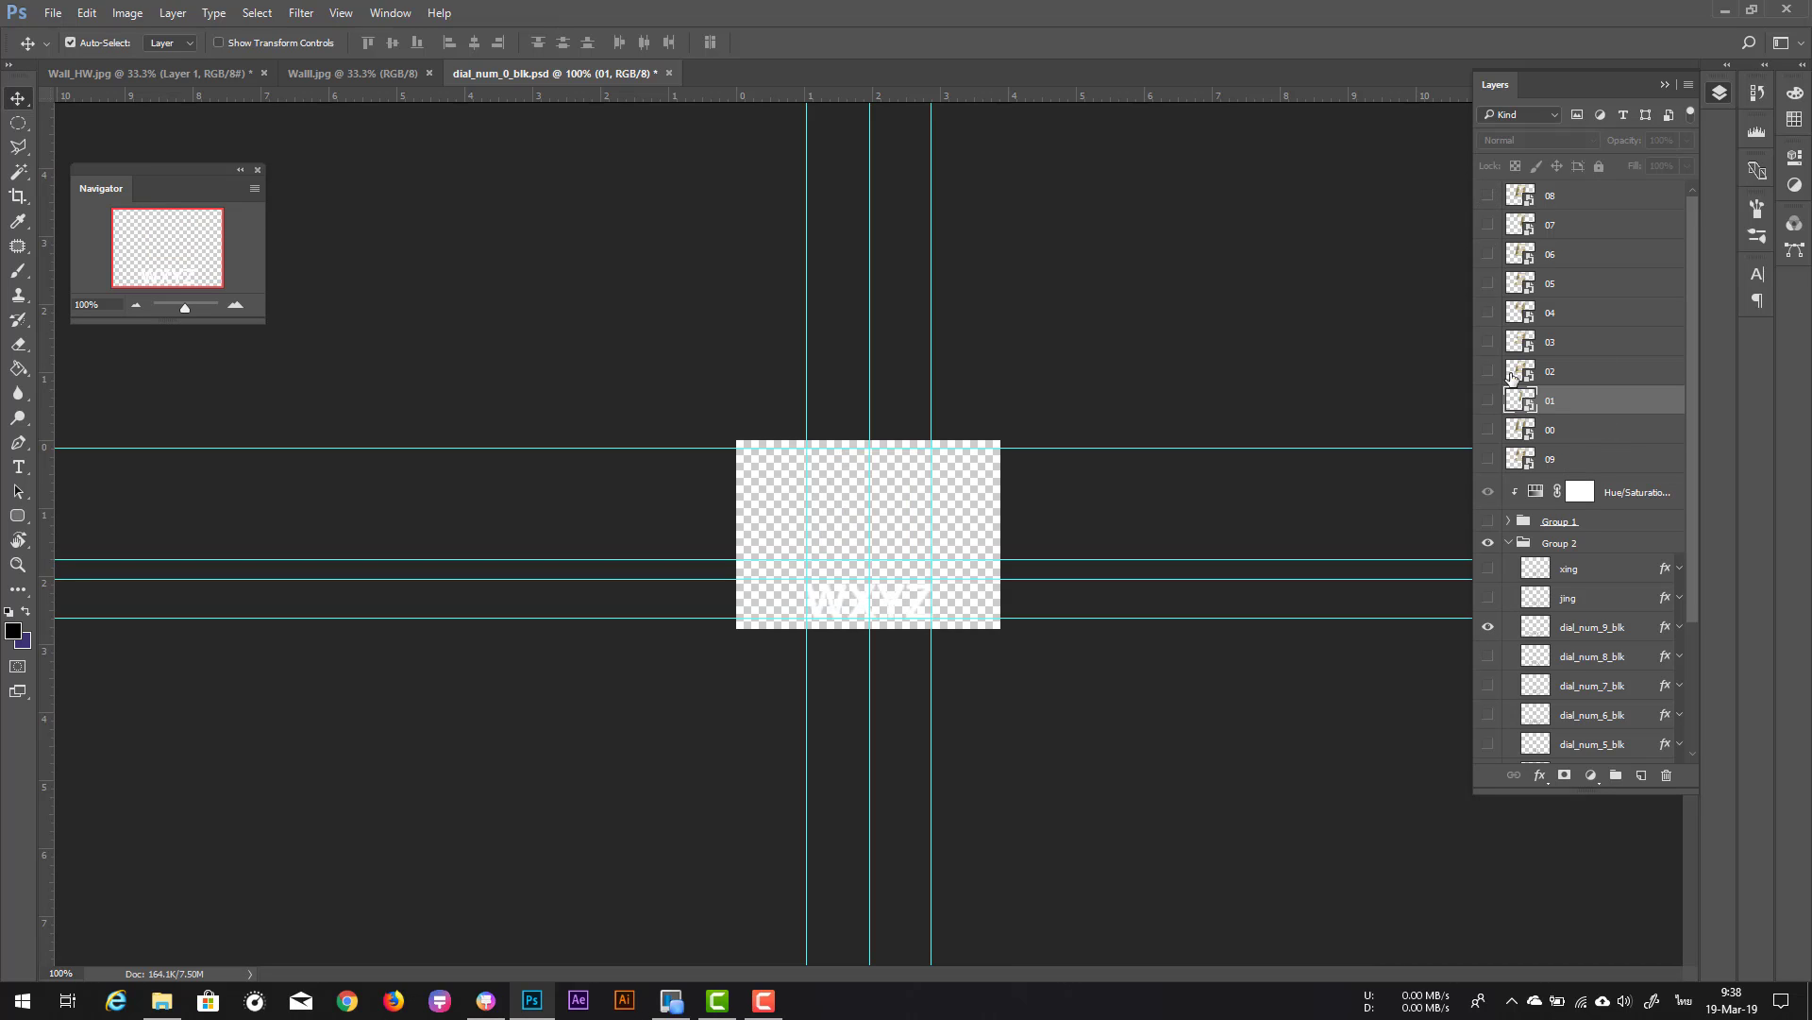
{"action": "left_click", "coordinate": [1489, 460]}
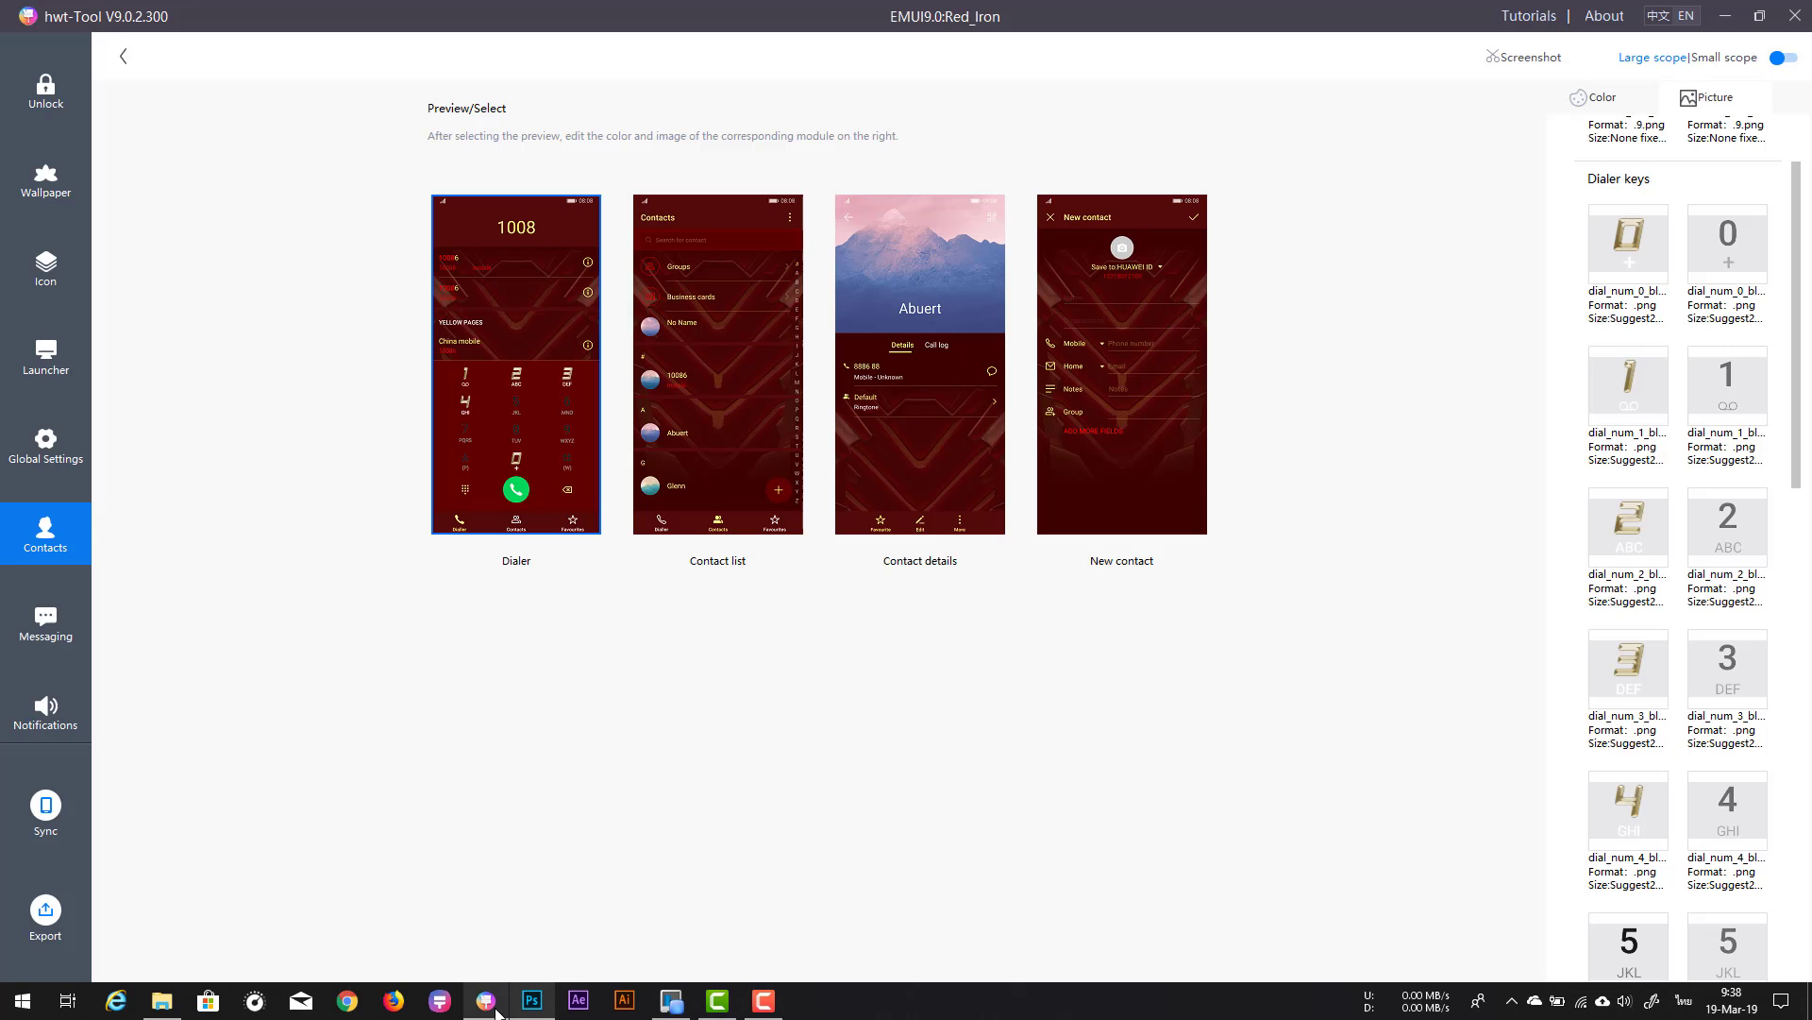
Step: Switch to hwt-Tool and replace the first dial_num_5 dialer key image with 005.png from the Red_Iron_Theme folder
{"action": "left_click", "coordinate": [490, 1003]}
{"action": "scroll", "coordinate": [1629, 831], "scroll_direction": "down", "scroll_amount": 1}
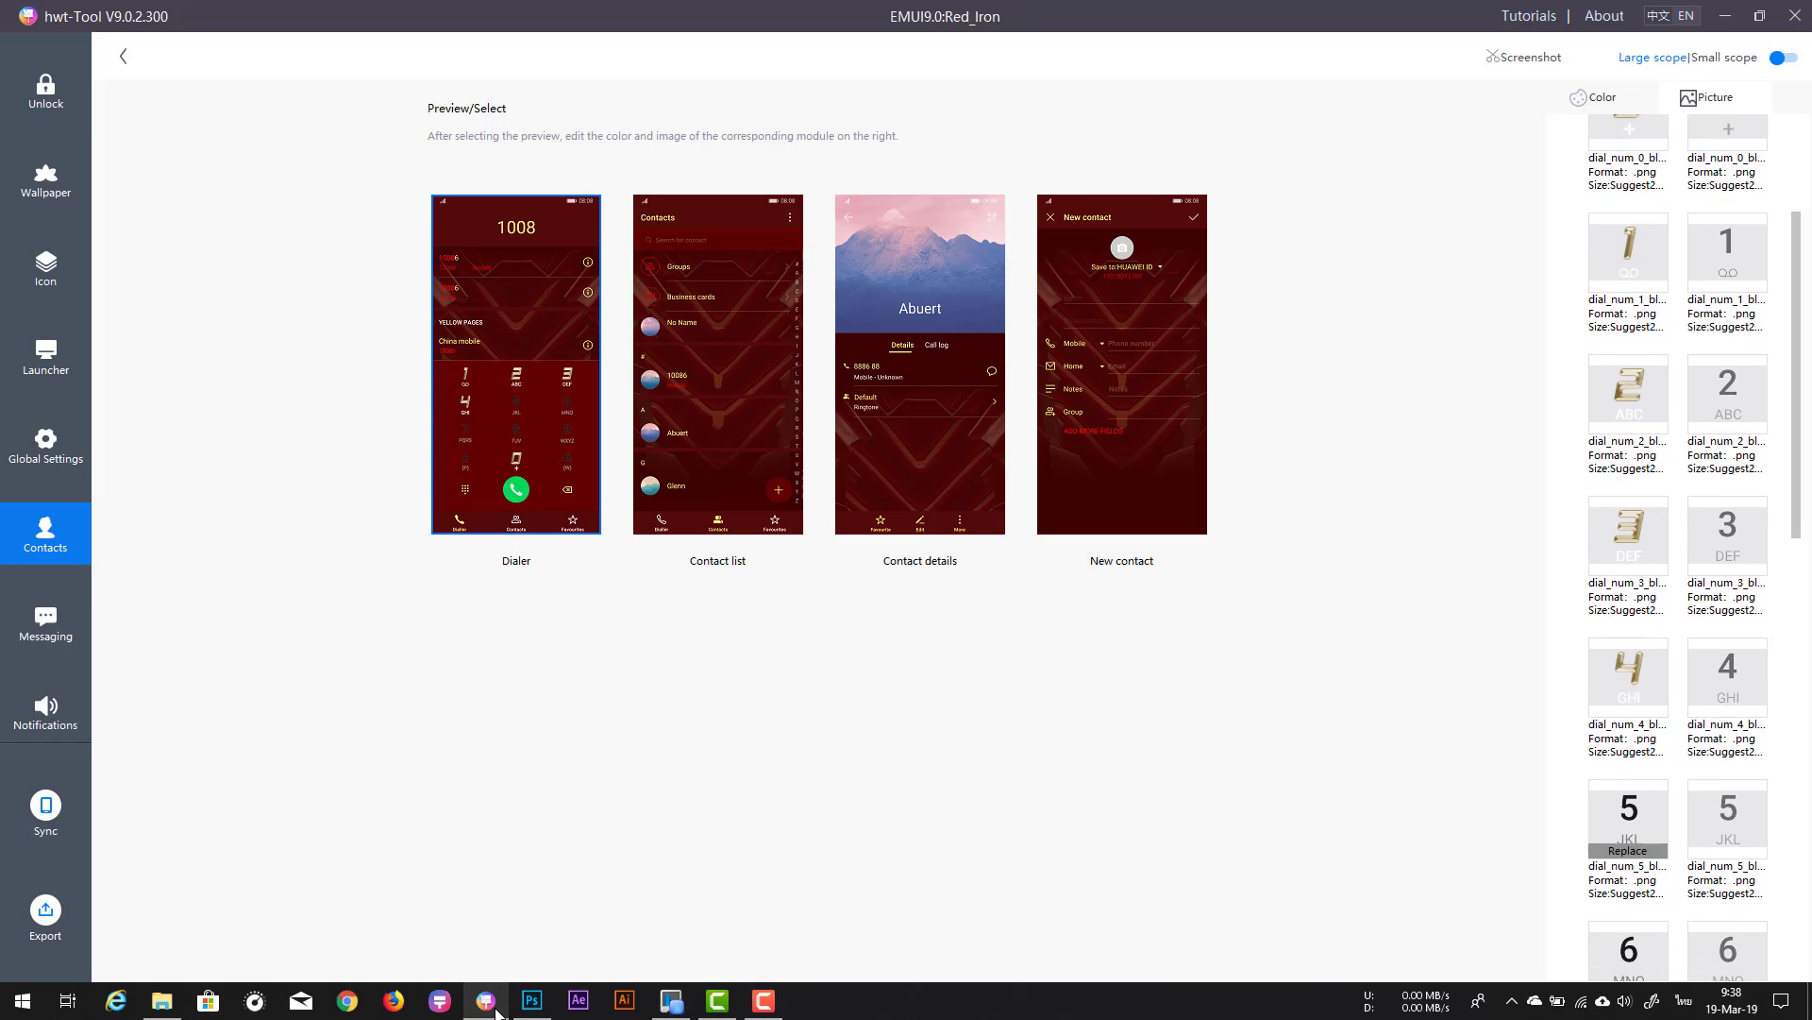
{"action": "left_click", "coordinate": [1629, 849]}
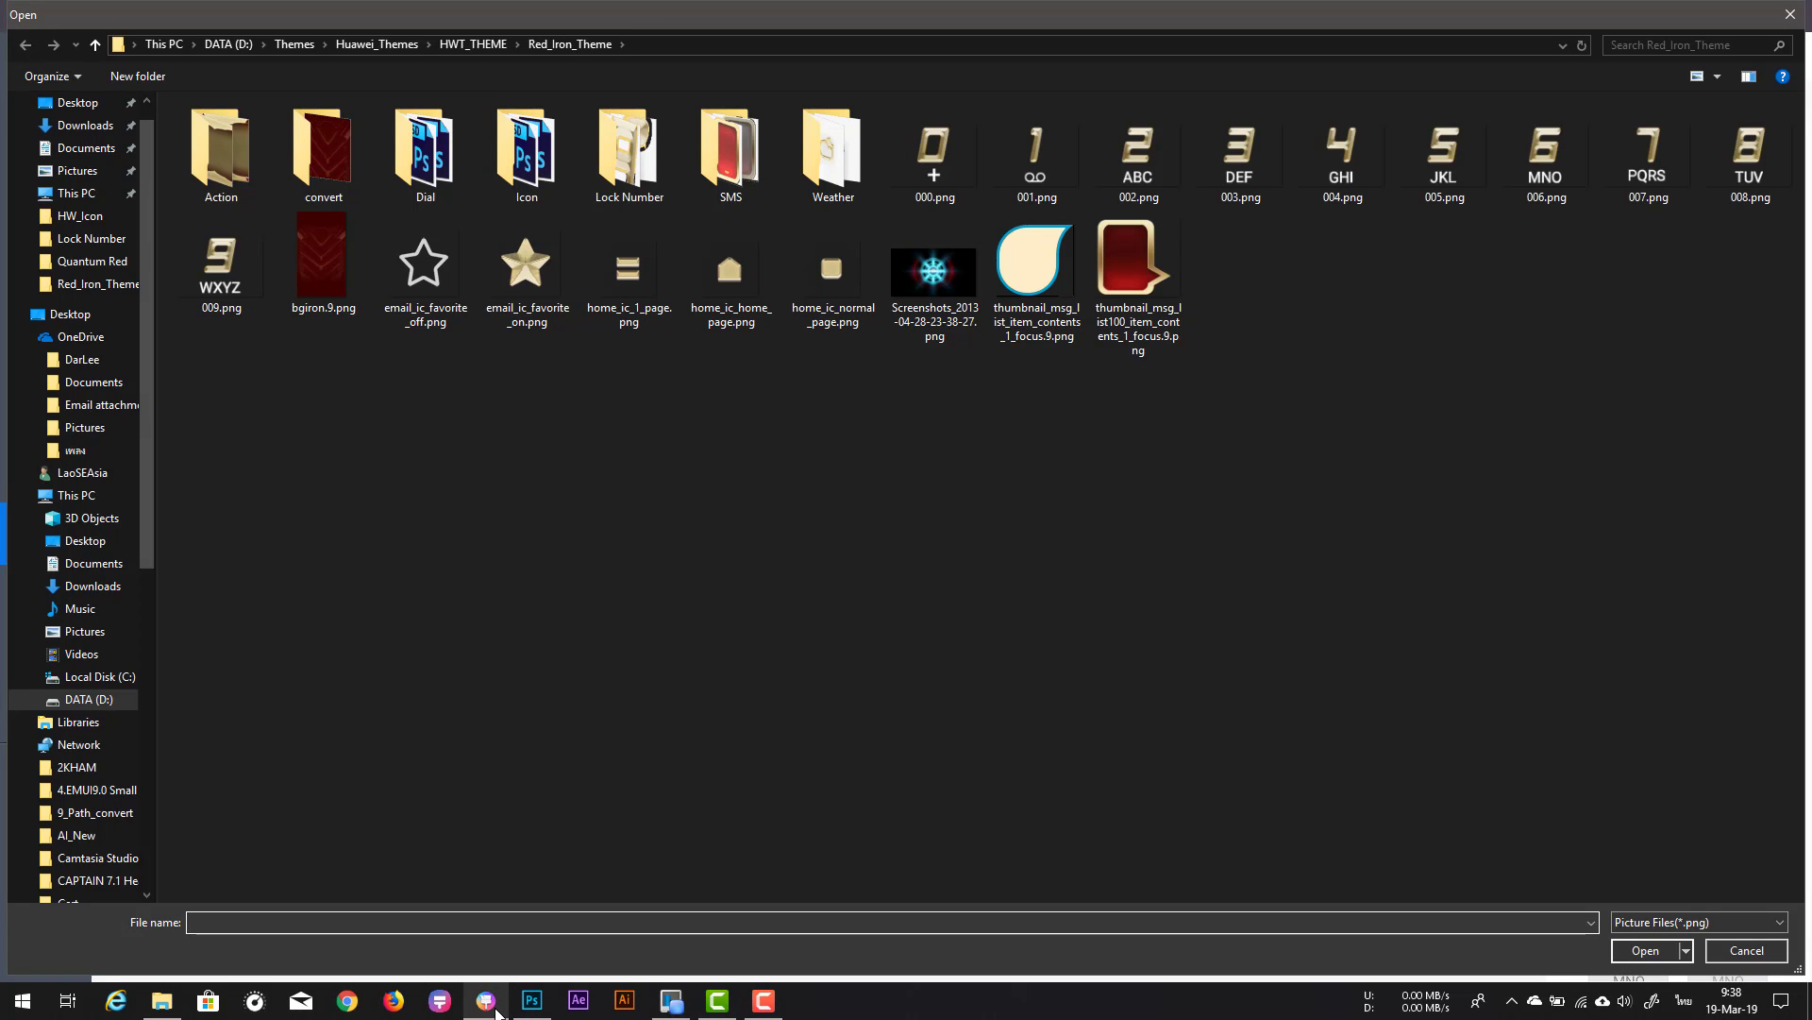
{"action": "double_click", "coordinate": [1438, 156]}
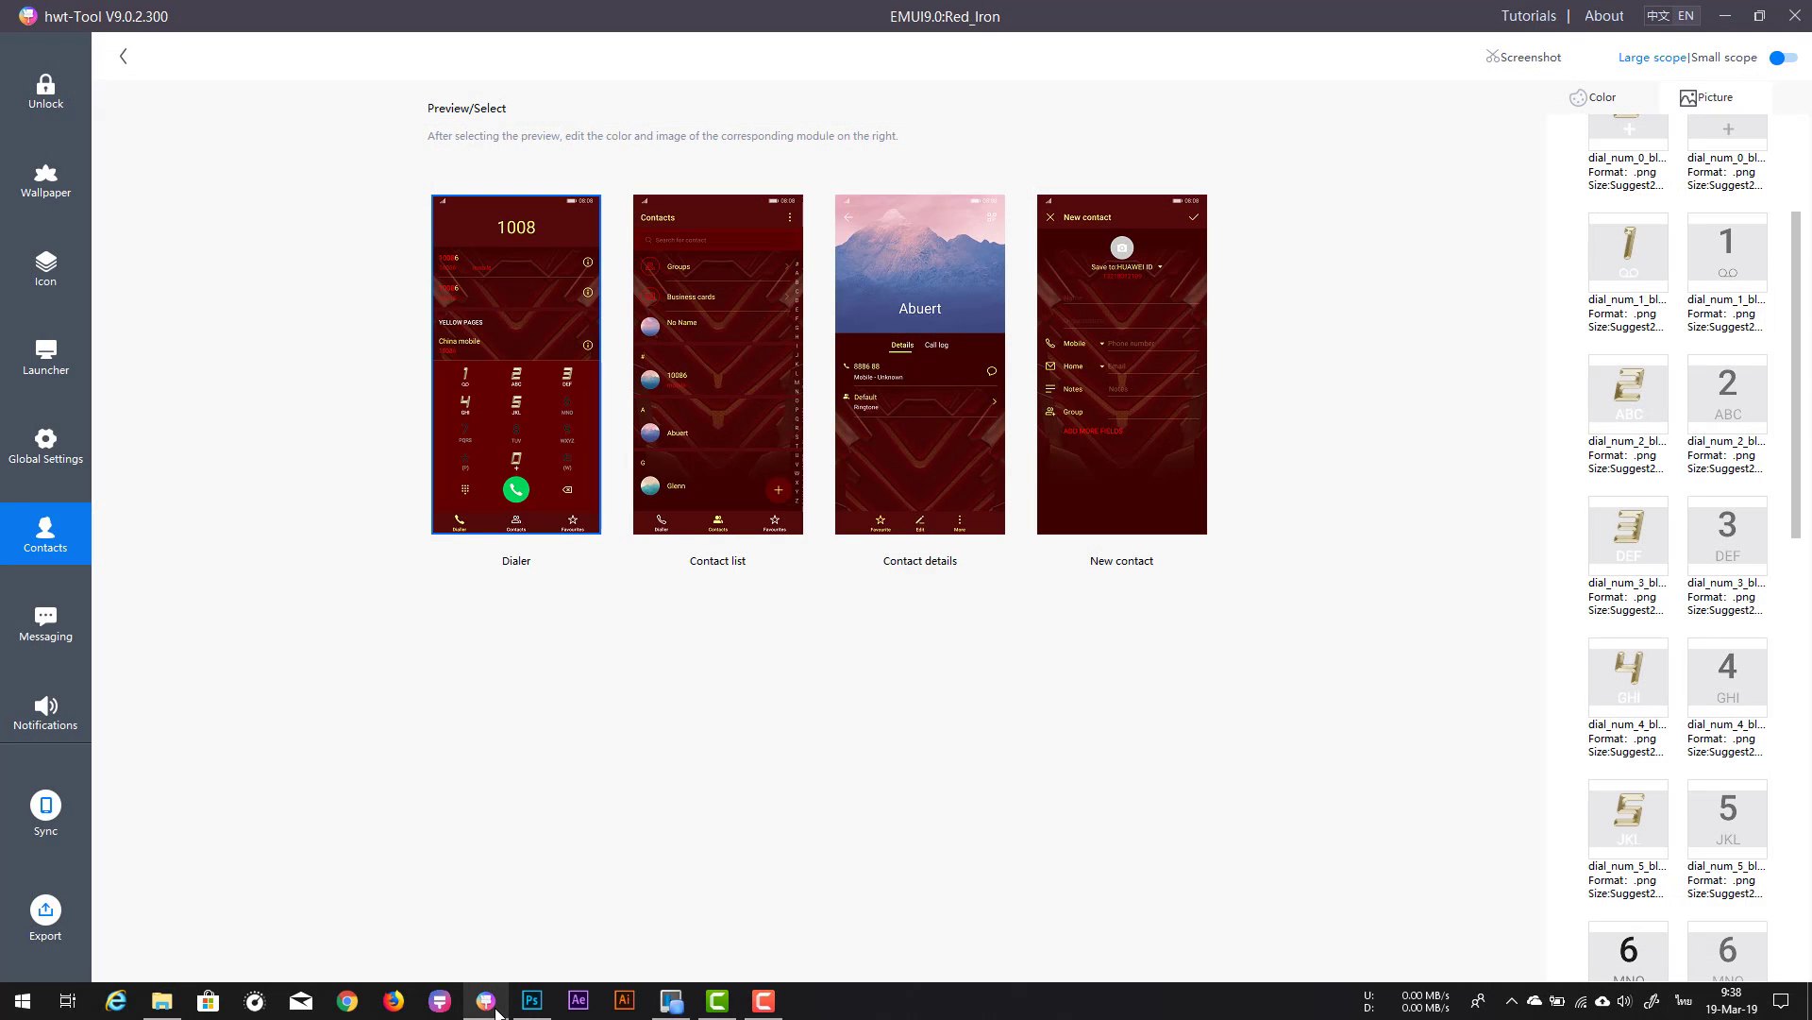
Step: Replace the black 6 and 7 dialer key images with 006.png and 007.png from the Red_Iron_Theme folder
{"action": "scroll", "coordinate": [1629, 717], "scroll_direction": "down", "scroll_amount": 3}
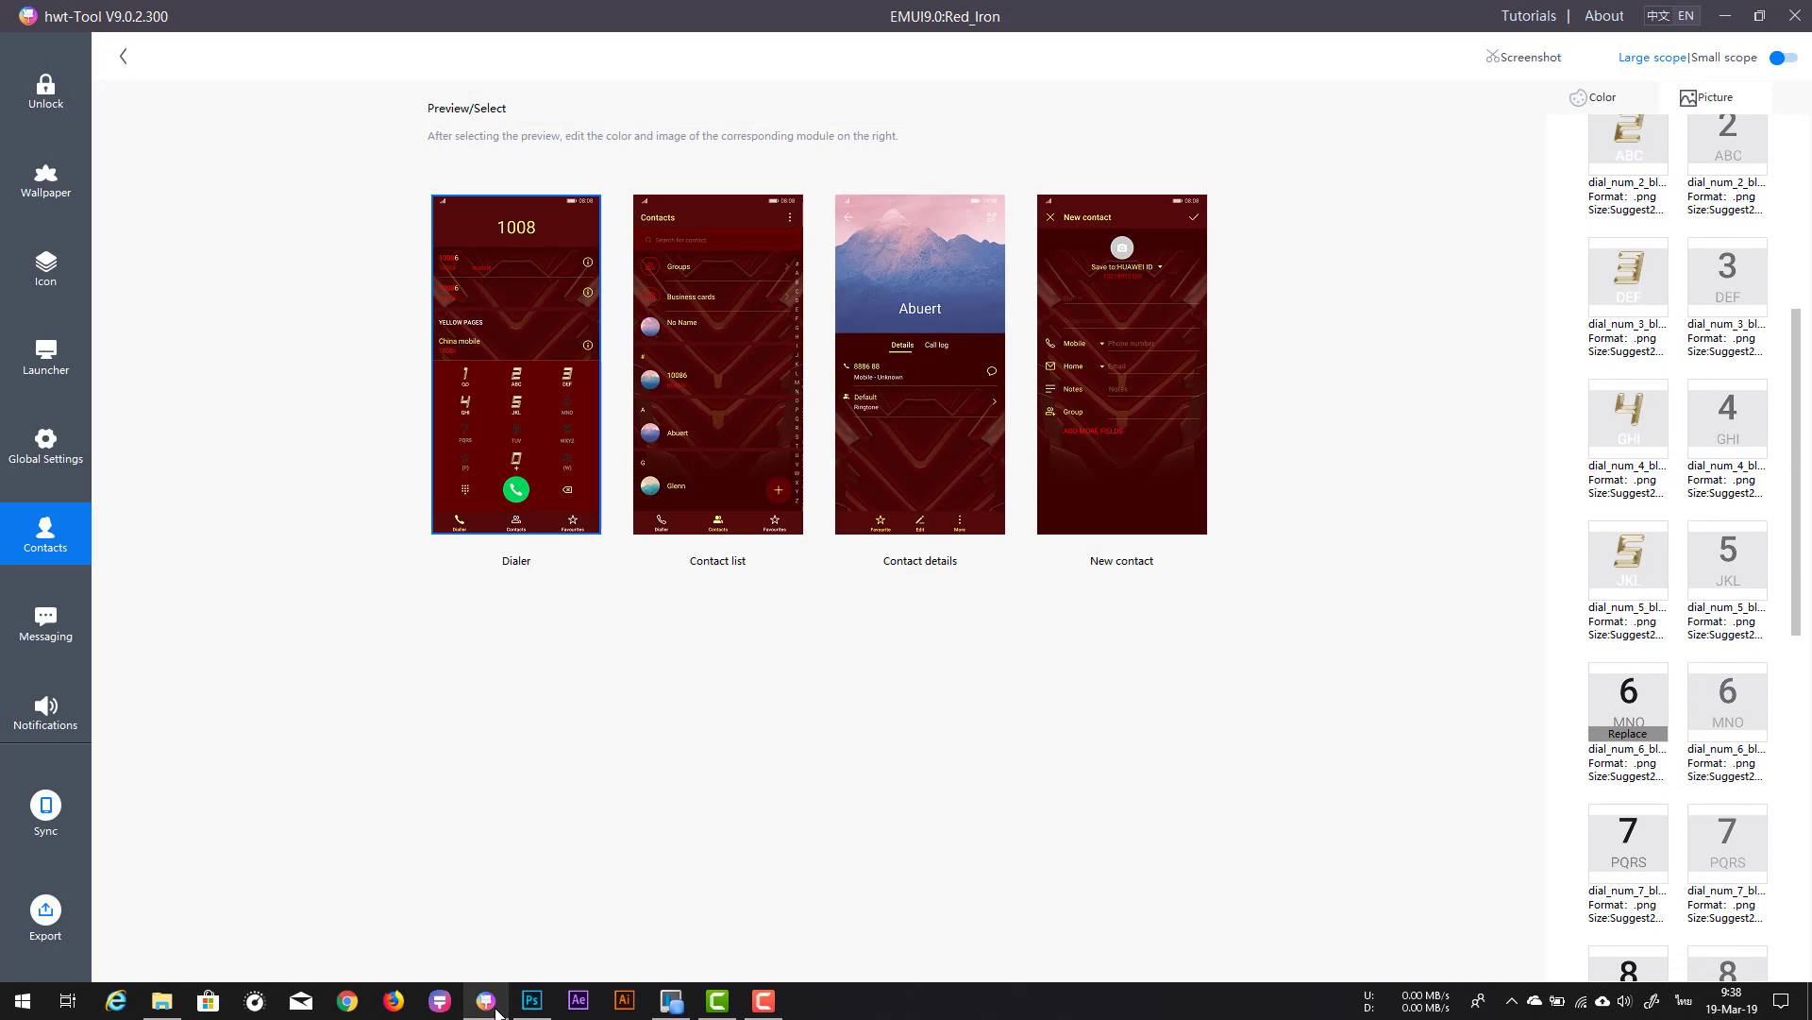
{"action": "left_click", "coordinate": [1628, 733]}
{"action": "double_click", "coordinate": [1542, 154]}
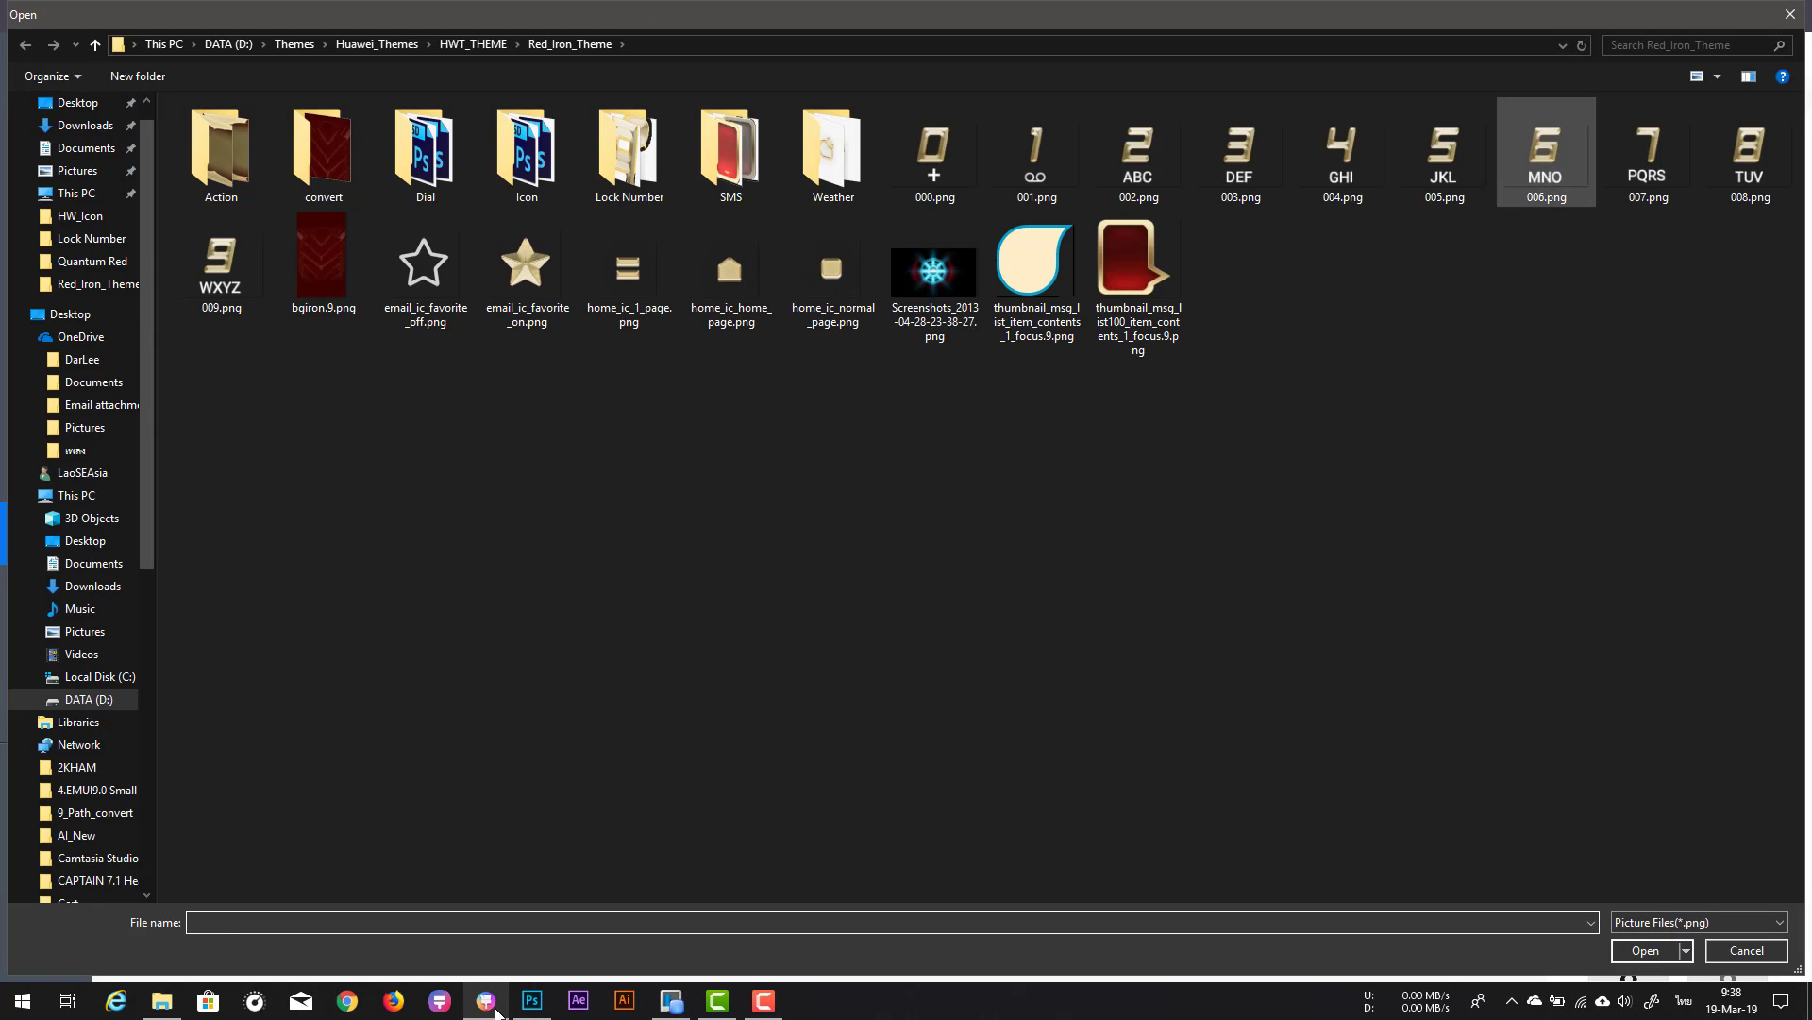
{"action": "scroll", "coordinate": [1628, 734], "scroll_direction": "down", "scroll_amount": 2}
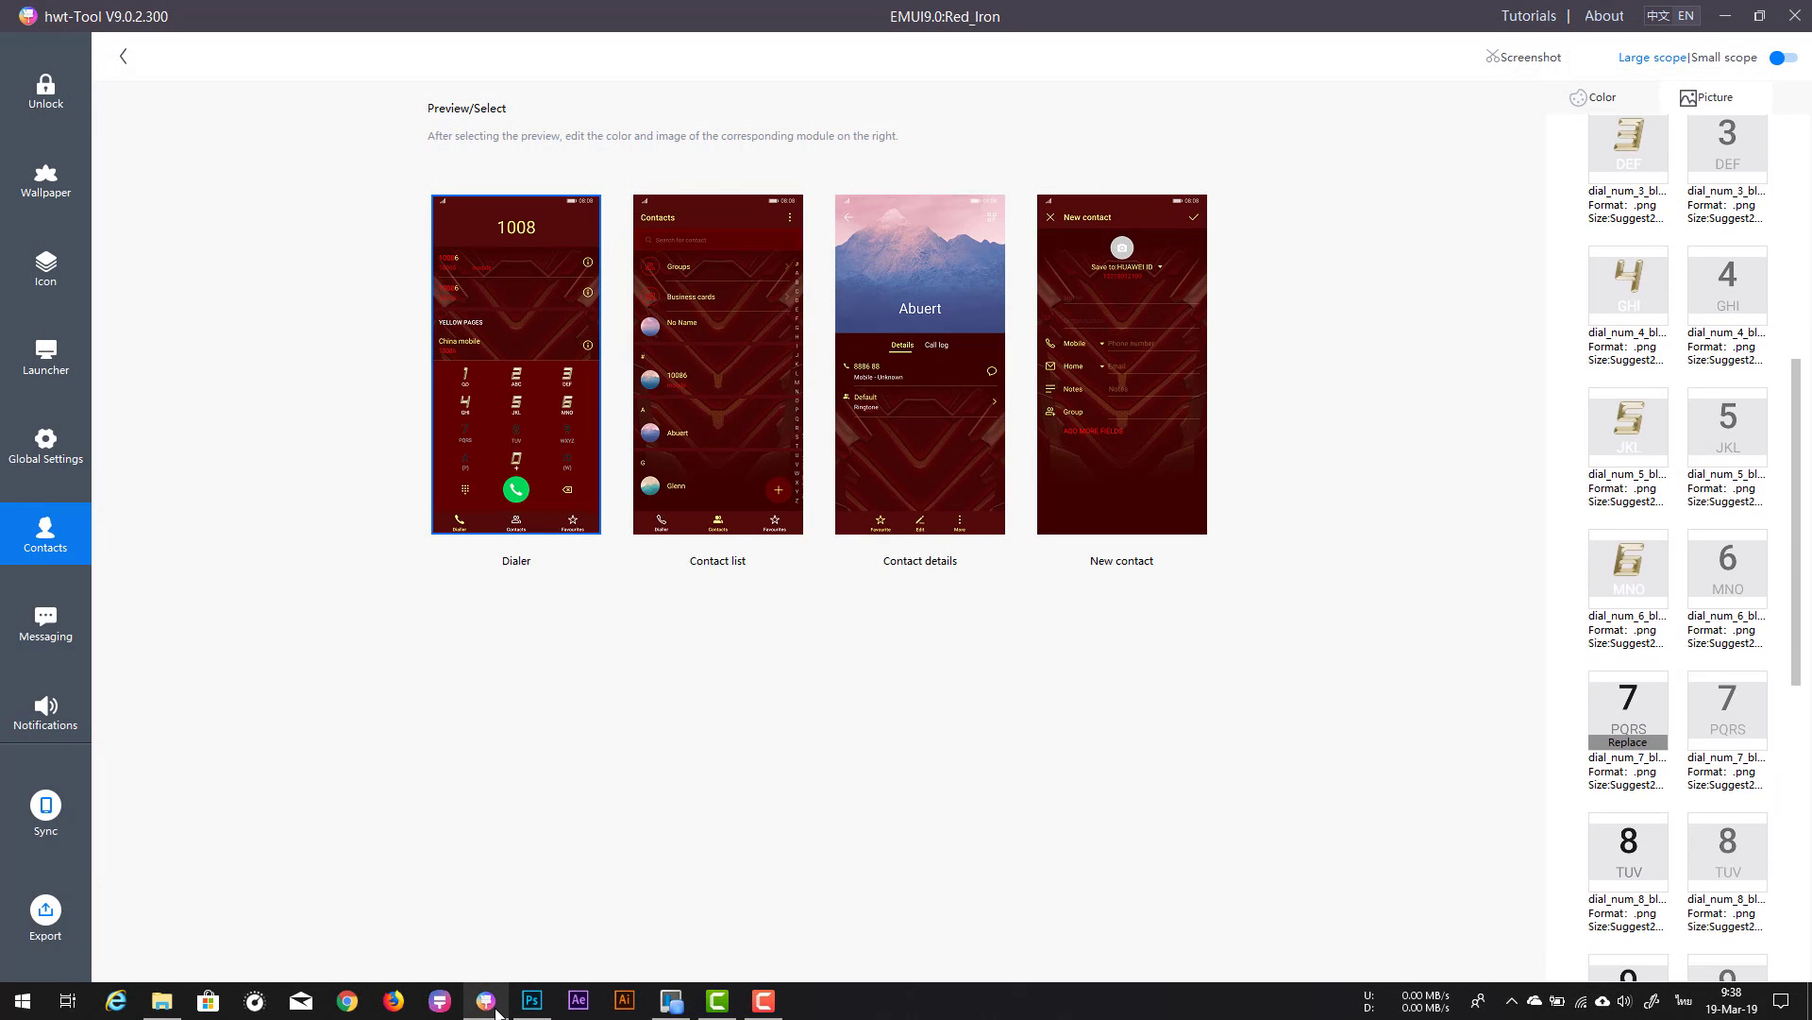
{"action": "left_click", "coordinate": [1628, 742]}
{"action": "double_click", "coordinate": [1643, 154]}
Step: Replace the black 8 and 9 dialer key images with 008.png and 009.png from the Red_Iron_Theme folder
{"action": "scroll", "coordinate": [1629, 742], "scroll_direction": "down", "scroll_amount": 1}
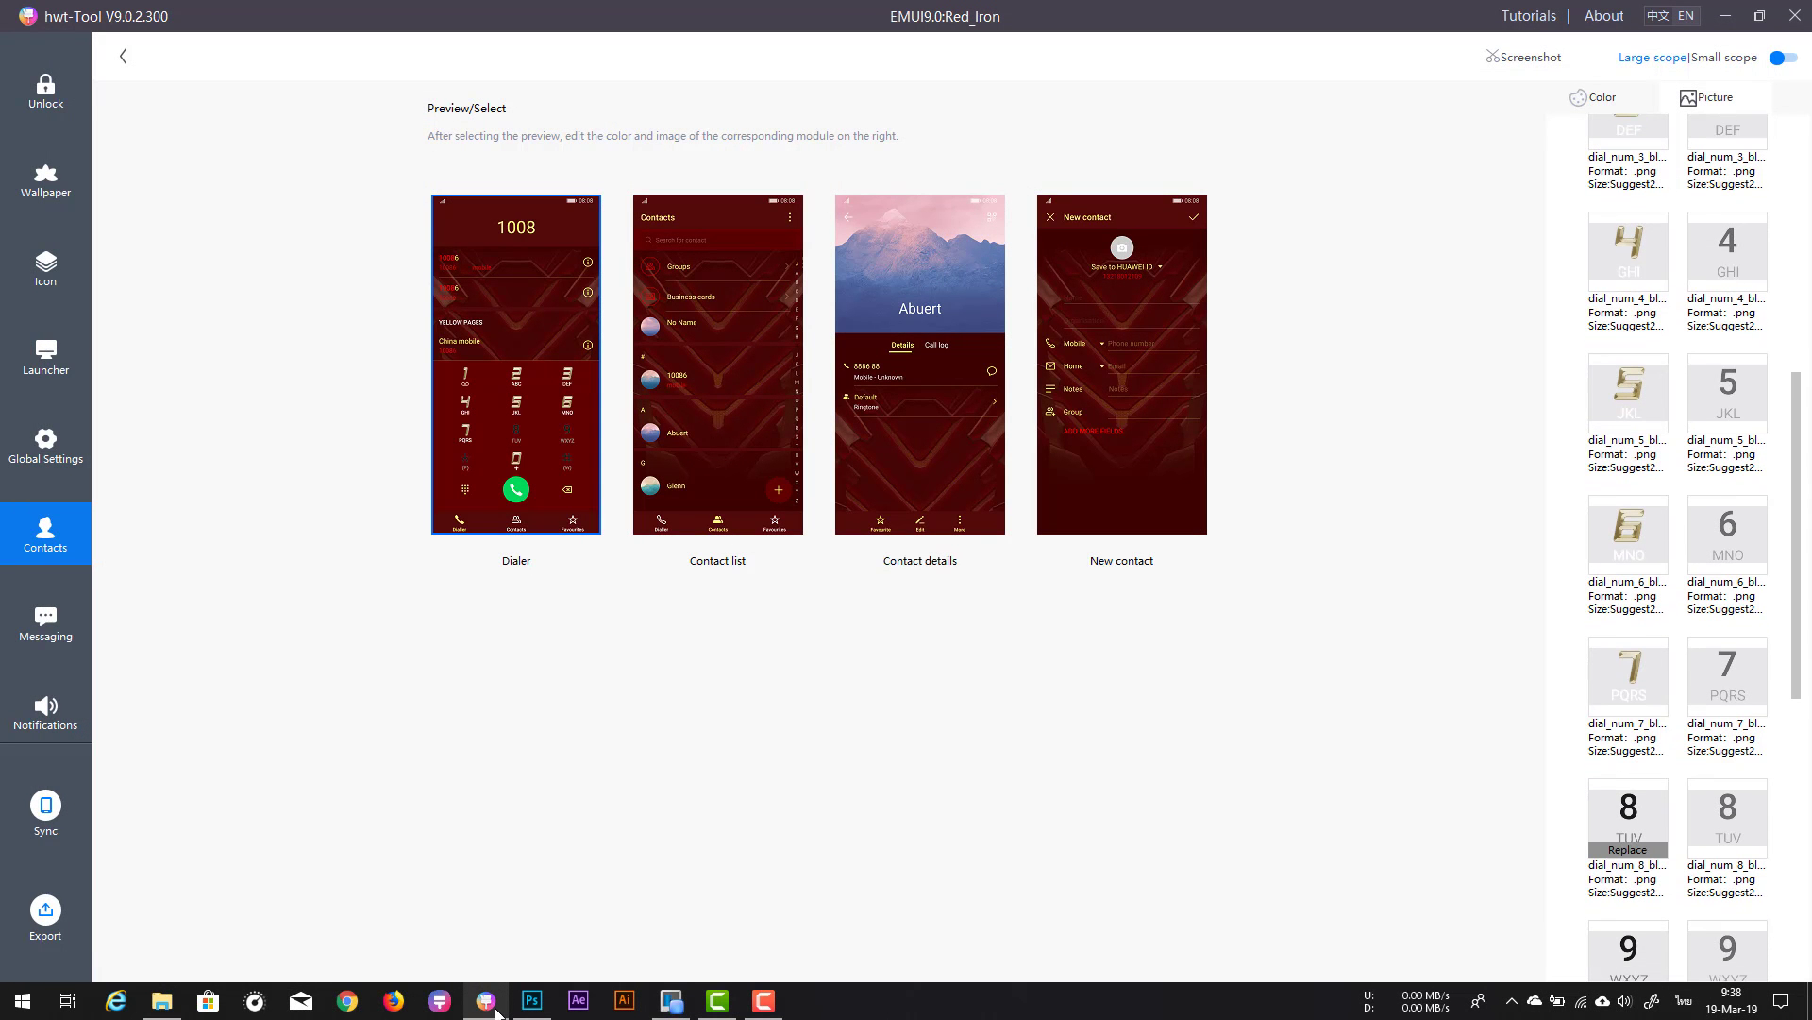
{"action": "left_click", "coordinate": [1628, 849]}
{"action": "double_click", "coordinate": [1747, 155]}
{"action": "scroll", "coordinate": [1679, 548], "scroll_direction": "down", "scroll_amount": 5}
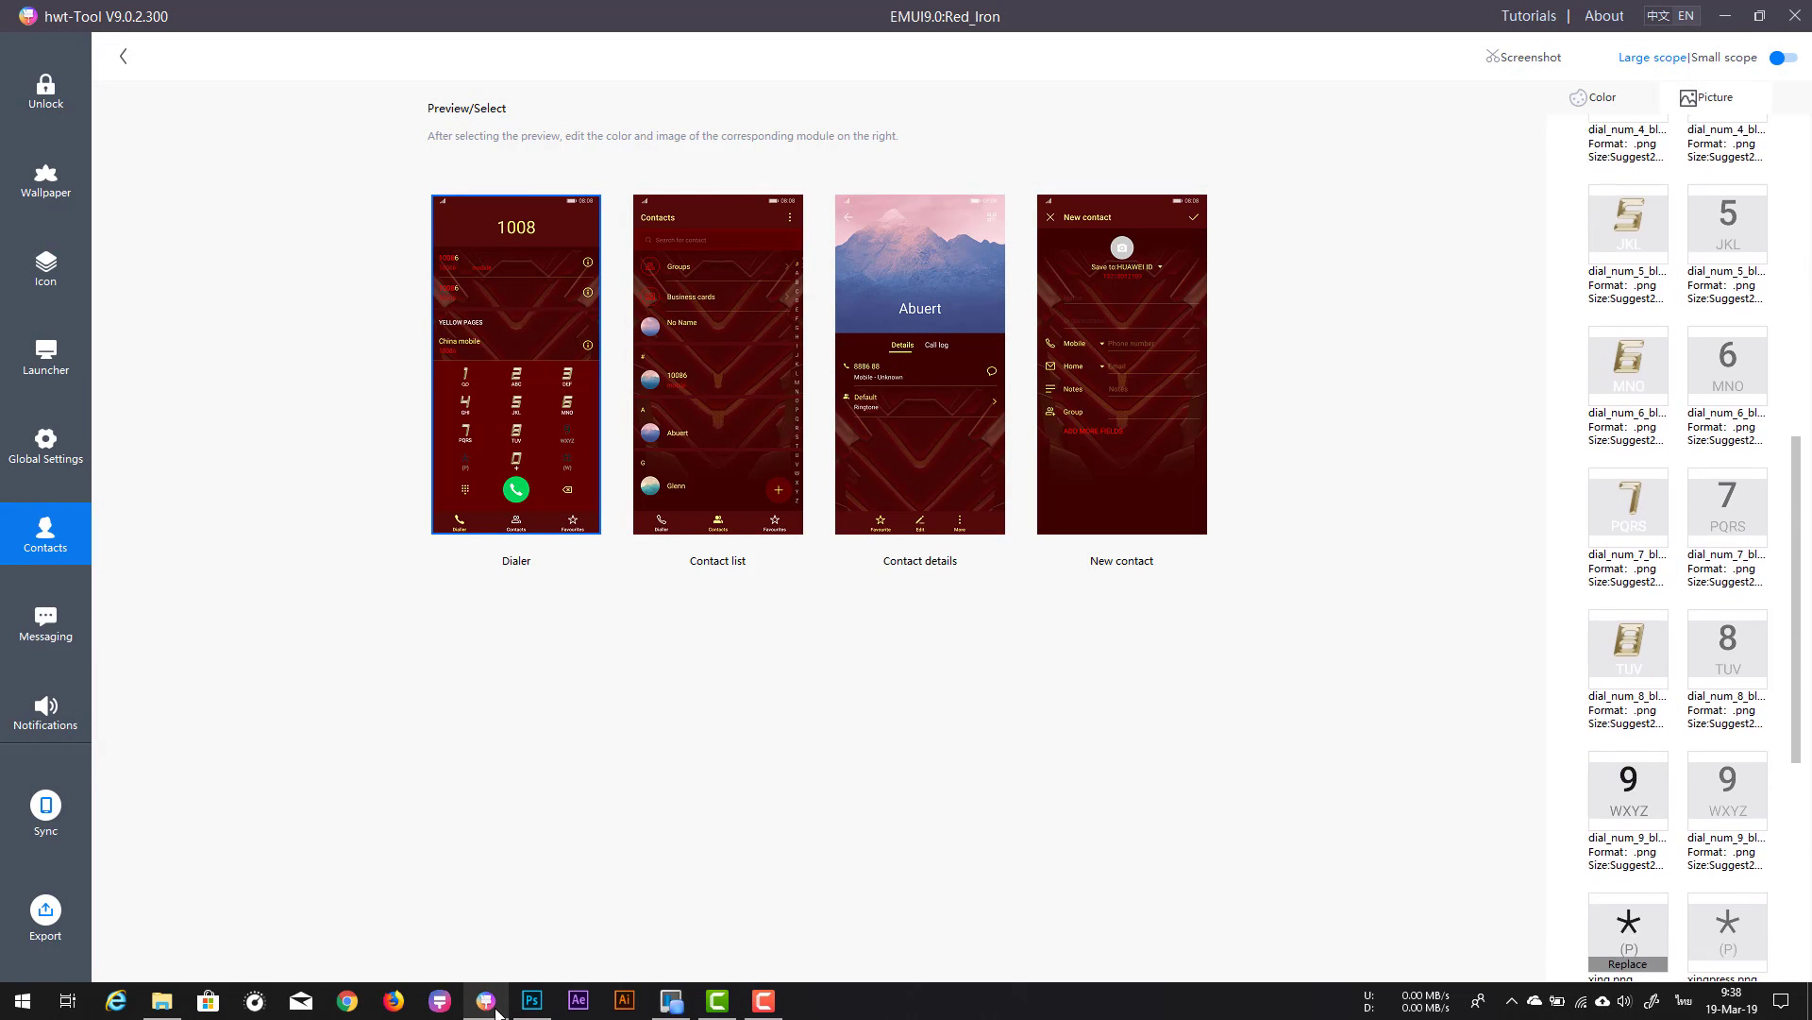
{"action": "left_click", "coordinate": [1628, 760]}
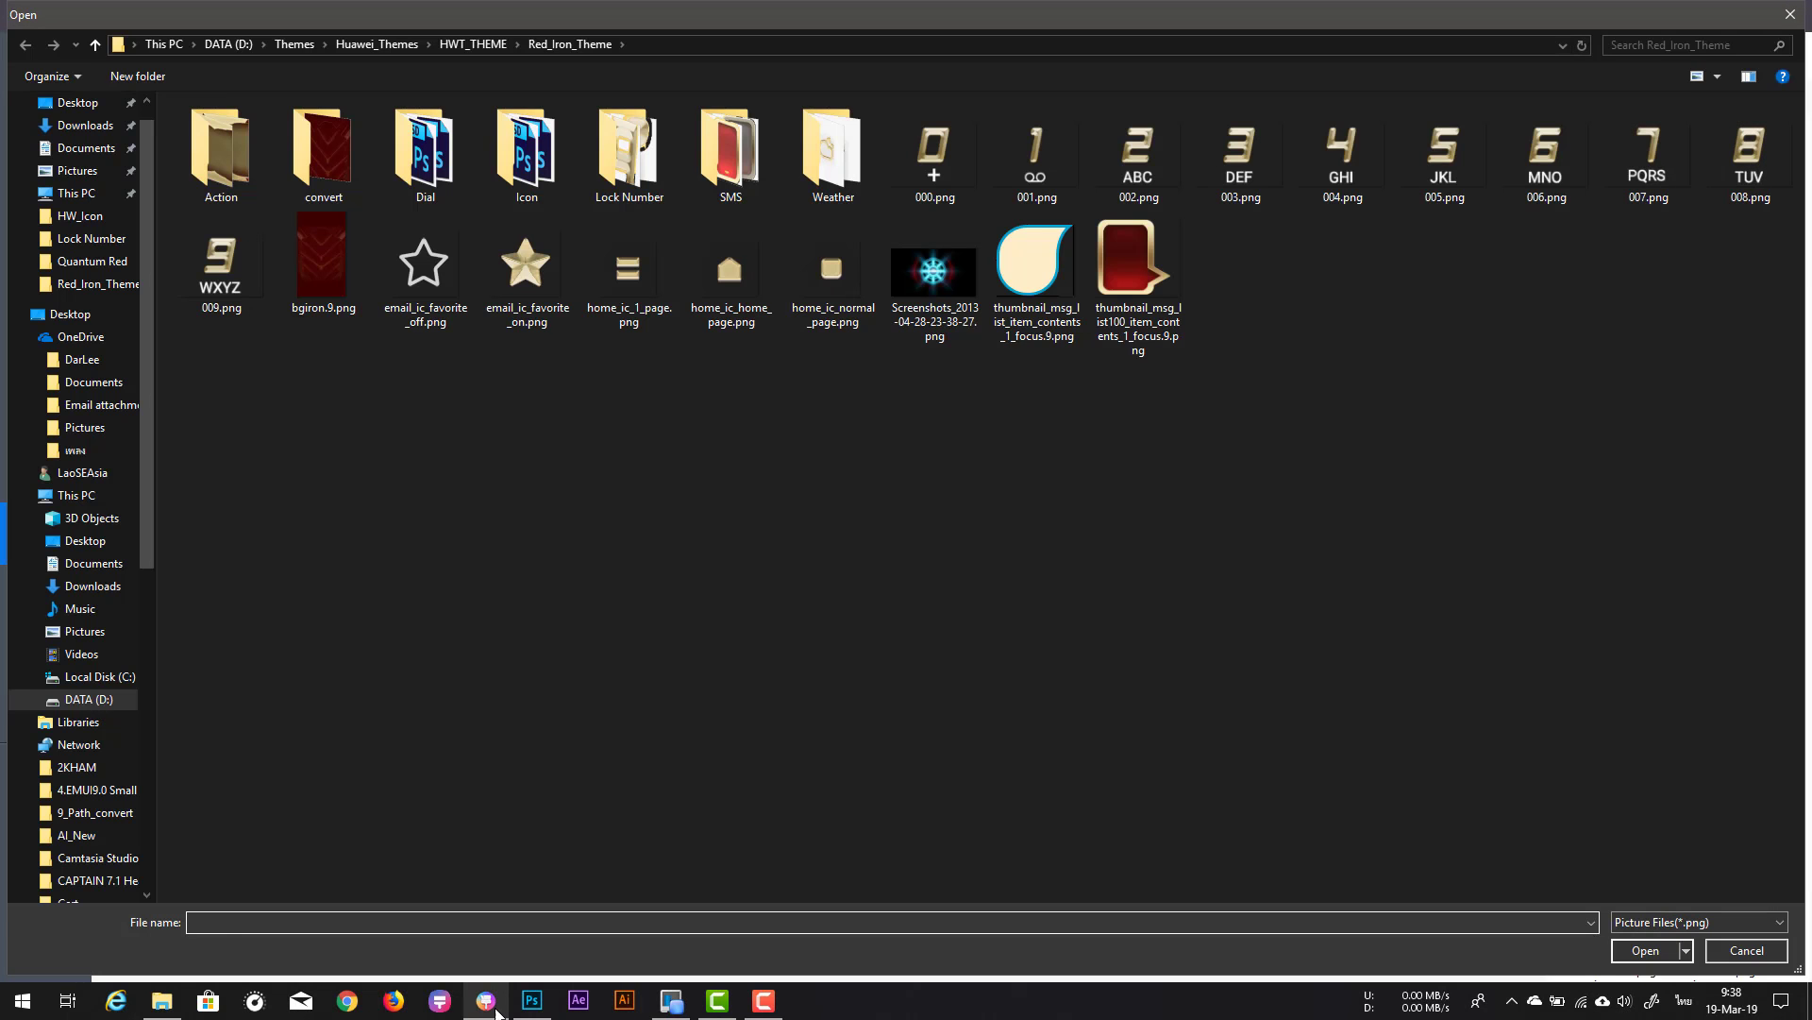
{"action": "double_click", "coordinate": [221, 264]}
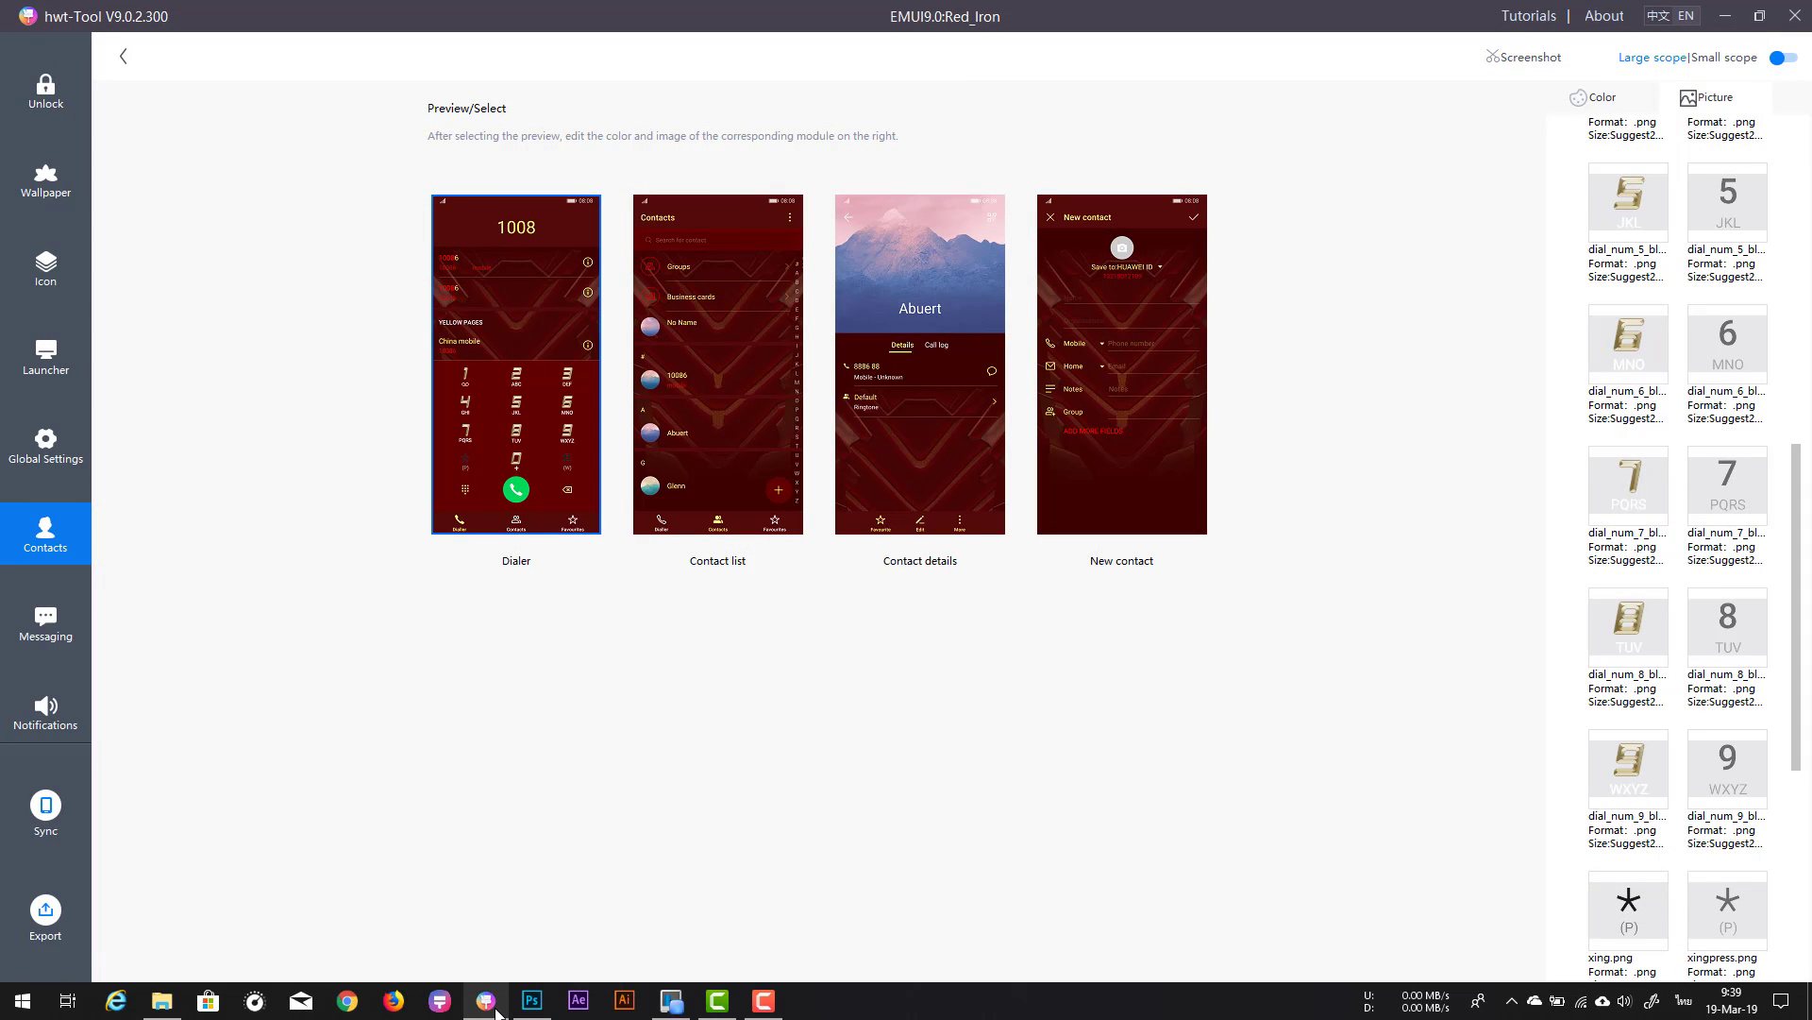
Step: Set the contacts module's background color to the basic dark red #800000
{"action": "left_click", "coordinate": [1596, 97]}
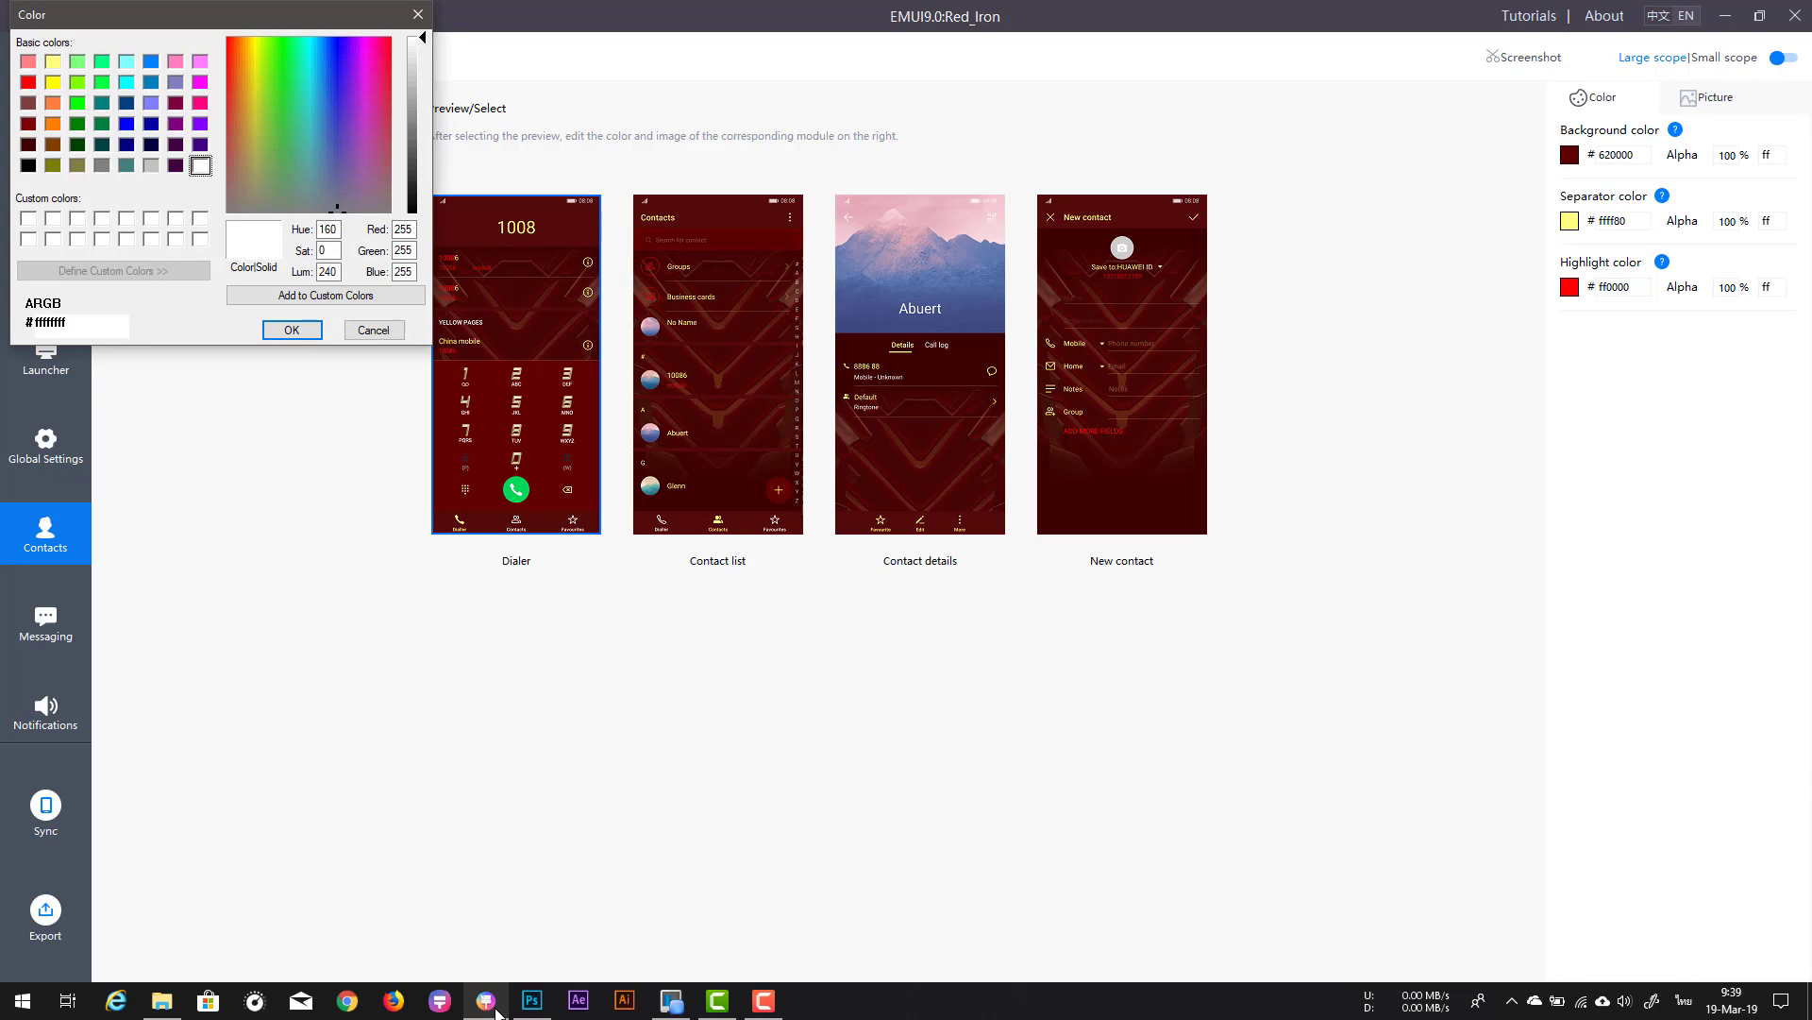
{"action": "left_click", "coordinate": [28, 123]}
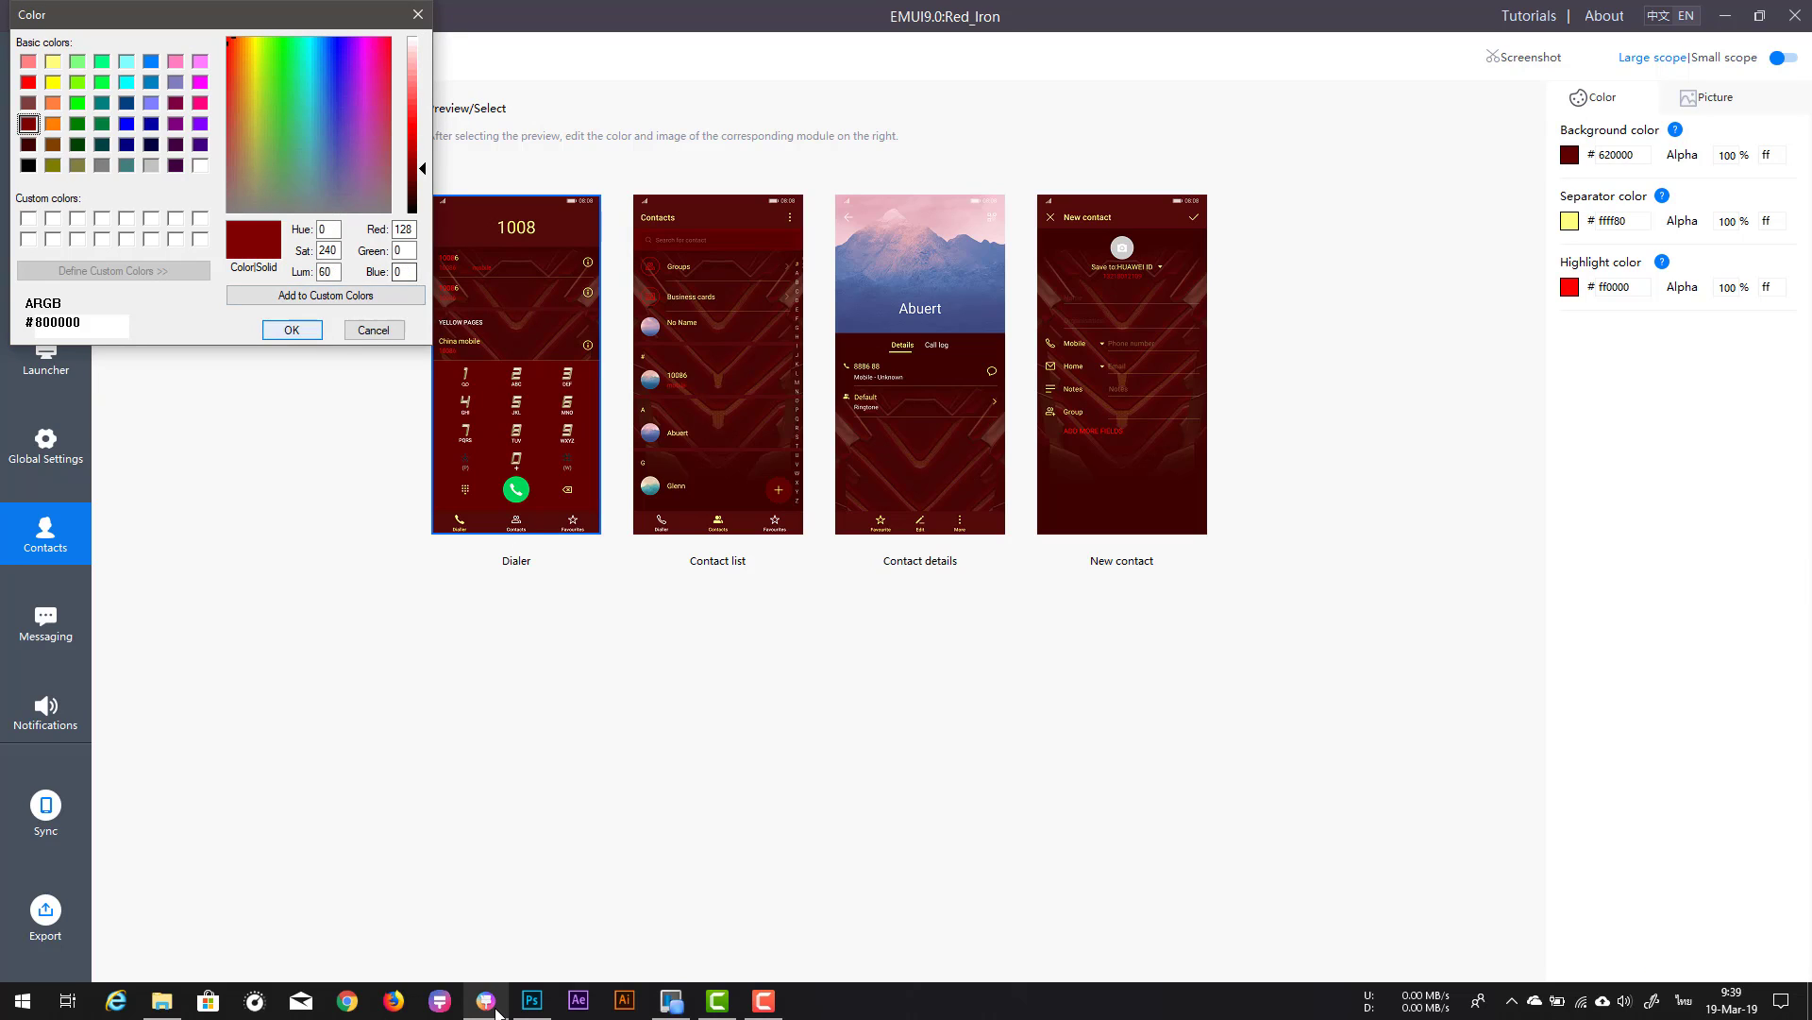
{"action": "left_click", "coordinate": [292, 330]}
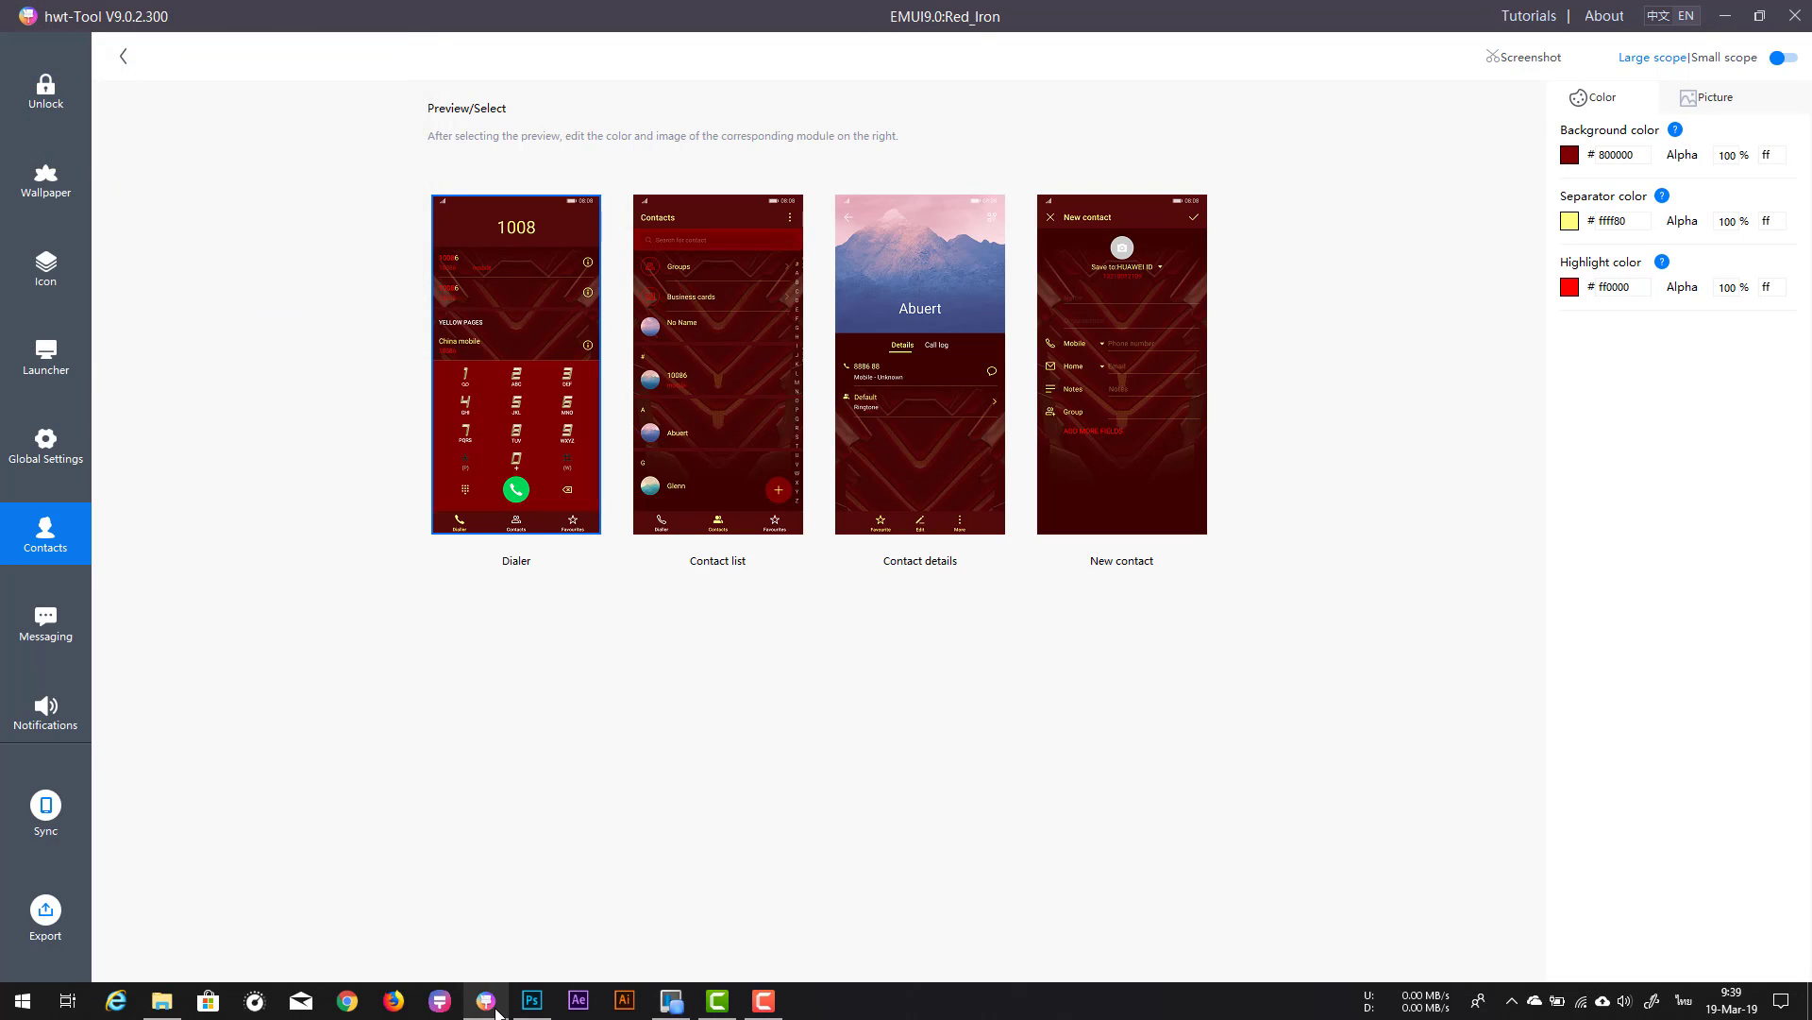
Step: Set the contacts background color to a darker red, #4a0000, using a red value of 74
{"action": "left_click", "coordinate": [1570, 155]}
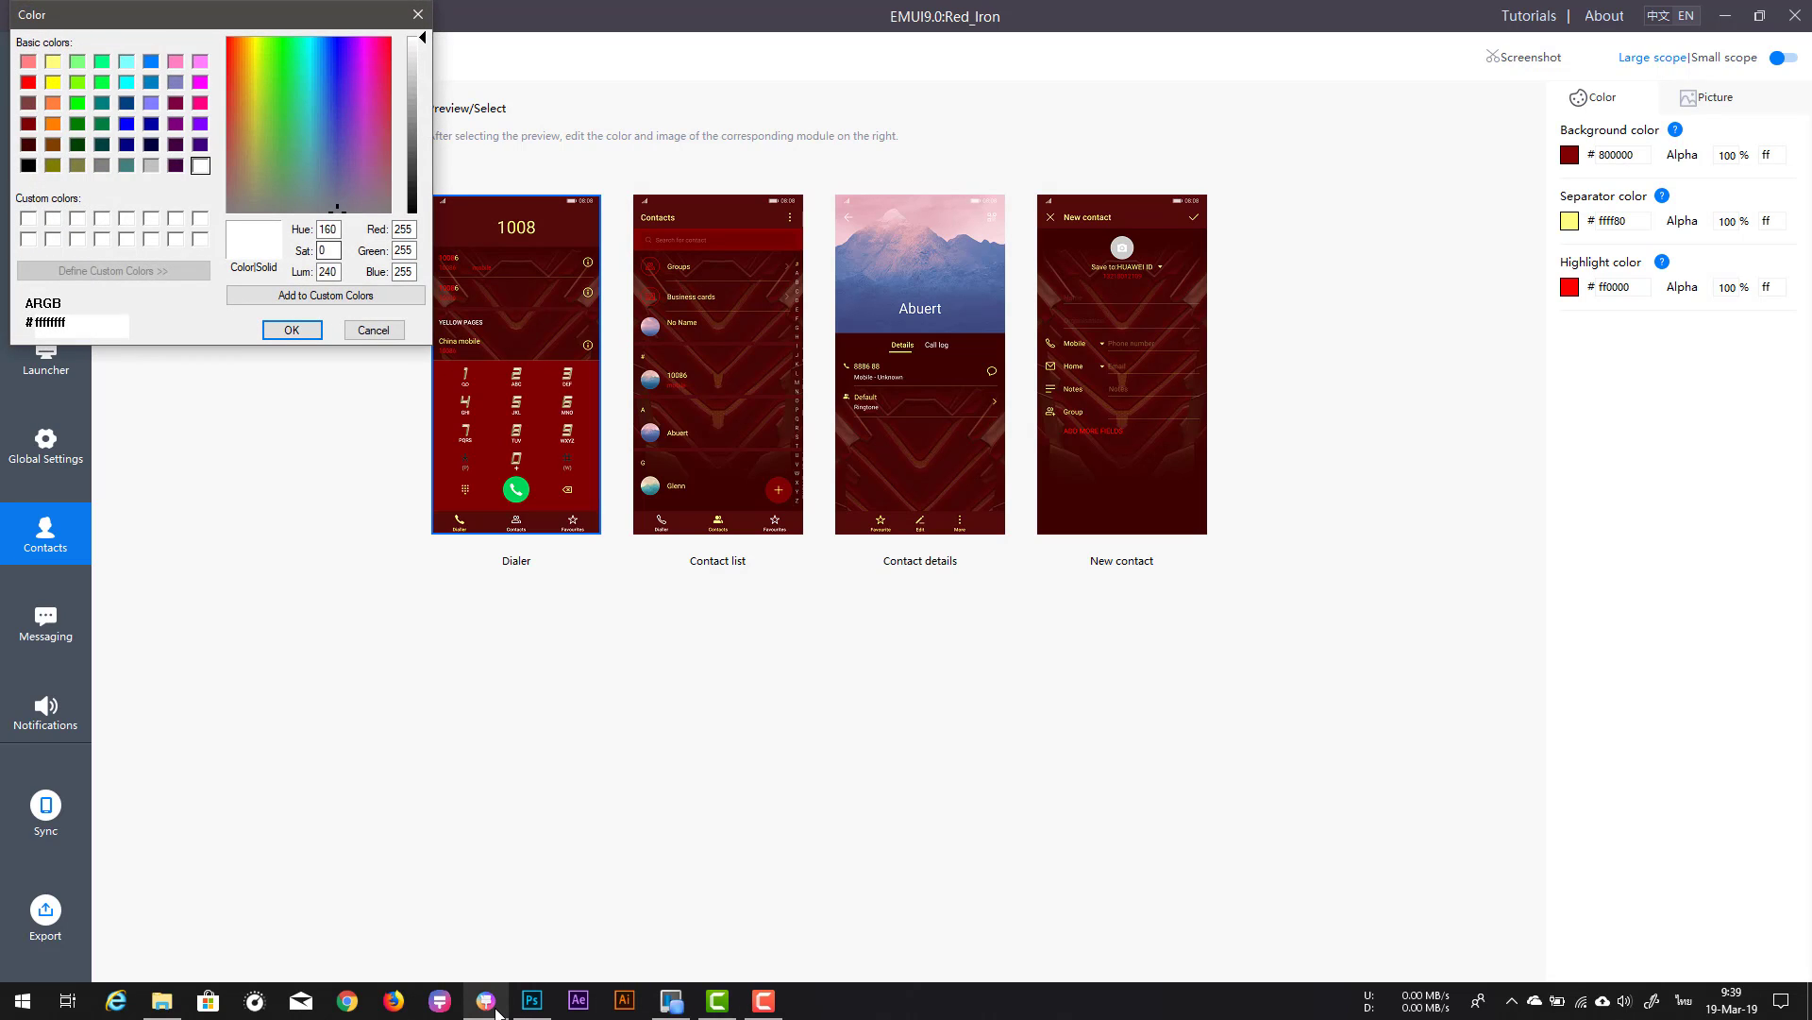
{"action": "double_click", "coordinate": [404, 229]}
{"action": "type", "text": "74"}
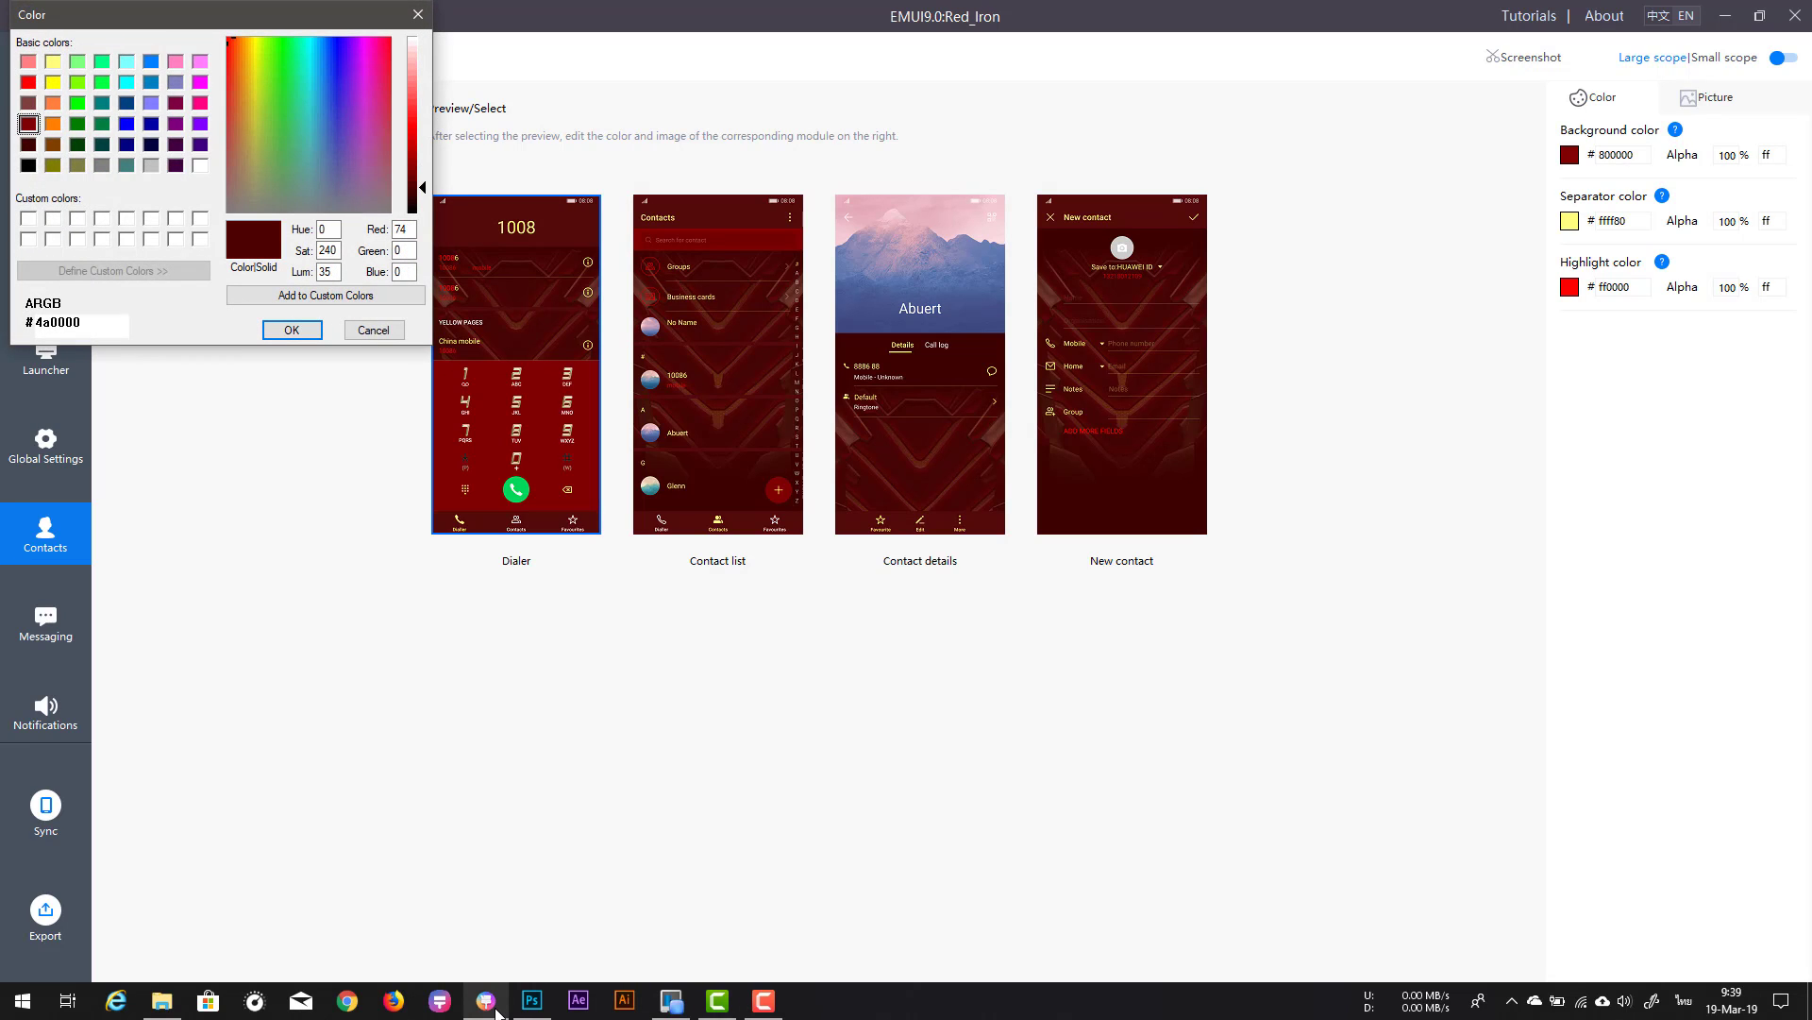
{"action": "left_click", "coordinate": [292, 330]}
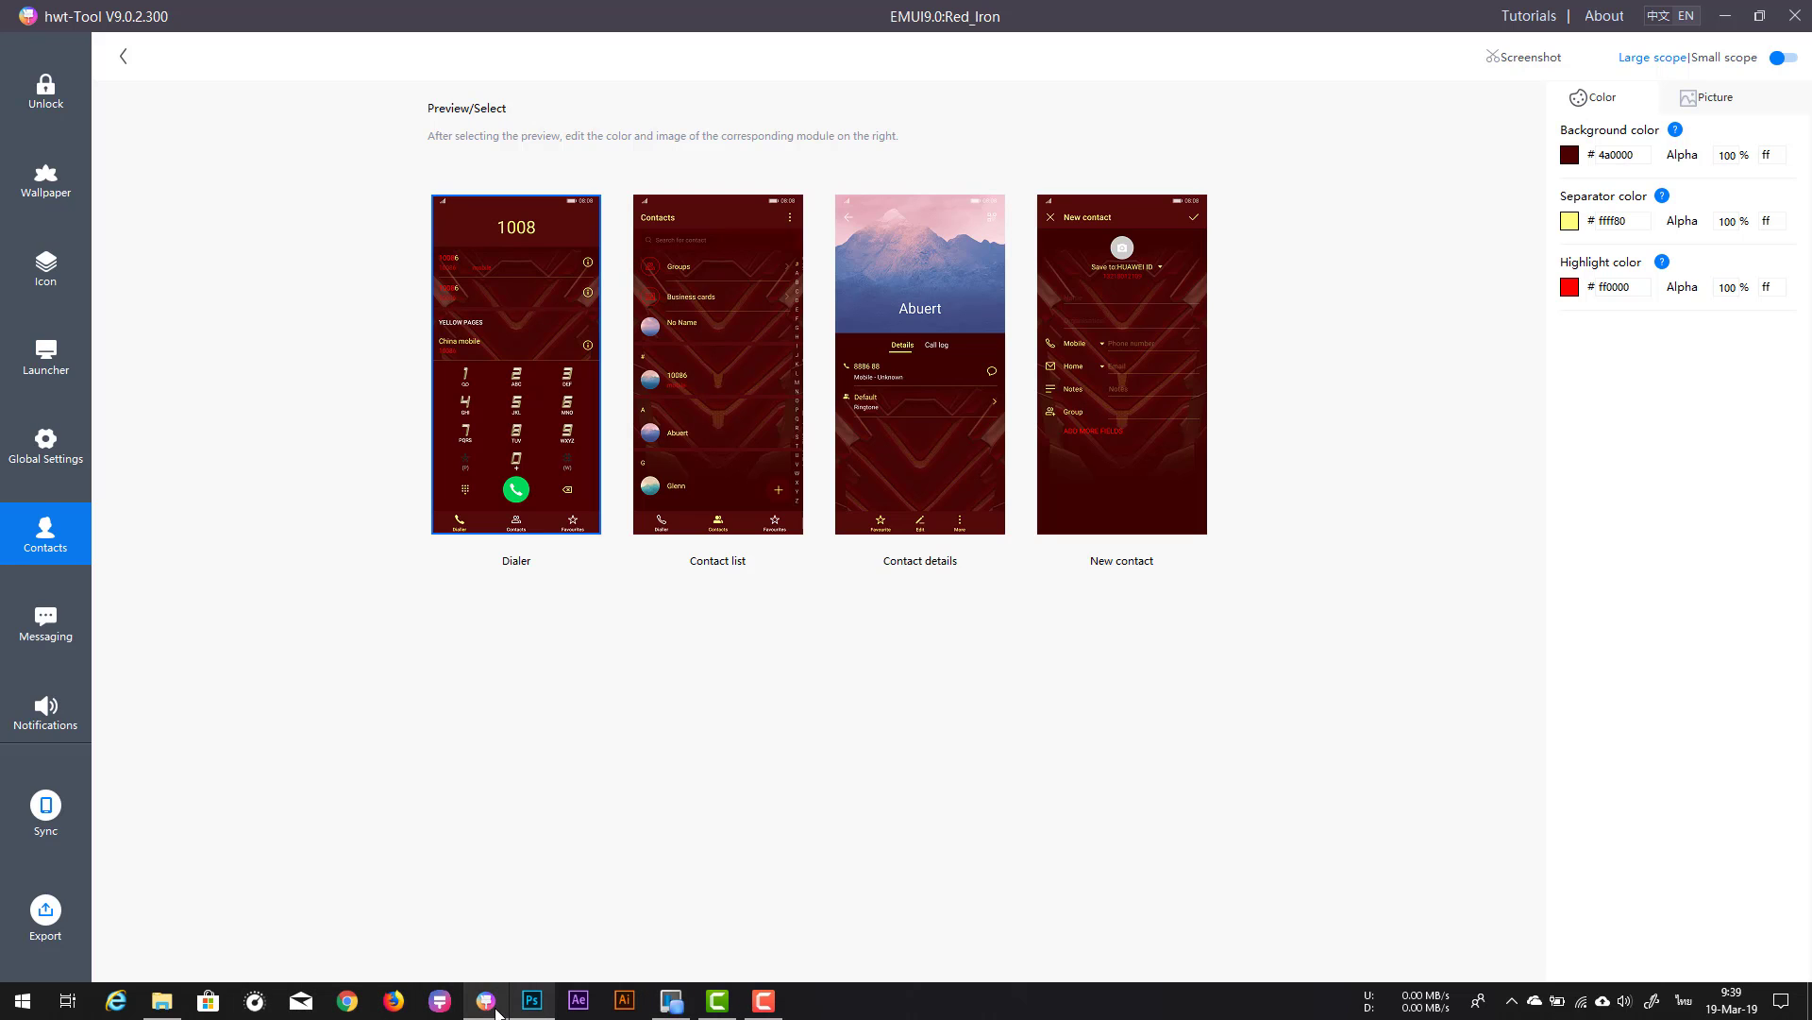
Step: Switch to File Explorer and open lock_clock_1.psd from the Lock Number folder in Photoshop
{"action": "key", "text": "alt+Tab"}
{"action": "left_click", "coordinate": [162, 1000]}
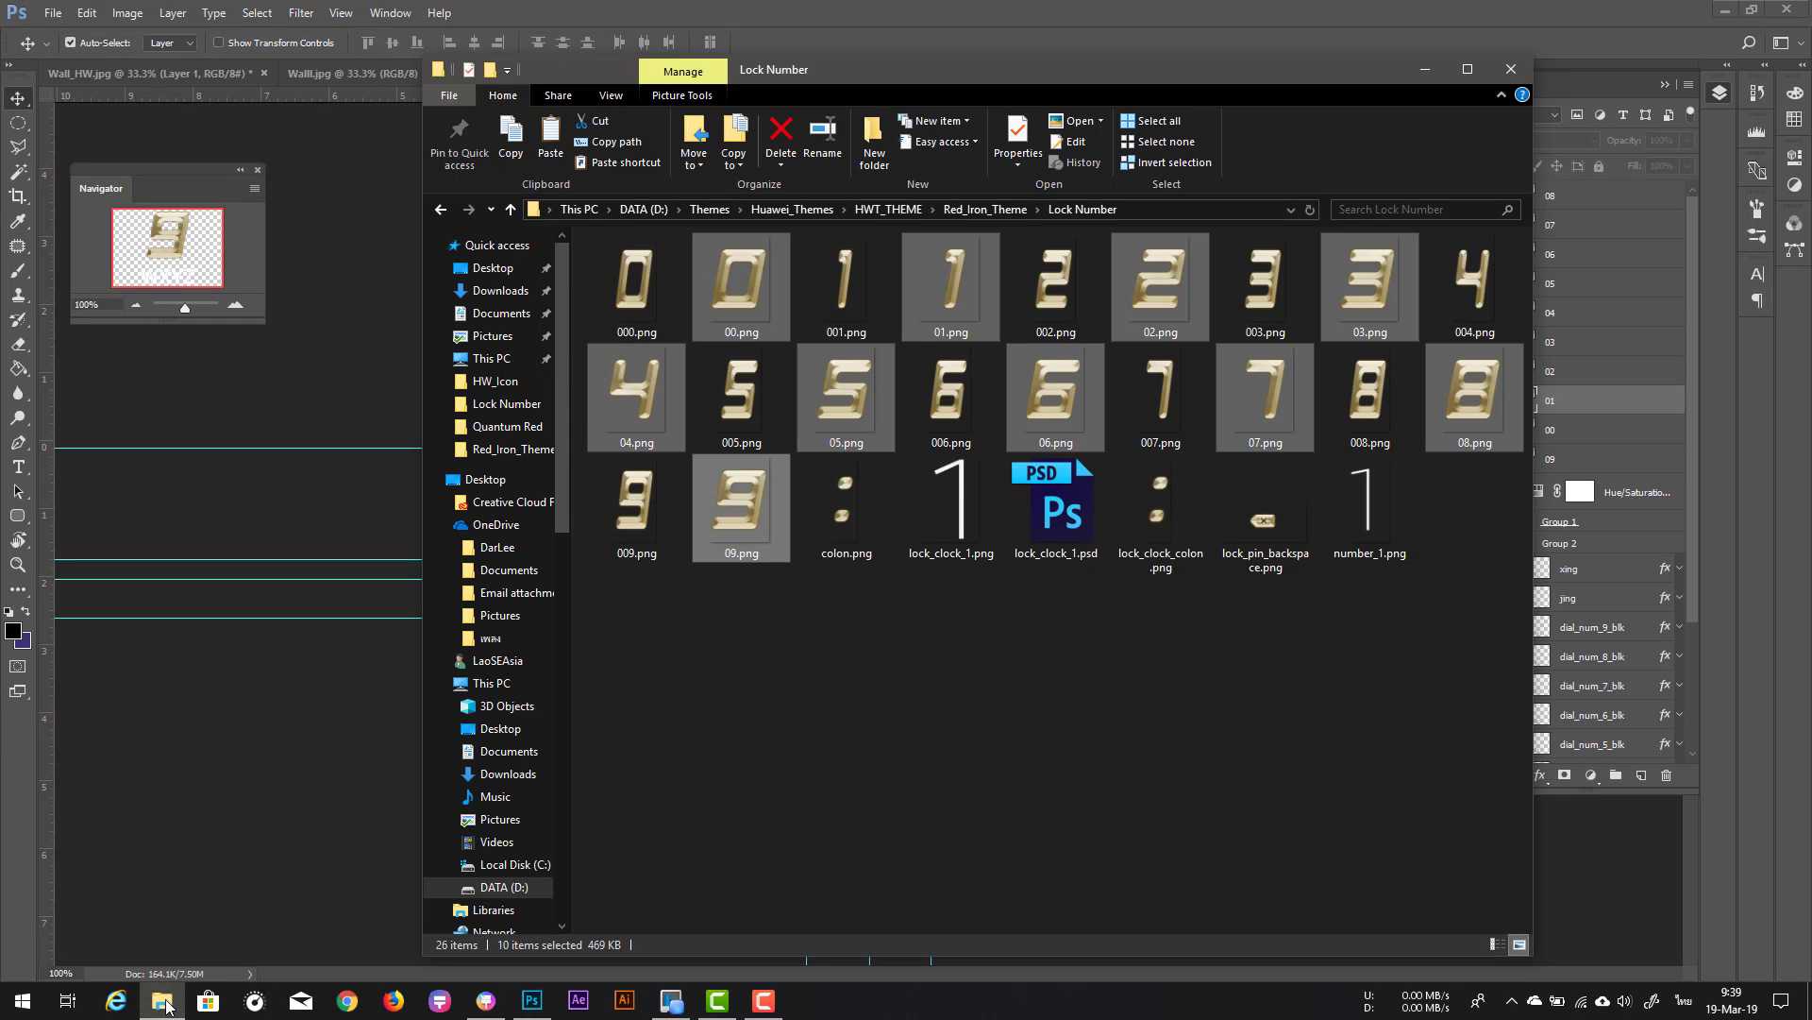
{"action": "double_click", "coordinate": [1074, 518]}
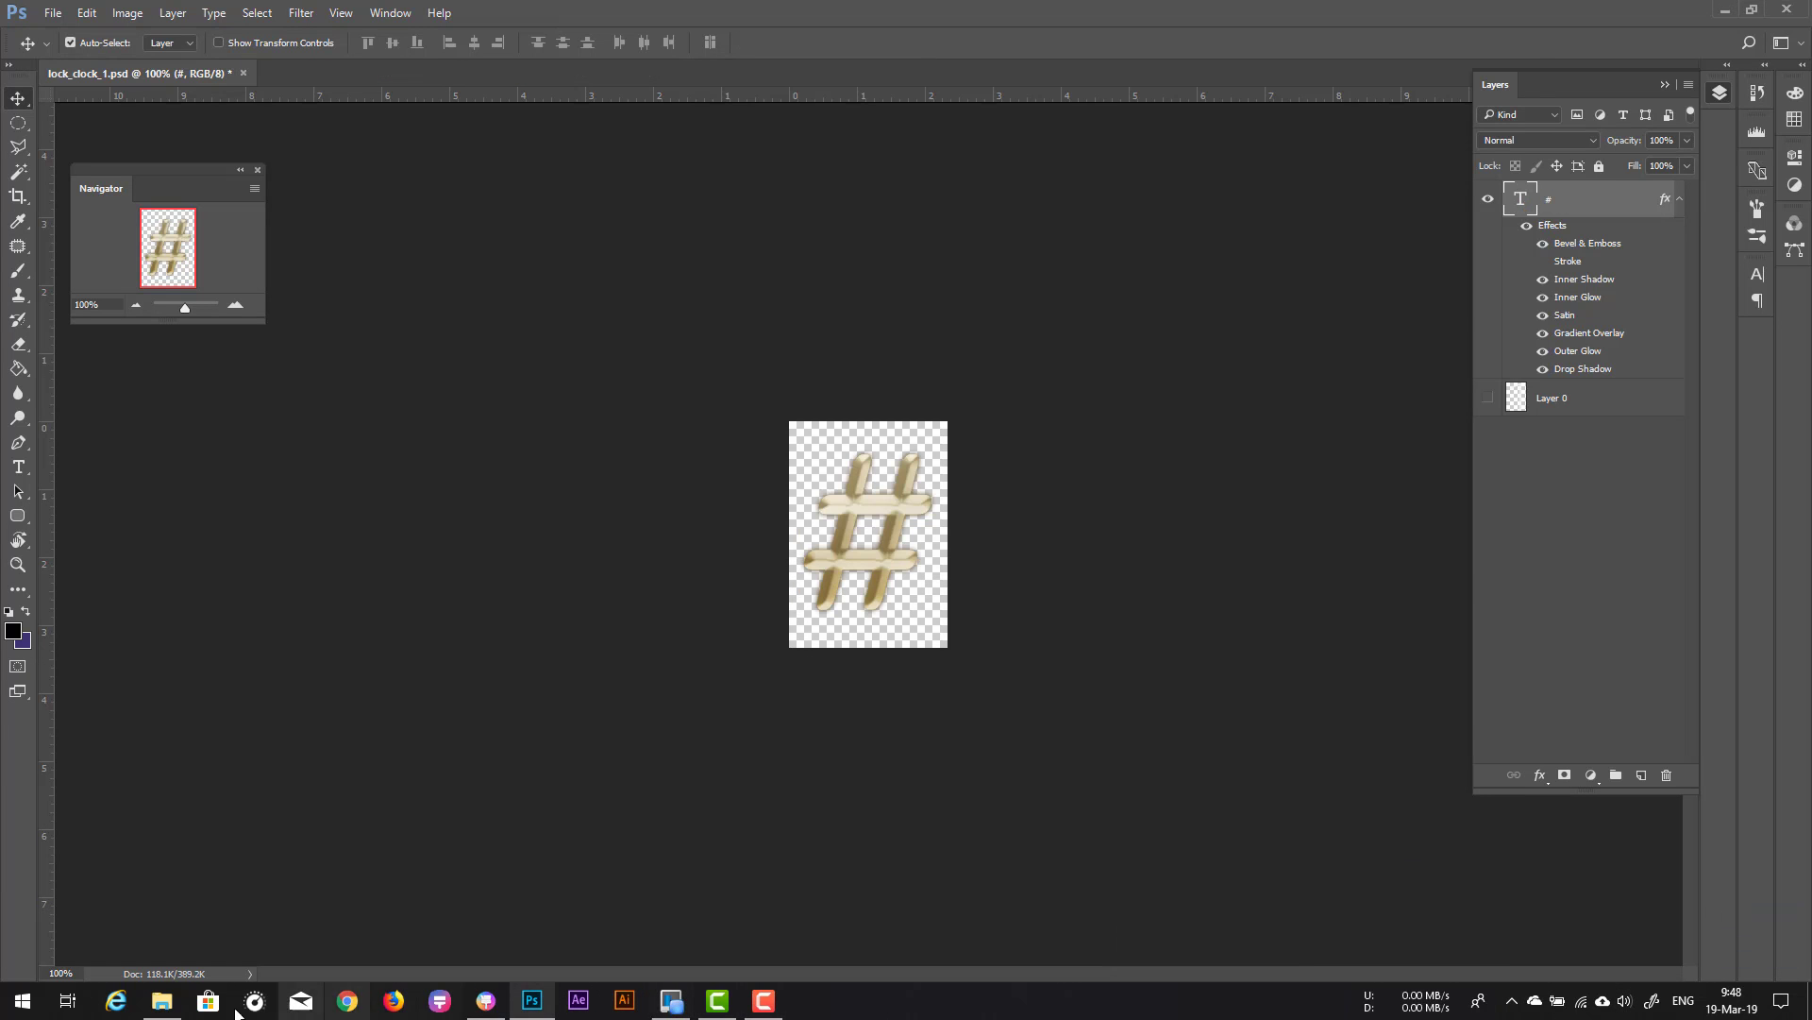
Step: Go up to the Red_Iron_Theme folder in File Explorer and open dial_num_0_blk.psd in Photoshop
{"action": "left_click", "coordinate": [162, 1002]}
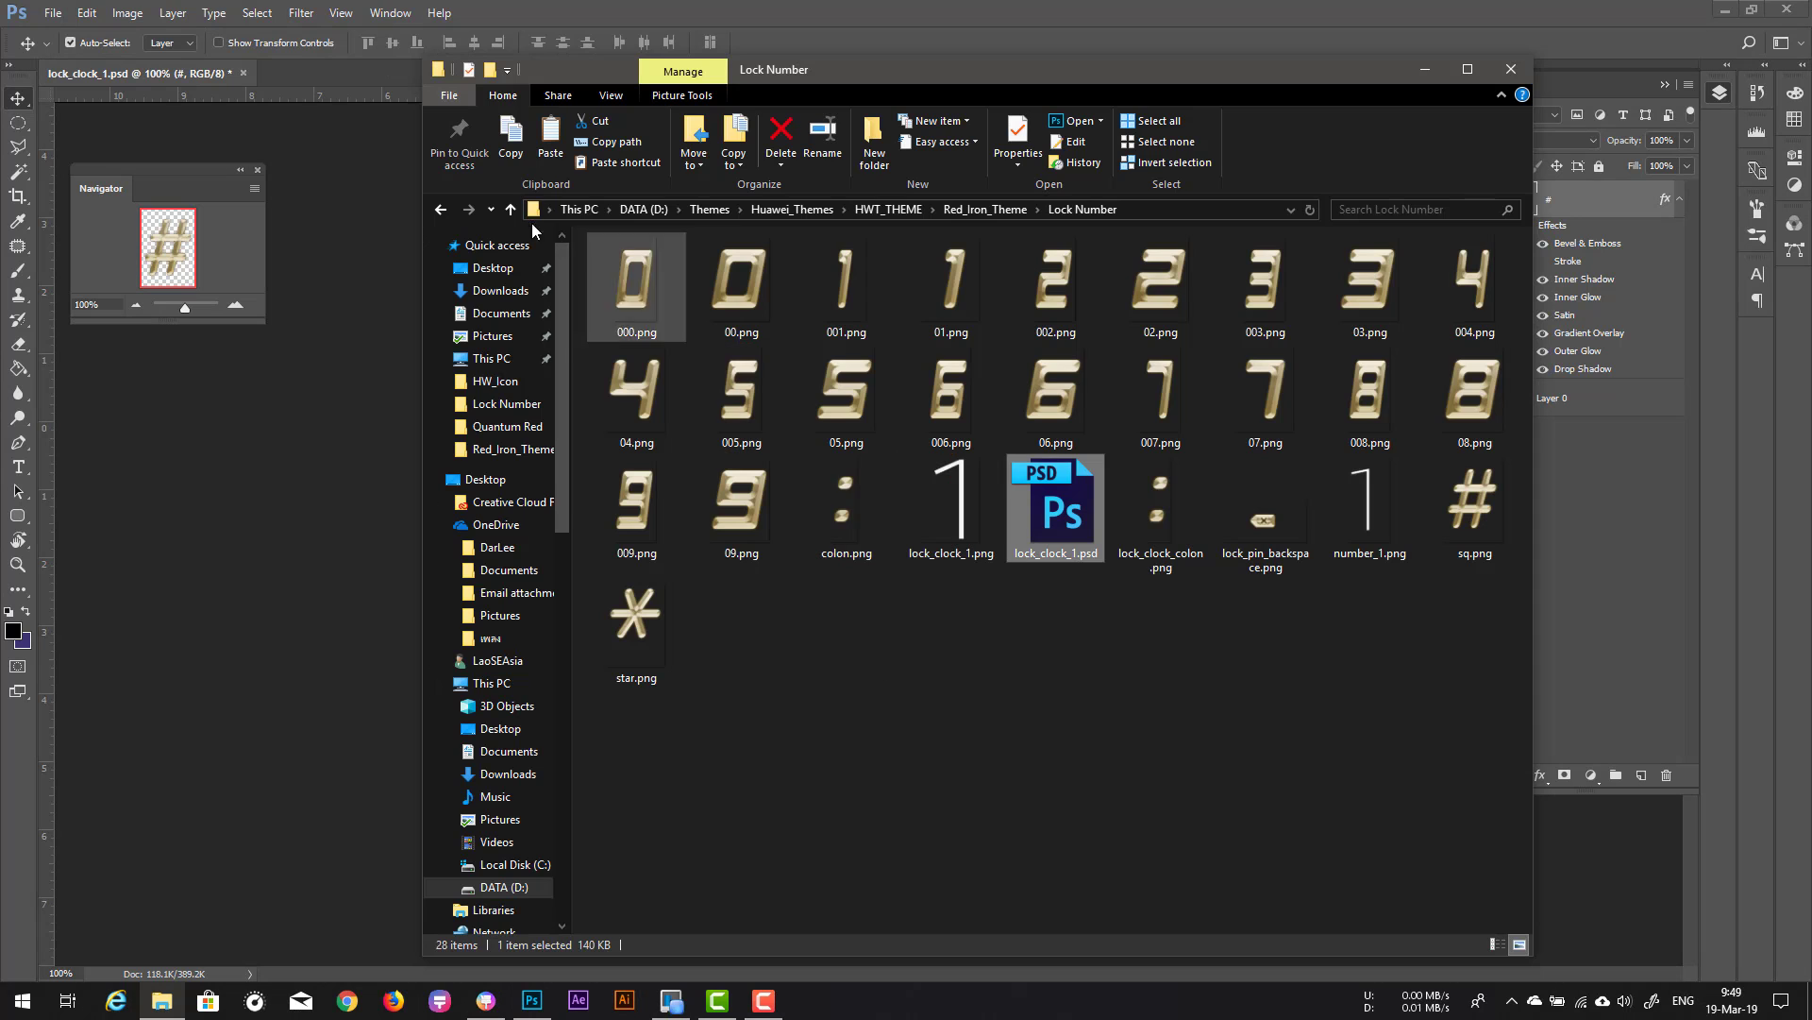
{"action": "left_click", "coordinate": [985, 209]}
{"action": "scroll", "coordinate": [993, 866], "scroll_direction": "down", "scroll_amount": 3}
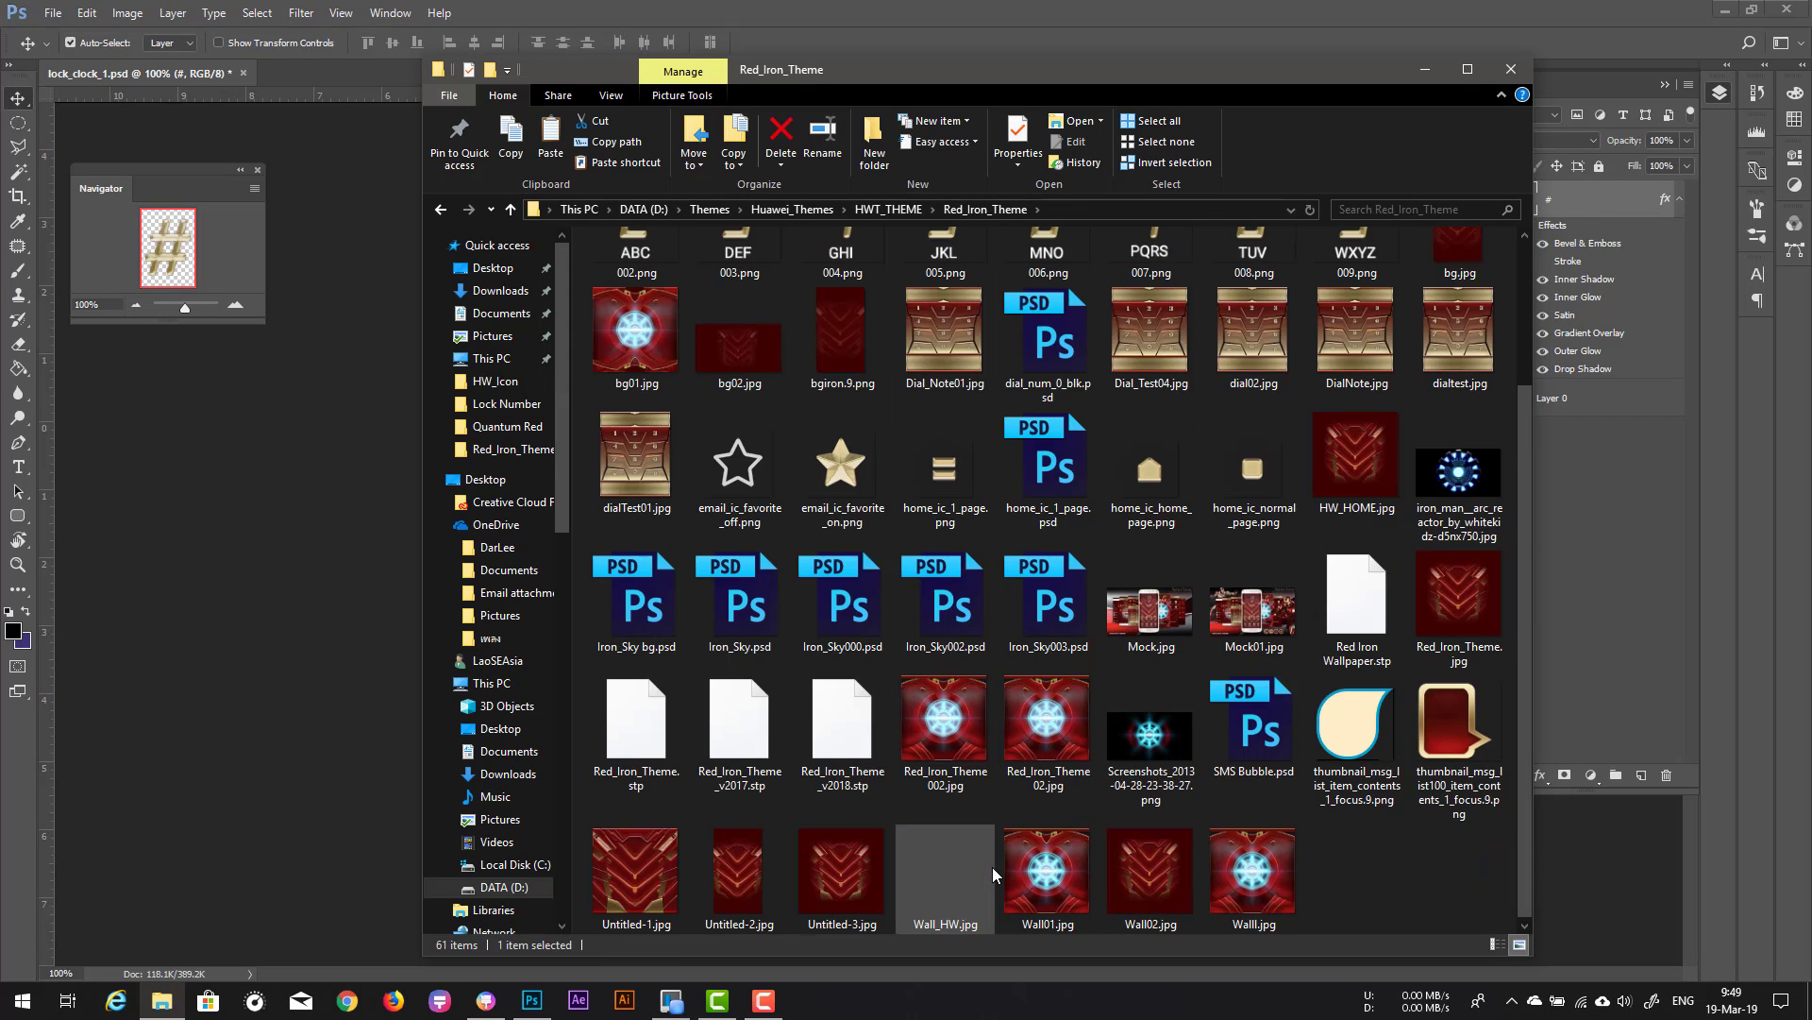
{"action": "double_click", "coordinate": [1046, 345]}
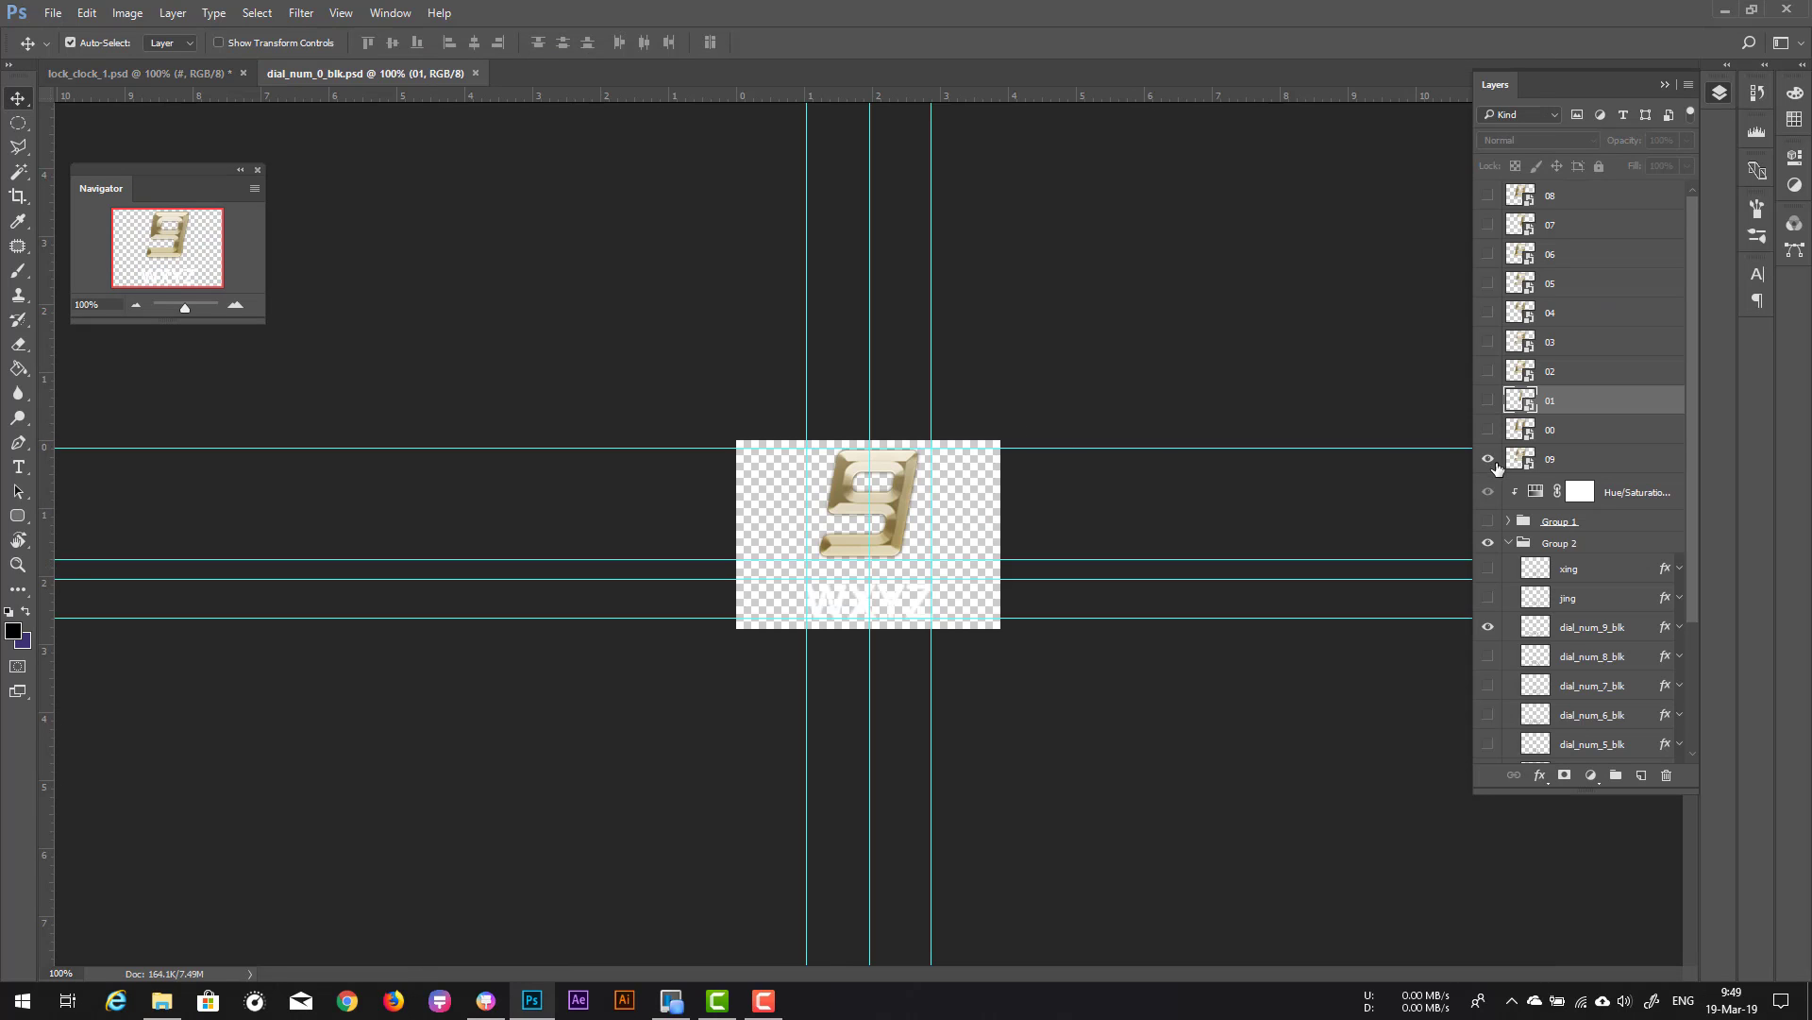
Step: Place star.png and sq.png together from the Lock Number folder into the dial_num_0_blk.psd document
{"action": "left_click", "coordinate": [161, 999]}
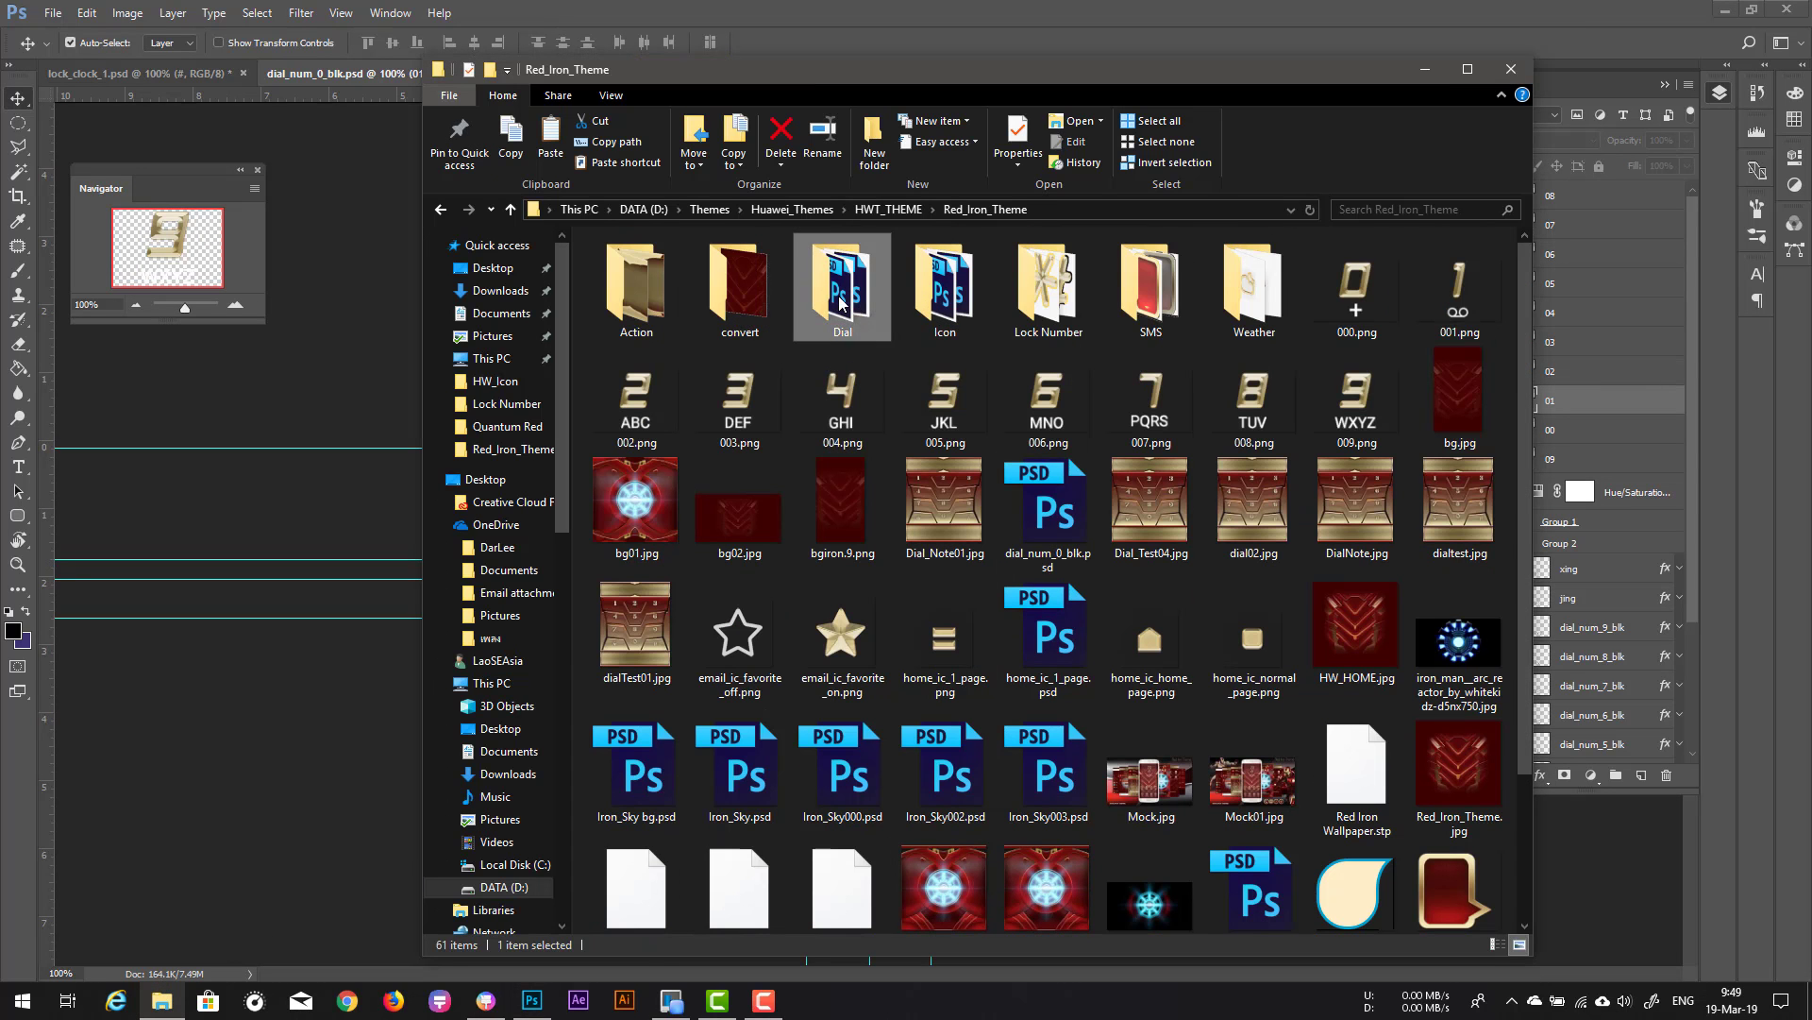
{"action": "double_click", "coordinate": [841, 295]}
{"action": "left_click", "coordinate": [440, 208]}
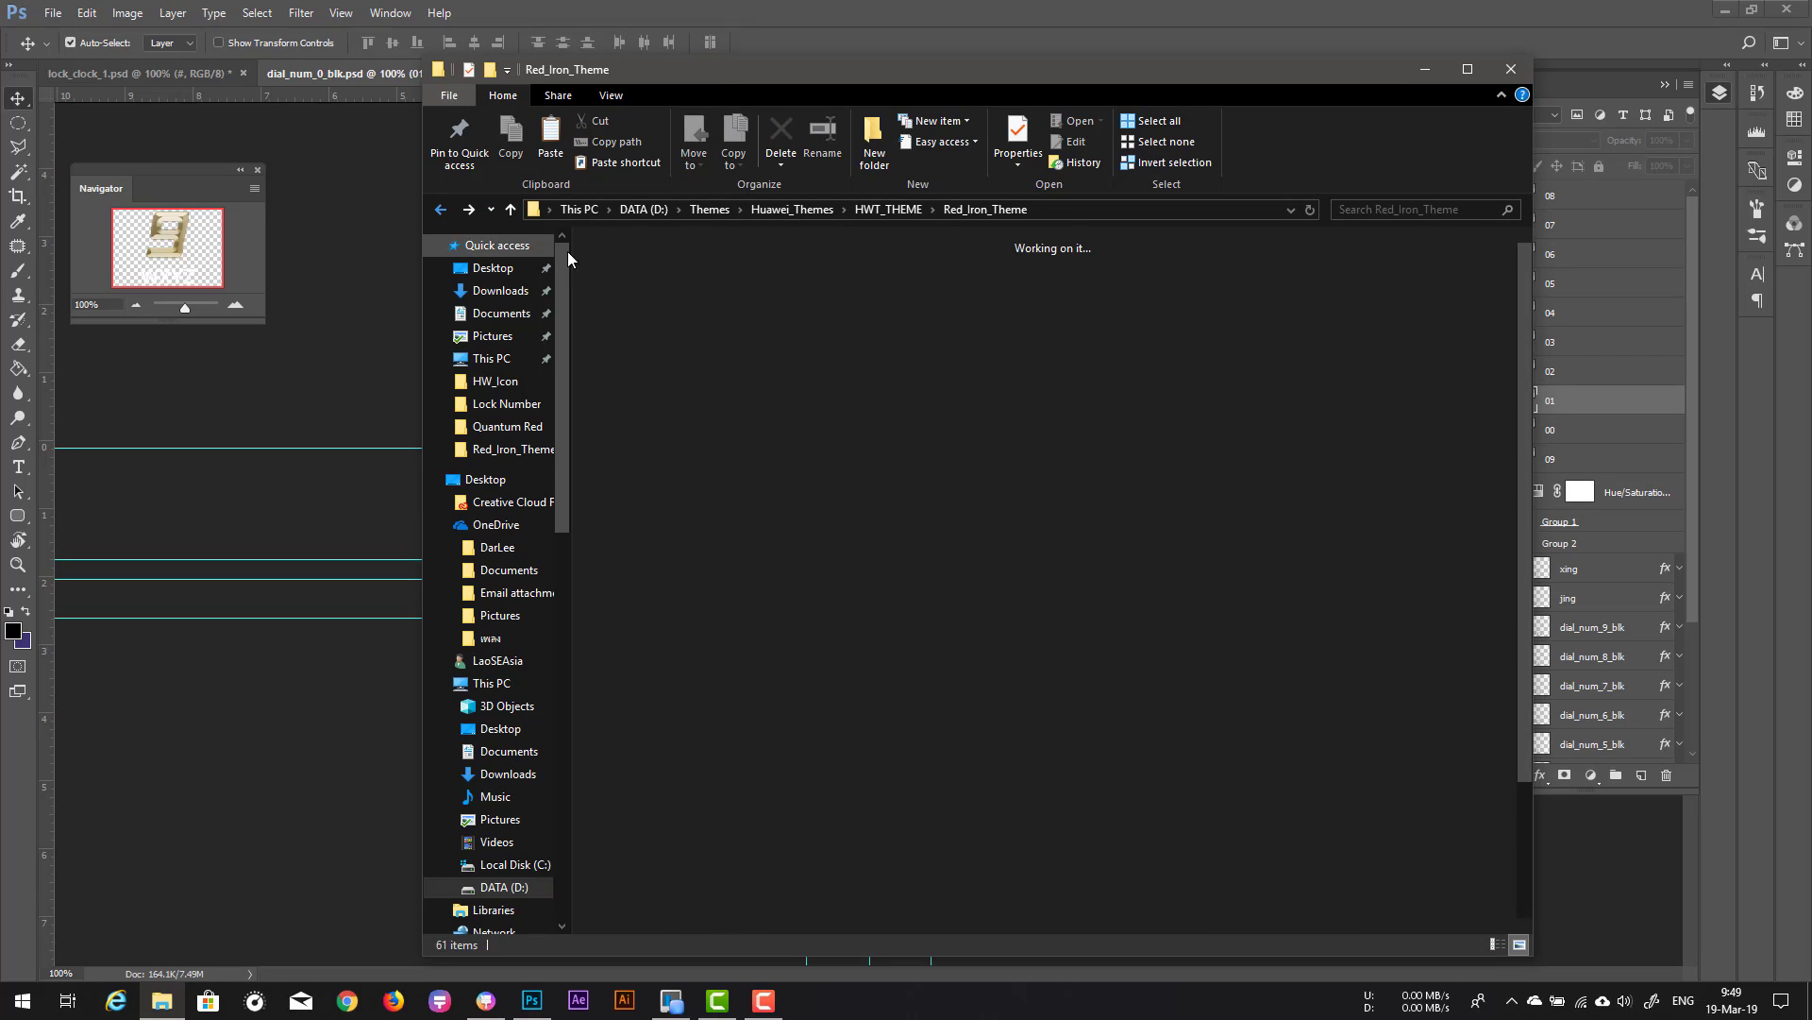
{"action": "double_click", "coordinate": [1039, 294]}
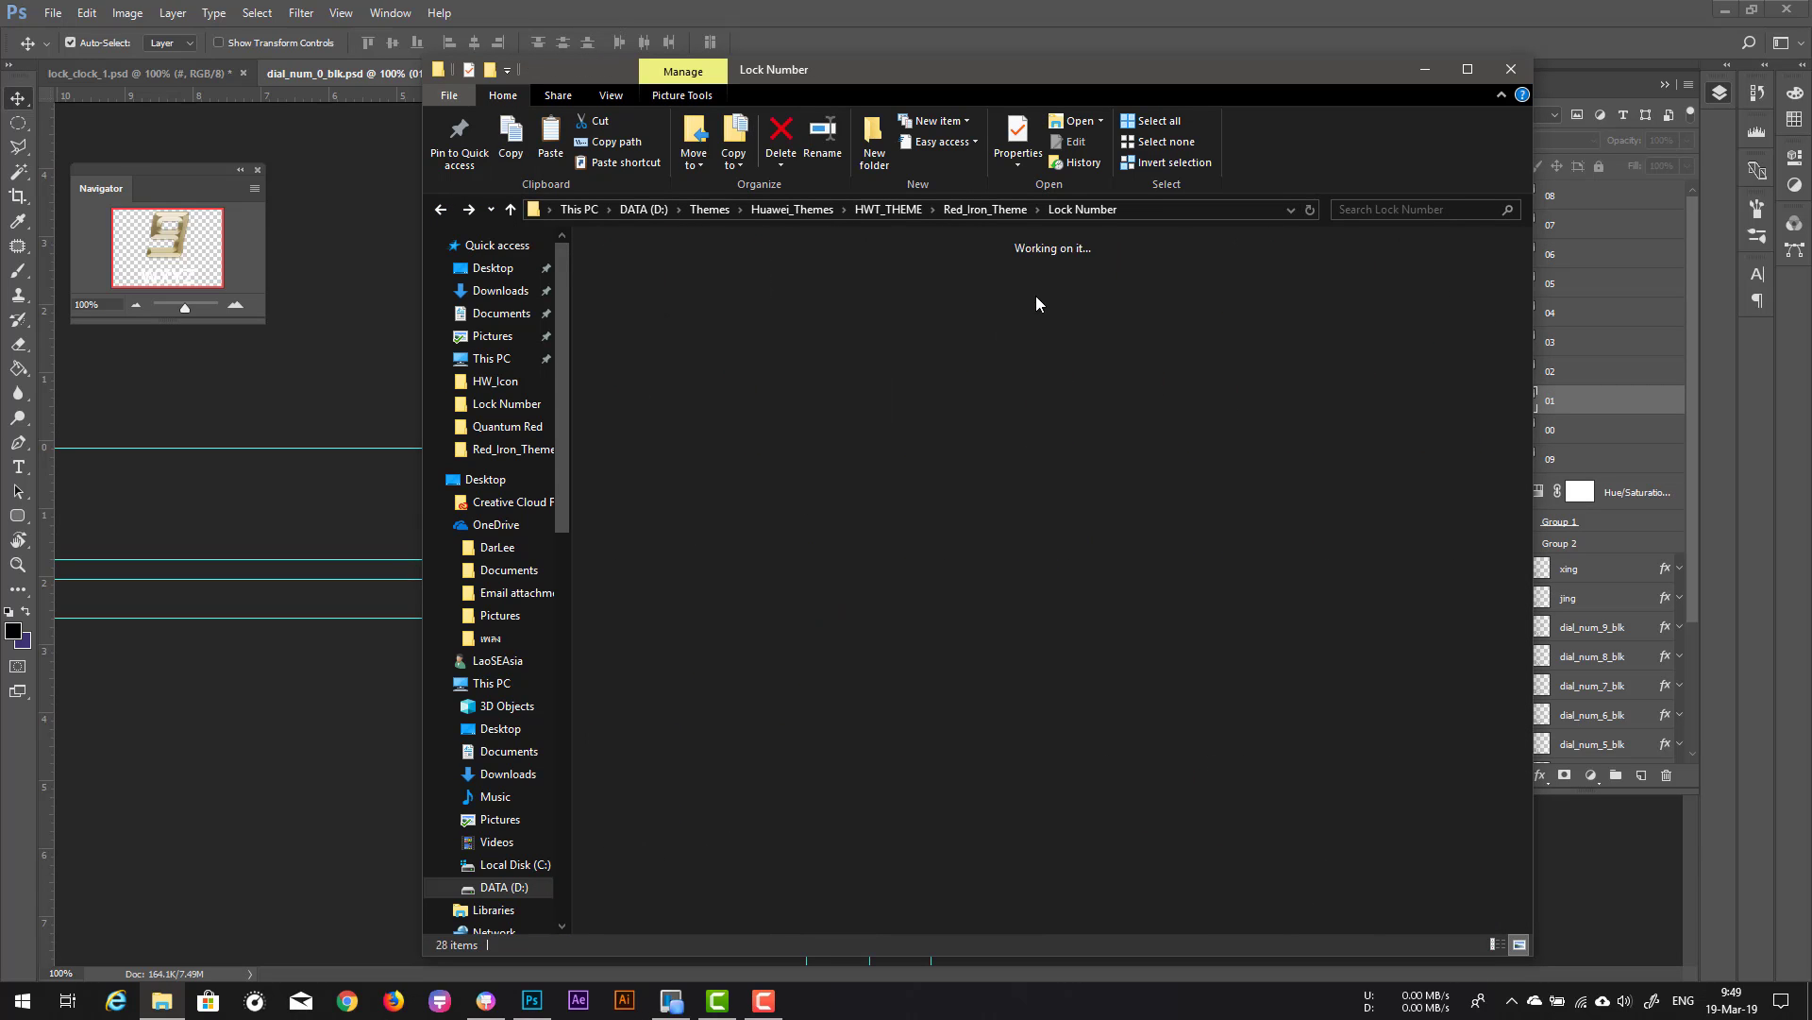
{"action": "left_click", "coordinate": [647, 642]}
{"action": "left_click", "coordinate": [1480, 514], "text": "ctrl"}
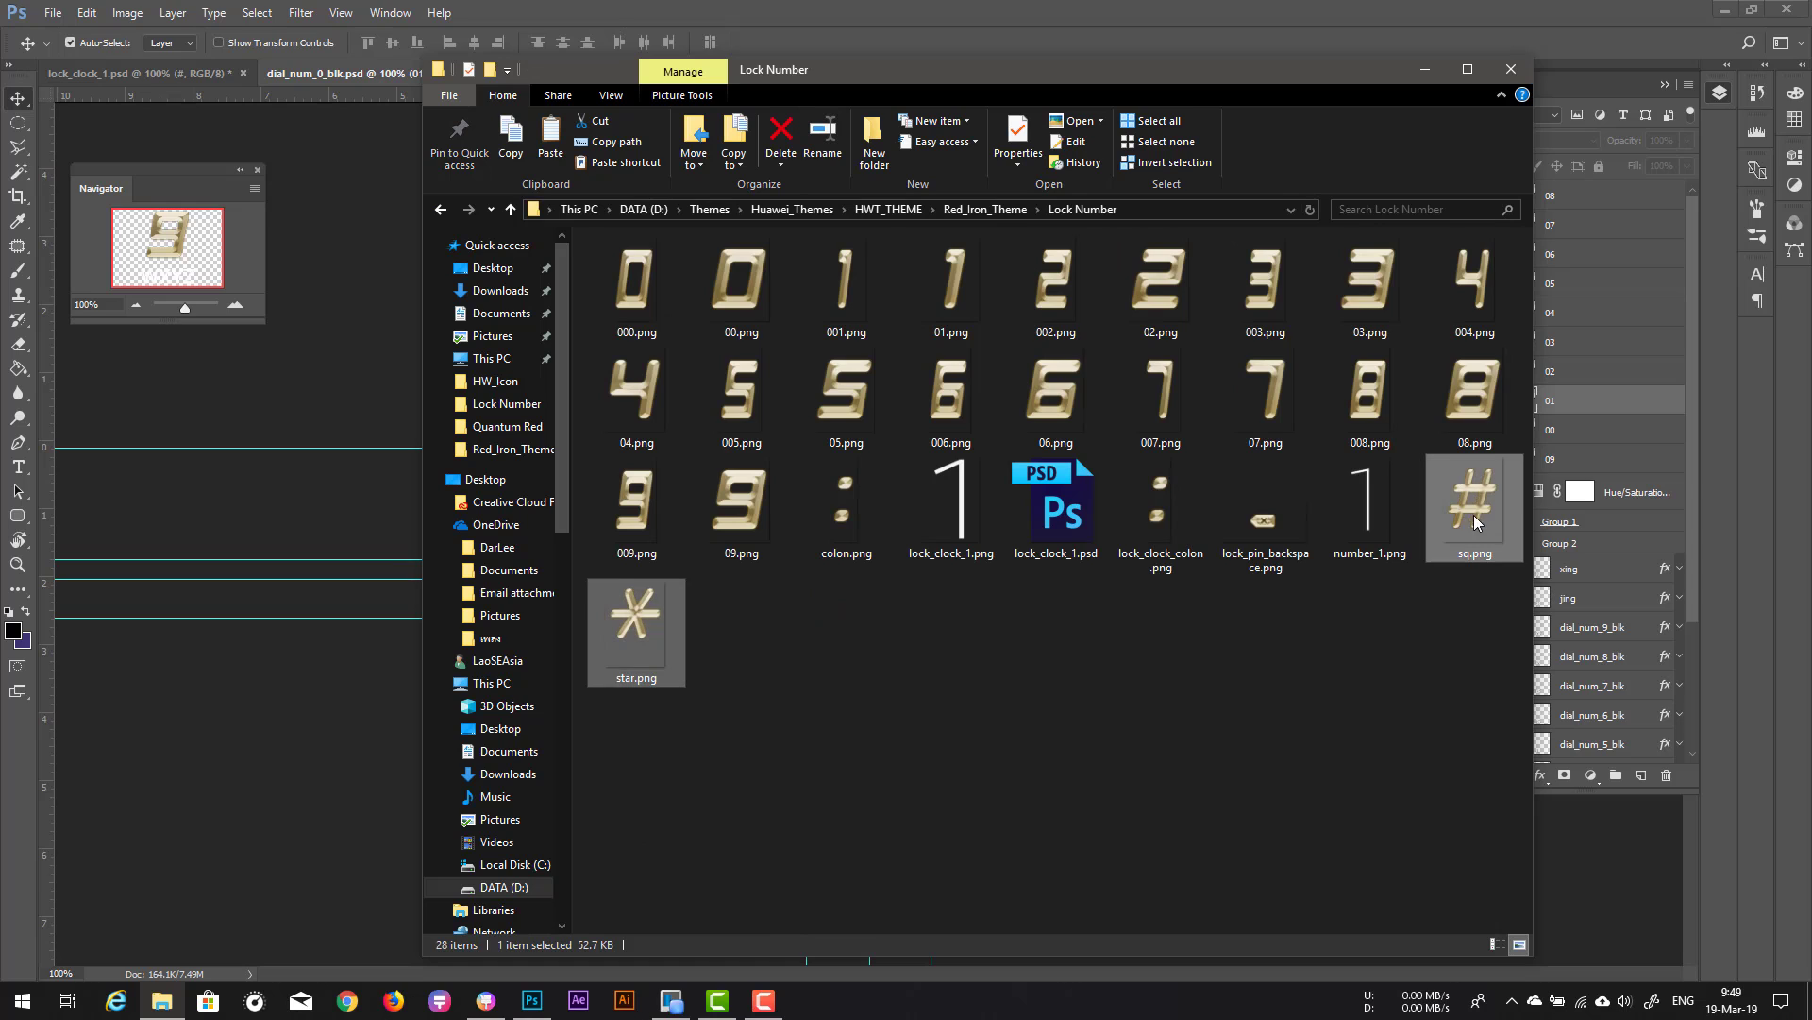
{"action": "left_click_drag", "start_coordinate": [1480, 514], "coordinate": [323, 517]}
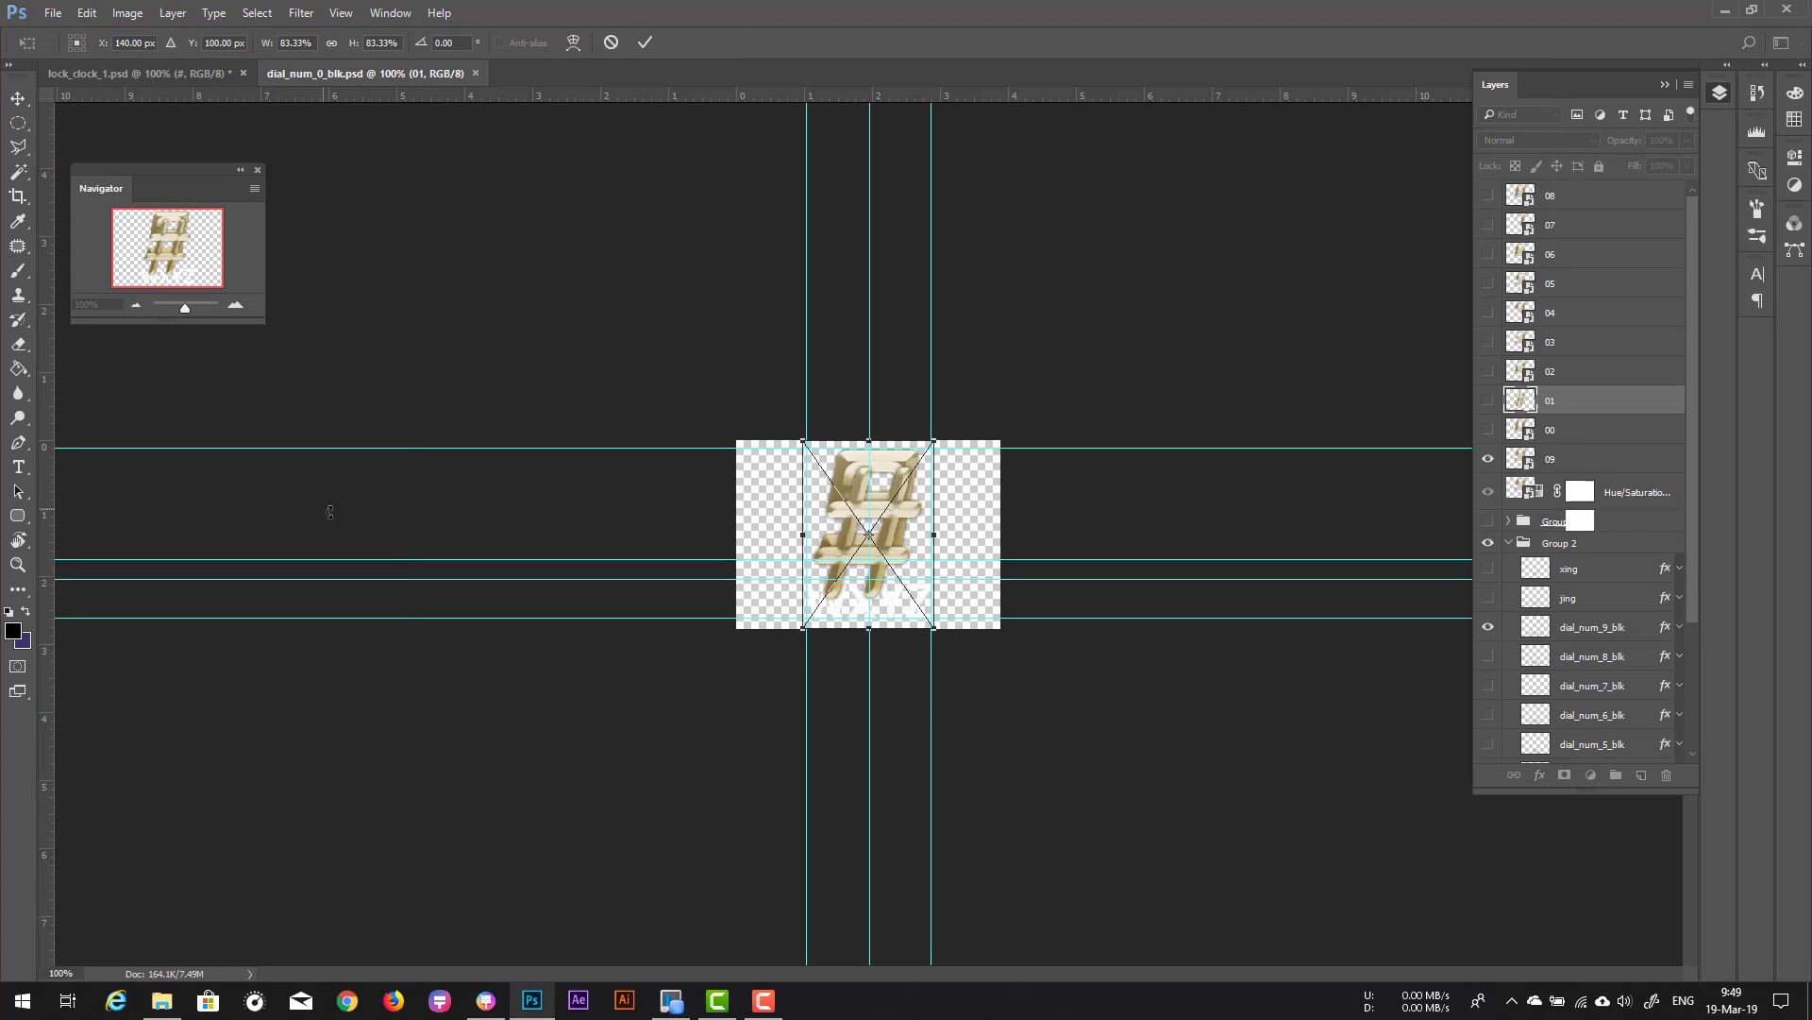
Step: Scale the placed sq symbol to about 63%, move it up over the digit area, and commit the placement
{"action": "left_click_drag", "start_coordinate": [916, 551], "coordinate": [914, 542]}
{"action": "left_click_drag", "start_coordinate": [934, 617], "coordinate": [898, 506]}
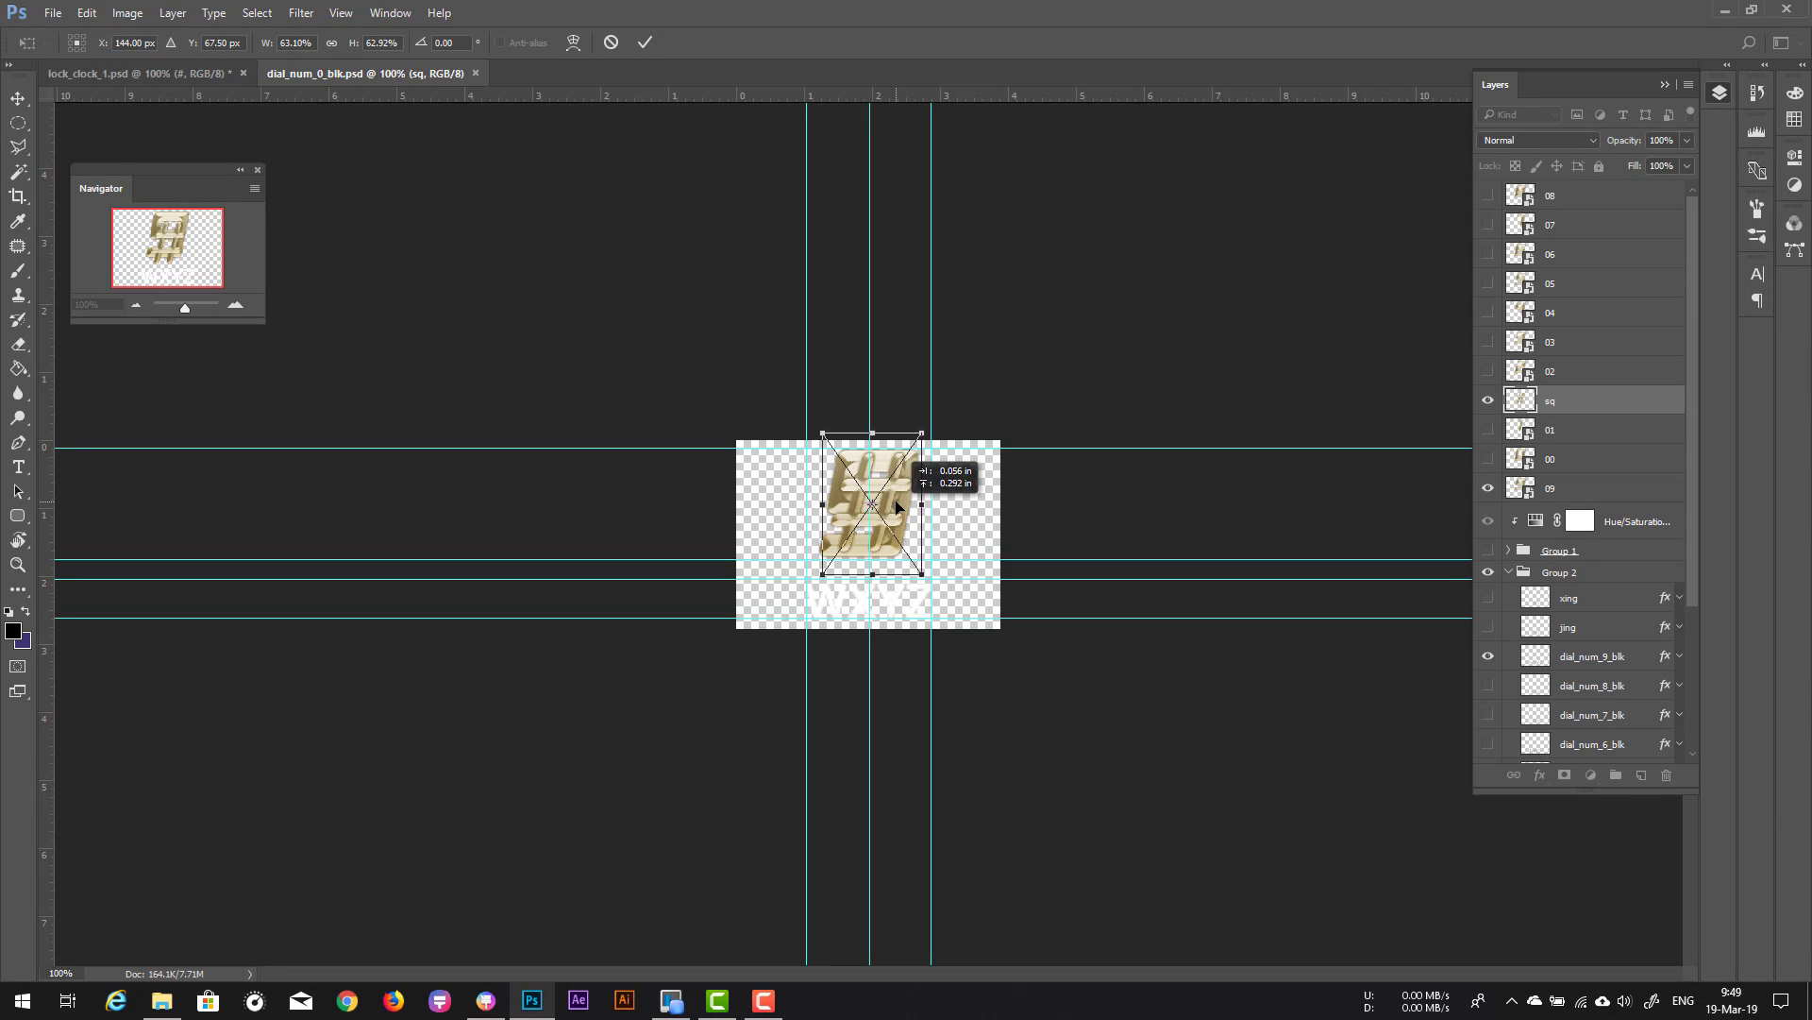
{"action": "left_click", "coordinate": [647, 42]}
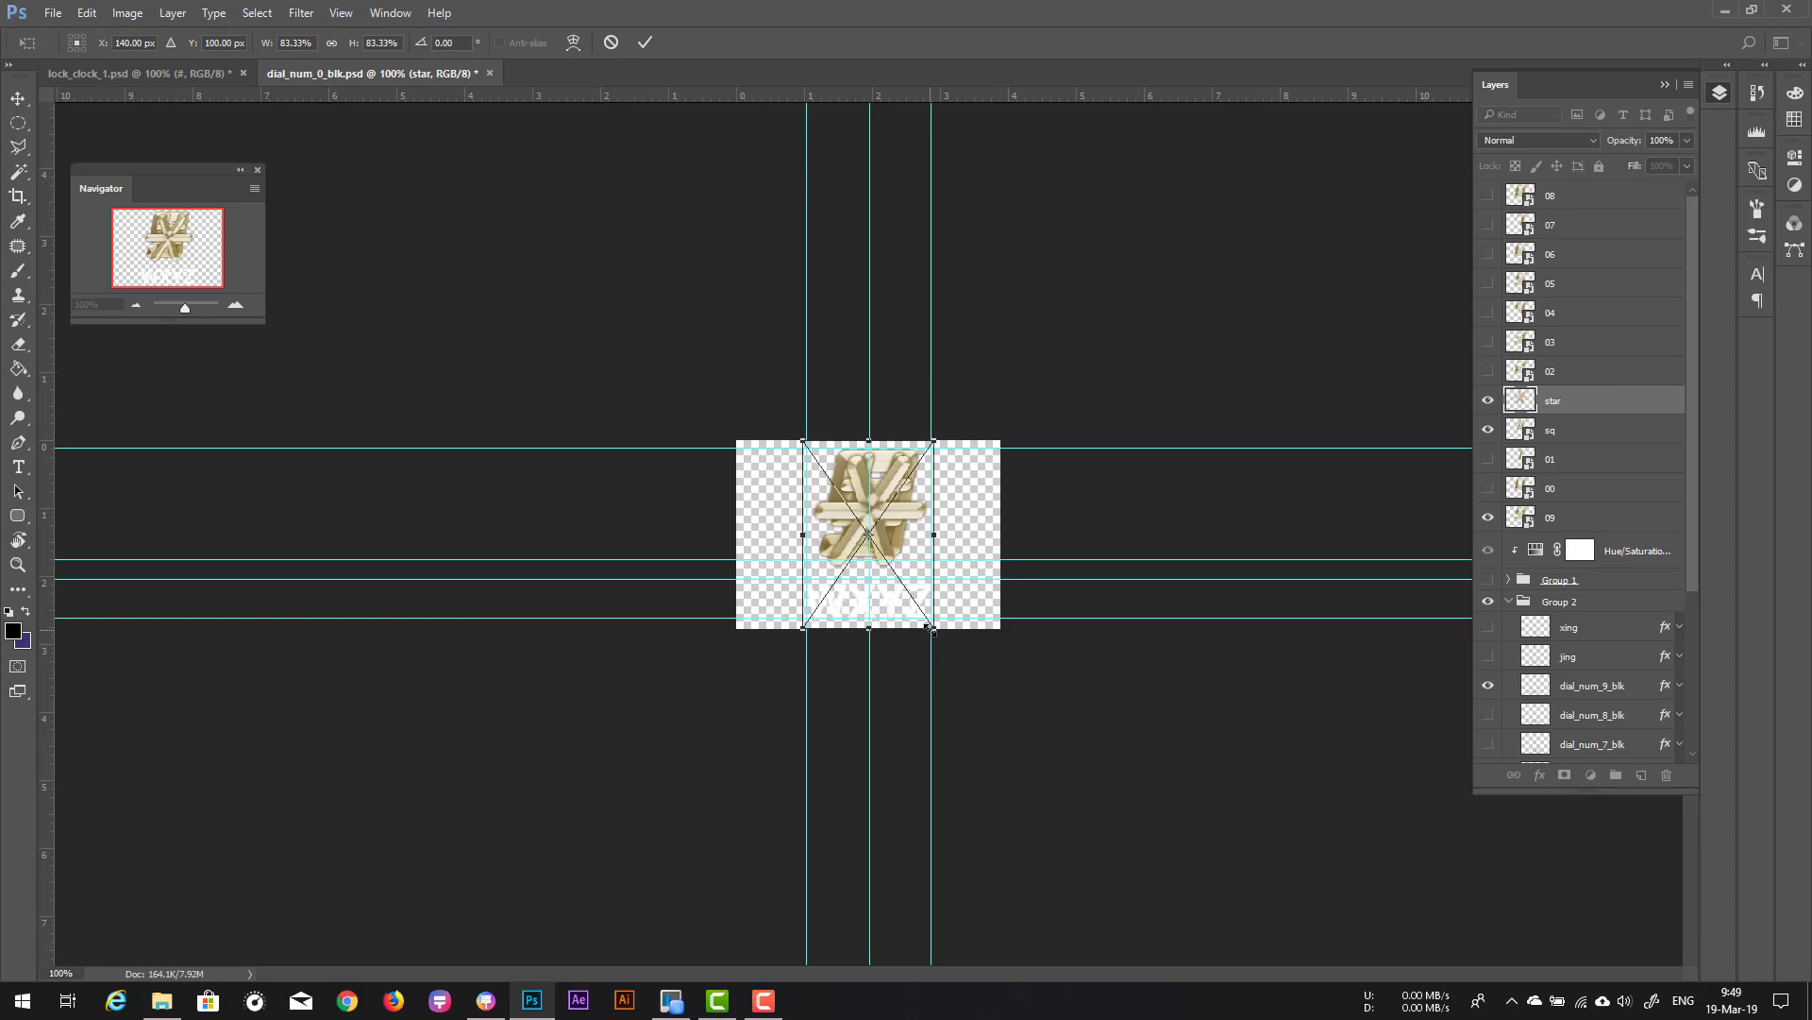
Step: Scale the placed star symbol to about 65%, commit it, and hide the dial_num_9_blk and 09 layers
{"action": "mouse_move", "coordinate": [934, 627]}
{"action": "left_mouse_down"}
{"action": "mouse_move", "coordinate": [899, 526]}
{"action": "mouse_move", "coordinate": [922, 593]}
{"action": "left_mouse_up"}
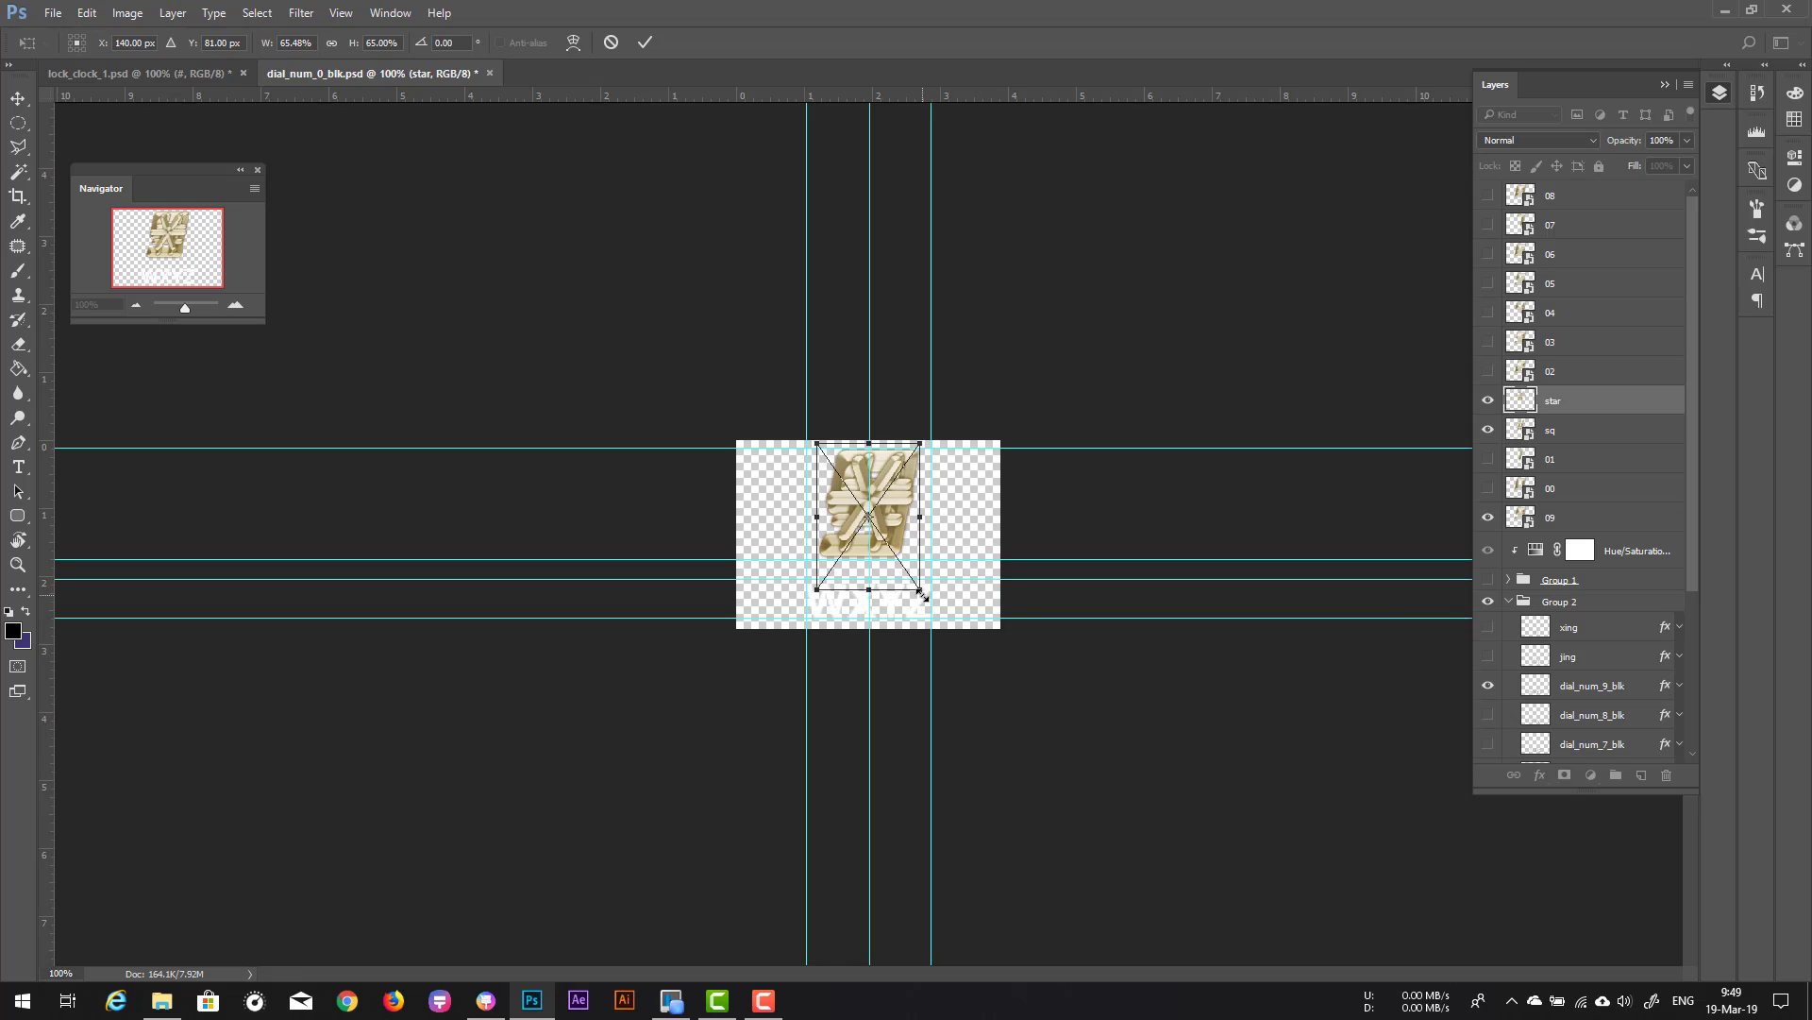
{"action": "left_click", "coordinate": [644, 41]}
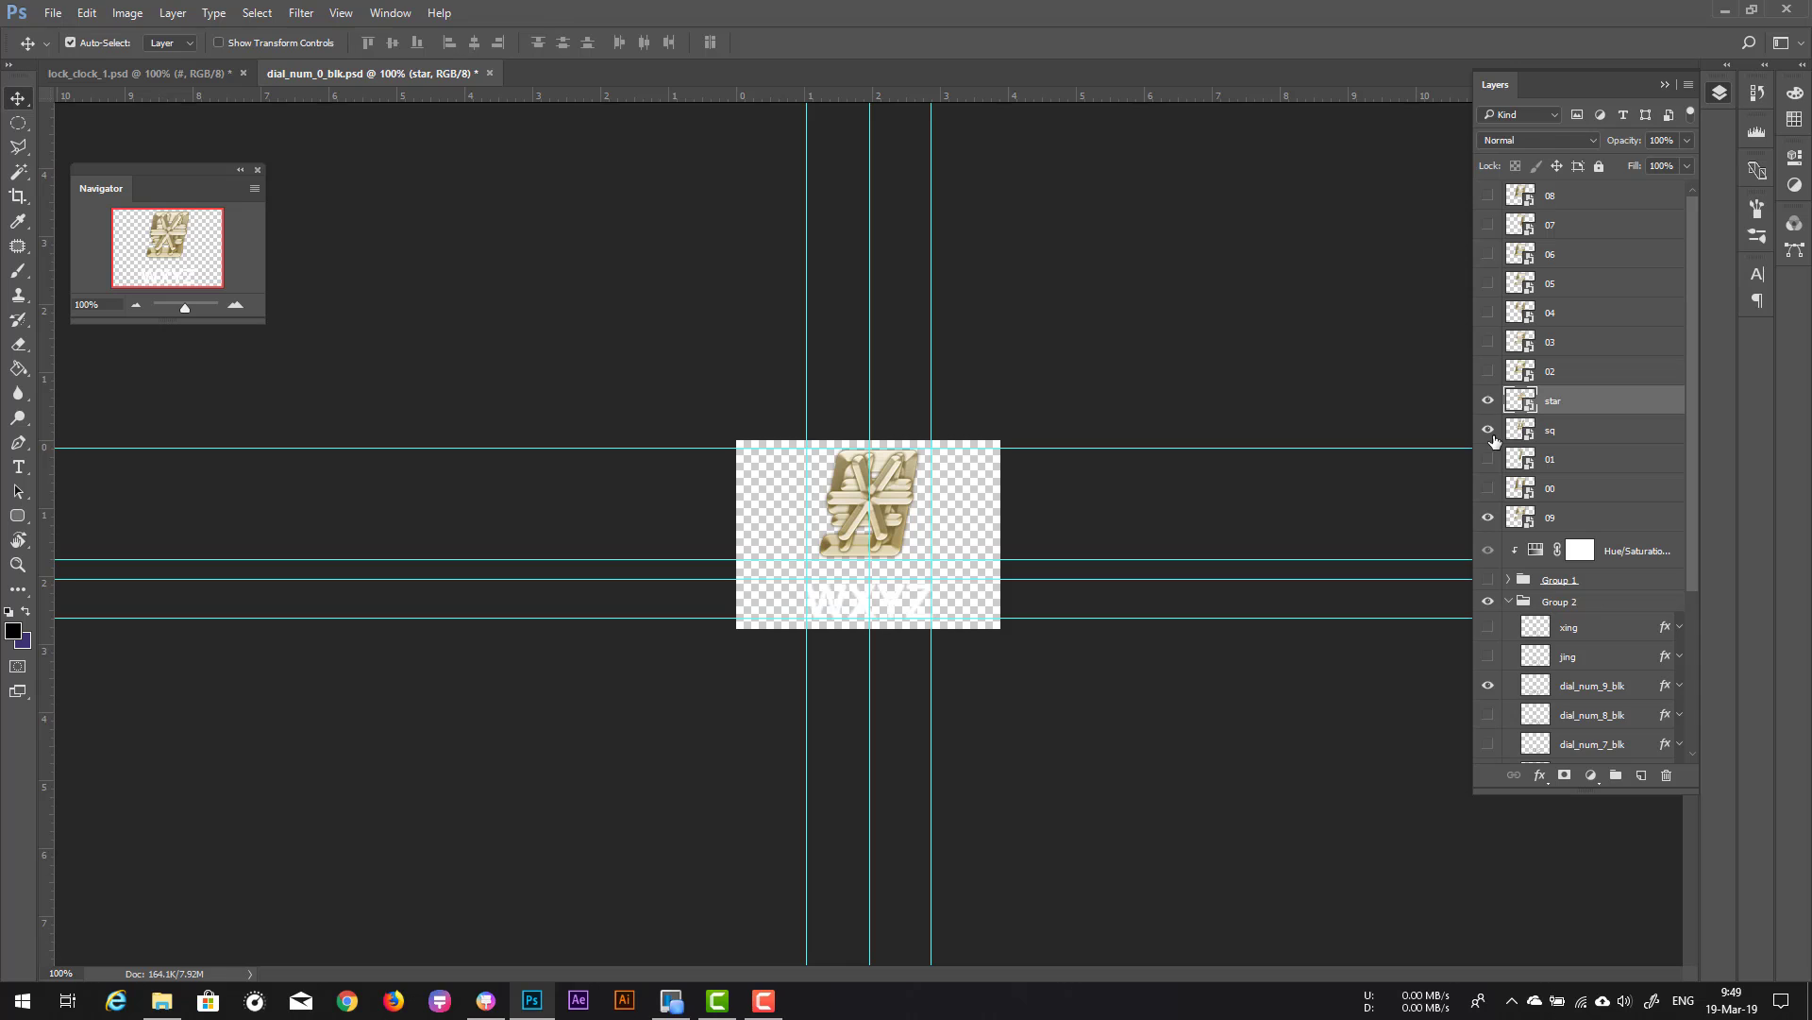
{"action": "left_click", "coordinate": [1489, 696]}
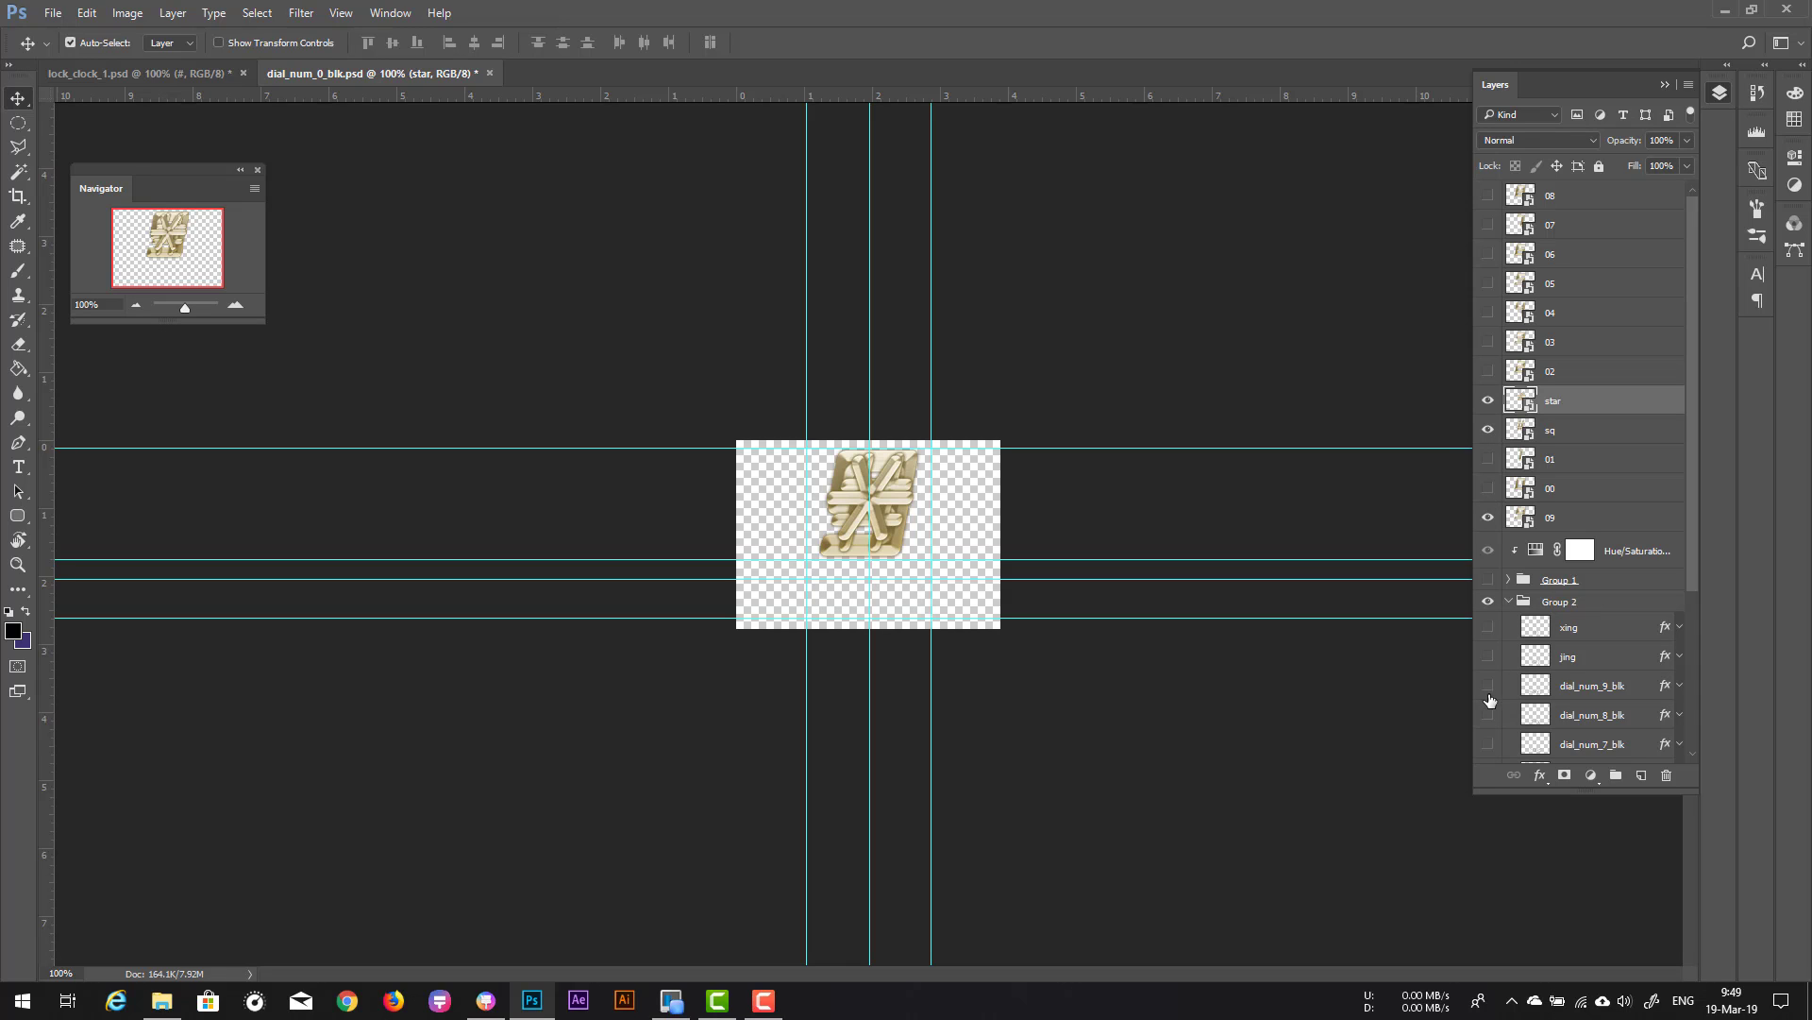
{"action": "left_click", "coordinate": [1489, 519]}
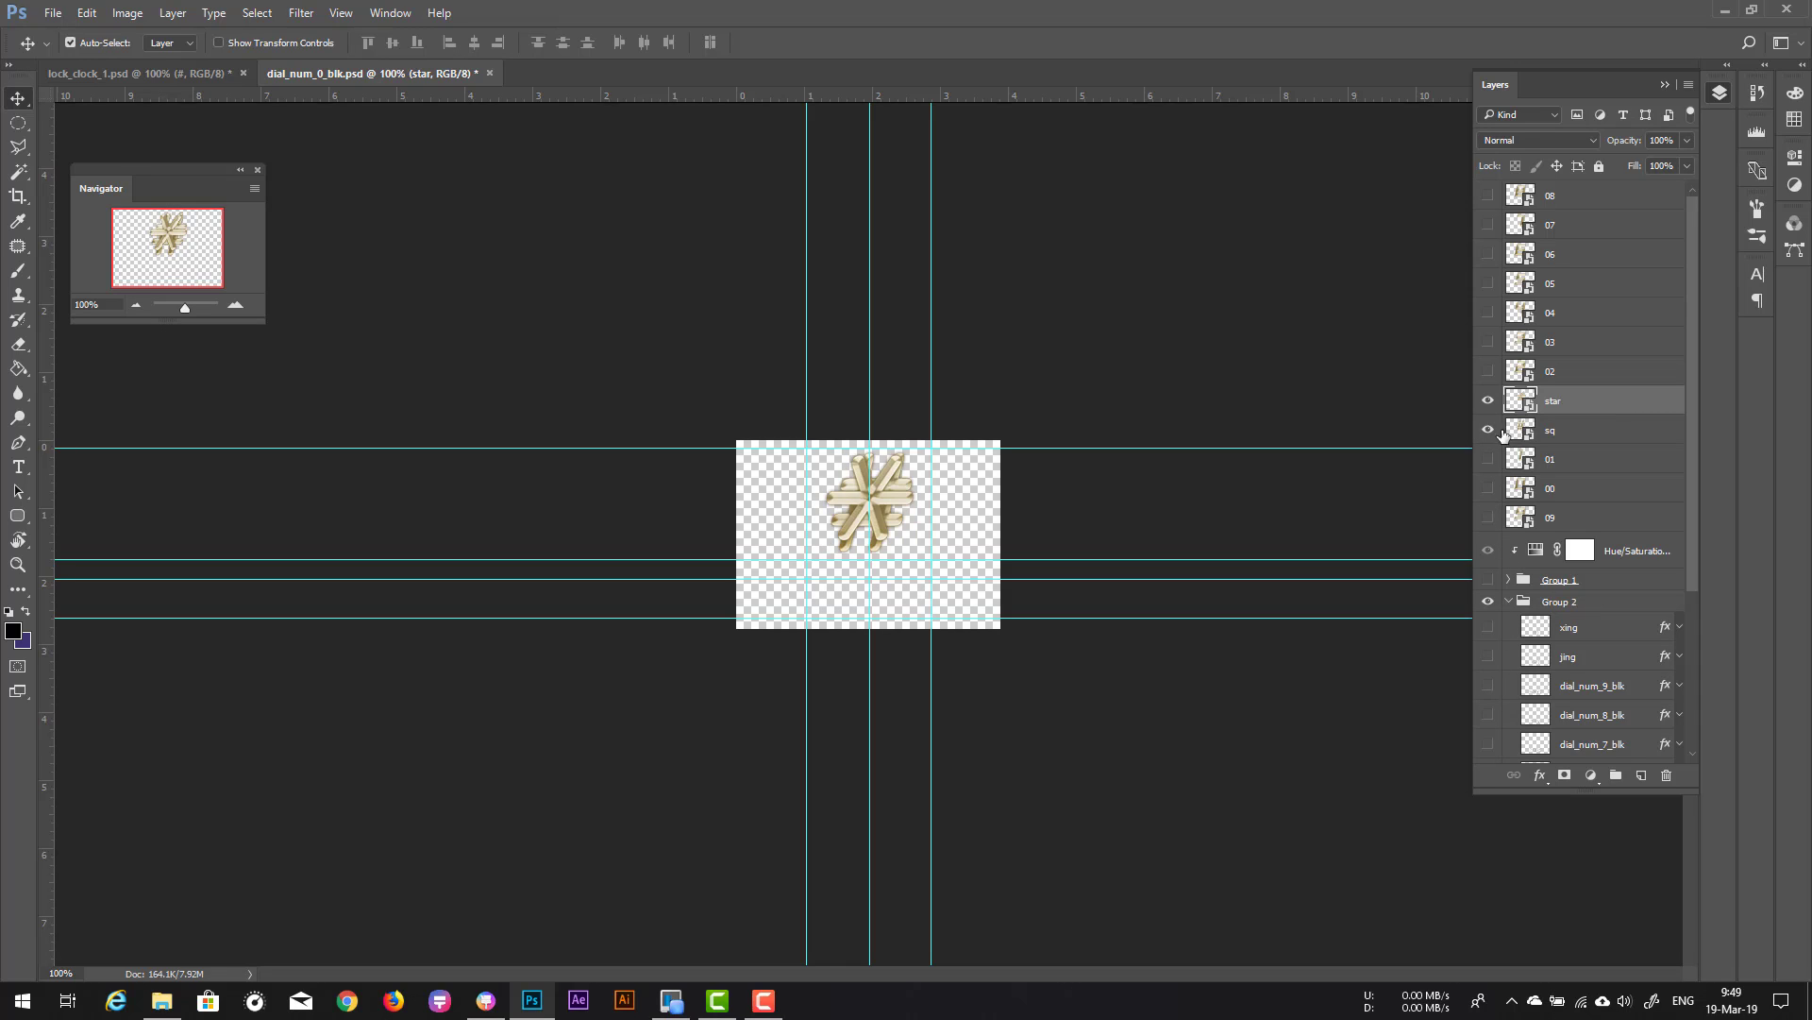
Step: Isolate the hash symbol, preview the xing and jing label layers, and check the dialer preview in hwt-Tool
{"action": "left_click", "coordinate": [1488, 401]}
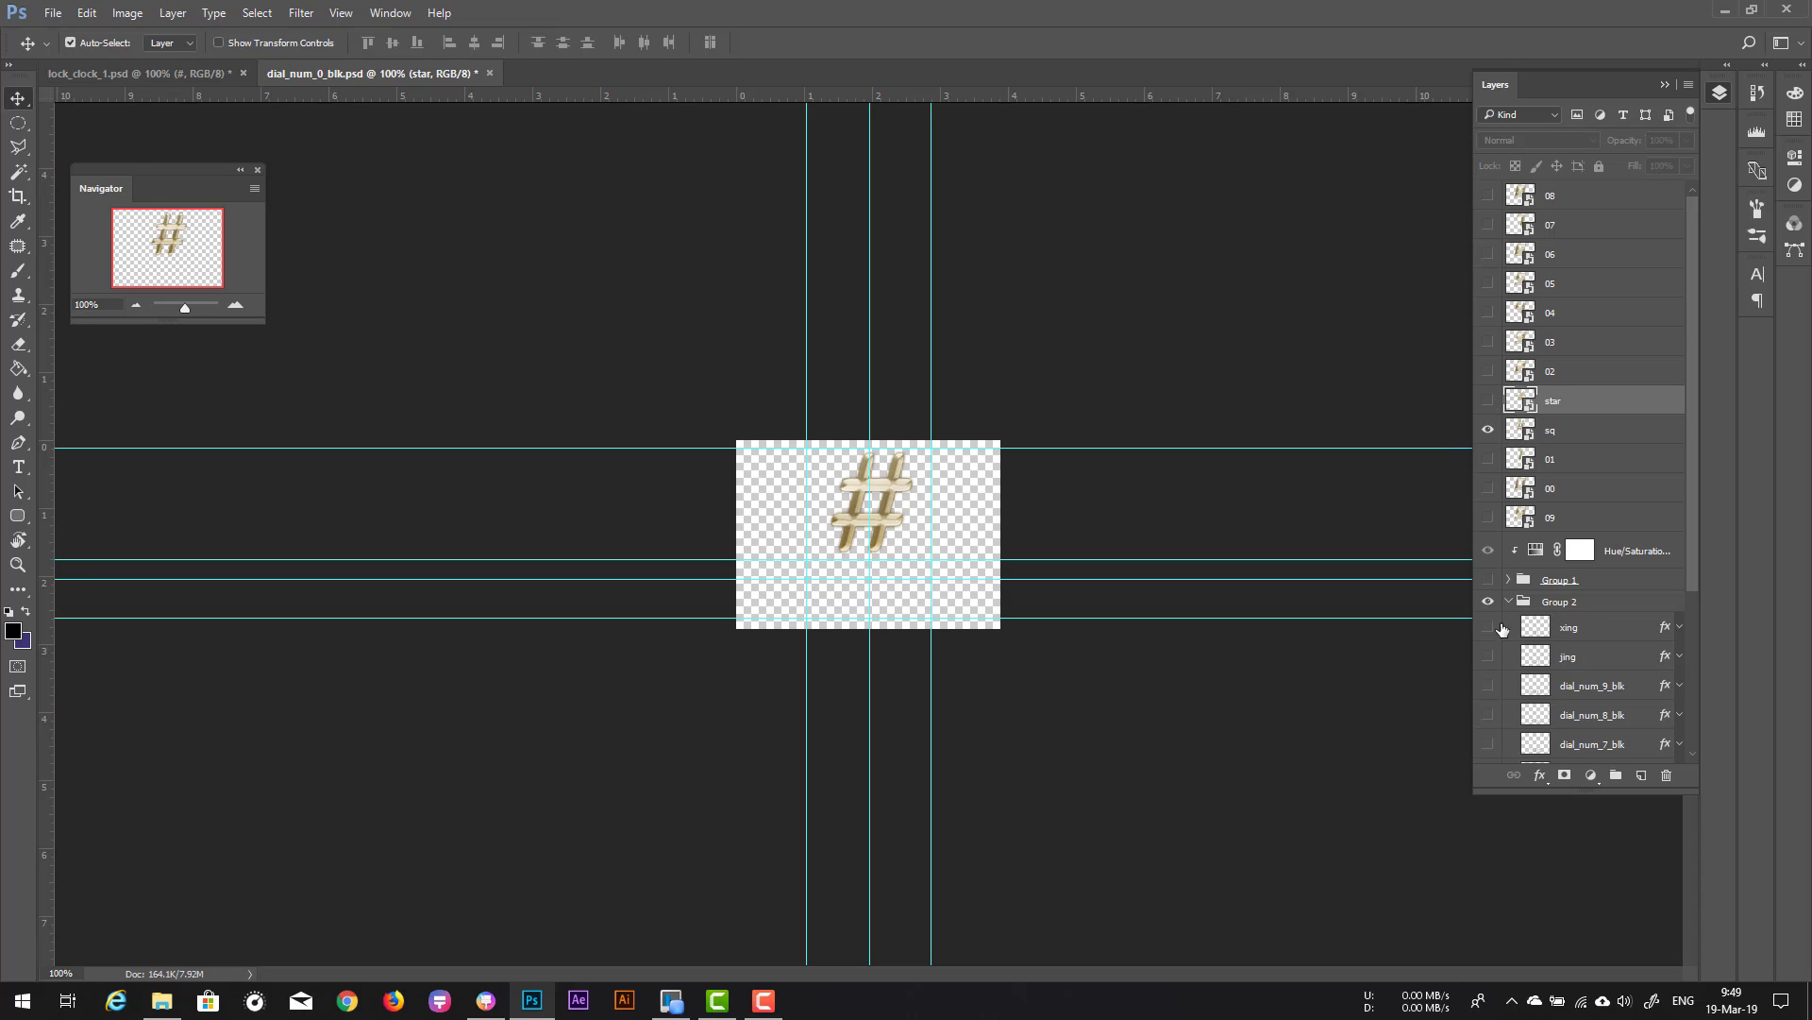
{"action": "left_click", "coordinate": [1488, 635]}
{"action": "left_click", "coordinate": [1489, 636]}
{"action": "left_click", "coordinate": [1489, 658]}
{"action": "left_click", "coordinate": [485, 1001]}
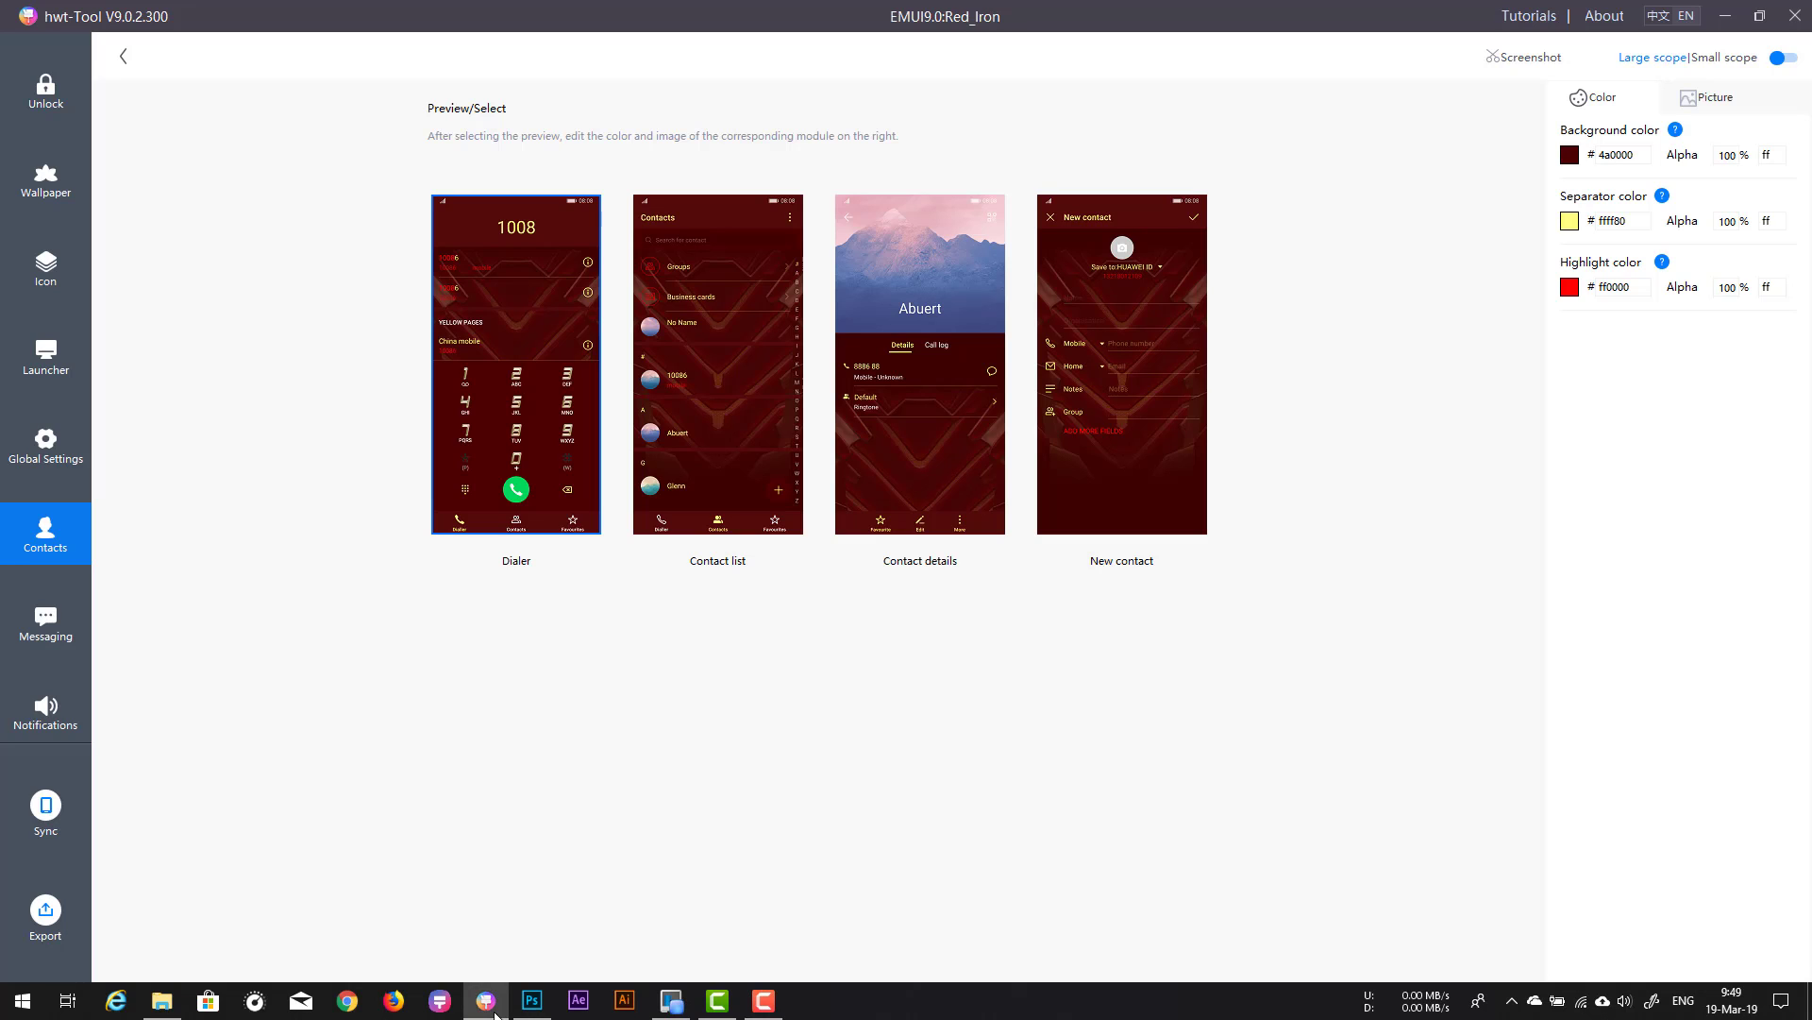
{"action": "left_click", "coordinate": [532, 1000]}
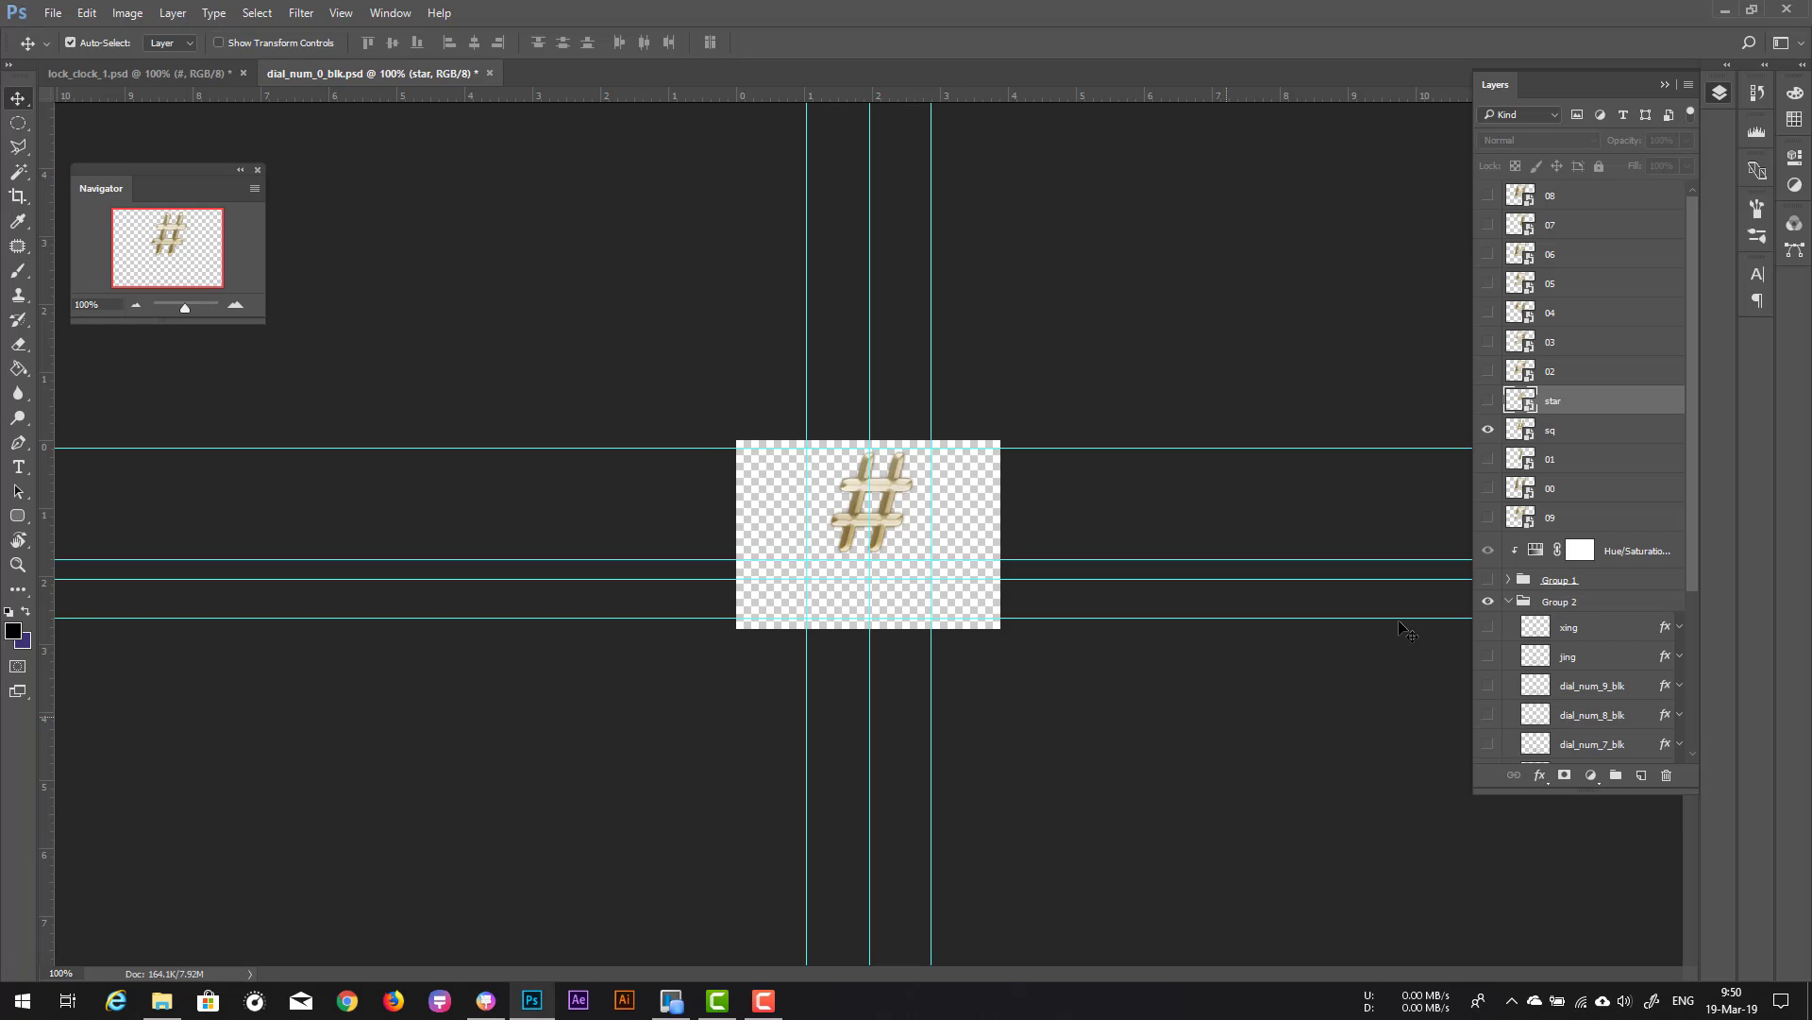
Step: Hide the sq layer and show the star symbol together with its xing label layer
{"action": "left_click", "coordinate": [1488, 430]}
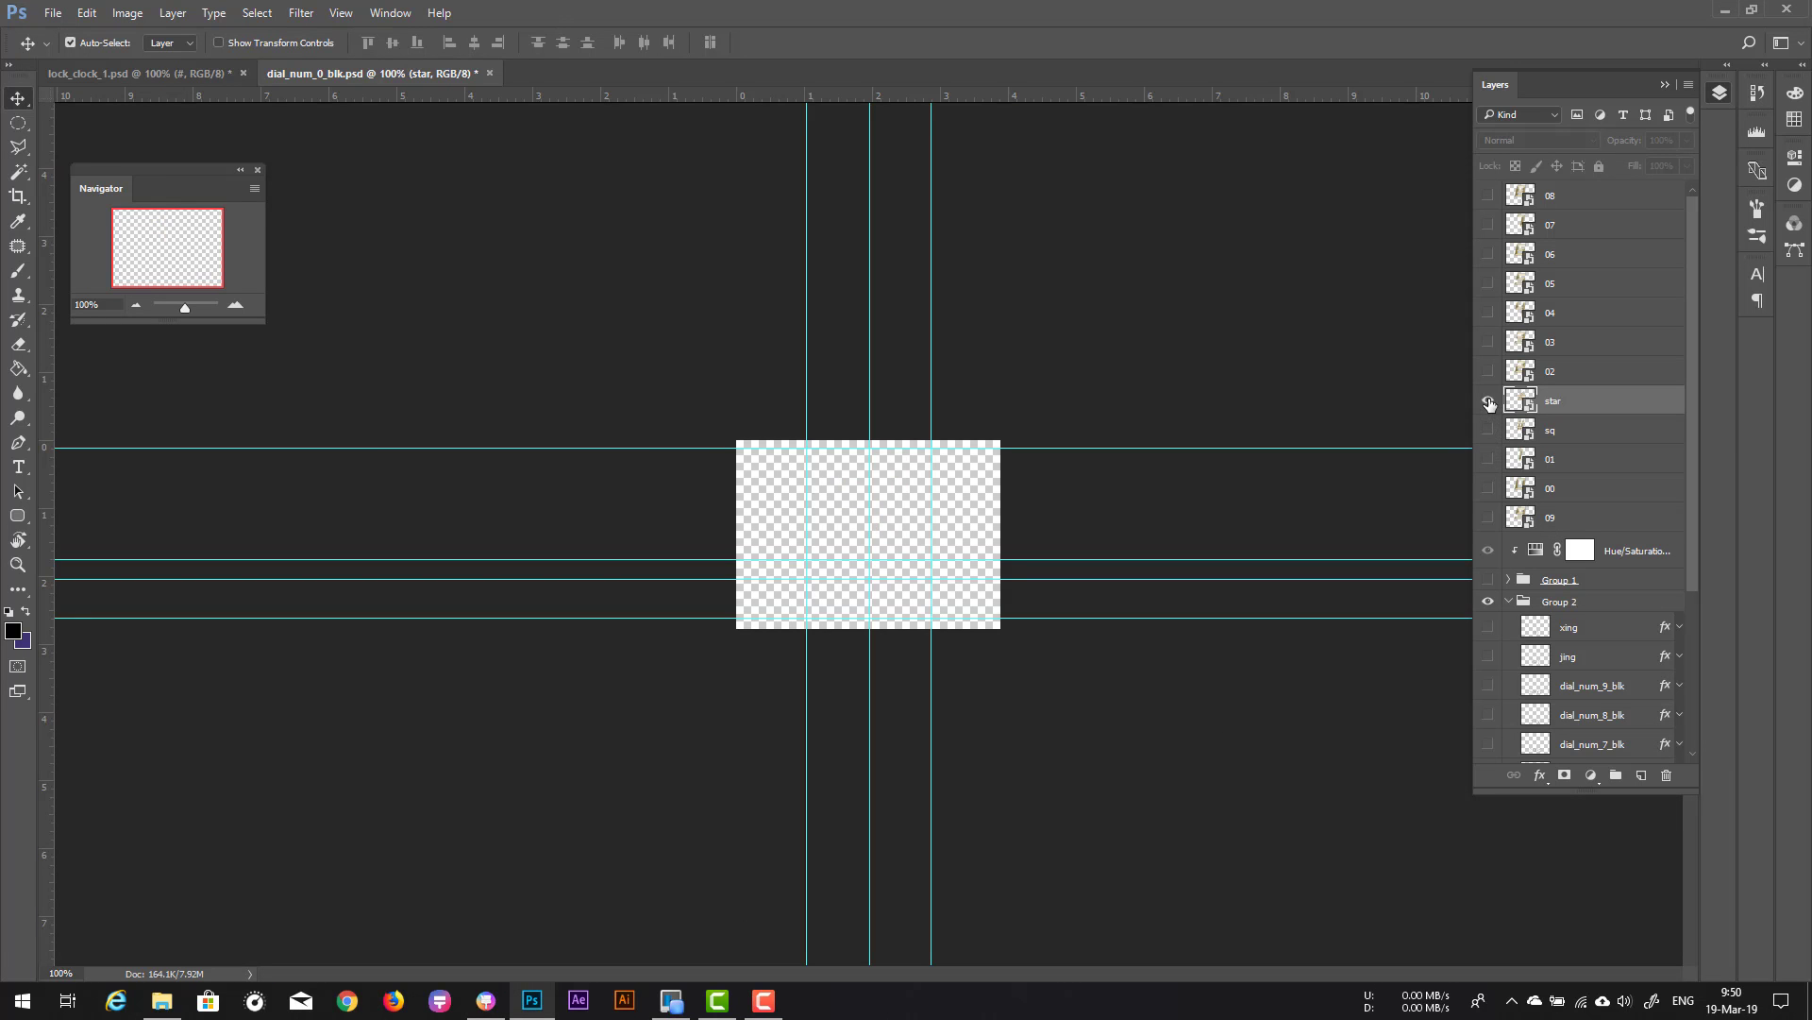
{"action": "left_click", "coordinate": [1488, 401]}
{"action": "left_click", "coordinate": [1487, 653]}
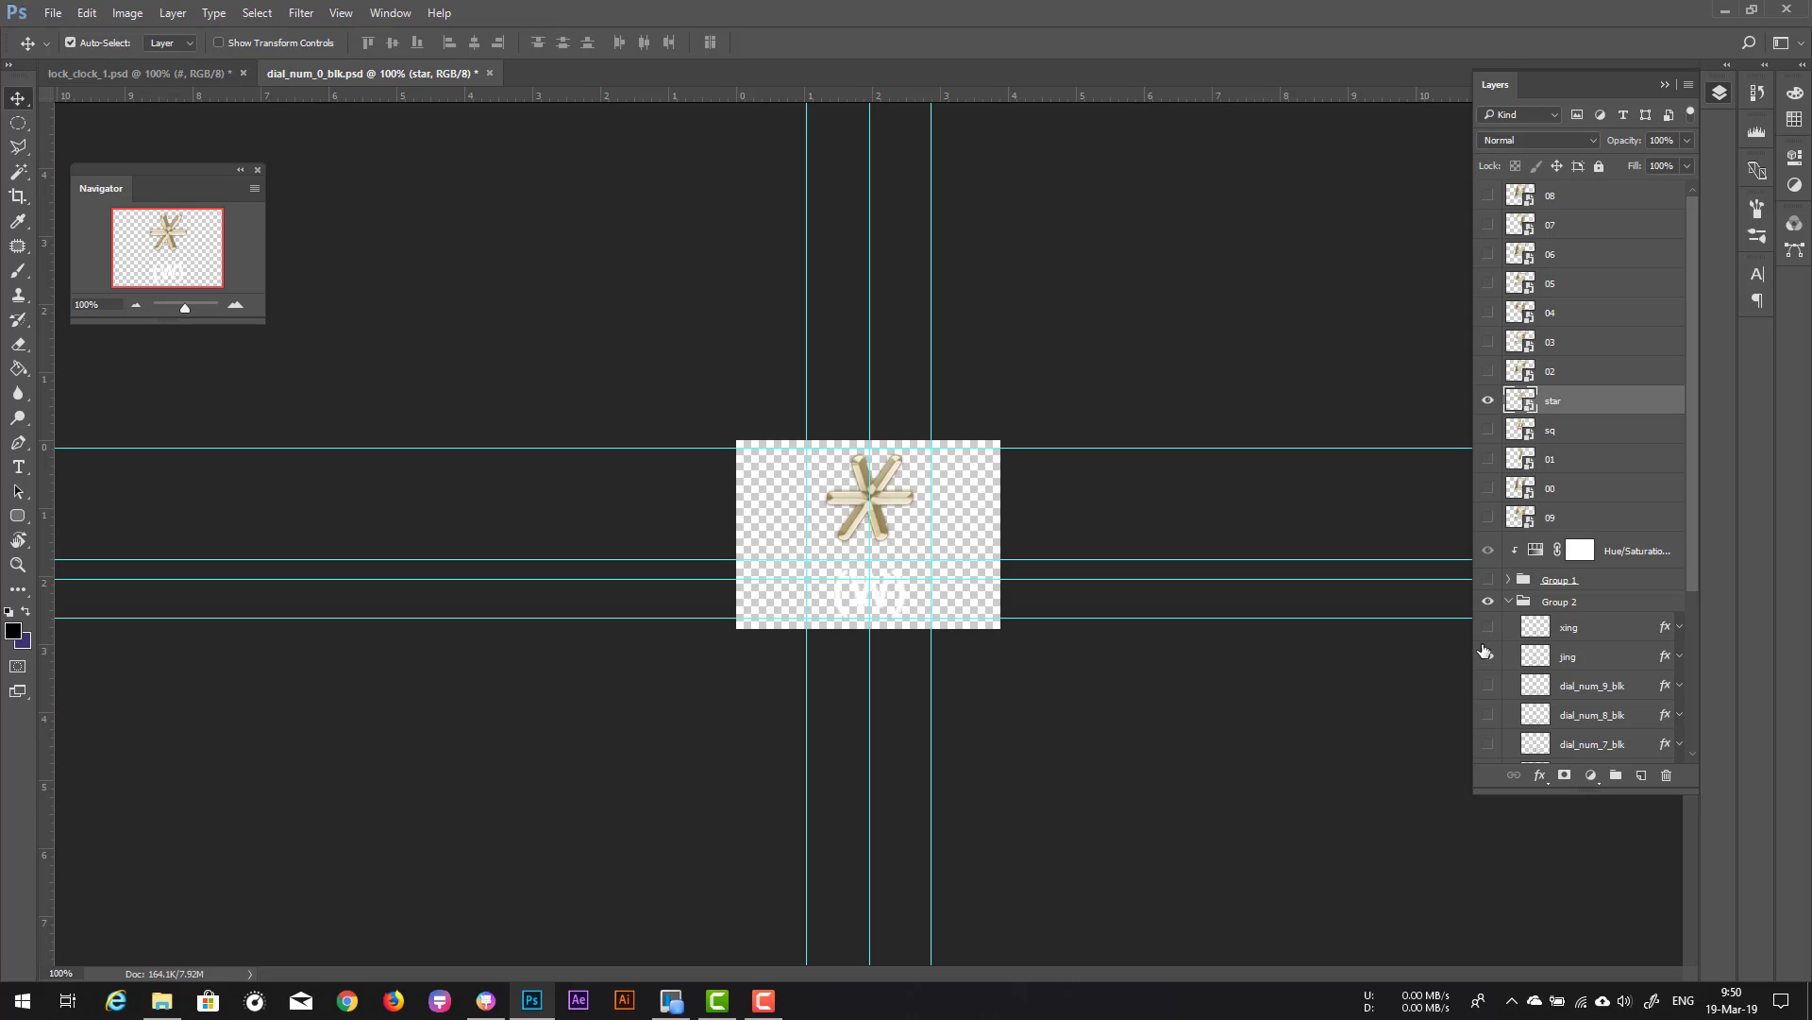
{"action": "left_click", "coordinate": [1487, 653]}
{"action": "left_click", "coordinate": [1486, 626]}
Step: Save the star key as star.png in PNG format in the Red_Iron_Theme folder
{"action": "key", "text": "ctrl"}
{"action": "key", "text": "ctrl+shift+s"}
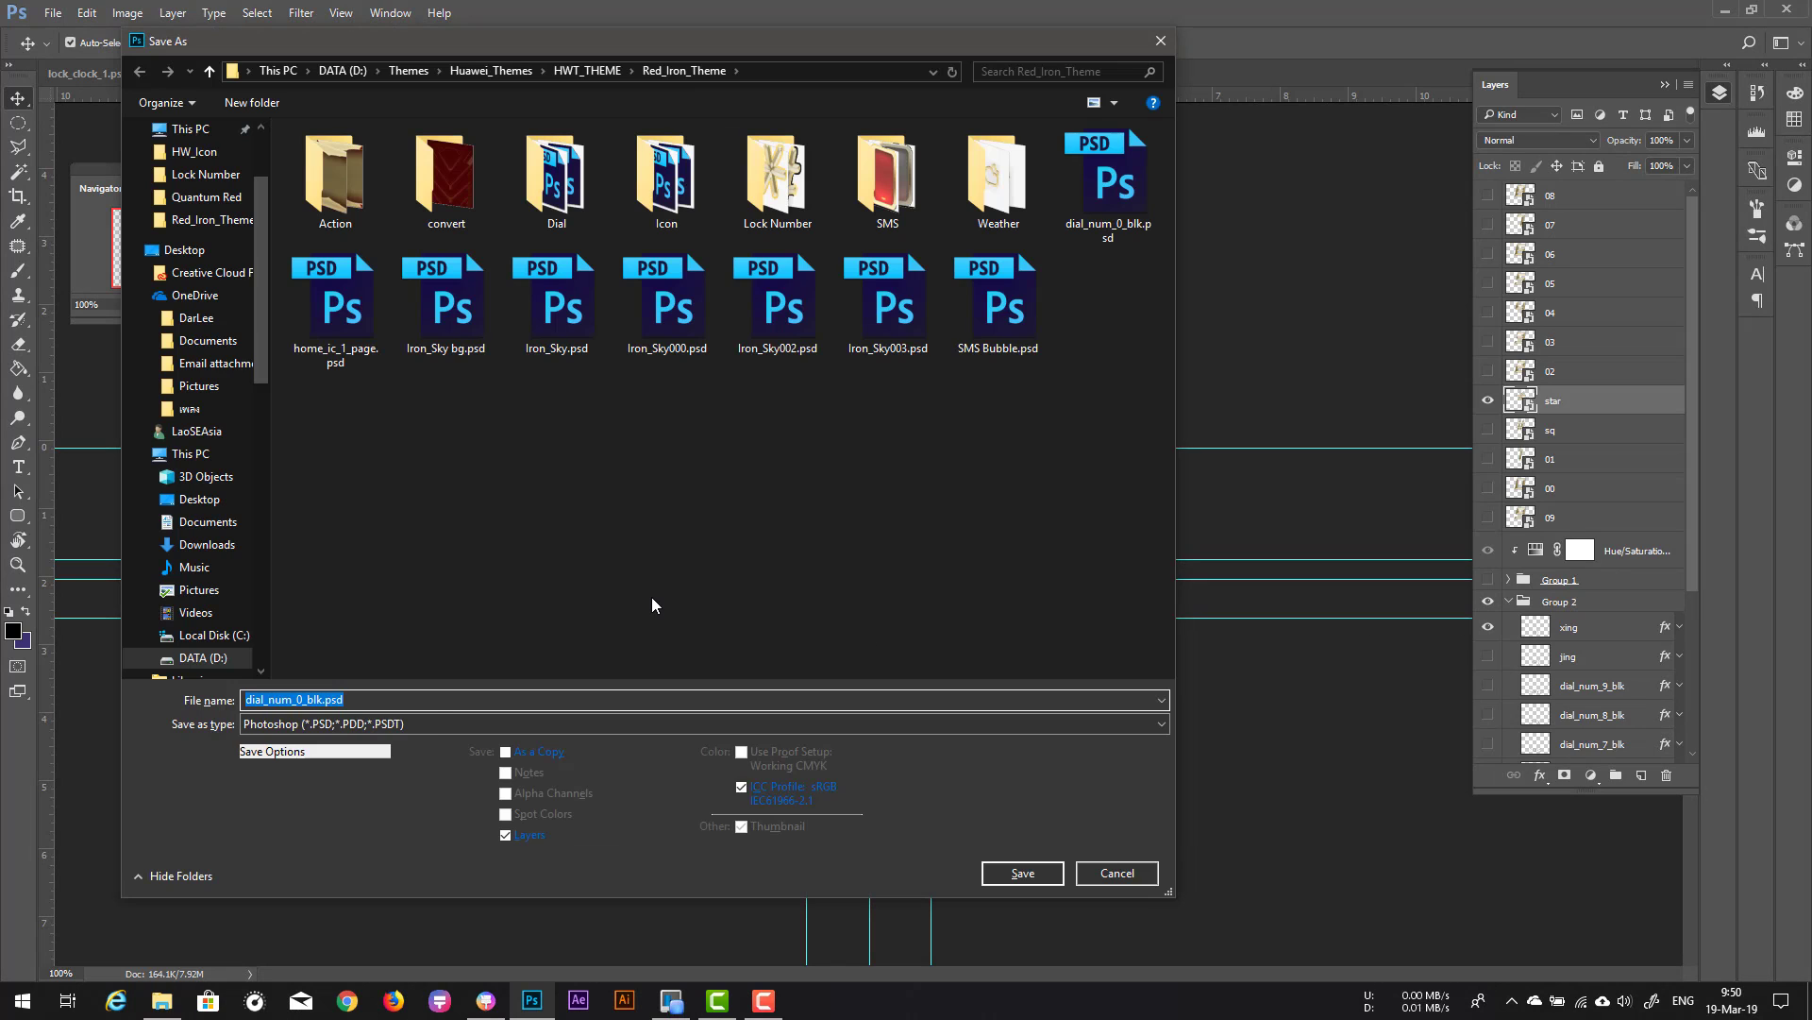
{"action": "type", "text": "star"}
{"action": "left_click", "coordinate": [449, 725]}
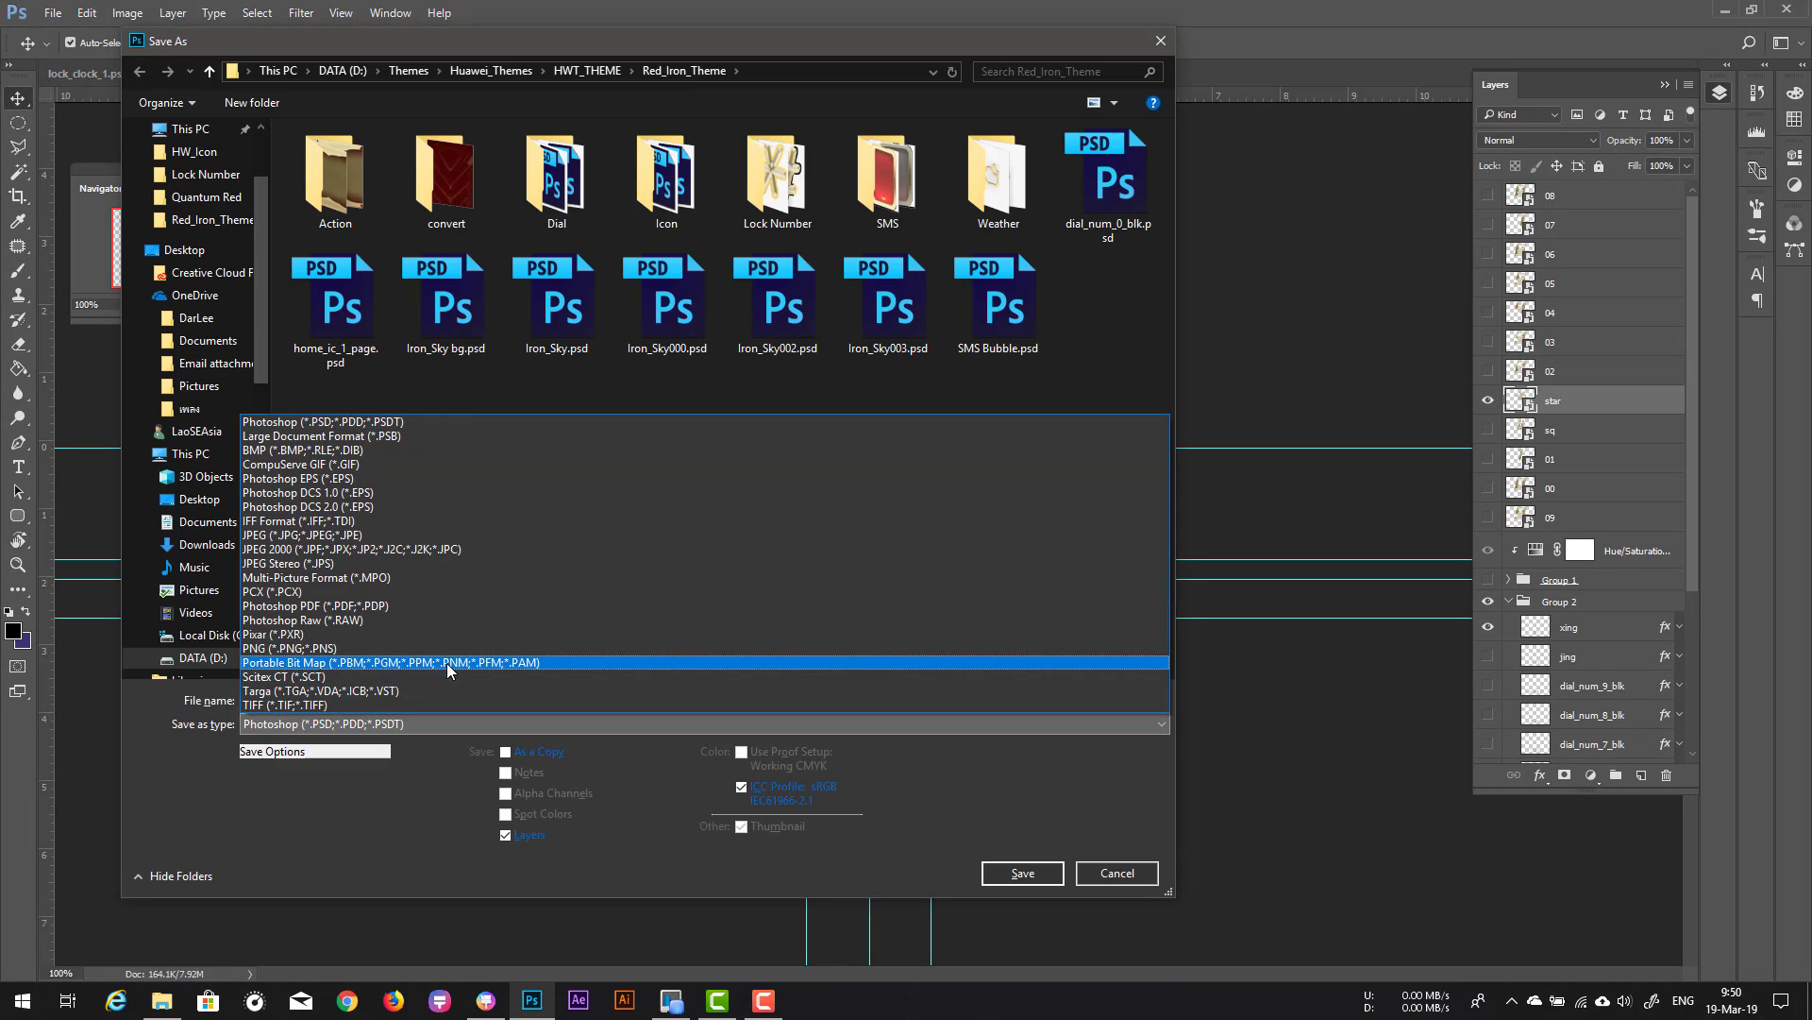
{"action": "left_click", "coordinate": [451, 649]}
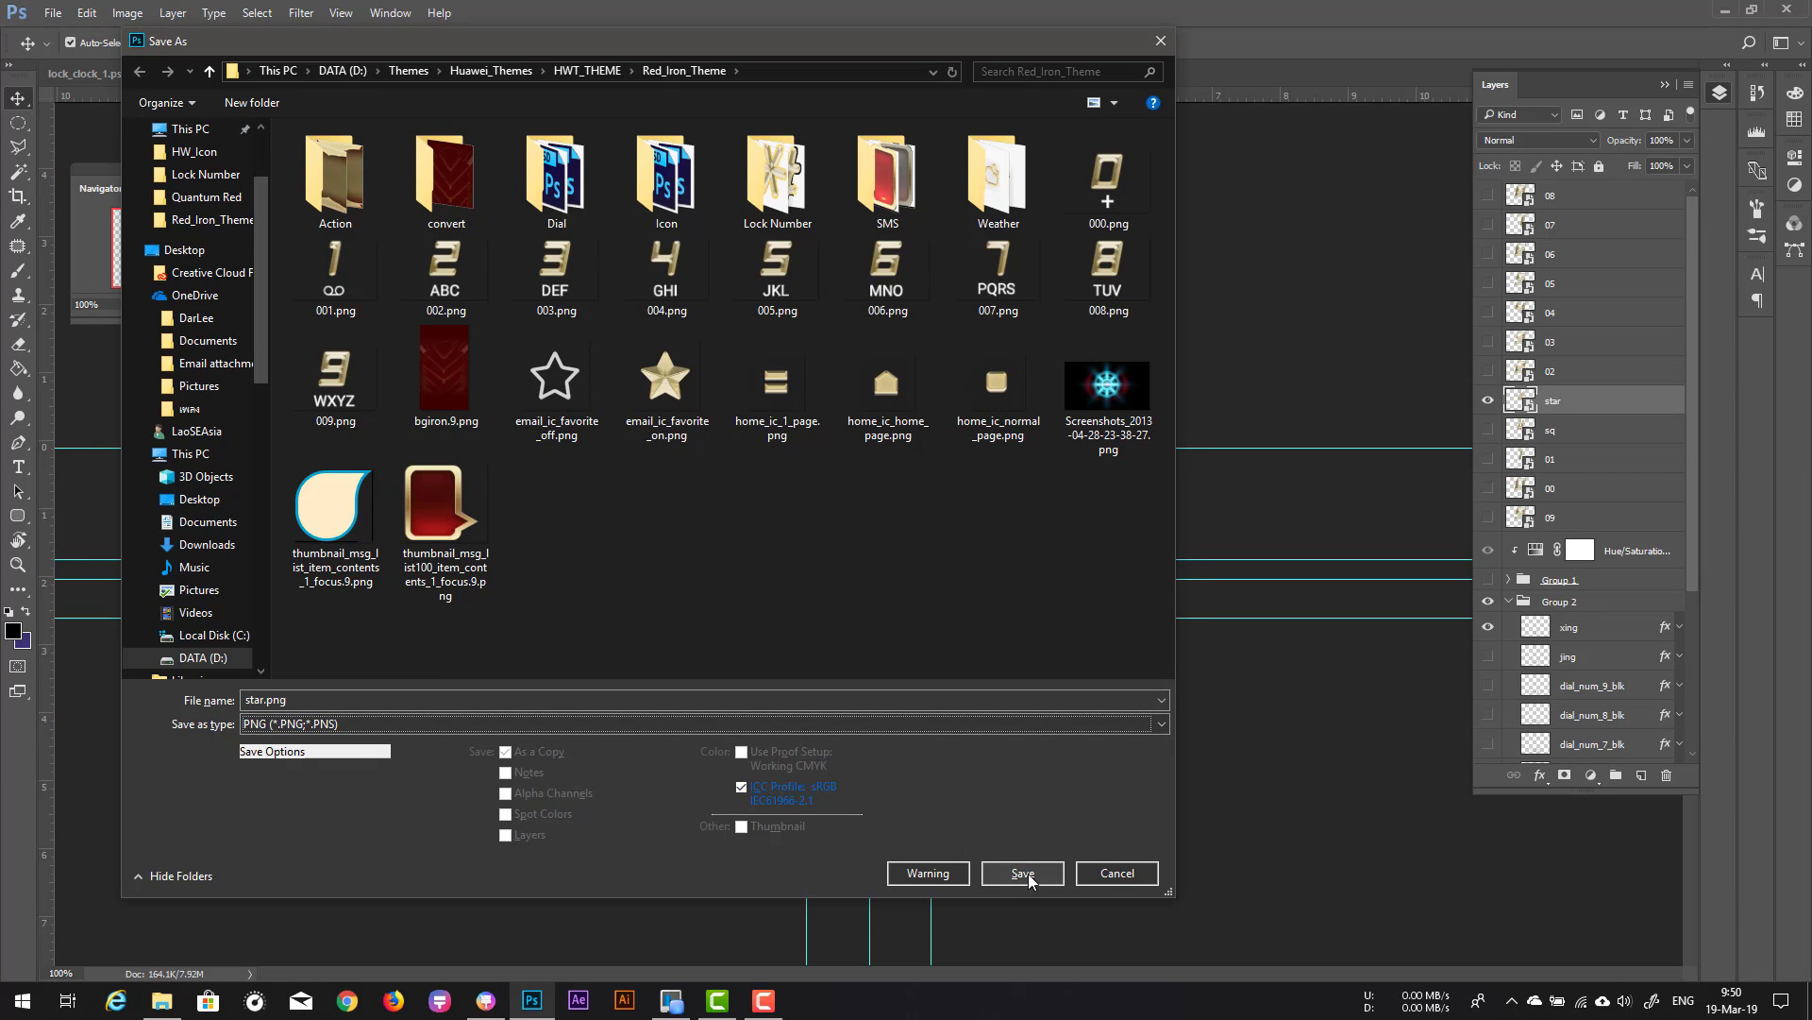
{"action": "left_click", "coordinate": [1029, 878]}
{"action": "key", "text": "Return"}
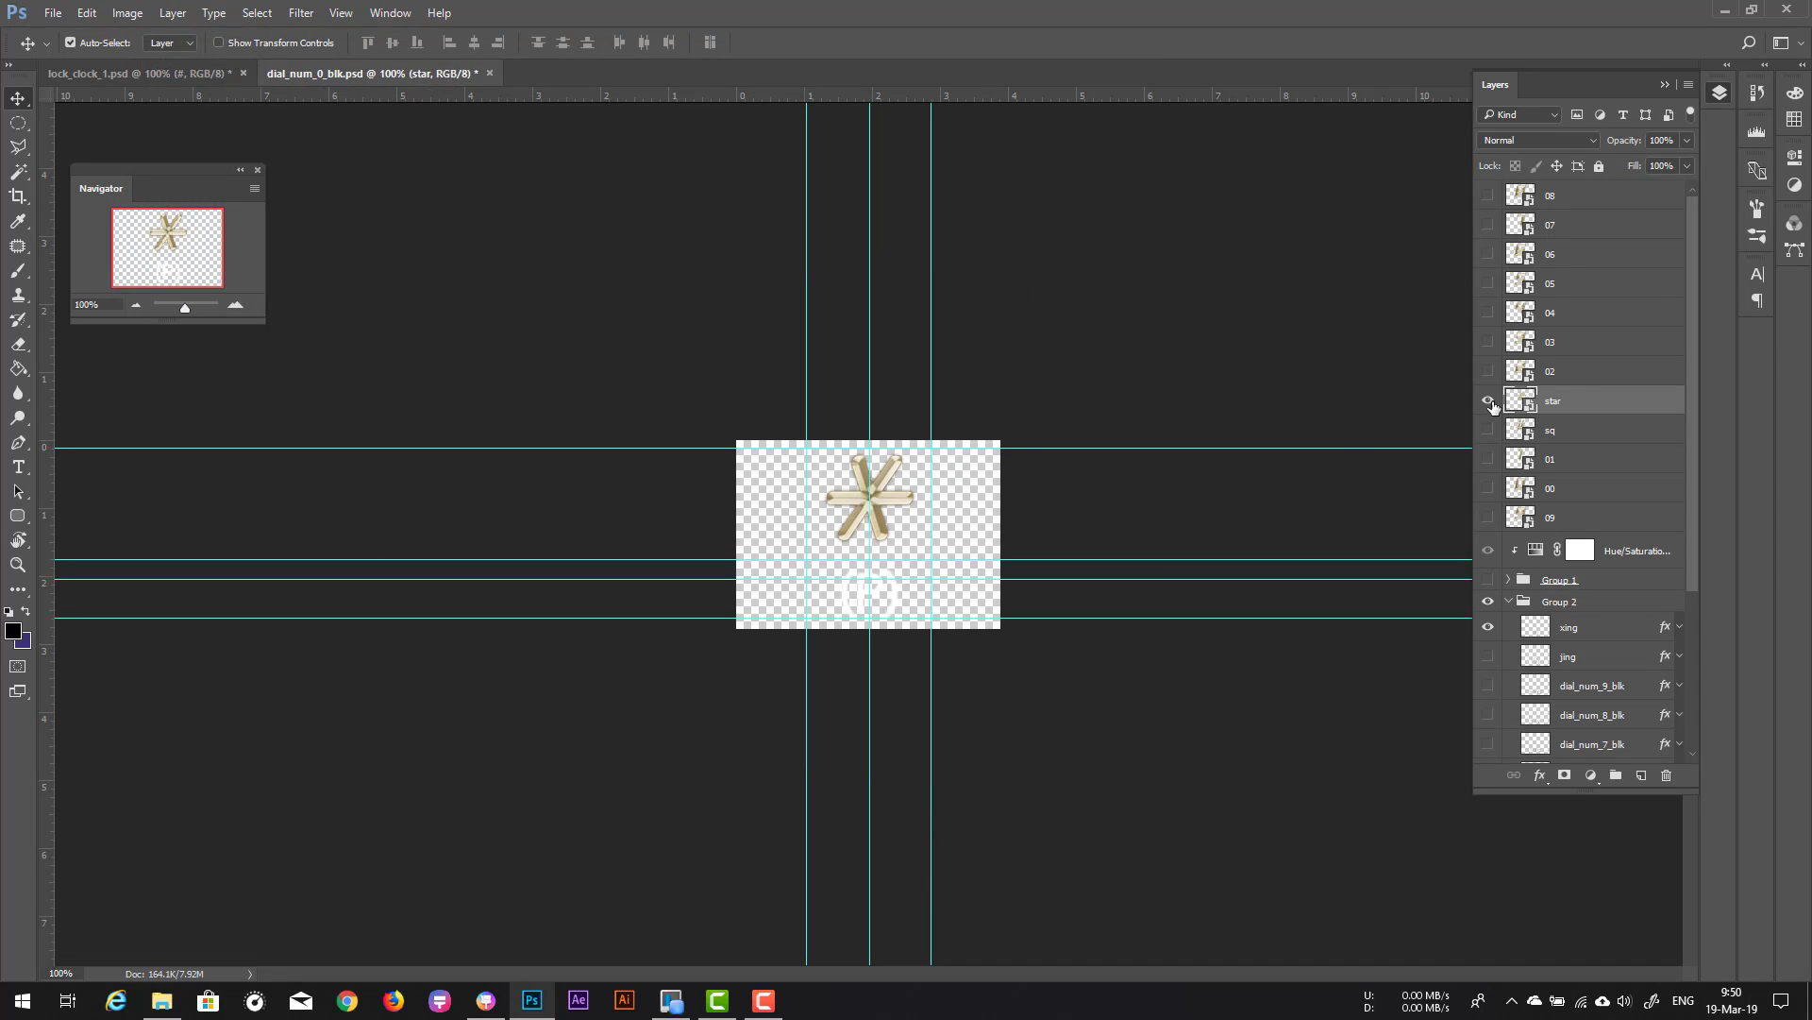
Step: Hide the star and xing layers and show the sq symbol with its jing label layer
{"action": "left_click", "coordinate": [1489, 401]}
{"action": "left_click", "coordinate": [1489, 430]}
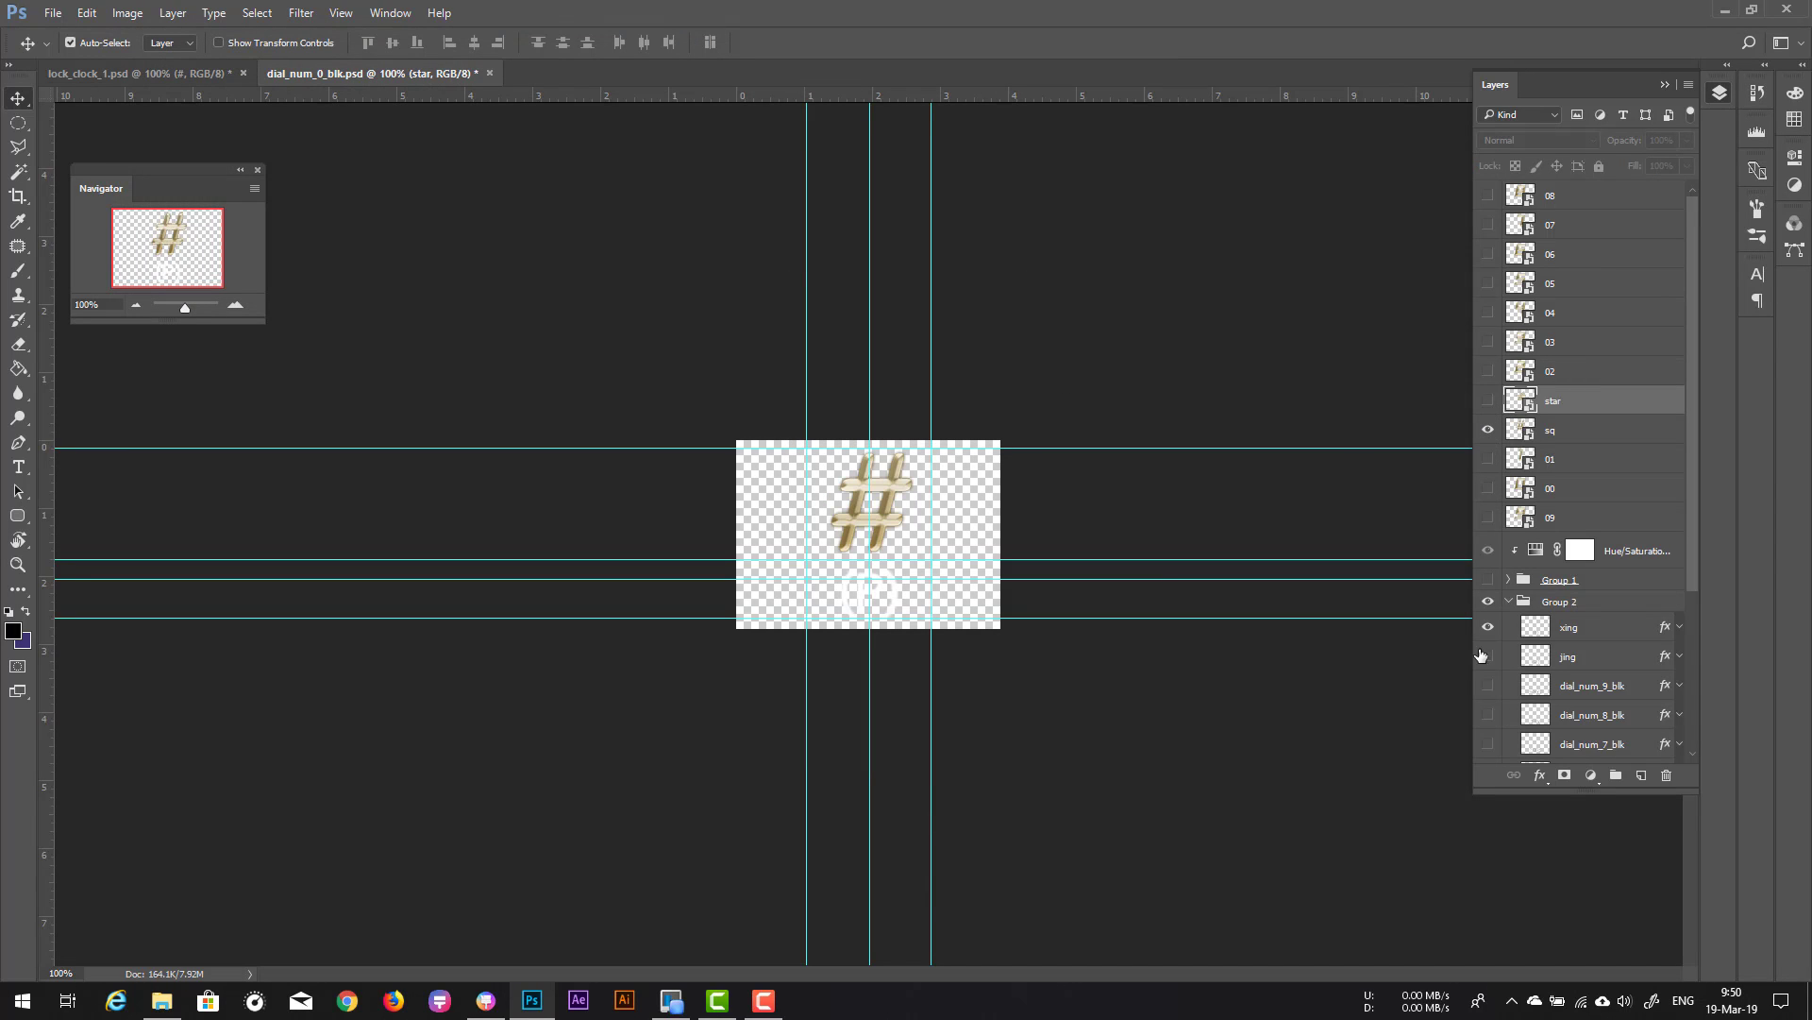
{"action": "left_click", "coordinate": [1489, 627]}
{"action": "left_click", "coordinate": [1489, 655]}
Step: Save the hash key as sq.png in PNG format in the Red_Iron_Theme folder
{"action": "key", "text": "ctrl+shift+s"}
{"action": "type", "text": "sq"}
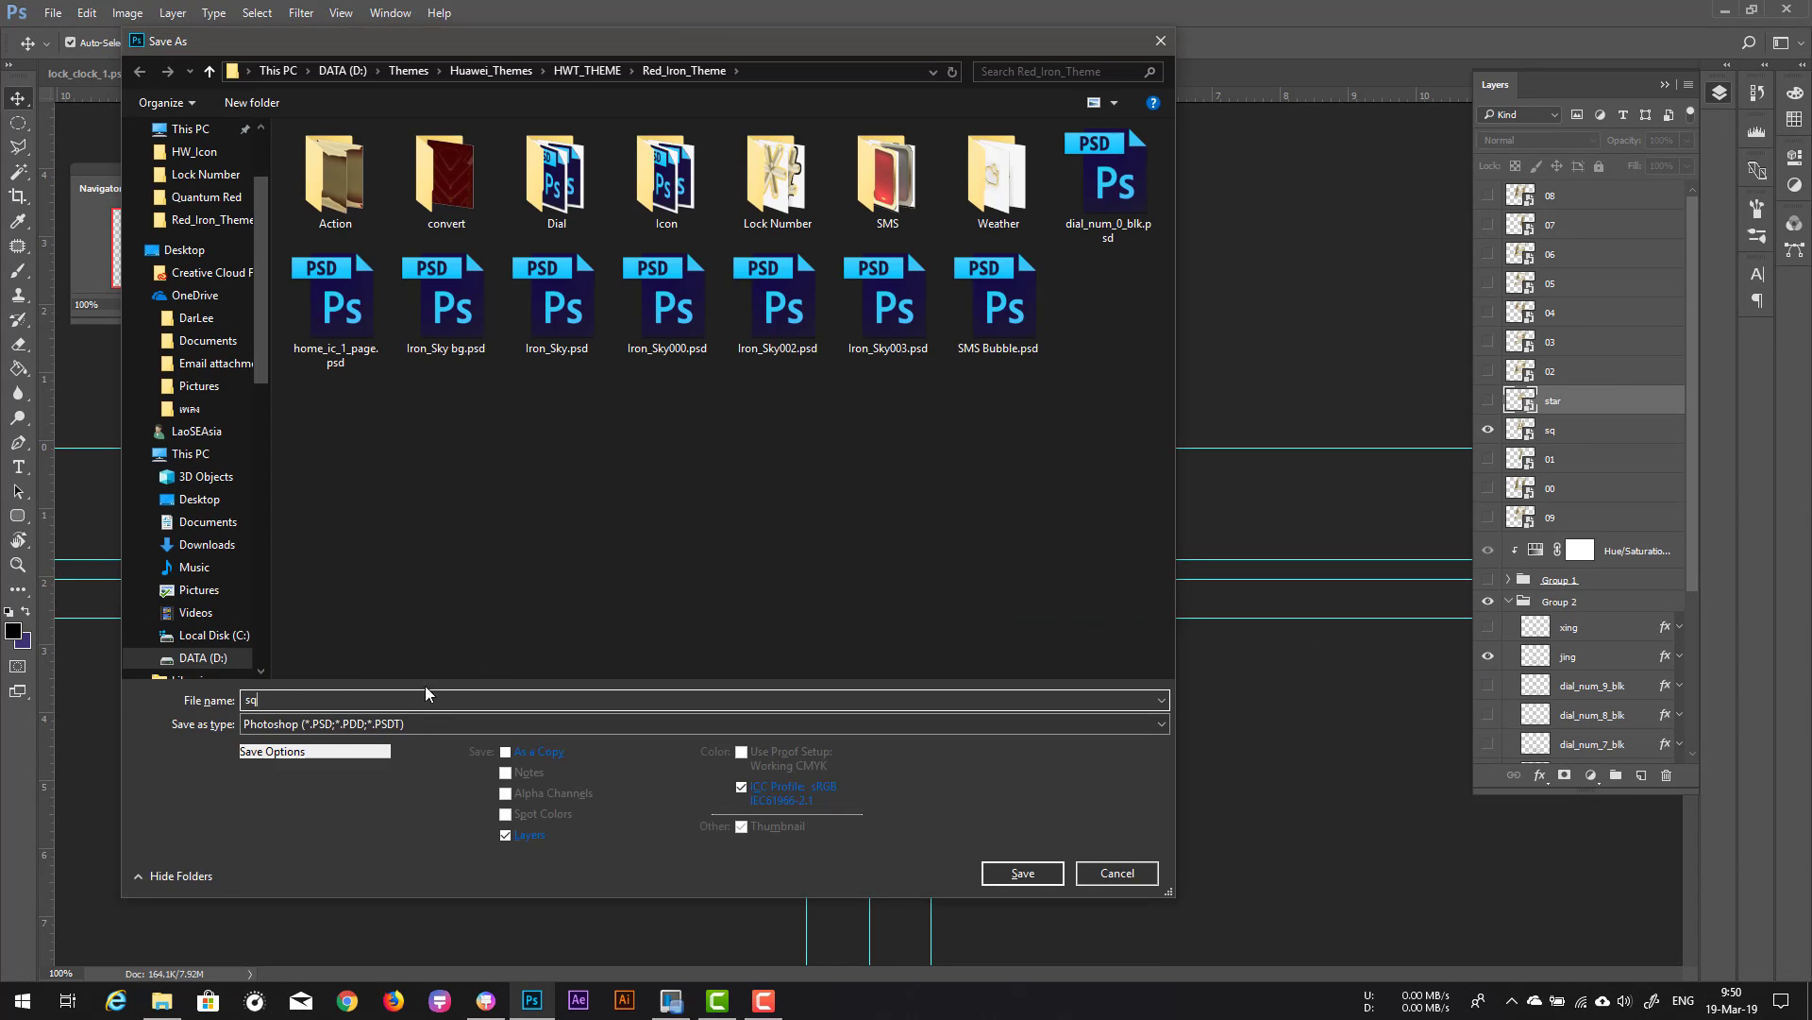
{"action": "left_click", "coordinate": [424, 723]}
{"action": "left_click", "coordinate": [422, 660]}
{"action": "left_click", "coordinate": [1052, 870]}
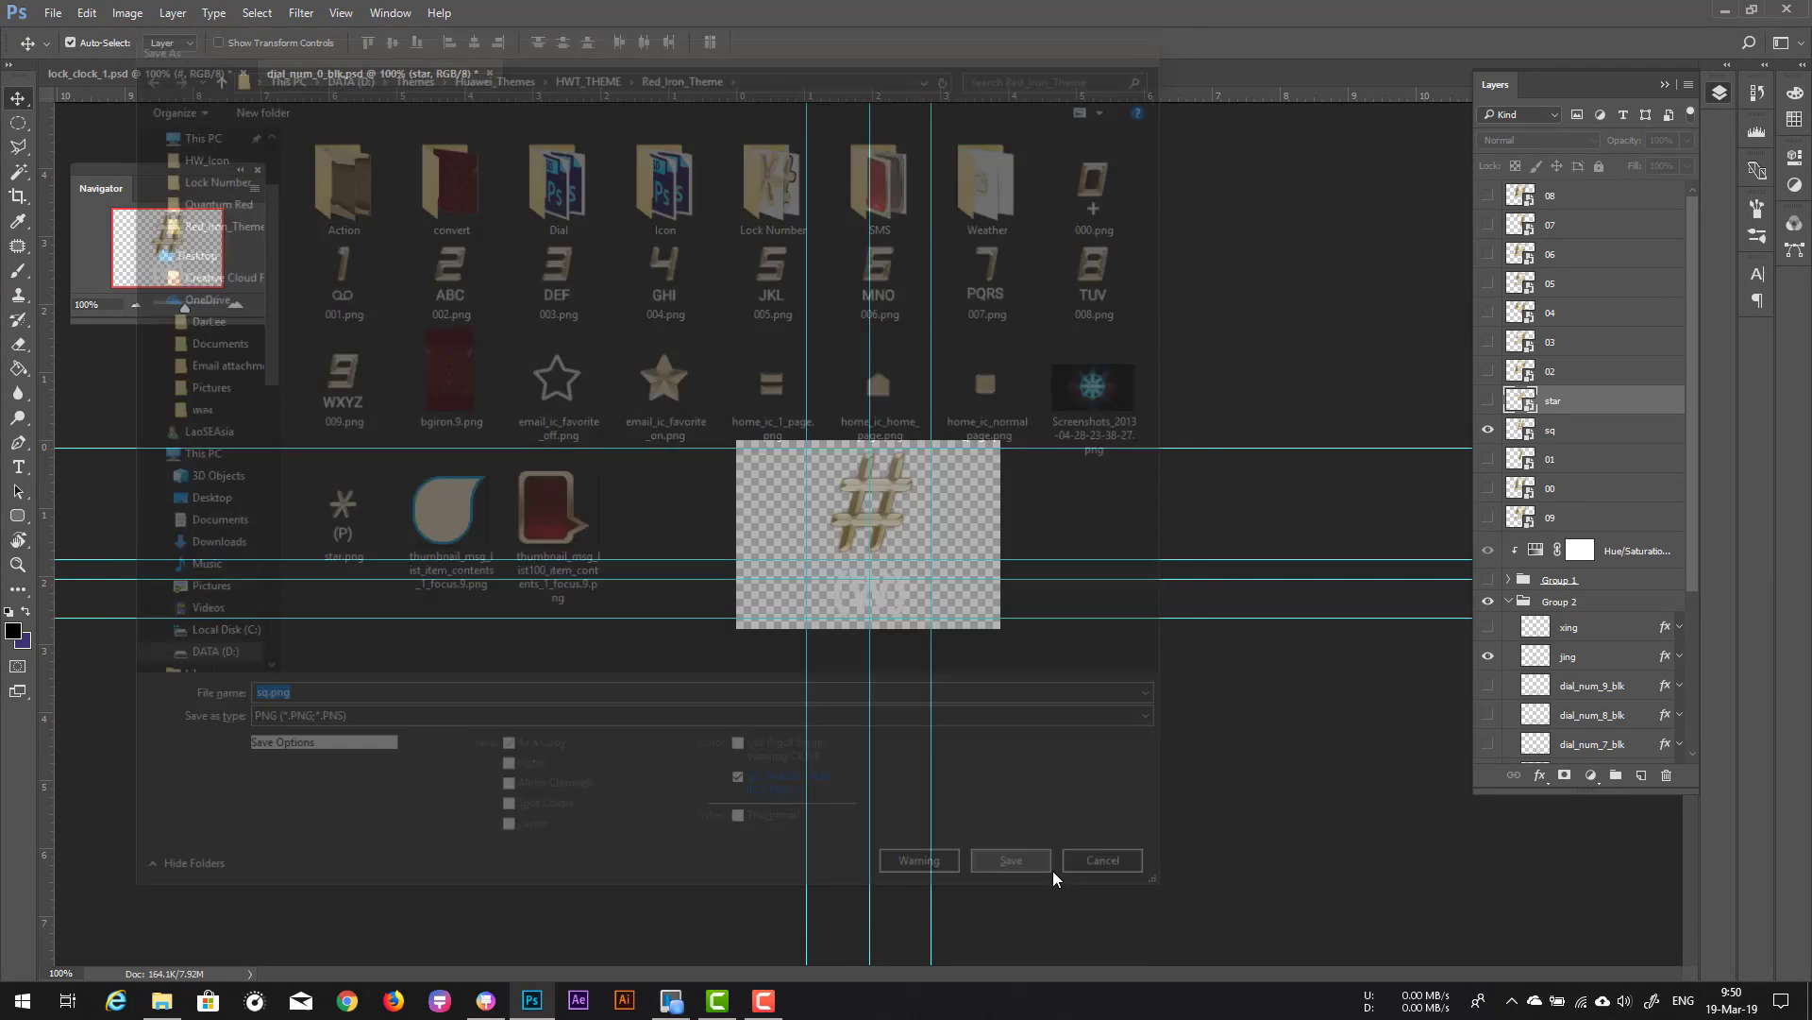
{"action": "left_click", "coordinate": [956, 312]}
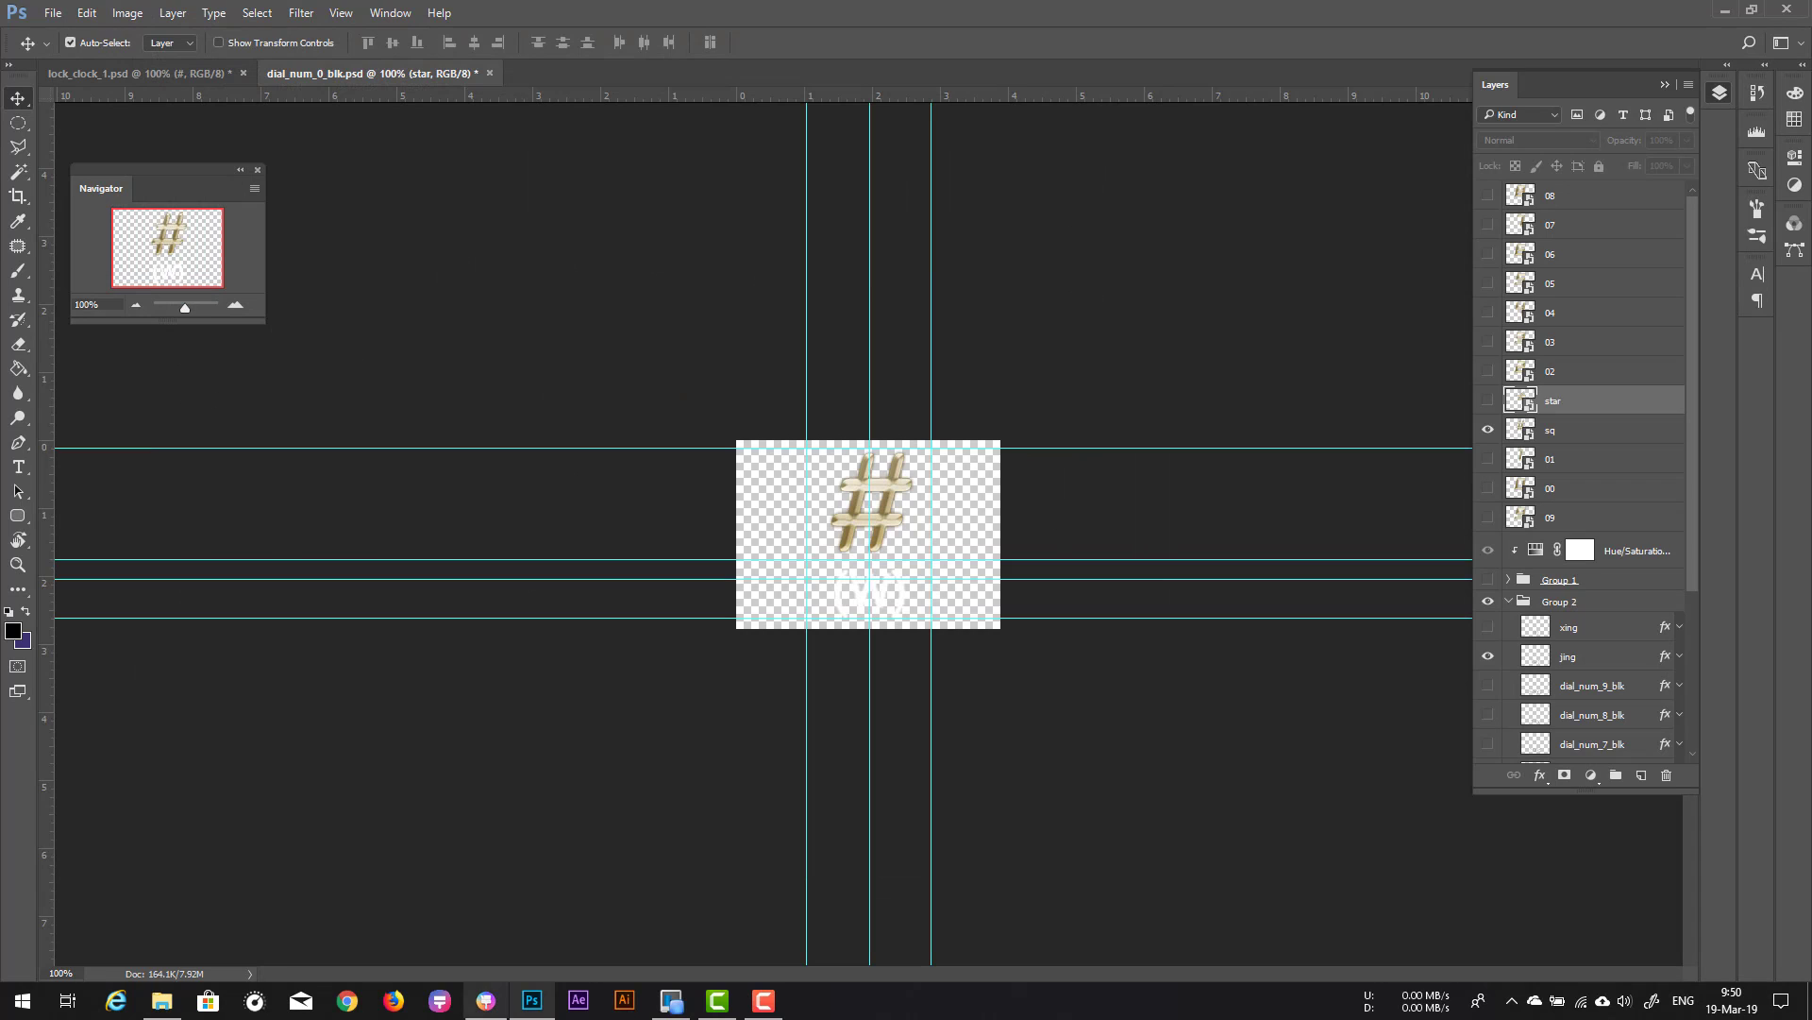
Step: Switch to hwt-Tool and review the Export Theme Package details, from the theme names and EMUI version to the preview images
{"action": "left_click", "coordinate": [481, 1007]}
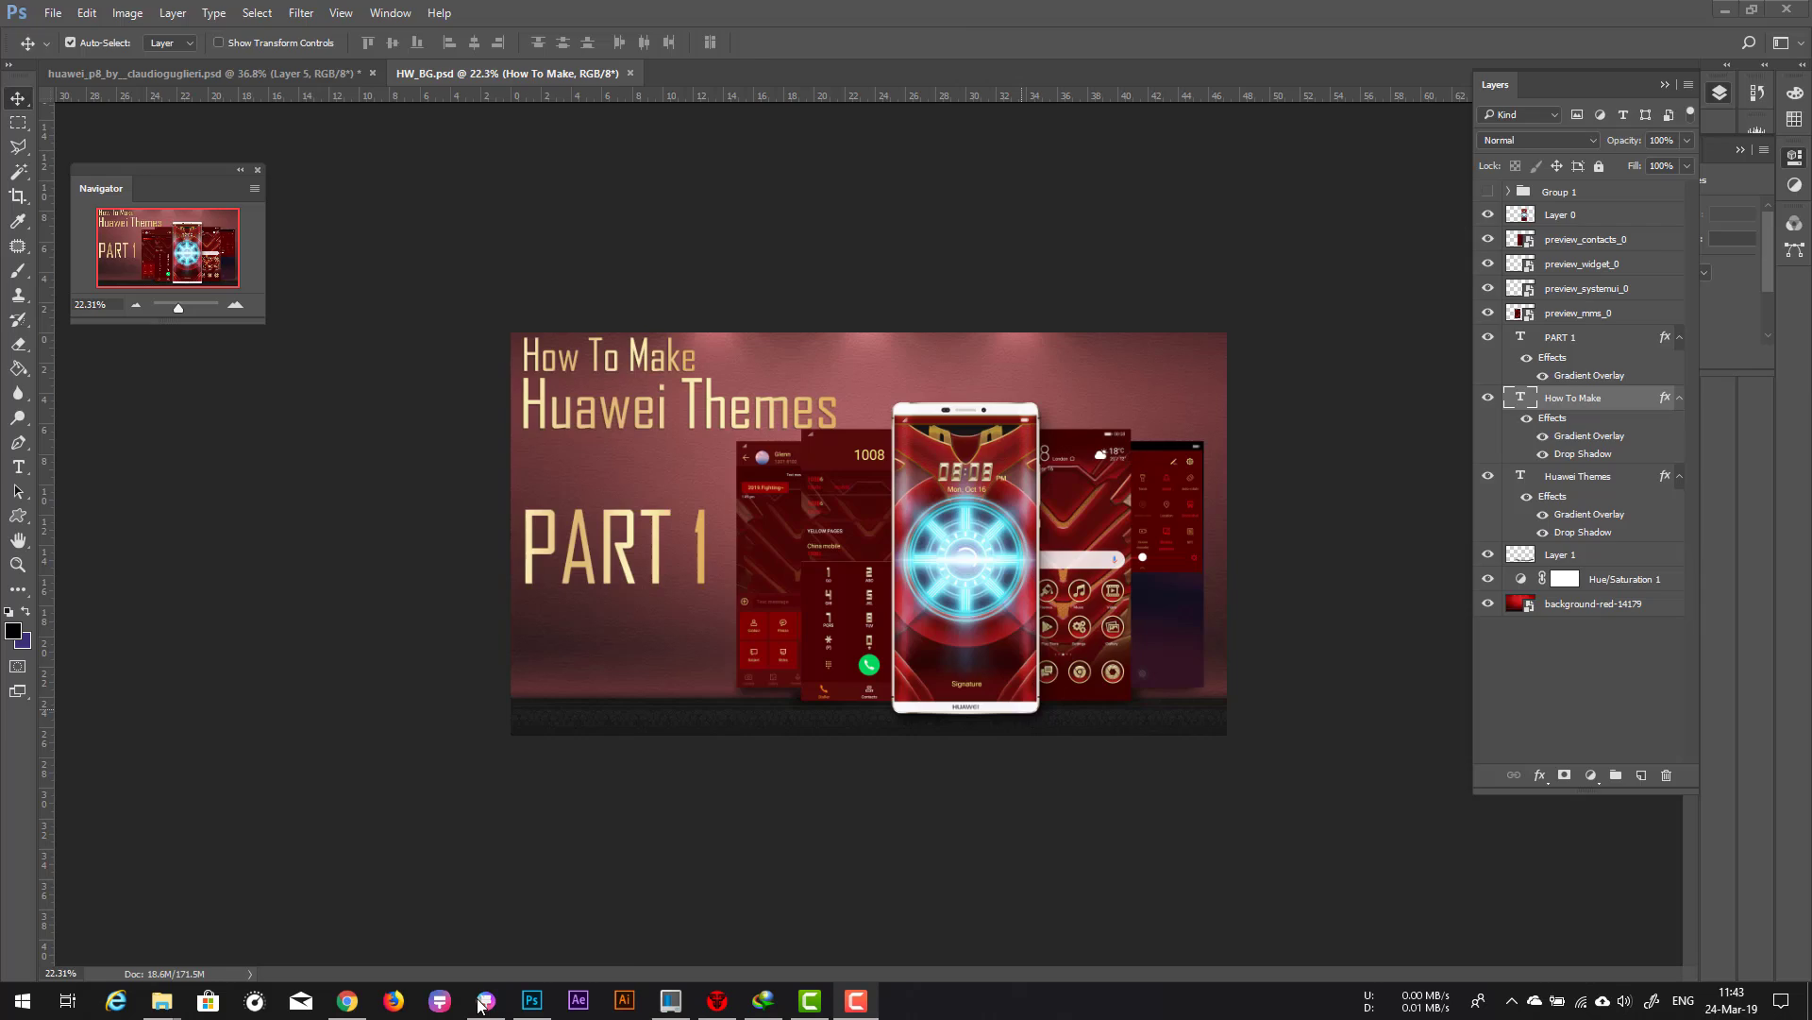
{"action": "left_click", "coordinate": [484, 1001]}
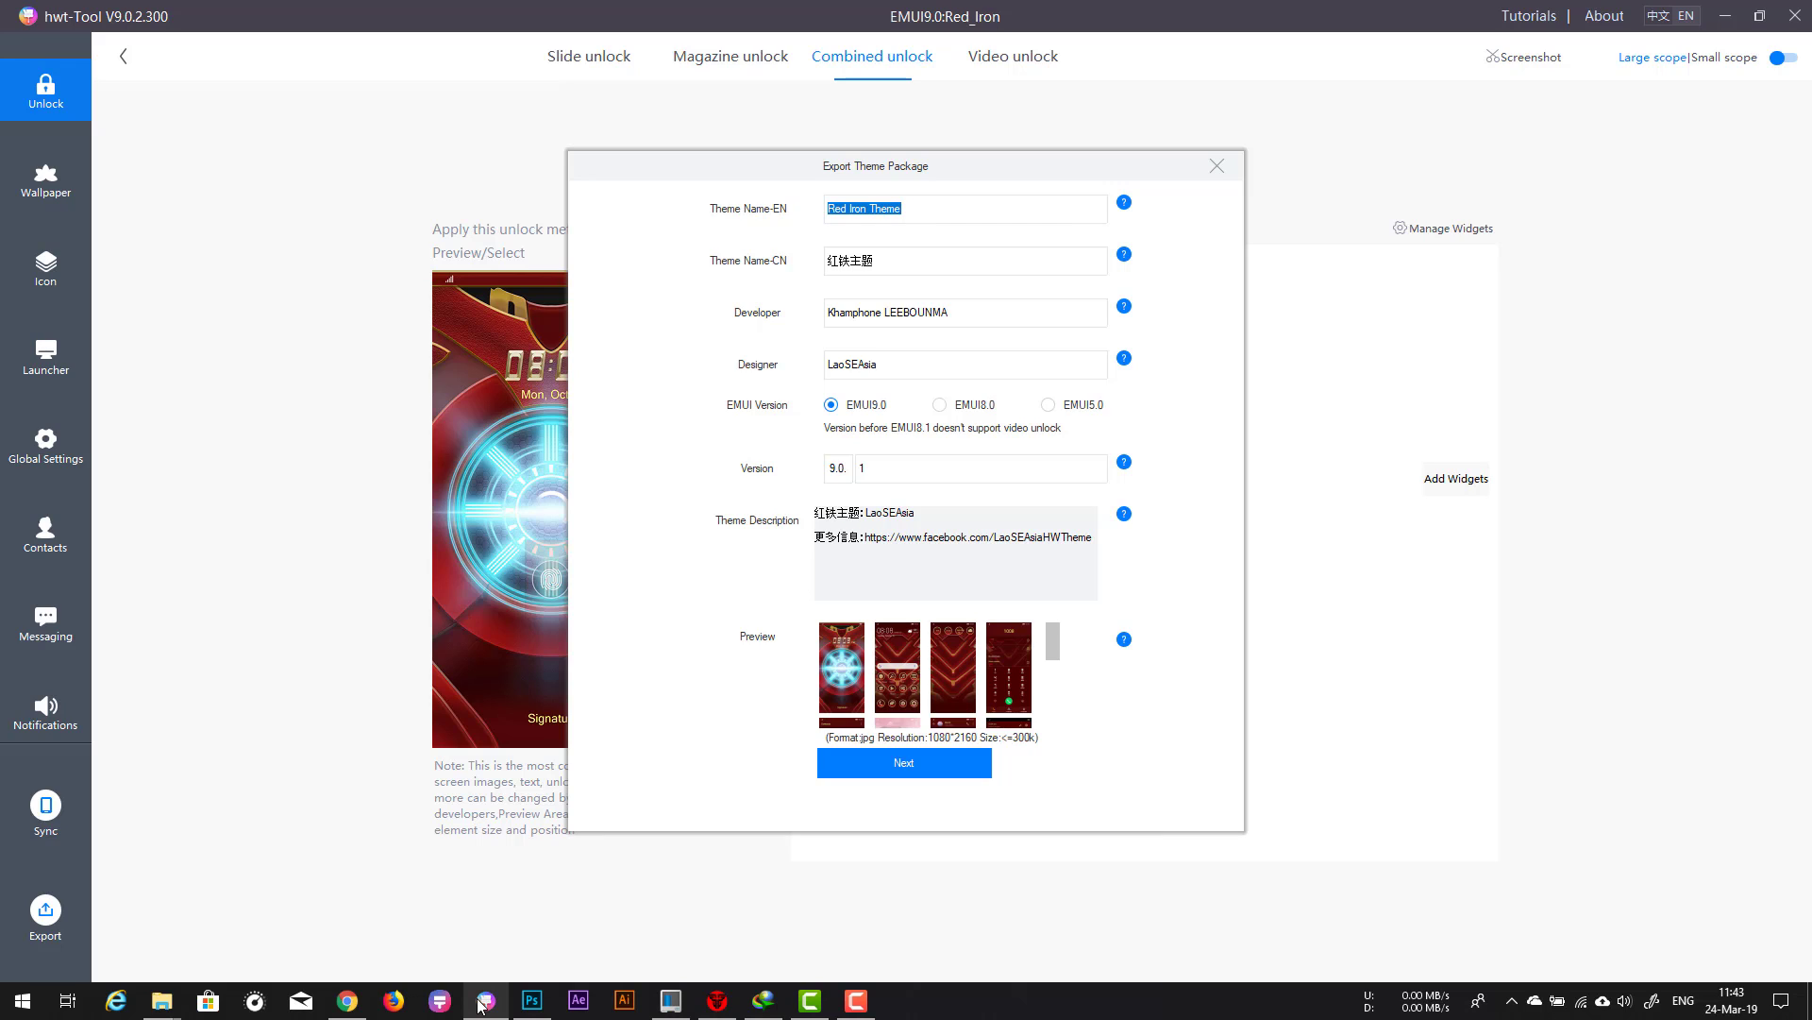
{"action": "key", "text": "Tab"}
{"action": "key", "text": "Tab"}
{"action": "key", "text": "Tab"}
{"action": "key", "text": "Tab"}
{"action": "key", "text": "Tab"}
{"action": "key", "text": "Tab"}
{"action": "key", "text": "Tab"}
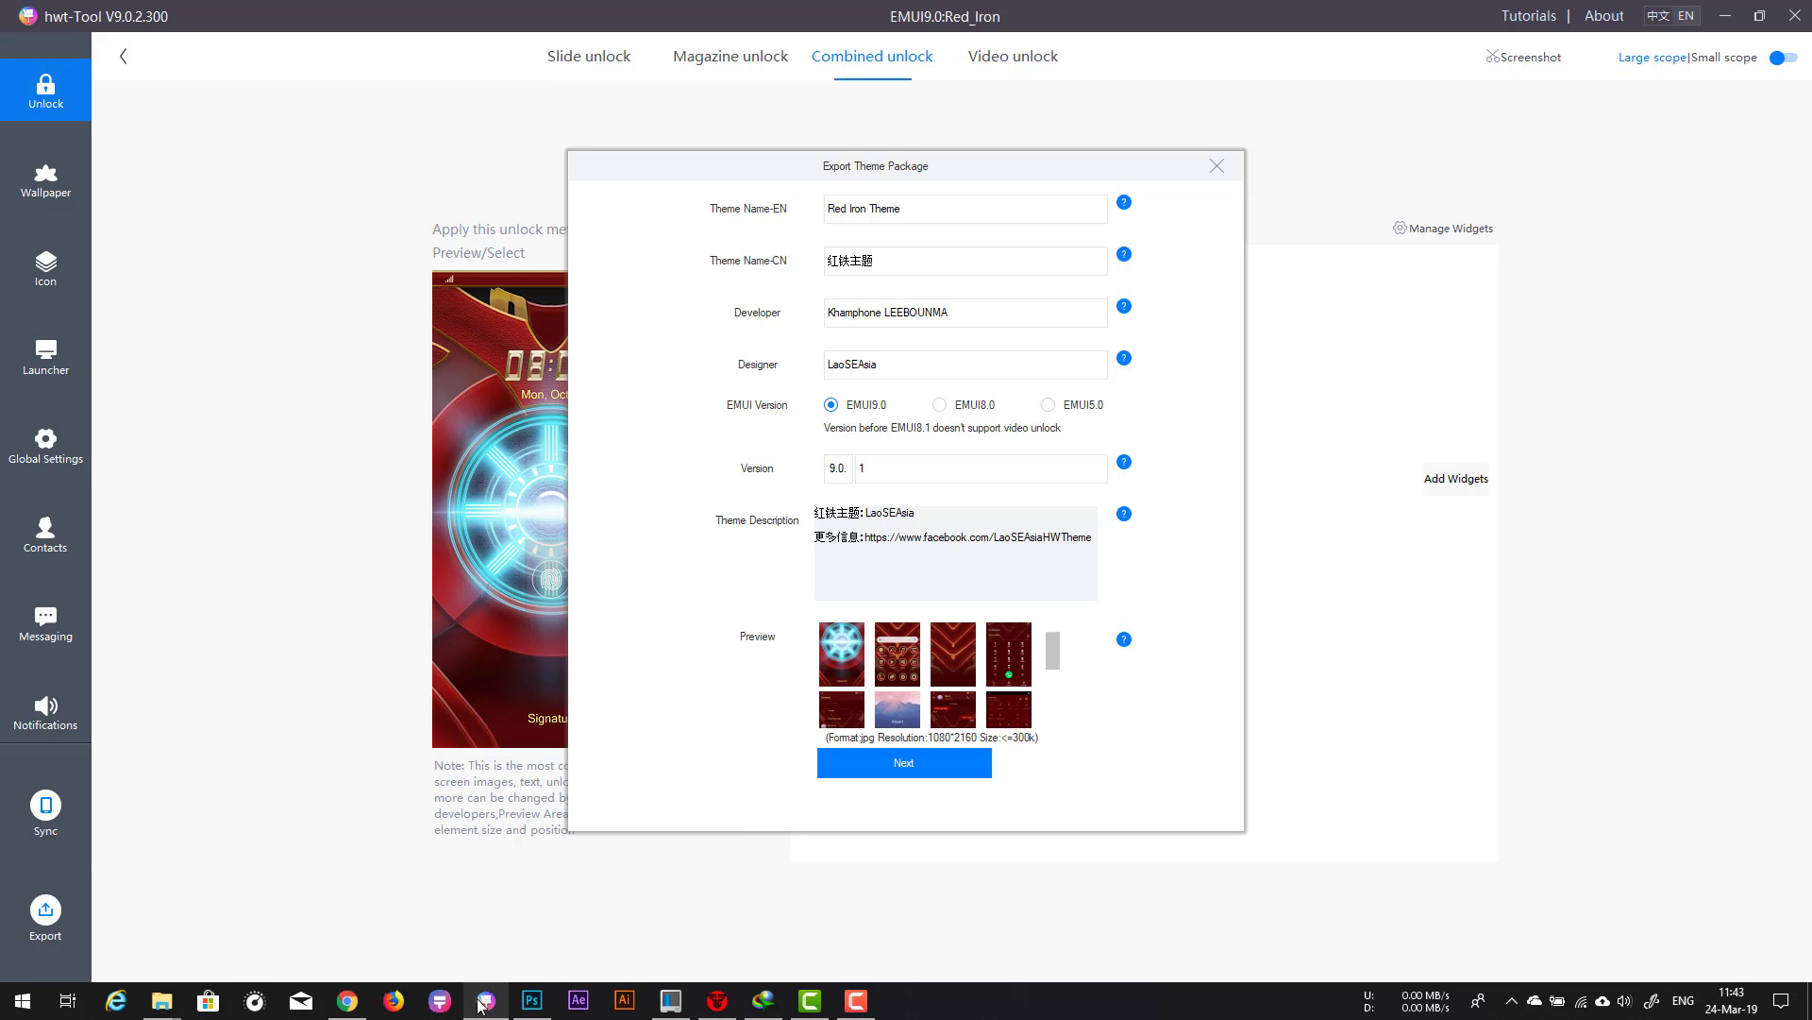
{"action": "scroll", "coordinate": [926, 675], "scroll_direction": "down", "scroll_amount": 5}
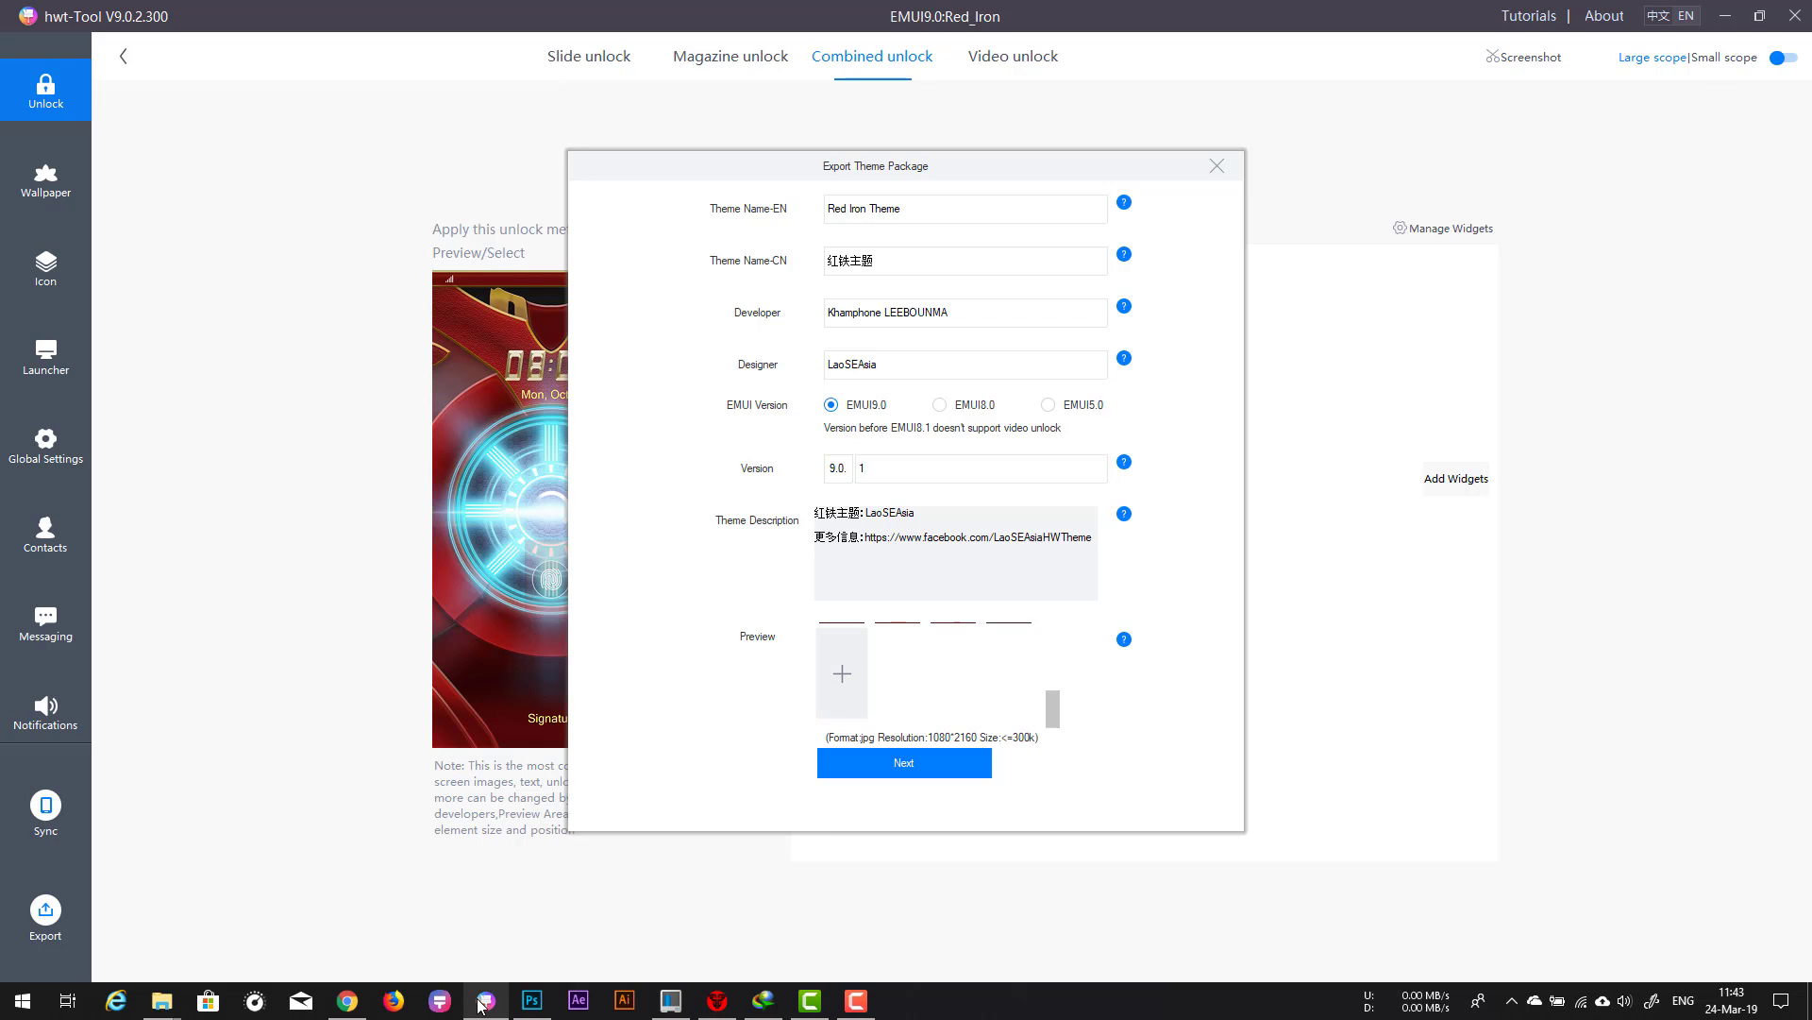
Step: Export the Red Iron Theme package with Desktop as the destination folder
{"action": "left_click", "coordinate": [905, 763]}
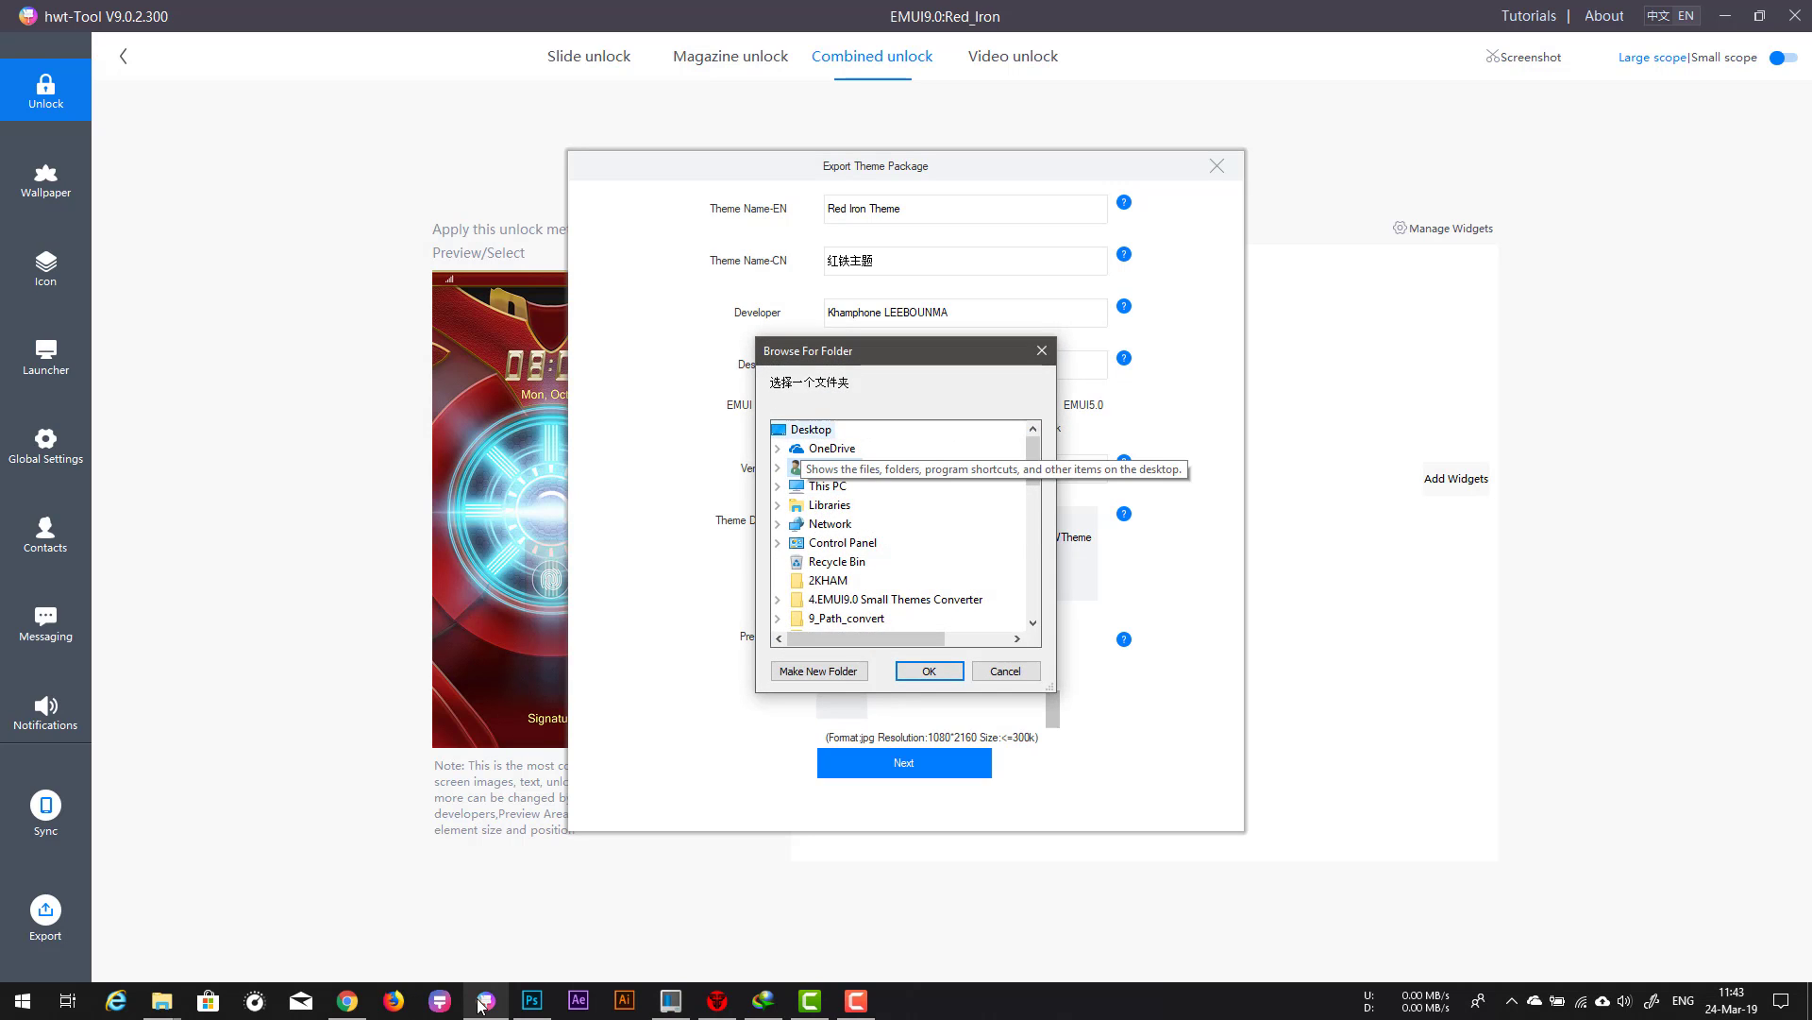
{"action": "left_click", "coordinate": [808, 429]}
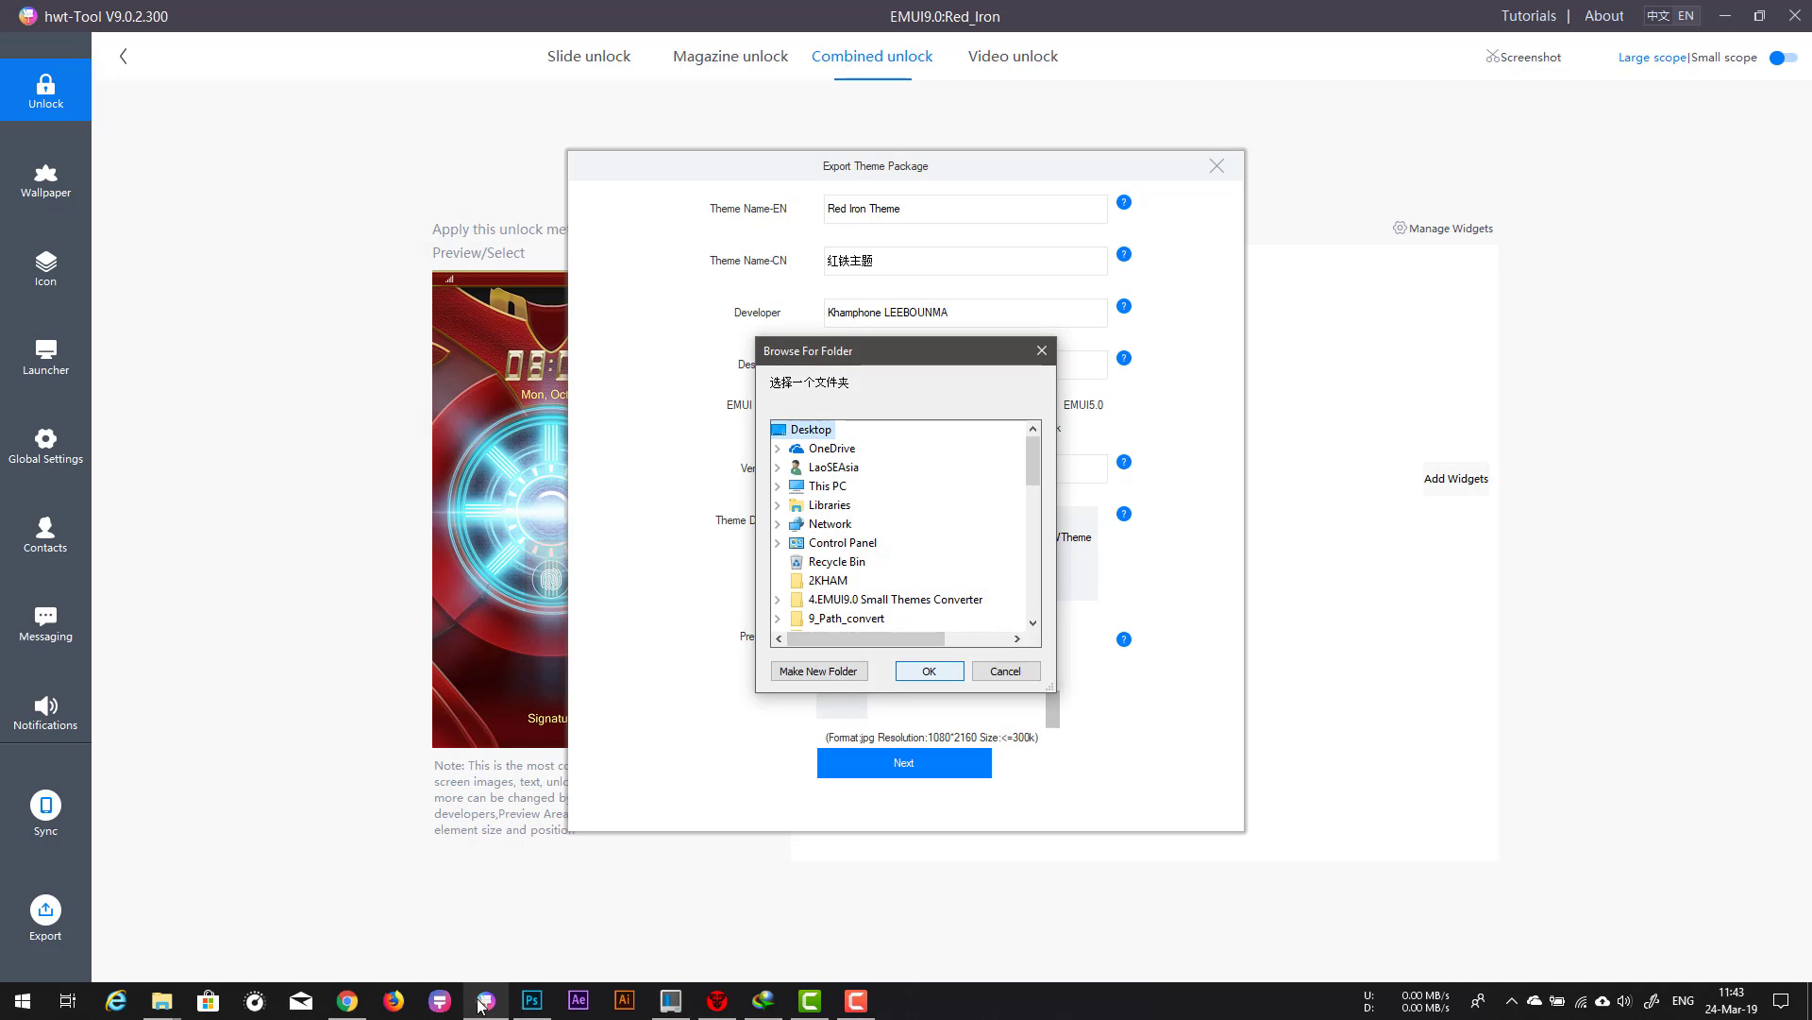
{"action": "left_click", "coordinate": [928, 671]}
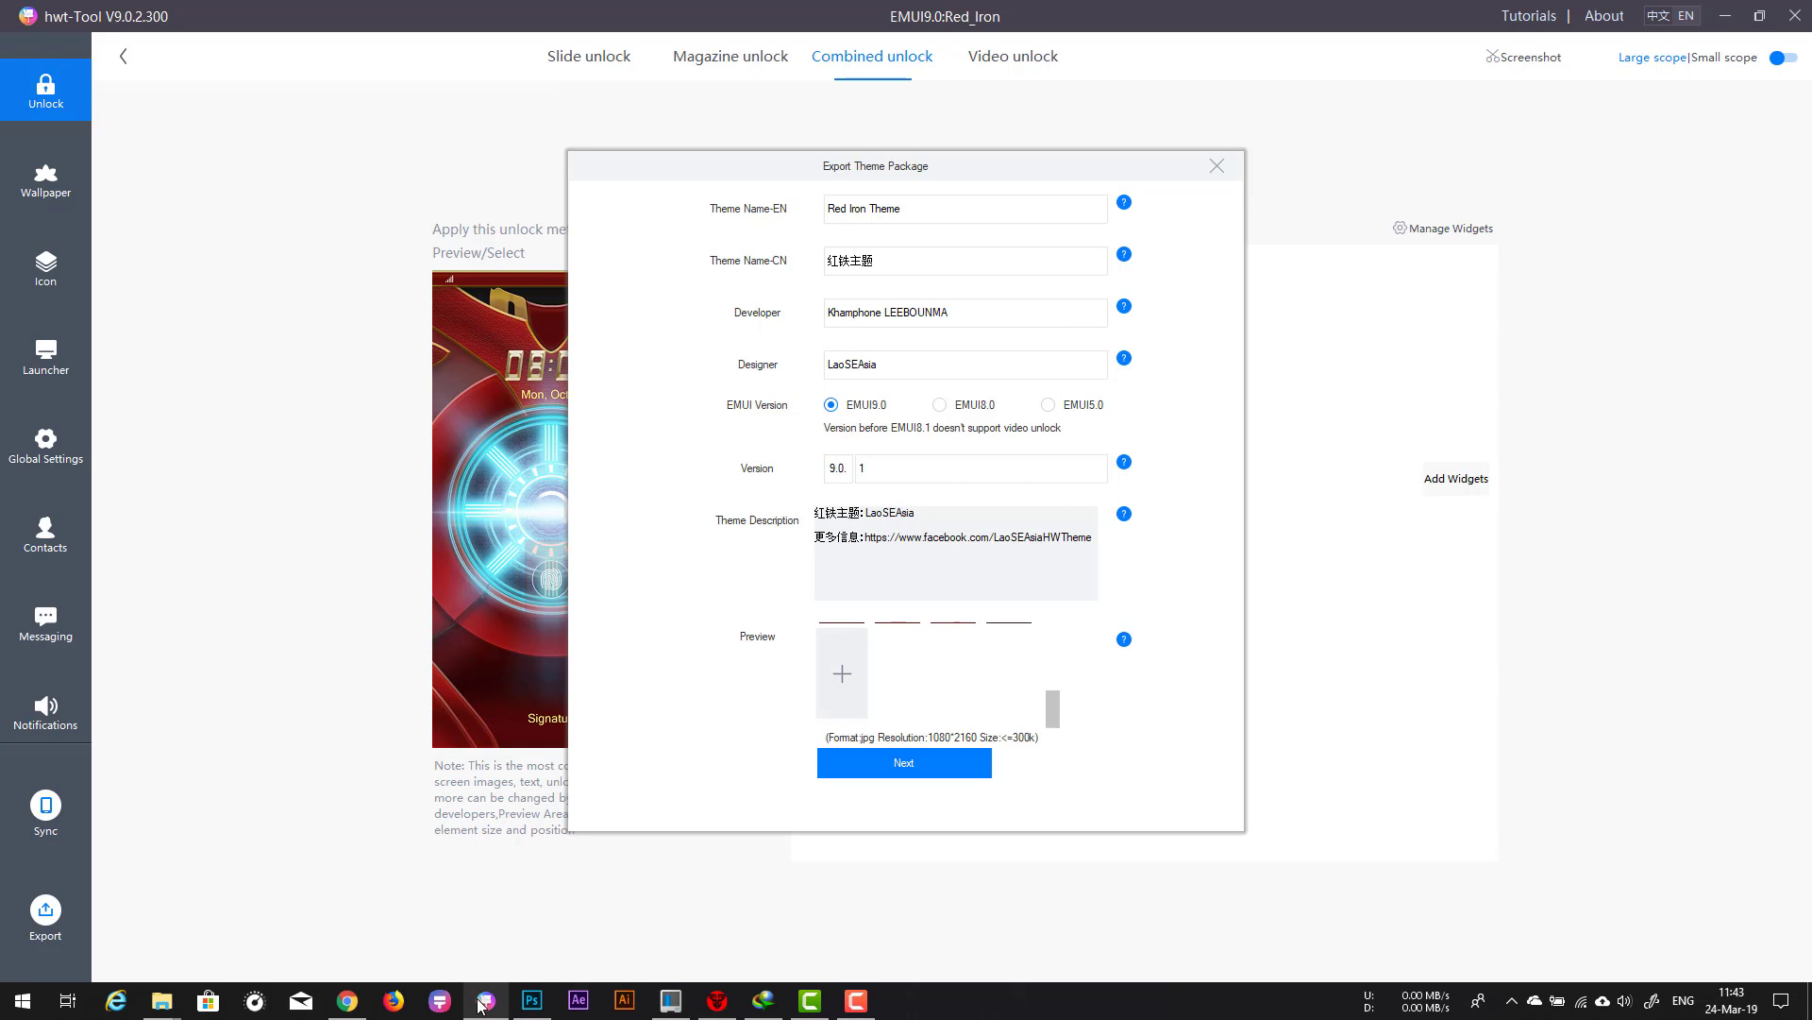